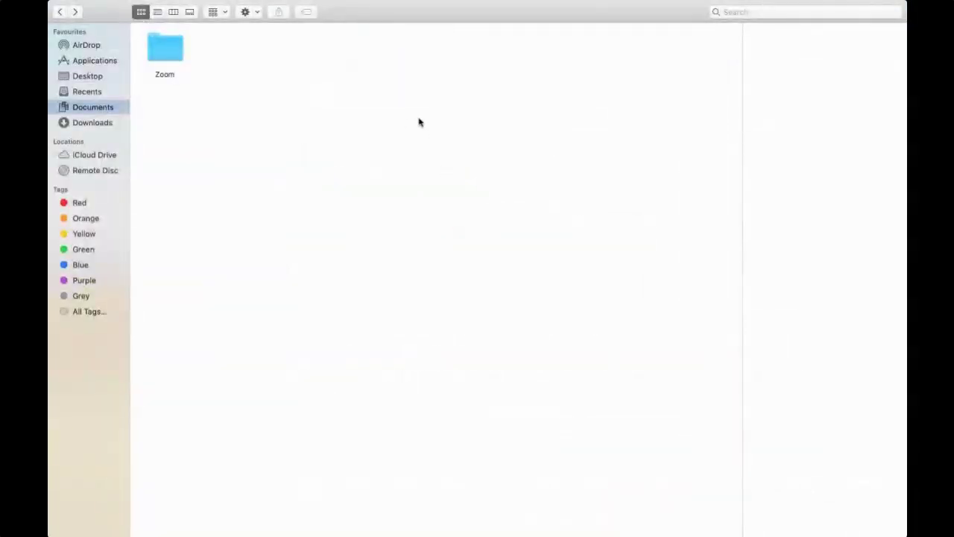
Open the Login folder inside the Desktop's Webinar folder and select its first screenshot
{"action": "left_click", "coordinate": [96, 79]}
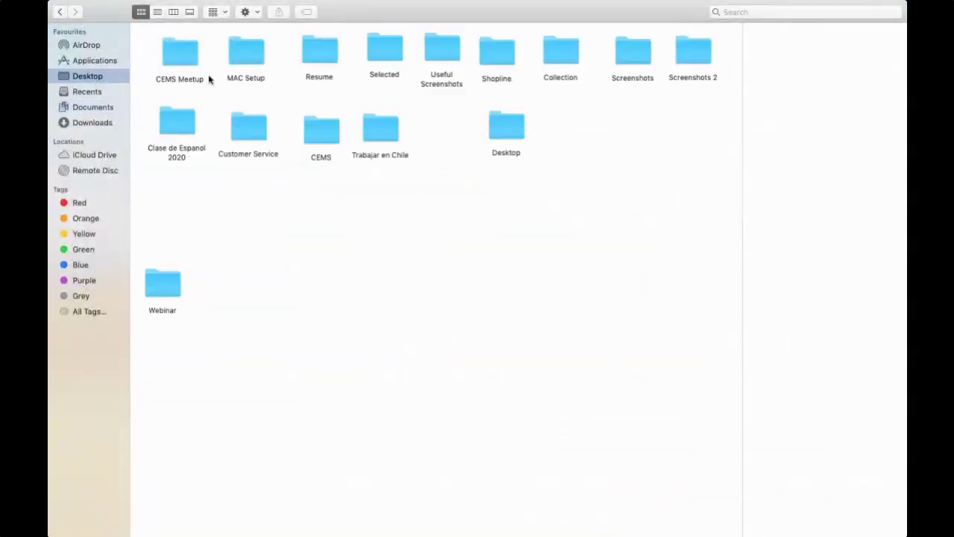
{"action": "left_click", "coordinate": [165, 289]}
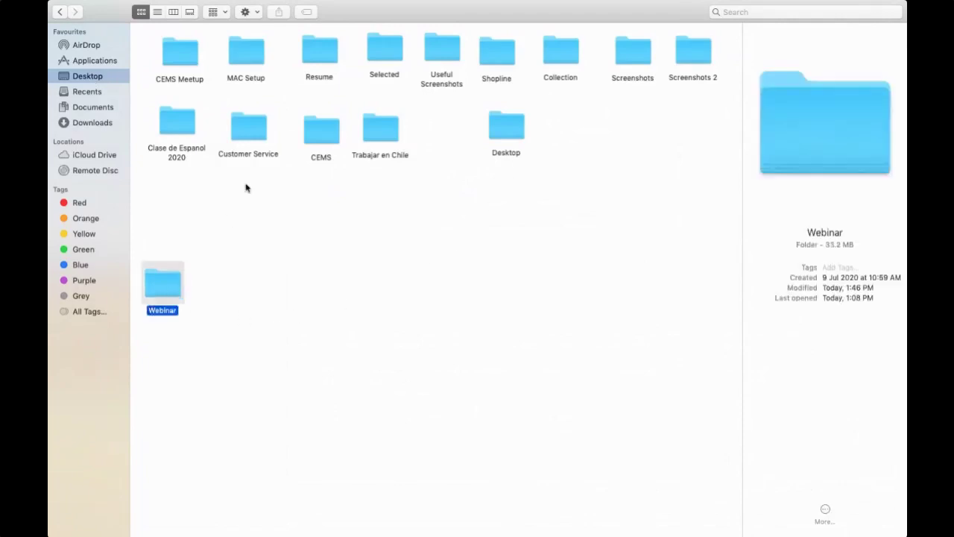
{"action": "key", "text": "super+Down"}
{"action": "double_click", "coordinate": [172, 56]}
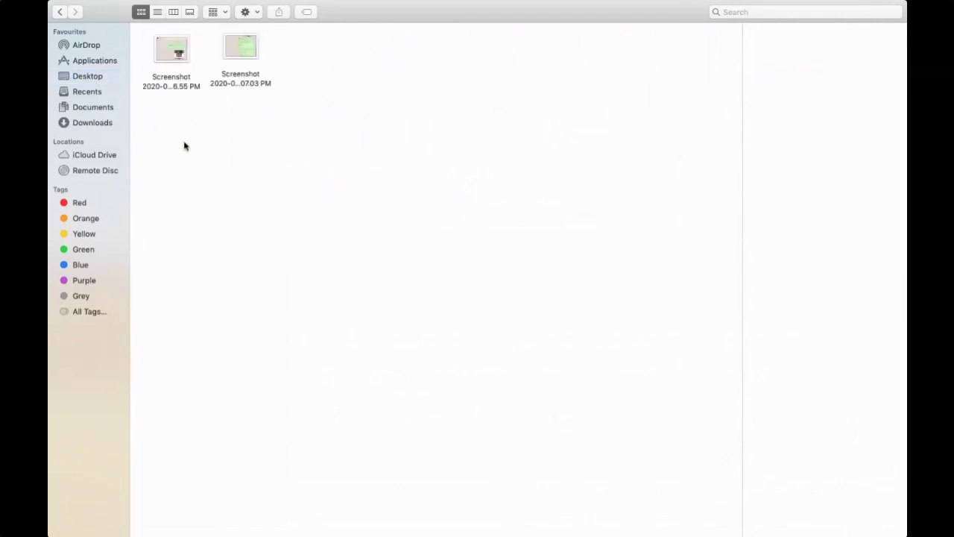
{"action": "left_click", "coordinate": [177, 55]}
View the first login screenshot in Preview, then close it and return to Finder
{"action": "key", "text": "super+Down"}
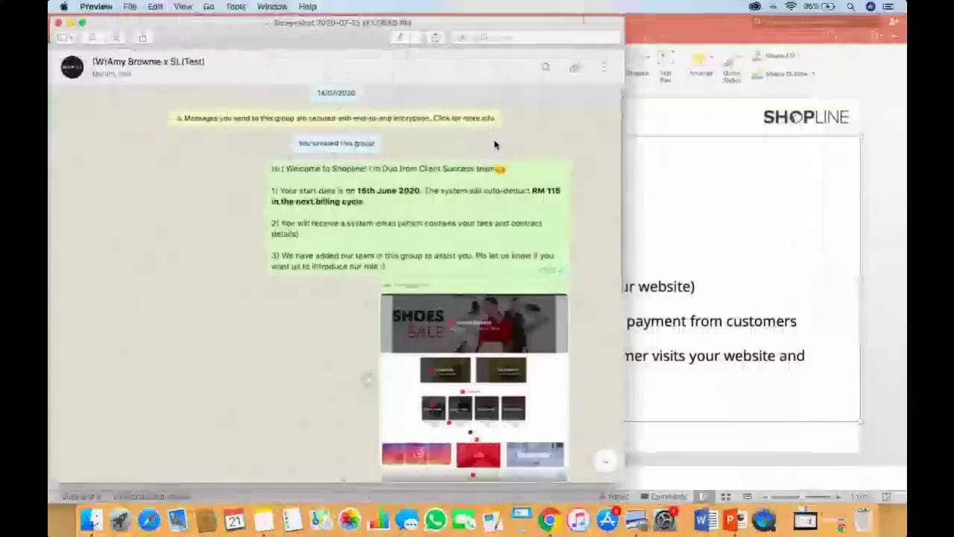
{"action": "left_click_drag", "start_coordinate": [355, 20], "coordinate": [496, 18]}
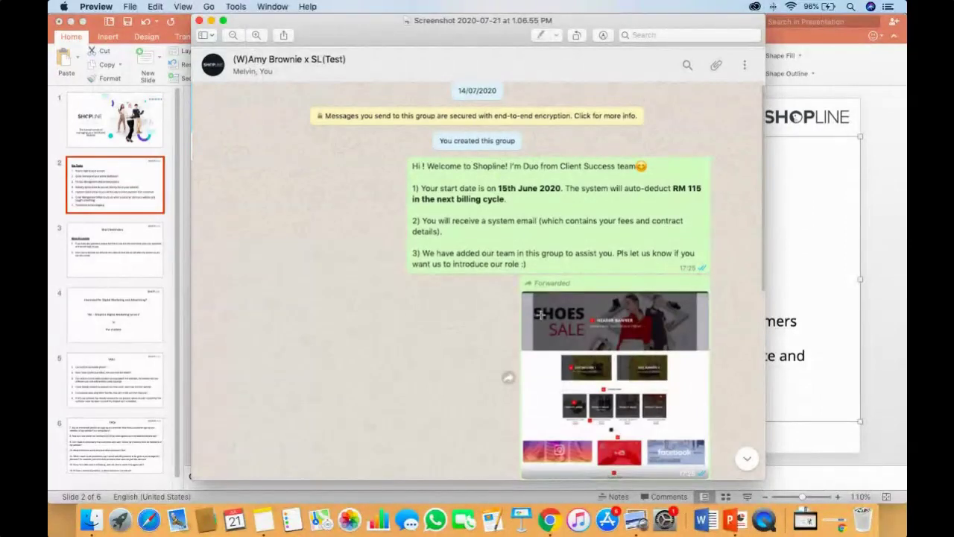
{"action": "left_click", "coordinate": [200, 22]}
{"action": "key", "text": "ctrl+Right"}
Read the 07.03 PM chat screenshot full screen, then switch over to Chrome
{"action": "left_click", "coordinate": [247, 53]}
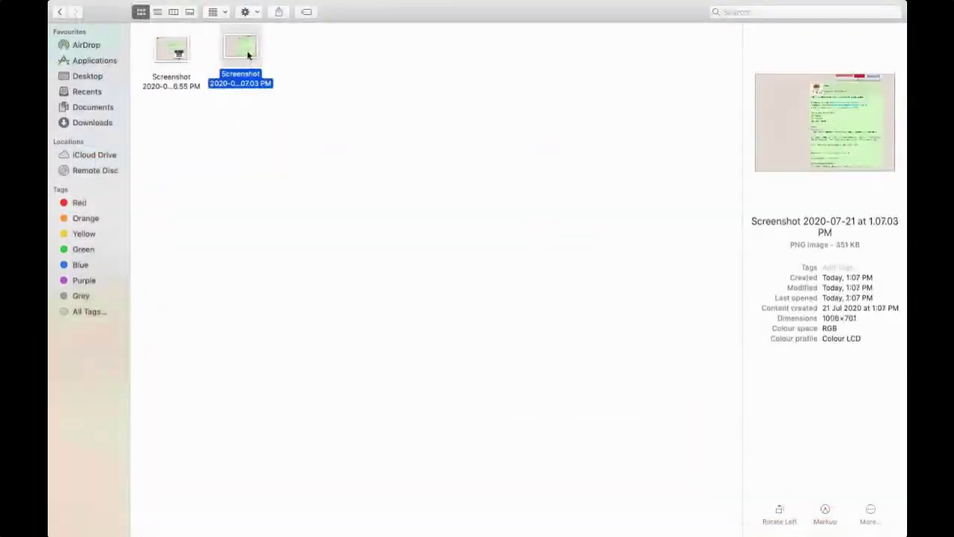
{"action": "double_click", "coordinate": [247, 54]}
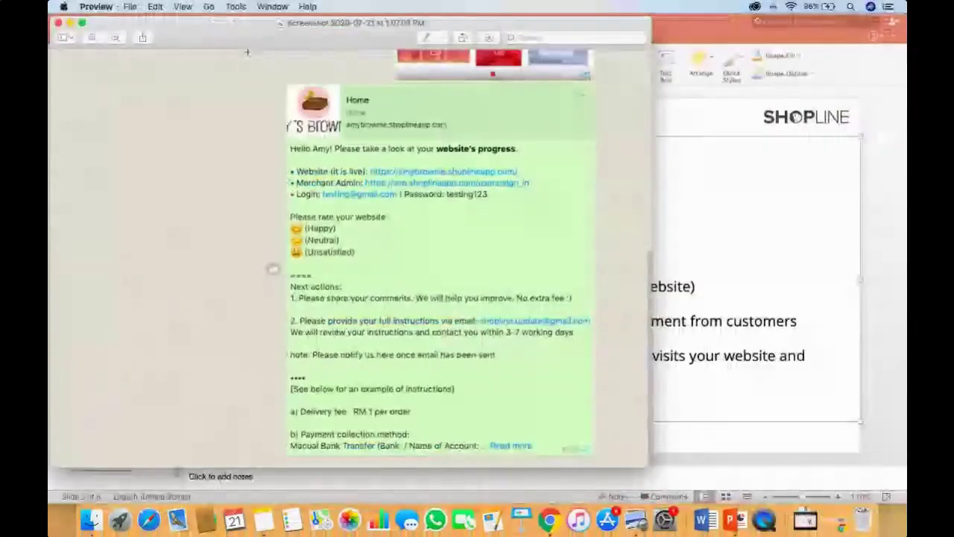
{"action": "left_click", "coordinate": [82, 25]}
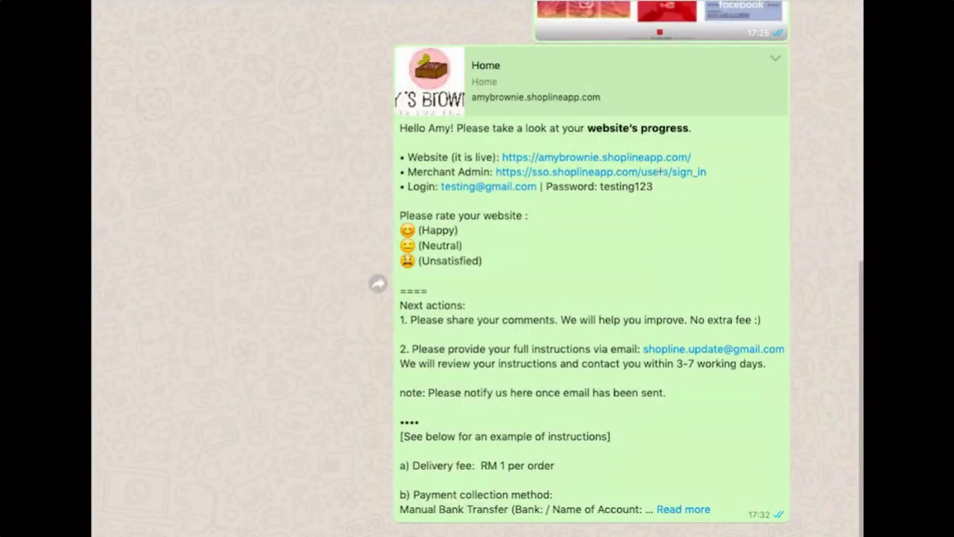
{"action": "key", "text": "Escape"}
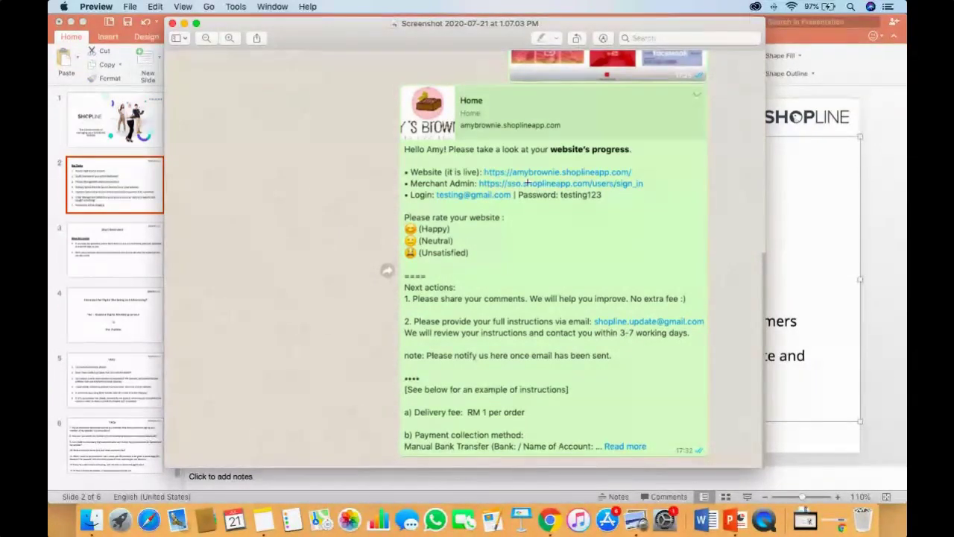
{"action": "key", "text": "super+Tab"}
{"action": "key", "text": "super+Tab"}
{"action": "key", "text": "super+Tab"}
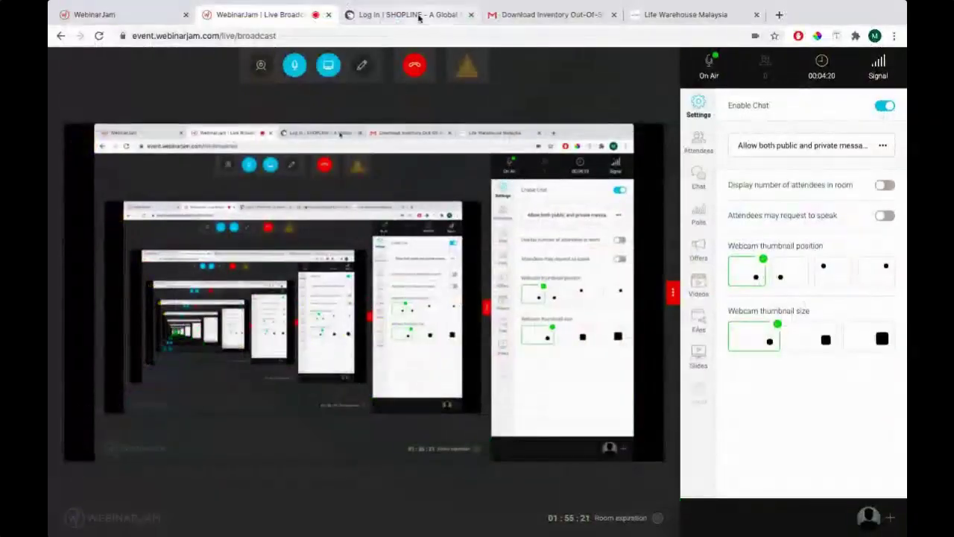
Reload the SHOPLINE login tab with the pasted admin sign-in URL
{"action": "left_click", "coordinate": [354, 16]}
{"action": "left_click", "coordinate": [238, 36]}
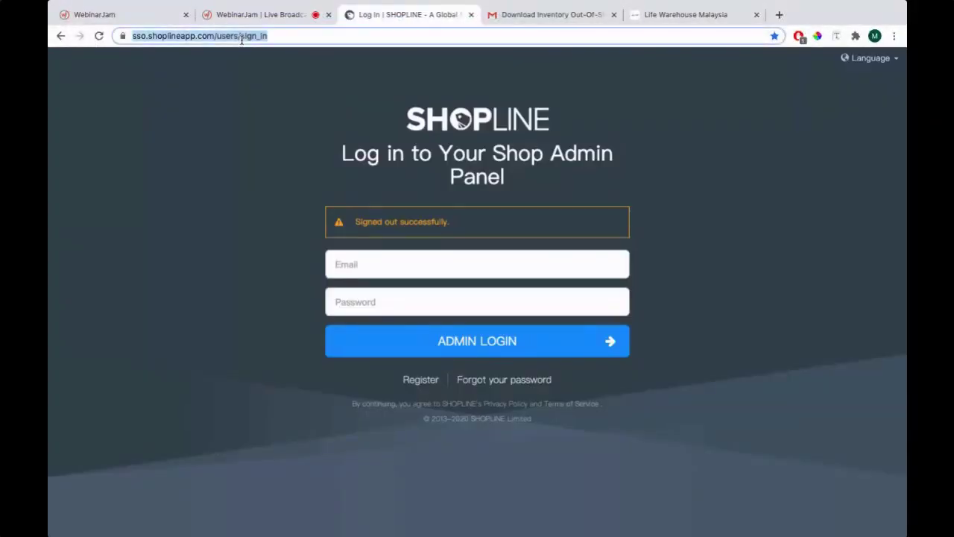
{"action": "type", "text": "https://sso.shoplineapp.com/users/sign_in"}
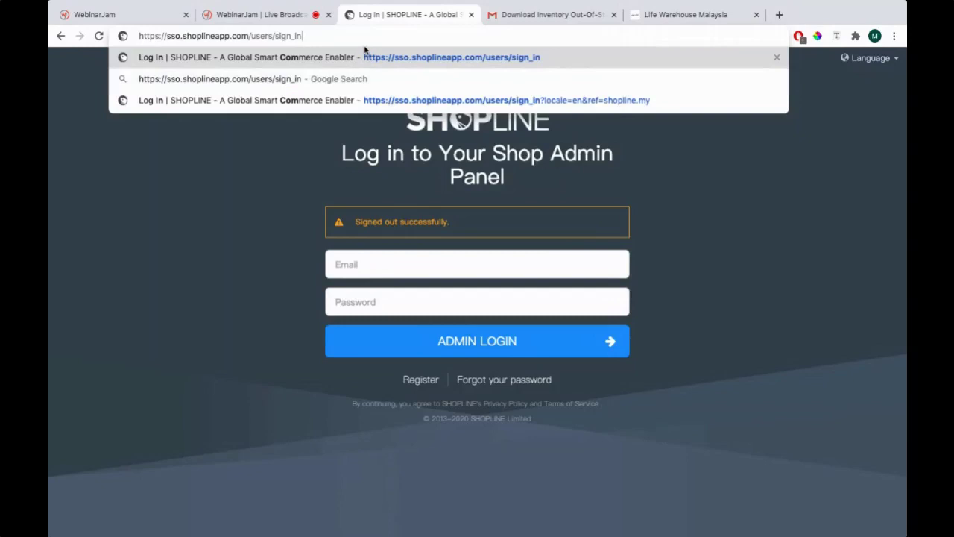
{"action": "key", "text": "Return"}
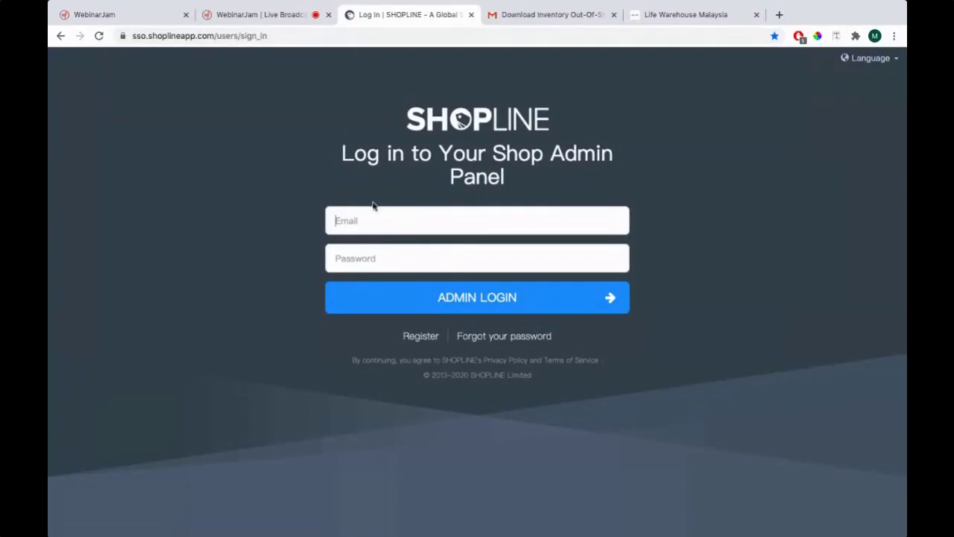
Glance at the chat screenshot, then open a new Chrome tab
{"action": "key", "text": "ctrl+Left"}
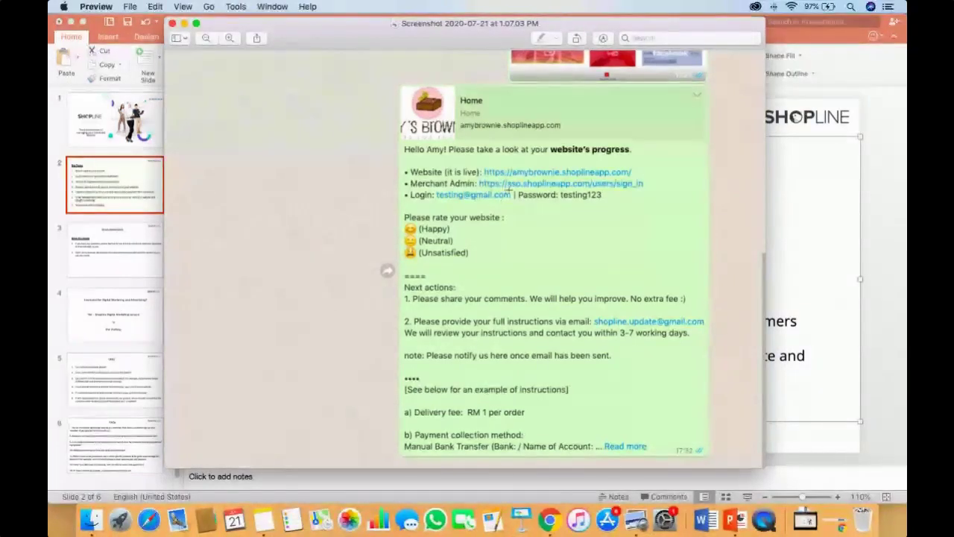
{"action": "key", "text": "ctrl+Right"}
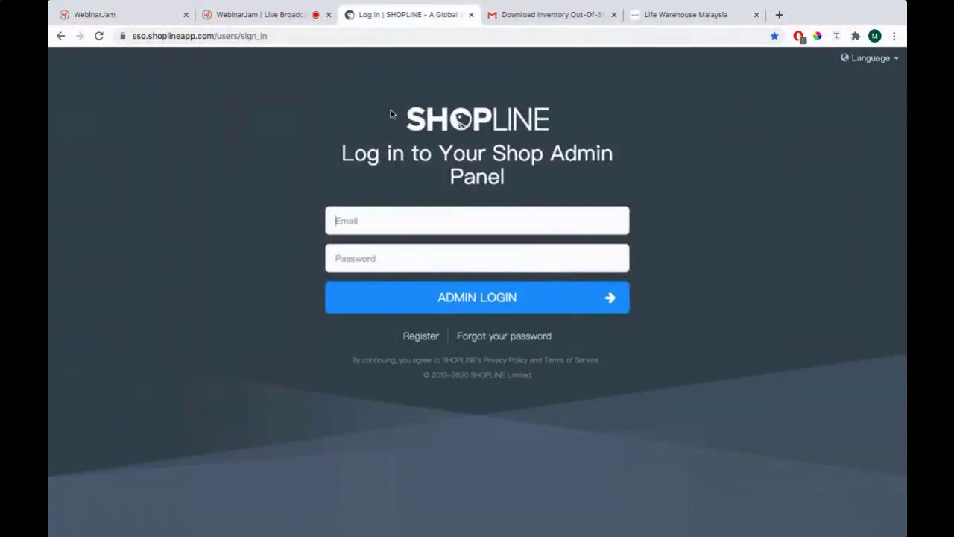
{"action": "key", "text": "ctrl+t"}
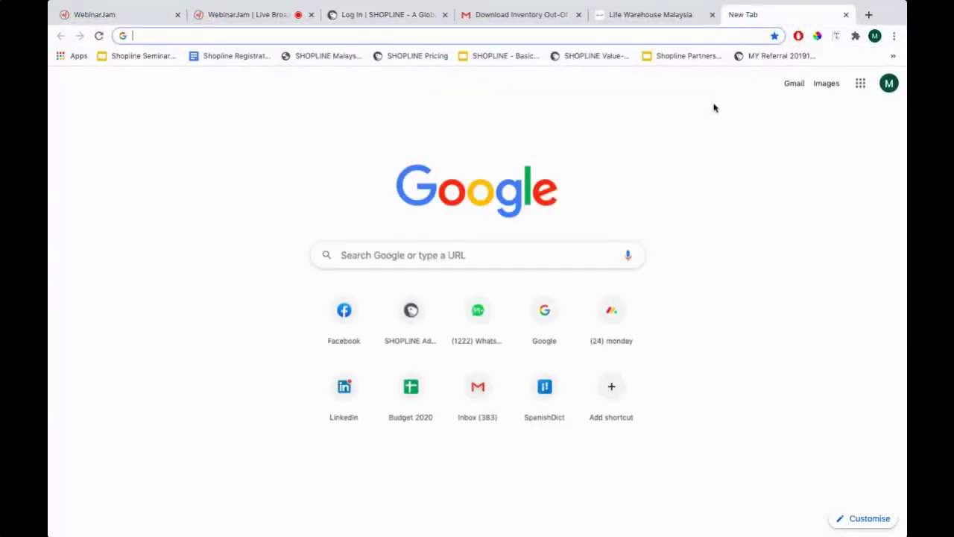
Search Google for 'shopline login' and reach the admin sign-in page via shopline.my
{"action": "left_click", "coordinate": [497, 259]}
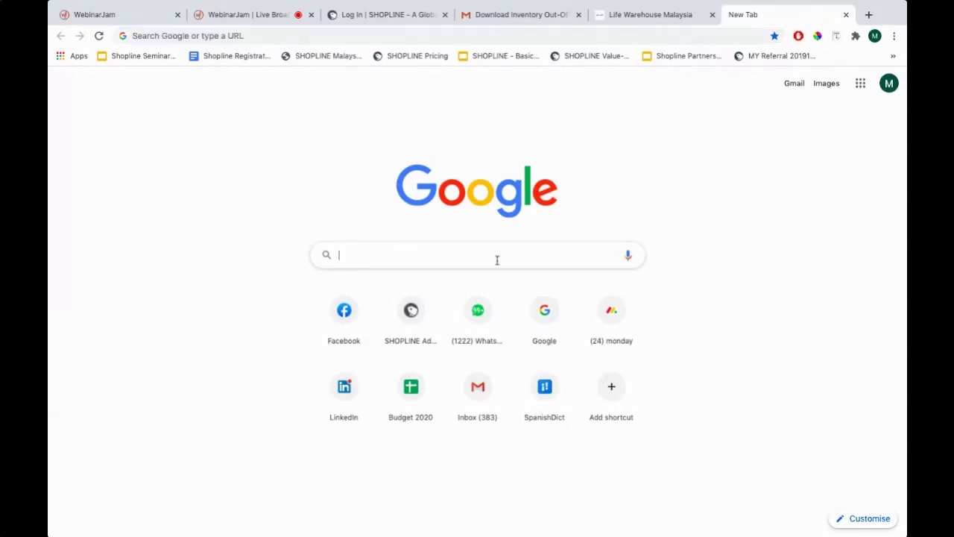
{"action": "type", "text": "shopline login"}
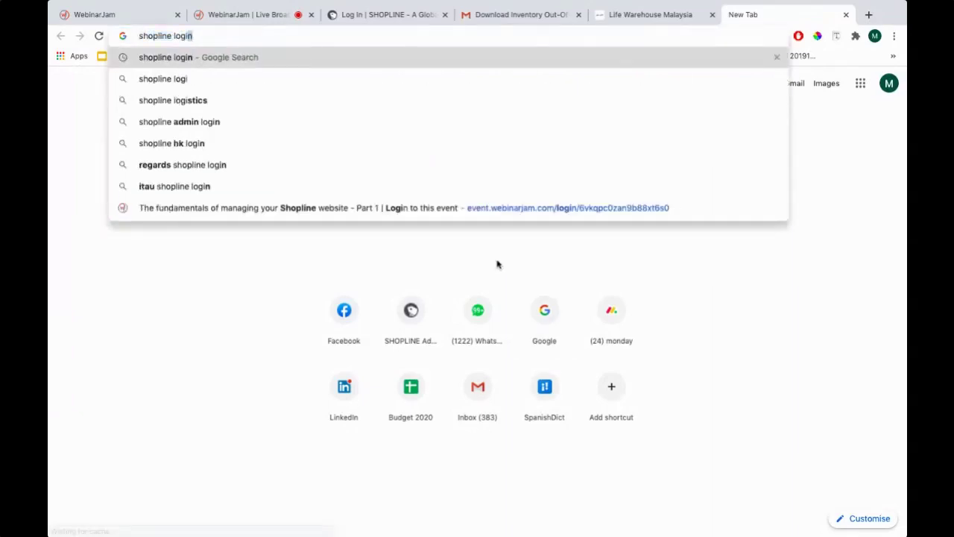
{"action": "key", "text": "Return"}
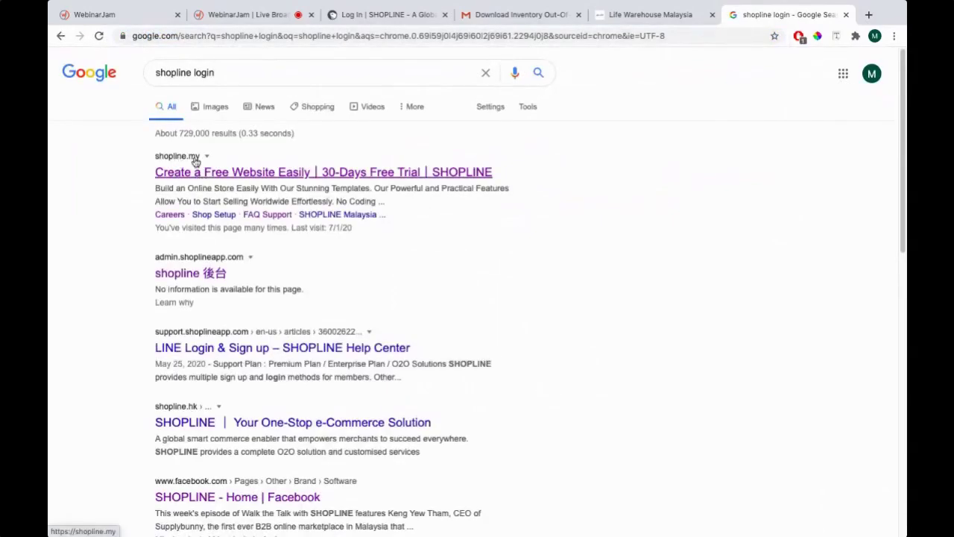
{"action": "left_click", "coordinate": [260, 173]}
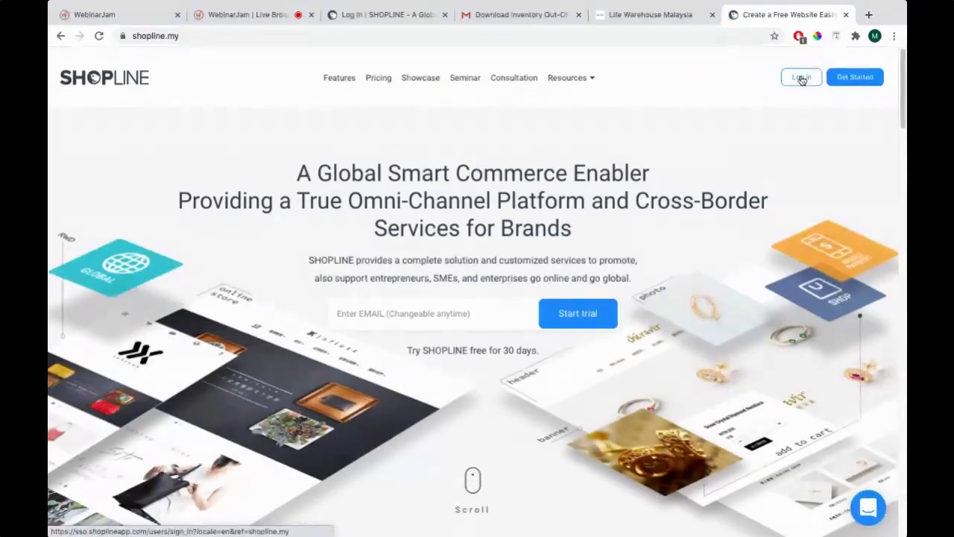
{"action": "left_click", "coordinate": [801, 78]}
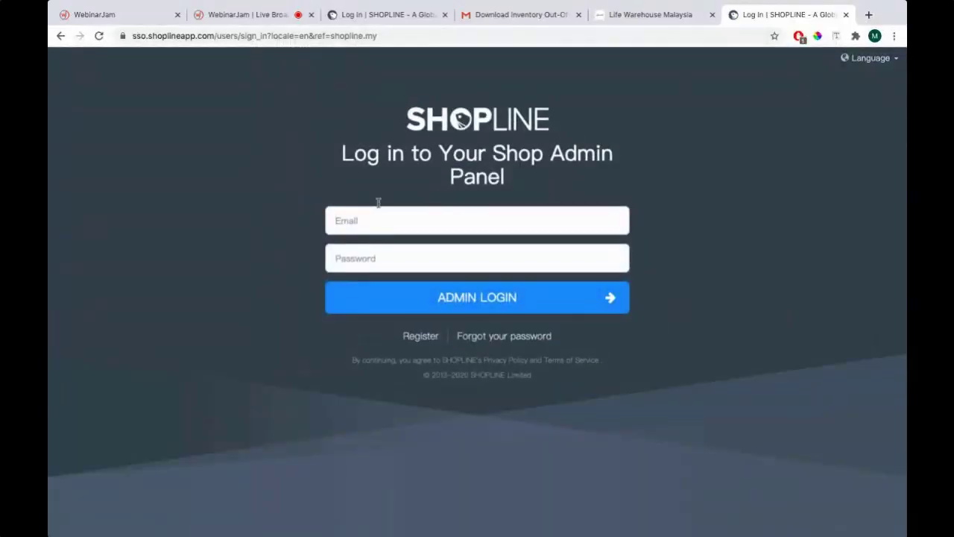
{"action": "left_click", "coordinate": [845, 16]}
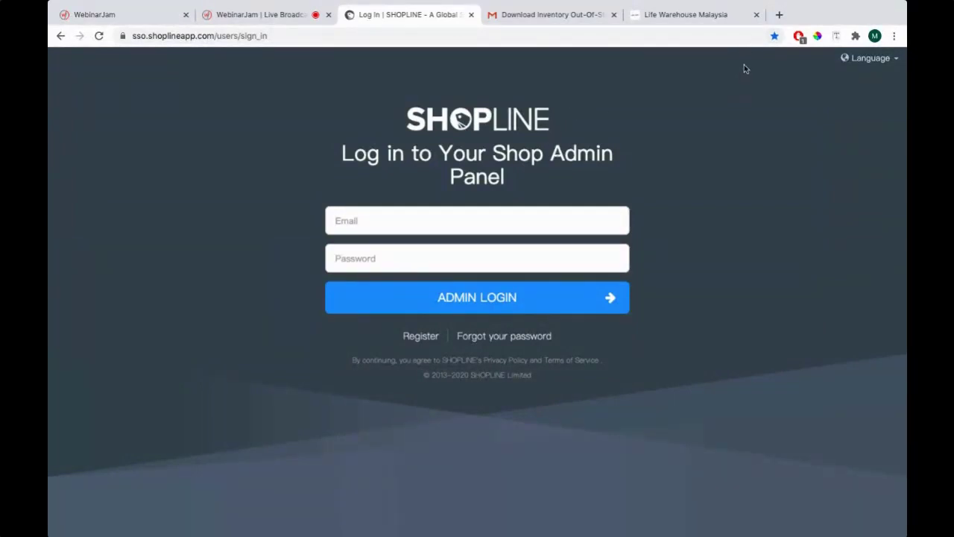
Bookmark the SHOPLINE admin sign-in page and check it in Chrome's Bookmarks list
{"action": "left_click", "coordinate": [775, 37]}
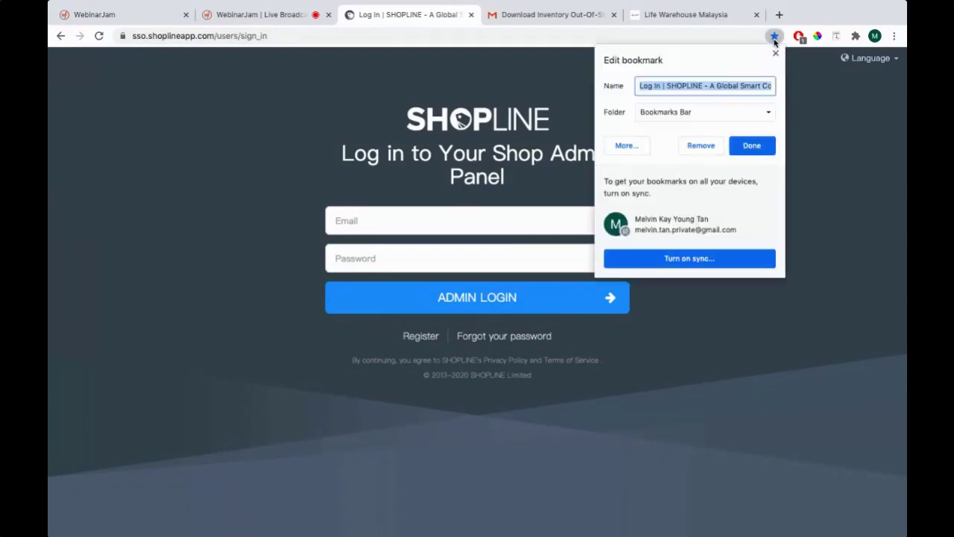
{"action": "left_click", "coordinate": [753, 145]}
{"action": "left_click", "coordinate": [893, 36]}
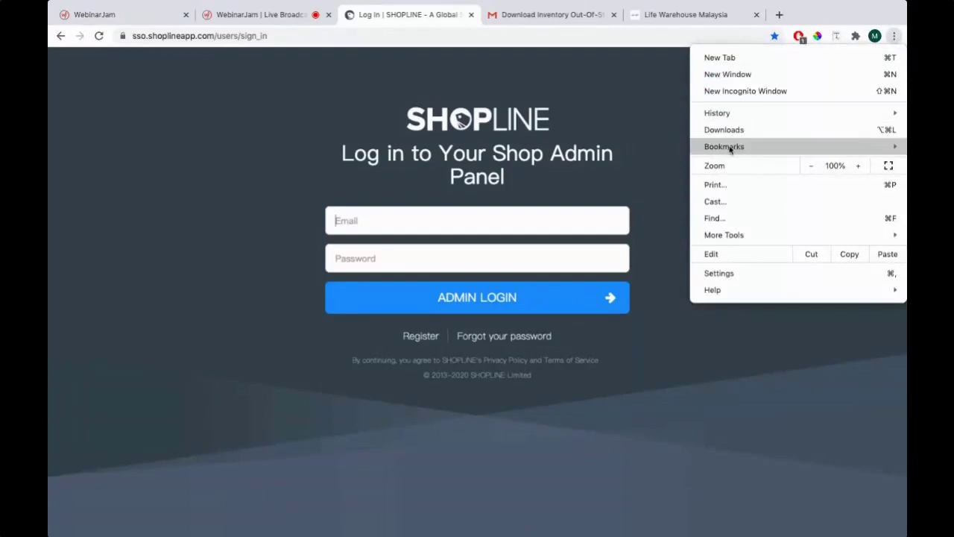
{"action": "mouse_move", "coordinate": [743, 149]}
{"action": "scroll", "coordinate": [592, 453], "scroll_direction": "down", "scroll_amount": 10}
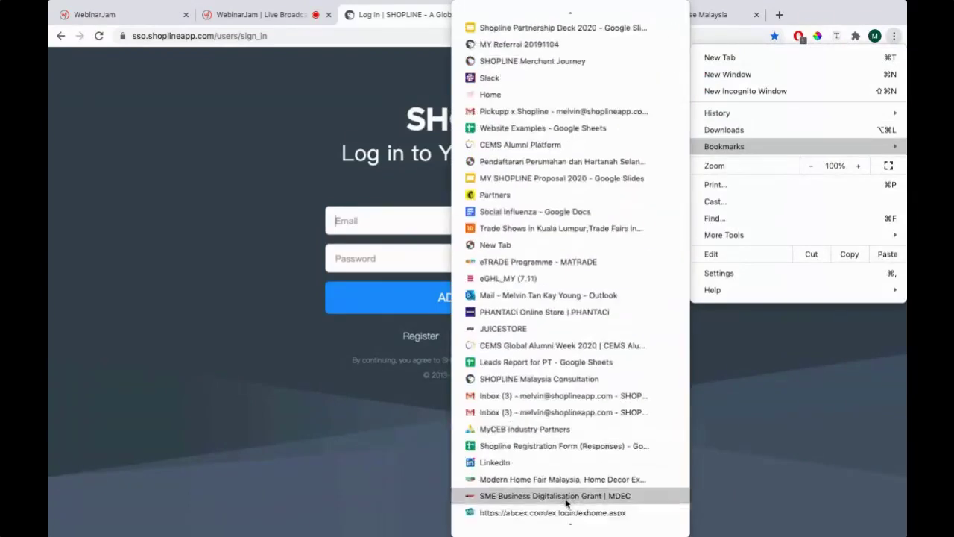
{"action": "scroll", "coordinate": [565, 503], "scroll_direction": "down", "scroll_amount": 10}
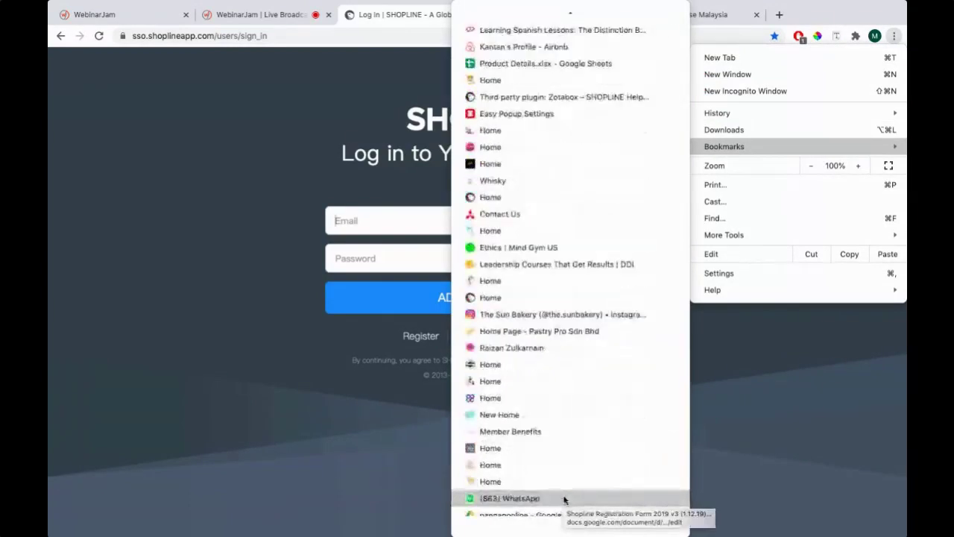
{"action": "left_click", "coordinate": [315, 486]}
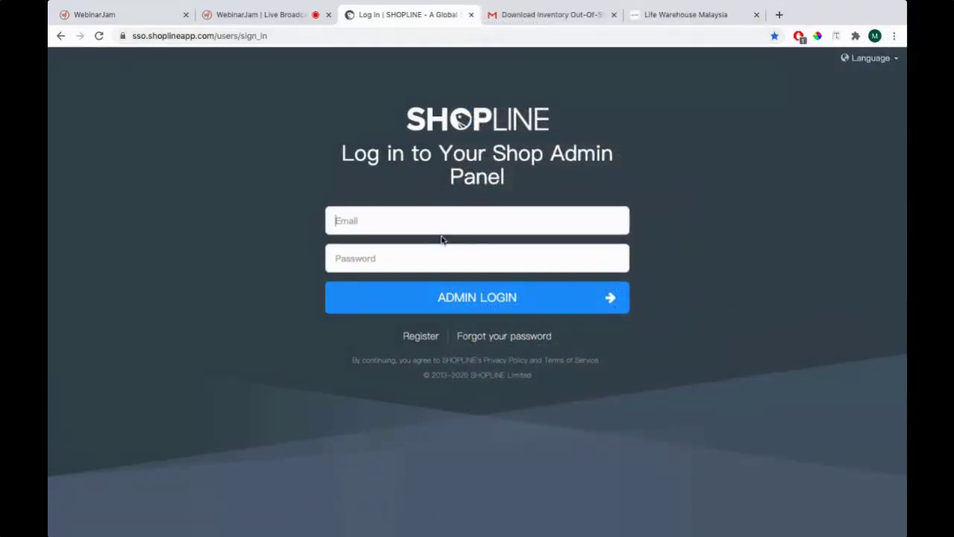
Enter the demo account's e-mail into the Email field, checking the chat screenshot
{"action": "key", "text": "super+Tab"}
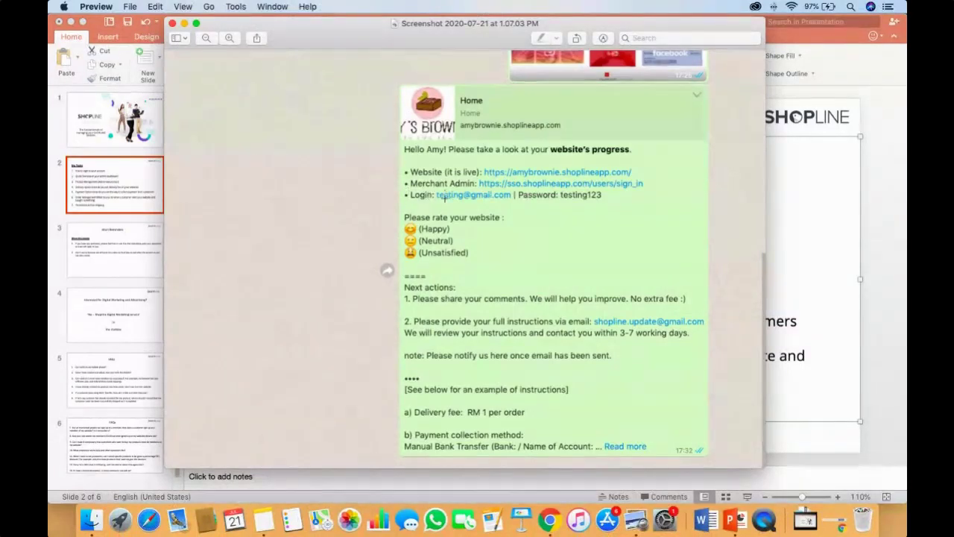
{"action": "key", "text": "super+Tab"}
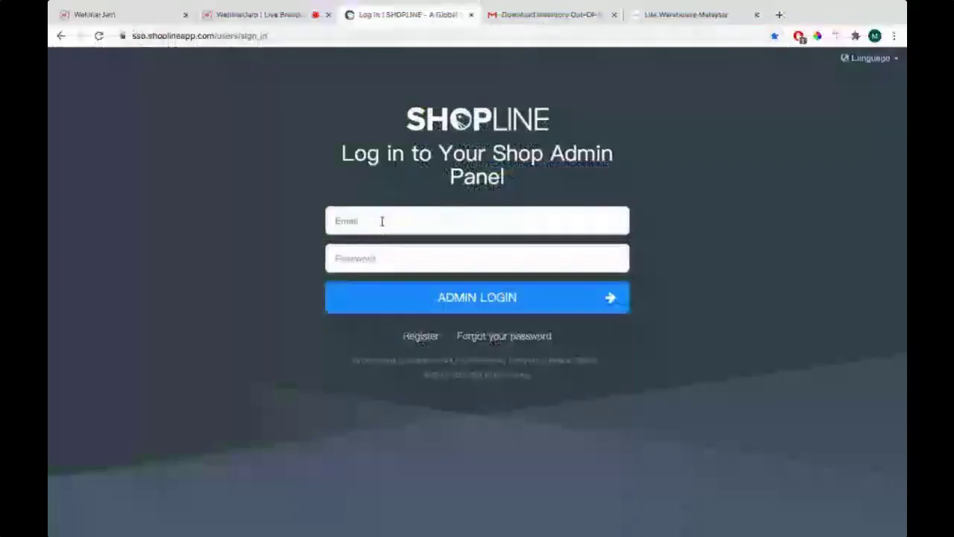
{"action": "key", "text": "super+Tab"}
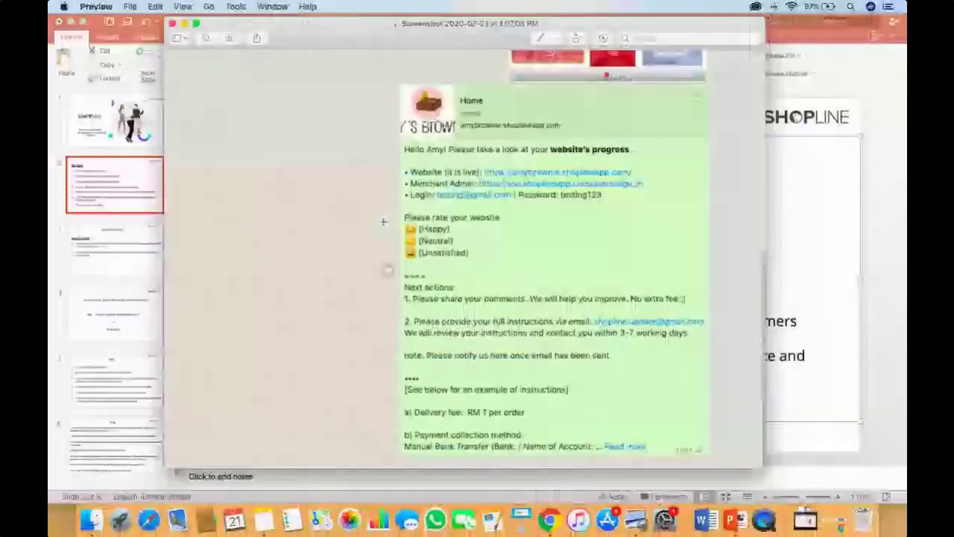
{"action": "key", "text": "super+Tab"}
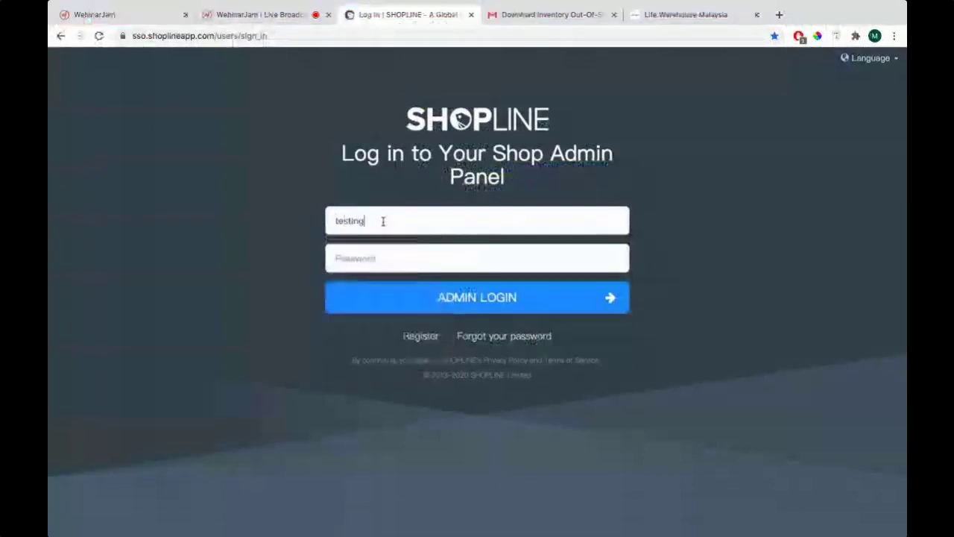
{"action": "key", "text": "ctrl+Left"}
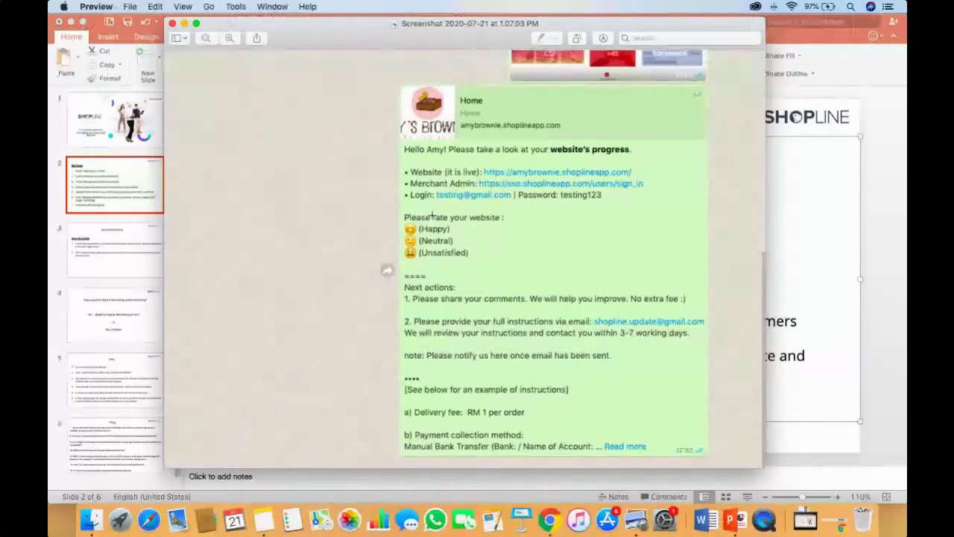
{"action": "key", "text": "ctrl+Right"}
Enter the demo account's password, then bring up Notes for the shop's login details
{"action": "left_click", "coordinate": [390, 259]}
{"action": "type", "text": "testing123"}
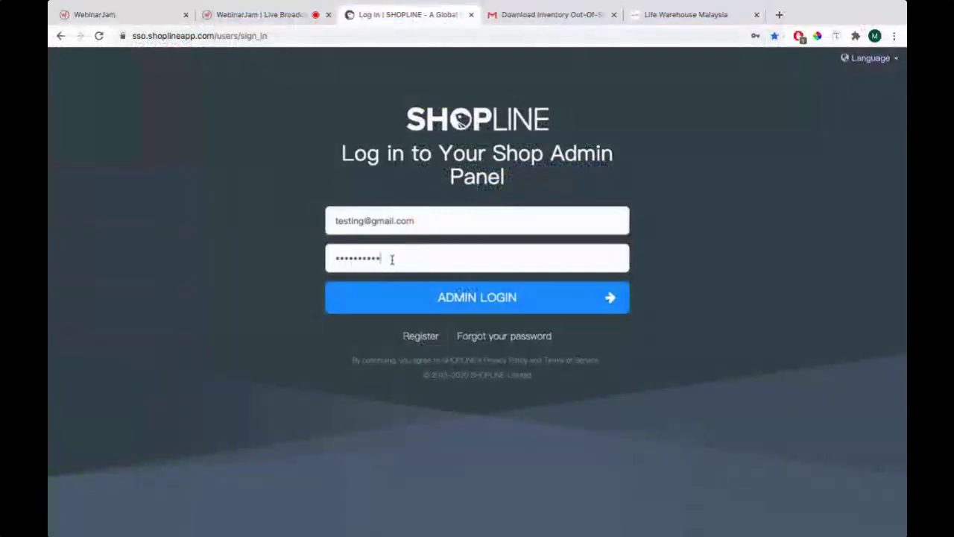
{"action": "key", "text": "ctrl+Left"}
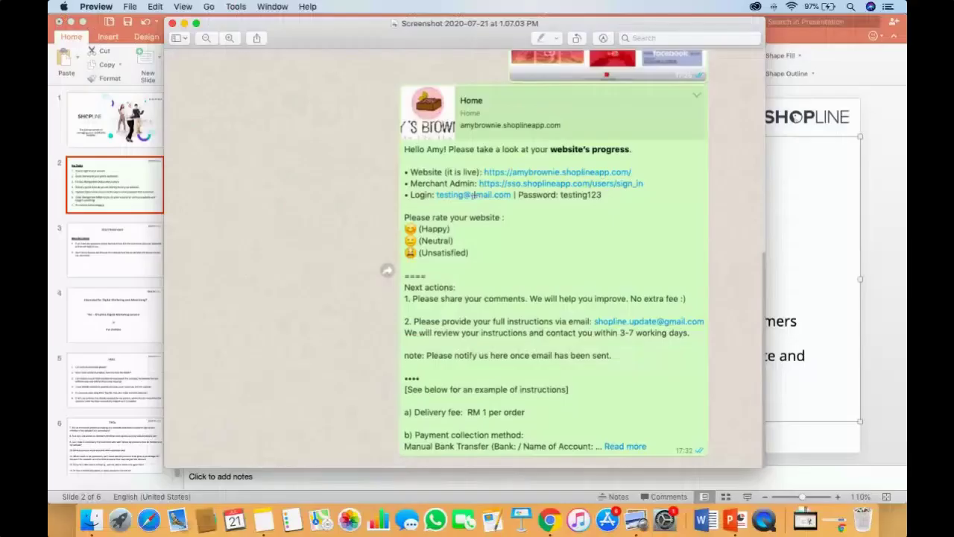
{"action": "key", "text": "ctrl+Right"}
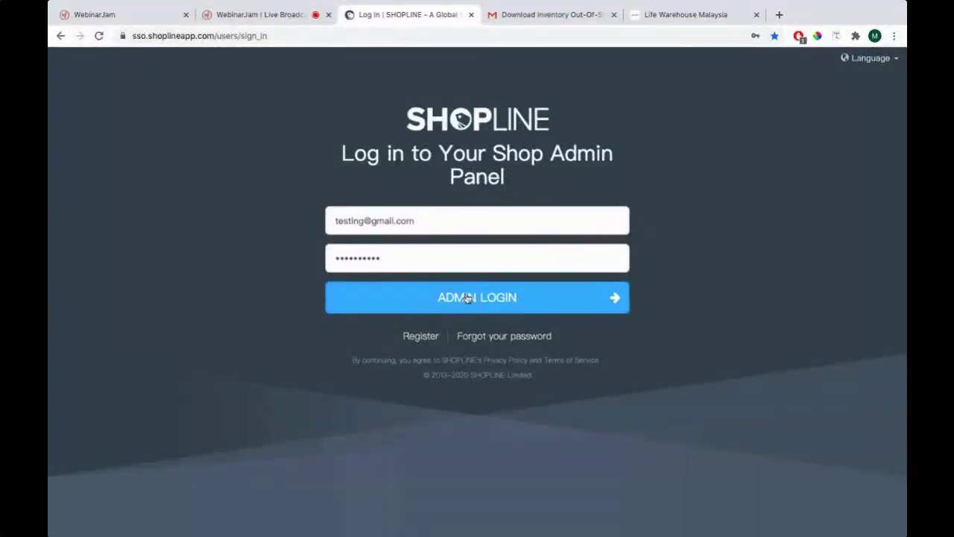
{"action": "key", "text": "super+Tab"}
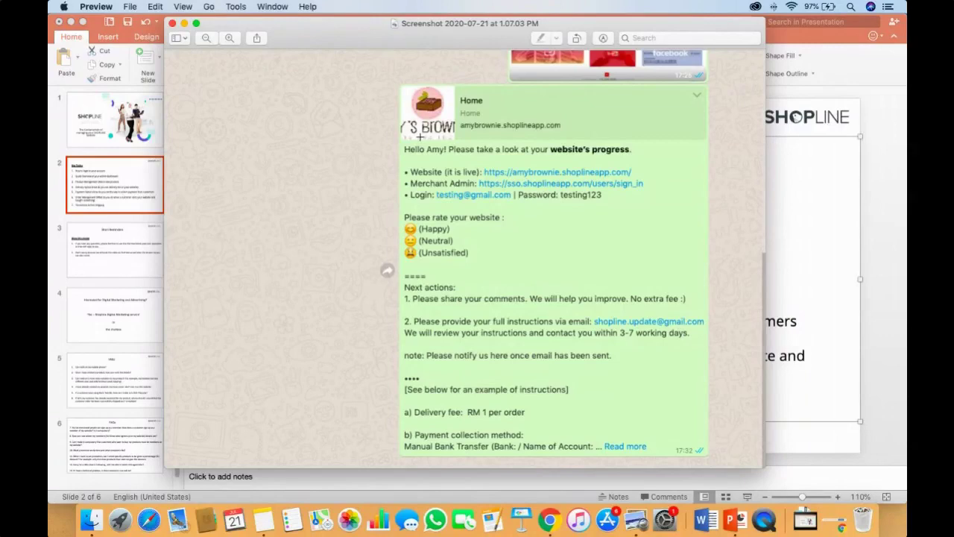
{"action": "key", "text": "super+Tab"}
{"action": "key", "text": "super+Tab"}
{"action": "key", "text": "super+Tab"}
{"action": "key", "text": "super+Tab"}
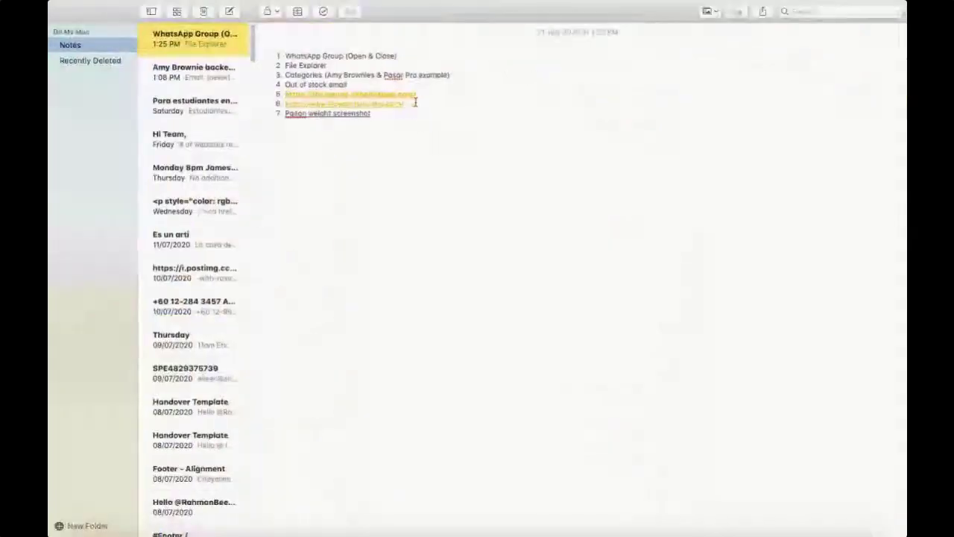
{"action": "left_click", "coordinate": [191, 74]}
{"action": "left_click_drag", "start_coordinate": [372, 56], "coordinate": [292, 56]}
{"action": "key", "text": "super+Tab"}
{"action": "key", "text": "super+Tab"}
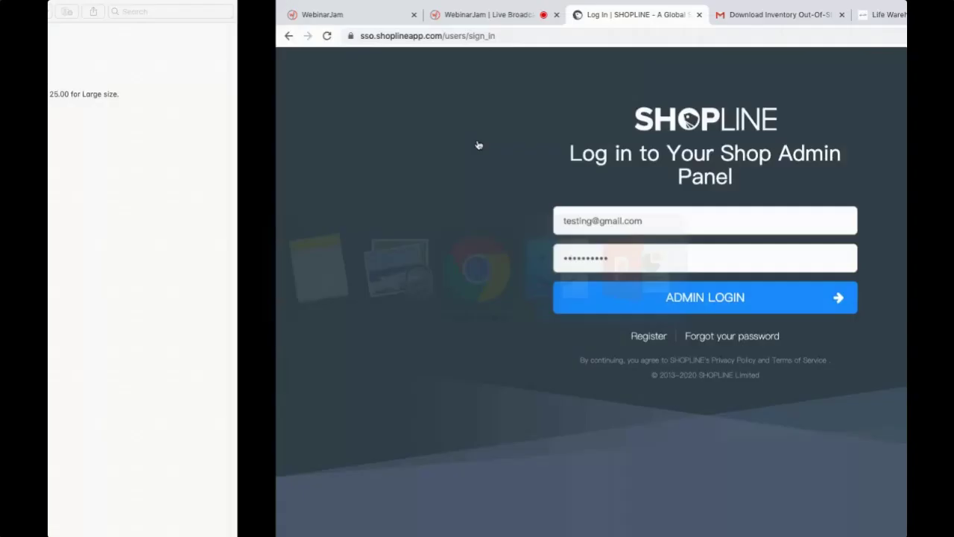
{"action": "key", "text": "super+a"}
{"action": "key", "text": "super+v"}
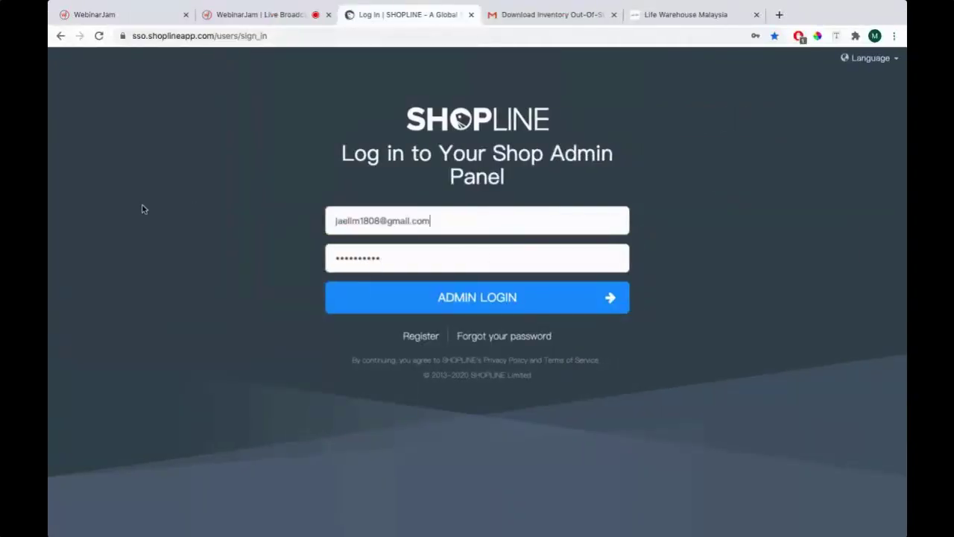
Copy the note's password into the Password field and submit the login form
{"action": "key", "text": "super+Tab"}
{"action": "left_click_drag", "start_coordinate": [345, 66], "coordinate": [308, 66]}
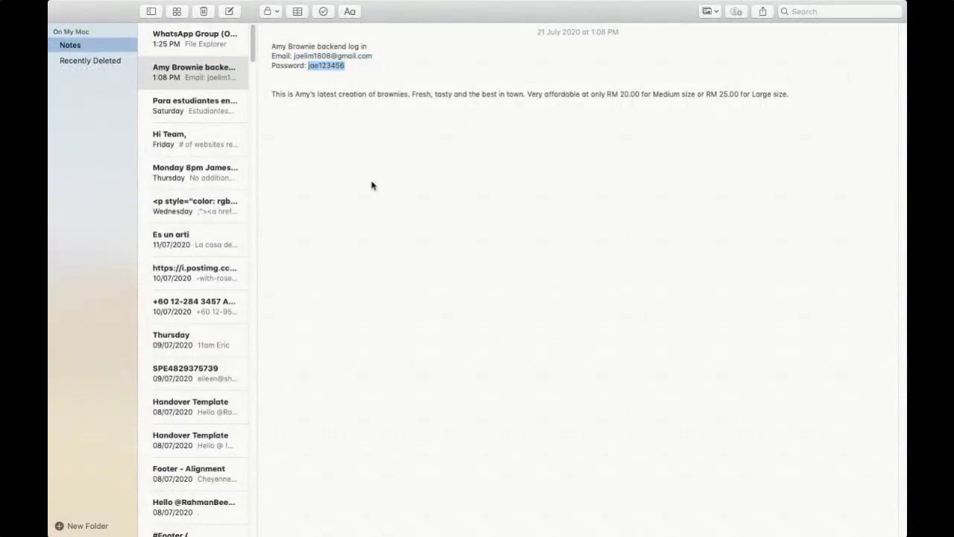
{"action": "key", "text": "super+c"}
{"action": "key", "text": "super+Tab"}
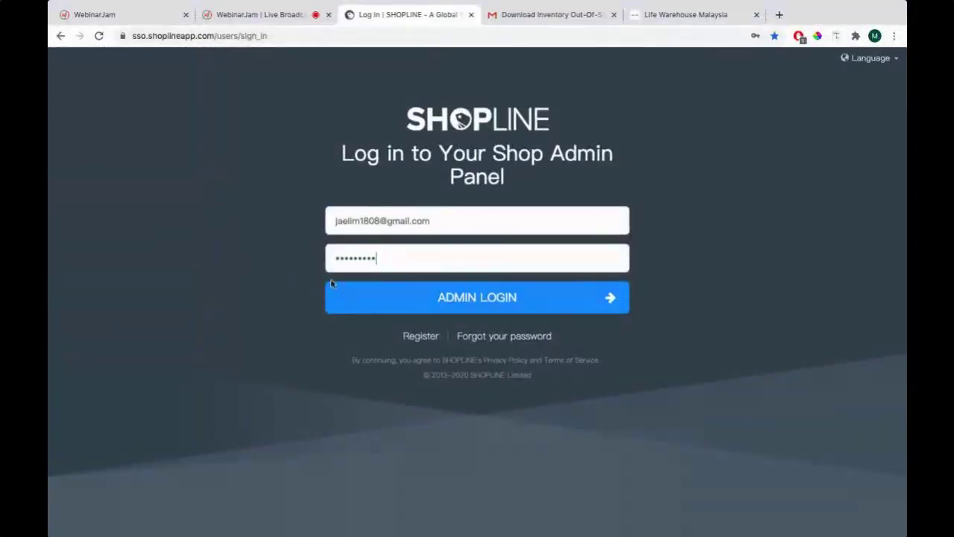
{"action": "key", "text": "Return"}
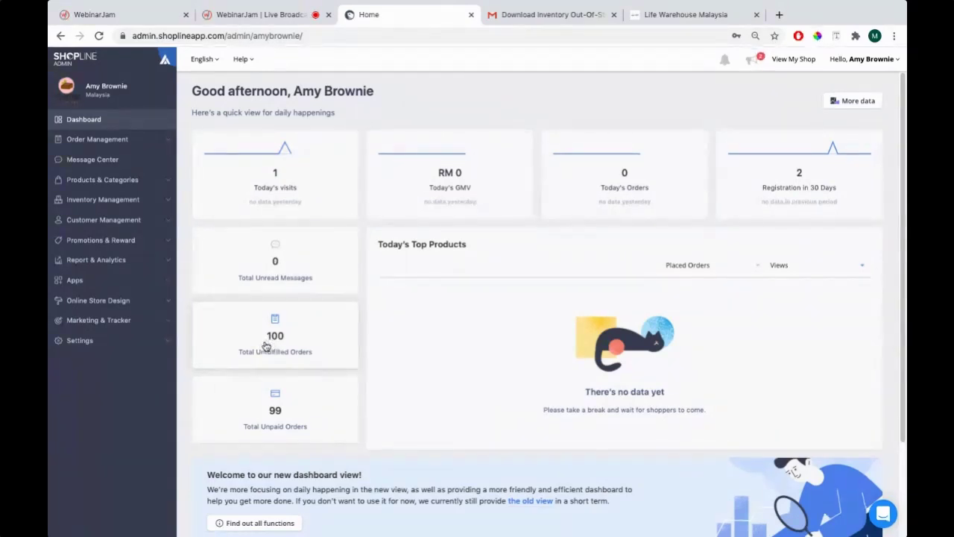
Scroll the dashboard showing 100 unfulfilled and 99 unpaid orders
{"action": "scroll", "coordinate": [462, 351], "scroll_direction": "down", "scroll_amount": 2}
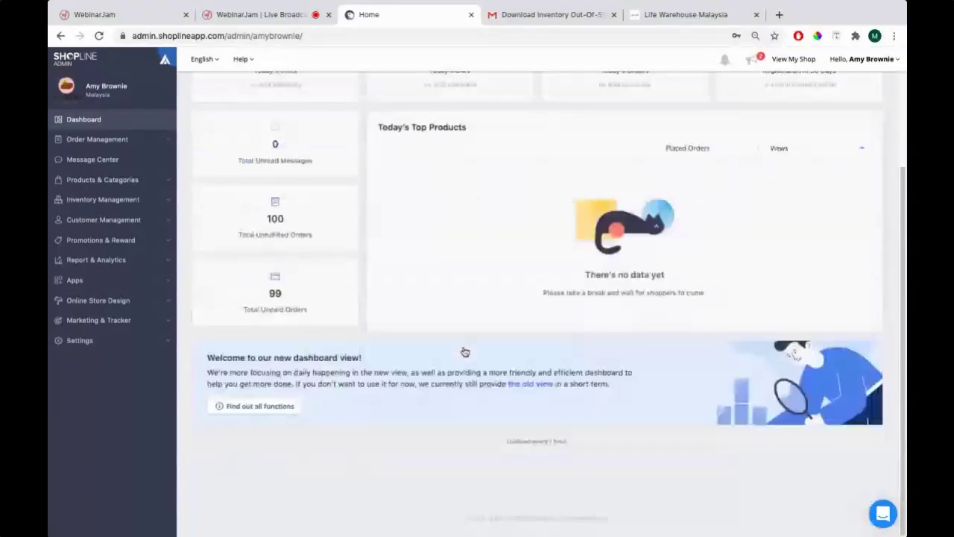
{"action": "scroll", "coordinate": [391, 352], "scroll_direction": "up", "scroll_amount": 2}
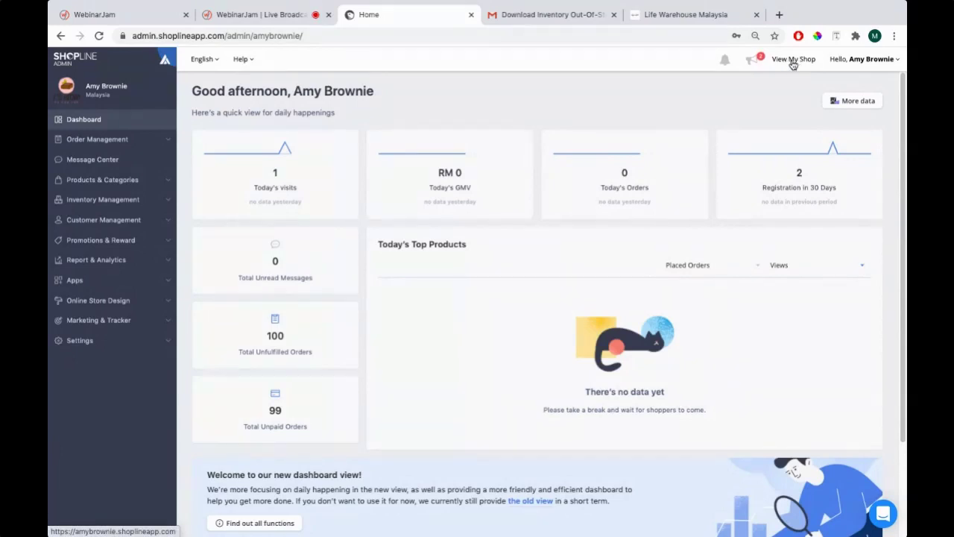
Open the Amy's Brownies storefront home page and copy its web address
{"action": "left_click", "coordinate": [793, 60]}
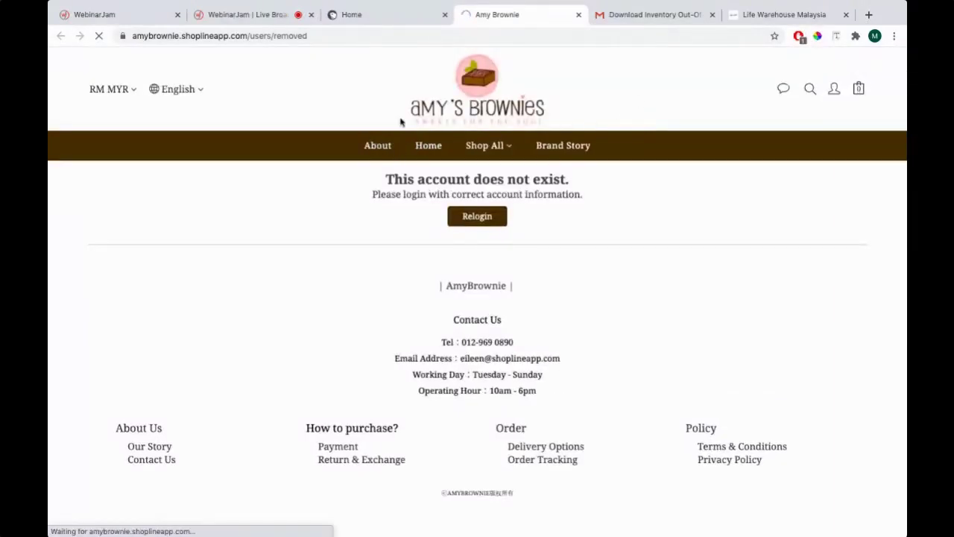
{"action": "left_click", "coordinate": [429, 146]}
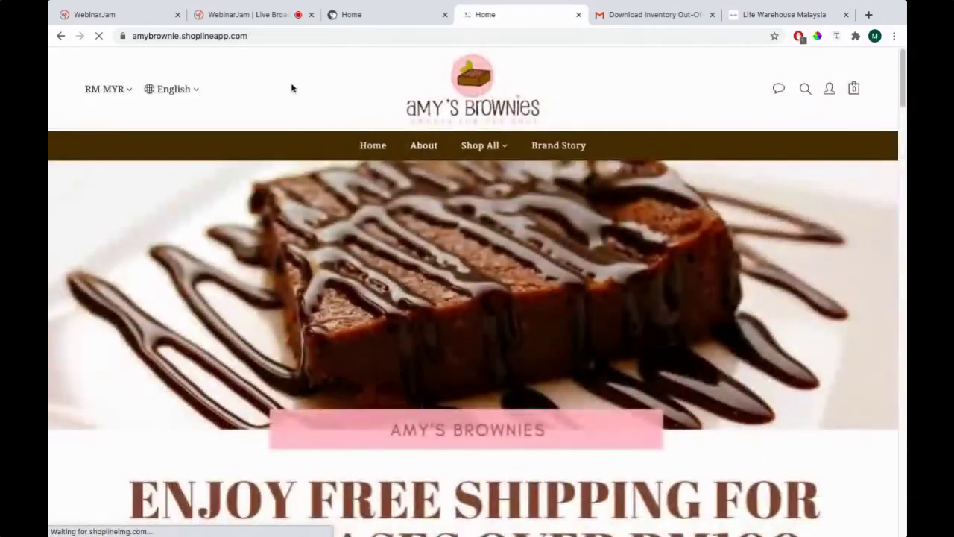
{"action": "left_click", "coordinate": [214, 35]}
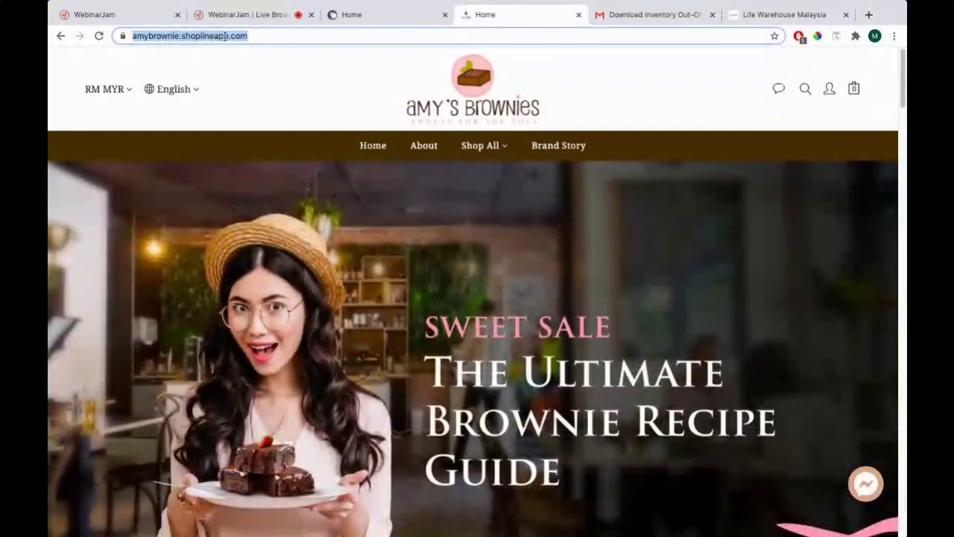
{"action": "right_click", "coordinate": [233, 36]}
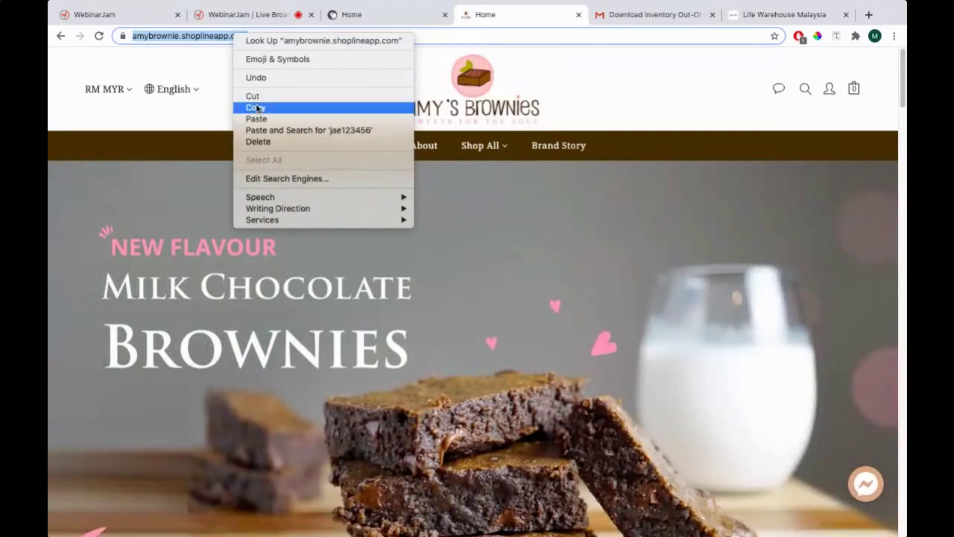
{"action": "left_click", "coordinate": [256, 108]}
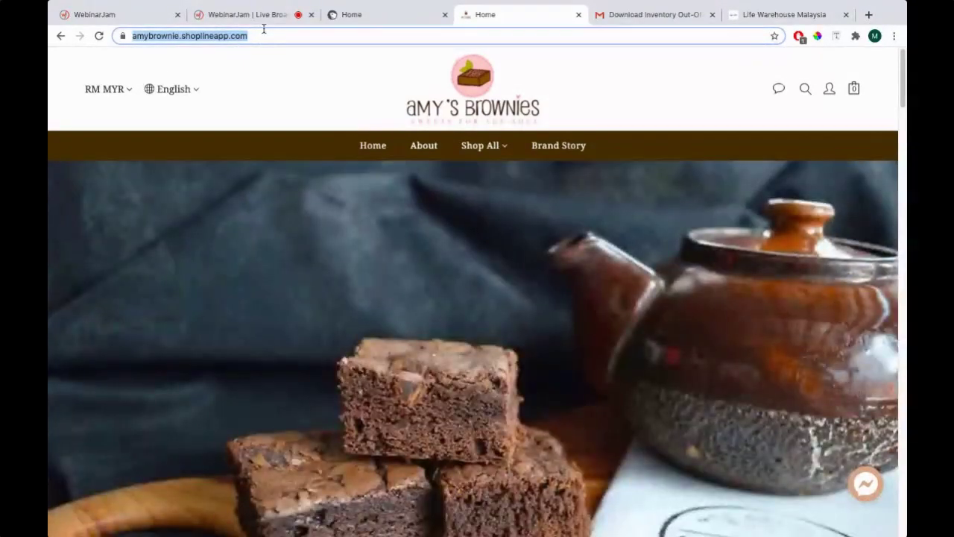
Highlight the admin dashboard overview topic on the PowerPoint Key Topics slide
{"action": "key", "text": "super+Tab"}
{"action": "key", "text": "super+Tab"}
{"action": "key", "text": "super+Tab"}
{"action": "key", "text": "super+Tab"}
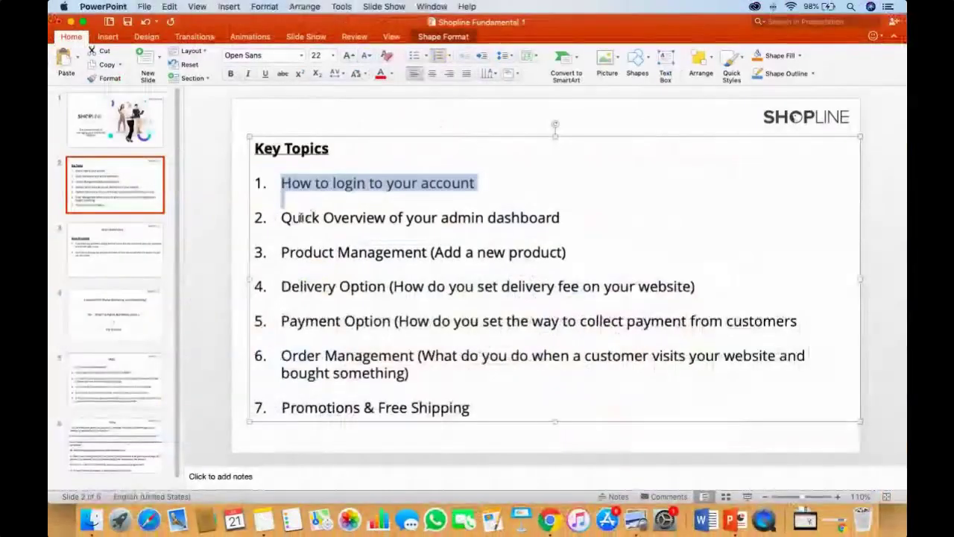
{"action": "left_click_drag", "start_coordinate": [283, 216], "coordinate": [574, 217]}
{"action": "key", "text": "super+Tab"}
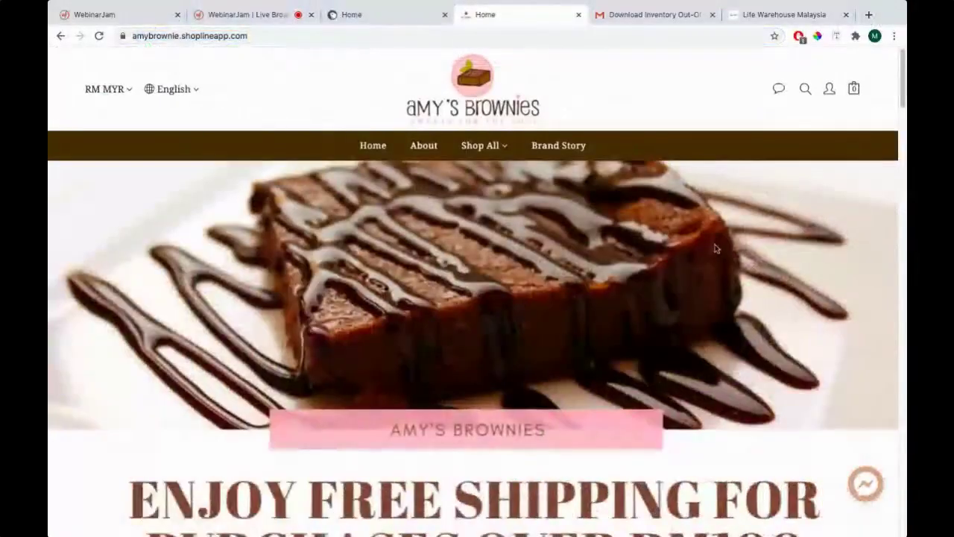
Scroll the storefront and return to the admin dashboard tab
{"action": "scroll", "coordinate": [386, 327], "scroll_direction": "down", "scroll_amount": 5}
{"action": "scroll", "coordinate": [386, 326], "scroll_direction": "down", "scroll_amount": 8}
{"action": "scroll", "coordinate": [394, 330], "scroll_direction": "up", "scroll_amount": 3}
{"action": "scroll", "coordinate": [394, 331], "scroll_direction": "up", "scroll_amount": 10}
{"action": "left_click", "coordinate": [367, 15]}
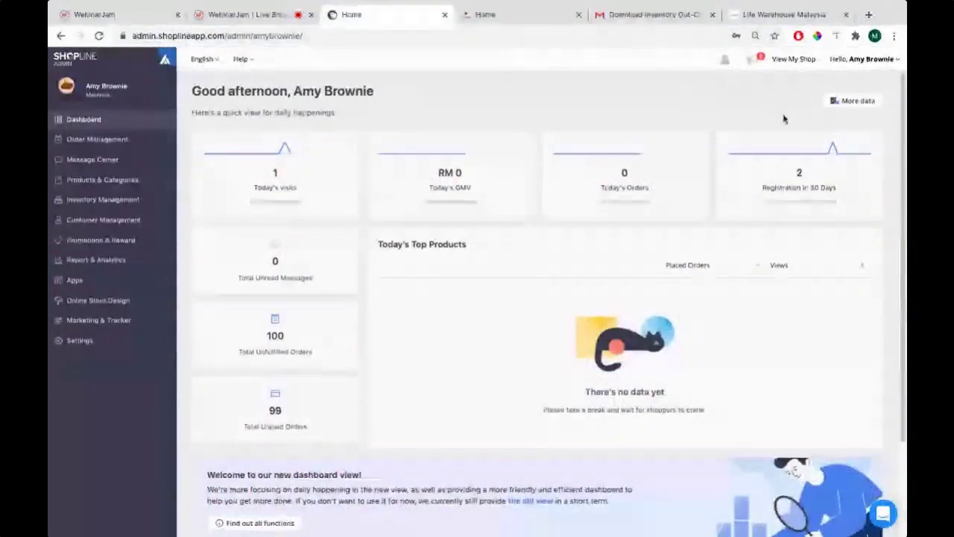
{"action": "left_click", "coordinate": [488, 14]}
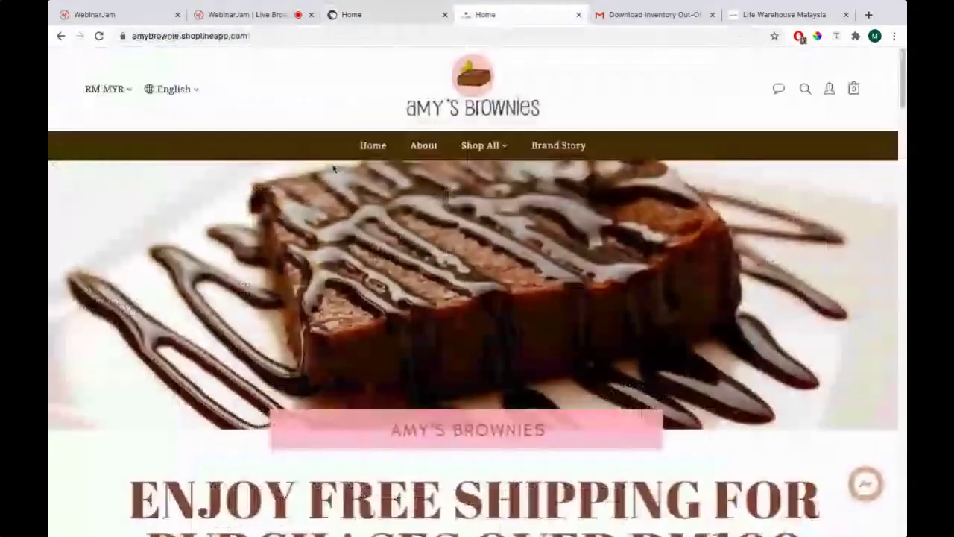
{"action": "left_click", "coordinate": [381, 11]}
{"action": "key", "text": "super+Tab"}
Highlight the 'Product Management (Add a new product)' topic, then return to the dashboard
{"action": "left_click", "coordinate": [282, 252]}
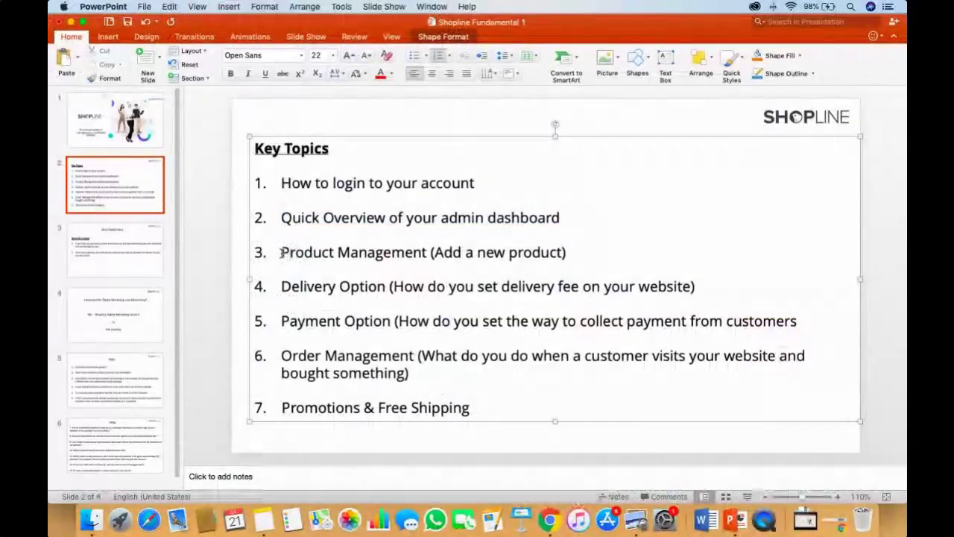
{"action": "left_click_drag", "start_coordinate": [282, 252], "coordinate": [577, 252]}
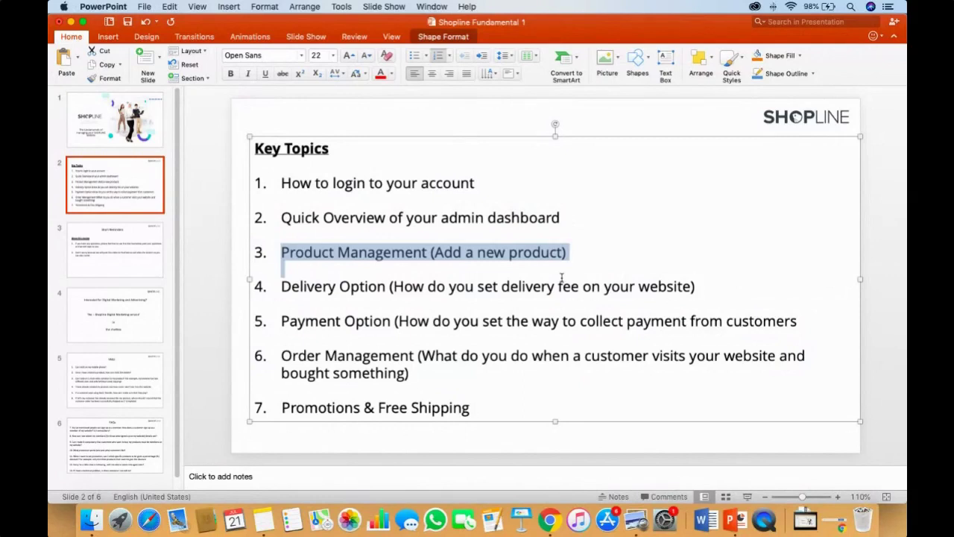
{"action": "key", "text": "ctrl+Right"}
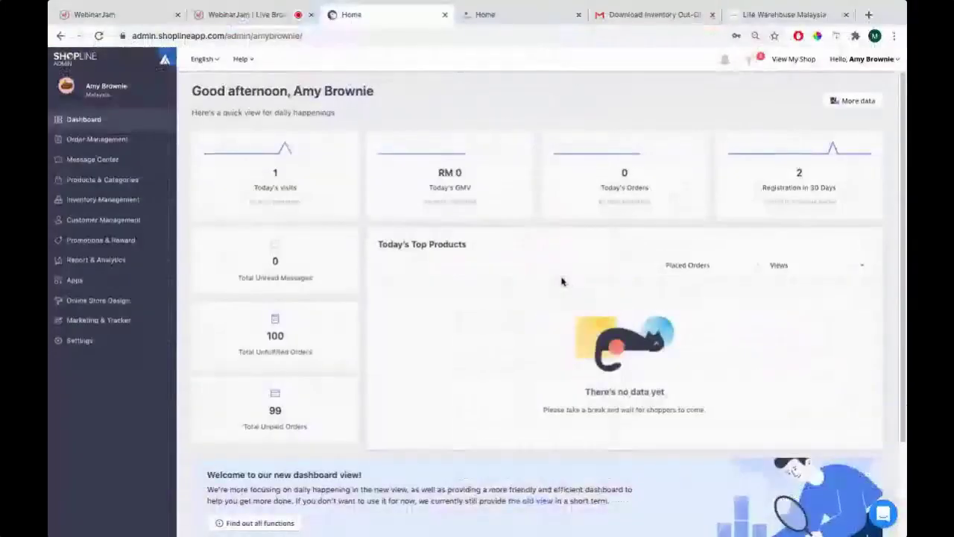
Browse the Amy's Brownies storefront home page down to its Brownies product grid
{"action": "left_click", "coordinate": [535, 15]}
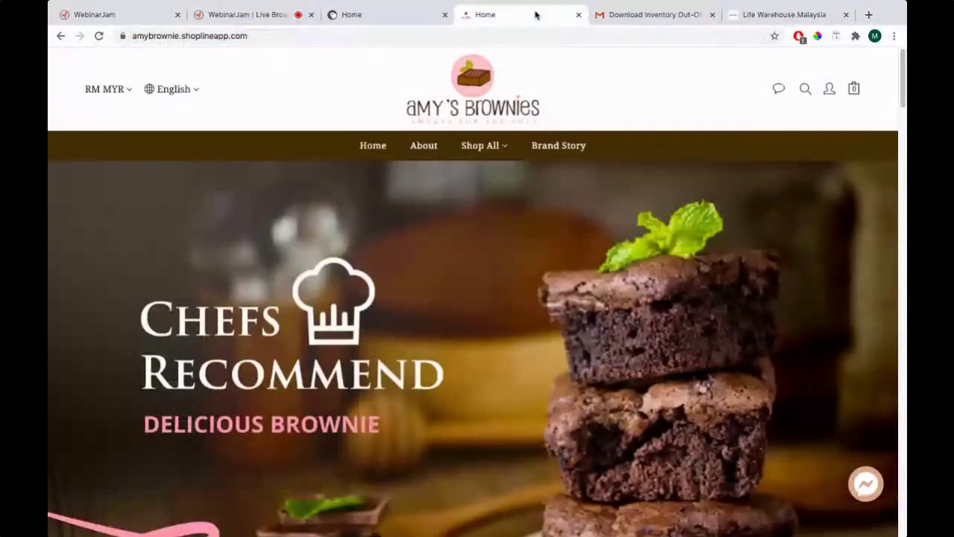
{"action": "scroll", "coordinate": [364, 260], "scroll_direction": "down", "scroll_amount": 4}
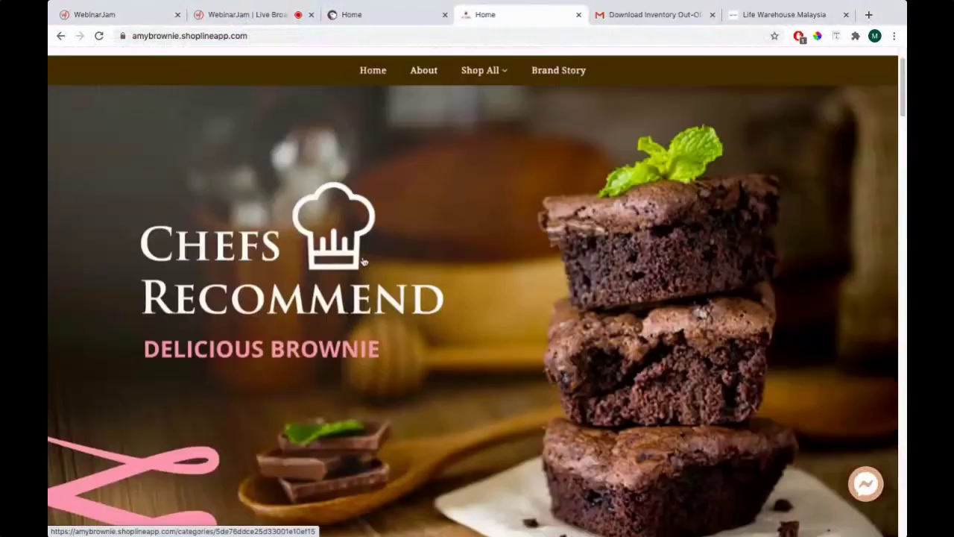
{"action": "scroll", "coordinate": [364, 260], "scroll_direction": "up", "scroll_amount": 4}
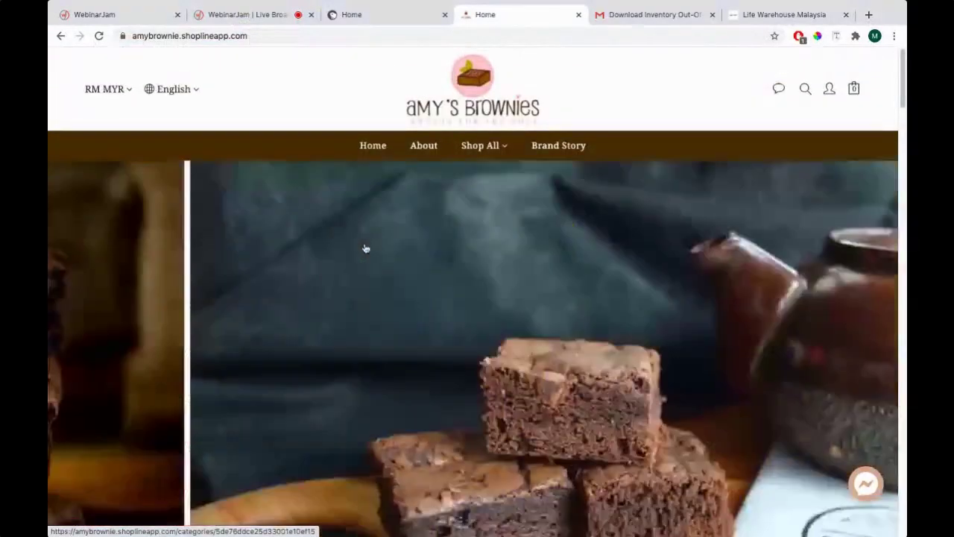
{"action": "scroll", "coordinate": [359, 245], "scroll_direction": "down", "scroll_amount": 10}
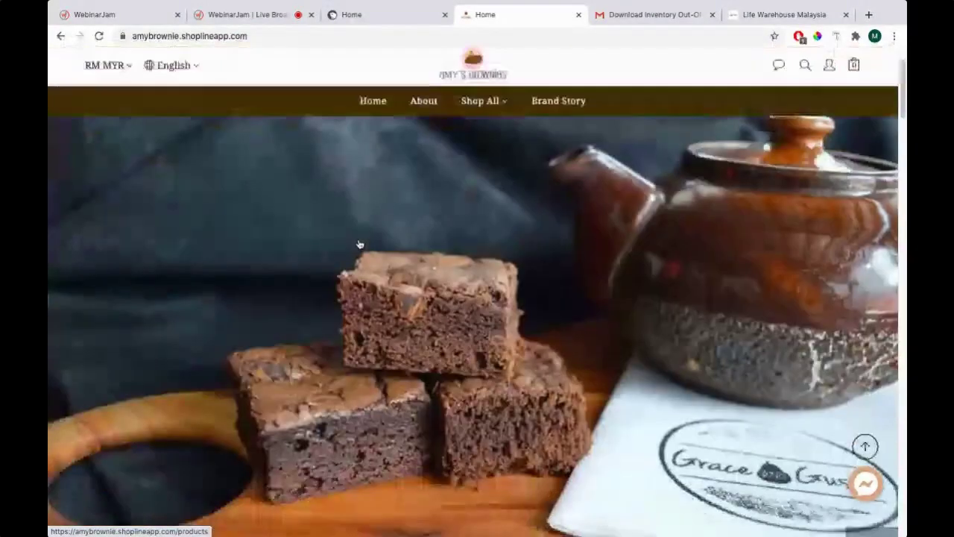
{"action": "scroll", "coordinate": [359, 245], "scroll_direction": "down", "scroll_amount": 15}
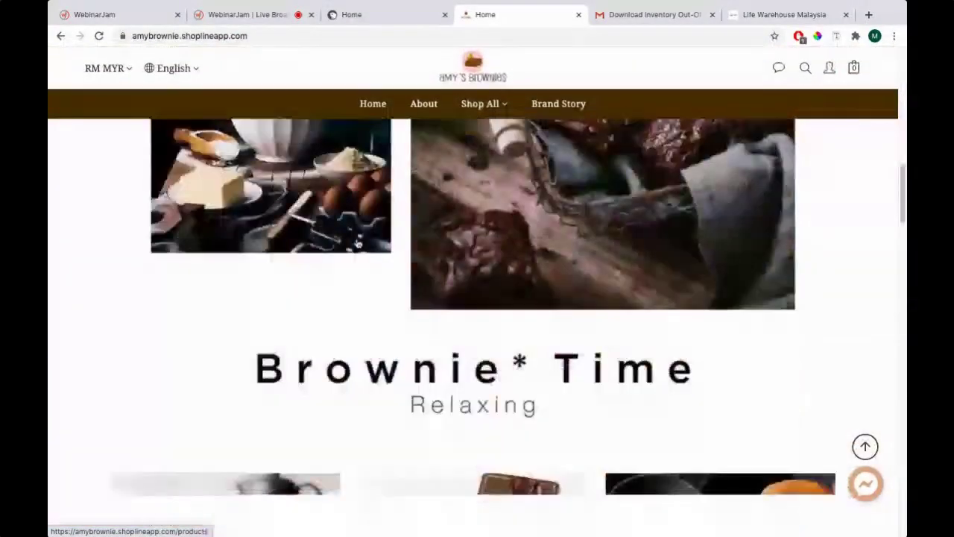
{"action": "scroll", "coordinate": [358, 244], "scroll_direction": "down", "scroll_amount": 8}
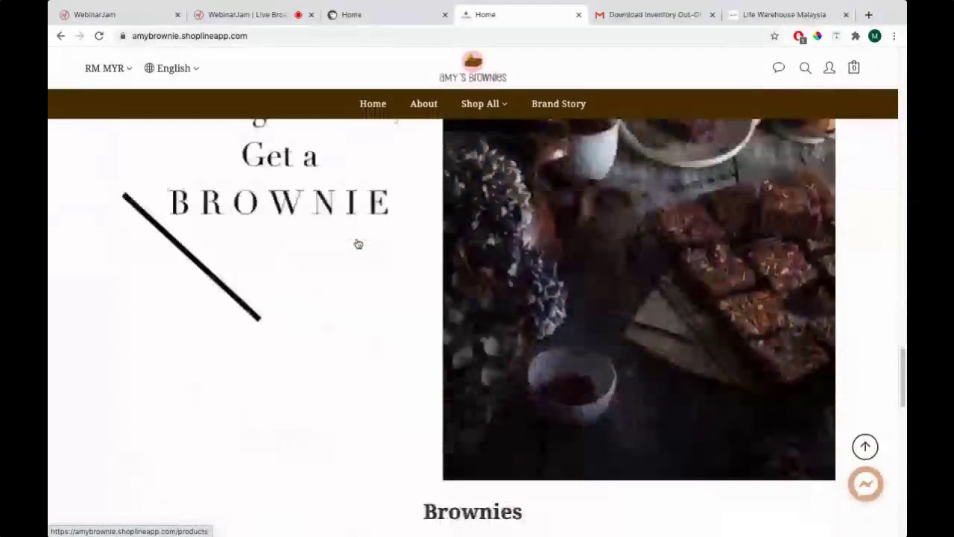
{"action": "scroll", "coordinate": [355, 243], "scroll_direction": "up", "scroll_amount": 3}
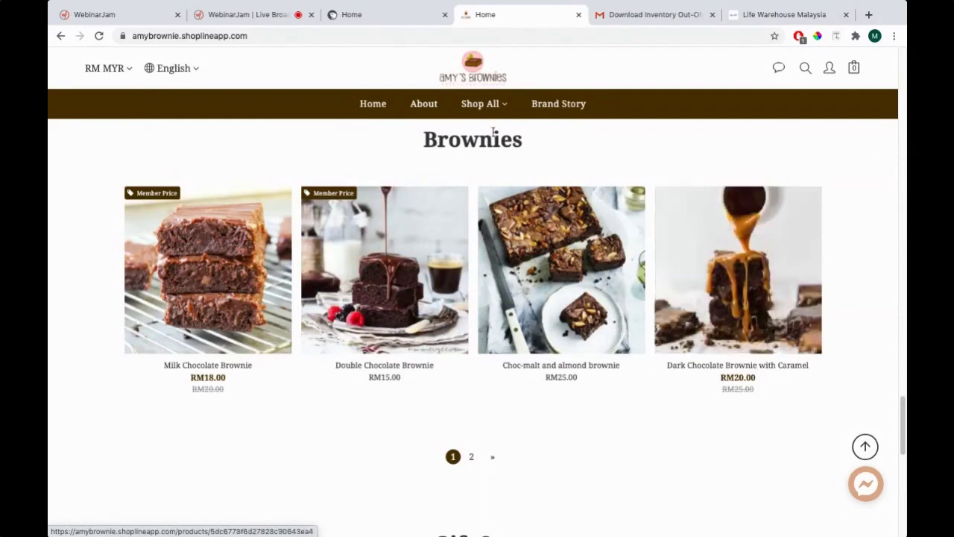
Bring up the SHOPLINE admin dashboard with today's visits, GMV and order counts
{"action": "left_click", "coordinate": [398, 18]}
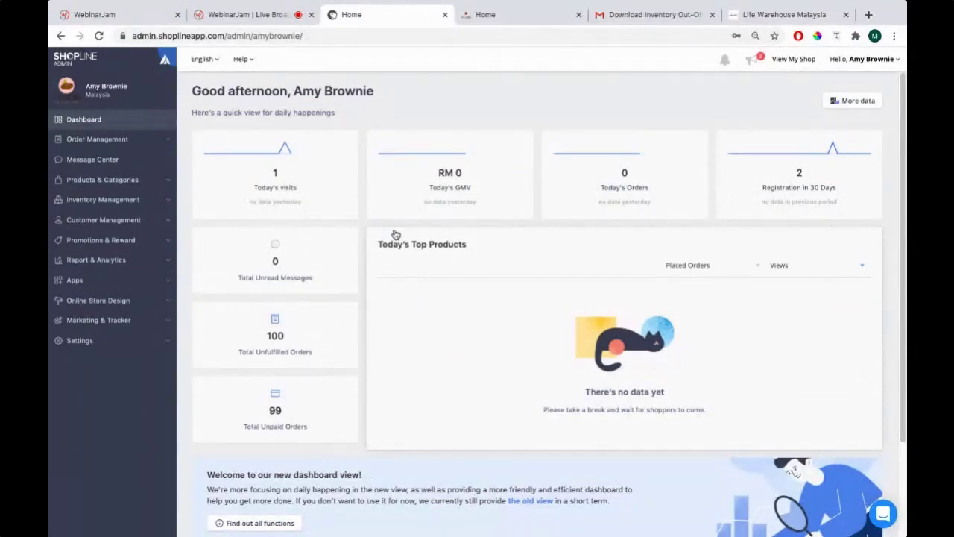
{"action": "left_click", "coordinate": [481, 16]}
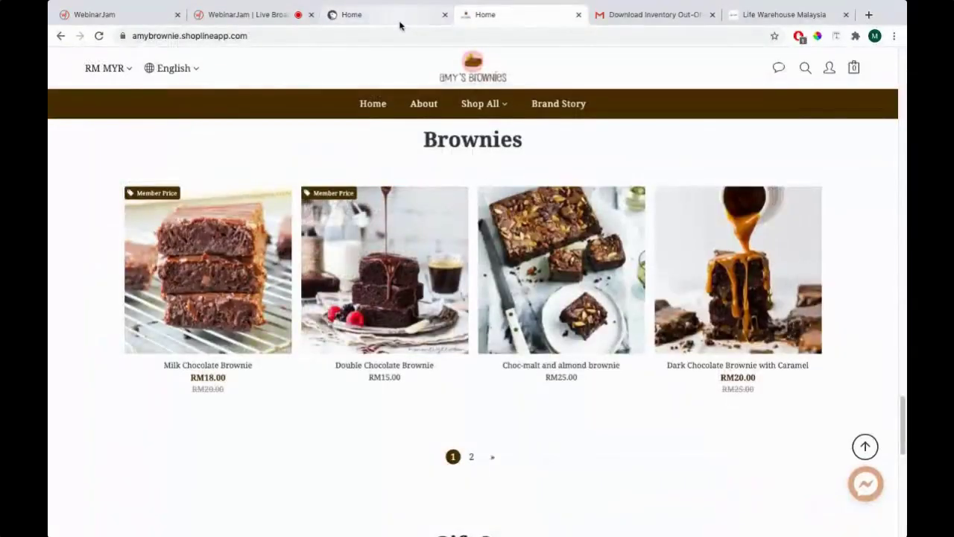
{"action": "left_click", "coordinate": [400, 24]}
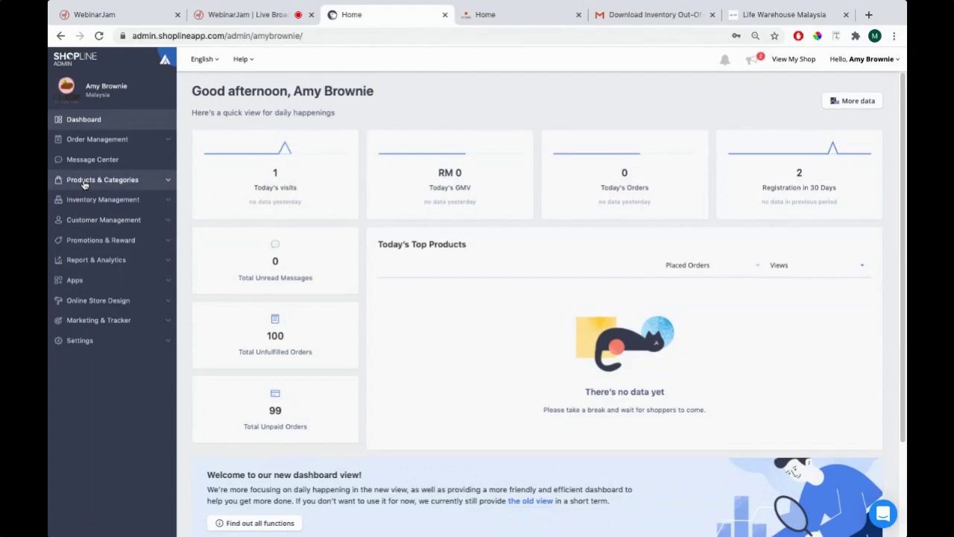
Show the 15-product list under Products & Categories and scroll through it
{"action": "left_click", "coordinate": [85, 185]}
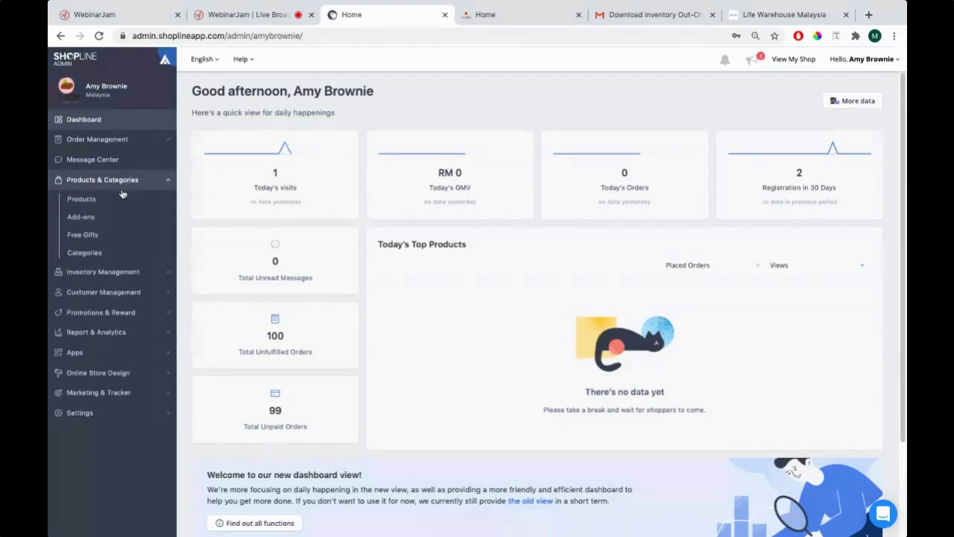
{"action": "left_click", "coordinate": [91, 201]}
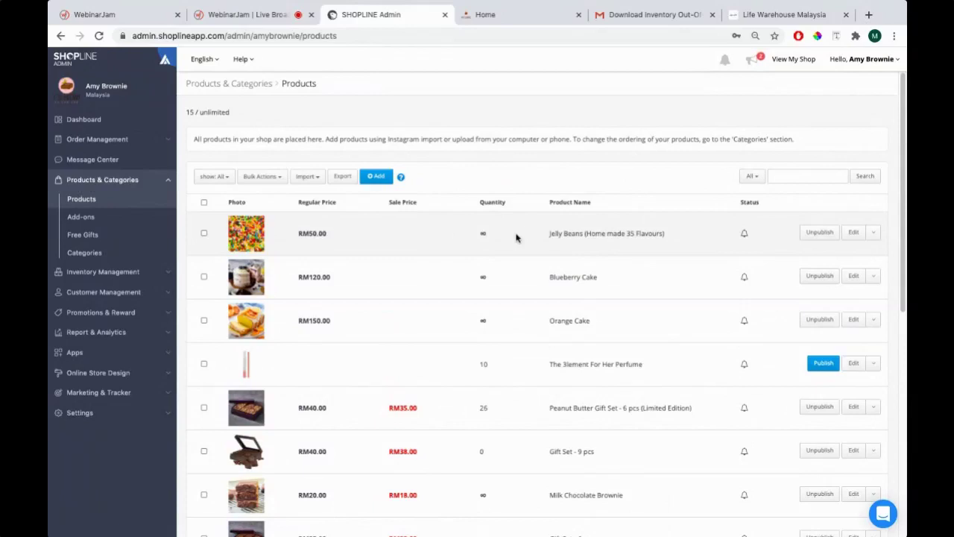
{"action": "scroll", "coordinate": [387, 246], "scroll_direction": "down", "scroll_amount": 1}
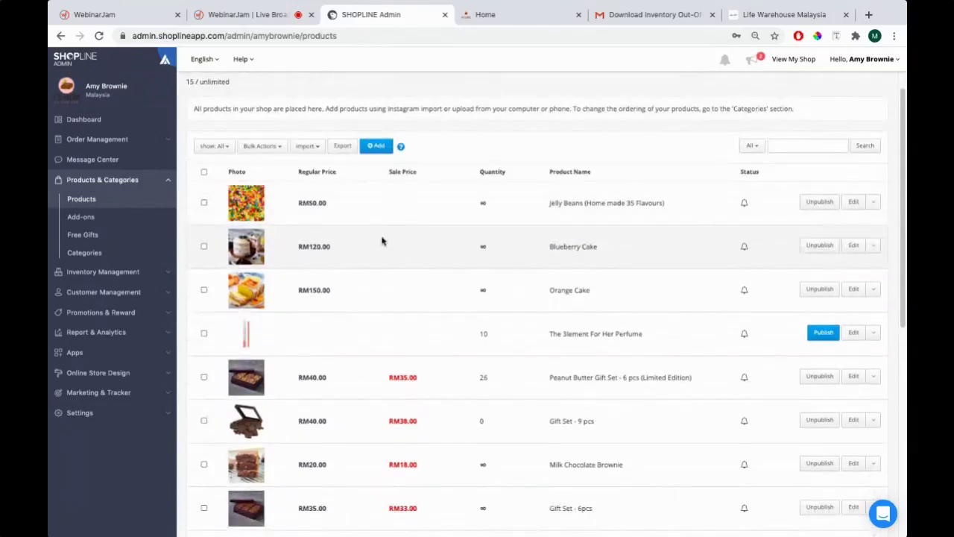
{"action": "scroll", "coordinate": [383, 239], "scroll_direction": "down", "scroll_amount": 6}
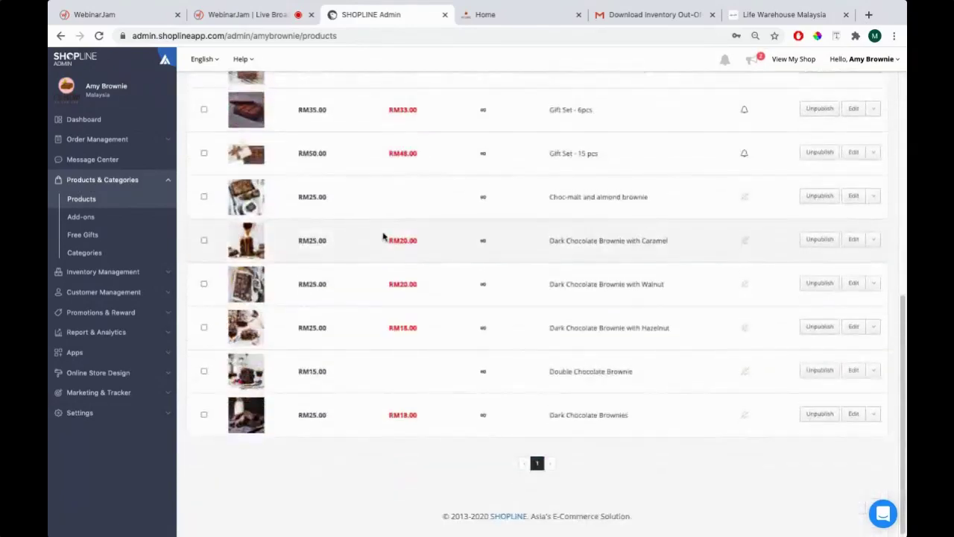
{"action": "scroll", "coordinate": [383, 239], "scroll_direction": "up", "scroll_amount": 7}
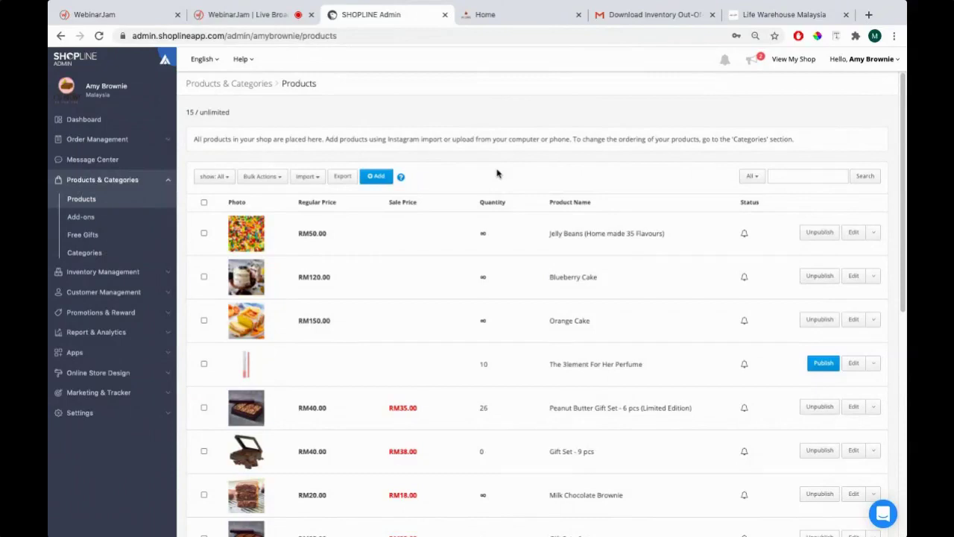
Compare the admin product list with the storefront's Brownies section
{"action": "left_click", "coordinate": [494, 16]}
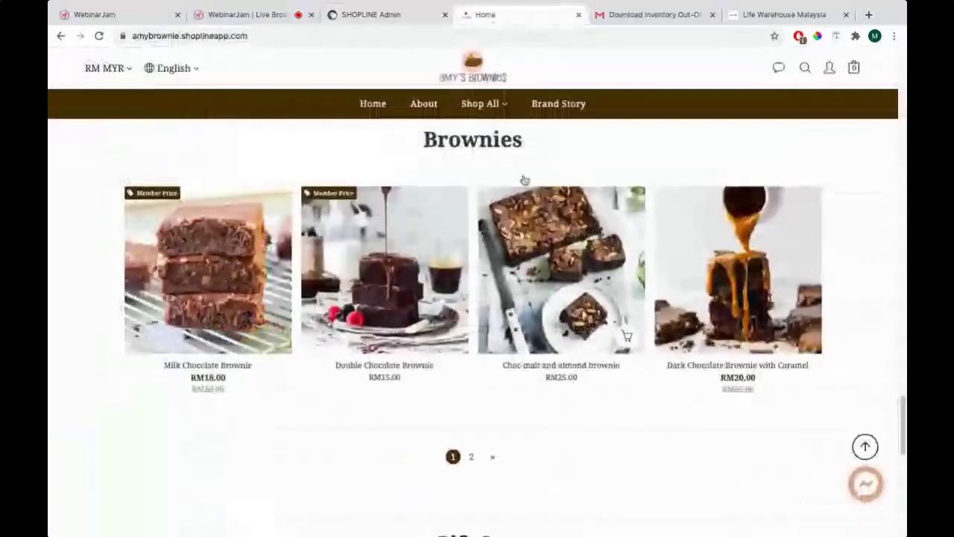
{"action": "left_click", "coordinate": [394, 17]}
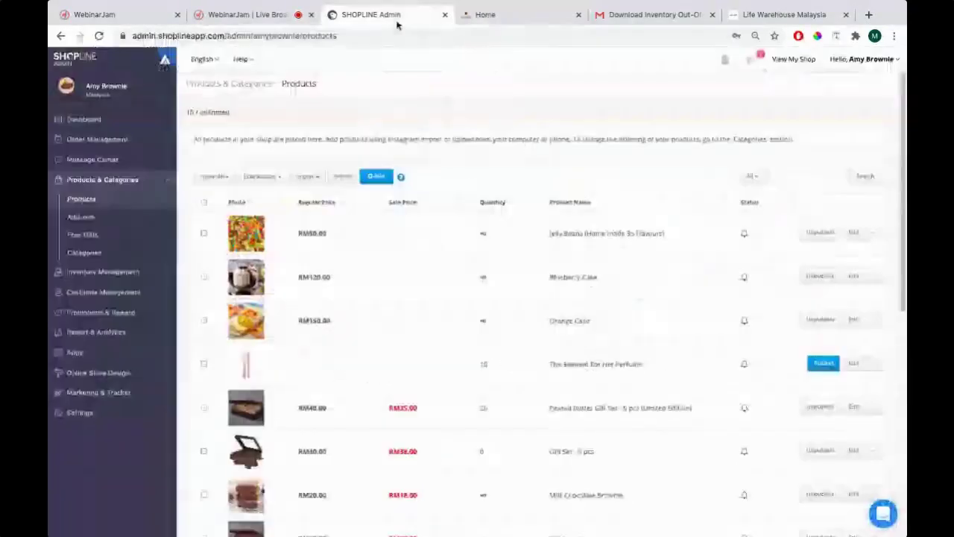
{"action": "left_click", "coordinate": [471, 18]}
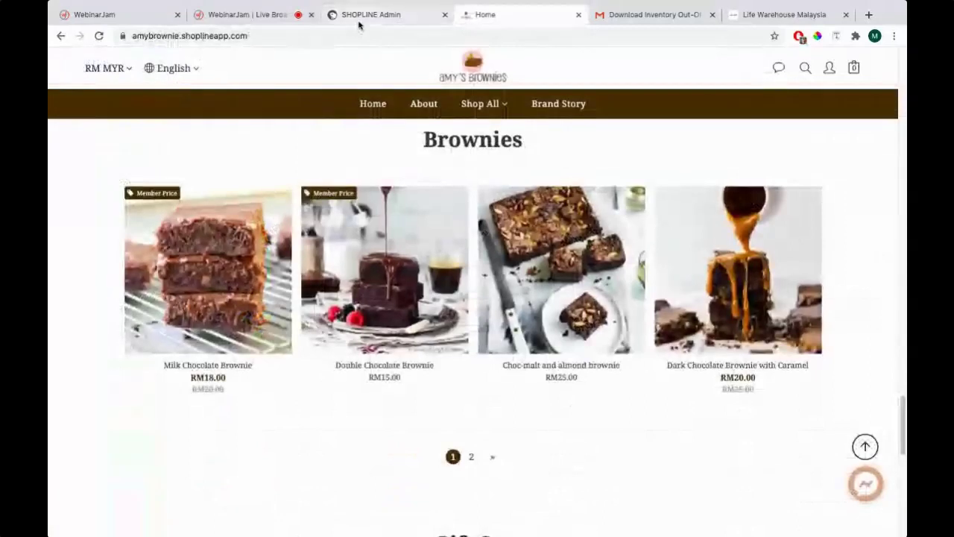
{"action": "left_click", "coordinate": [360, 18]}
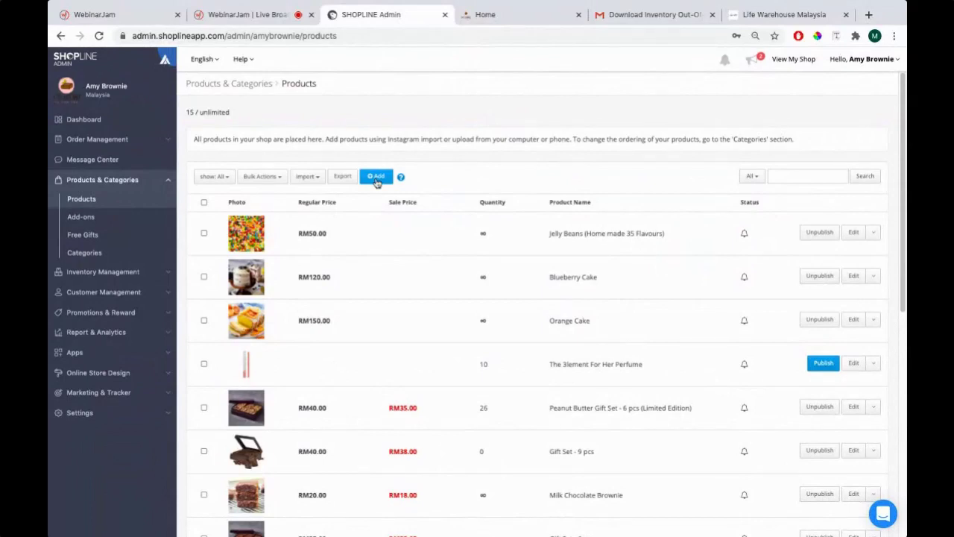
Start a new product and note the photo rules: 12 photos max, JPG, 750 x 750
{"action": "left_click", "coordinate": [377, 179]}
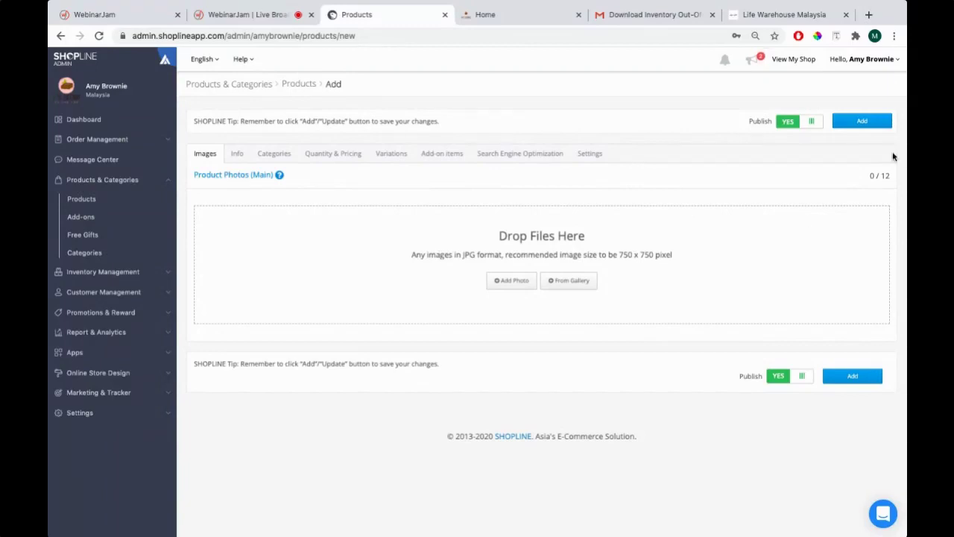
{"action": "left_click_drag", "start_coordinate": [870, 176], "coordinate": [892, 177]}
{"action": "left_click_drag", "start_coordinate": [463, 254], "coordinate": [477, 254]}
{"action": "left_click_drag", "start_coordinate": [619, 255], "coordinate": [675, 258]}
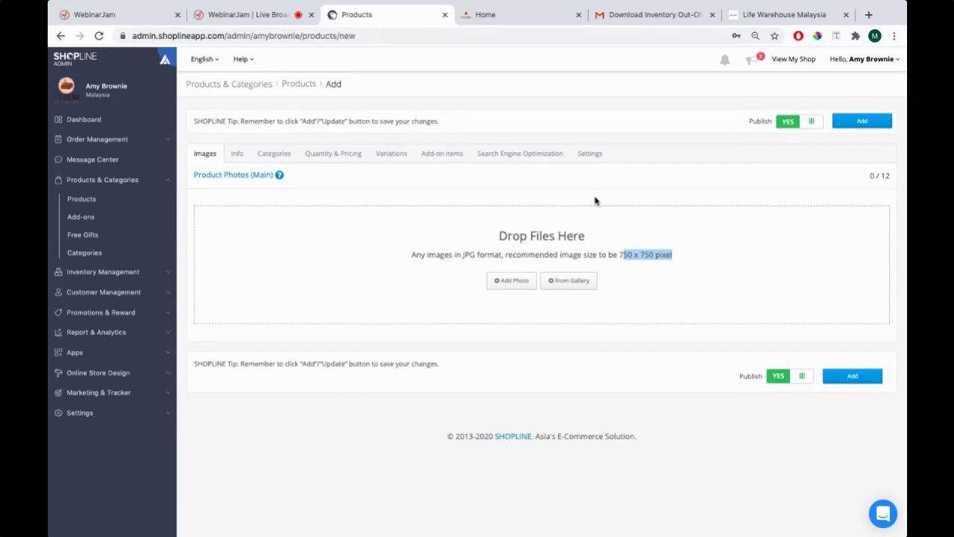
In Finder, navigate to Product Management > Medium Coconut Brownie
{"action": "key", "text": "super+Tab"}
{"action": "key", "text": "super+Tab"}
{"action": "key", "text": "super+Tab"}
{"action": "key", "text": "super+Tab"}
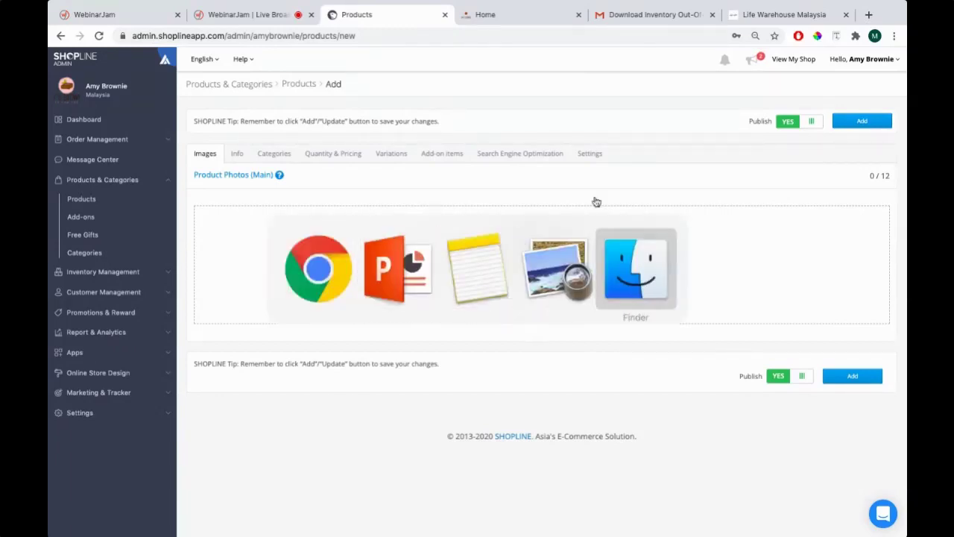
{"action": "left_click", "coordinate": [60, 12]}
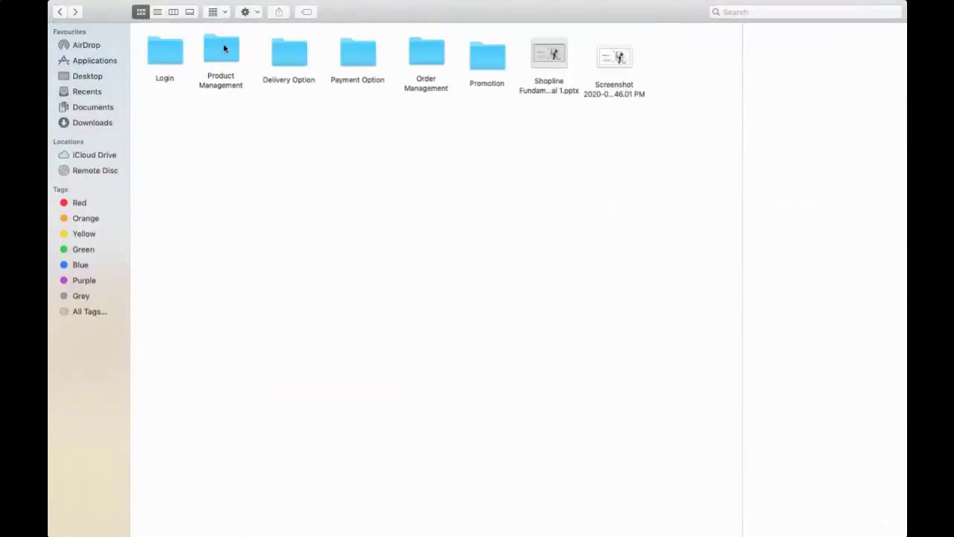
{"action": "left_click", "coordinate": [234, 60]}
{"action": "double_click", "coordinate": [235, 62]}
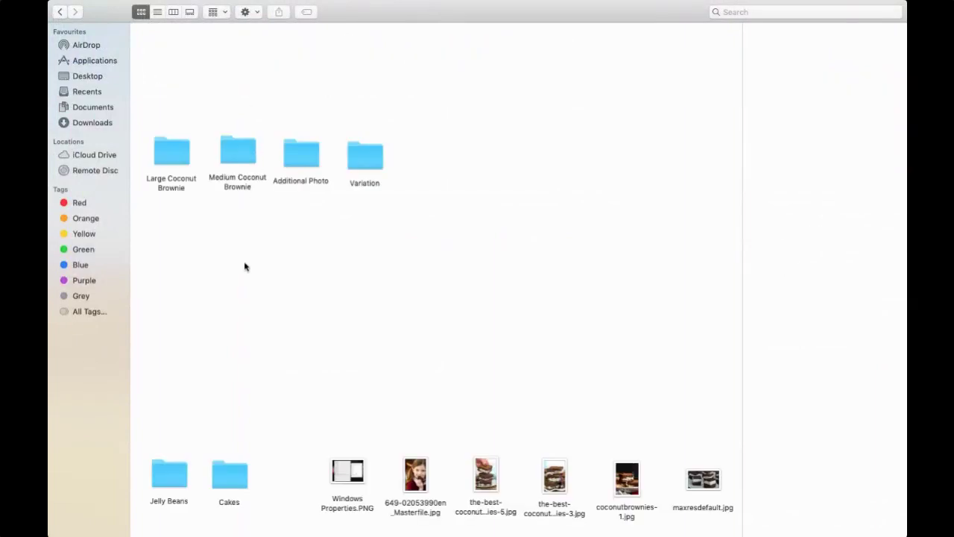
{"action": "left_click", "coordinate": [238, 152]}
{"action": "double_click", "coordinate": [239, 152]}
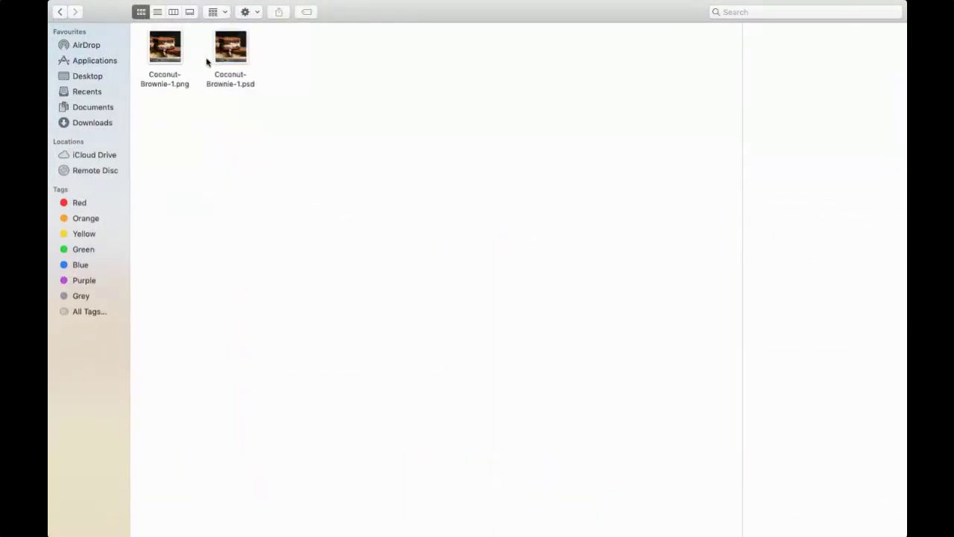
Drag Coconut-Brownie-1.png onto the product's Drop Files Here photo area
{"action": "key", "text": "ctrl+Left"}
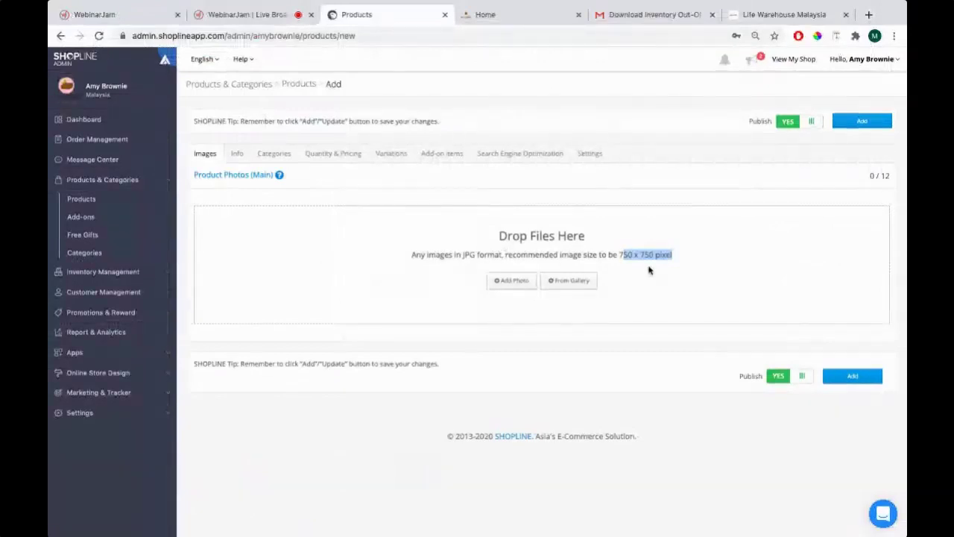
{"action": "key", "text": "super+Tab"}
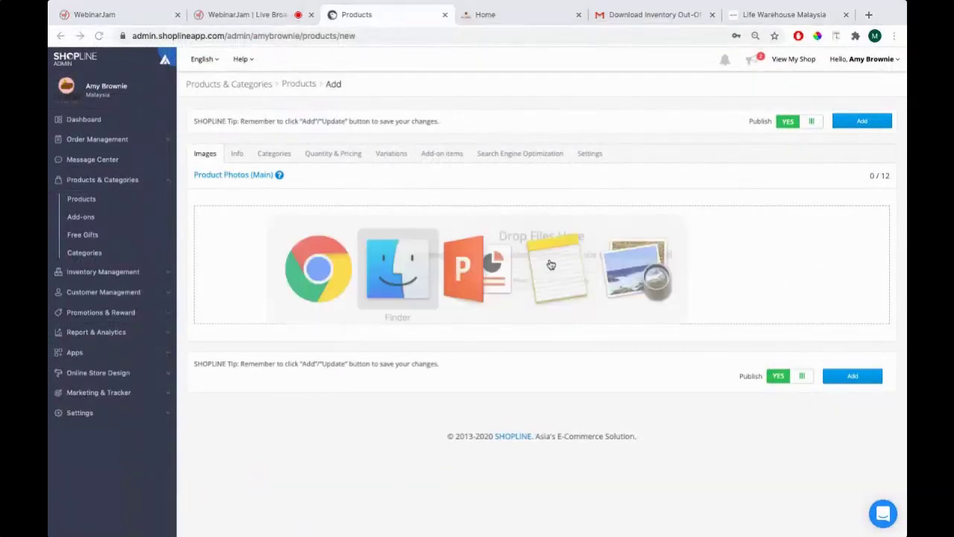
{"action": "left_click", "coordinate": [165, 53]}
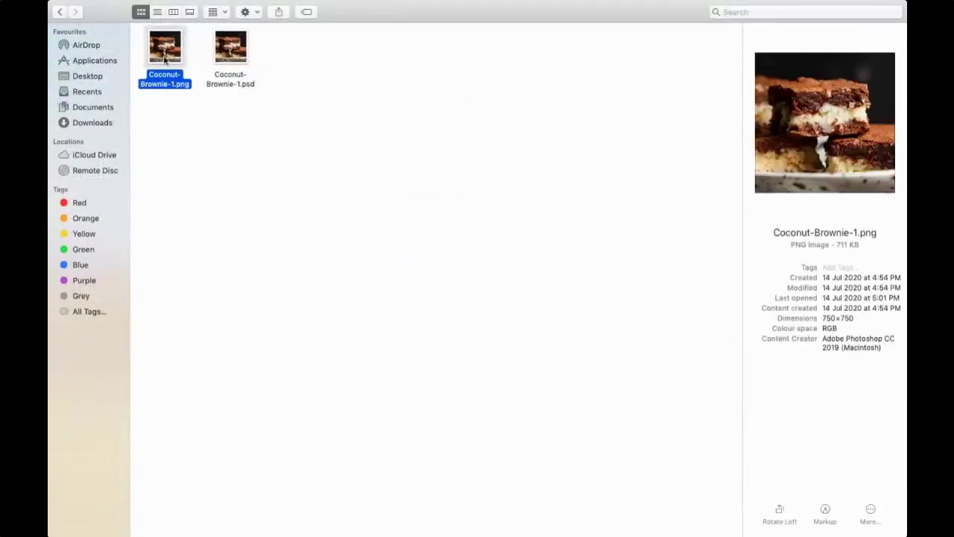
{"action": "key", "text": "super+Tab"}
{"action": "key", "text": "super+Tab"}
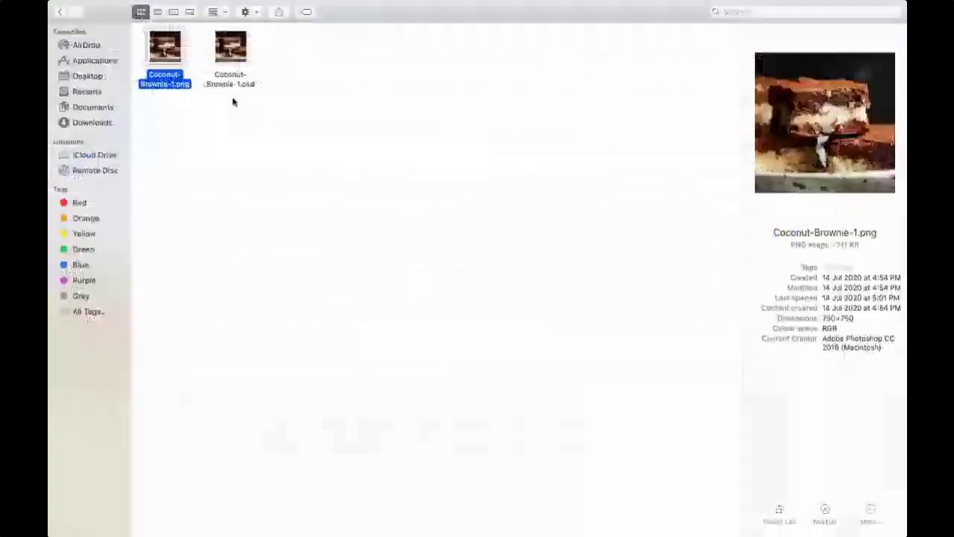
{"action": "left_click_drag", "start_coordinate": [175, 56], "coordinate": [461, 256]}
{"action": "key", "text": "super+Tab"}
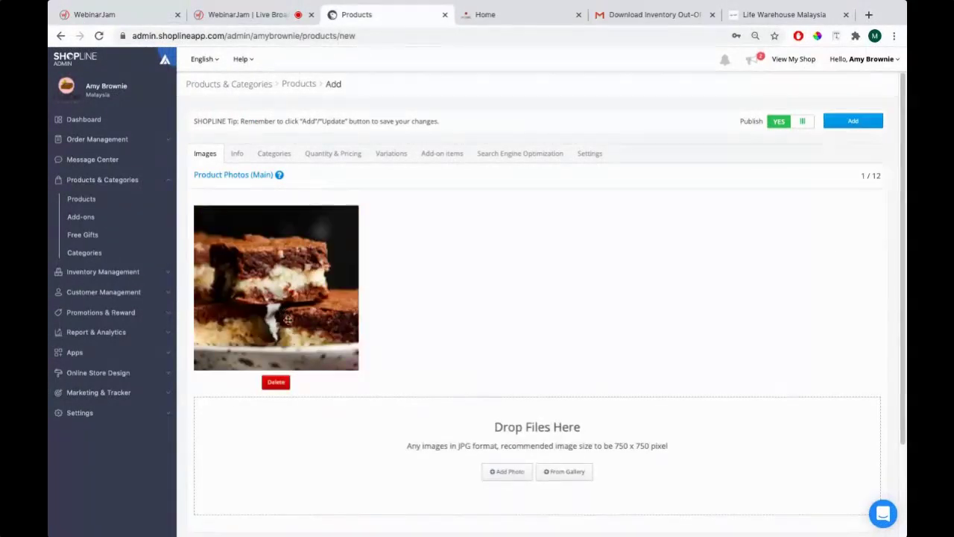
Upload Coconut-Brownie-2.png from Desktop > Webinar > Product Management as the second product photo
{"action": "scroll", "coordinate": [418, 268], "scroll_direction": "down", "scroll_amount": 3}
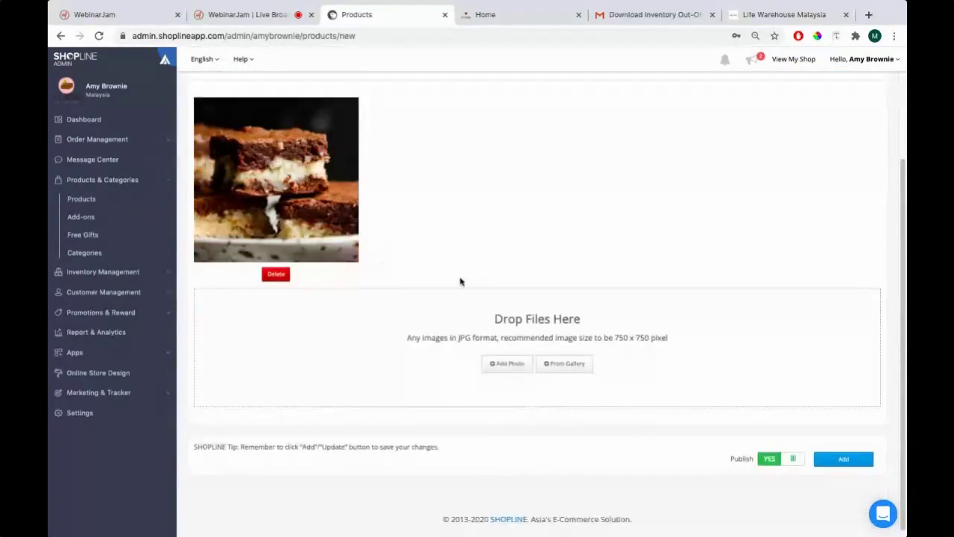
{"action": "left_click", "coordinate": [504, 363]}
{"action": "mouse_move", "coordinate": [164, 48]}
{"action": "left_mouse_down"}
{"action": "mouse_move", "coordinate": [170, 100]}
{"action": "mouse_move", "coordinate": [420, 237]}
{"action": "mouse_move", "coordinate": [155, 50]}
{"action": "left_mouse_up"}
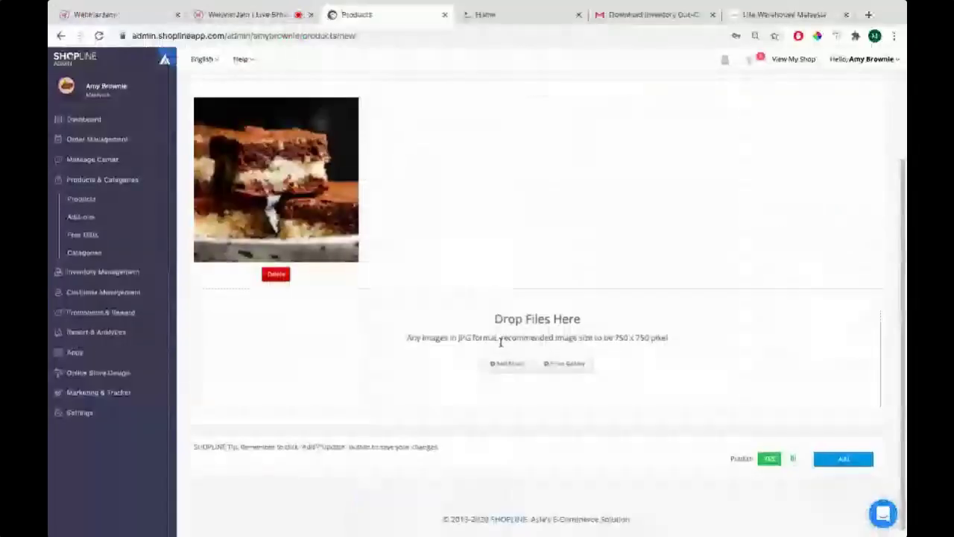
{"action": "scroll", "coordinate": [492, 328], "scroll_direction": "down", "scroll_amount": 1}
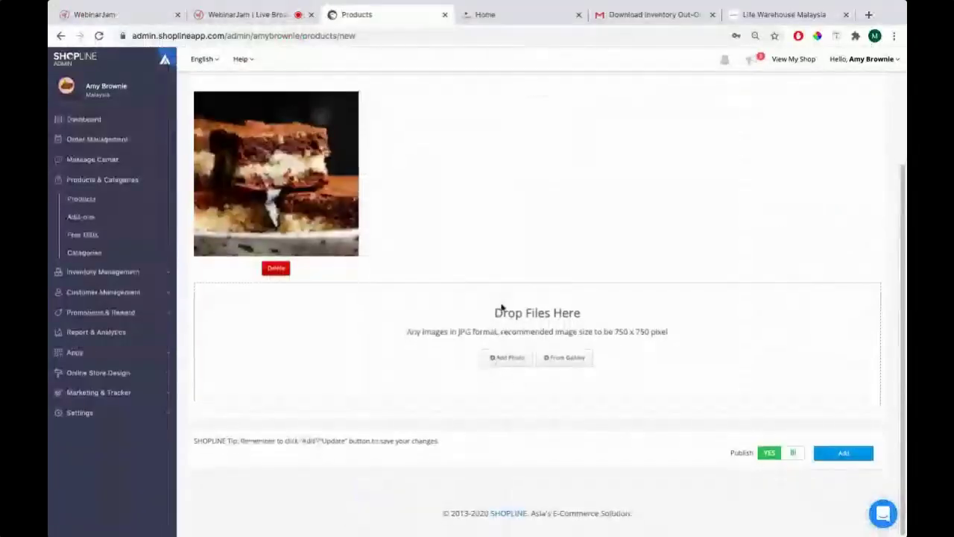
{"action": "left_click", "coordinate": [501, 359]}
{"action": "left_click", "coordinate": [94, 64]}
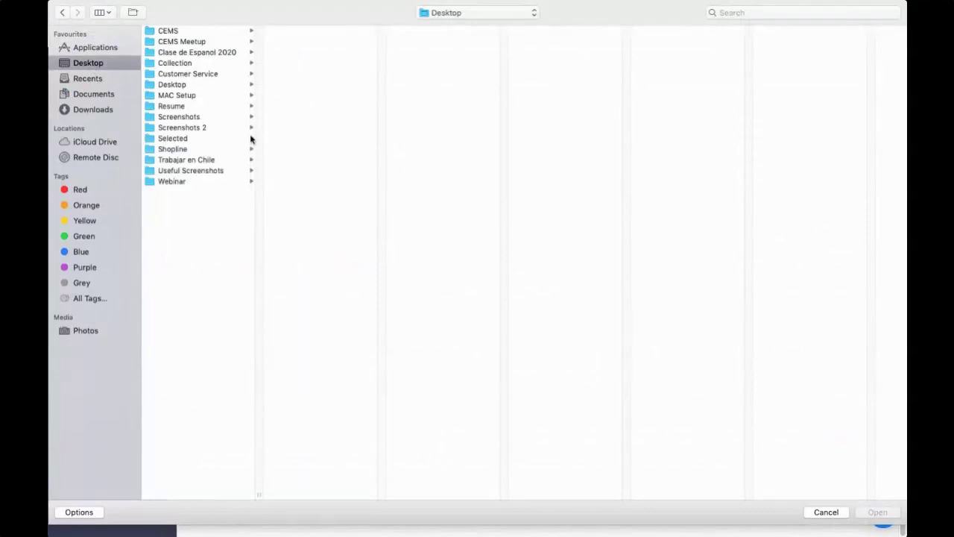
{"action": "left_click", "coordinate": [249, 181]}
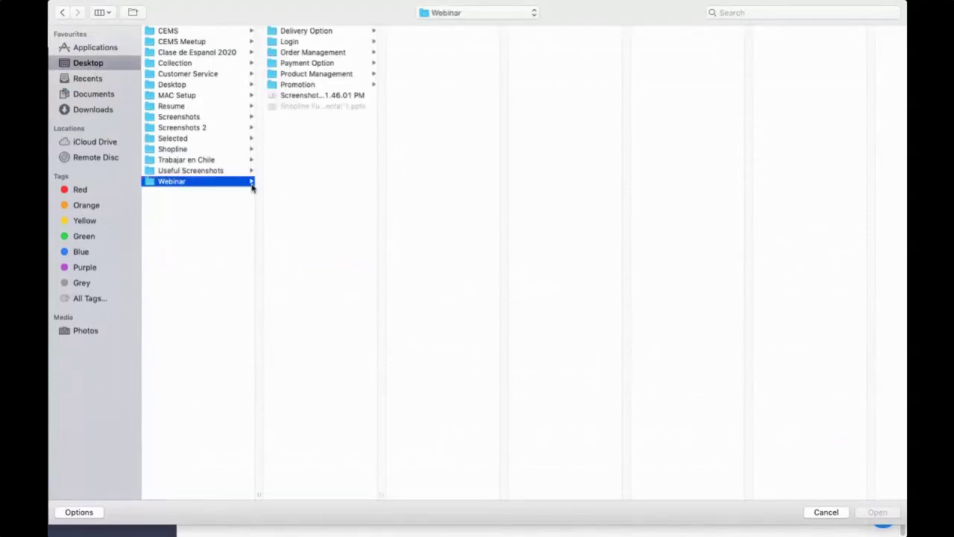
{"action": "left_click", "coordinate": [372, 74]}
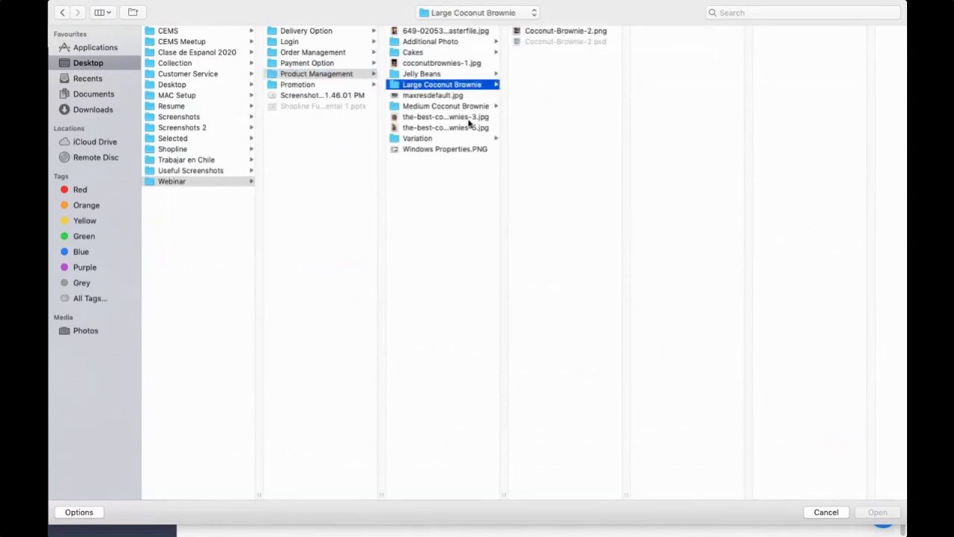
{"action": "left_click", "coordinate": [544, 32]}
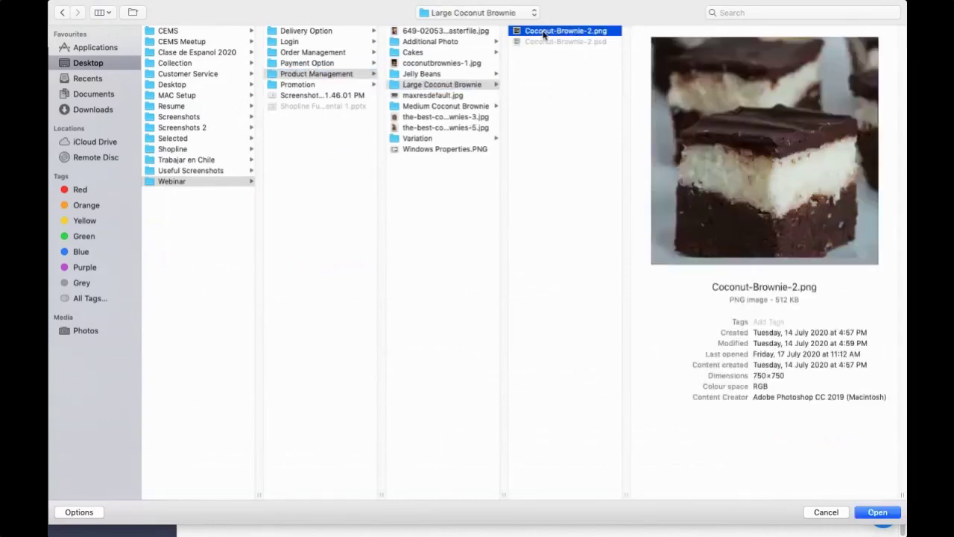
{"action": "double_click", "coordinate": [544, 33]}
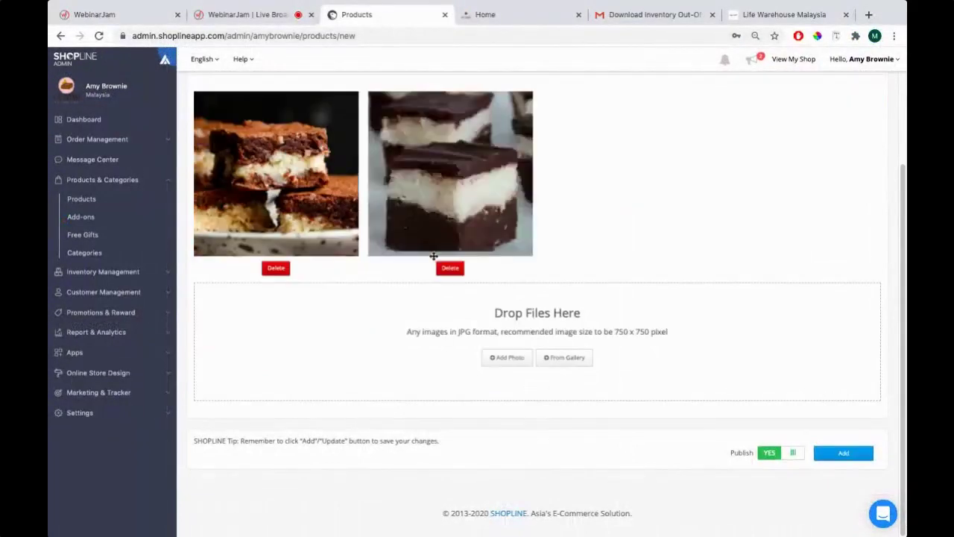
{"action": "scroll", "coordinate": [437, 259], "scroll_direction": "up", "scroll_amount": 2}
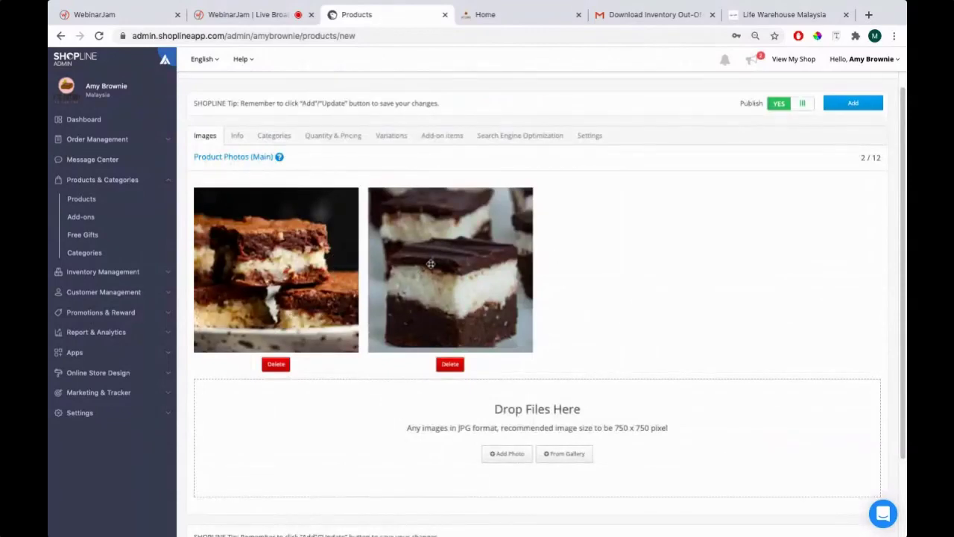
{"action": "scroll", "coordinate": [457, 263], "scroll_direction": "down", "scroll_amount": 2}
{"action": "scroll", "coordinate": [457, 263], "scroll_direction": "up", "scroll_amount": 2}
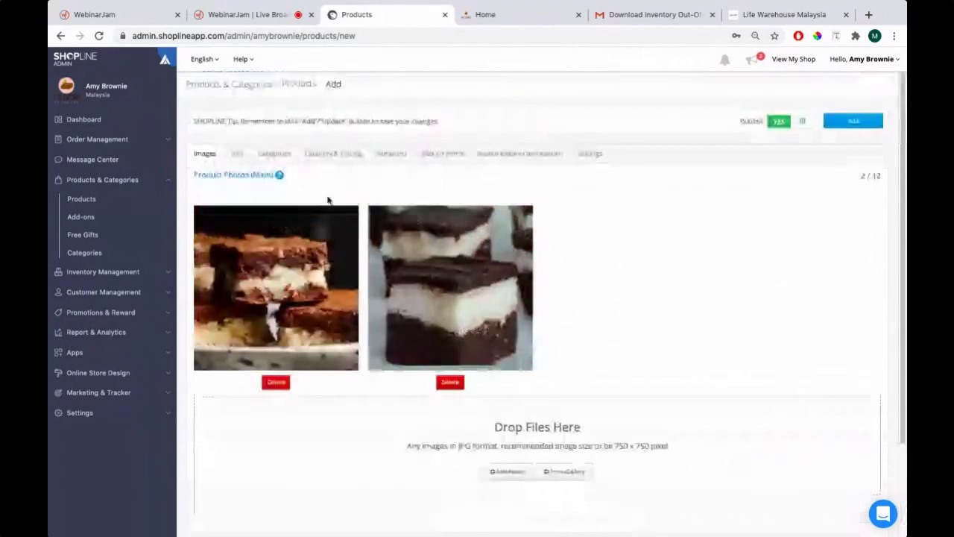
On the Info tab, enter 'Coconut Brownie' as the English product name
{"action": "left_click", "coordinate": [237, 155]}
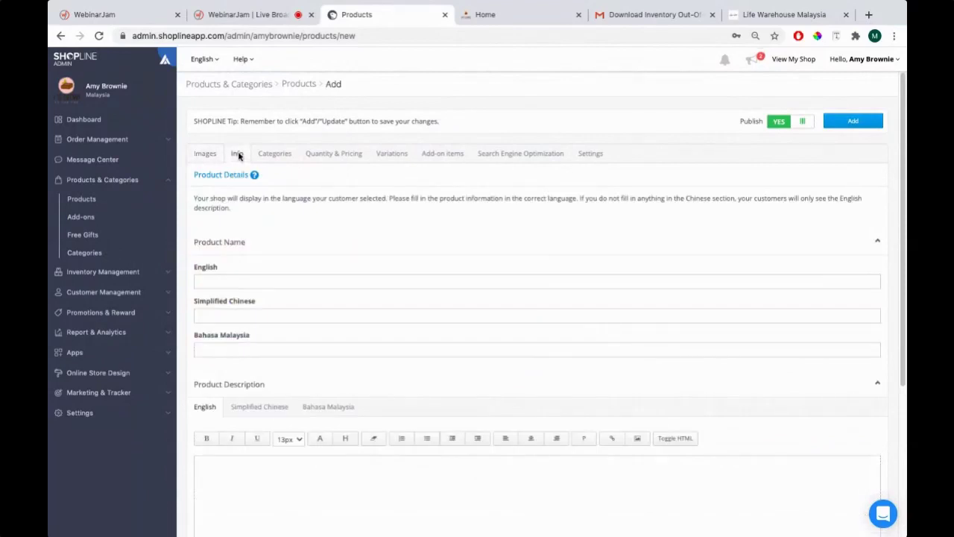
{"action": "left_click_drag", "start_coordinate": [193, 173], "coordinate": [249, 173]}
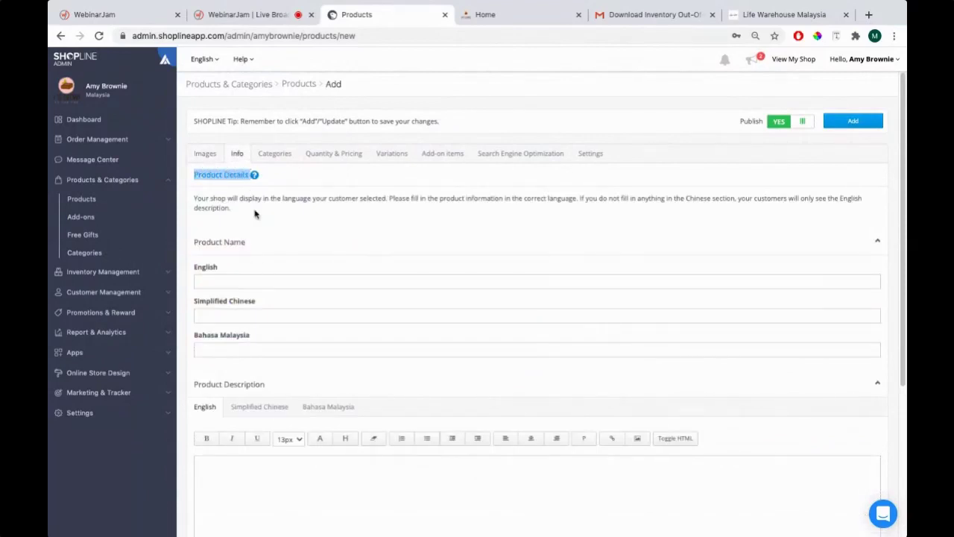
{"action": "left_click", "coordinate": [232, 285]}
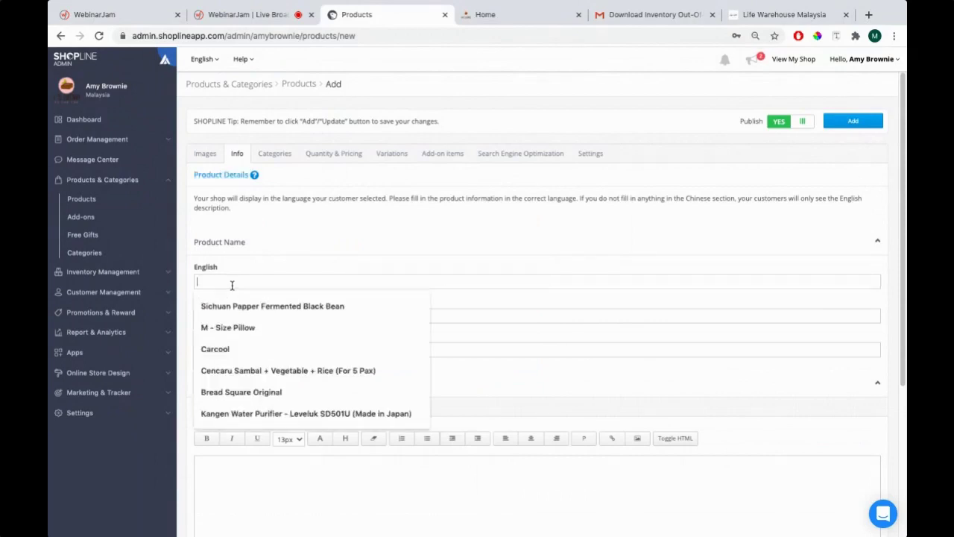
{"action": "left_click", "coordinate": [284, 234]}
{"action": "left_click", "coordinate": [284, 247]}
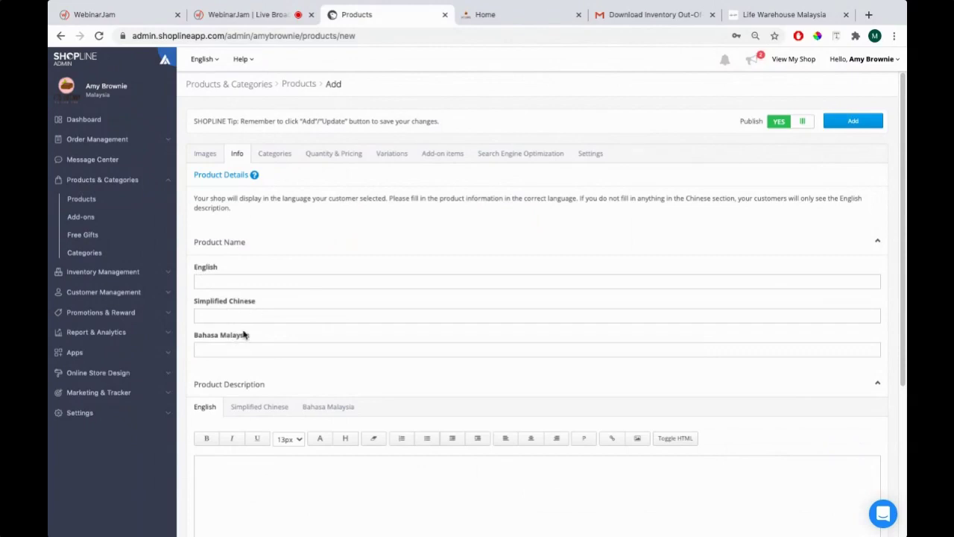
{"action": "left_click", "coordinate": [243, 279]}
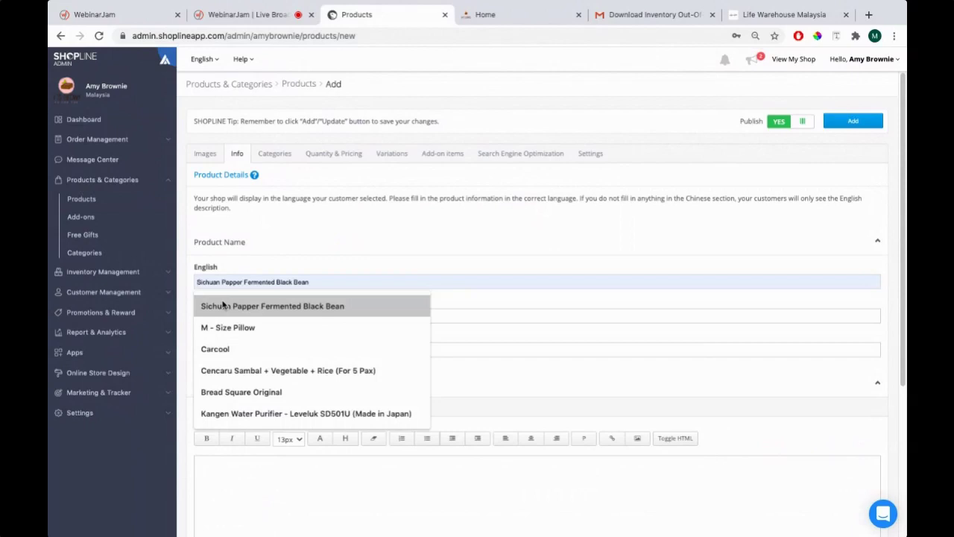
{"action": "type", "text": "Coconut Brownie"}
{"action": "key", "text": "Tab"}
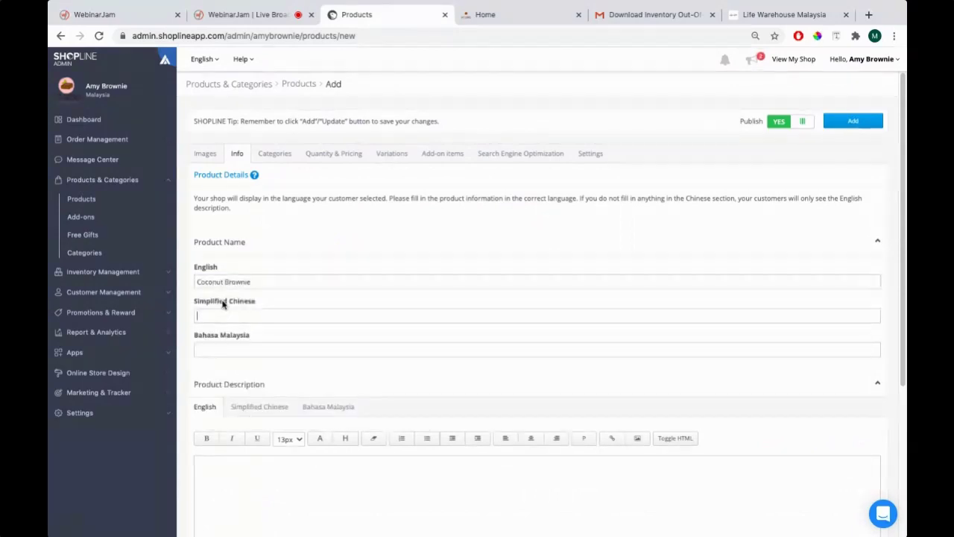
{"action": "left_click_drag", "start_coordinate": [270, 281], "coordinate": [196, 287]}
{"action": "left_click", "coordinate": [218, 281]}
Scroll down and expand the Product Description section
{"action": "scroll", "coordinate": [283, 276], "scroll_direction": "down", "scroll_amount": 2}
{"action": "scroll", "coordinate": [288, 266], "scroll_direction": "down", "scroll_amount": 1}
{"action": "scroll", "coordinate": [285, 264], "scroll_direction": "down", "scroll_amount": 1}
{"action": "left_click_drag", "start_coordinate": [195, 264], "coordinate": [266, 265]}
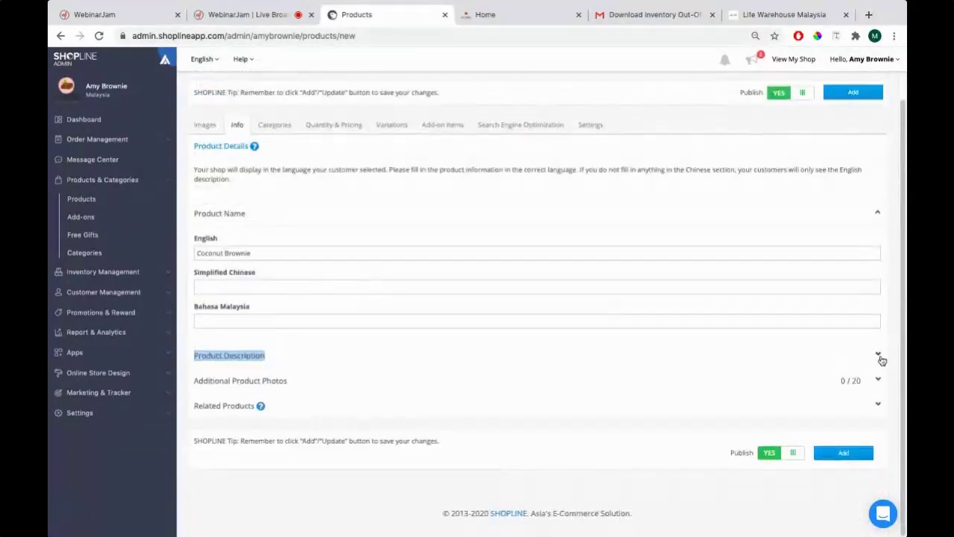
{"action": "left_click", "coordinate": [878, 355]}
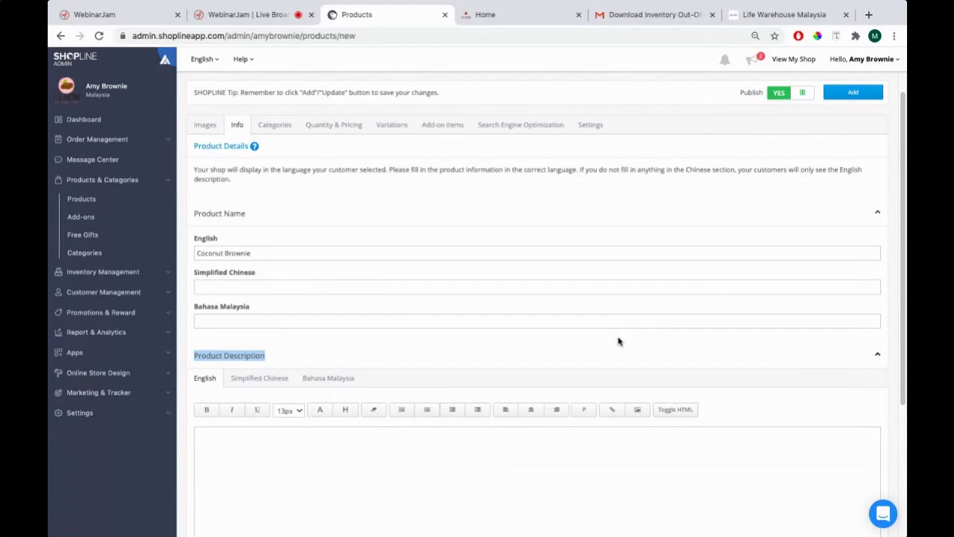
{"action": "scroll", "coordinate": [560, 322], "scroll_direction": "down", "scroll_amount": 1}
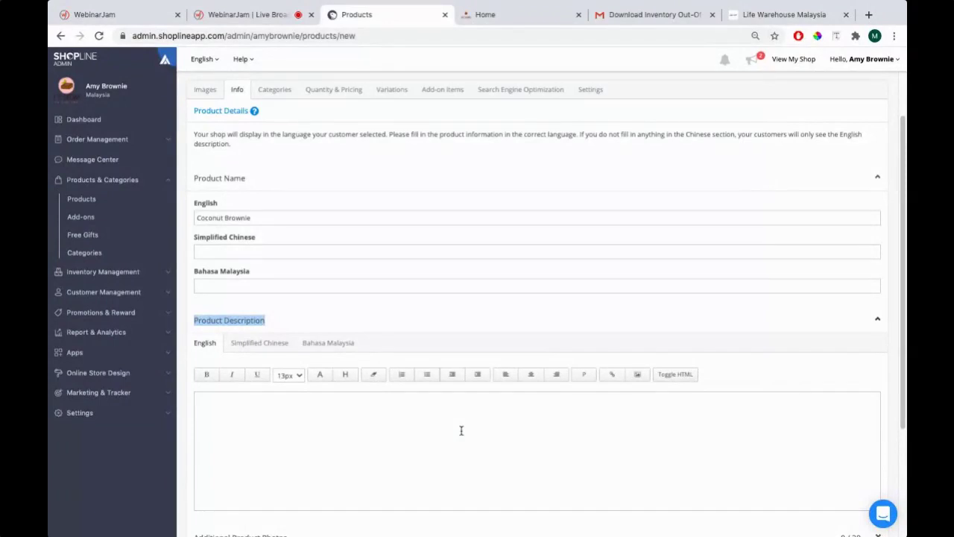
Write 'This is the best brownie in the whole Klang Valley in Malaysia.' as the English description
{"action": "left_click", "coordinate": [460, 430]}
{"action": "scroll", "coordinate": [448, 421], "scroll_direction": "down", "scroll_amount": 1}
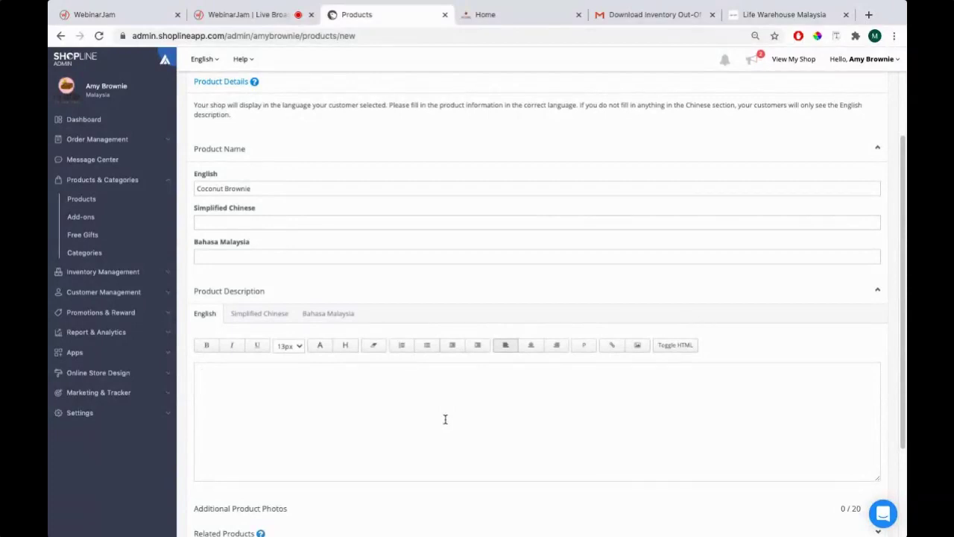
{"action": "type", "text": "He"}
{"action": "type", "text": "is is the best "}
{"action": "type", "text": "brownie"}
{"action": "type", "text": " in the who"}
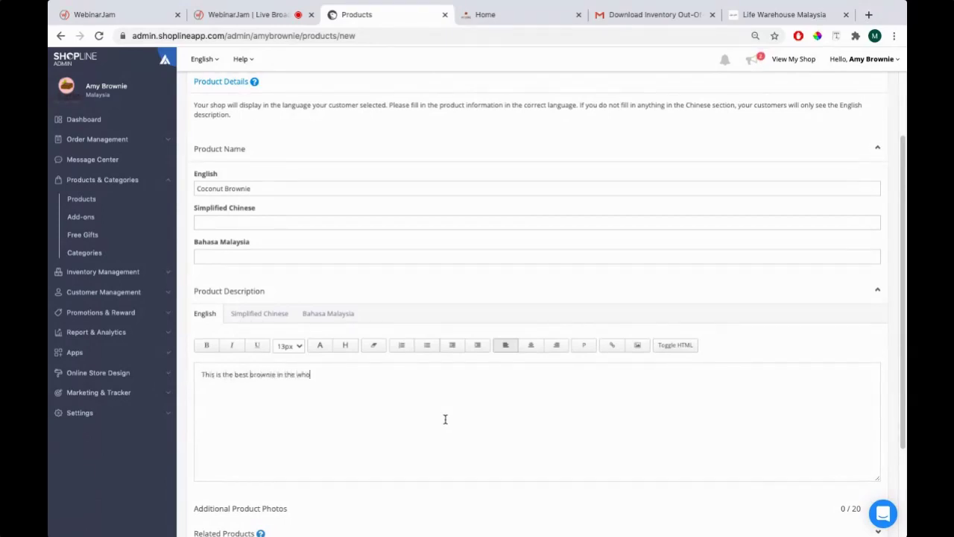
{"action": "type", "text": "le Klang Valley in Malaysia."}
Make the description line bold, centred and 18px, then select it
{"action": "key", "text": "ctrl+a"}
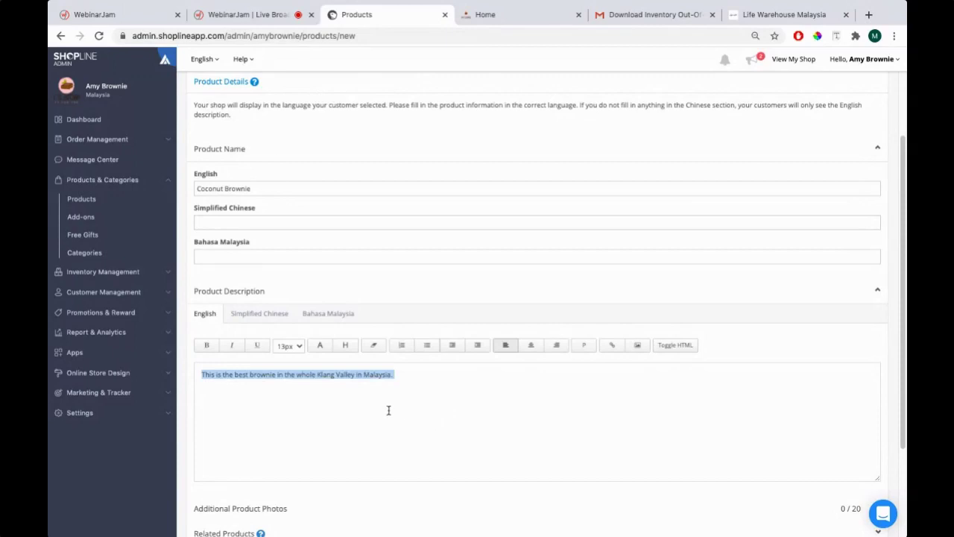
{"action": "left_click", "coordinate": [207, 345]}
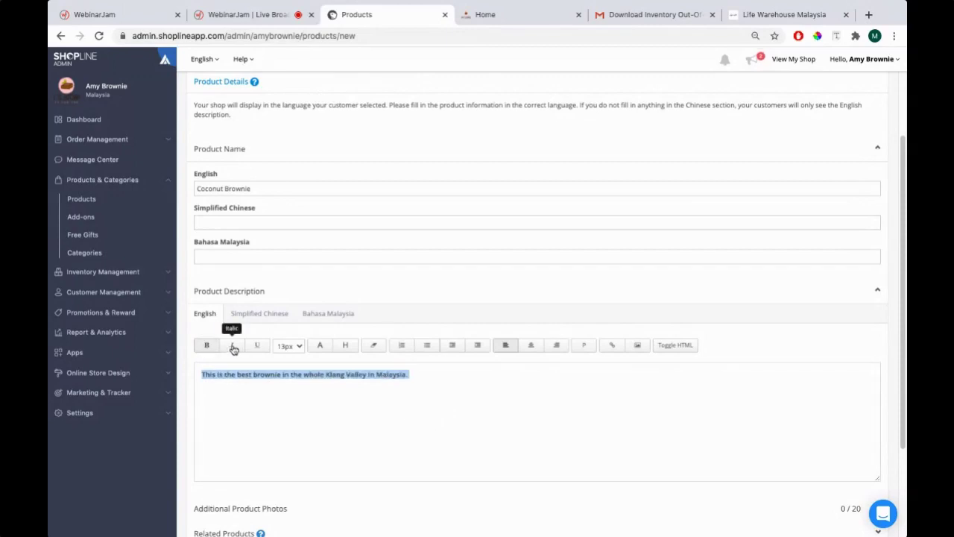
{"action": "left_click", "coordinate": [291, 346]}
{"action": "left_click", "coordinate": [447, 378]}
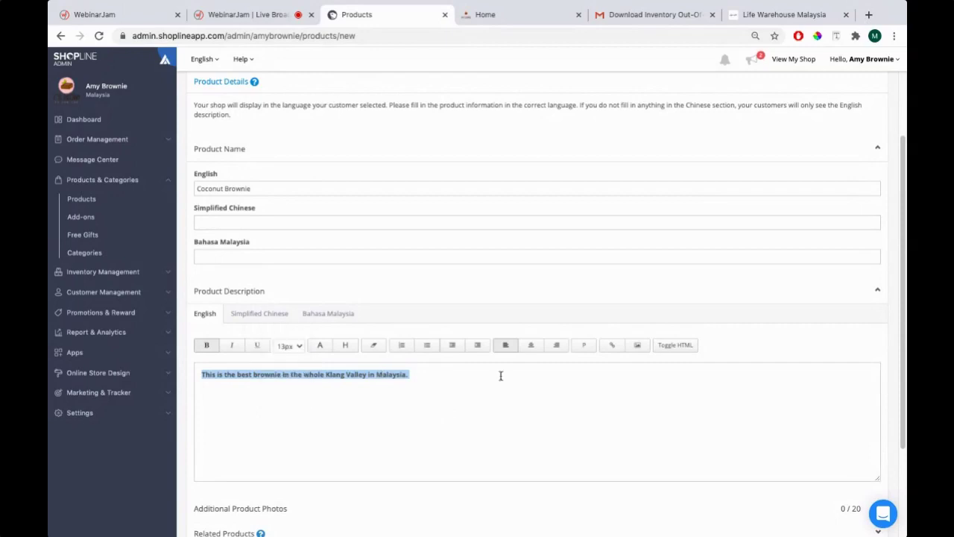
{"action": "left_click", "coordinate": [536, 352]}
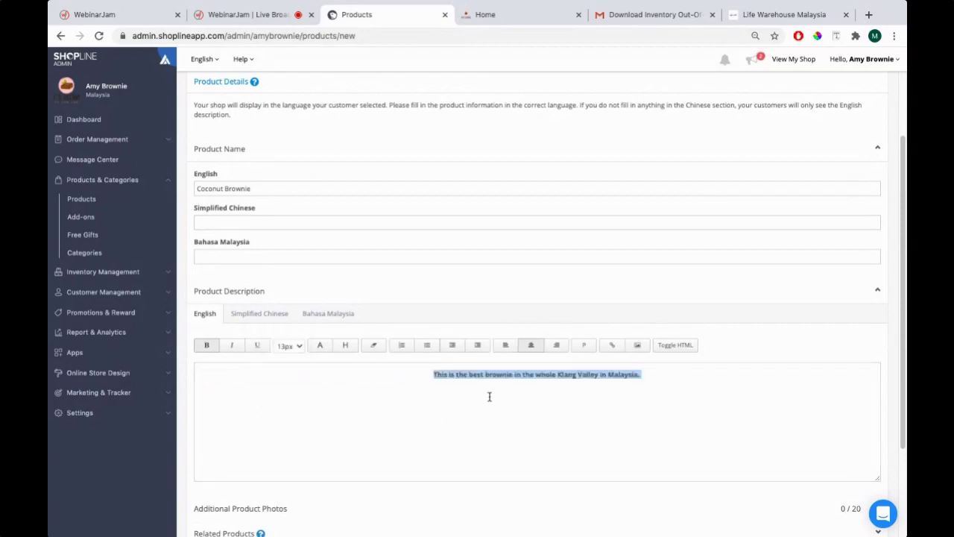
{"action": "left_click", "coordinate": [296, 348]}
{"action": "left_click", "coordinate": [285, 375]}
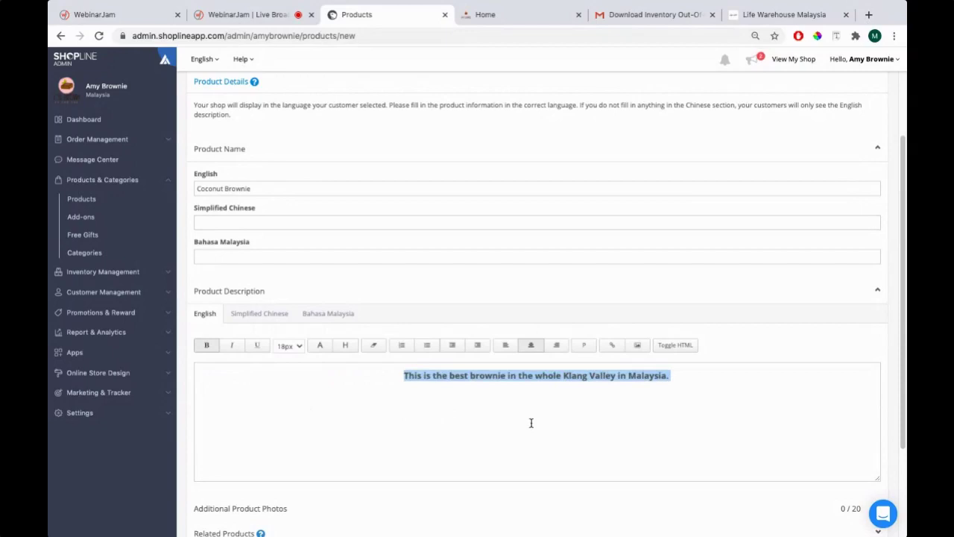
{"action": "left_click", "coordinate": [657, 375]}
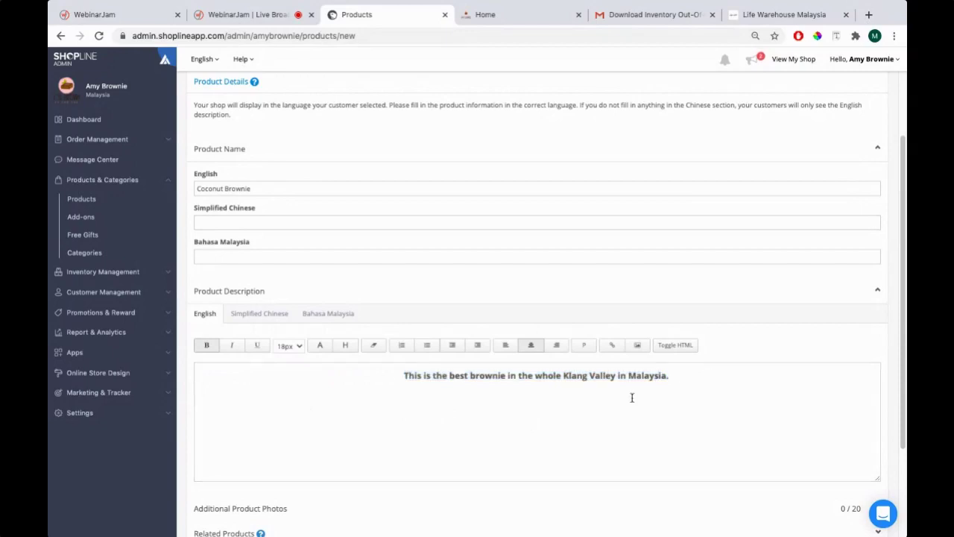
{"action": "left_click_drag", "start_coordinate": [688, 376], "coordinate": [397, 375]}
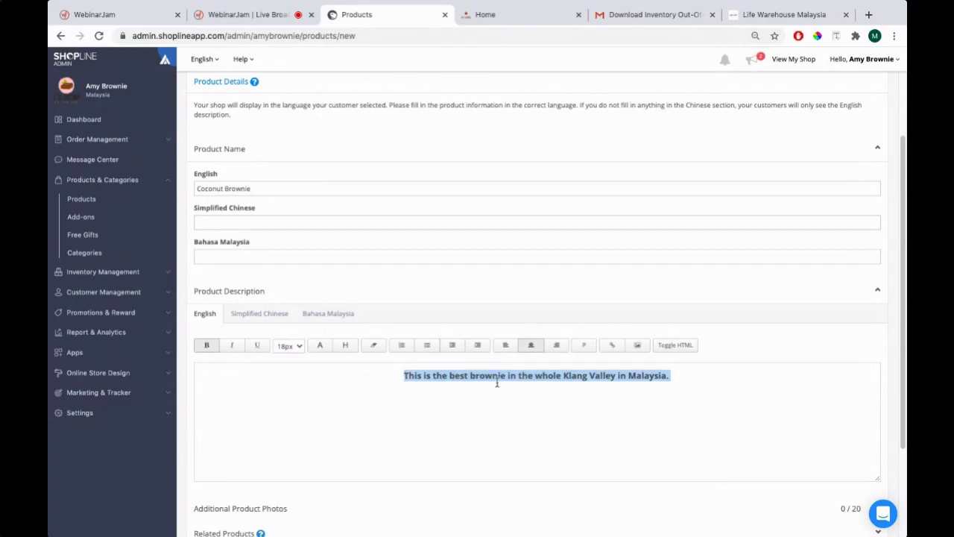
{"action": "key", "text": "super+Tab"}
{"action": "key", "text": "super+Tab"}
{"action": "key", "text": "super+Tab"}
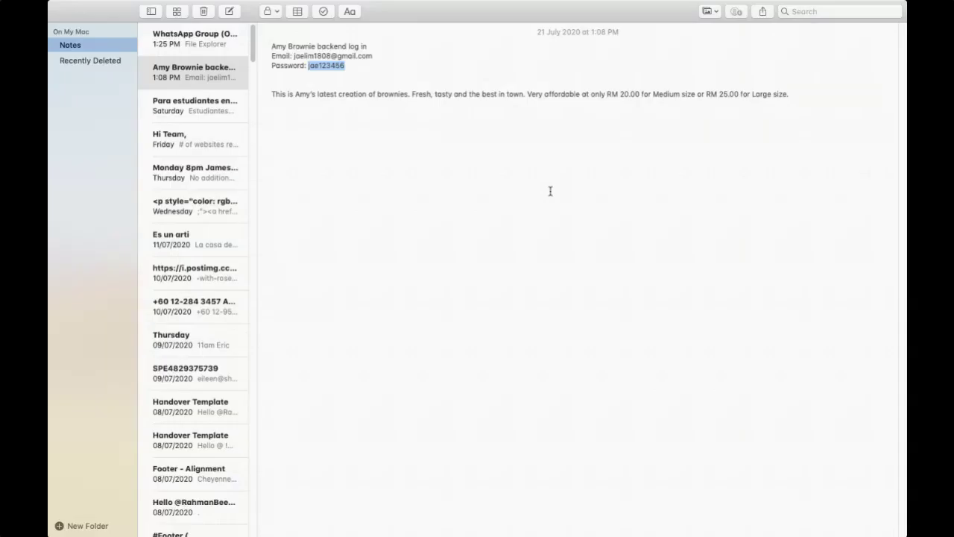
Replace the description with the Notes paragraph listing RM 20.00 Medium and RM 25.00 Large prices
{"action": "left_click_drag", "start_coordinate": [790, 94], "coordinate": [264, 90]}
{"action": "key", "text": "super+c"}
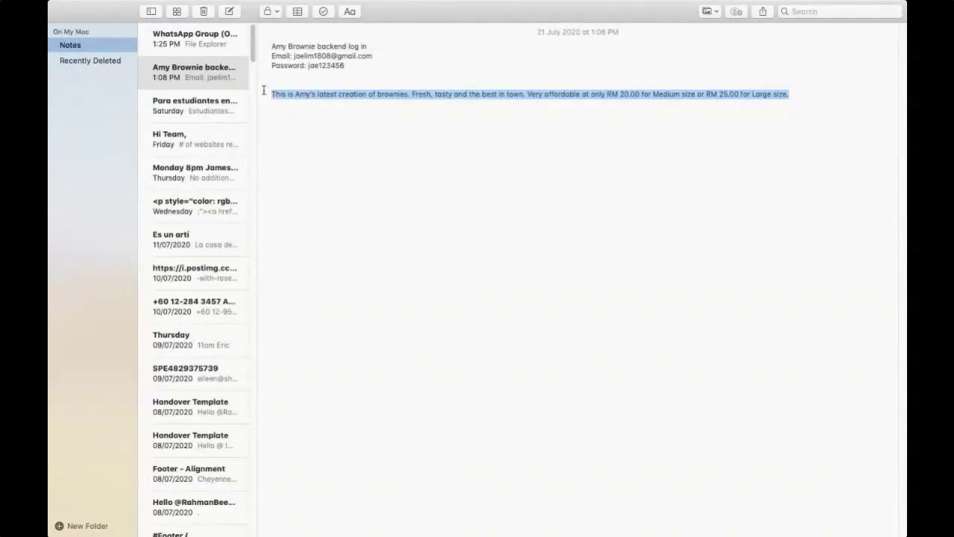
{"action": "key", "text": "super+Tab"}
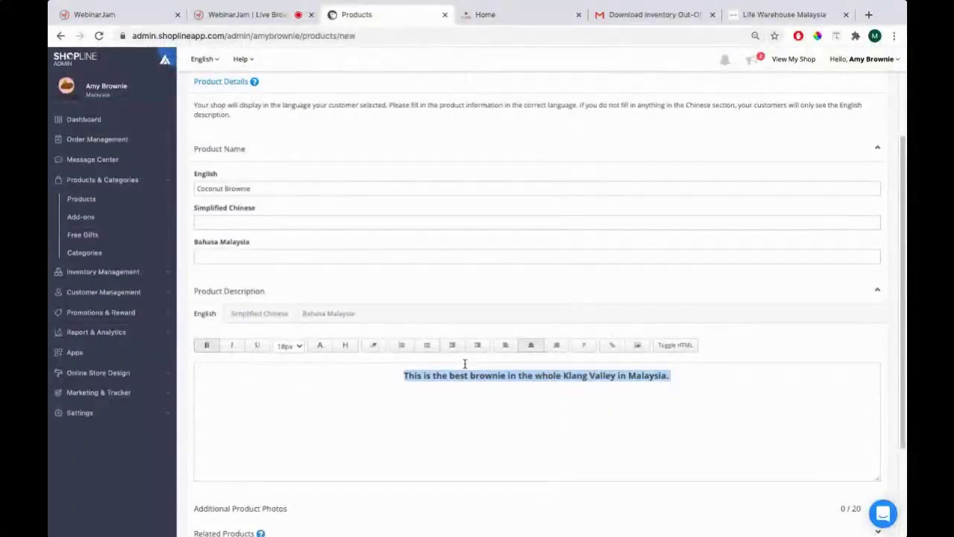
{"action": "key", "text": "super+v"}
Format the pasted description as centred, bold 18px text and break the line before 'Very affordable'
{"action": "triple_click", "coordinate": [409, 370]}
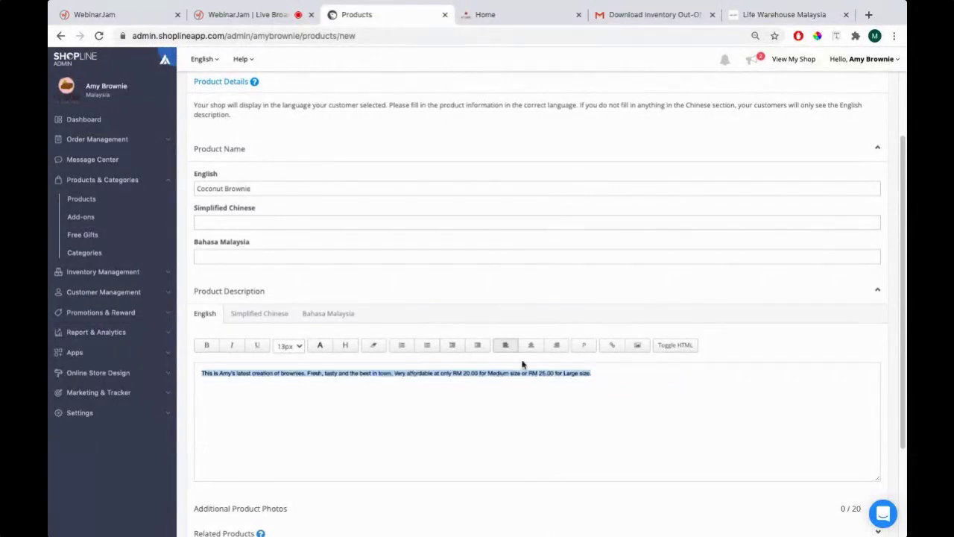
{"action": "left_click", "coordinate": [530, 344]}
{"action": "left_click", "coordinate": [289, 345]}
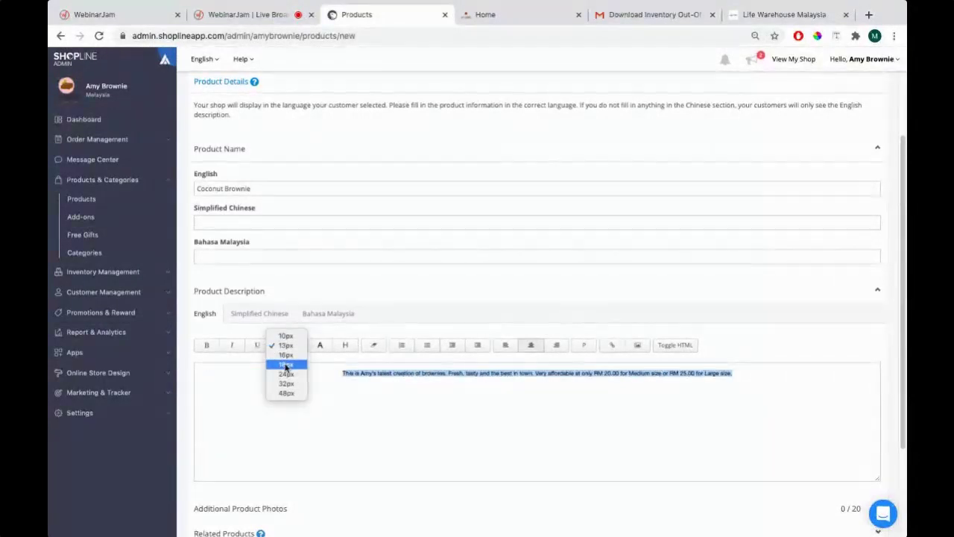
{"action": "left_click", "coordinate": [286, 365]}
{"action": "left_click", "coordinate": [206, 344]}
{"action": "left_click", "coordinate": [411, 418]}
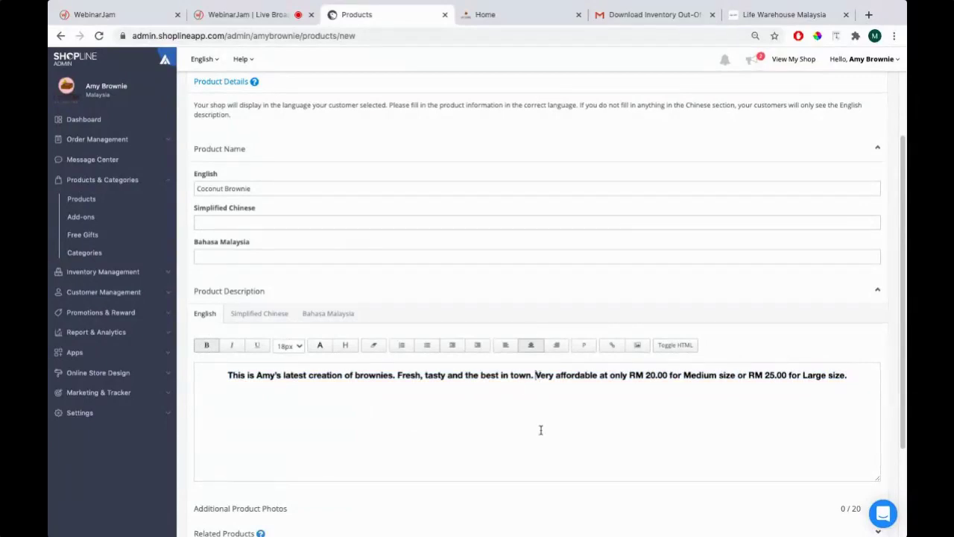
{"action": "key", "text": "Return"}
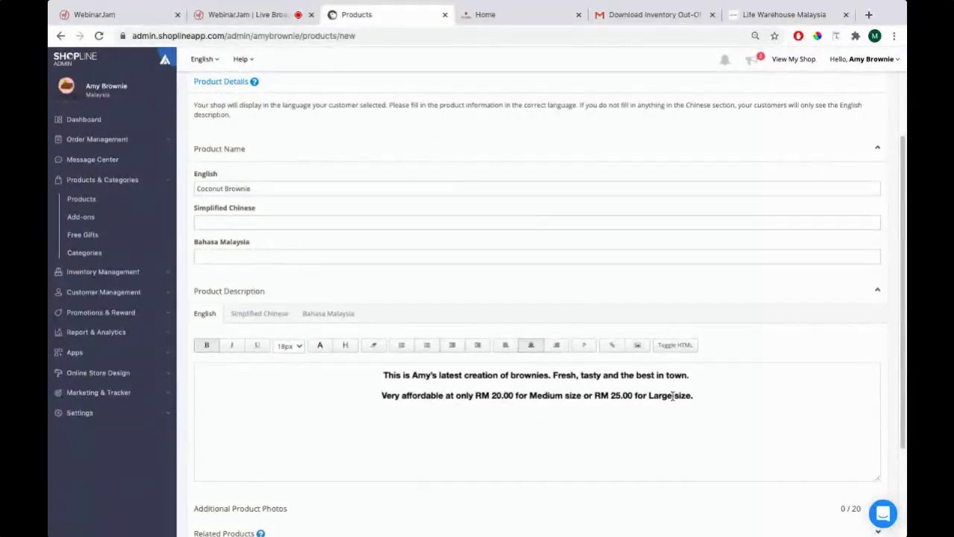
{"action": "left_click_drag", "start_coordinate": [476, 396], "coordinate": [513, 397]}
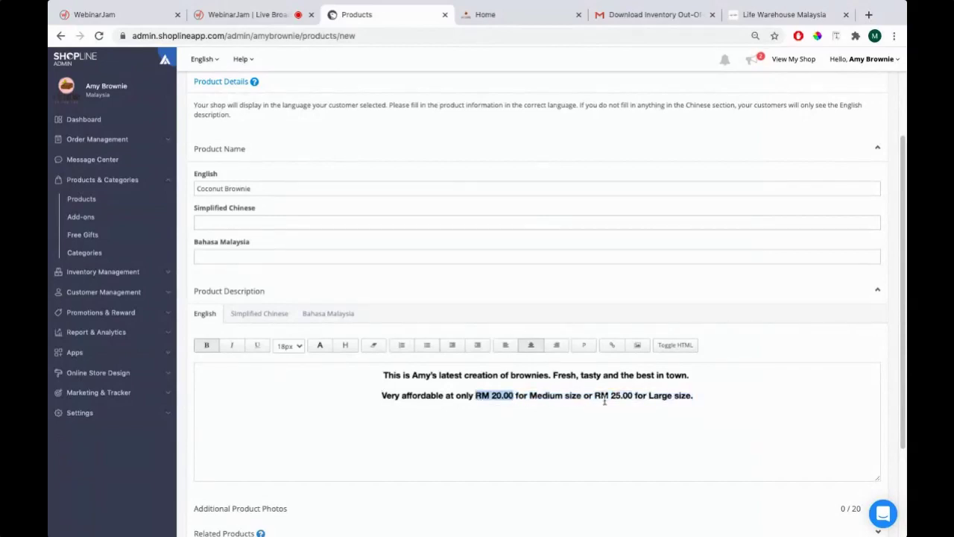
{"action": "left_click", "coordinate": [690, 397]}
{"action": "scroll", "coordinate": [429, 408], "scroll_direction": "down", "scroll_amount": 1}
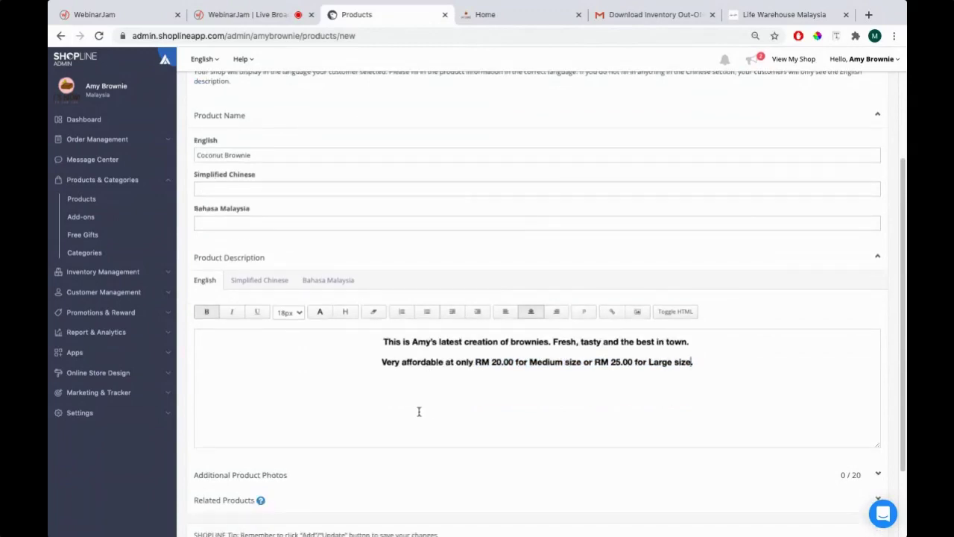
{"action": "scroll", "coordinate": [419, 410], "scroll_direction": "down", "scroll_amount": 2}
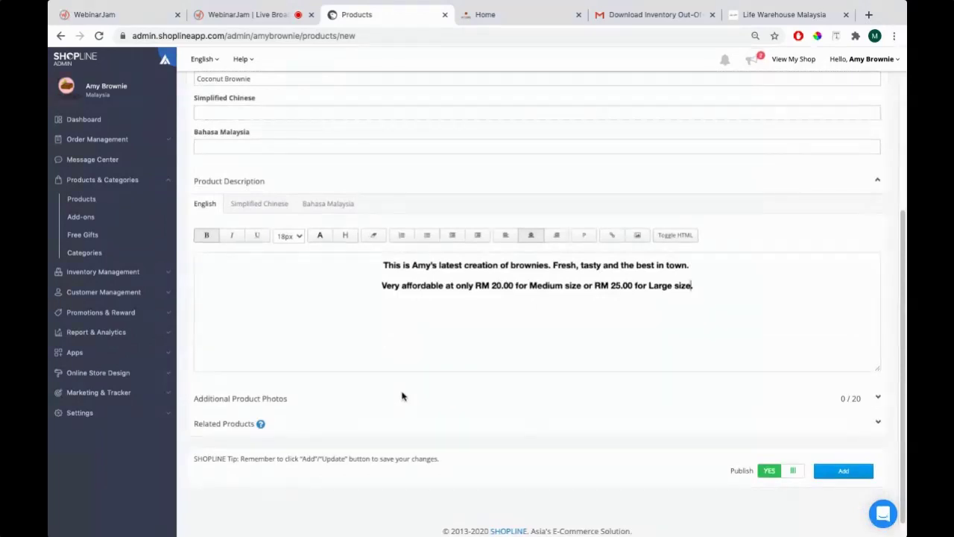
Expand Additional Product Photos and scroll to its empty 0-of-20 upload area
{"action": "left_click", "coordinate": [877, 398]}
{"action": "scroll", "coordinate": [257, 394], "scroll_direction": "down", "scroll_amount": 1}
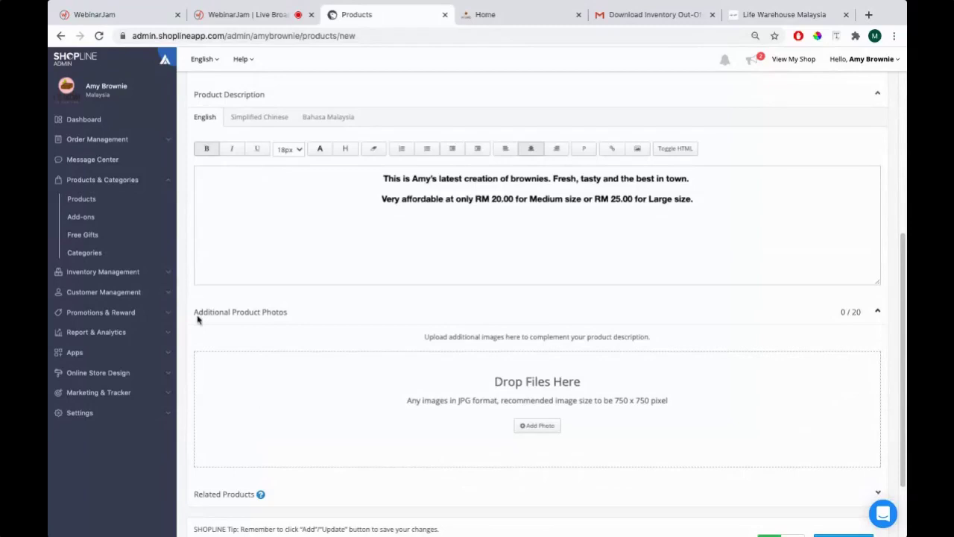
{"action": "scroll", "coordinate": [231, 293], "scroll_direction": "up", "scroll_amount": 4}
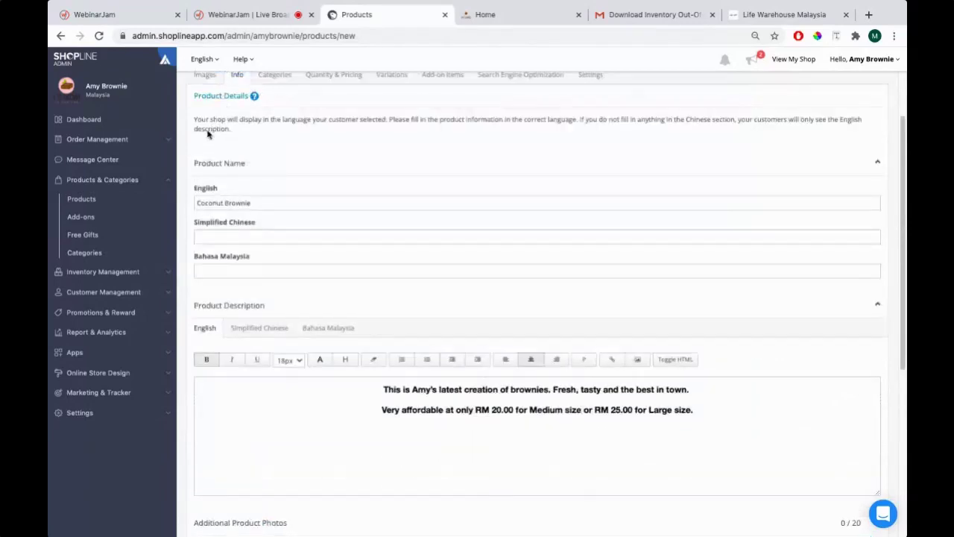
{"action": "scroll", "coordinate": [278, 213], "scroll_direction": "down", "scroll_amount": 2}
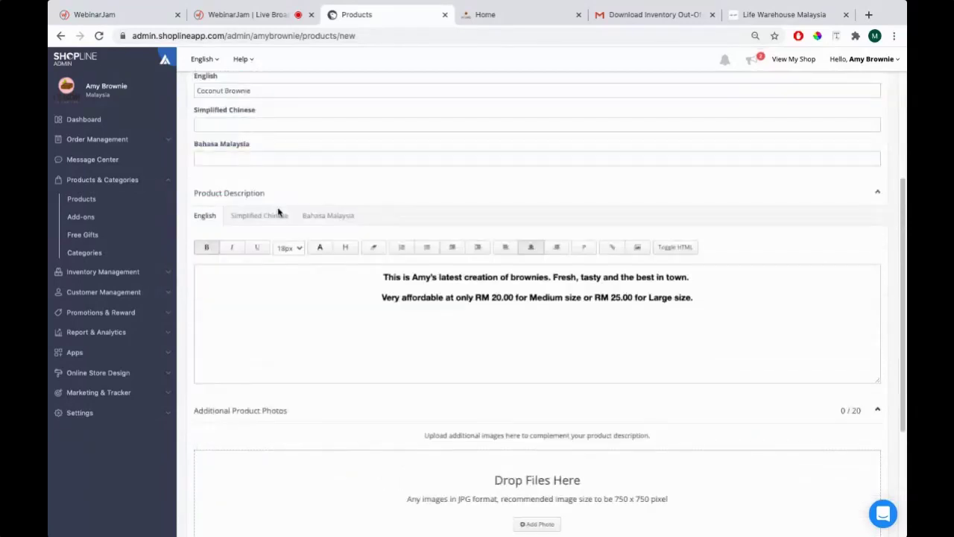
{"action": "scroll", "coordinate": [320, 193], "scroll_direction": "down", "scroll_amount": 2}
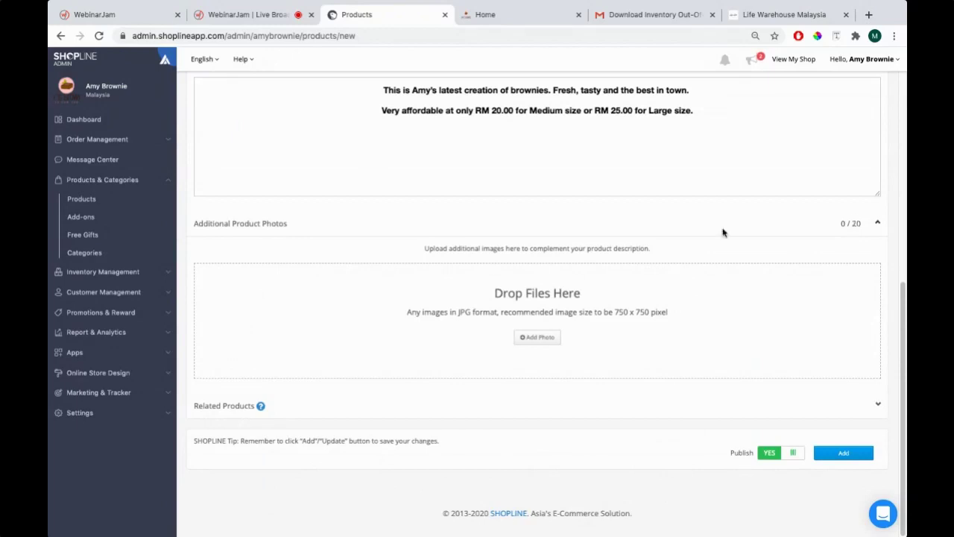
{"action": "key", "text": "super+Tab"}
{"action": "key", "text": "super+Tab"}
In Finder, open the Additional Photo folder with the Coconut-Brownie-3, -4 and -5 images
{"action": "left_click", "coordinate": [506, 300]}
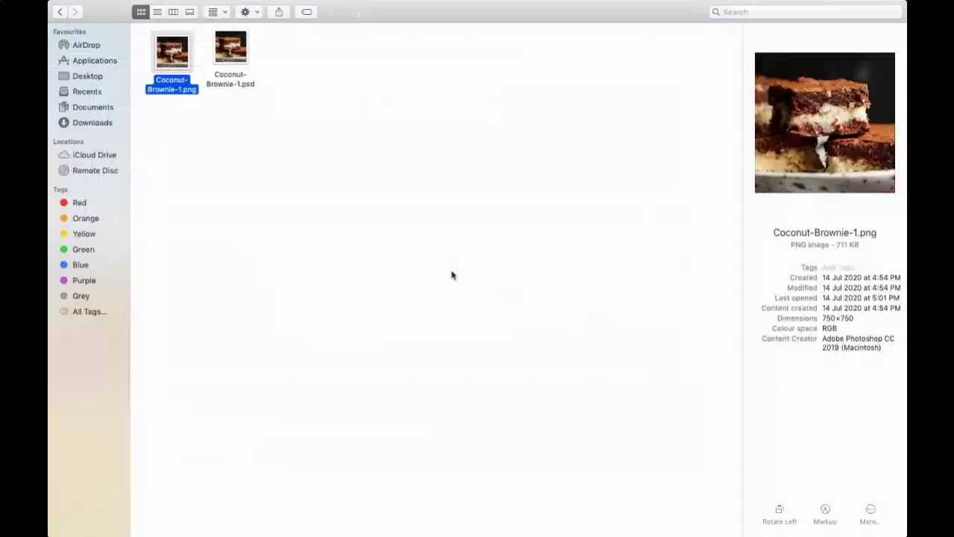
{"action": "left_click", "coordinate": [60, 11]}
{"action": "double_click", "coordinate": [302, 155]}
{"action": "left_click_drag", "start_coordinate": [162, 172], "coordinate": [300, 34]}
{"action": "left_click", "coordinate": [173, 107]}
{"action": "key", "text": "ctrl+Left"}
{"action": "key", "text": "ctrl+Left"}
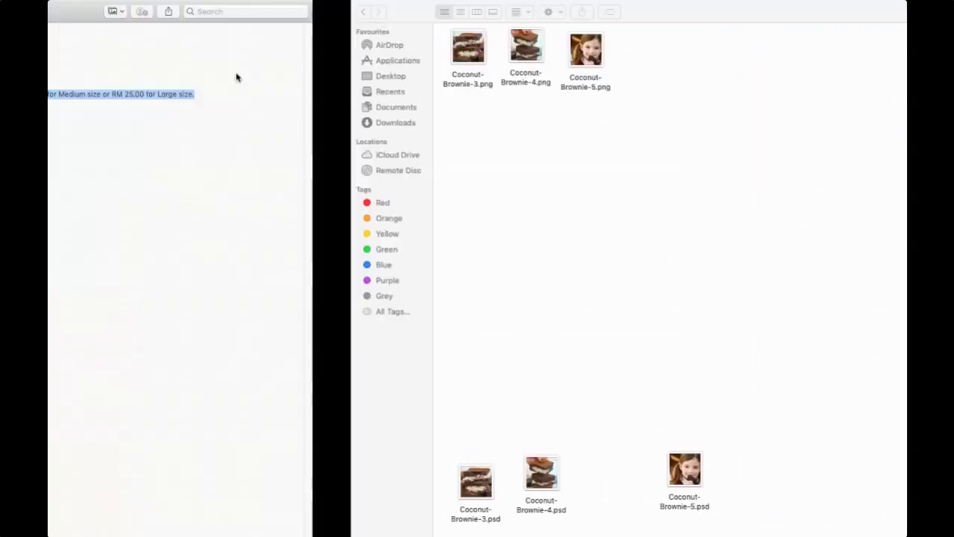
{"action": "key", "text": "super+Tab"}
{"action": "key", "text": "Tab"}
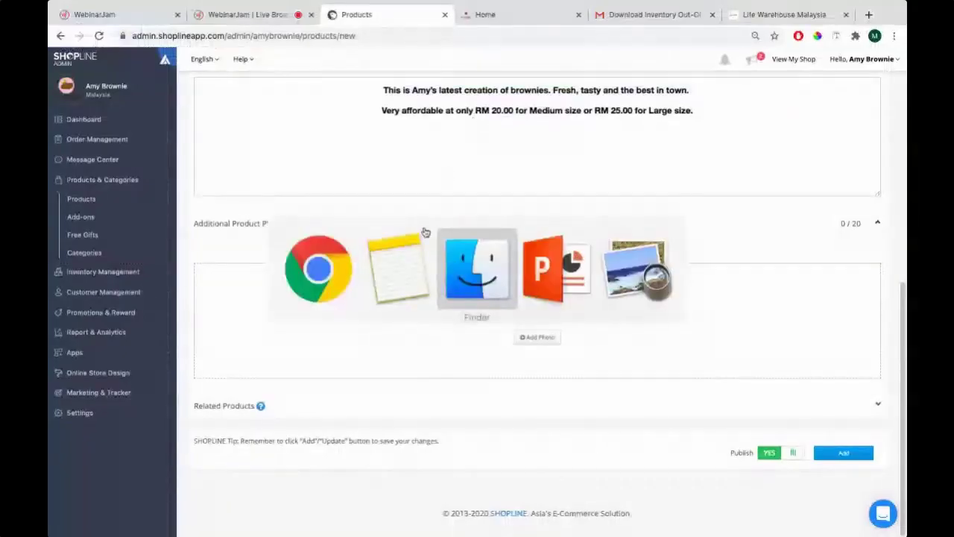
{"action": "left_click", "coordinate": [475, 268]}
Drag Coconut-Brownie-3.png and Coconut-Brownie-4.png from Finder into the Additional Product Photos drop zone
{"action": "left_click", "coordinate": [168, 72]}
{"action": "key", "text": "super+Tab"}
{"action": "left_click_drag", "start_coordinate": [168, 75], "coordinate": [361, 288]}
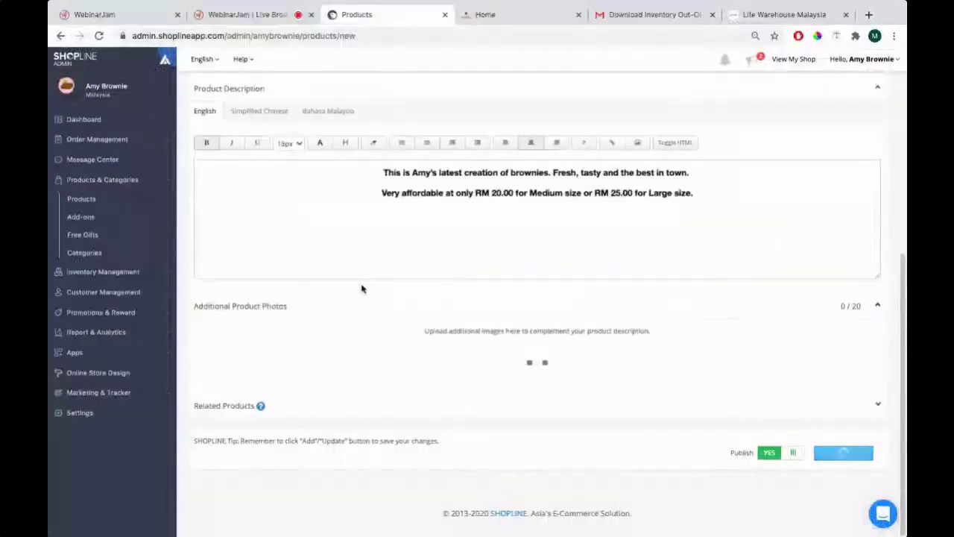
{"action": "scroll", "coordinate": [483, 363], "scroll_direction": "down", "scroll_amount": 2}
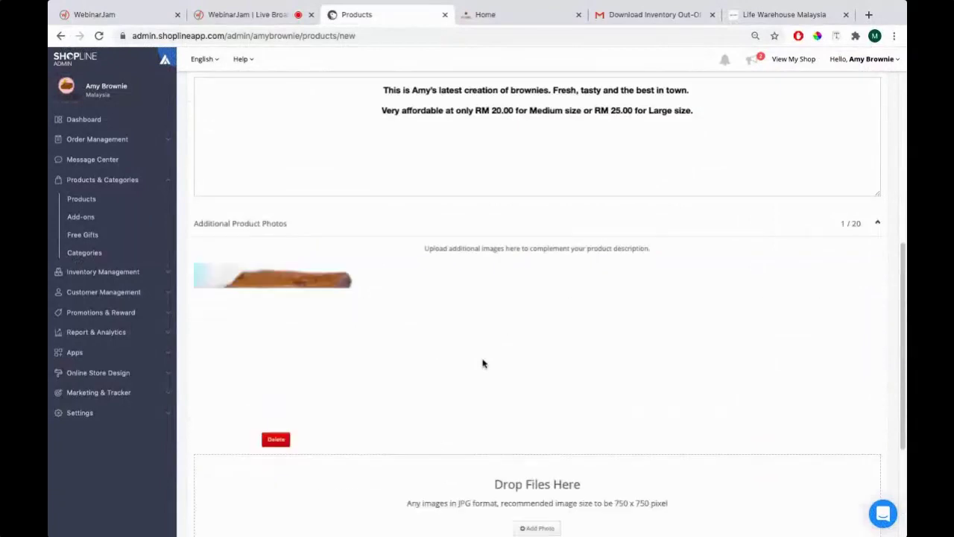
{"action": "key", "text": "super+Tab"}
{"action": "left_click", "coordinate": [233, 54]}
{"action": "left_click_drag", "start_coordinate": [222, 49], "coordinate": [436, 496]}
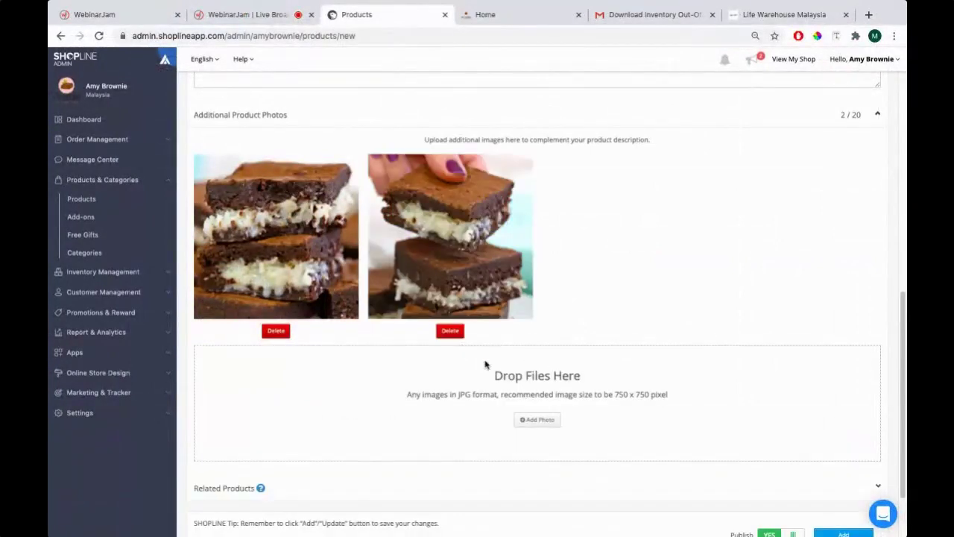
Use Add Photo to upload Coconut-Brownie-5.png from Product Management > Additional Photo
{"action": "left_click", "coordinate": [530, 403]}
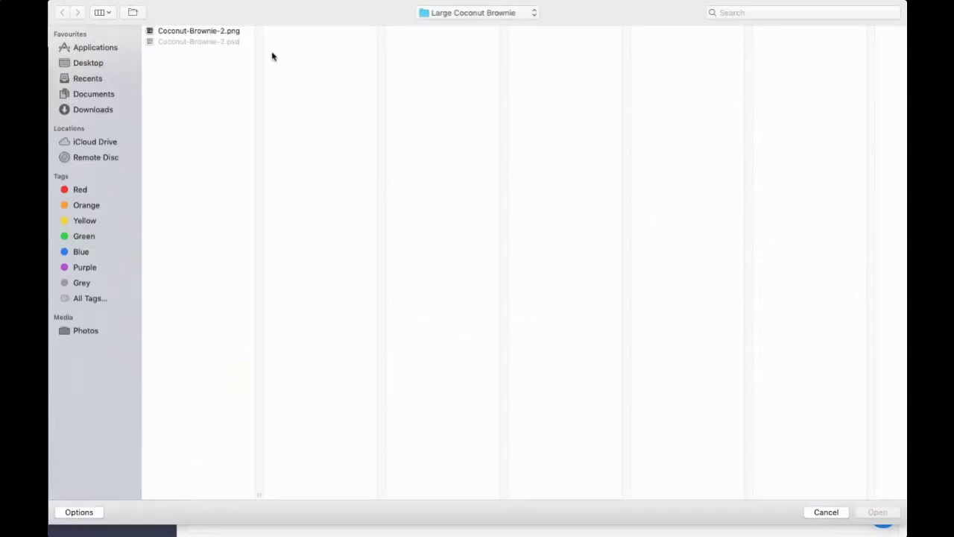
{"action": "left_click", "coordinate": [479, 12]}
{"action": "left_click", "coordinate": [472, 26]}
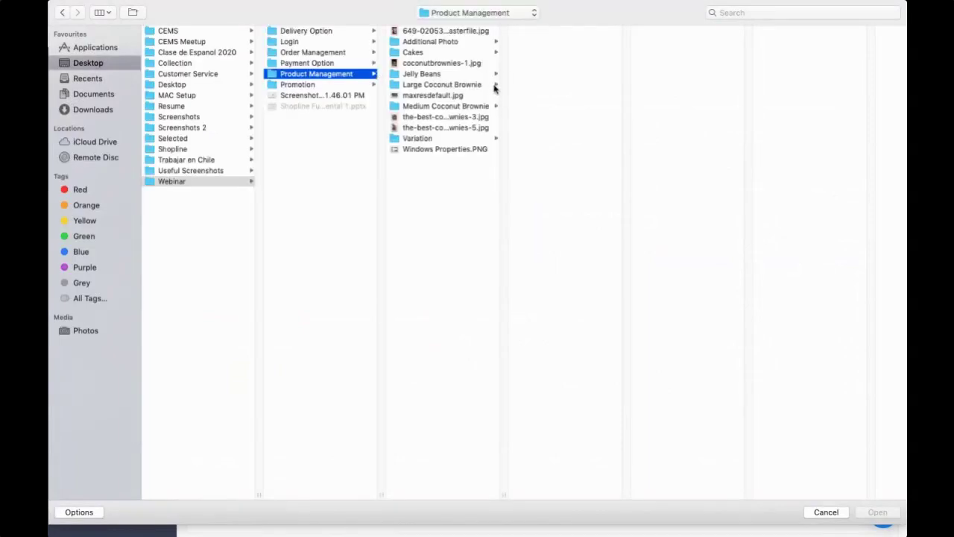
{"action": "left_click", "coordinate": [495, 42]}
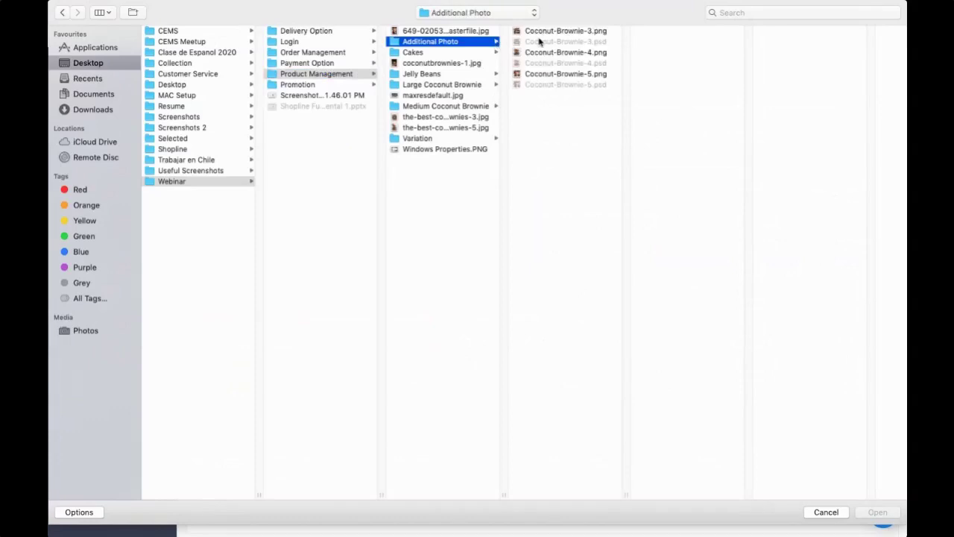
{"action": "double_click", "coordinate": [563, 75]}
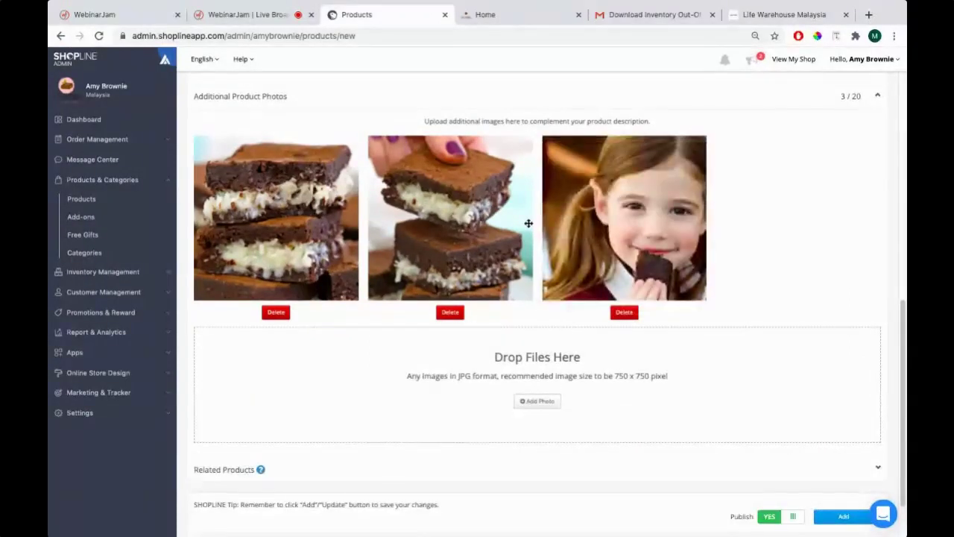
Order the additional photos: girl eating a brownie first, then hand-held brownie, then stacked brownies
{"action": "scroll", "coordinate": [529, 223], "scroll_direction": "up", "scroll_amount": 1}
{"action": "scroll", "coordinate": [530, 223], "scroll_direction": "up", "scroll_amount": 2}
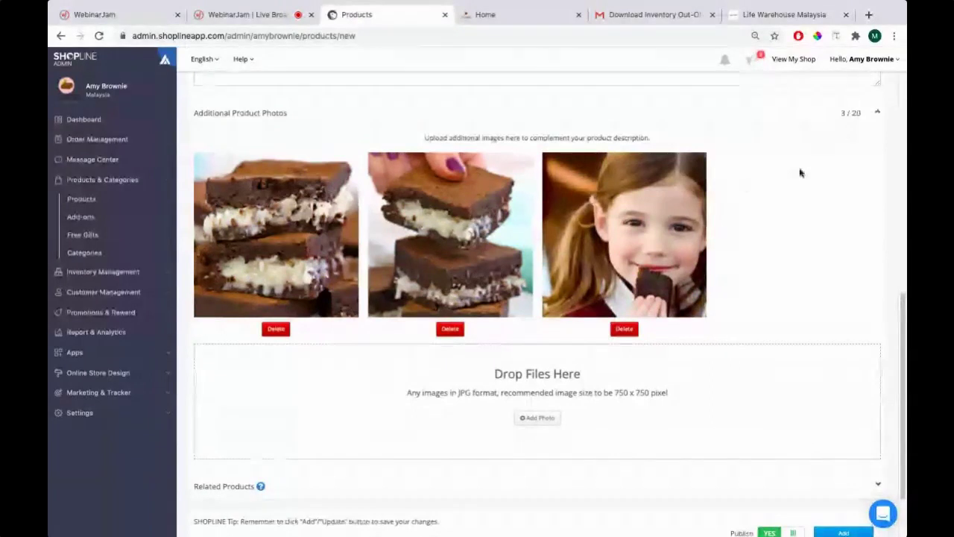
{"action": "left_click_drag", "start_coordinate": [578, 220], "coordinate": [276, 223]}
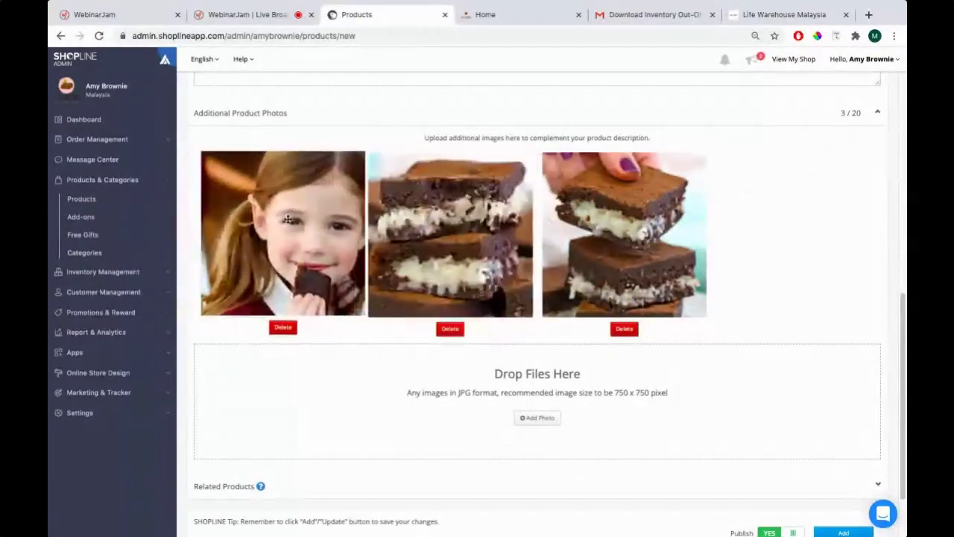
{"action": "left_click_drag", "start_coordinate": [595, 259], "coordinate": [399, 263]}
{"action": "scroll", "coordinate": [399, 264], "scroll_direction": "down", "scroll_amount": 1}
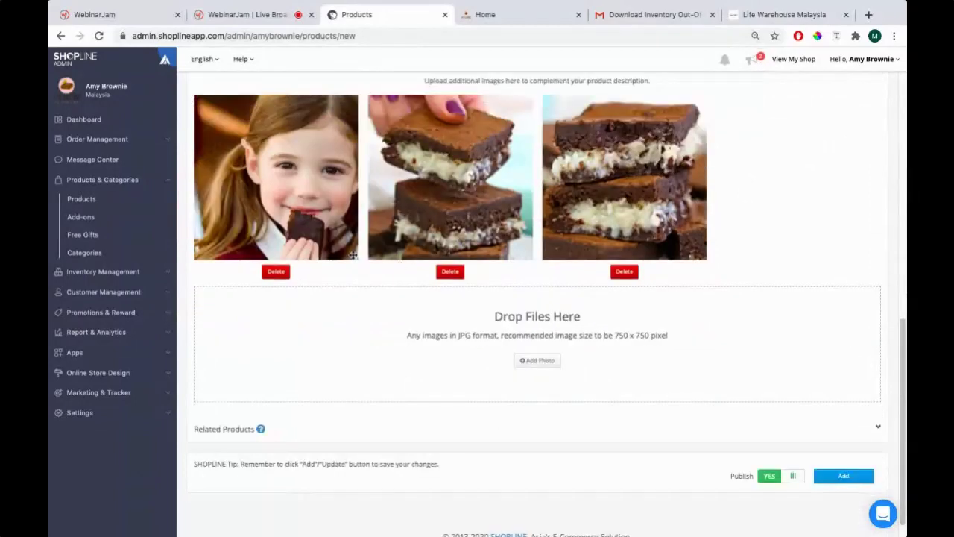
{"action": "scroll", "coordinate": [348, 253], "scroll_direction": "up", "scroll_amount": 7}
{"action": "scroll", "coordinate": [319, 266], "scroll_direction": "down", "scroll_amount": 2}
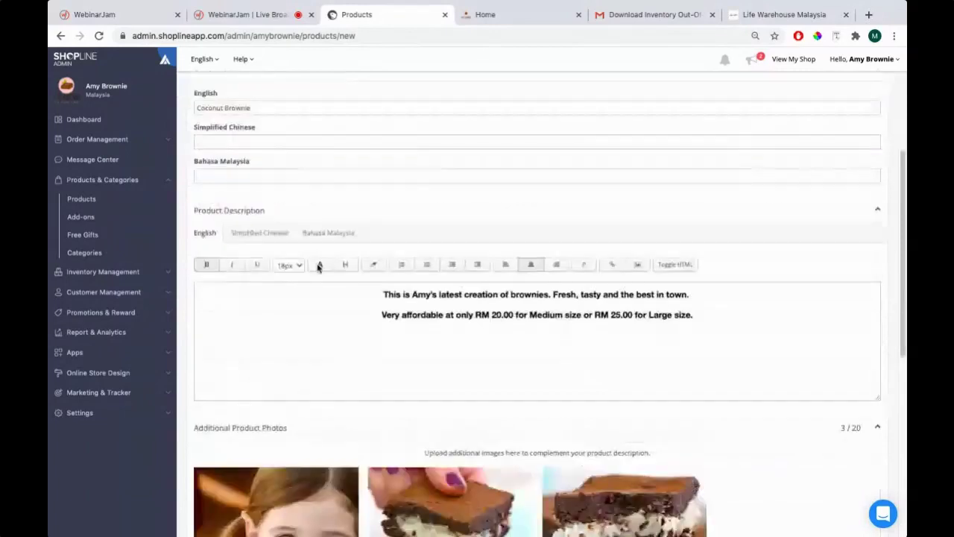
{"action": "scroll", "coordinate": [350, 298], "scroll_direction": "up", "scroll_amount": 3}
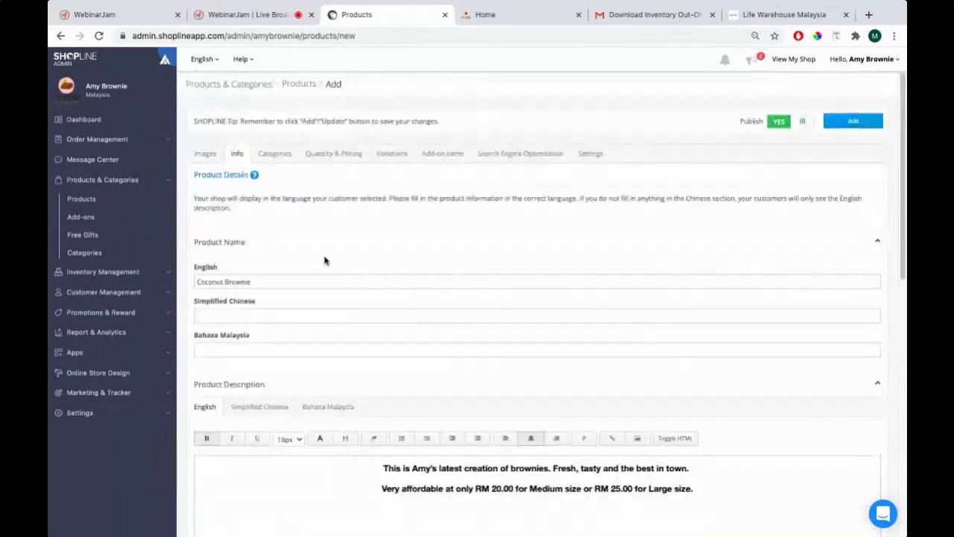
Tick the Brownies category for Coconut Brownie alongside Featured, checking the storefront Home page
{"action": "left_click", "coordinate": [282, 157]}
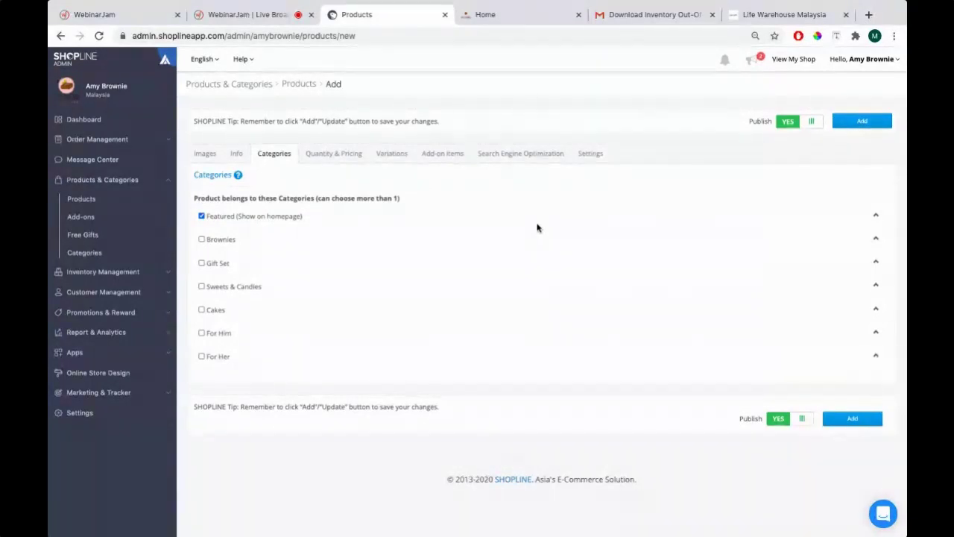
{"action": "left_click", "coordinate": [481, 15]}
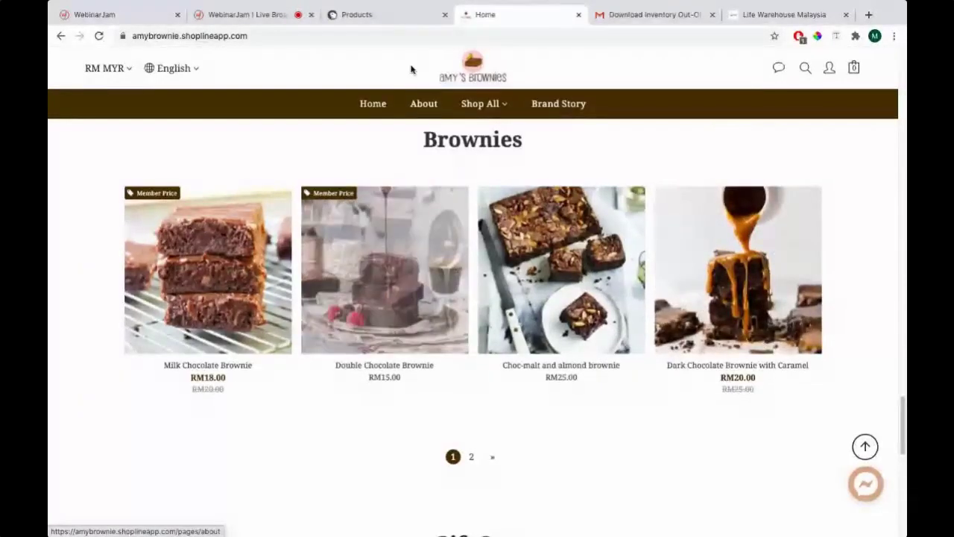
{"action": "left_click", "coordinate": [391, 17]}
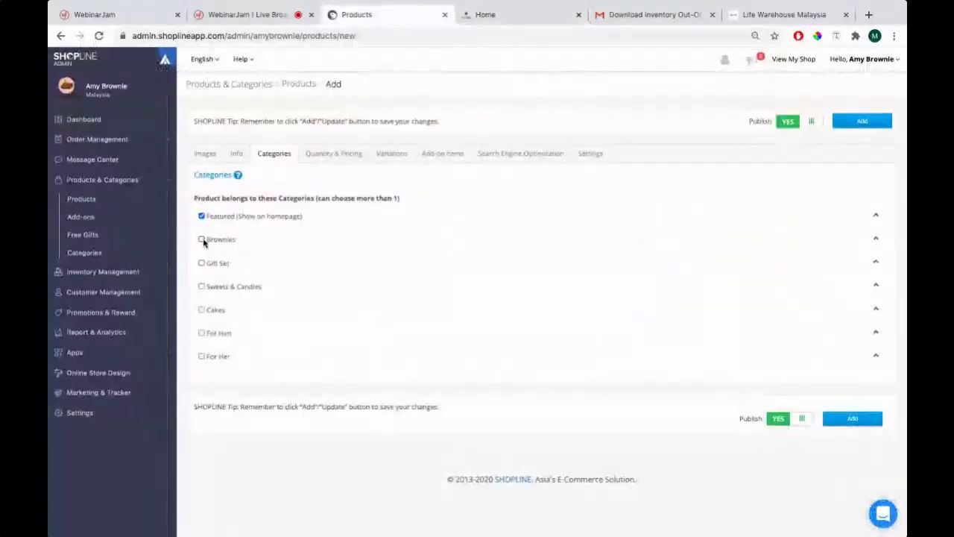
{"action": "left_click", "coordinate": [201, 239]}
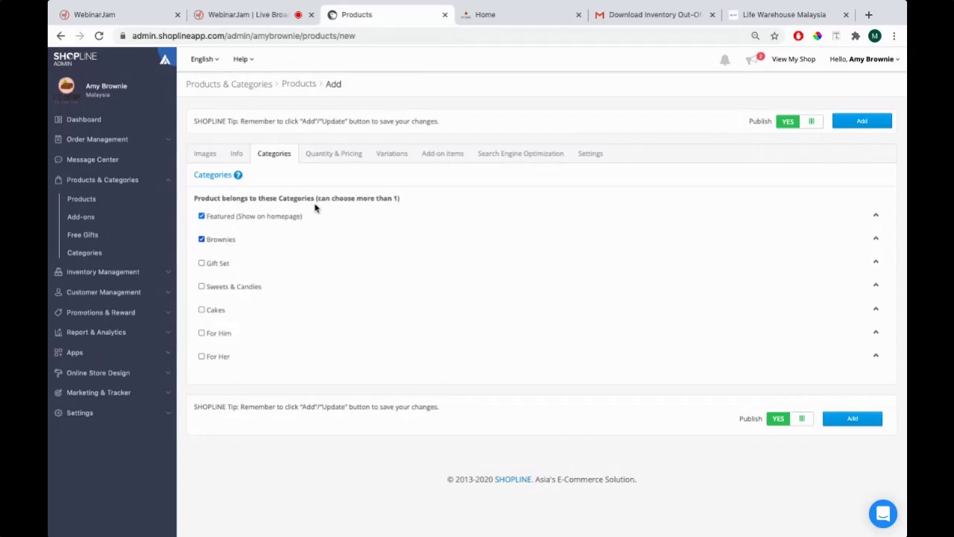
{"action": "left_click", "coordinate": [538, 22]}
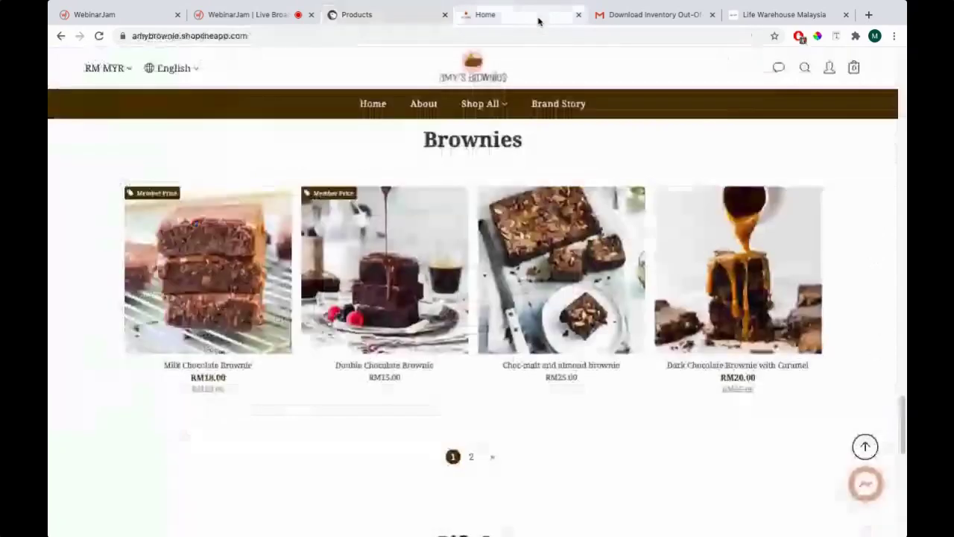
Browse the storefront's Sweets & Candies and then Cakes category pages from Shop All
{"action": "scroll", "coordinate": [415, 132], "scroll_direction": "up", "scroll_amount": 10}
{"action": "scroll", "coordinate": [430, 183], "scroll_direction": "up", "scroll_amount": 10}
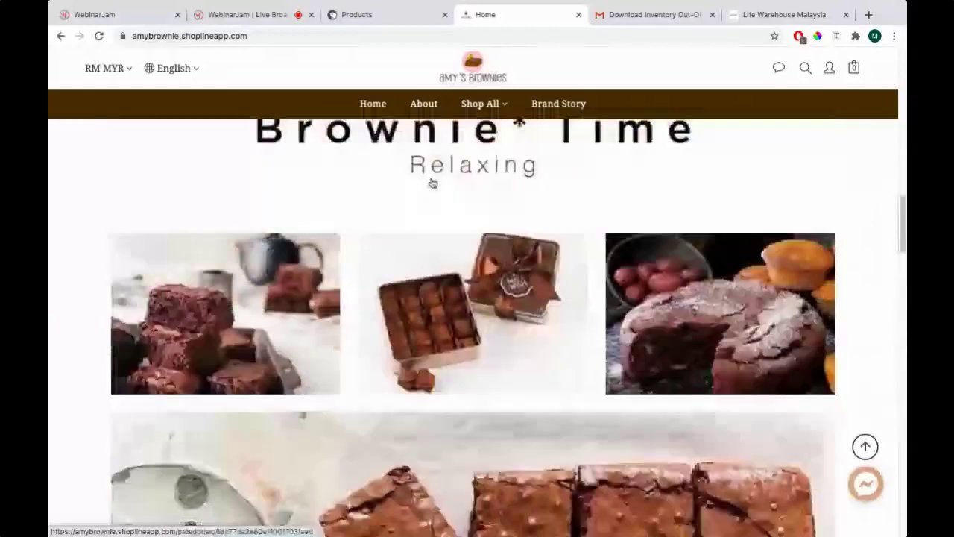
{"action": "mouse_move", "coordinate": [483, 146]}
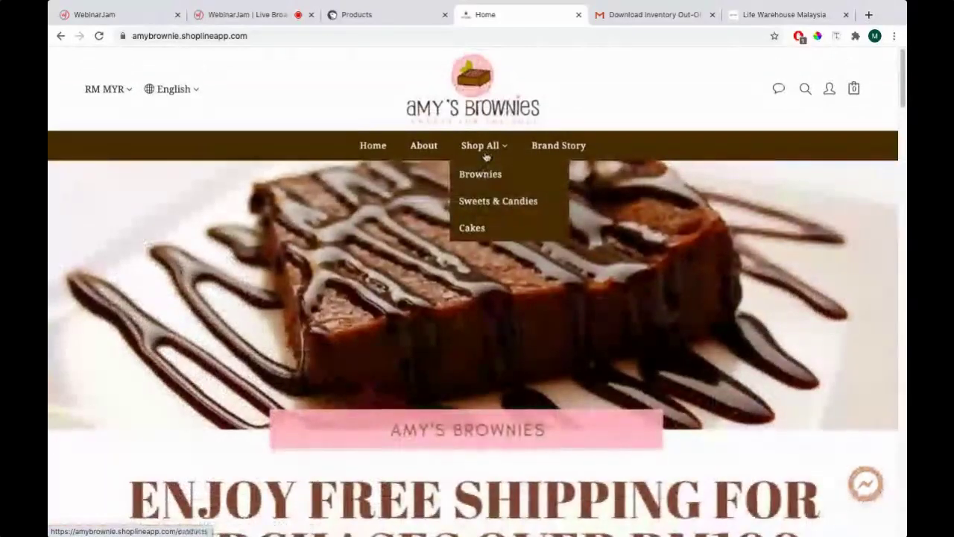
{"action": "left_click", "coordinate": [483, 201]}
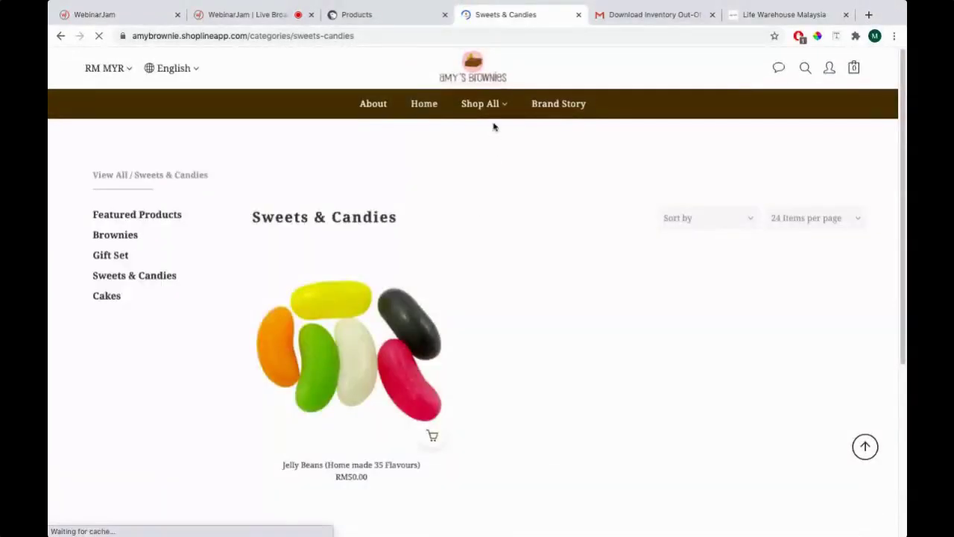
{"action": "mouse_move", "coordinate": [488, 146]}
{"action": "left_click", "coordinate": [480, 237]}
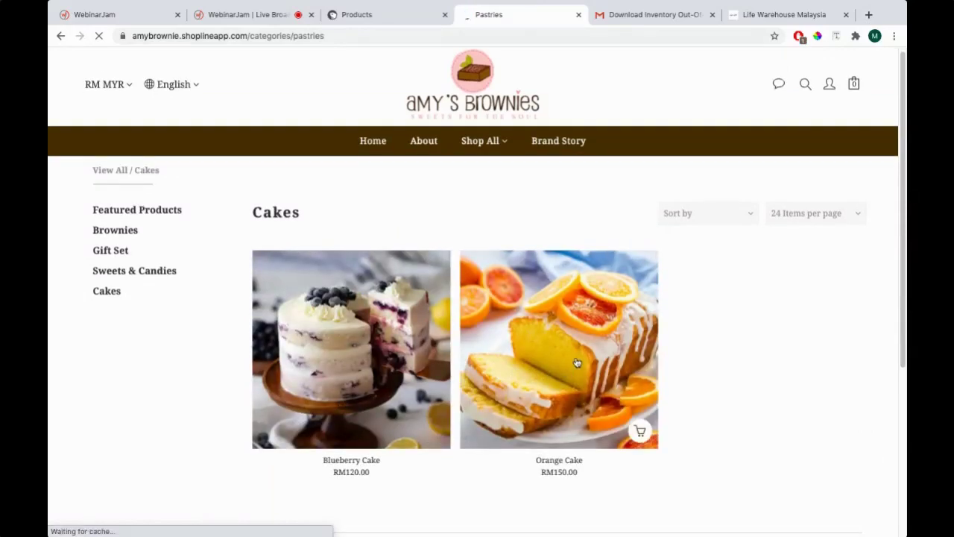
Highlight the Cakes heading on the storefront Cakes page
{"action": "scroll", "coordinate": [571, 350], "scroll_direction": "down", "scroll_amount": 3}
{"action": "scroll", "coordinate": [381, 287], "scroll_direction": "up", "scroll_amount": 2}
{"action": "scroll", "coordinate": [381, 287], "scroll_direction": "up", "scroll_amount": 2}
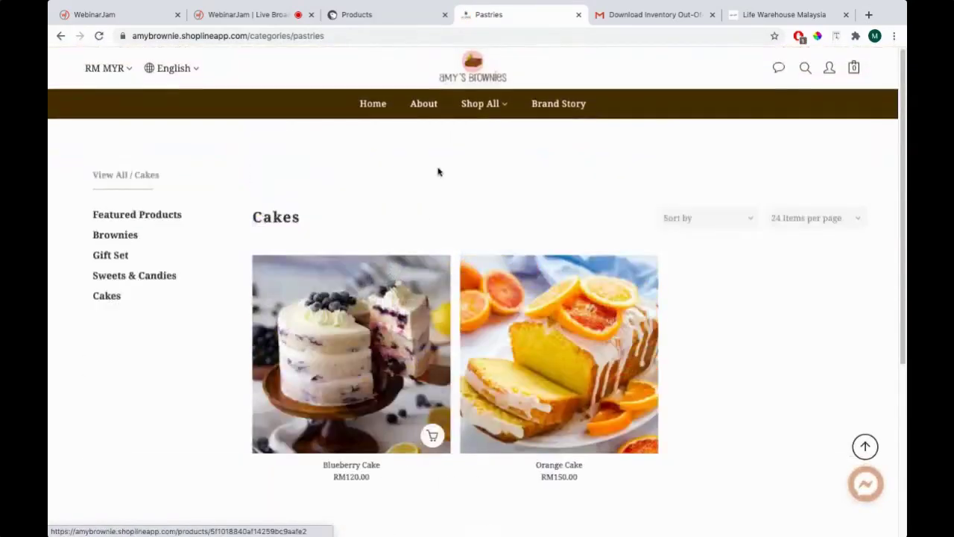
{"action": "mouse_move", "coordinate": [480, 149]}
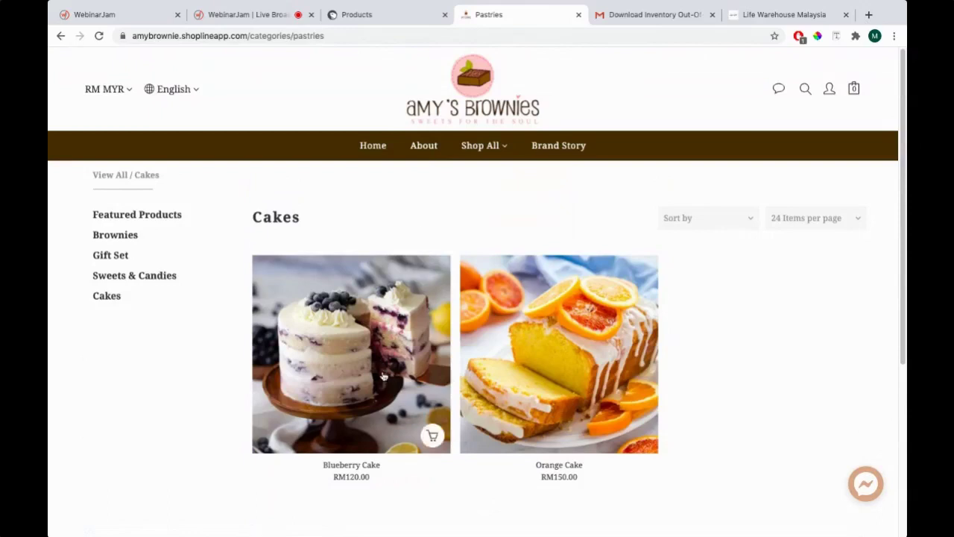
{"action": "left_click_drag", "start_coordinate": [257, 221], "coordinate": [313, 221]}
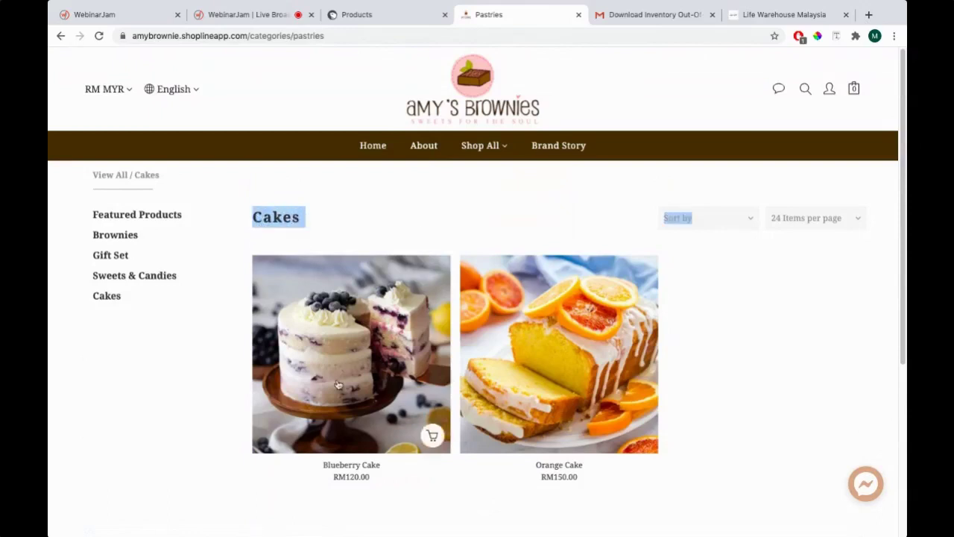
{"action": "left_click", "coordinate": [236, 234]}
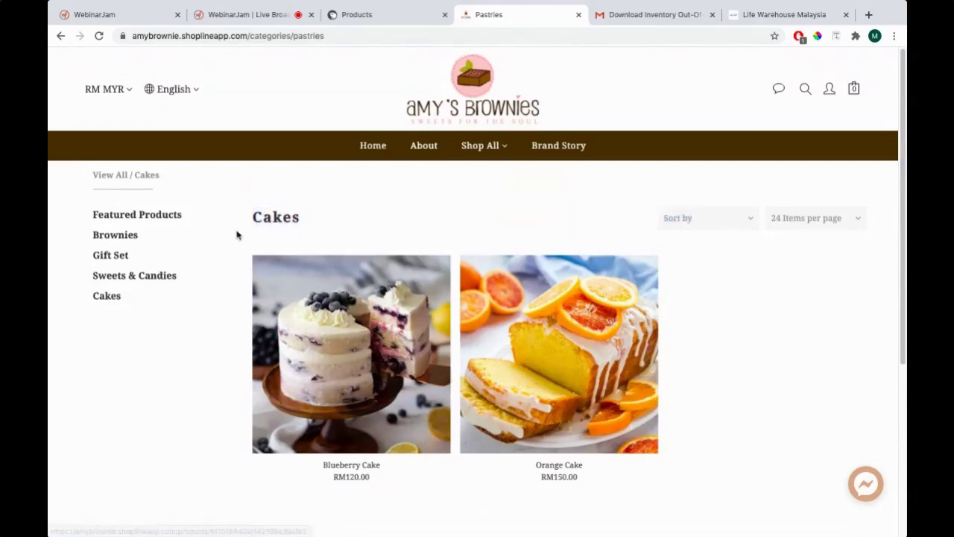
{"action": "left_click_drag", "start_coordinate": [255, 217], "coordinate": [300, 218]}
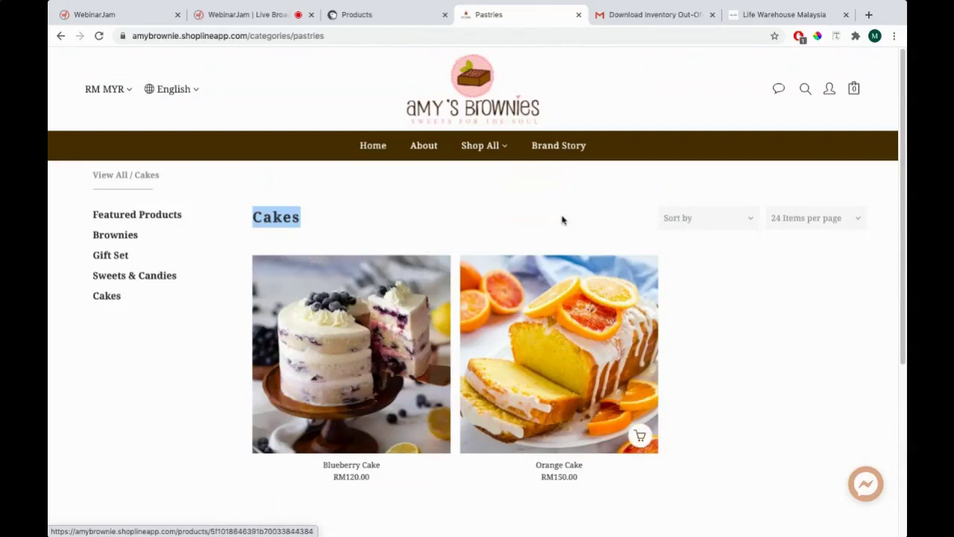
View the storefront Brownies category page, then return to the product's category settings
{"action": "left_click", "coordinate": [481, 175]}
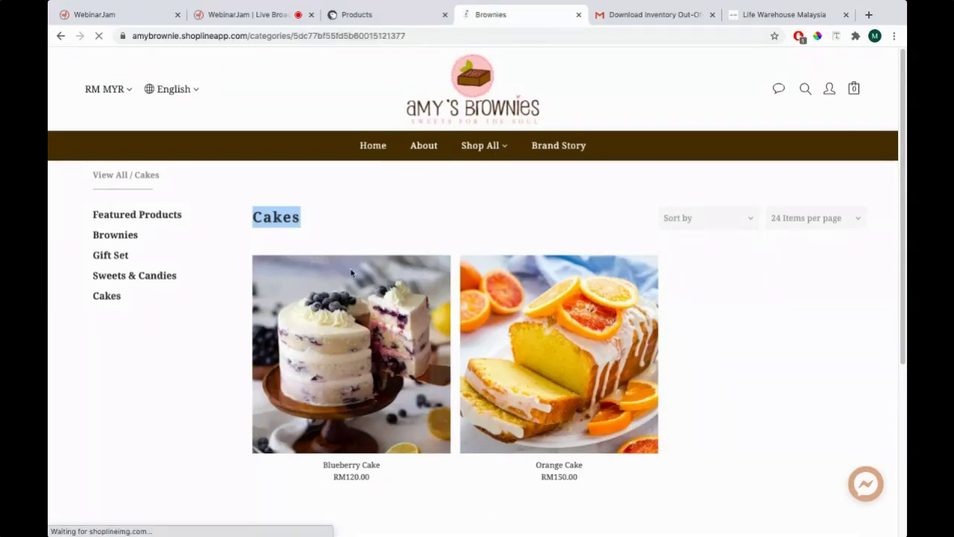
{"action": "scroll", "coordinate": [339, 258], "scroll_direction": "down", "scroll_amount": 6}
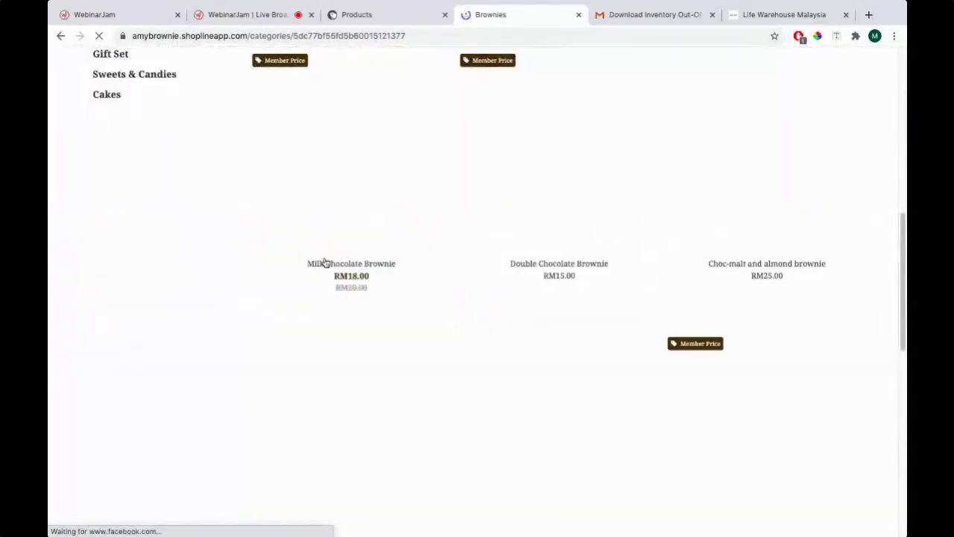
{"action": "scroll", "coordinate": [386, 370], "scroll_direction": "down", "scroll_amount": 1}
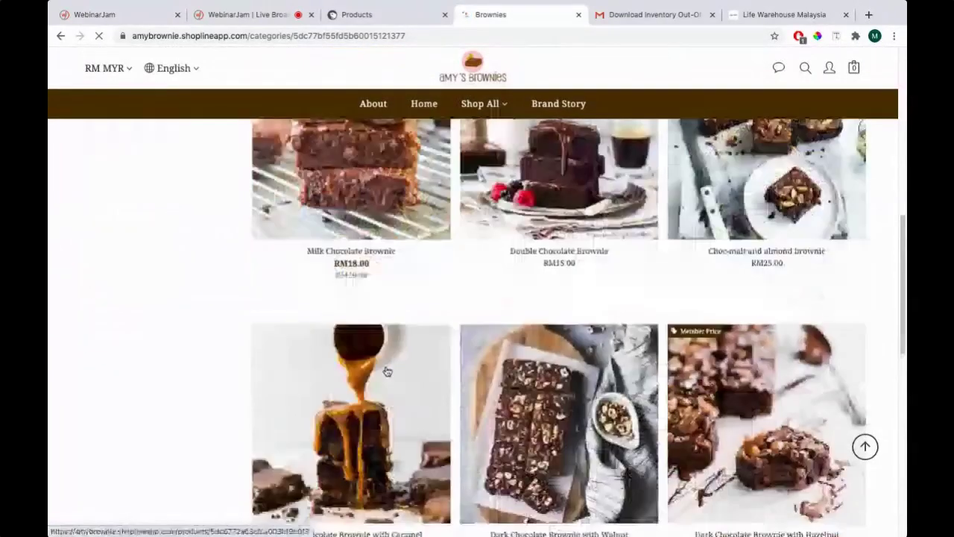
{"action": "scroll", "coordinate": [589, 291], "scroll_direction": "up", "scroll_amount": 2}
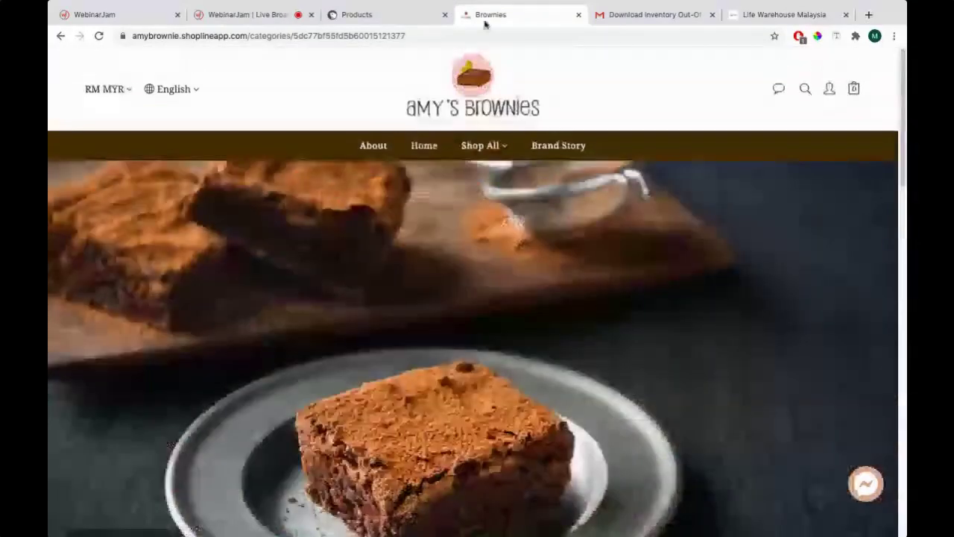
{"action": "left_click", "coordinate": [357, 14]}
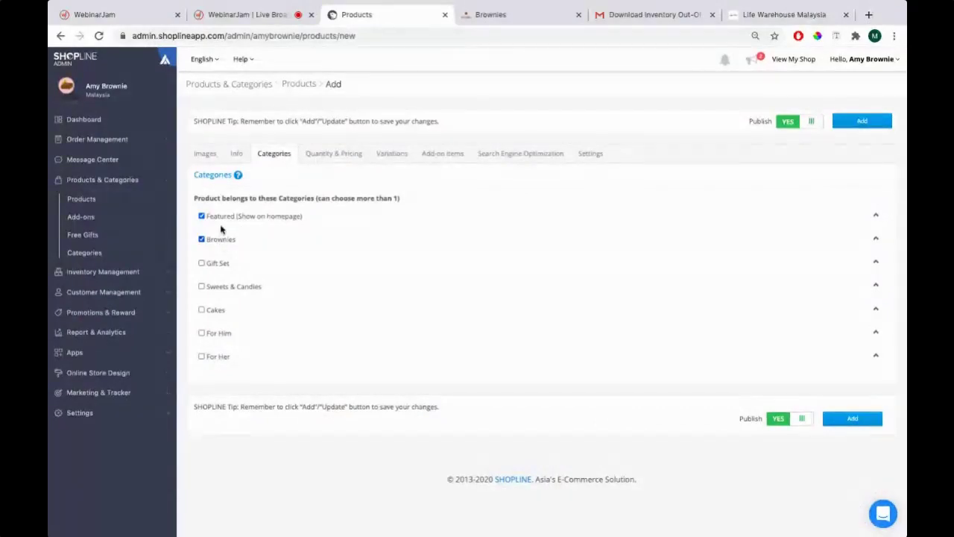
Glance at the Info and Categories tabs, then bring up Quantity & Pricing
{"action": "left_click", "coordinate": [240, 154]}
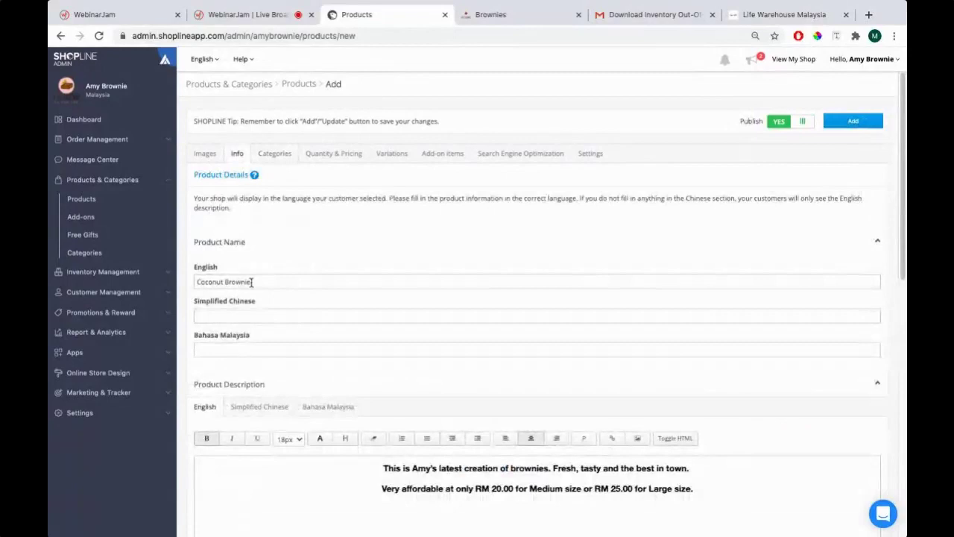
{"action": "left_click", "coordinate": [270, 153]}
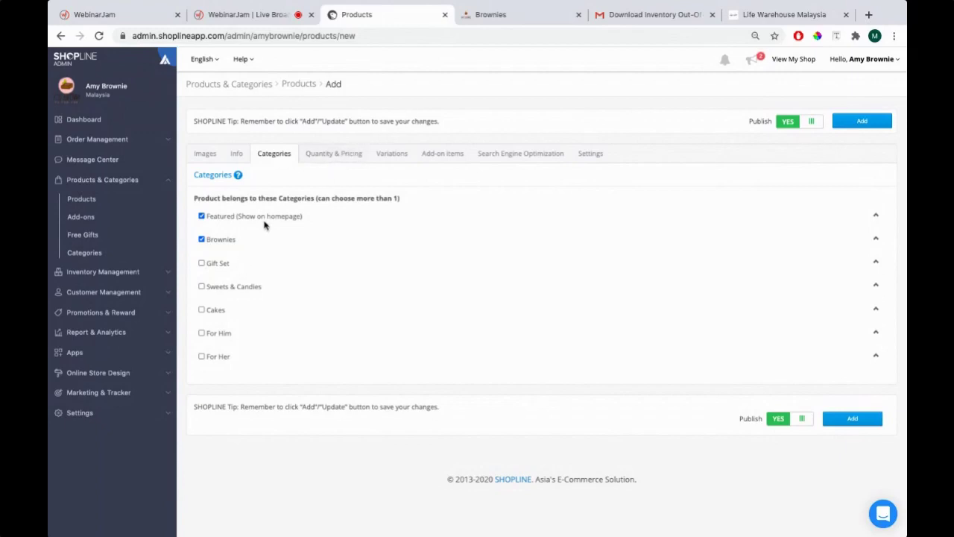
{"action": "left_click", "coordinate": [333, 155]}
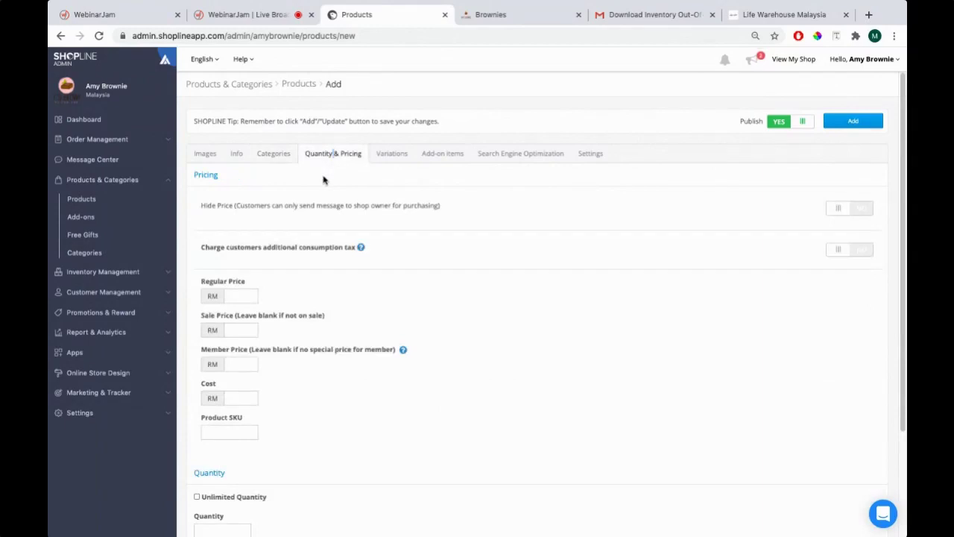
{"action": "left_click", "coordinate": [481, 17]}
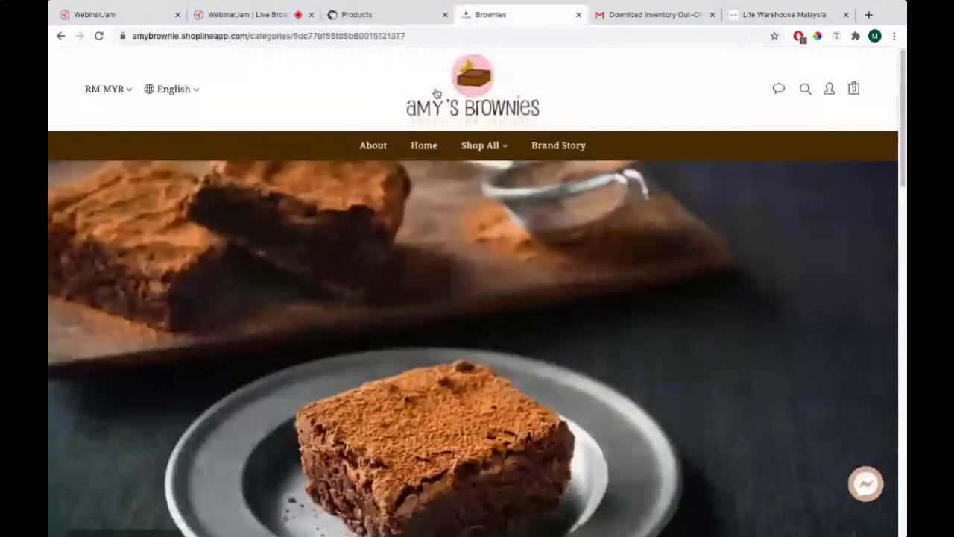
{"action": "scroll", "coordinate": [403, 150], "scroll_direction": "down", "scroll_amount": 10}
{"action": "scroll", "coordinate": [403, 150], "scroll_direction": "up", "scroll_amount": 1}
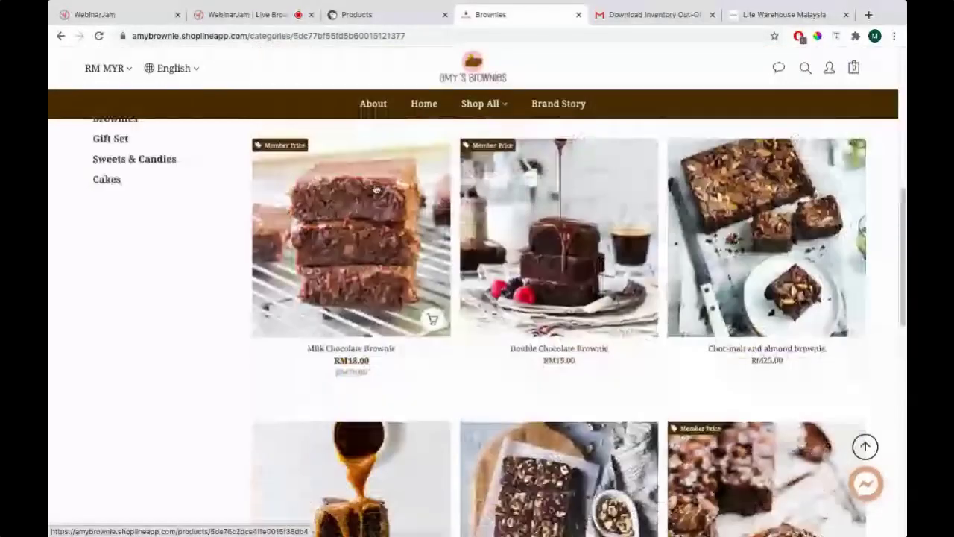
{"action": "scroll", "coordinate": [542, 341], "scroll_direction": "up", "scroll_amount": 1}
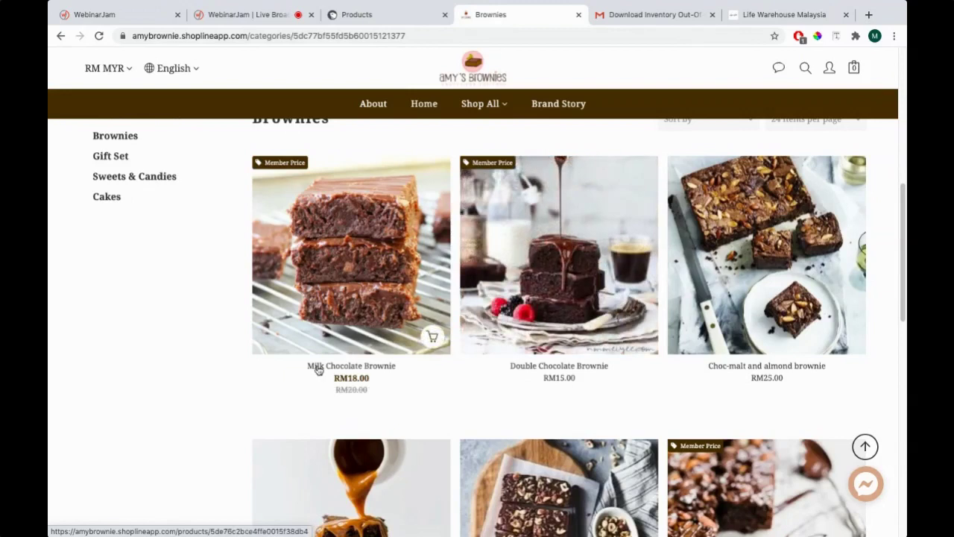
{"action": "left_click", "coordinate": [360, 14]}
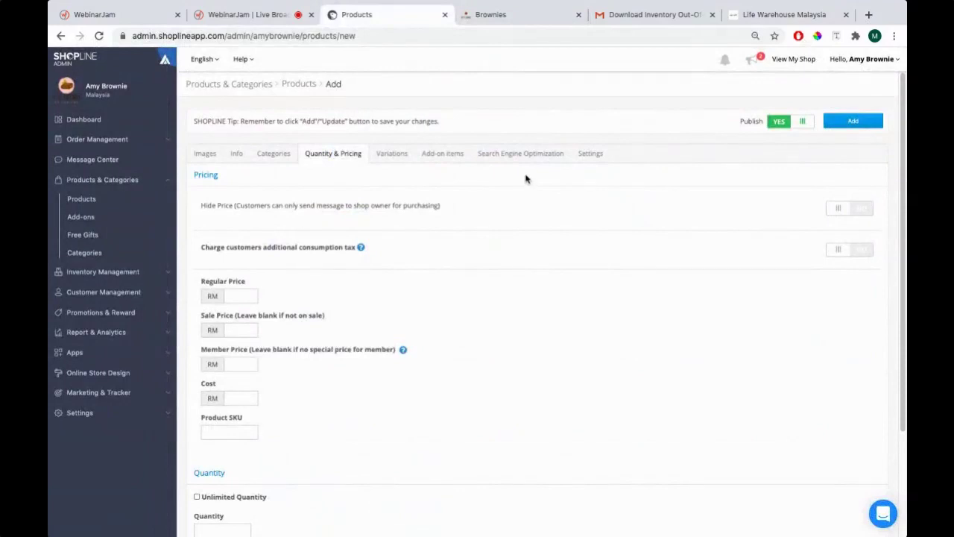
Highlight the Hide Price explanation and compare with the storefront Brownies listing
{"action": "left_click_drag", "start_coordinate": [199, 206], "coordinate": [444, 207]}
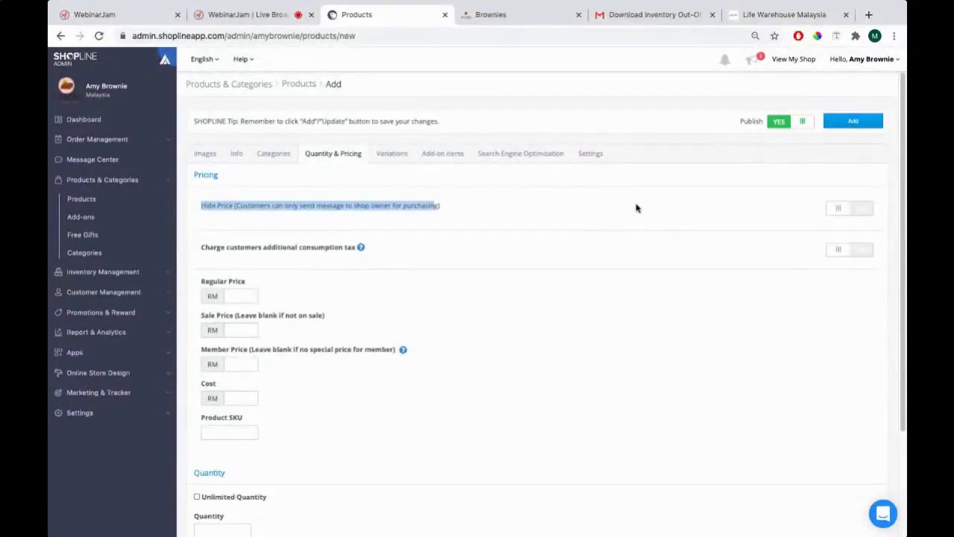
{"action": "left_click", "coordinate": [497, 22]}
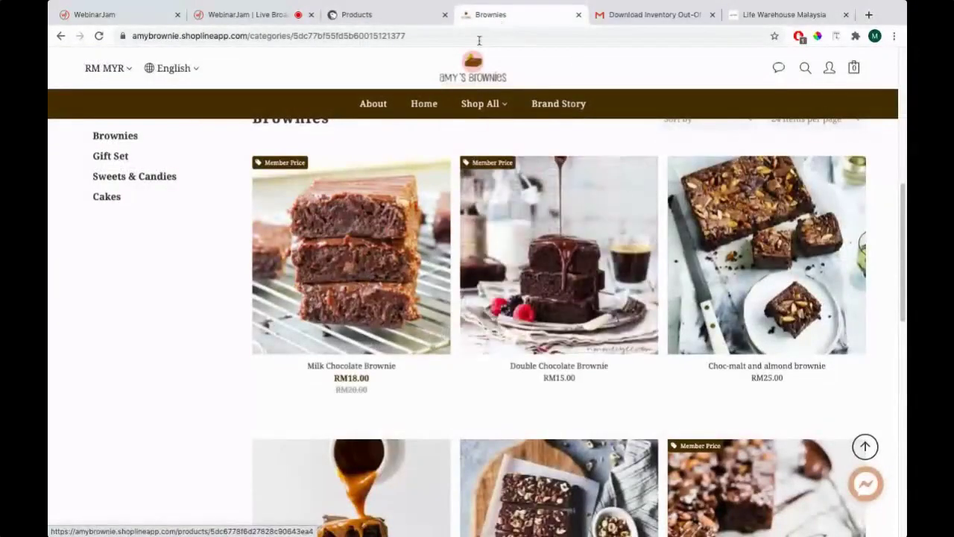
{"action": "left_click", "coordinate": [397, 16]}
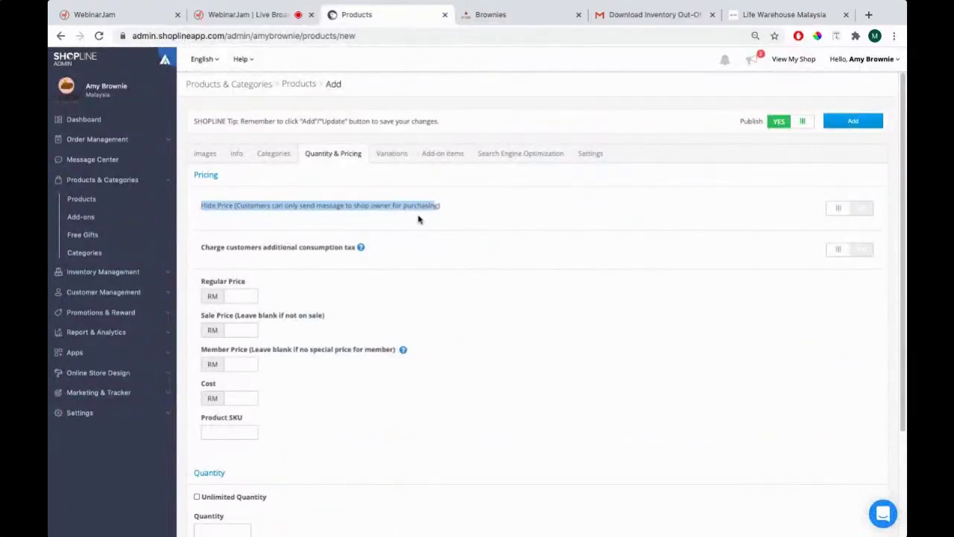
{"action": "left_click", "coordinate": [503, 15]}
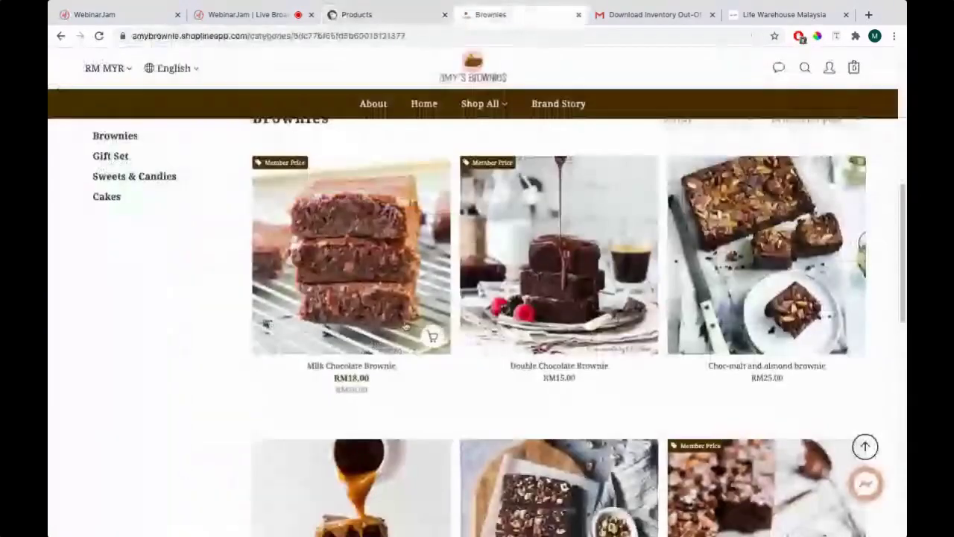
{"action": "left_click", "coordinate": [392, 16]}
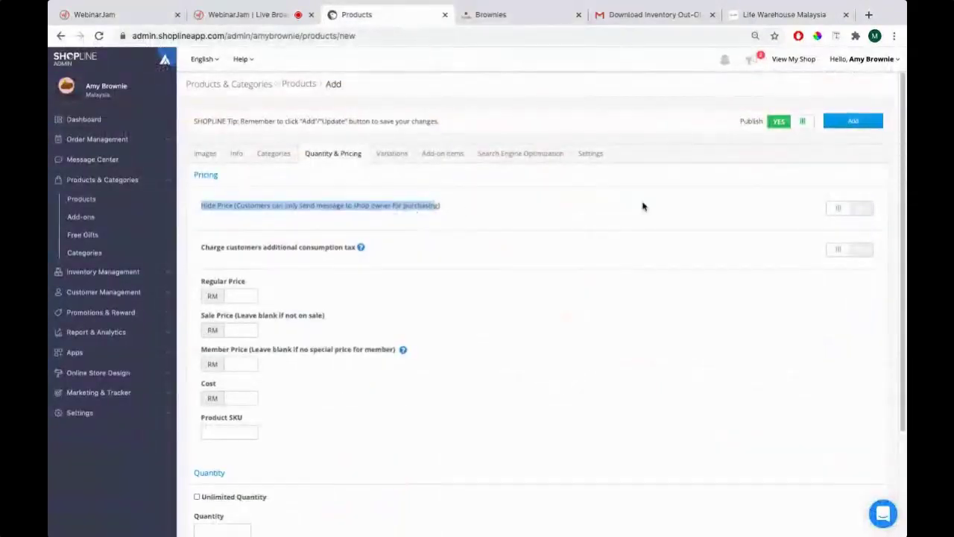
Try Hide Price on and off, comparing against the storefront brownie prices
{"action": "left_click", "coordinate": [853, 209]}
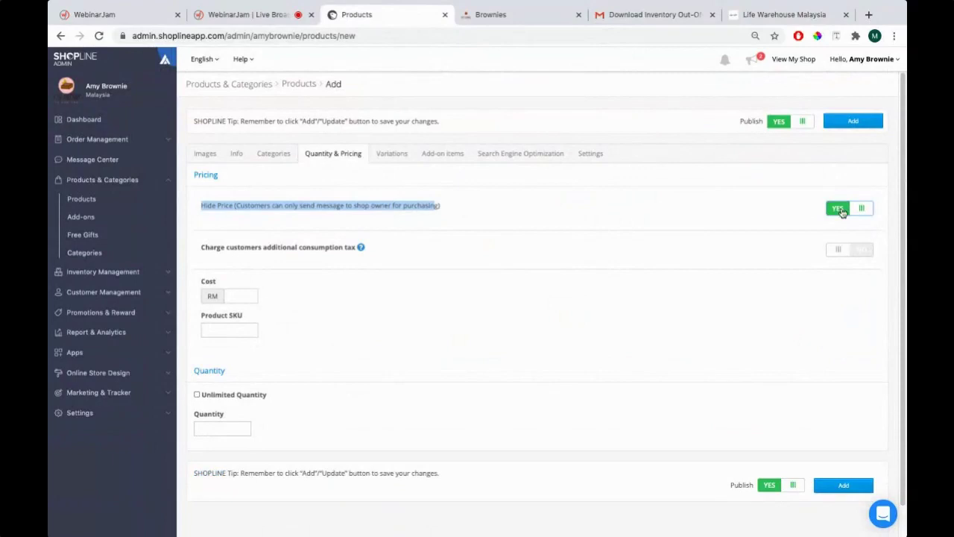
{"action": "left_click", "coordinate": [849, 211]}
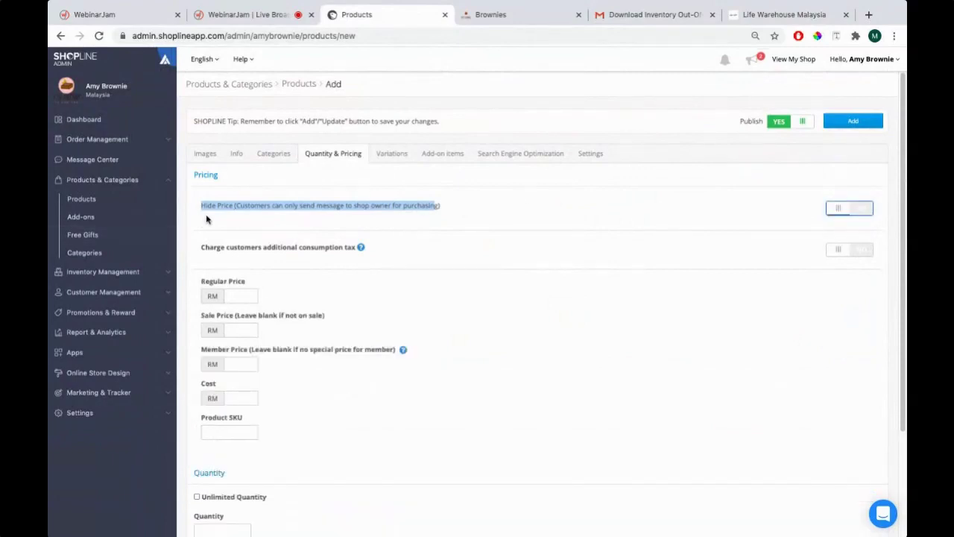
{"action": "left_click", "coordinate": [232, 206]}
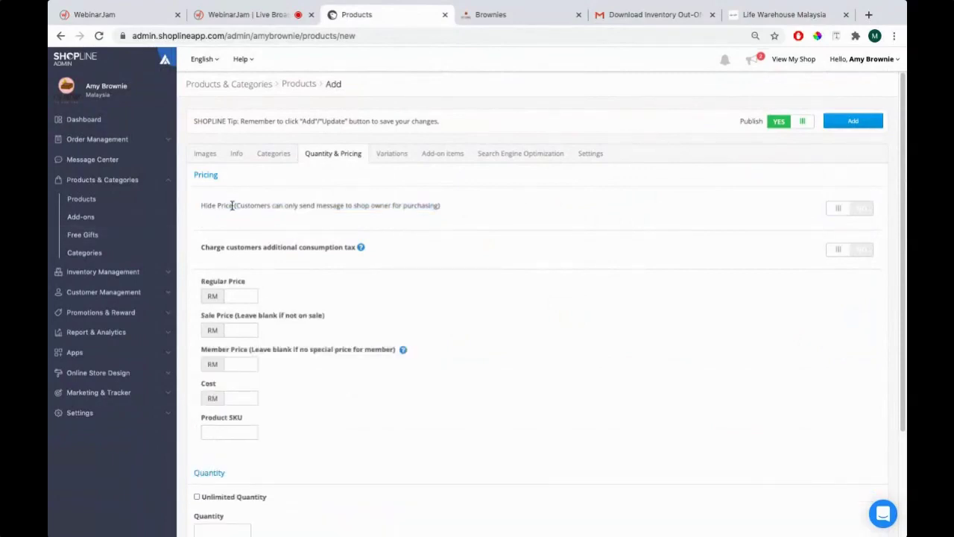
{"action": "left_click", "coordinate": [471, 24]}
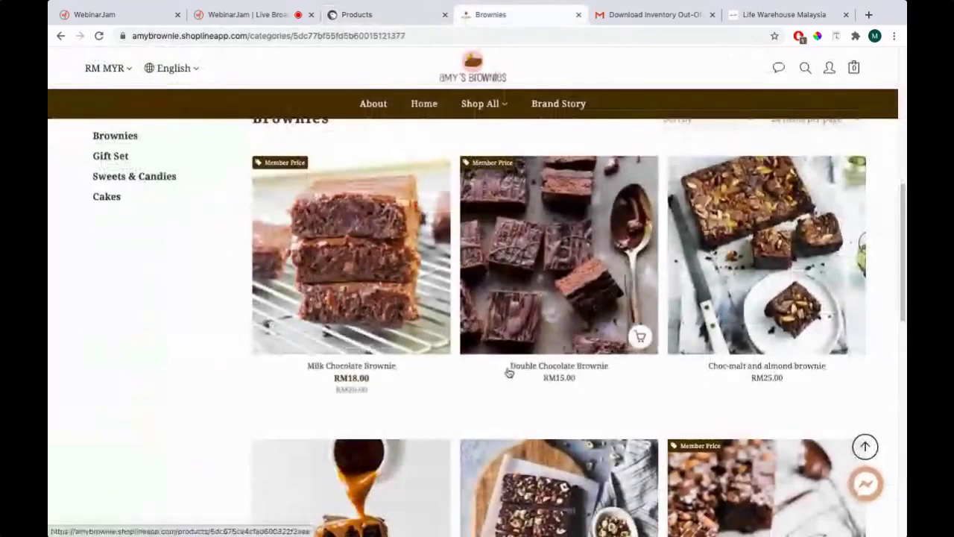
{"action": "left_click", "coordinate": [356, 14]}
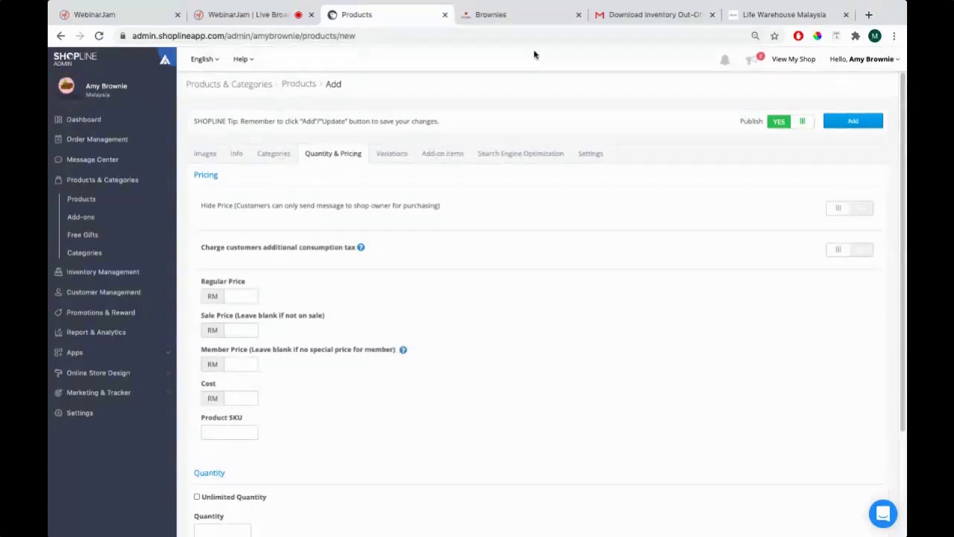
{"action": "left_click", "coordinate": [526, 22]}
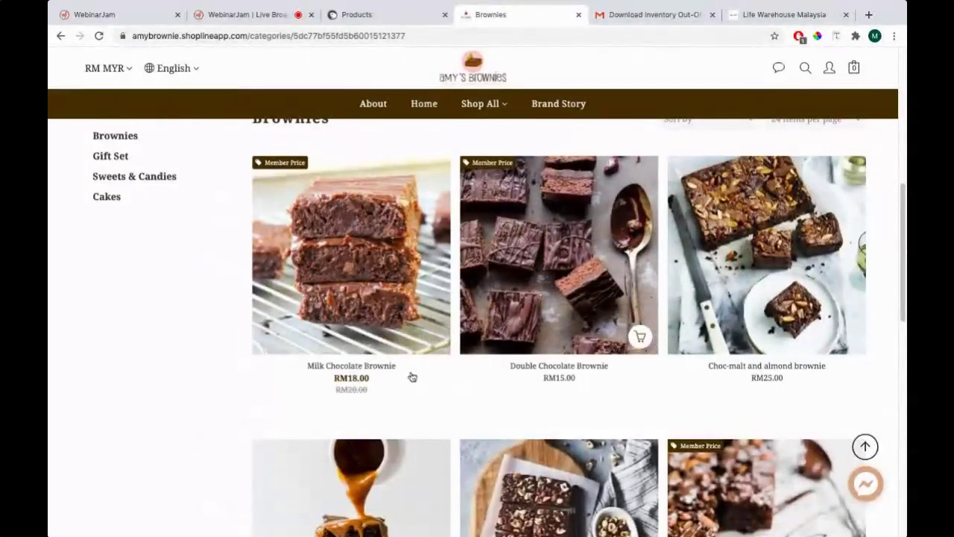
{"action": "left_click", "coordinate": [388, 17]}
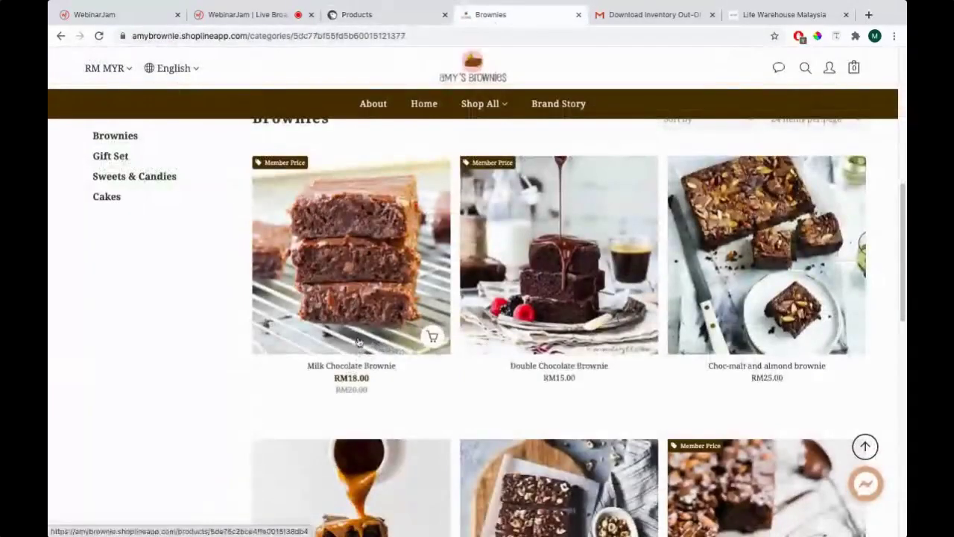
{"action": "left_click", "coordinate": [372, 22]}
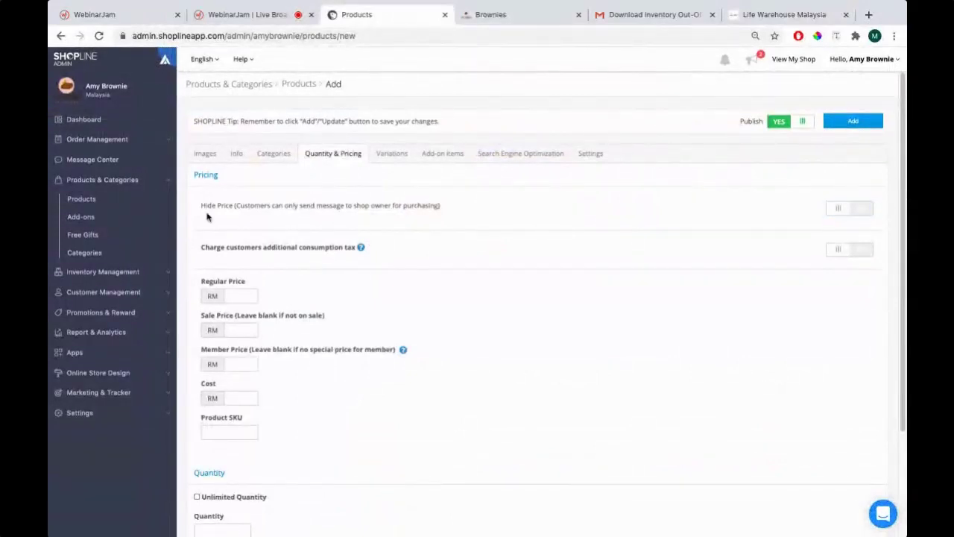
Turn Hide Price on, check the storefront, then switch it off to reveal price fields
{"action": "left_click", "coordinate": [864, 214]}
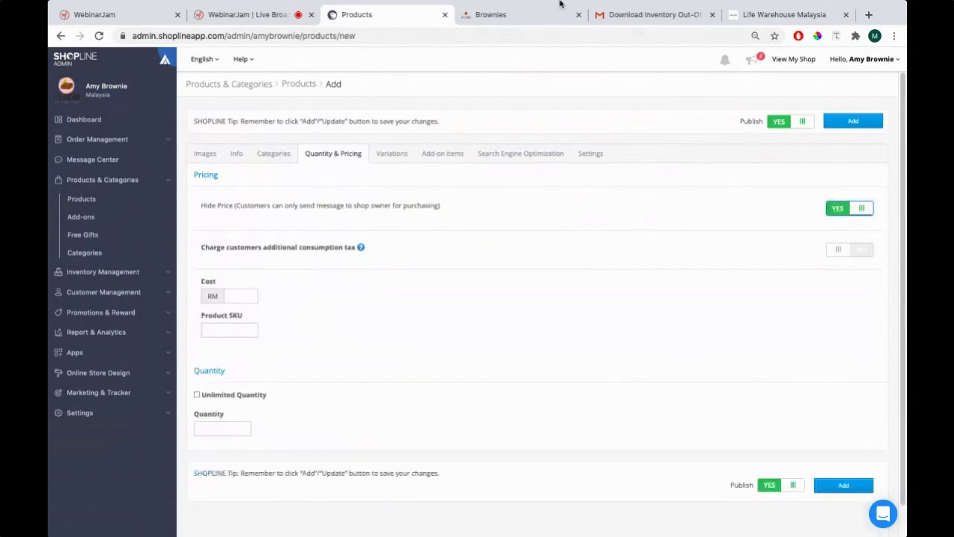
{"action": "left_click", "coordinate": [492, 14]}
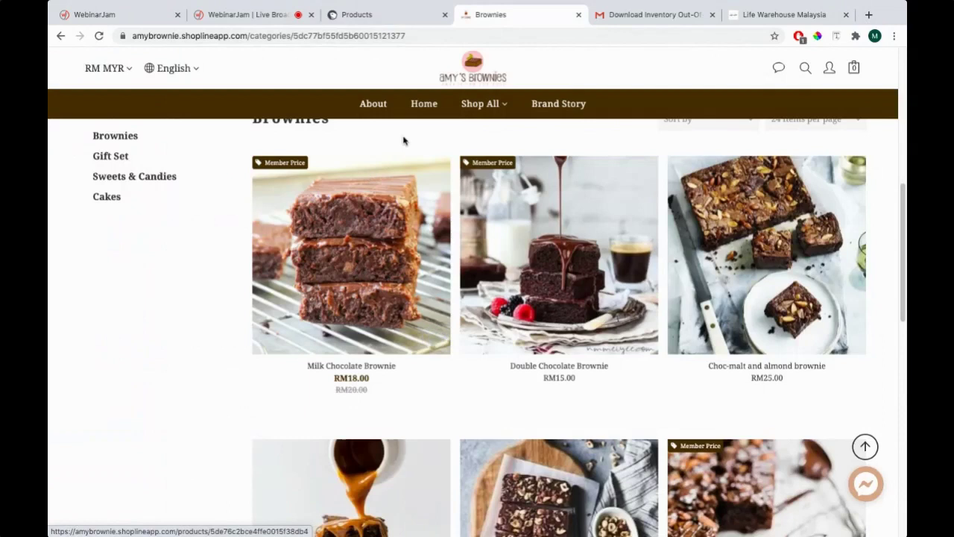
{"action": "left_click", "coordinate": [394, 18]}
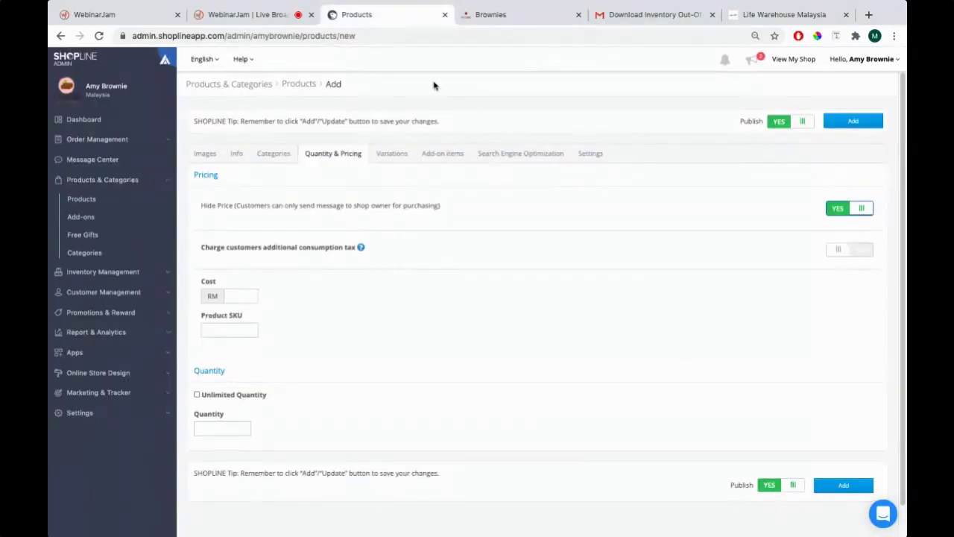
{"action": "scroll", "coordinate": [342, 242], "scroll_direction": "down", "scroll_amount": 1}
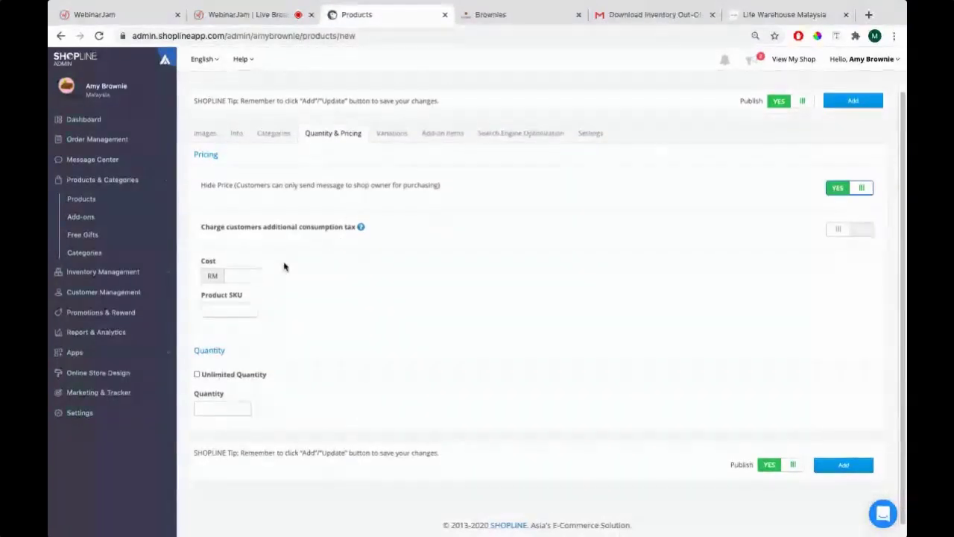
{"action": "left_click", "coordinate": [848, 191]}
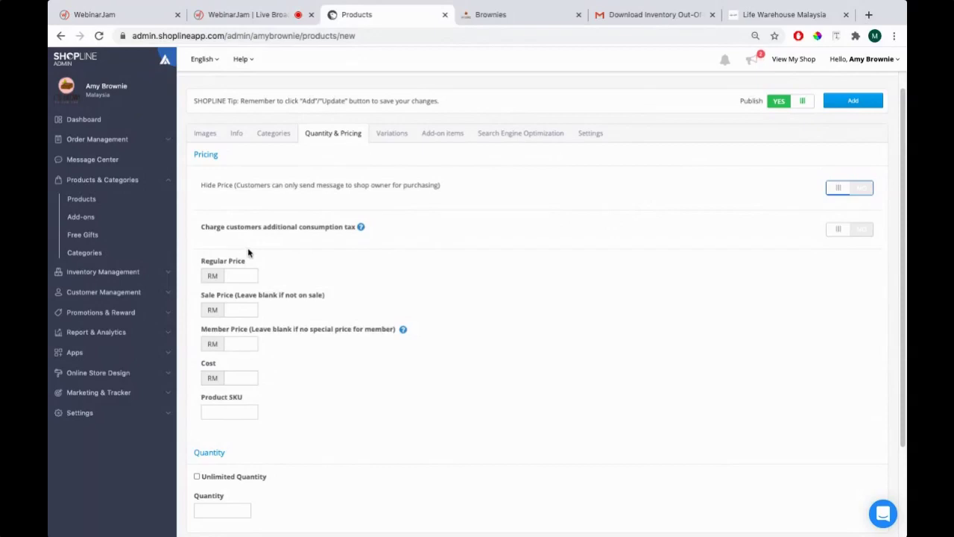
{"action": "scroll", "coordinate": [321, 247], "scroll_direction": "down", "scroll_amount": 1}
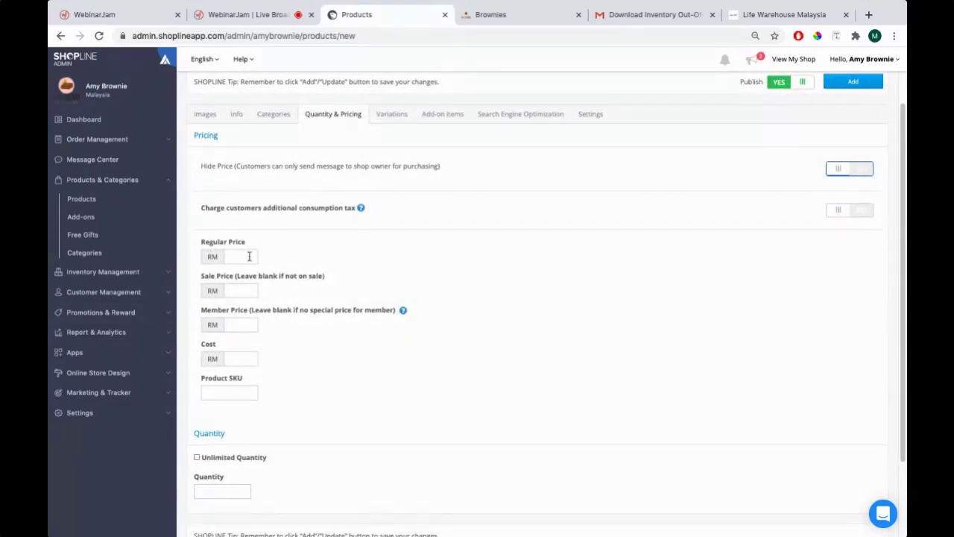
Enter 20.00 as Regular Price, comparing with storefront brownie prices like Milk Chocolate Brownie
{"action": "left_click", "coordinate": [249, 256]}
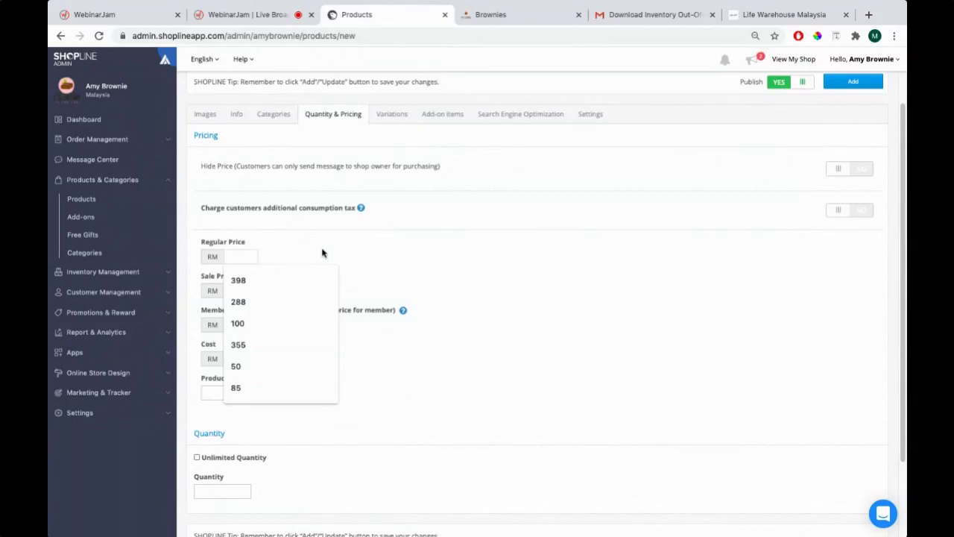
{"action": "type", "text": "20.00"}
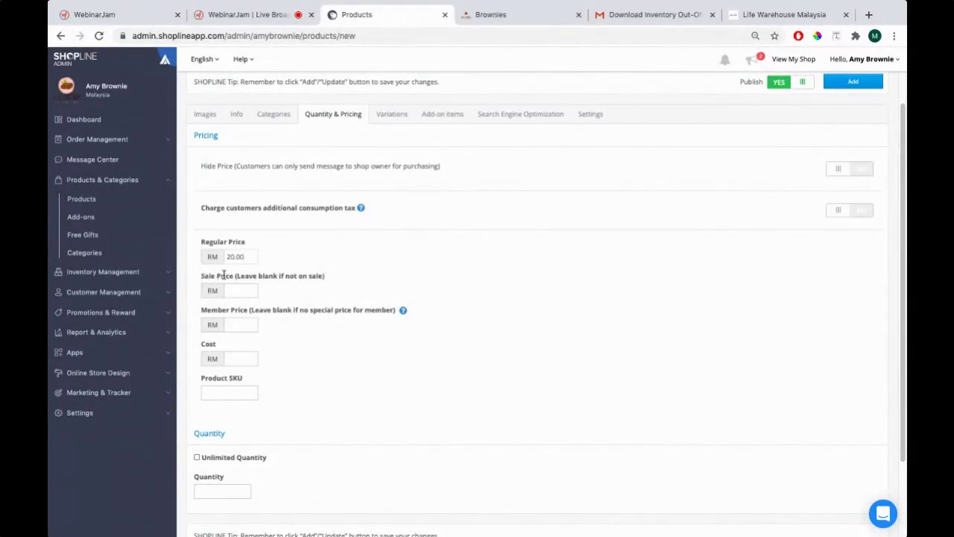
{"action": "left_click", "coordinate": [483, 16]}
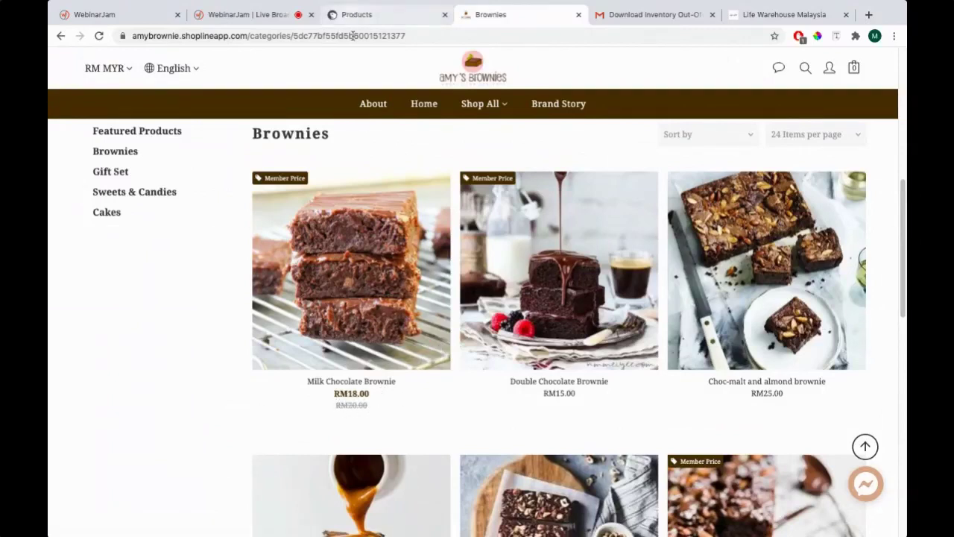
{"action": "left_click", "coordinate": [380, 14]}
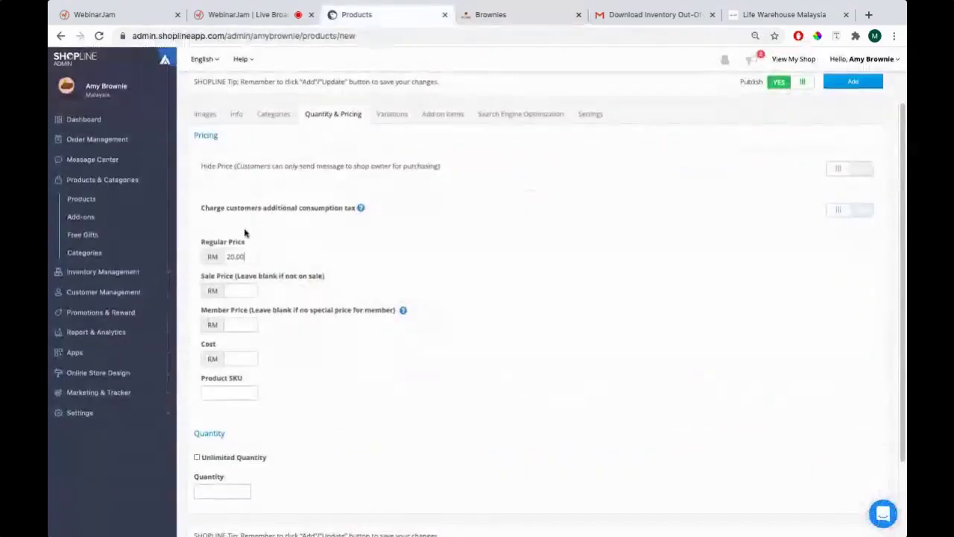
{"action": "left_click", "coordinate": [506, 15]}
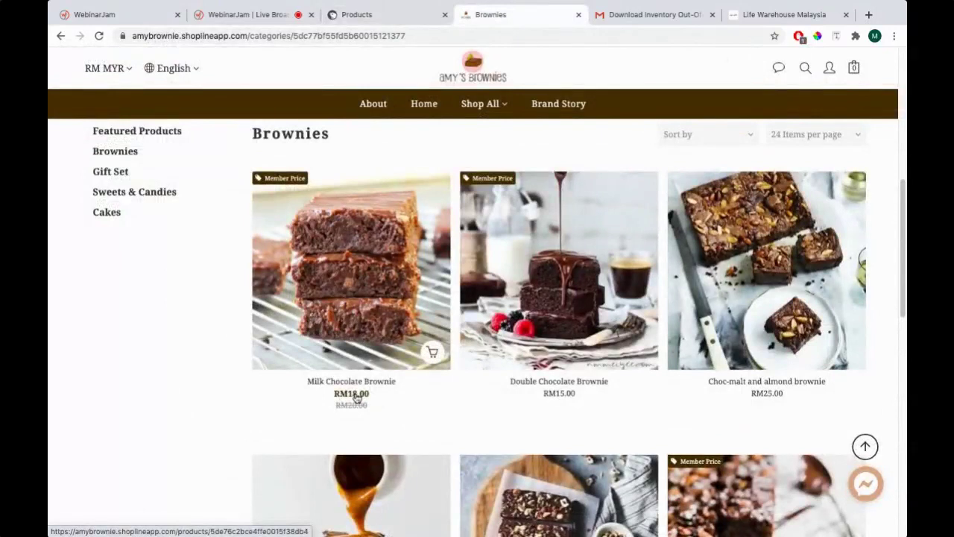
{"action": "left_click", "coordinate": [357, 23]}
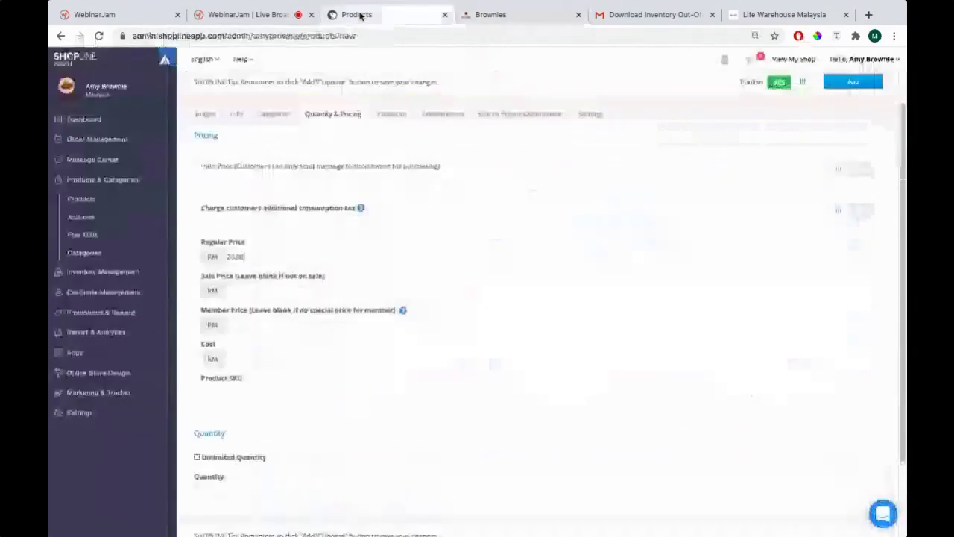
Try a Sale Price of 15 against the storefront, then delete it
{"action": "left_click", "coordinate": [254, 290]}
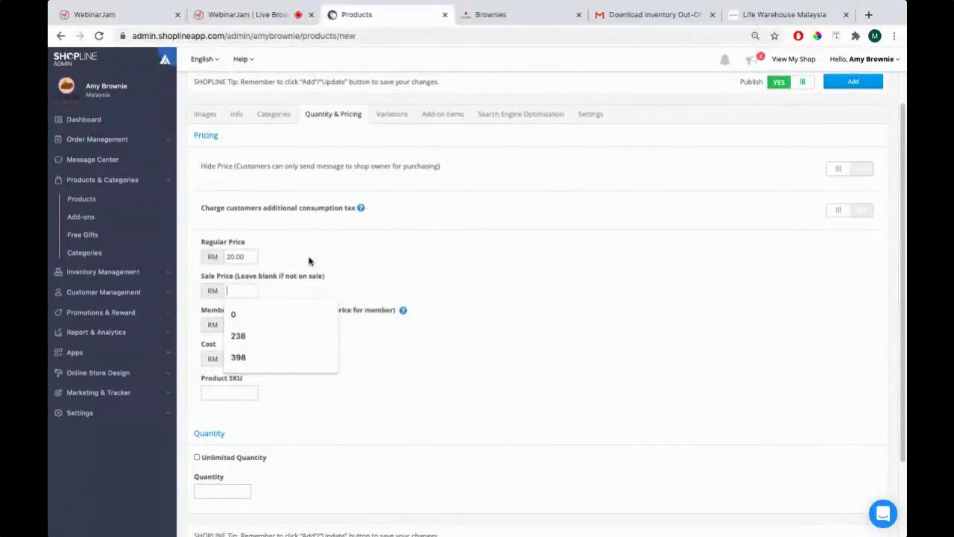
{"action": "type", "text": "15"}
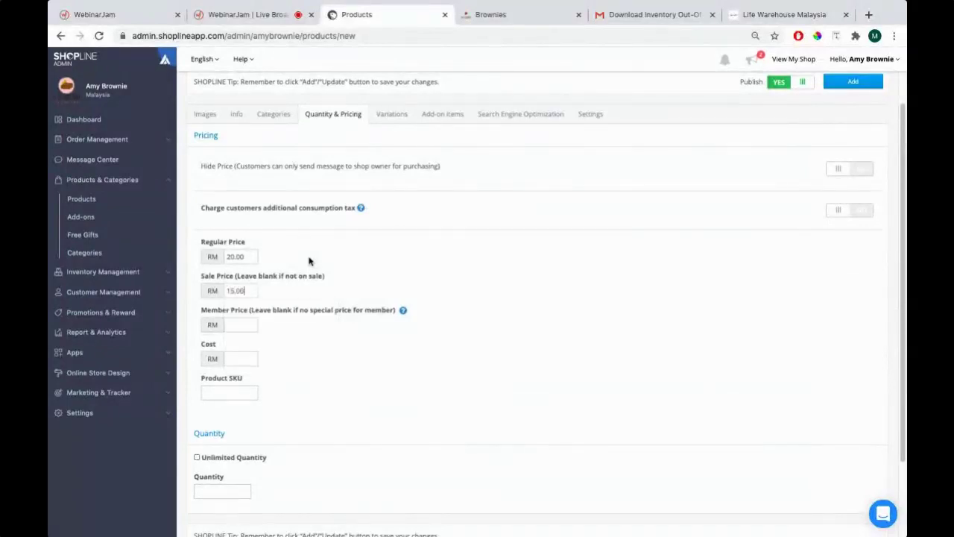
{"action": "left_click", "coordinate": [477, 15]}
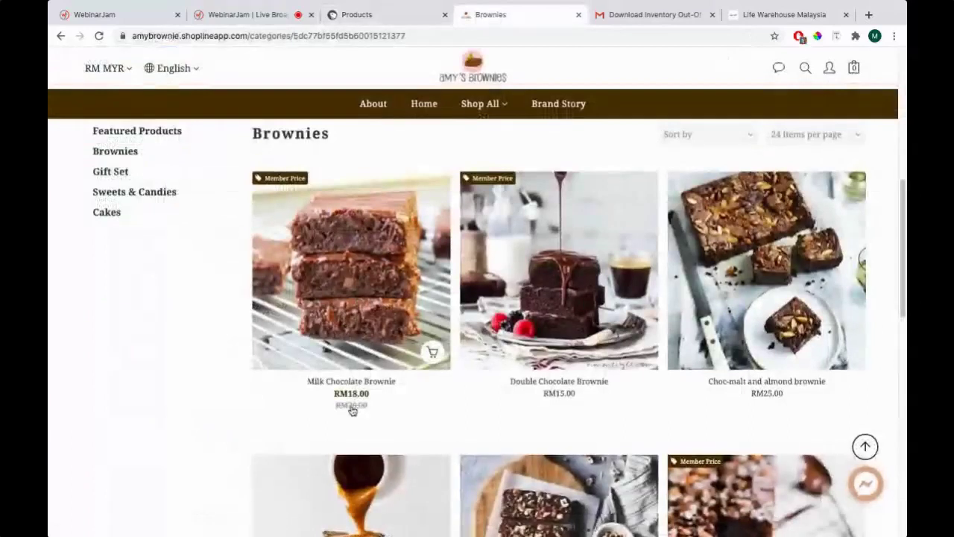
{"action": "left_click", "coordinate": [400, 15]}
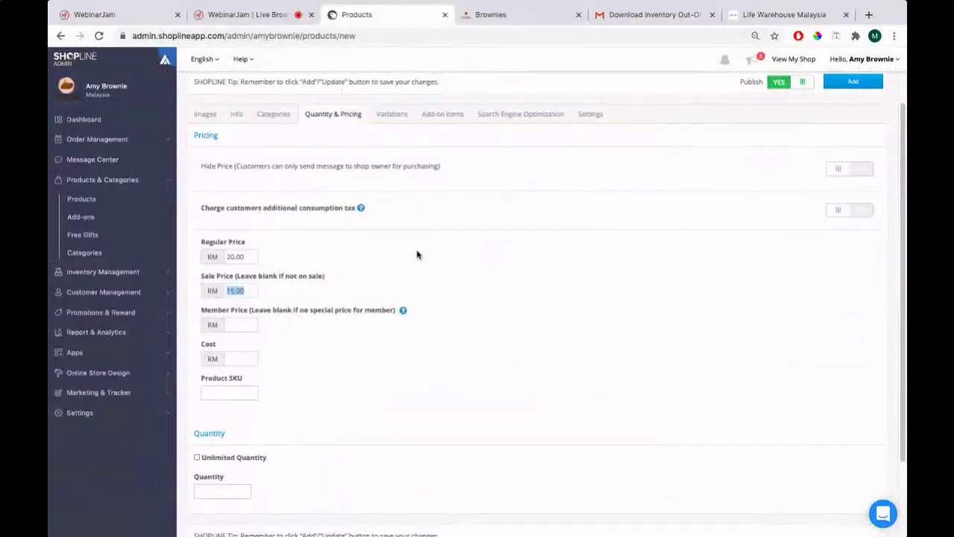
{"action": "key", "text": "BackSpace"}
Leave Member Price empty, dismissing its autofill suggestions
{"action": "left_click", "coordinate": [242, 323]}
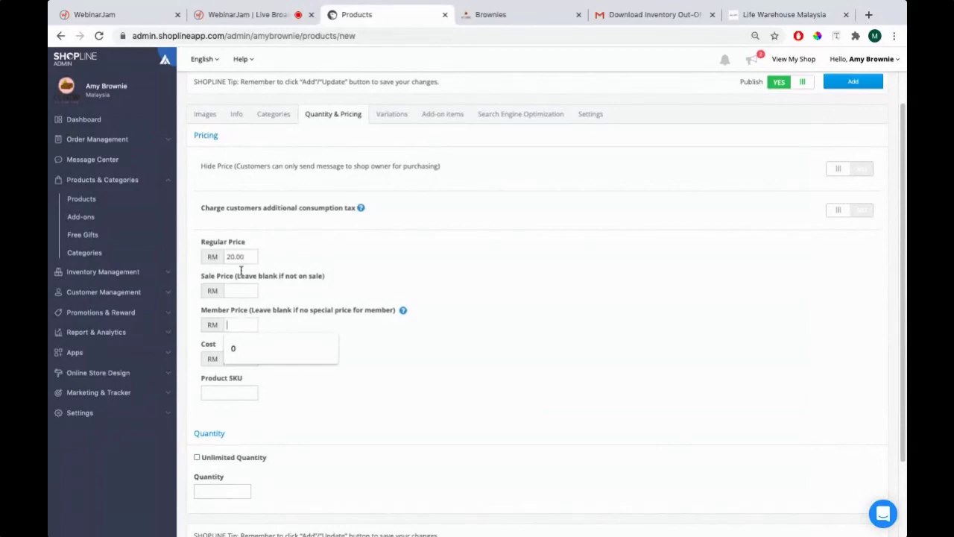
{"action": "mouse_move", "coordinate": [248, 257]}
{"action": "left_mouse_down"}
{"action": "mouse_move", "coordinate": [201, 246]}
{"action": "mouse_move", "coordinate": [249, 244]}
{"action": "left_mouse_up"}
{"action": "left_click", "coordinate": [239, 324]}
{"action": "left_click", "coordinate": [449, 386]}
{"action": "left_click", "coordinate": [246, 326]}
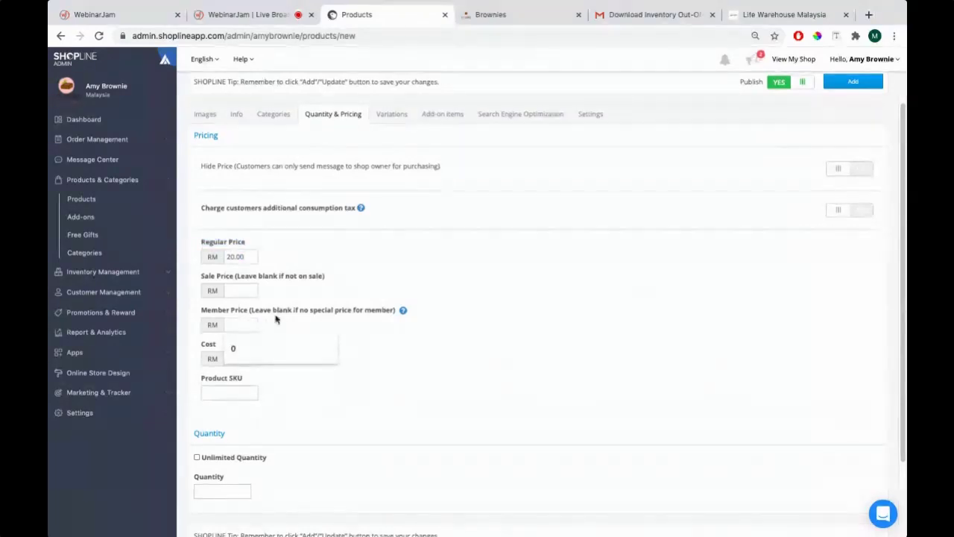
{"action": "left_click", "coordinate": [276, 319]}
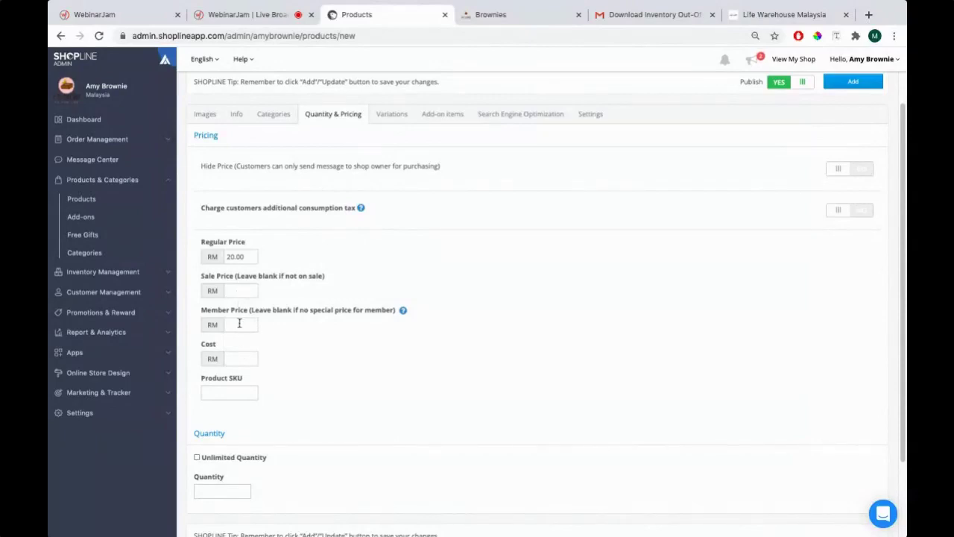
{"action": "scroll", "coordinate": [354, 306], "scroll_direction": "down", "scroll_amount": 1}
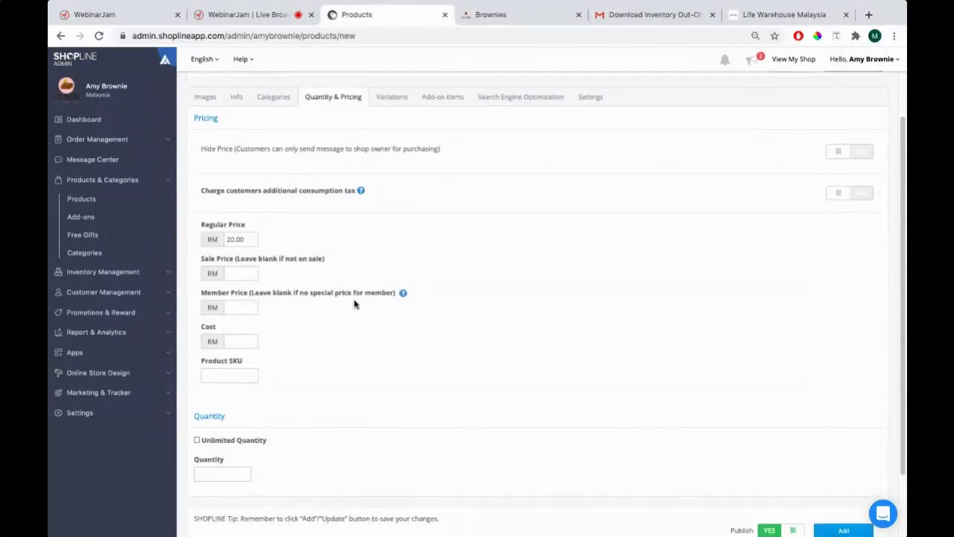
Enter a trial Cost of 5, delete it, and check the Brownies storefront
{"action": "left_click", "coordinate": [236, 344]}
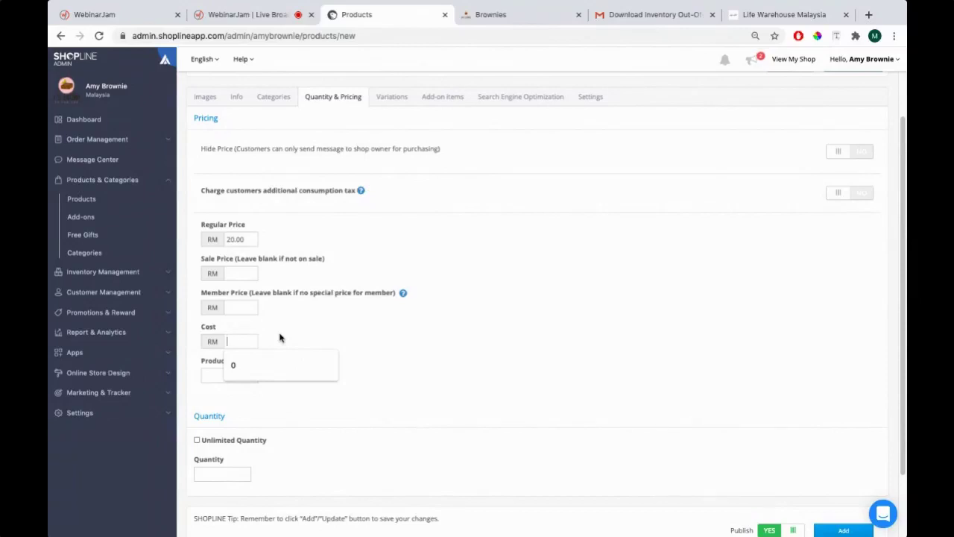
{"action": "type", "text": "5"}
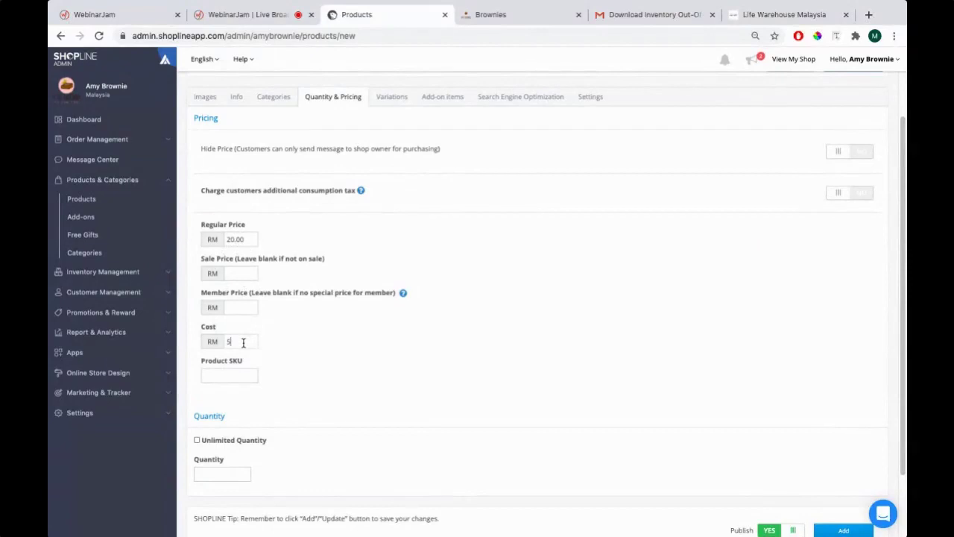
{"action": "left_click_drag", "start_coordinate": [243, 343], "coordinate": [224, 339]}
{"action": "key", "text": "BackSpace"}
{"action": "left_click", "coordinate": [481, 15]}
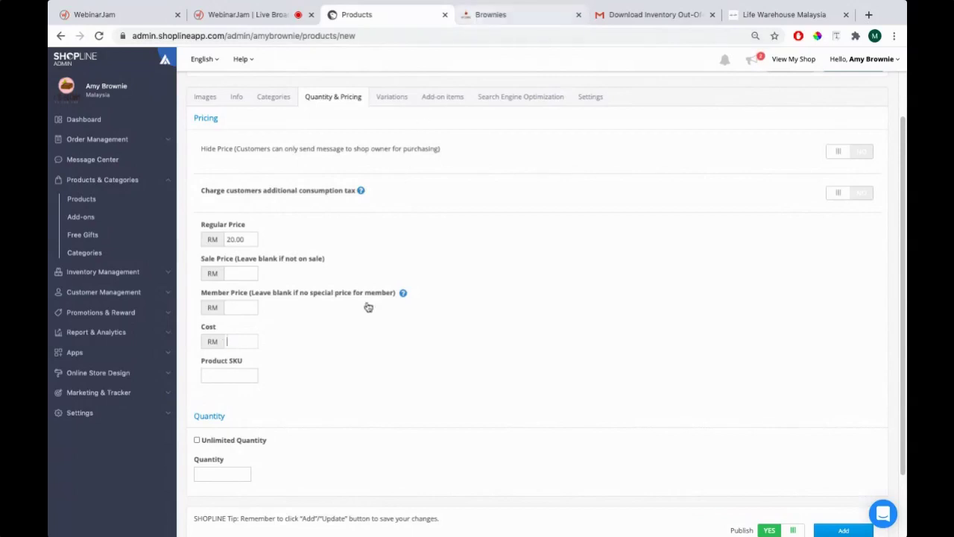
{"action": "left_click", "coordinate": [368, 15]}
Select the Product SKU field, leaving it blank while viewing the Brownies storefront listing
{"action": "left_click", "coordinate": [241, 376]}
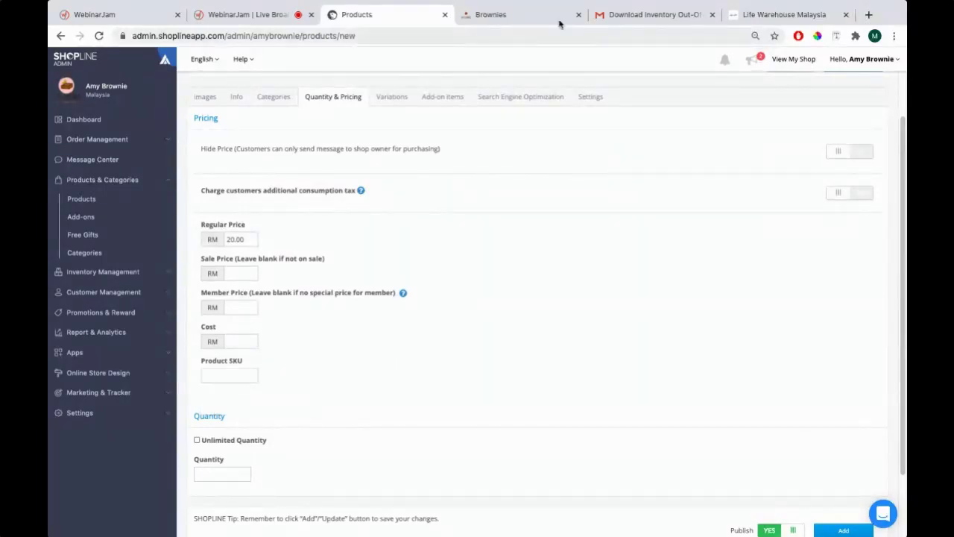
{"action": "left_click", "coordinate": [522, 15]}
{"action": "scroll", "coordinate": [544, 307], "scroll_direction": "down", "scroll_amount": 1}
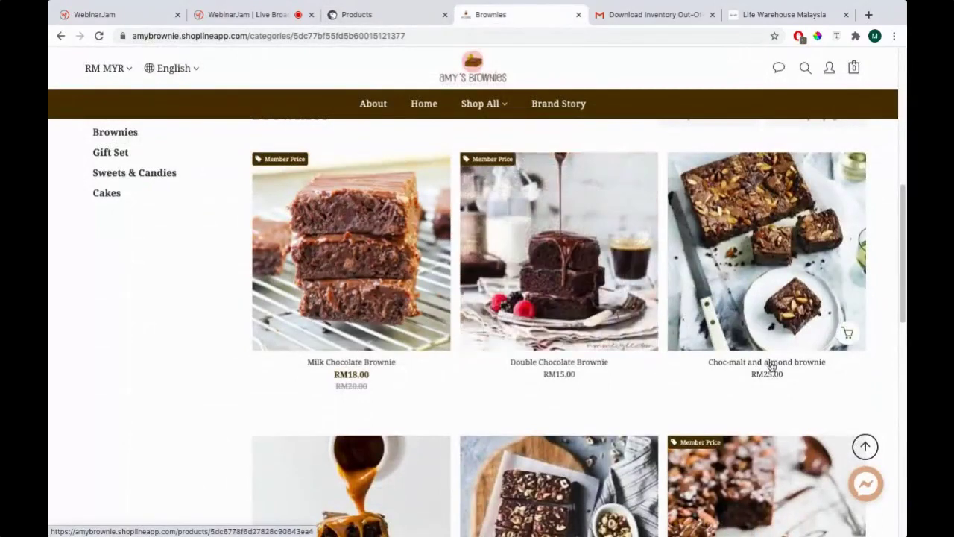
{"action": "left_click", "coordinate": [370, 15]}
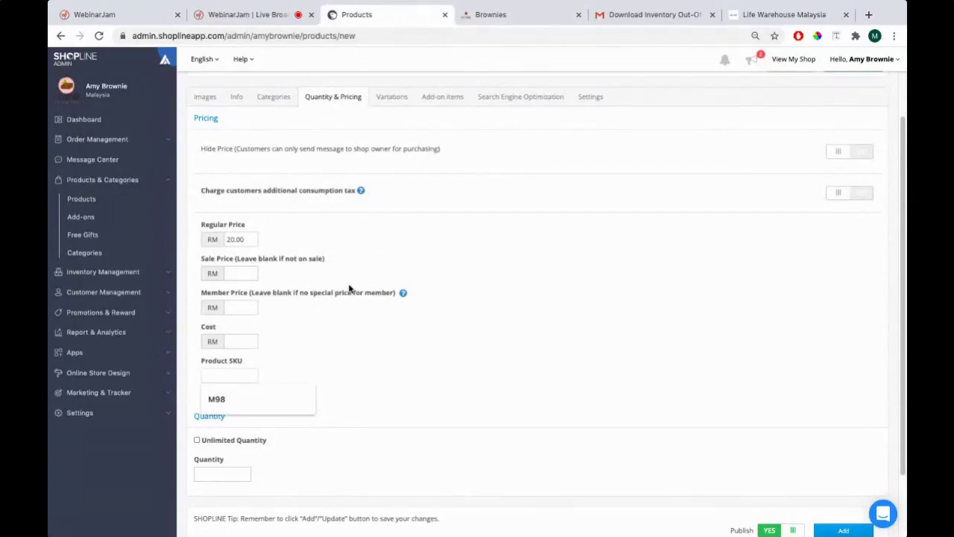
Enter COCO01 as the product SKU, checking it against the Brownies storefront page
{"action": "type", "text": "COCO01"}
{"action": "left_click", "coordinate": [481, 15]}
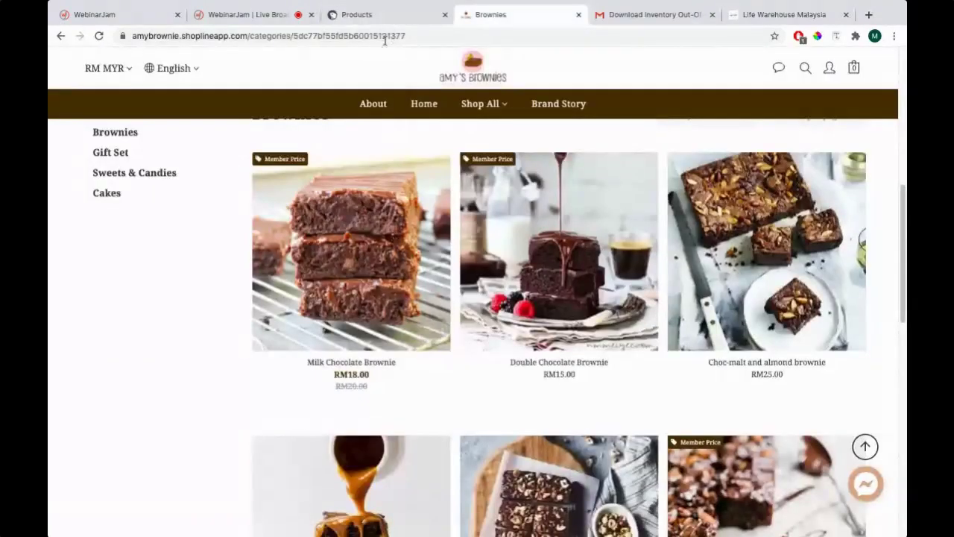
{"action": "left_click", "coordinate": [363, 15]}
{"action": "double_click", "coordinate": [254, 375]}
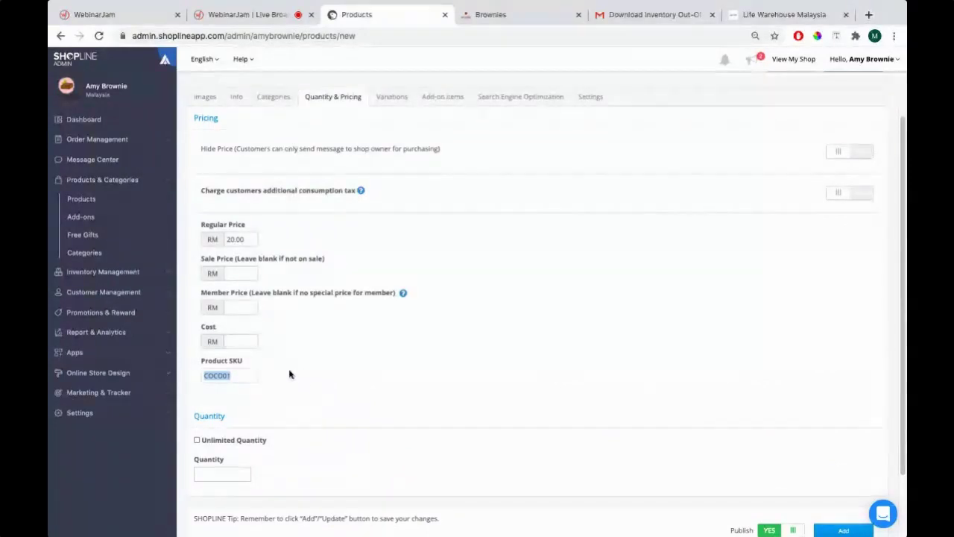
{"action": "left_click", "coordinate": [243, 376]}
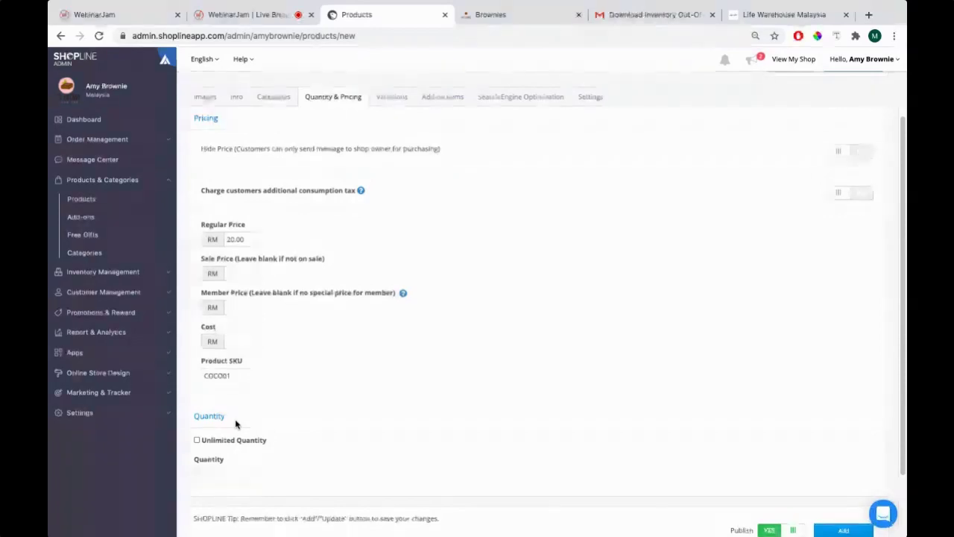
{"action": "left_click", "coordinate": [488, 14]}
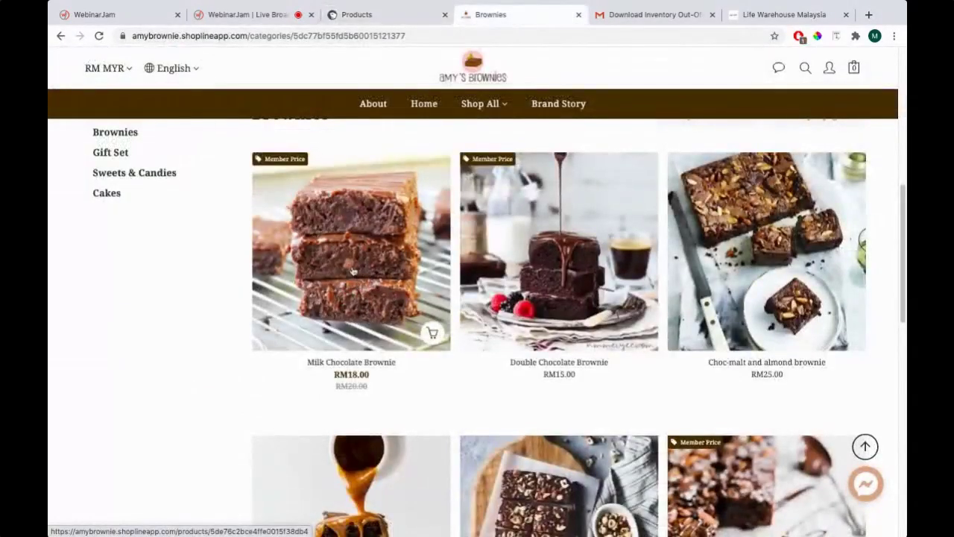
{"action": "left_click", "coordinate": [365, 14]}
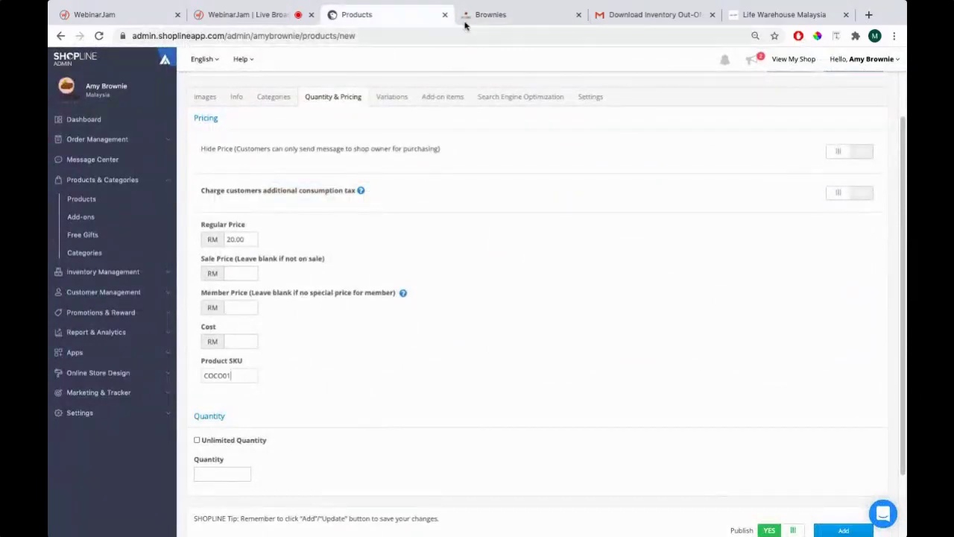
Try a stock quantity of 20, then clear it so Quantity stays empty
{"action": "left_click", "coordinate": [219, 478]}
{"action": "type", "text": "20"}
{"action": "left_click_drag", "start_coordinate": [238, 475], "coordinate": [192, 474]}
{"action": "scroll", "coordinate": [310, 404], "scroll_direction": "up", "scroll_amount": 1}
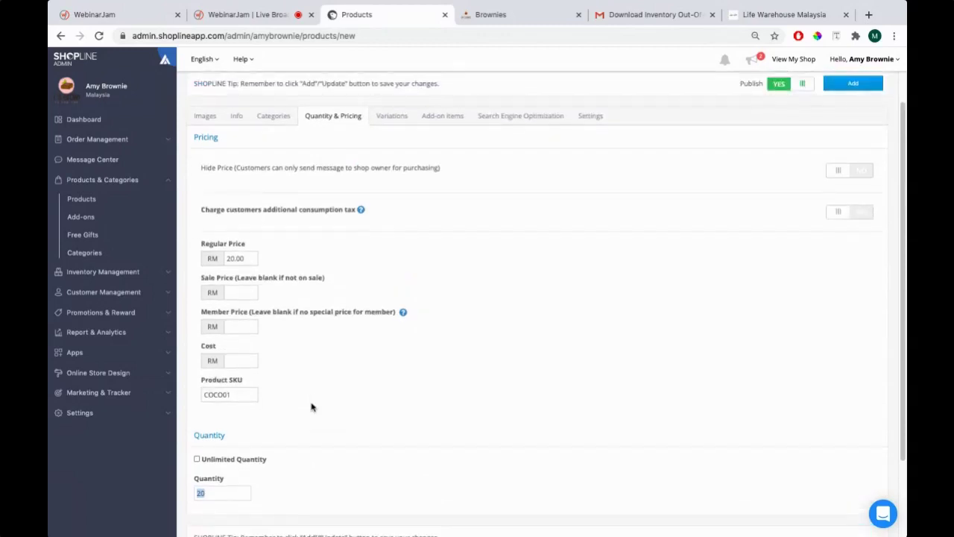
{"action": "key", "text": "BackSpace"}
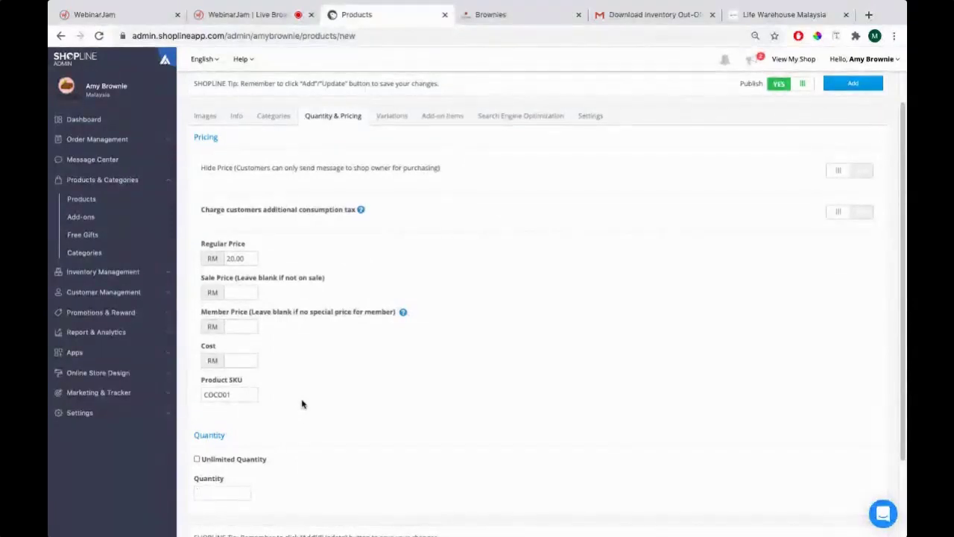
Leave Unlimited Quantity unchecked and bring up the product's Variations settings
{"action": "left_click", "coordinate": [224, 463]}
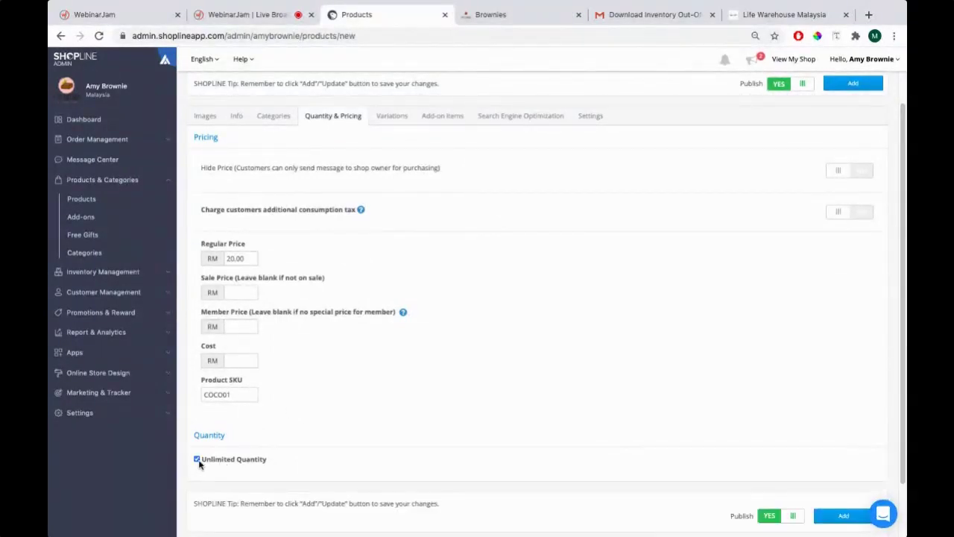
{"action": "left_click", "coordinate": [197, 460]}
{"action": "left_click", "coordinate": [231, 493]}
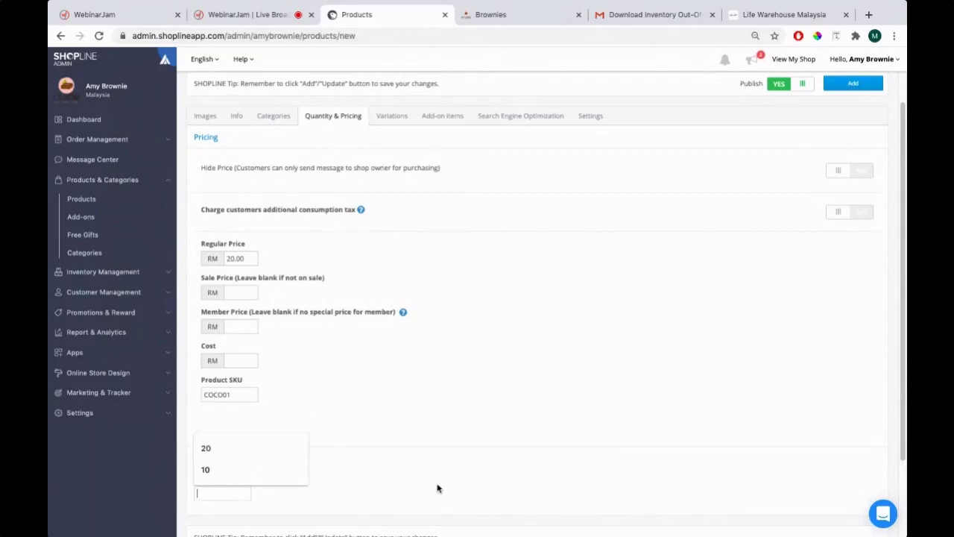
{"action": "left_click", "coordinate": [248, 461]}
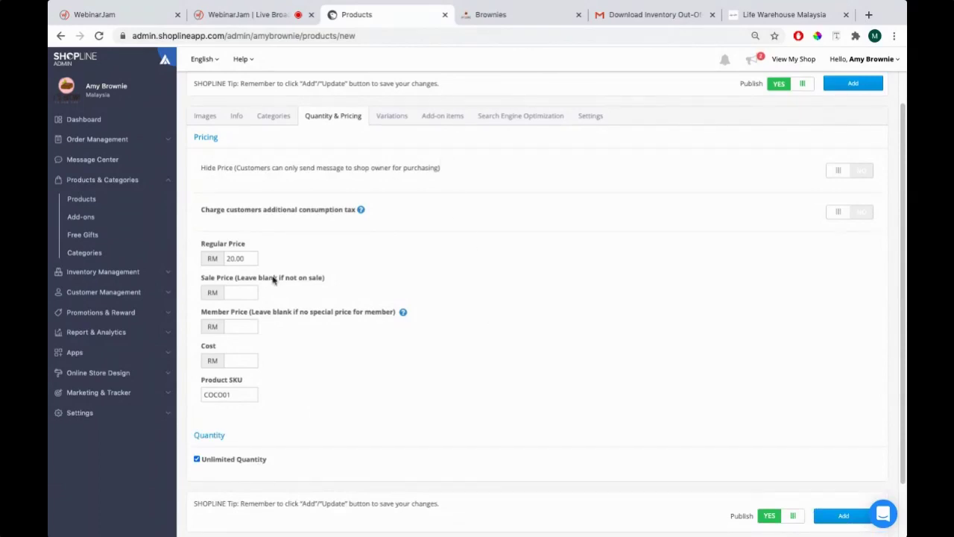
{"action": "left_click", "coordinate": [258, 461]}
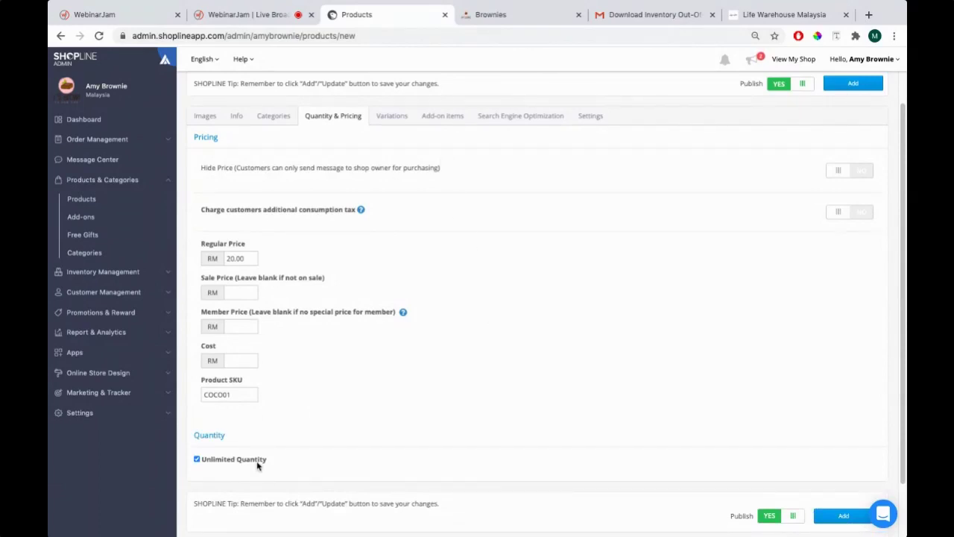
{"action": "left_click", "coordinate": [392, 119]}
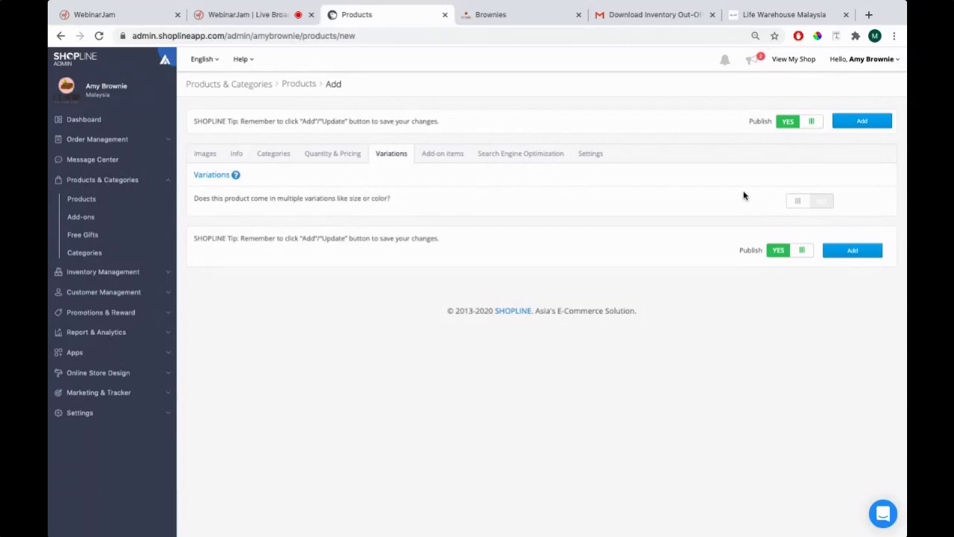
Turn multiple variations to YES, leaving the type on Color, and switch to Finder
{"action": "left_click", "coordinate": [798, 200]}
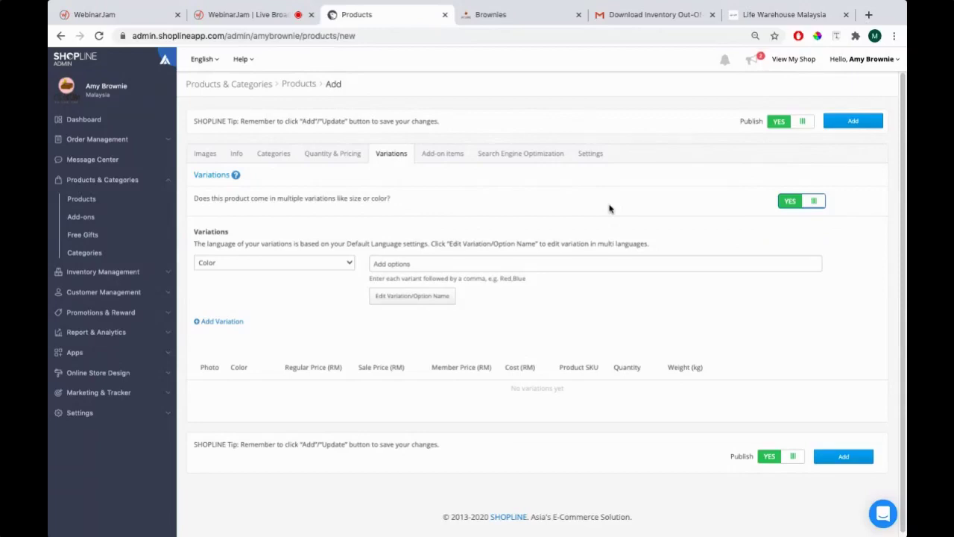
{"action": "left_click", "coordinate": [332, 263]}
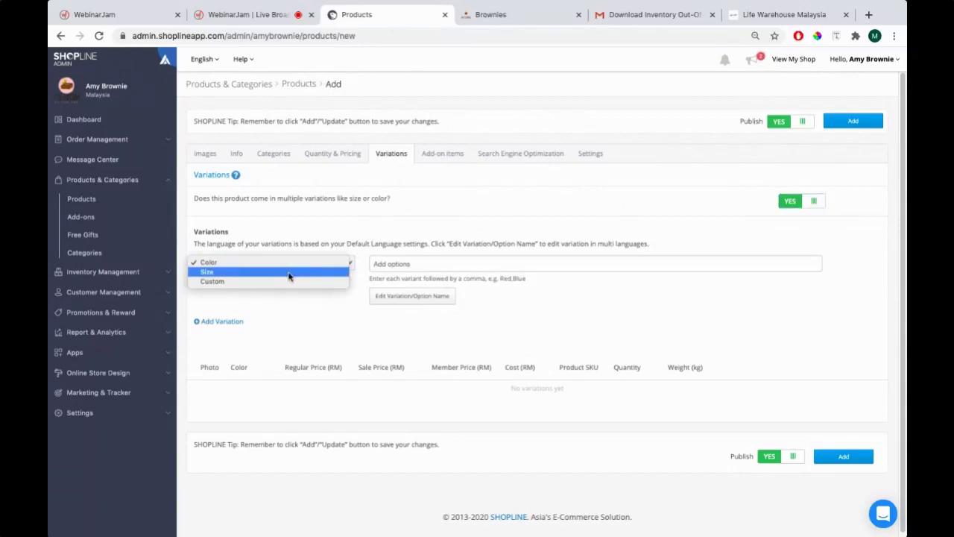
{"action": "left_click", "coordinate": [318, 233]}
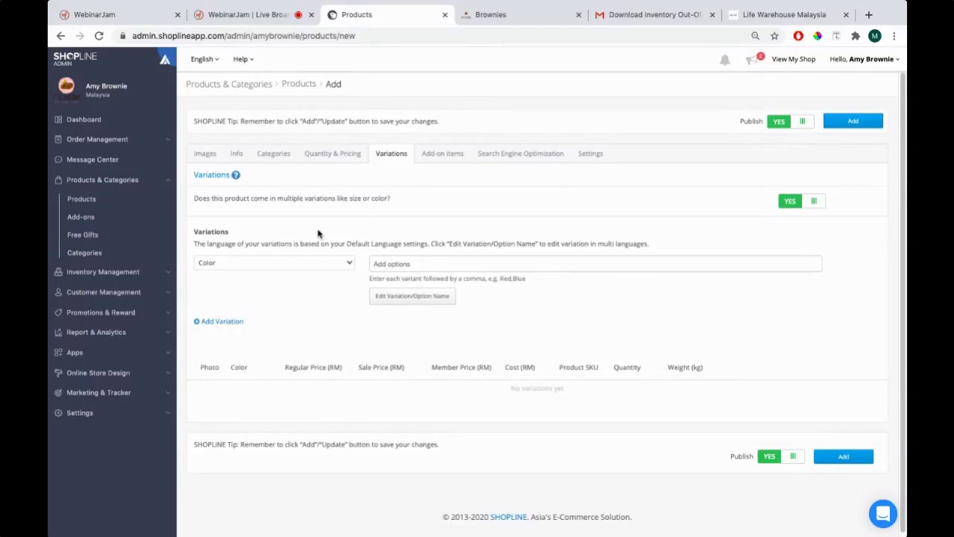
{"action": "key", "text": "super+Tab"}
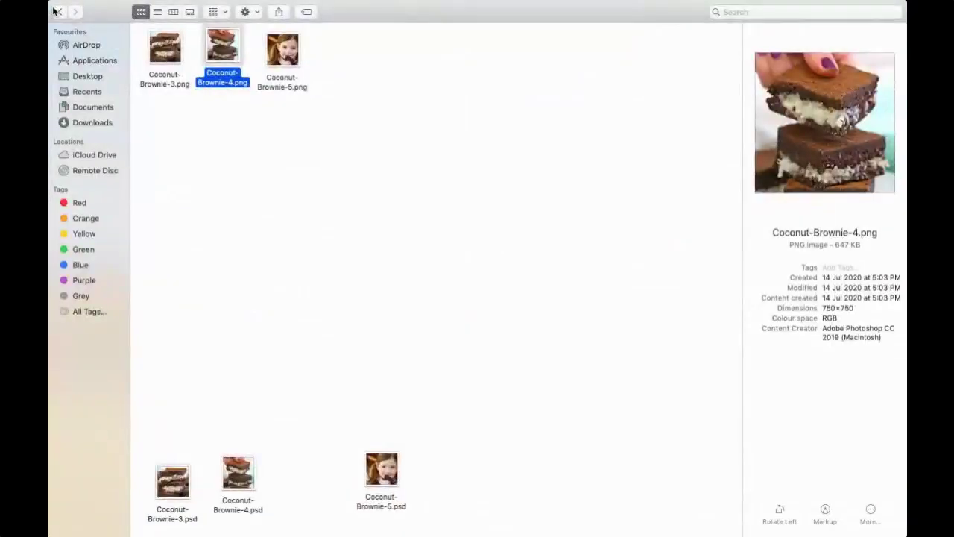
Go to Product Management > Variation in Finder and open its PNG screenshot
{"action": "left_click", "coordinate": [57, 12]}
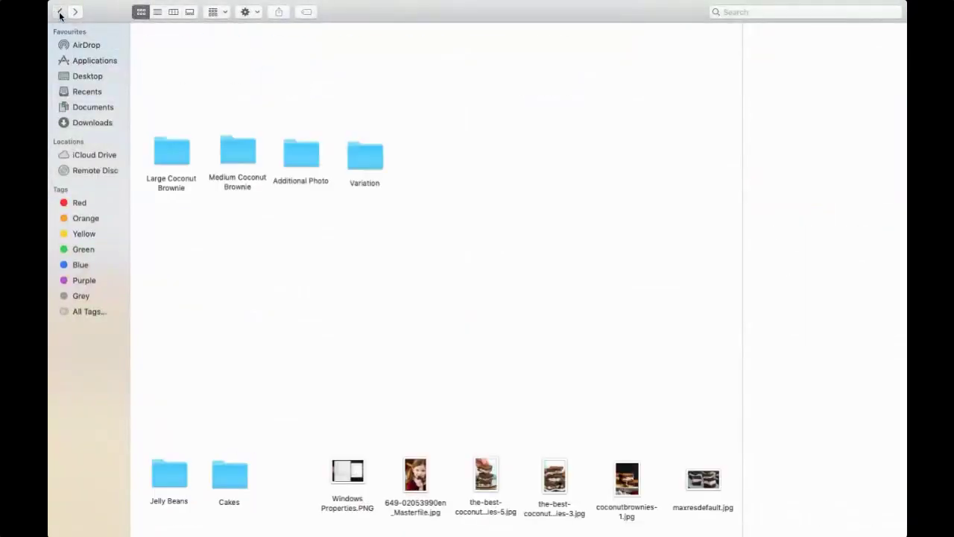
{"action": "left_click", "coordinate": [59, 13]}
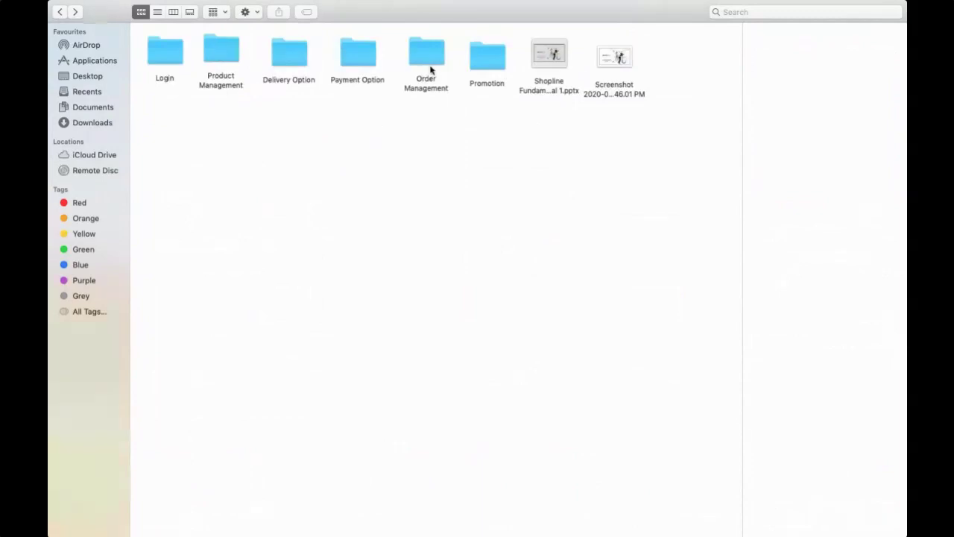
{"action": "double_click", "coordinate": [234, 56]}
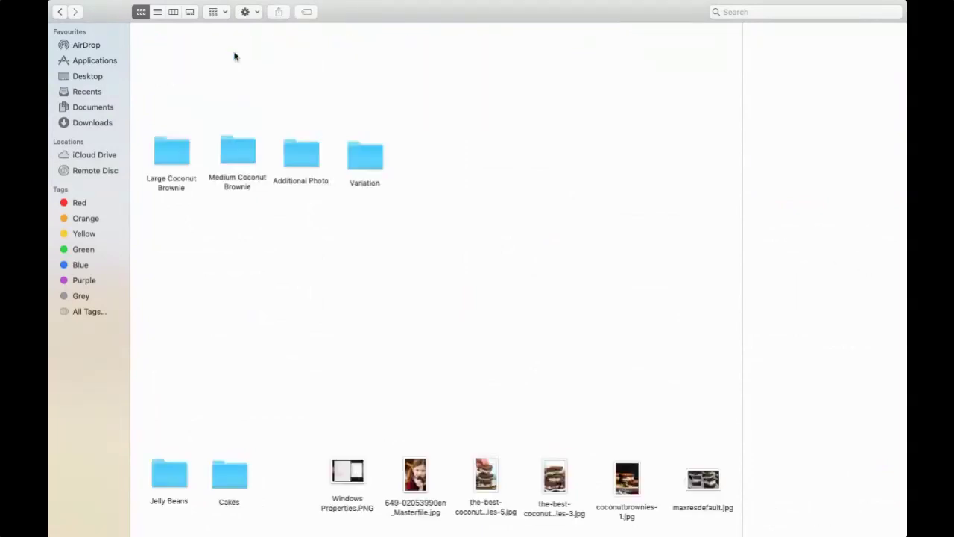
{"action": "double_click", "coordinate": [364, 157]}
{"action": "left_click", "coordinate": [157, 52]}
{"action": "double_click", "coordinate": [157, 56]}
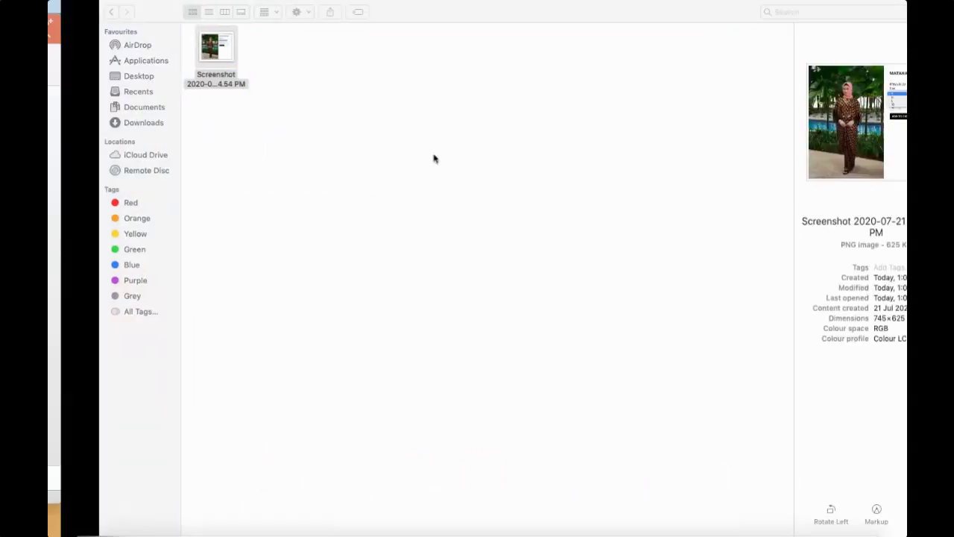
View the S, M, L, XL sample screenshot full screen, then return to SHOPLINE Admin
{"action": "left_click", "coordinate": [94, 36]}
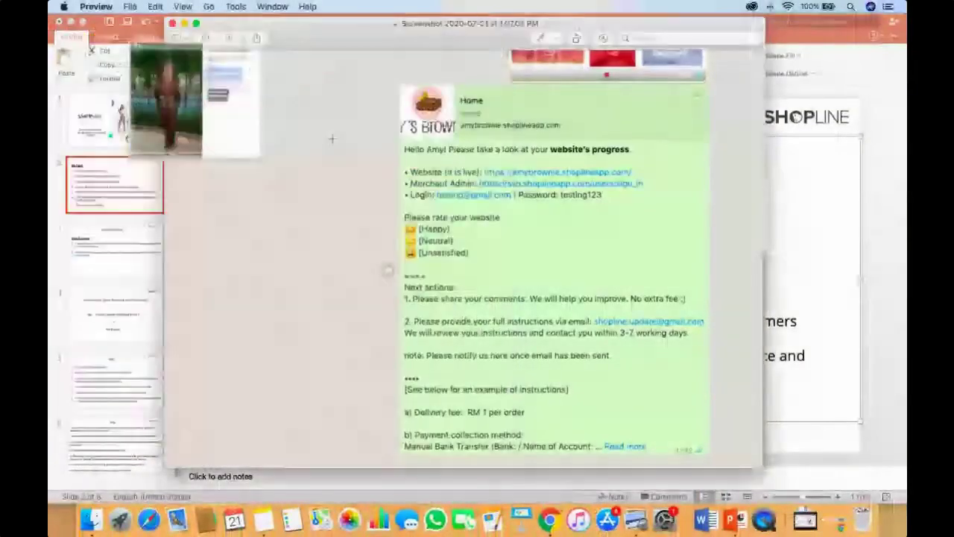
{"action": "key", "text": "super+Tab"}
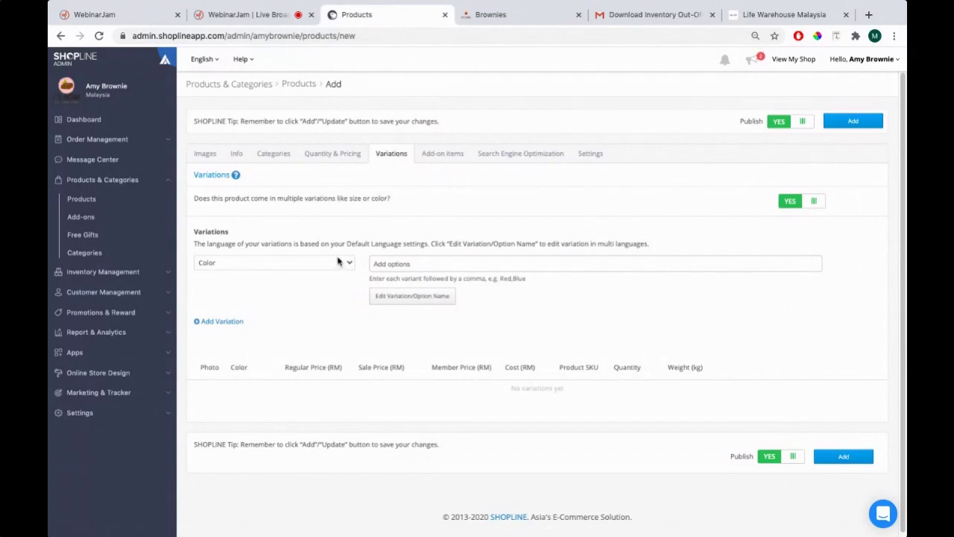
Change the variation type to Size and add Medium and Large as options
{"action": "left_click", "coordinate": [337, 261]}
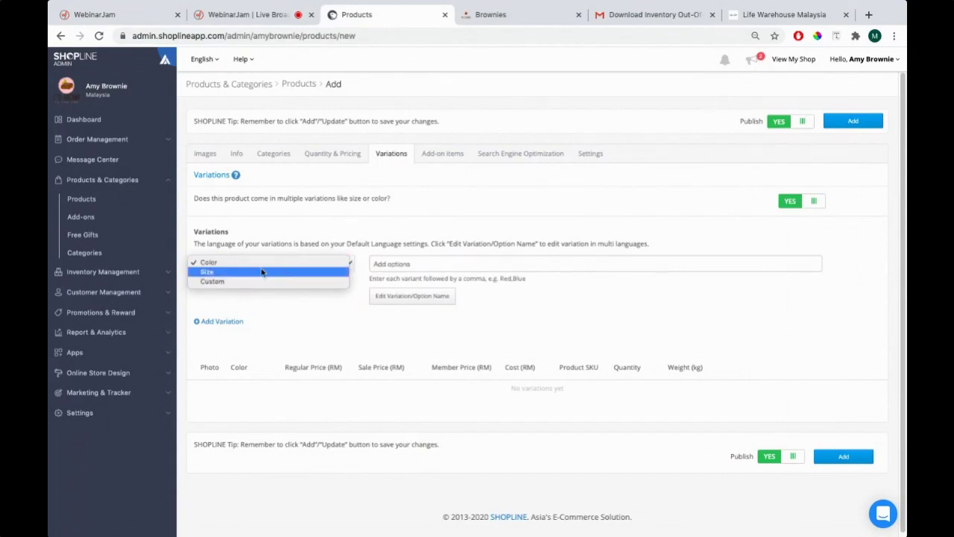
{"action": "left_click", "coordinate": [208, 274]}
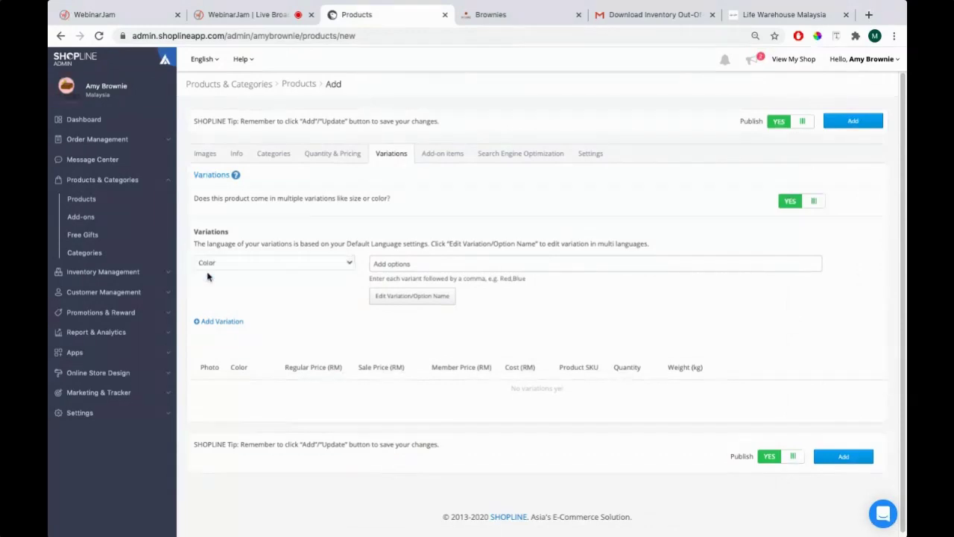
{"action": "left_click", "coordinate": [411, 264]}
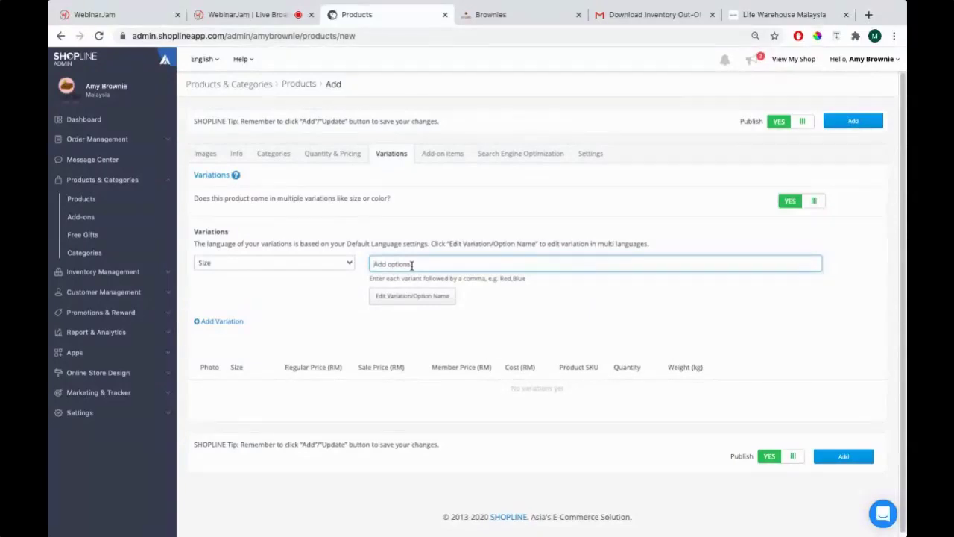
{"action": "type", "text": "Medium"}
{"action": "key", "text": "Return"}
{"action": "type", "text": "Large"}
{"action": "key", "text": "Return"}
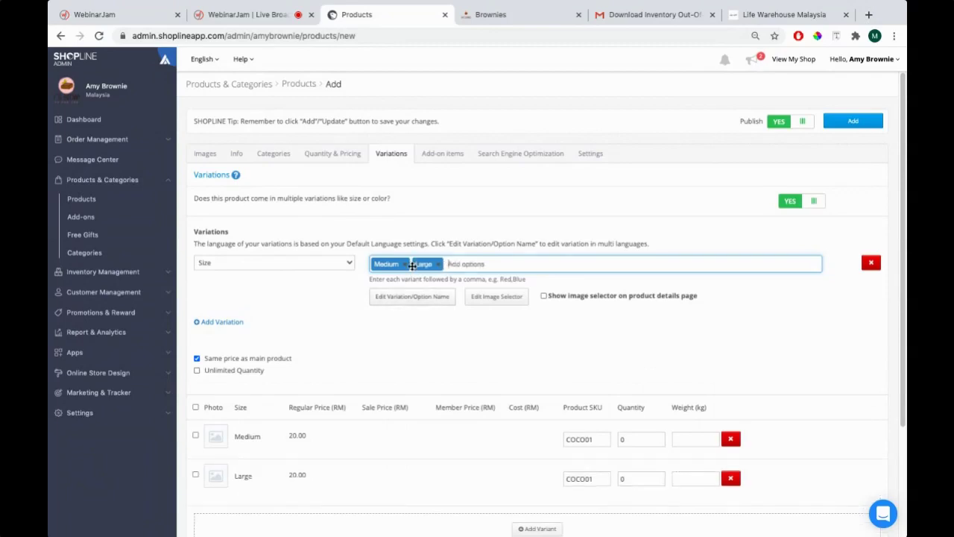
{"action": "scroll", "coordinate": [313, 324], "scroll_direction": "down", "scroll_amount": 1}
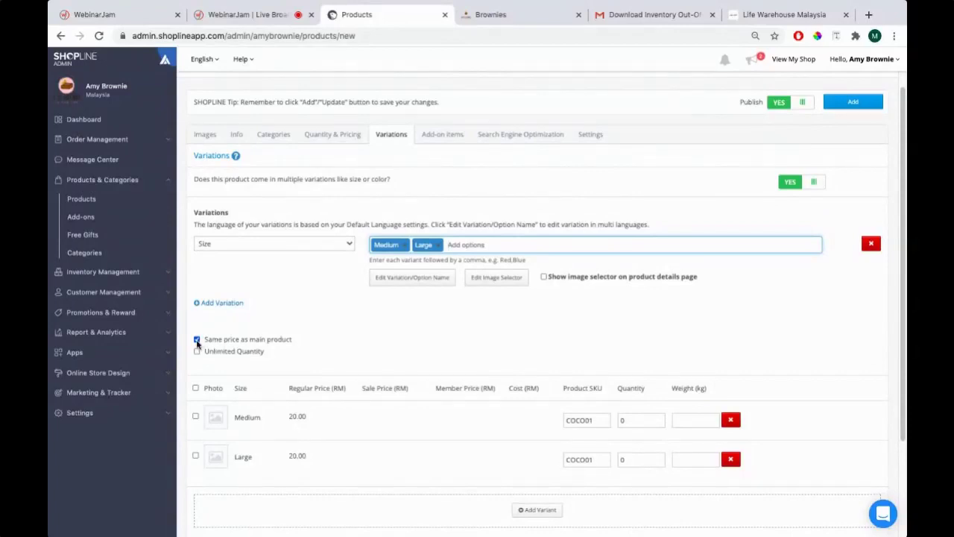
Uncheck Same price as main product, keep stock limited, and open Medium's variant image picker
{"action": "left_click", "coordinate": [197, 340]}
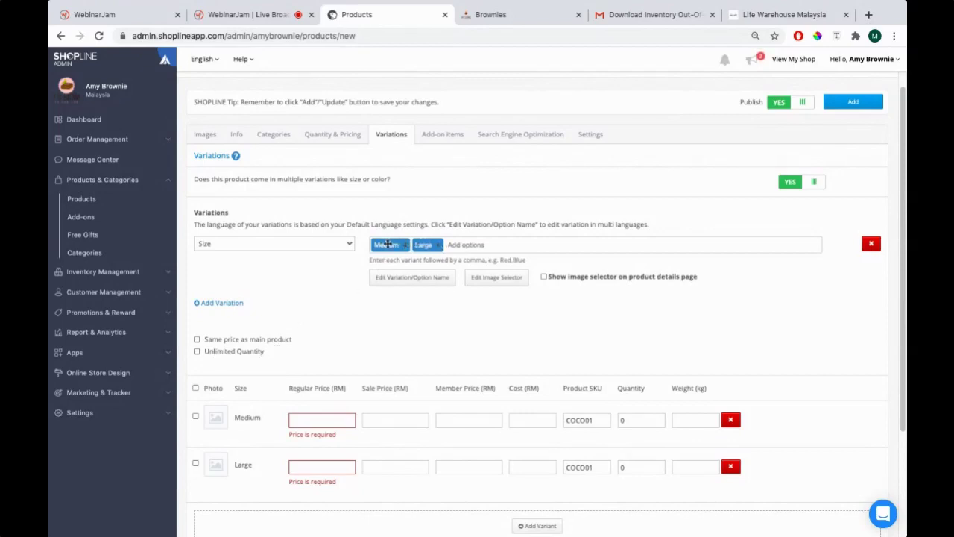
{"action": "left_click", "coordinate": [199, 354]}
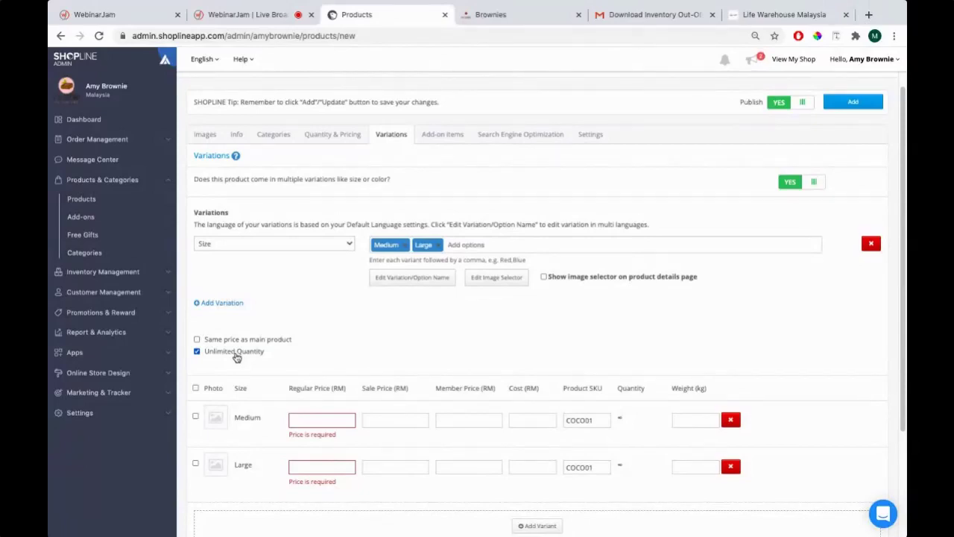
{"action": "left_click", "coordinate": [200, 351]}
{"action": "scroll", "coordinate": [469, 357], "scroll_direction": "down", "scroll_amount": 3}
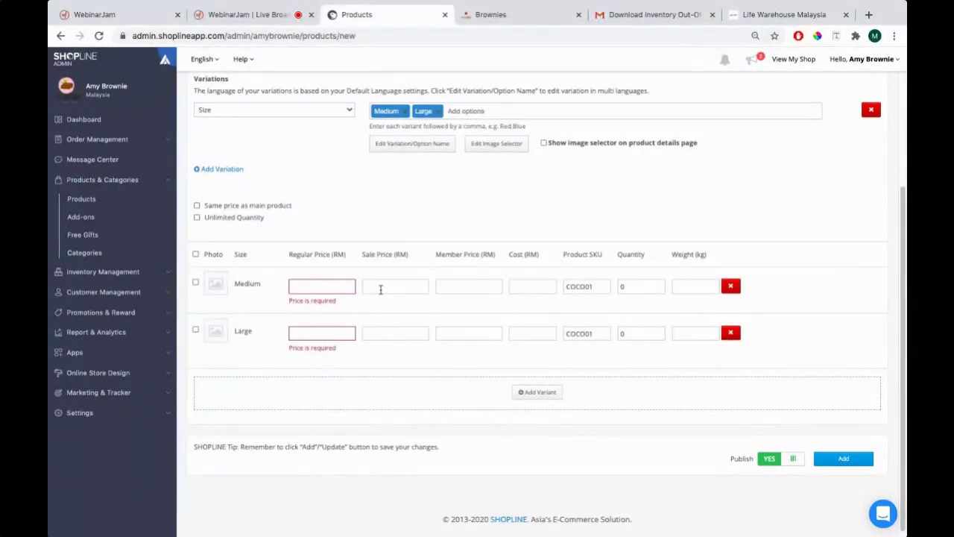
{"action": "left_click", "coordinate": [317, 286]}
{"action": "double_click", "coordinate": [244, 283]}
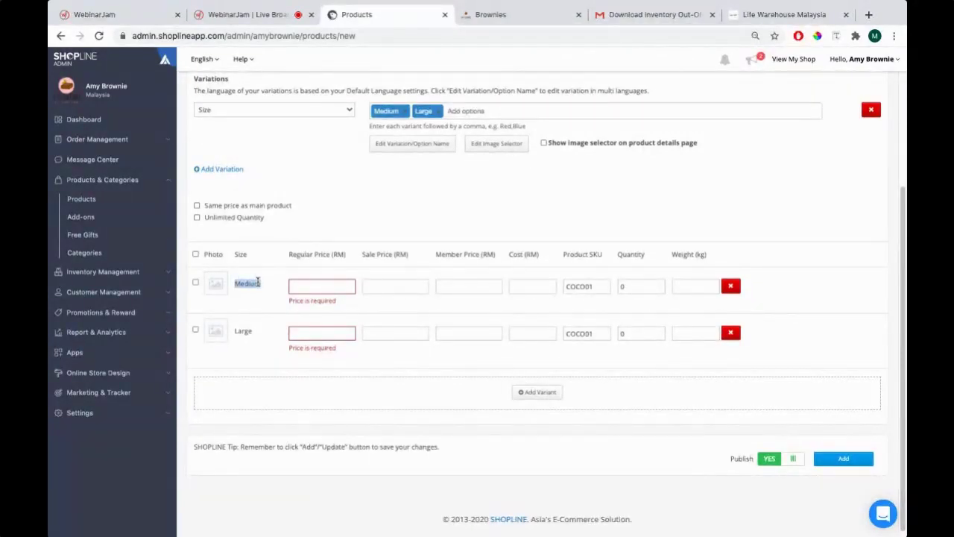
{"action": "left_click", "coordinate": [216, 288]}
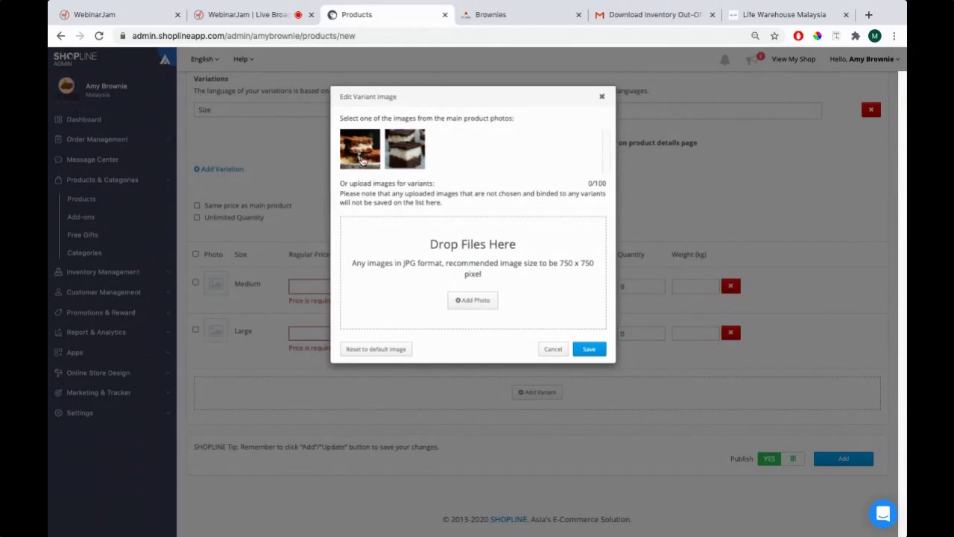
Assign the first product photo to Medium and the stacked-brownie second photo to Large
{"action": "left_click", "coordinate": [362, 155]}
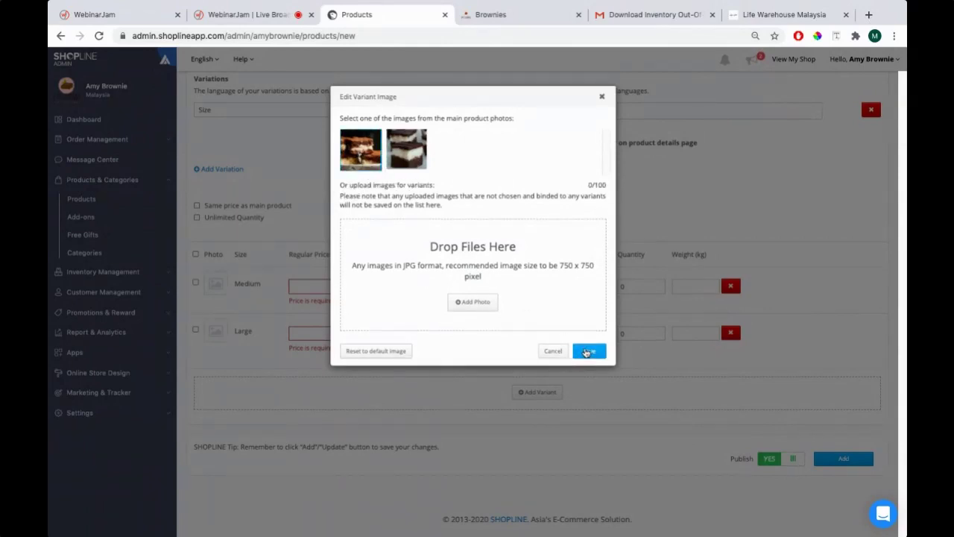
{"action": "left_click", "coordinate": [587, 350]}
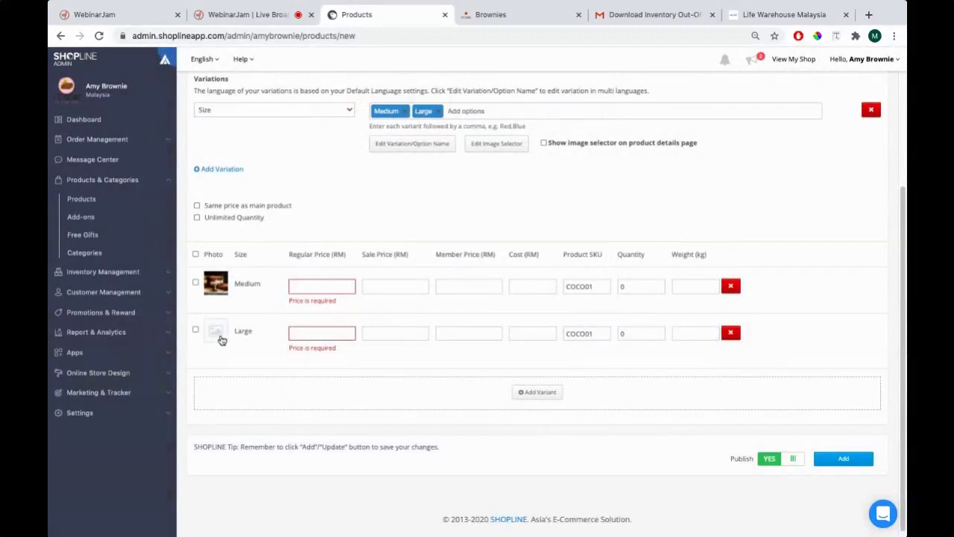
{"action": "left_click", "coordinate": [217, 333]}
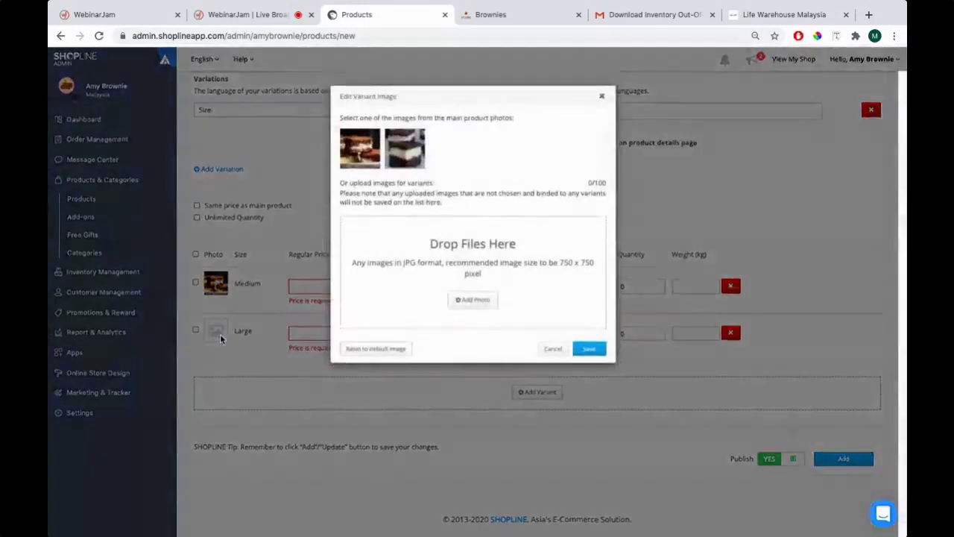
{"action": "left_click", "coordinate": [410, 155]}
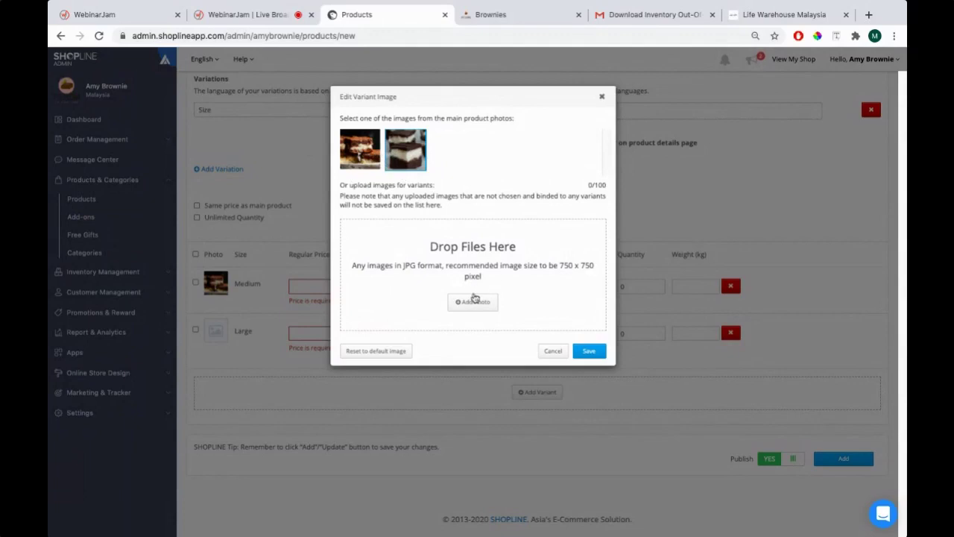
{"action": "left_click", "coordinate": [459, 303]}
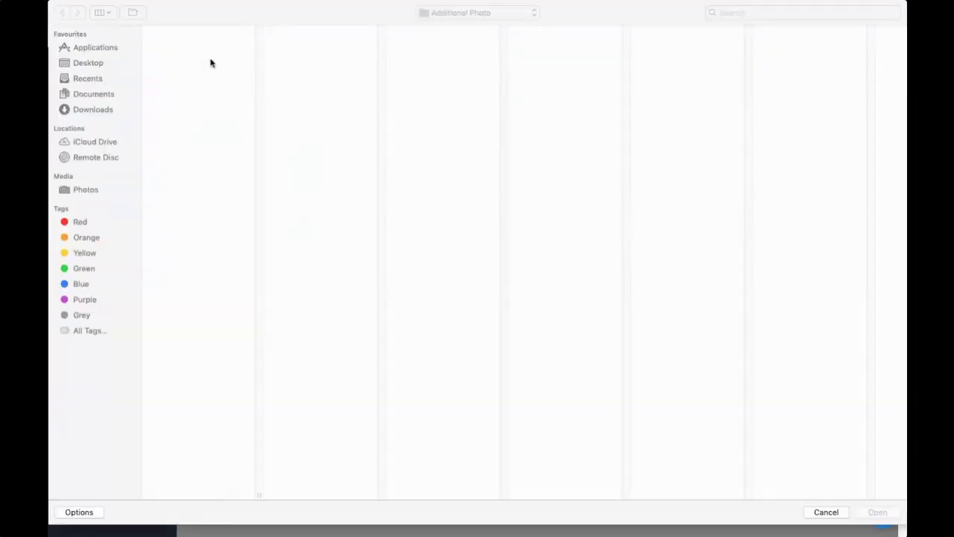
{"action": "left_click", "coordinate": [826, 512]}
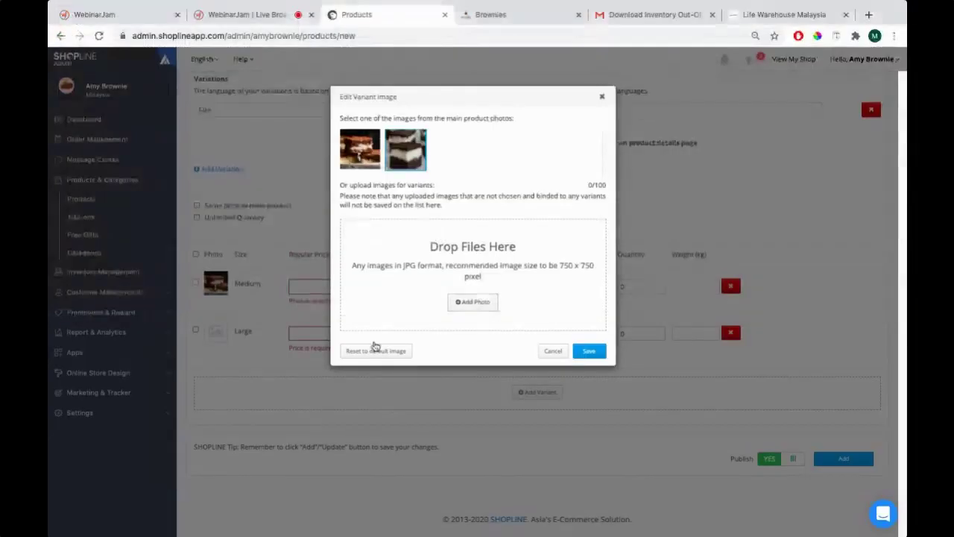
{"action": "key", "text": "super+Tab"}
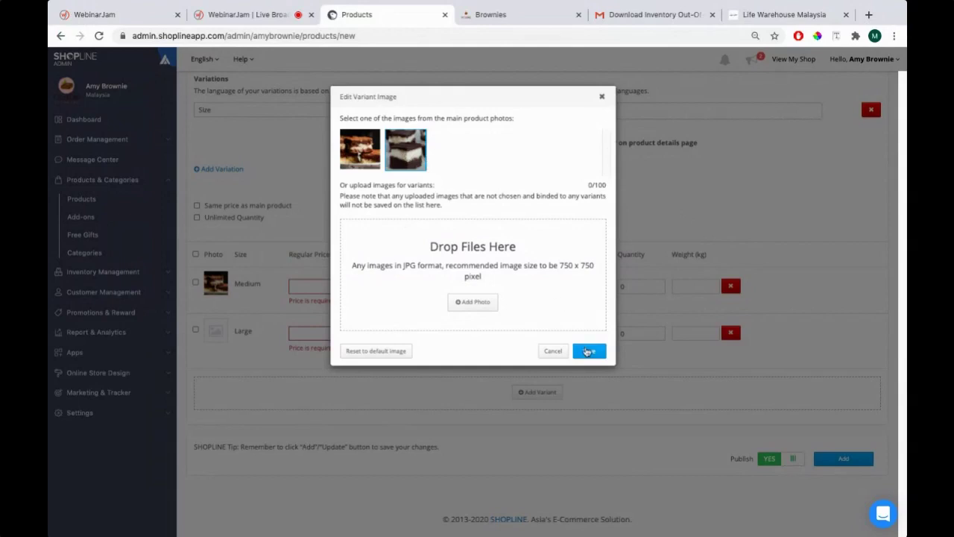
{"action": "left_click", "coordinate": [588, 350]}
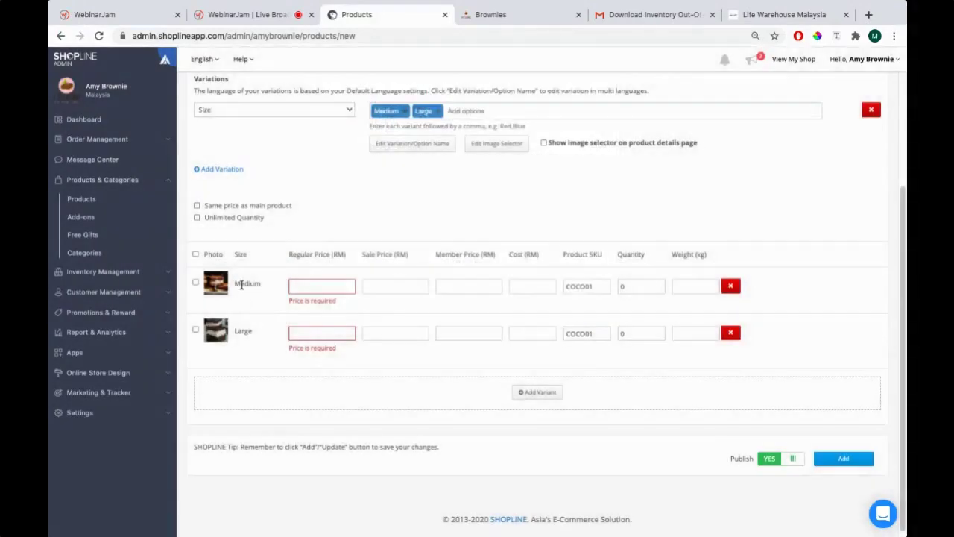
Enter a 20.00 regular price for the Medium size
{"action": "left_click_drag", "start_coordinate": [238, 287], "coordinate": [262, 289]}
{"action": "left_click", "coordinate": [325, 285]}
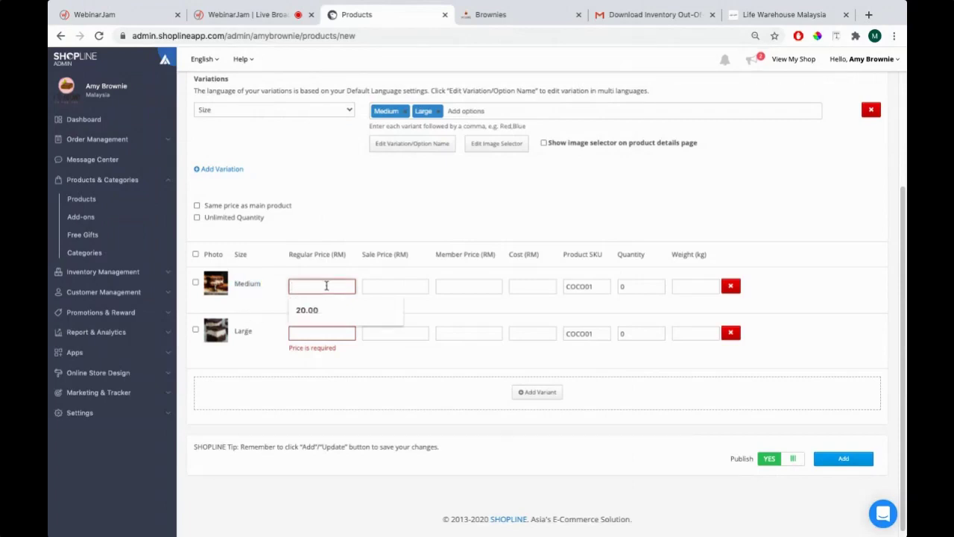
{"action": "type", "text": "20.00"}
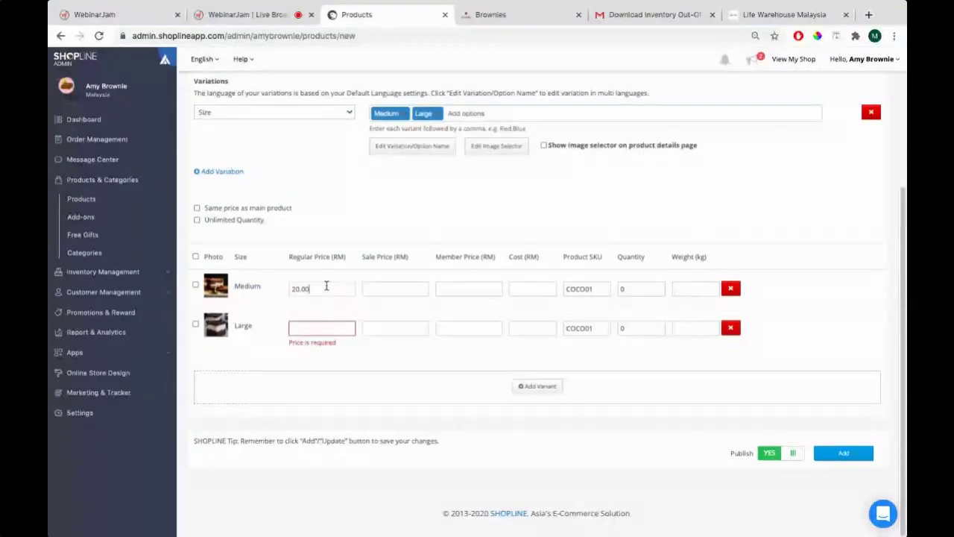
{"action": "left_click", "coordinate": [447, 289]}
{"action": "left_click", "coordinate": [515, 288]}
Give Medium the SKU COCO01M, quantity 20 and weight 1 kg
{"action": "left_click", "coordinate": [597, 287]}
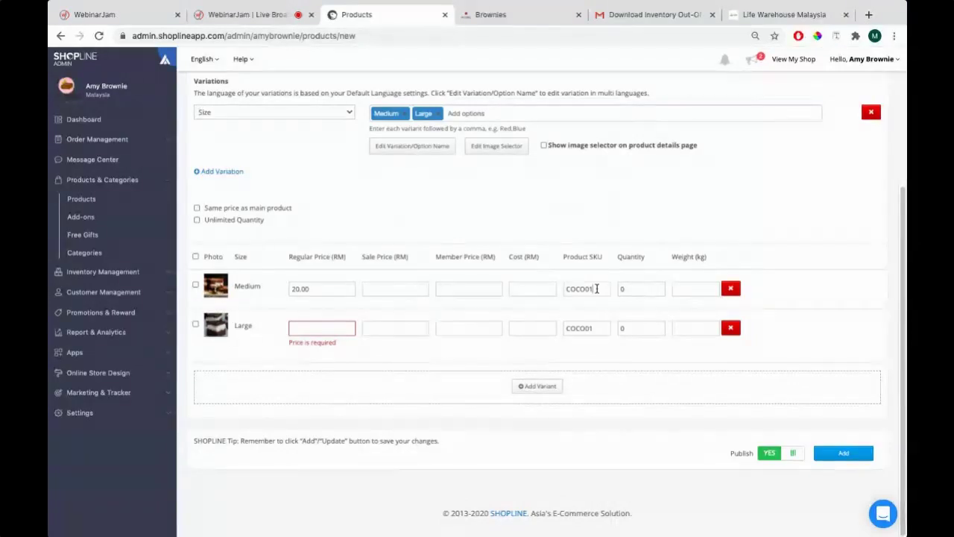
{"action": "type", "text": "M"}
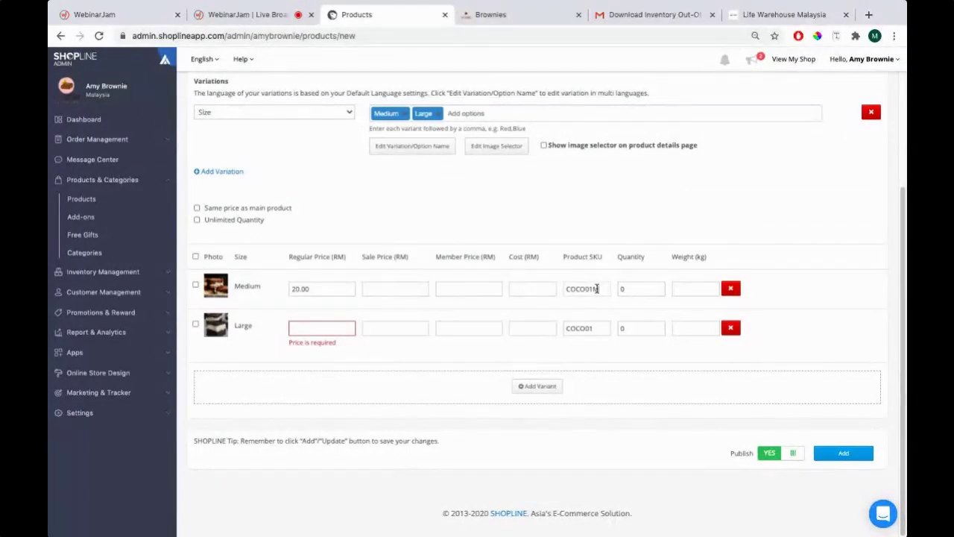
{"action": "left_click", "coordinate": [657, 289]}
{"action": "left_click_drag", "start_coordinate": [657, 289], "coordinate": [618, 286]}
{"action": "type", "text": "20"}
{"action": "left_click", "coordinate": [700, 290]}
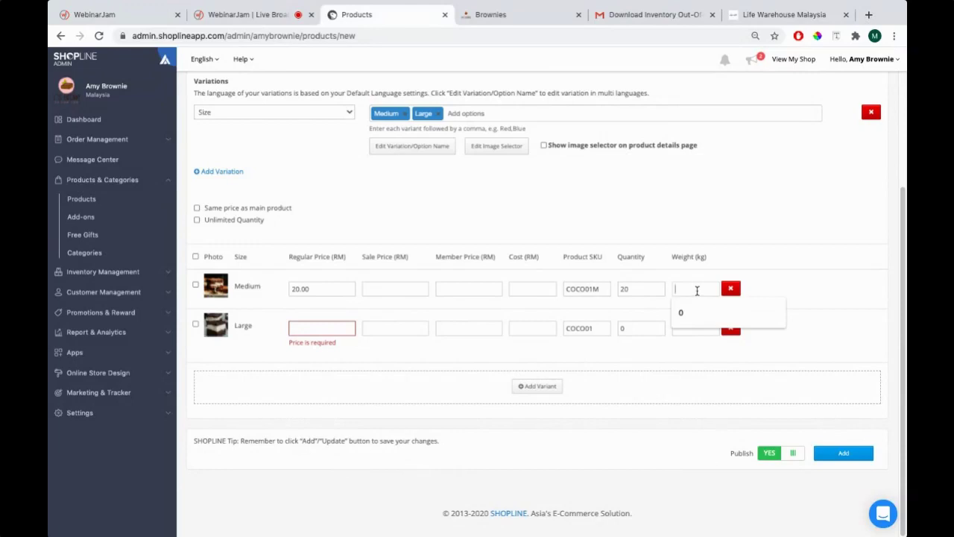
{"action": "type", "text": "1."}
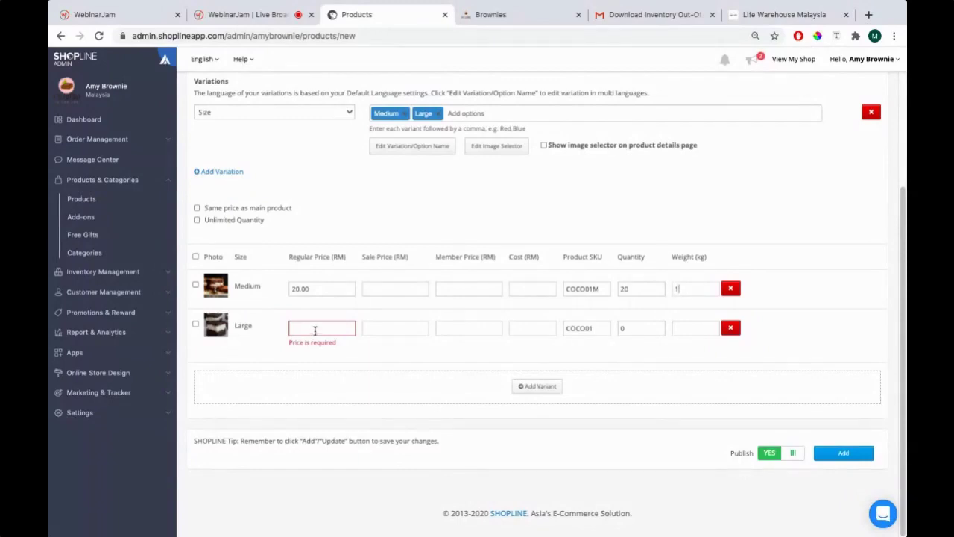
Give Large price 25.00, SKU COCO01L, quantity 30 and weight 1.5 kg, then view Add-on Items
{"action": "left_click", "coordinate": [312, 330]}
{"action": "type", "text": "25.00"}
{"action": "key", "text": "Tab"}
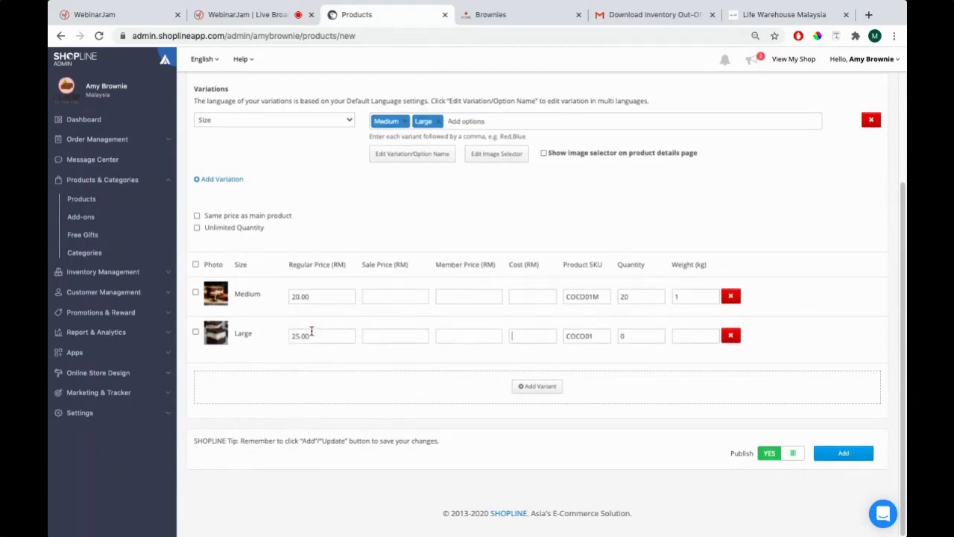
{"action": "key", "text": "Tab"}
{"action": "left_click", "coordinate": [311, 331]}
{"action": "type", "text": "30"}
{"action": "type", "text": "5"}
{"action": "scroll", "coordinate": [341, 319], "scroll_direction": "up", "scroll_amount": 2}
{"action": "scroll", "coordinate": [341, 313], "scroll_direction": "down", "scroll_amount": 1}
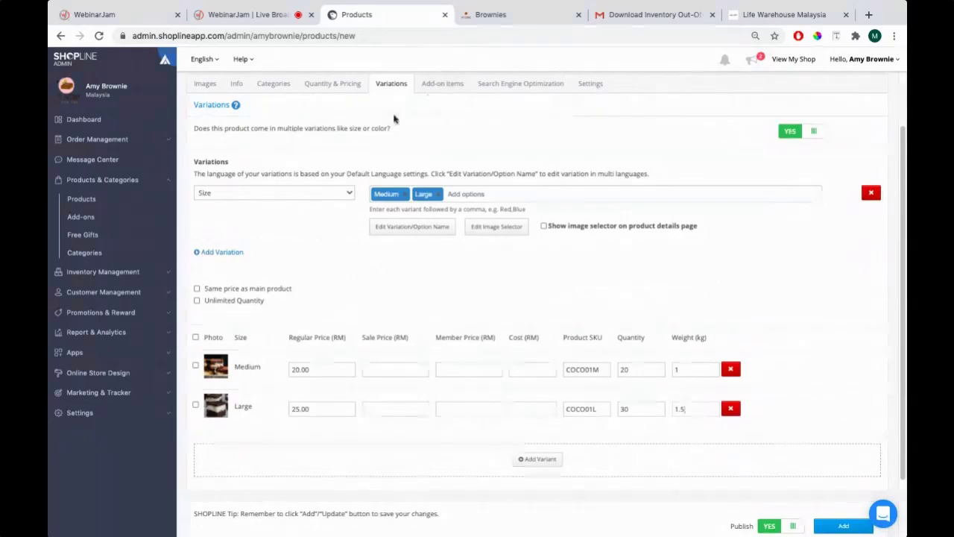
{"action": "left_click", "coordinate": [431, 87]}
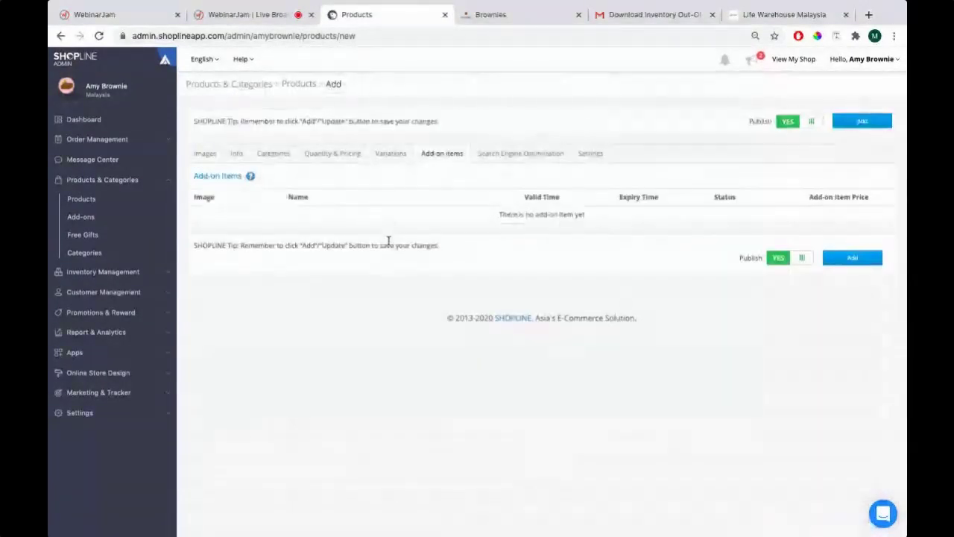
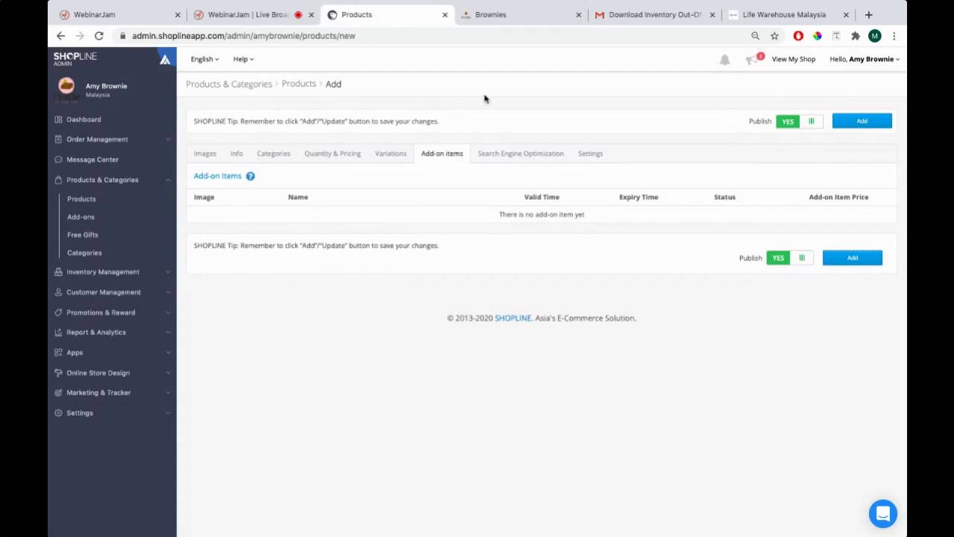
Show the Coconut Brownie's SEO section, prefilled with title 'Coconut Brownie' and URL 'coconut-brownie'
{"action": "left_click", "coordinate": [488, 160]}
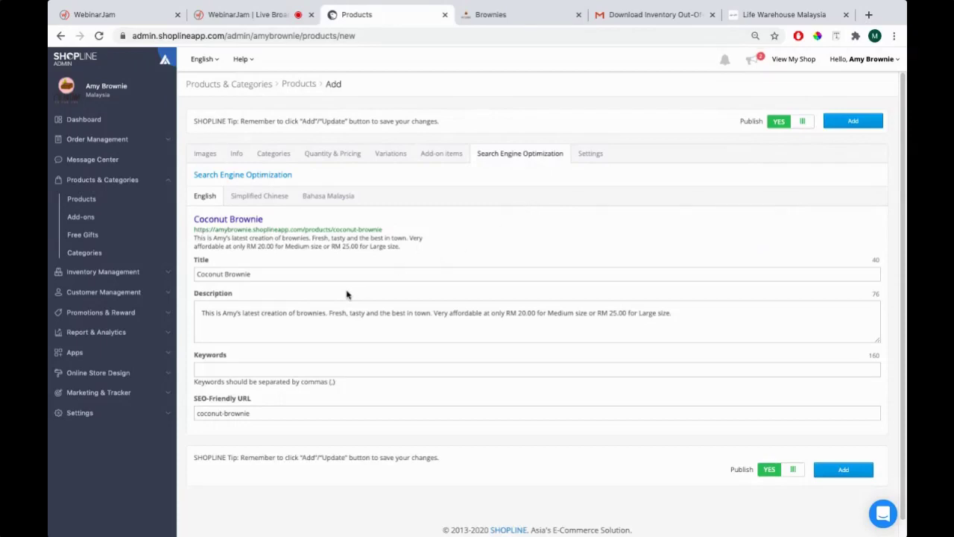
{"action": "left_click_drag", "start_coordinate": [277, 274], "coordinate": [207, 270]}
{"action": "left_click", "coordinate": [329, 369]}
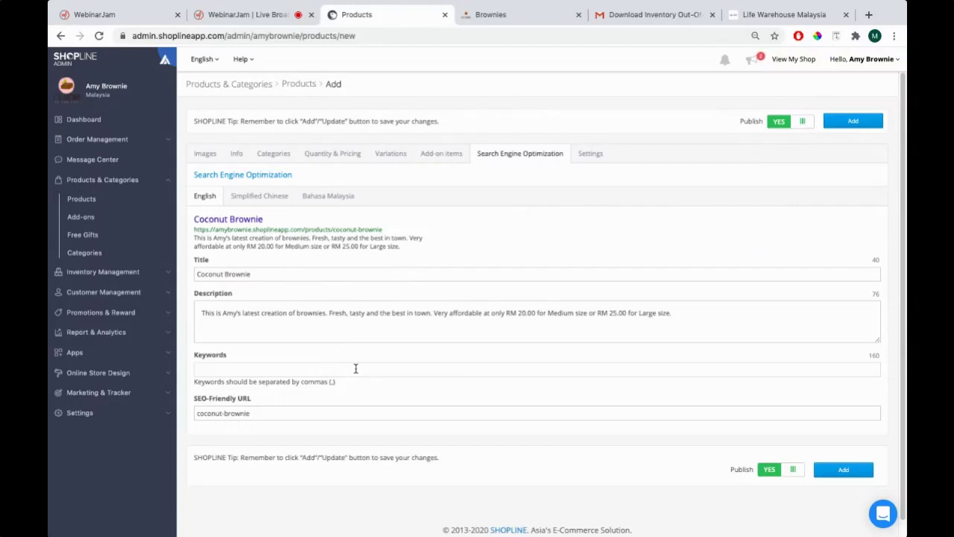
{"action": "key", "text": "super+Tab"}
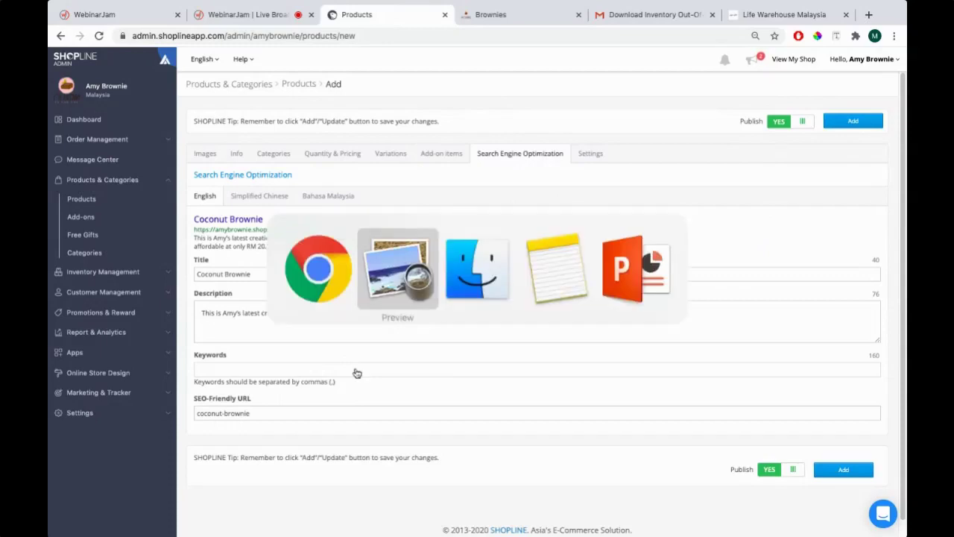
In PowerPoint, go to slide 4 and highlight the 'Yes – Shopline Digital Marketing service' line
{"action": "key", "text": "super+Tab"}
{"action": "key", "text": "super+Tab"}
{"action": "key", "text": "super+Tab"}
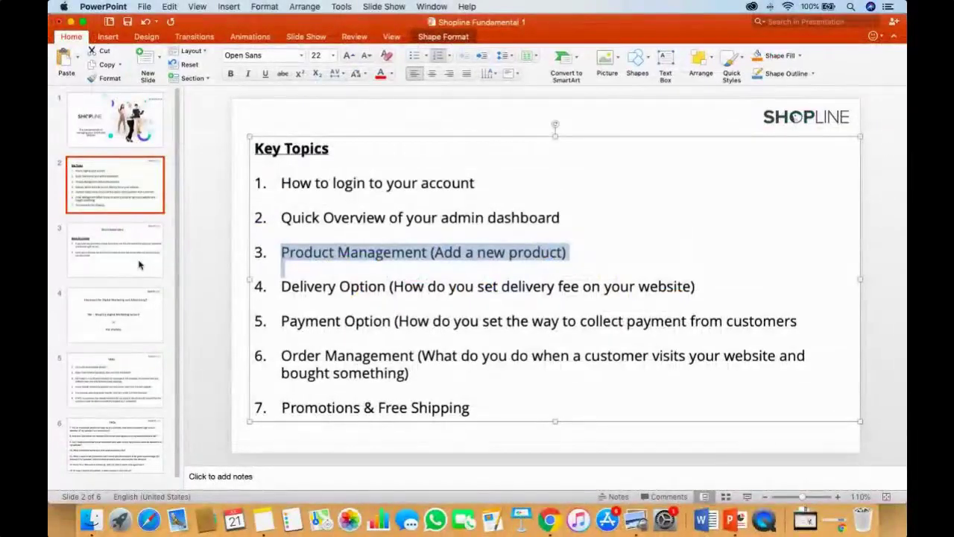
{"action": "left_click", "coordinate": [126, 262]}
{"action": "left_click", "coordinate": [115, 315]}
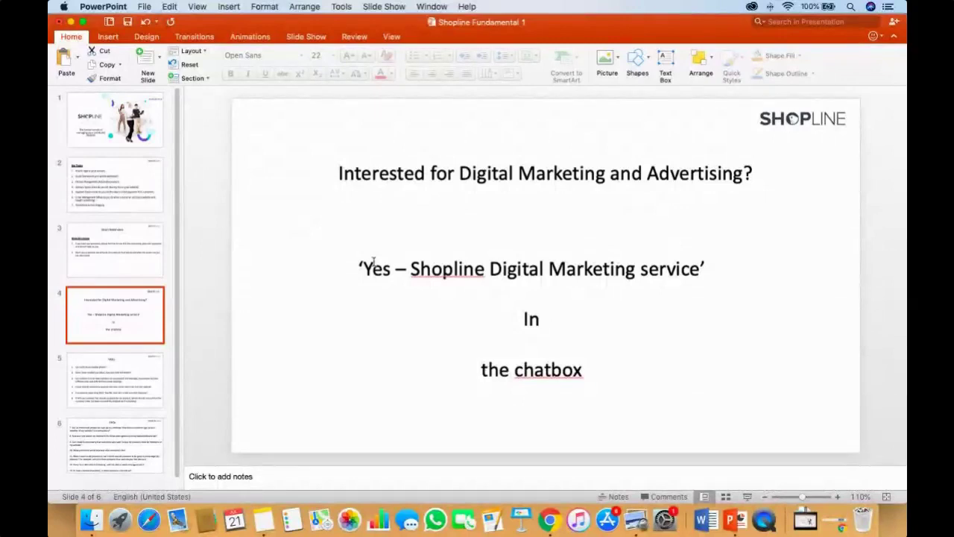
{"action": "left_click_drag", "start_coordinate": [364, 270], "coordinate": [700, 269]}
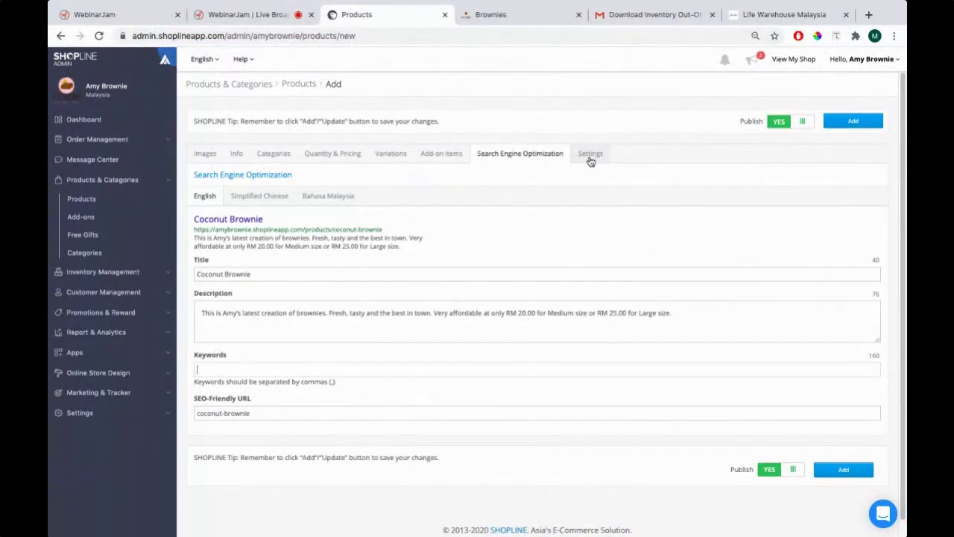
Turn on preorder and enter the English note 'Pre-order now! Our Coconut Brownie is available by 1st of August 2020'
{"action": "left_click", "coordinate": [588, 156]}
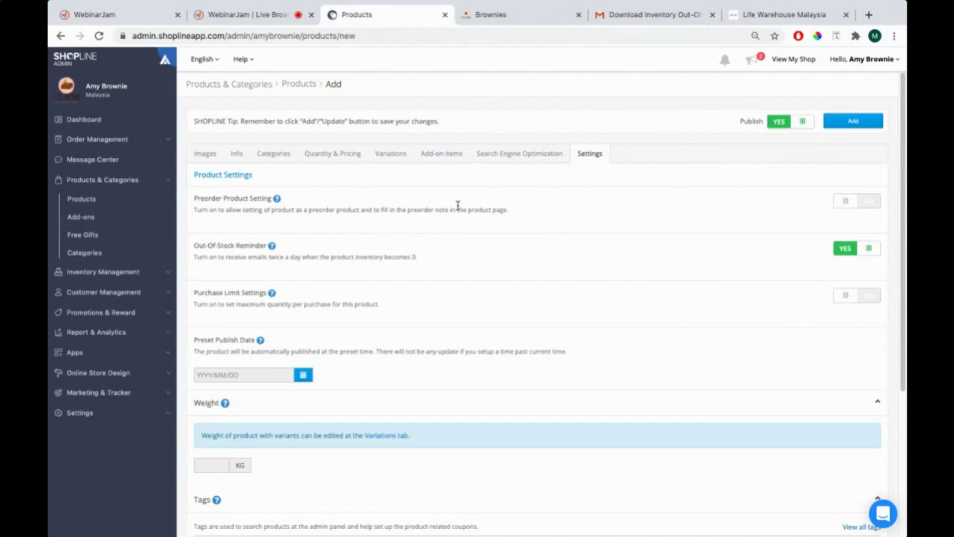
{"action": "left_click", "coordinate": [862, 205]}
{"action": "left_click", "coordinate": [382, 247]}
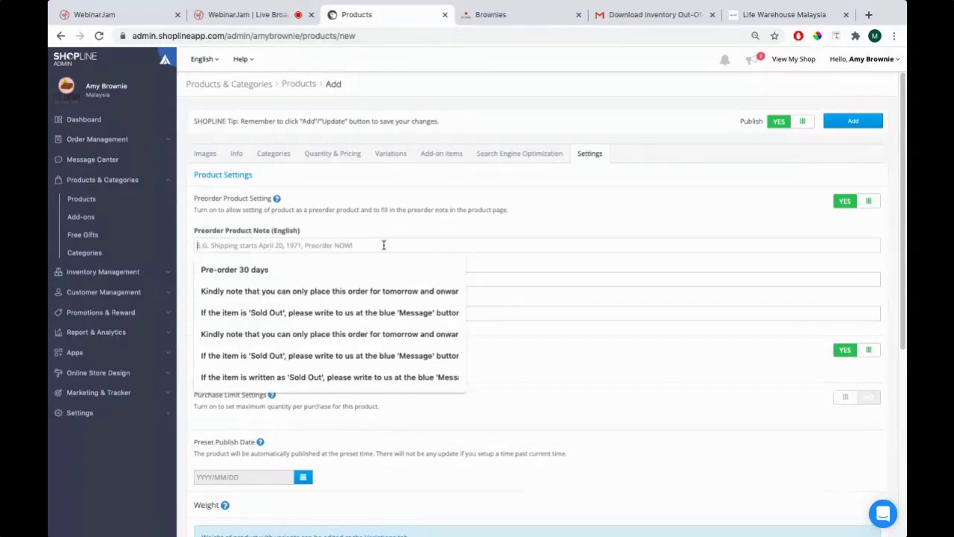
{"action": "type", "text": "Pre-orde"}
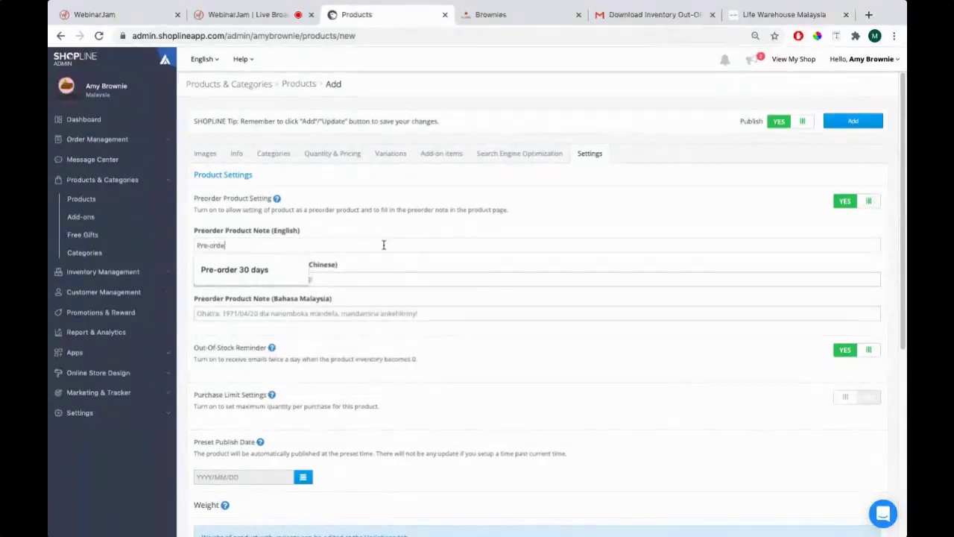
{"action": "type", "text": "r n"}
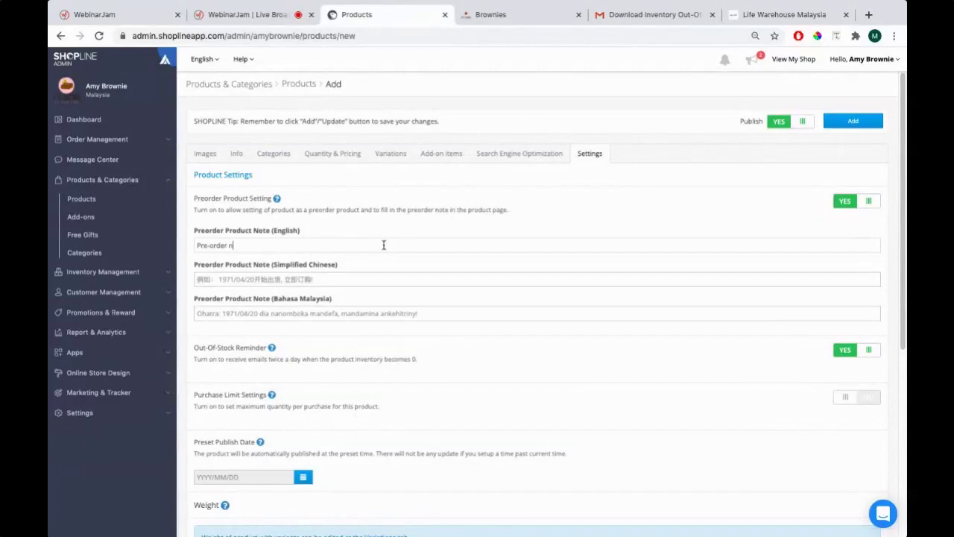
{"action": "type", "text": "ow! Our Coconut Brownie is availa"}
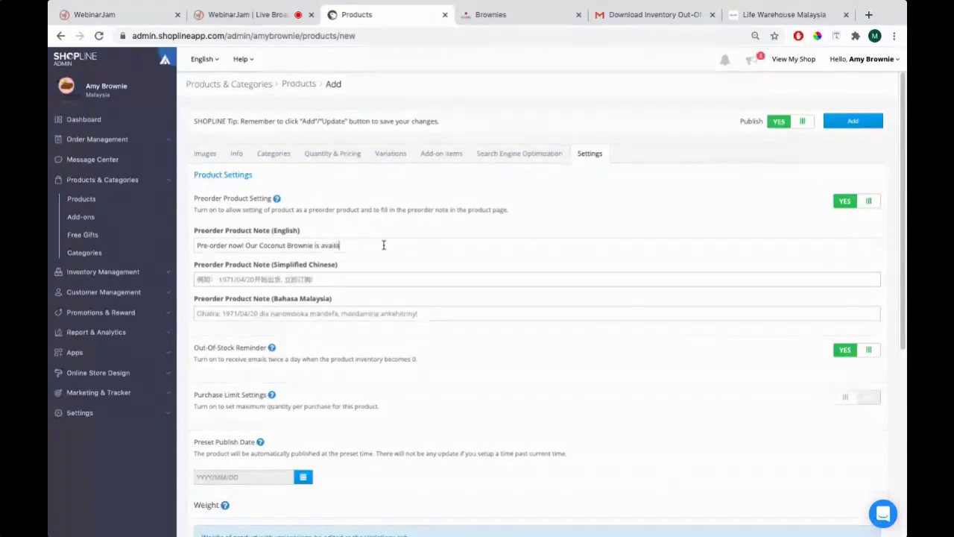
{"action": "type", "text": "ble by"}
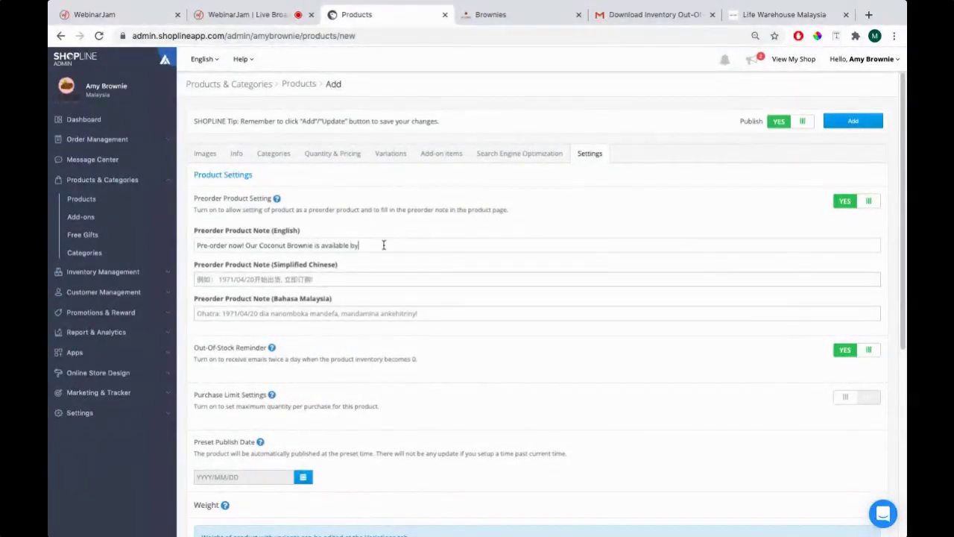
{"action": "type", "text": " 1st of August 20"}
{"action": "key", "text": "BackSpace"}
{"action": "key", "text": "BackSpace"}
{"action": "key", "text": "BackSpace"}
{"action": "key", "text": "BackSpace"}
{"action": "key", "text": "BackSpace"}
{"action": "type", "text": "st 2020"}
{"action": "left_click", "coordinate": [497, 16]}
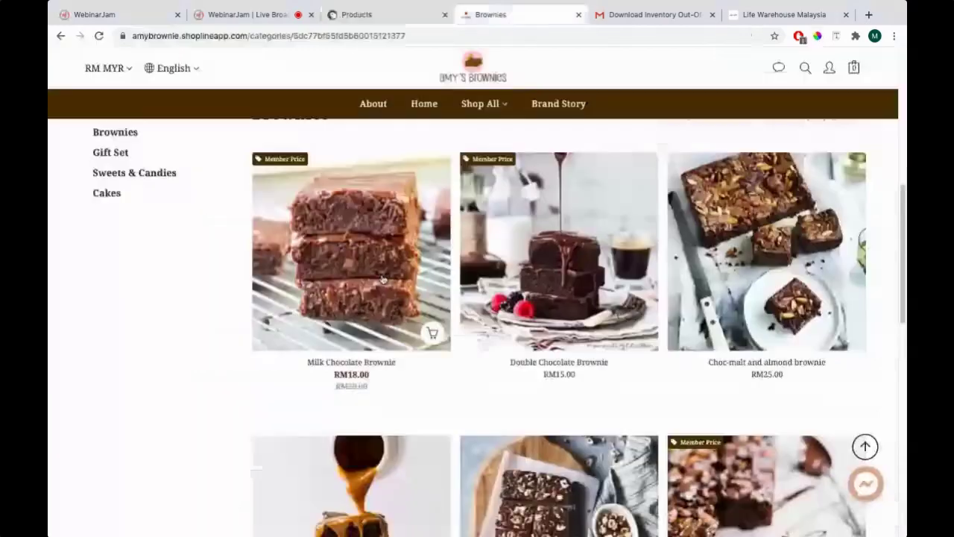
View the Brownies storefront page, then back in the admin form select the English preorder note
{"action": "left_click", "coordinate": [417, 17]}
{"action": "left_click", "coordinate": [466, 17]}
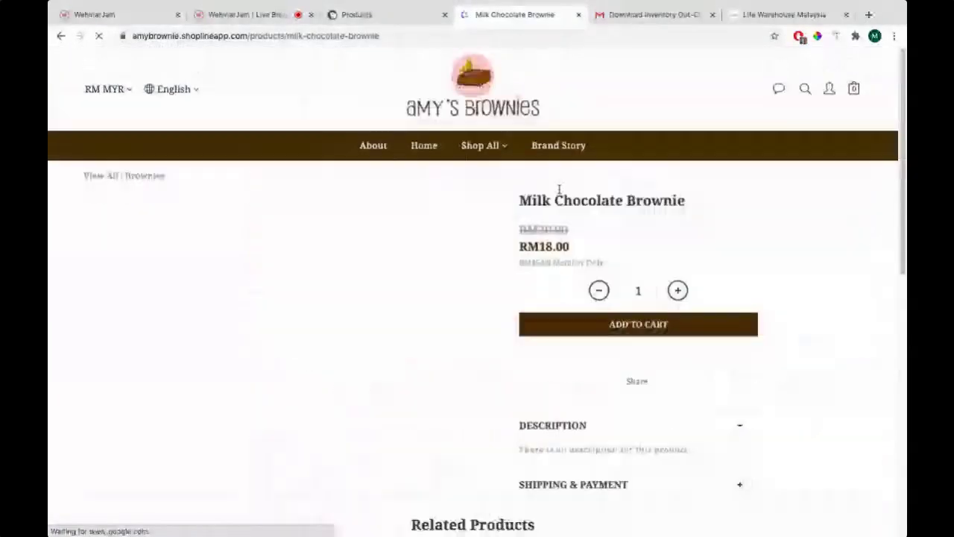
{"action": "left_click", "coordinate": [380, 15]}
{"action": "left_click_drag", "start_coordinate": [436, 248], "coordinate": [196, 246]}
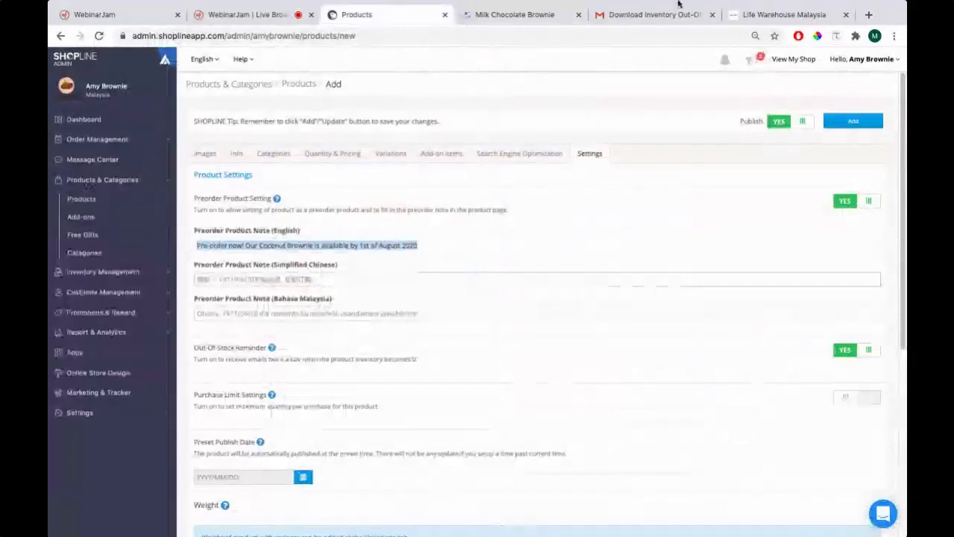
Switch Preorder Product Setting off so the preorder note fields disappear
{"action": "left_click", "coordinate": [196, 245]}
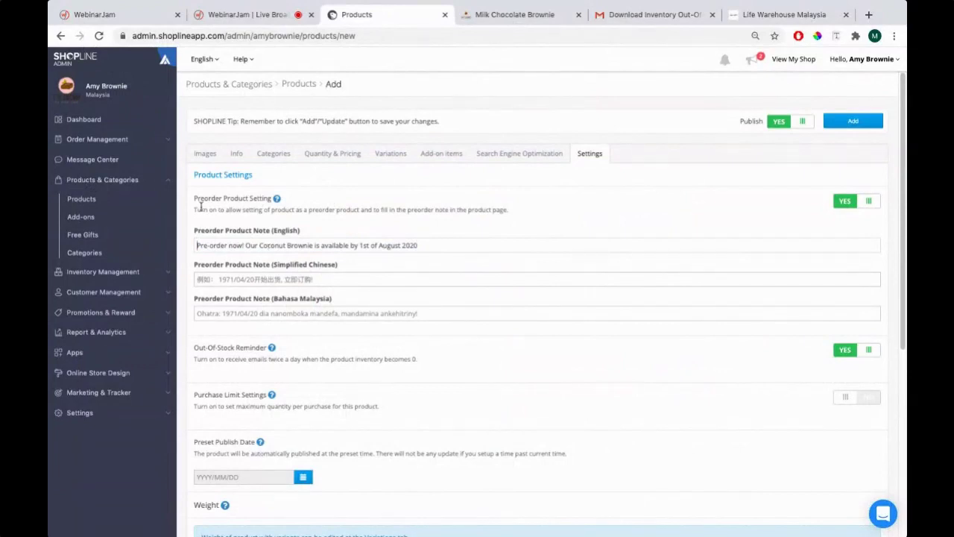
{"action": "left_click_drag", "start_coordinate": [194, 200], "coordinate": [261, 199]}
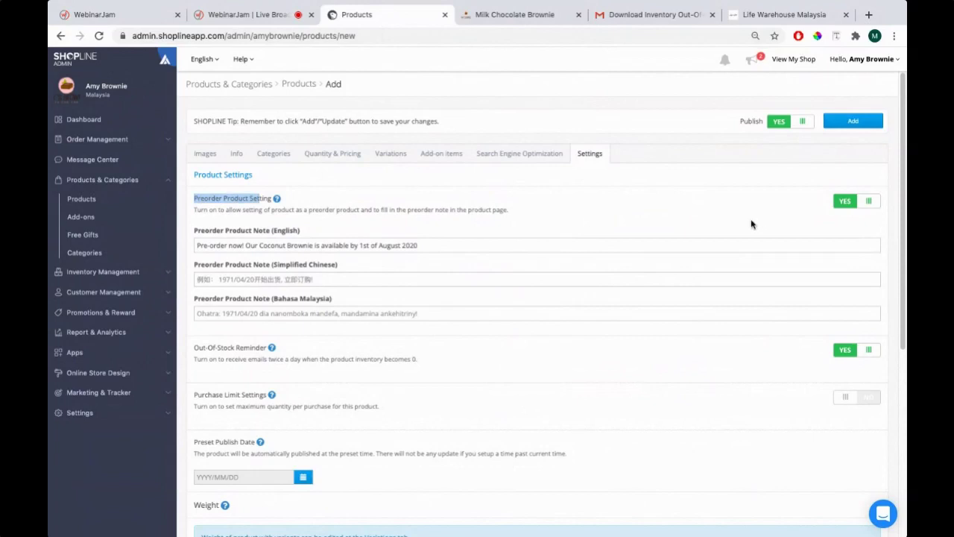
{"action": "left_click", "coordinate": [861, 203]}
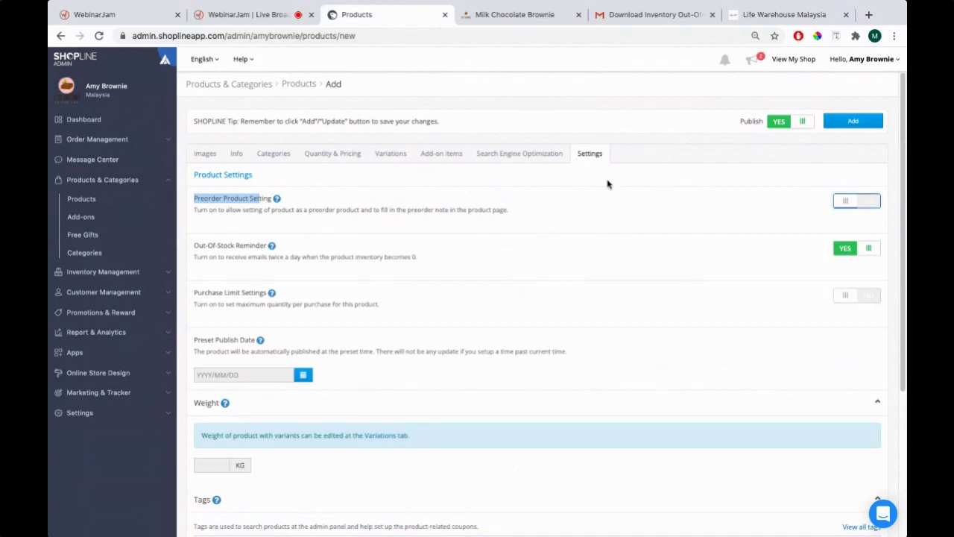
{"action": "left_click", "coordinate": [377, 206]}
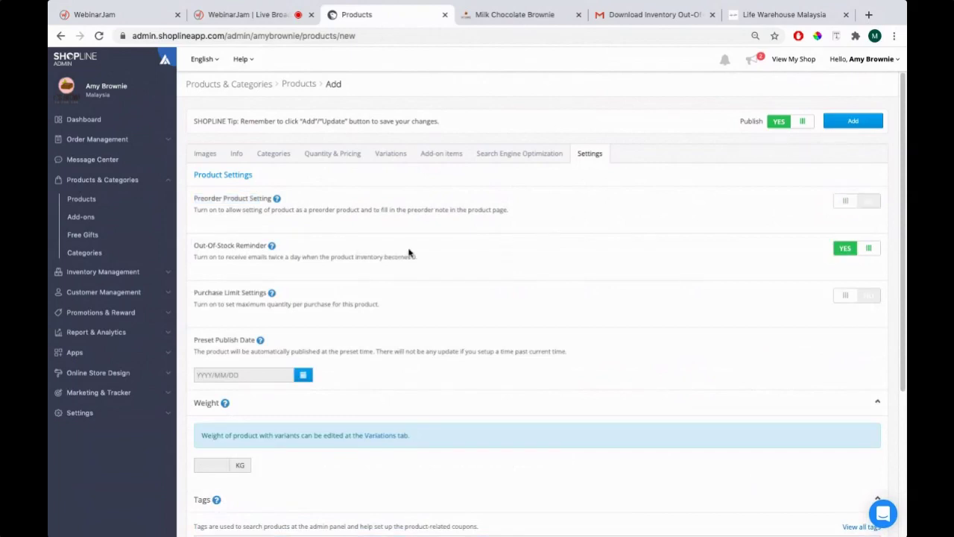
{"action": "left_click_drag", "start_coordinate": [193, 245], "coordinate": [265, 241]}
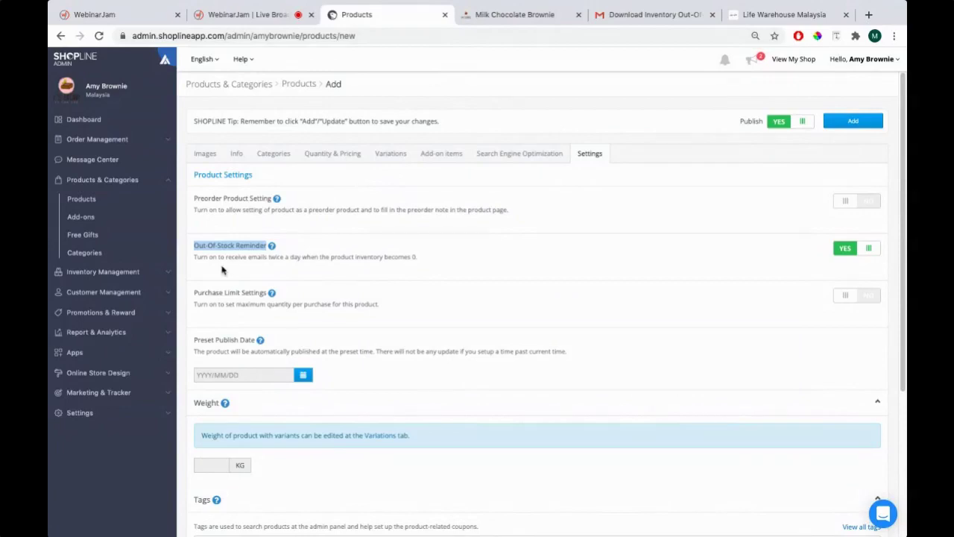
Review the variation stock quantities, Medium 20 and Large 30, then return to Settings
{"action": "left_click", "coordinate": [341, 161]}
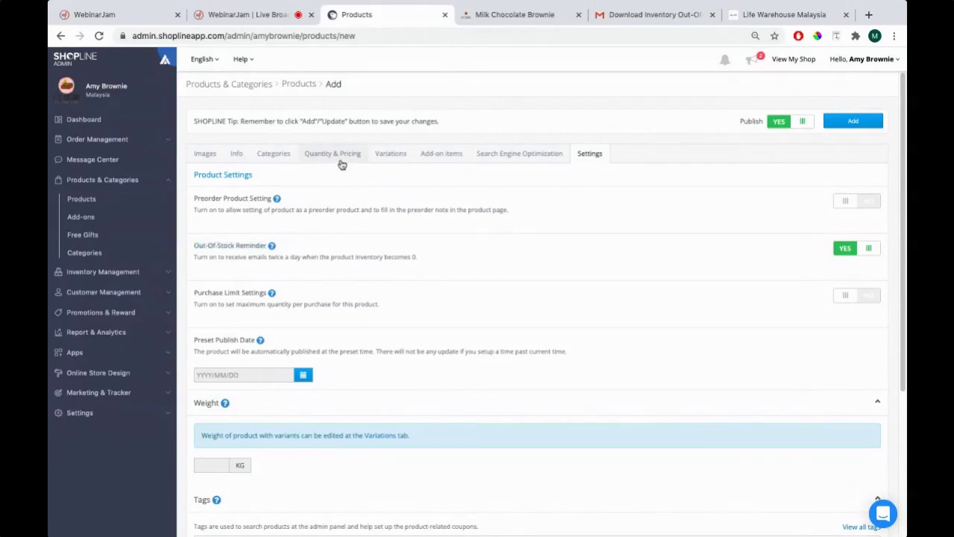
{"action": "left_click", "coordinate": [401, 160]}
{"action": "scroll", "coordinate": [594, 343], "scroll_direction": "down", "scroll_amount": 1}
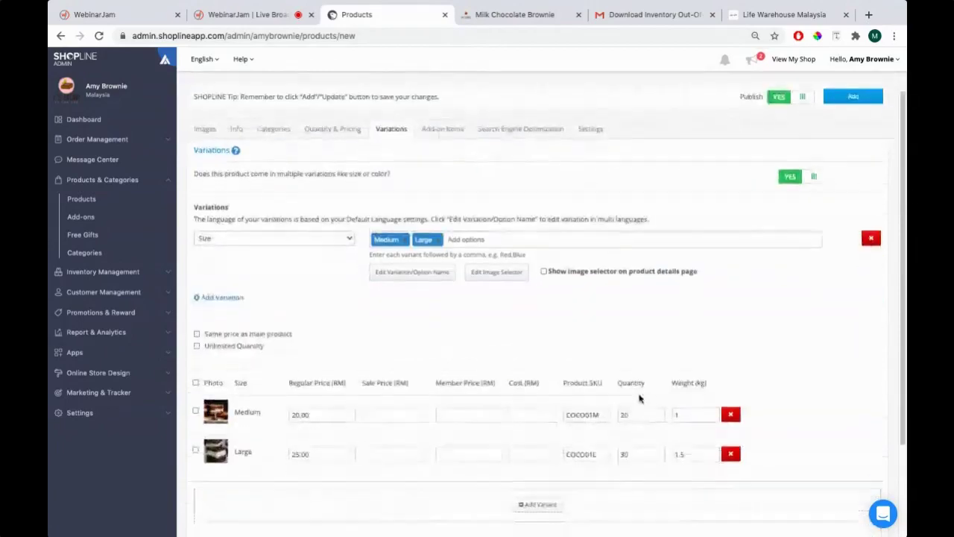
{"action": "left_click_drag", "start_coordinate": [632, 415], "coordinate": [612, 414]}
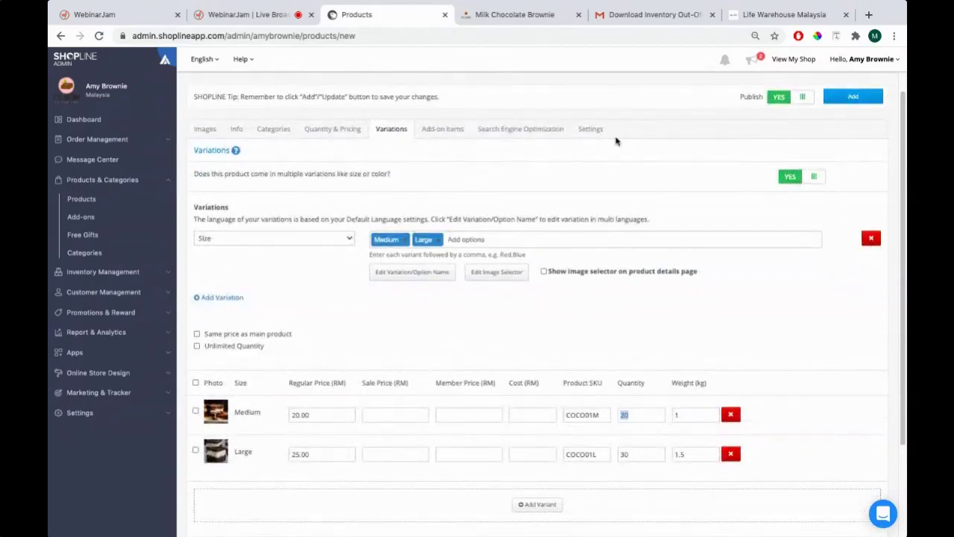
{"action": "left_click_drag", "start_coordinate": [631, 453], "coordinate": [605, 454]}
{"action": "left_click_drag", "start_coordinate": [632, 413], "coordinate": [608, 416]}
{"action": "left_click", "coordinate": [589, 135]}
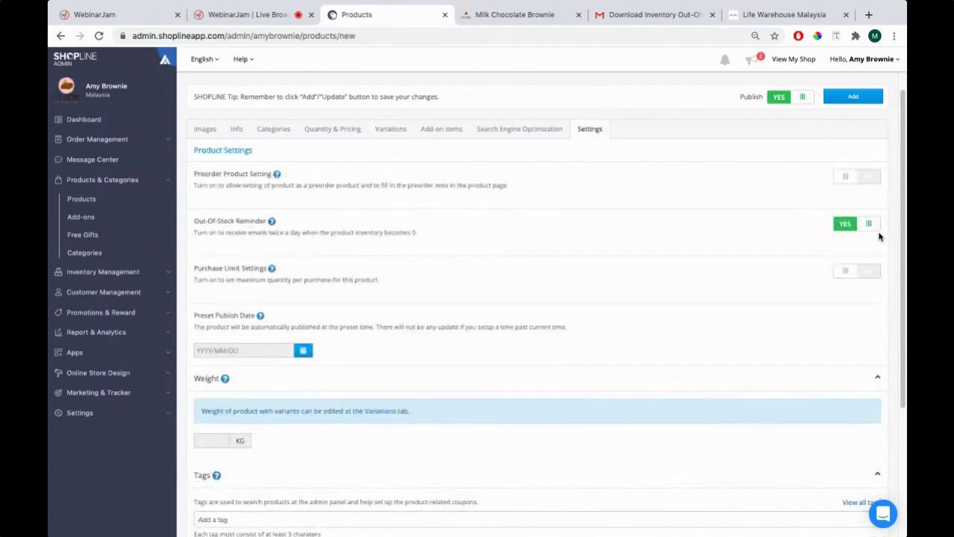
{"action": "left_click", "coordinate": [622, 14]}
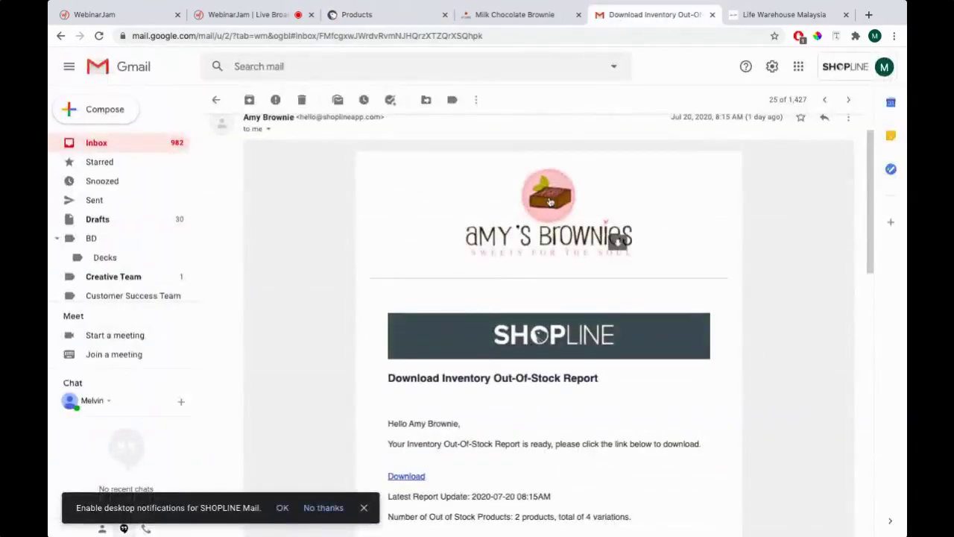
Read through the out-of-stock report email and point out its report Download link
{"action": "scroll", "coordinate": [538, 202], "scroll_direction": "up", "scroll_amount": 1}
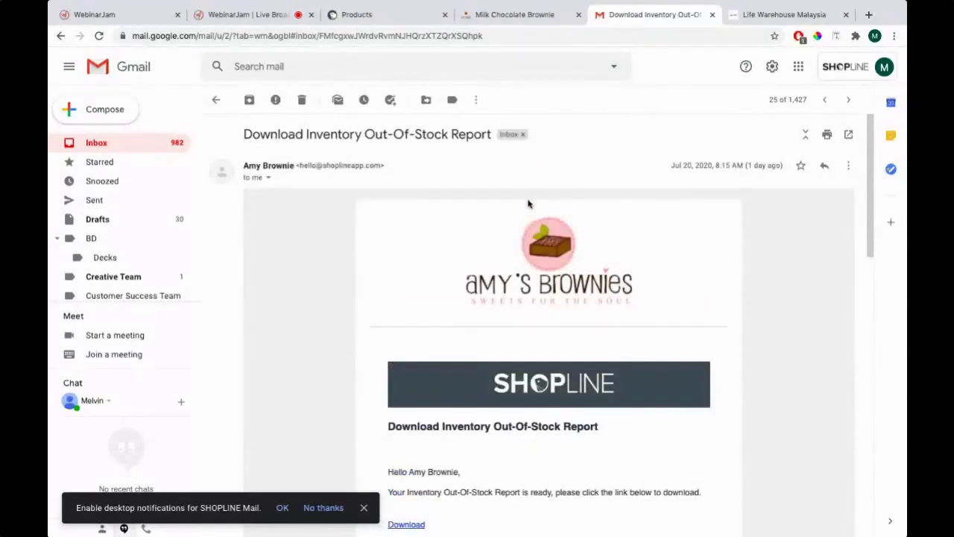
{"action": "scroll", "coordinate": [386, 266], "scroll_direction": "down", "scroll_amount": 1}
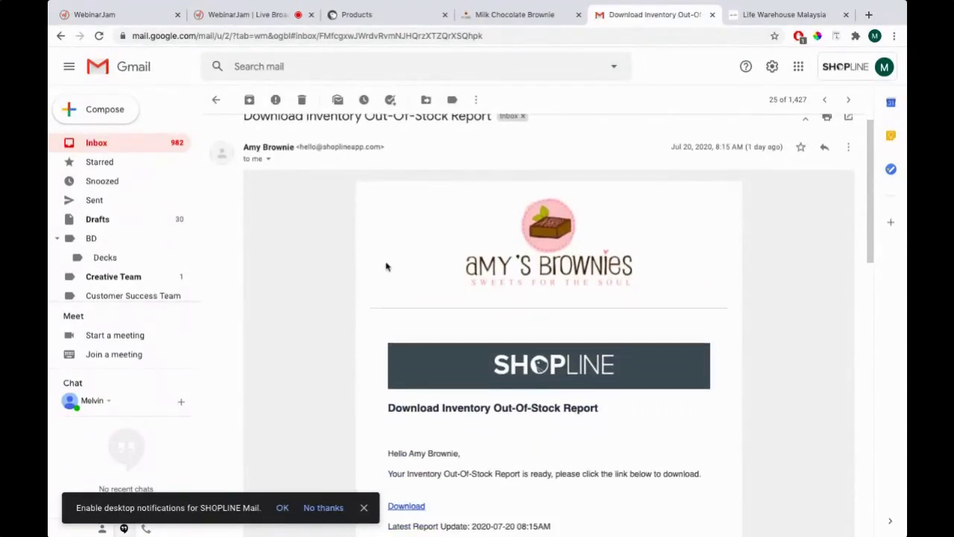
{"action": "scroll", "coordinate": [386, 266], "scroll_direction": "down", "scroll_amount": 3}
{"action": "left_click_drag", "start_coordinate": [389, 316], "coordinate": [600, 340]}
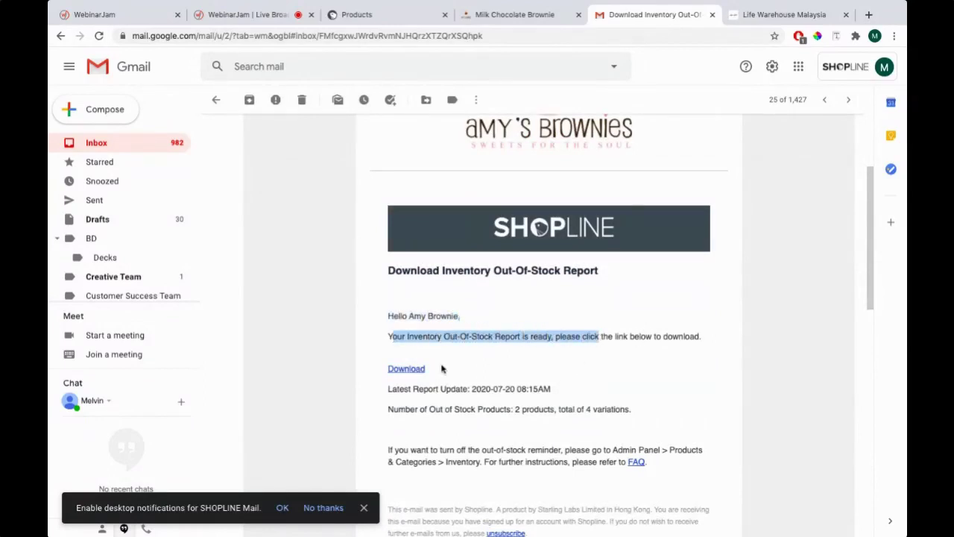
{"action": "left_click", "coordinate": [401, 372]}
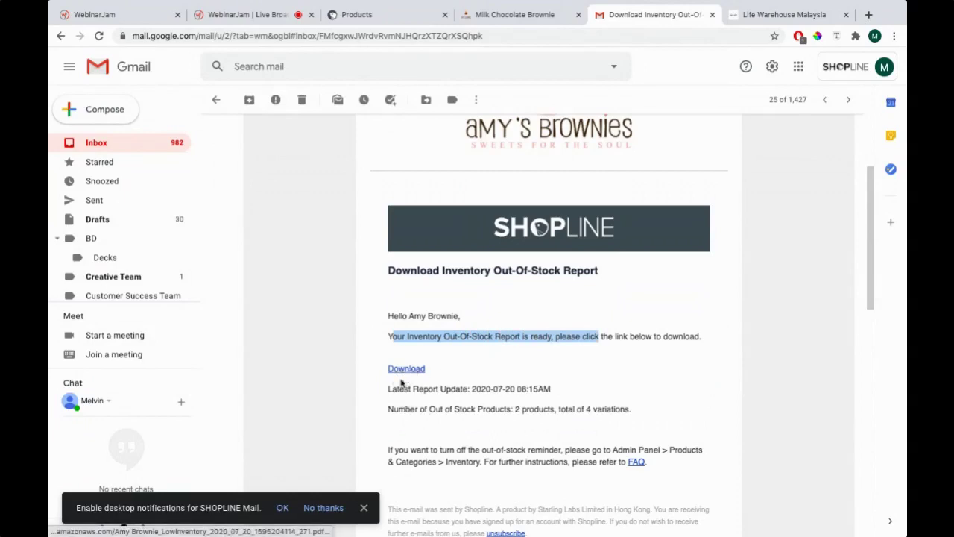
{"action": "left_click", "coordinate": [377, 20]}
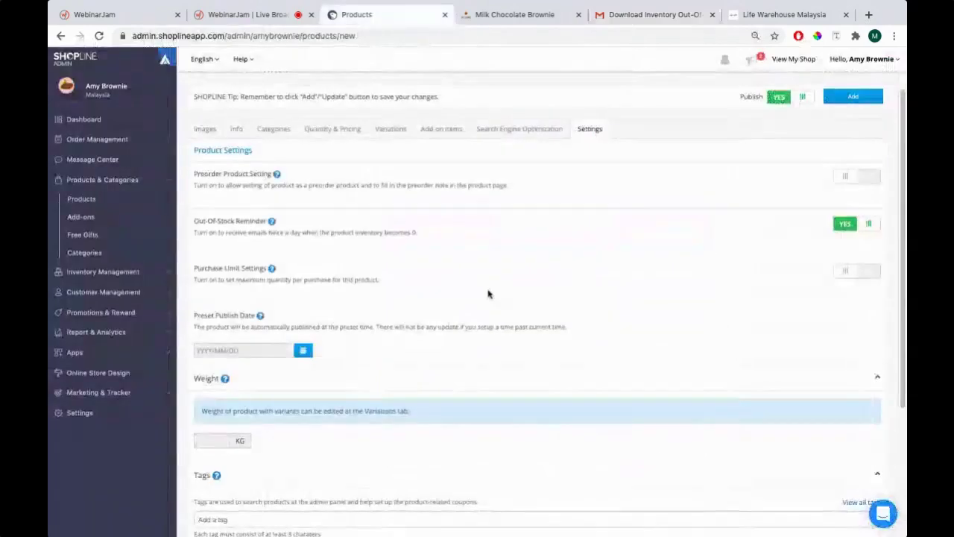
{"action": "left_click", "coordinate": [621, 14]}
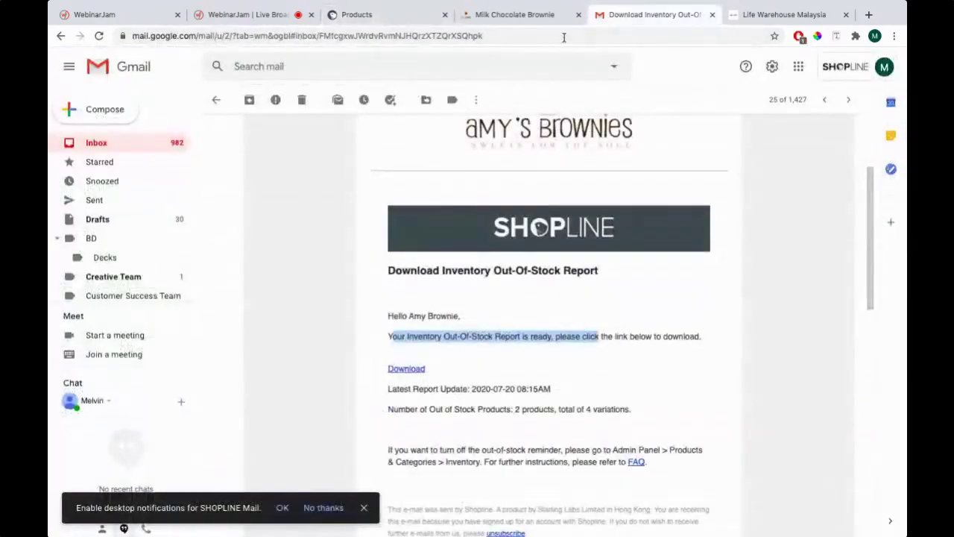
{"action": "left_click", "coordinate": [395, 16]}
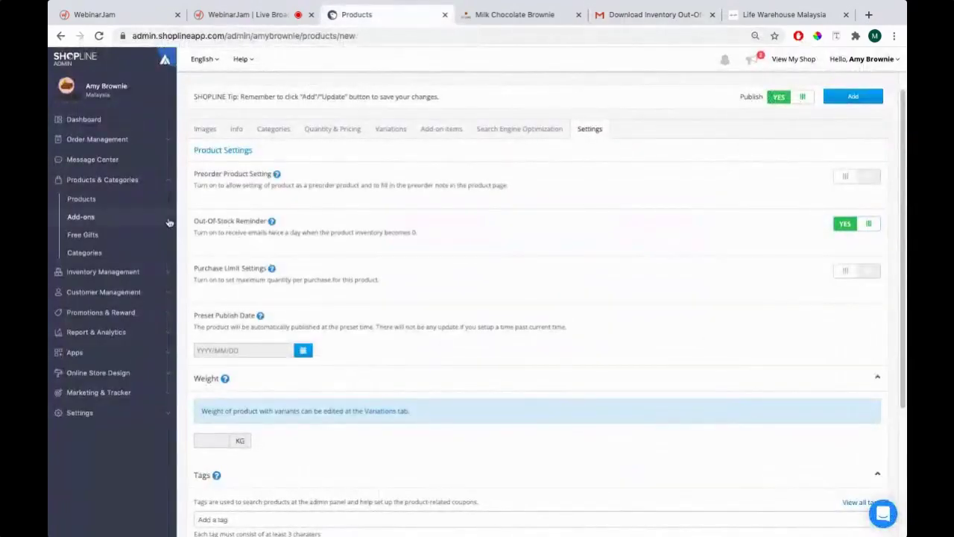
{"action": "left_click_drag", "start_coordinate": [193, 220], "coordinate": [273, 221]}
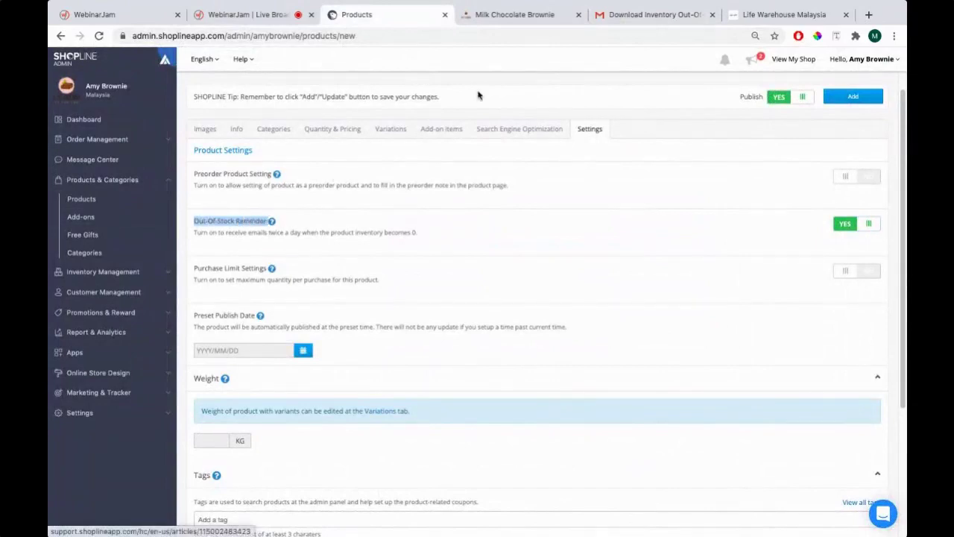
{"action": "scroll", "coordinate": [452, 200], "scroll_direction": "down", "scroll_amount": 1}
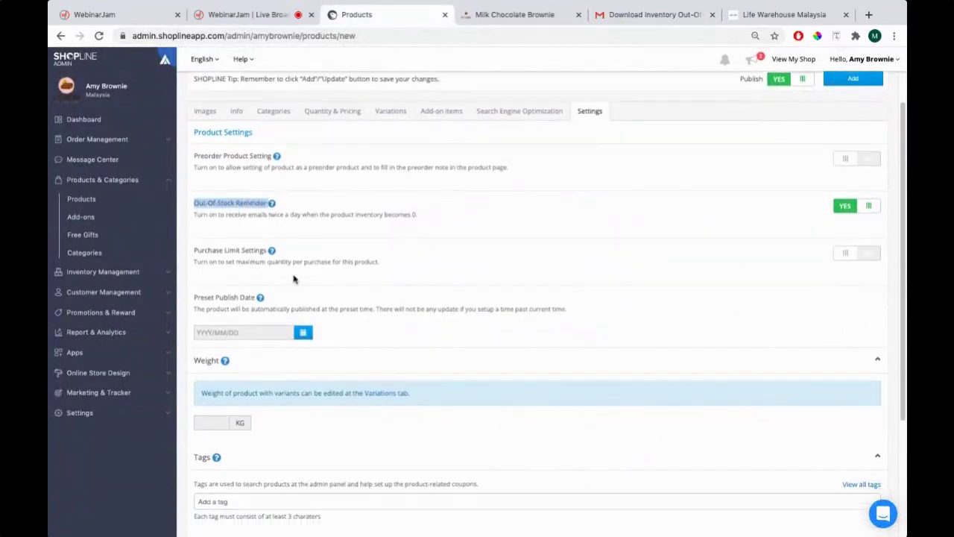
{"action": "left_click_drag", "start_coordinate": [194, 252], "coordinate": [218, 251]}
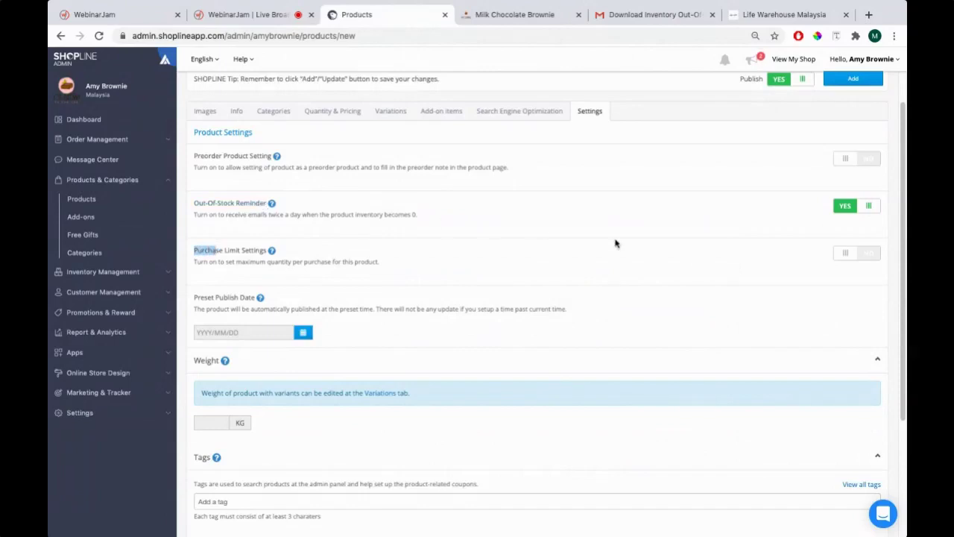
{"action": "left_click", "coordinate": [867, 254]}
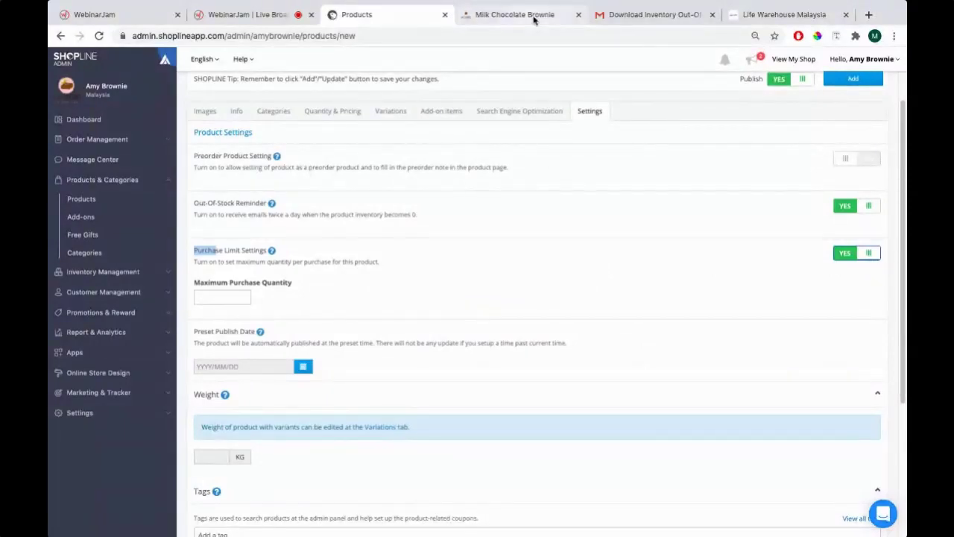
{"action": "left_click", "coordinate": [390, 111]}
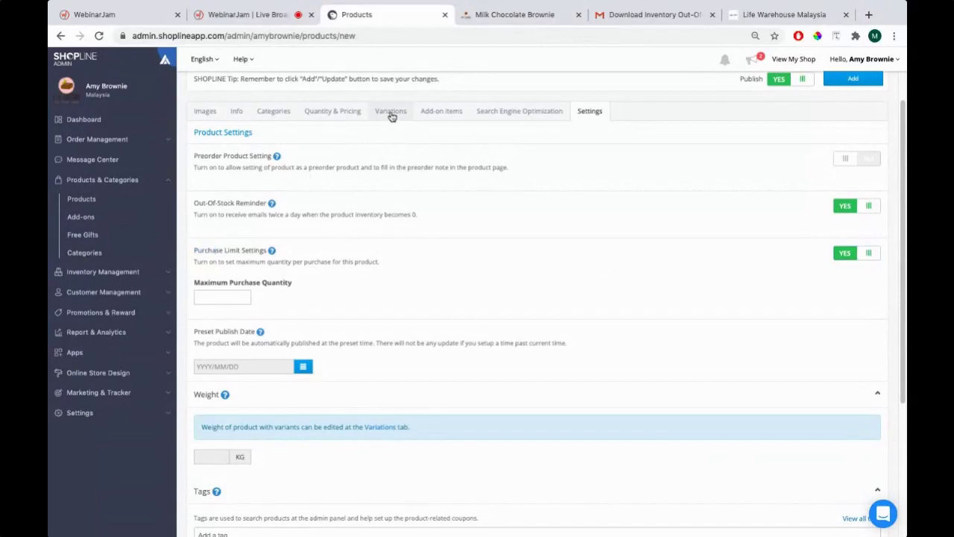
{"action": "double_click", "coordinate": [632, 398]}
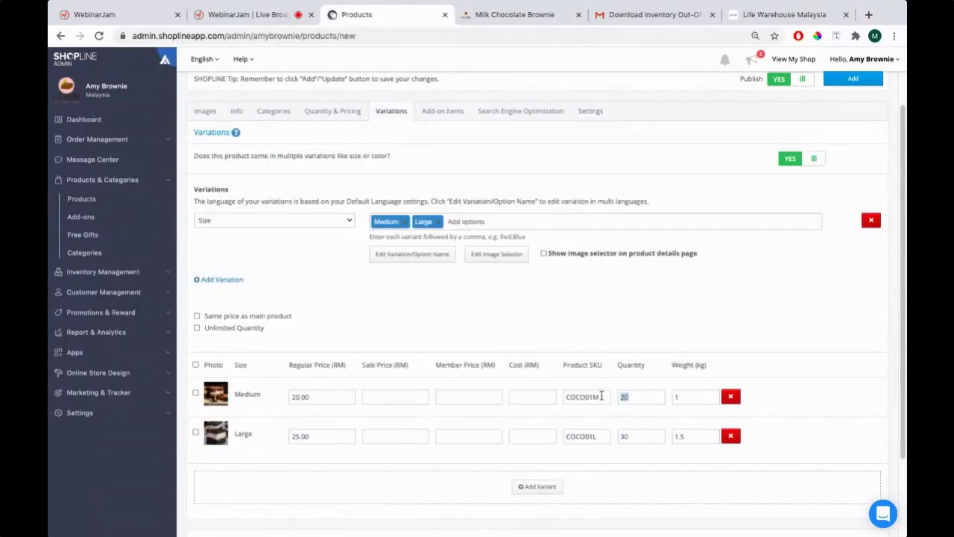
{"action": "left_click", "coordinate": [579, 113]}
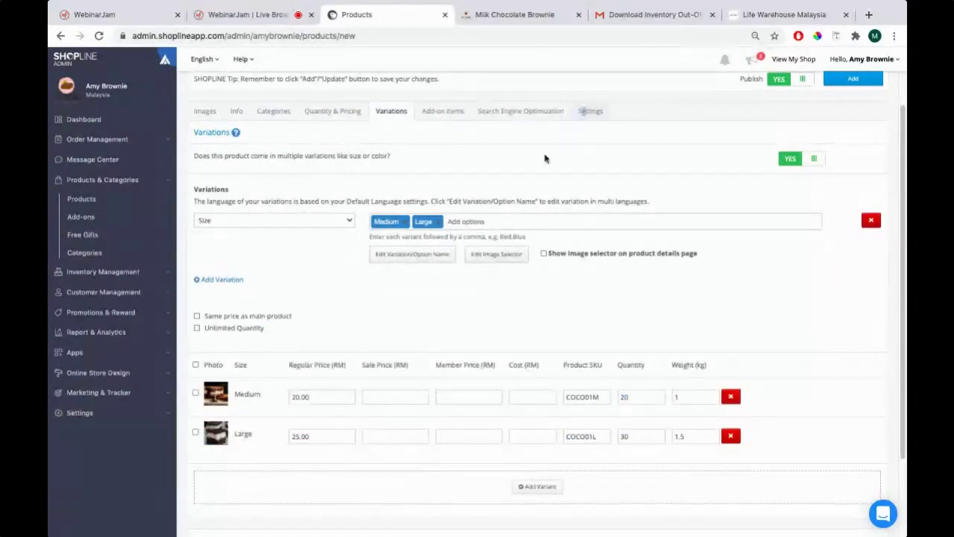
{"action": "left_click", "coordinate": [223, 294]}
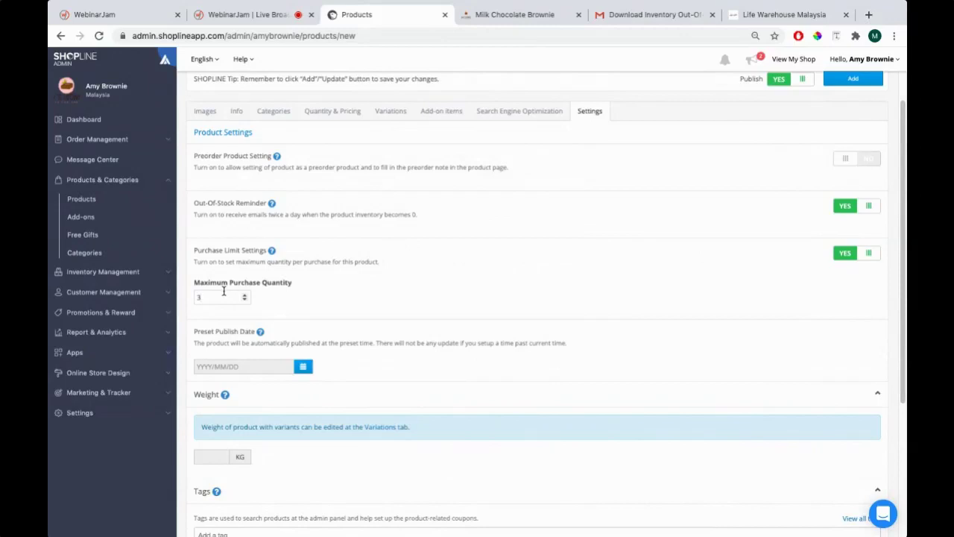
{"action": "key", "text": "BackSpace"}
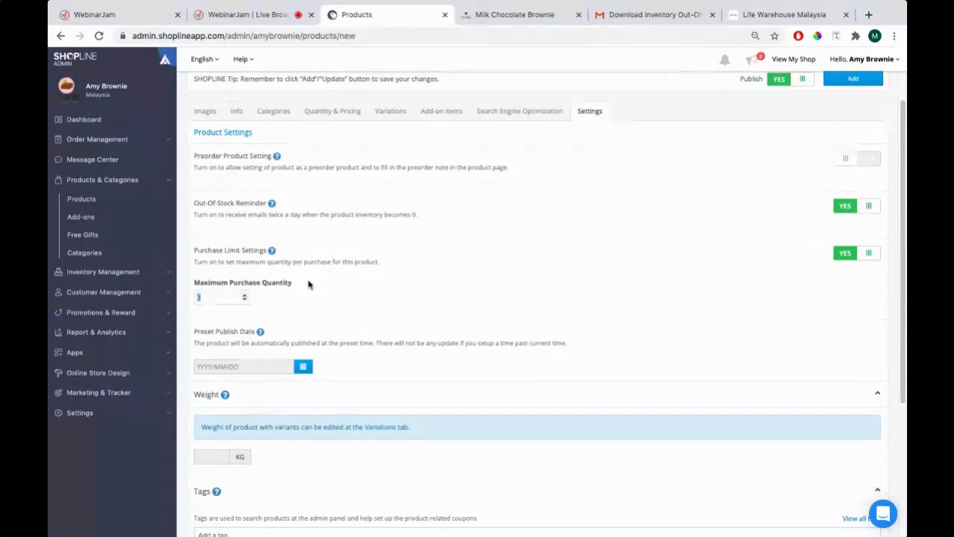
{"action": "left_click", "coordinate": [867, 252]}
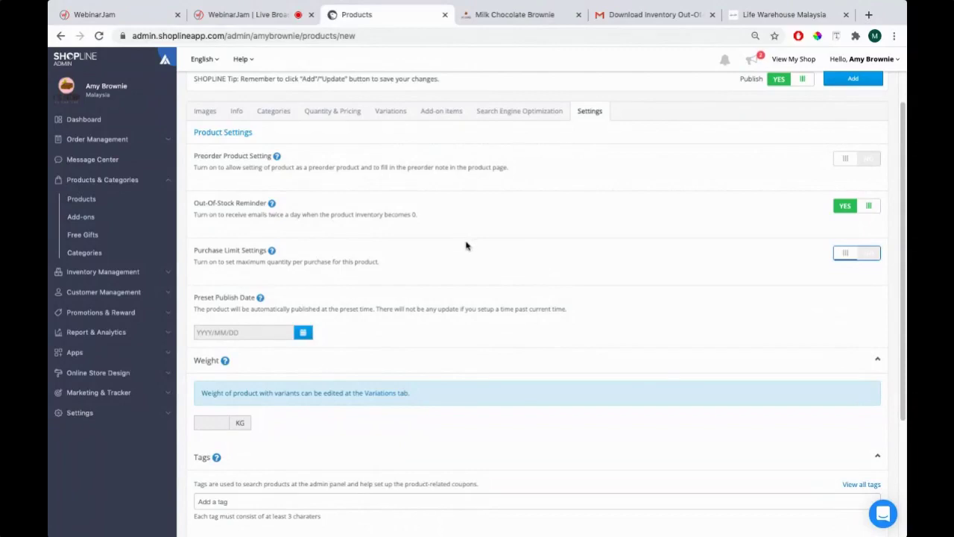
Review the size variants and their weights on the Variations tab
{"action": "scroll", "coordinate": [466, 246], "scroll_direction": "down", "scroll_amount": 2}
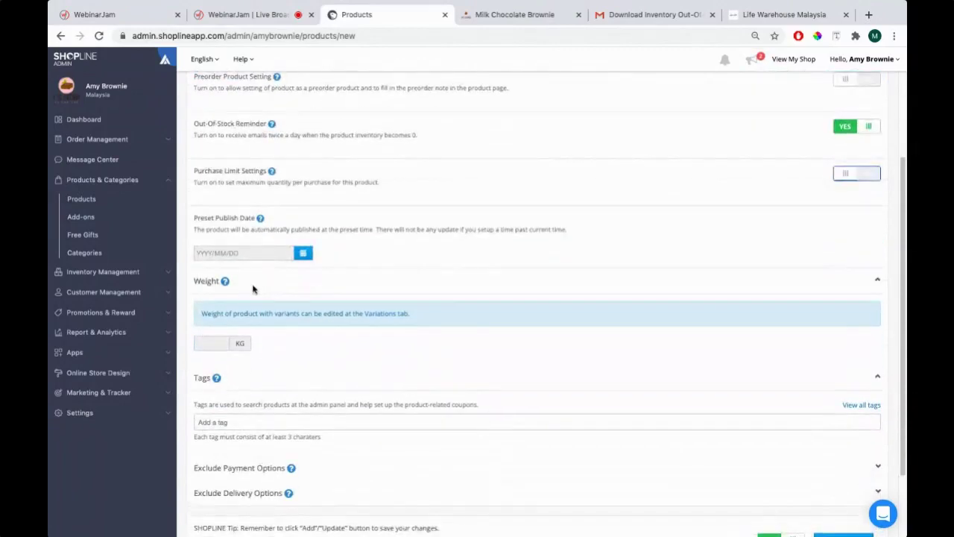
{"action": "scroll", "coordinate": [252, 290], "scroll_direction": "down", "scroll_amount": 1}
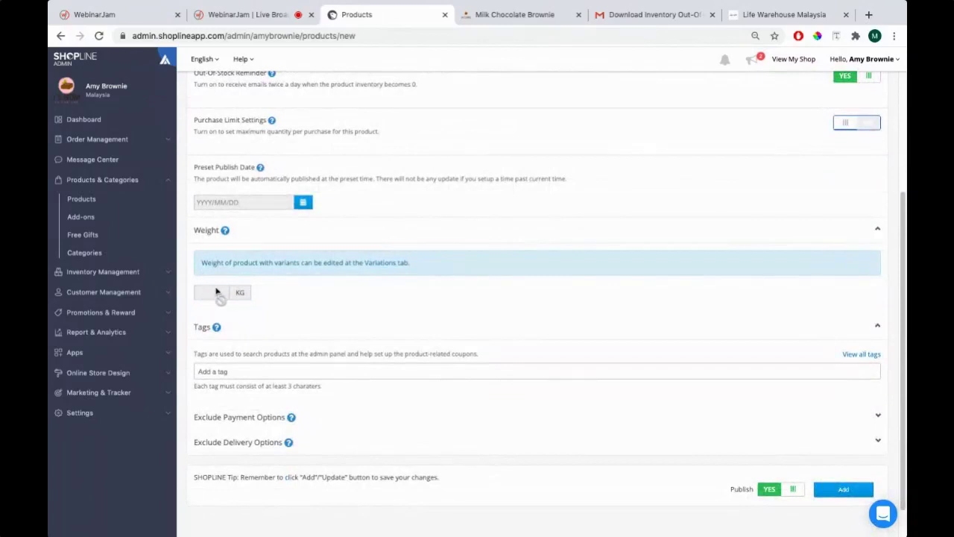
{"action": "scroll", "coordinate": [292, 285], "scroll_direction": "up", "scroll_amount": 4}
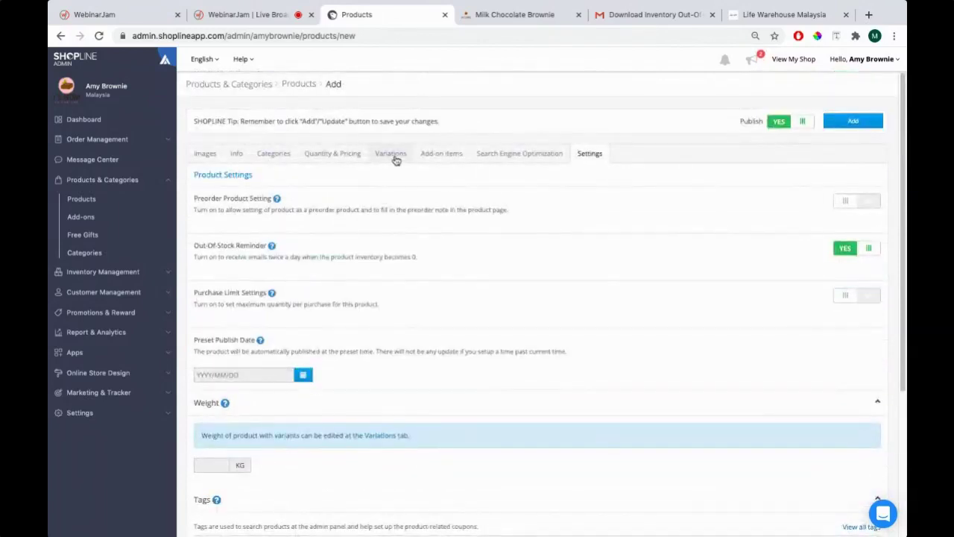
{"action": "left_click", "coordinate": [396, 156]}
{"action": "scroll", "coordinate": [597, 365], "scroll_direction": "down", "scroll_amount": 1}
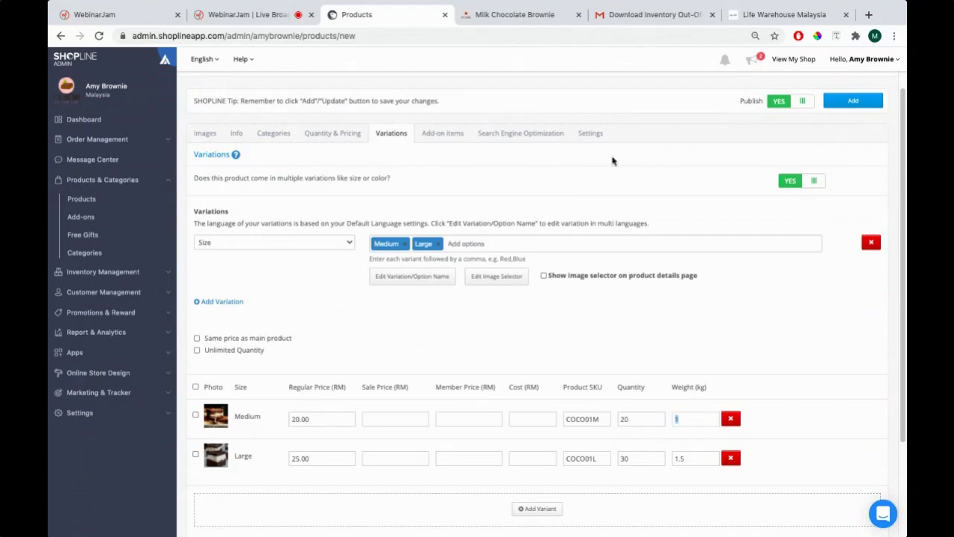
Check the Settings tab and add the product with Publish left at YES
{"action": "left_click", "coordinate": [597, 134]}
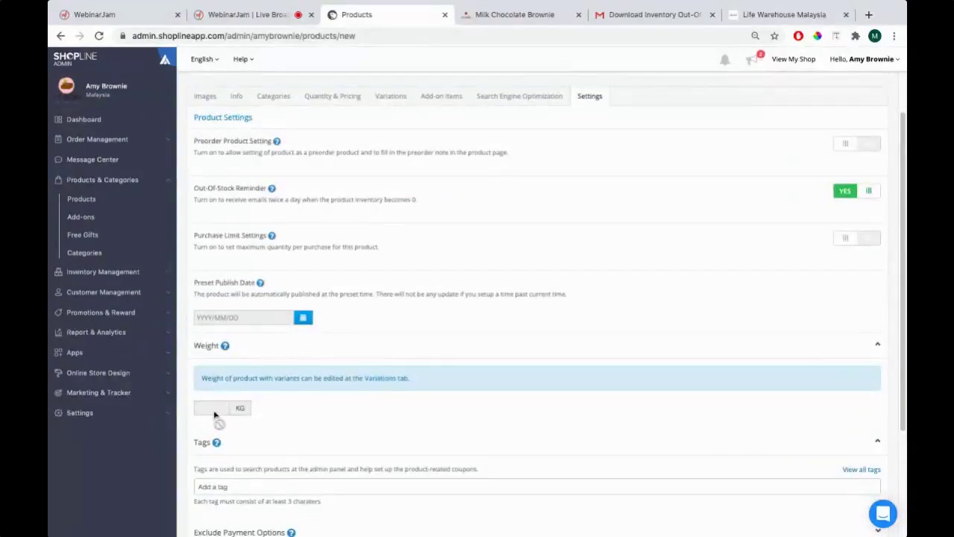
{"action": "scroll", "coordinate": [217, 409], "scroll_direction": "down", "scroll_amount": 3}
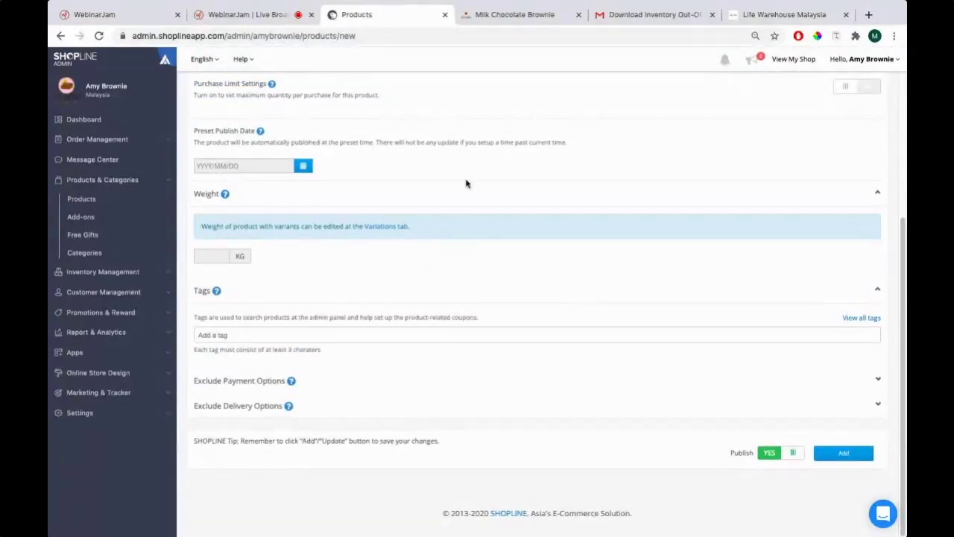
{"action": "scroll", "coordinate": [609, 137], "scroll_direction": "up", "scroll_amount": 3}
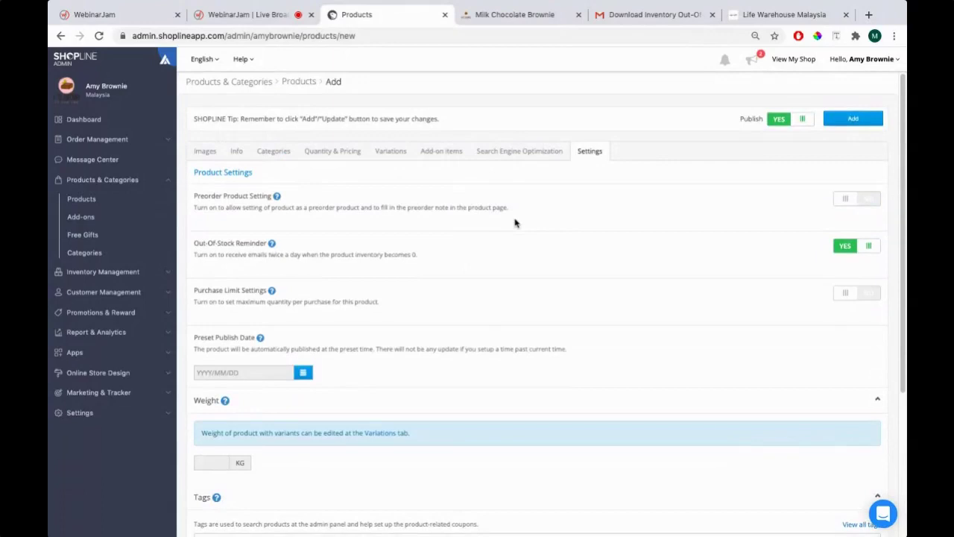
{"action": "scroll", "coordinate": [514, 223], "scroll_direction": "down", "scroll_amount": 3}
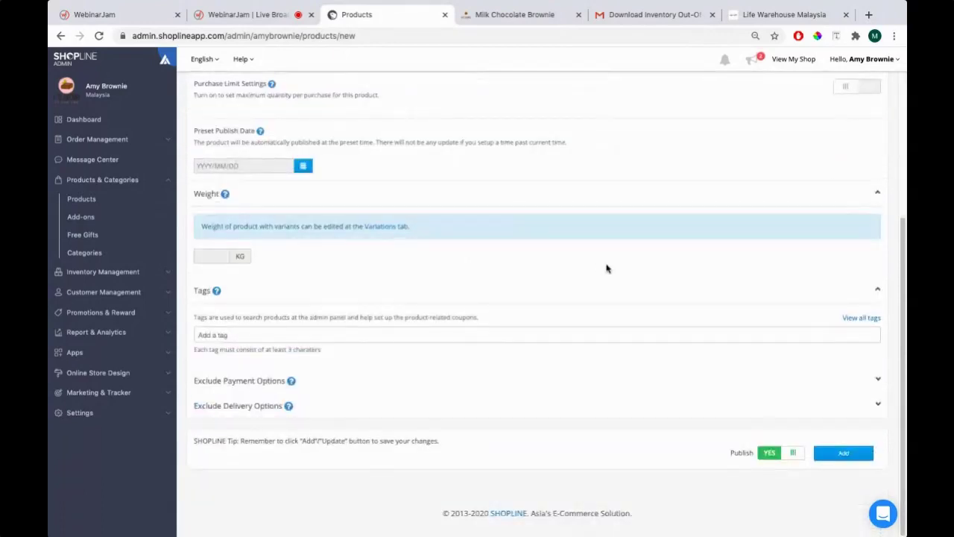
{"action": "scroll", "coordinate": [412, 183], "scroll_direction": "up", "scroll_amount": 2}
{"action": "scroll", "coordinate": [412, 183], "scroll_direction": "down", "scroll_amount": 2}
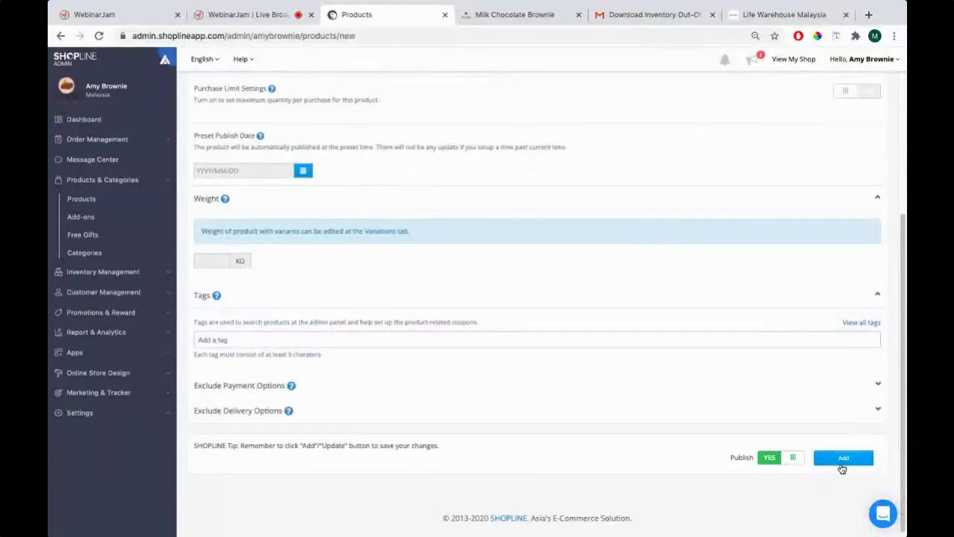
{"action": "left_click", "coordinate": [846, 460]}
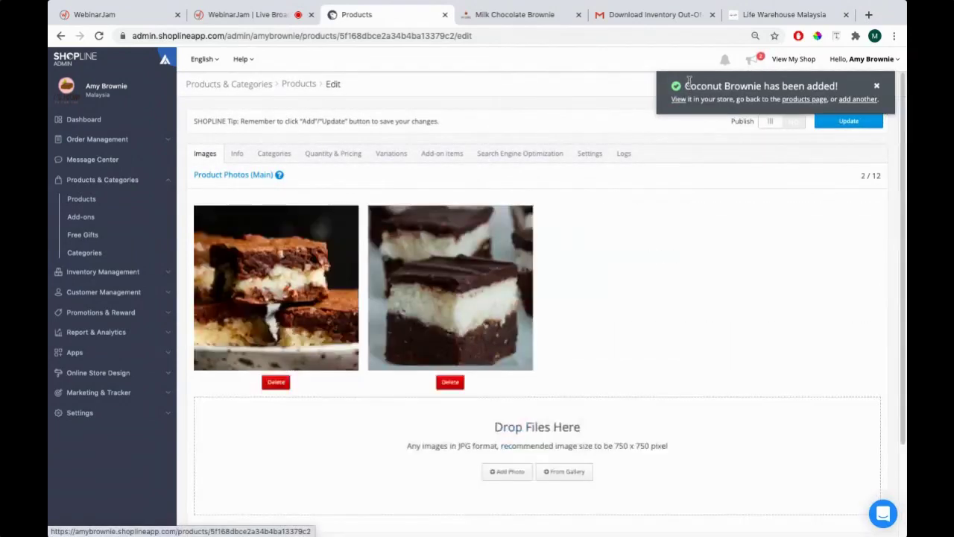
Confirm the product was added and check Coconut Brownie tops the list at RM20.00, quantity 50
{"action": "left_click_drag", "start_coordinate": [665, 90], "coordinate": [885, 100]}
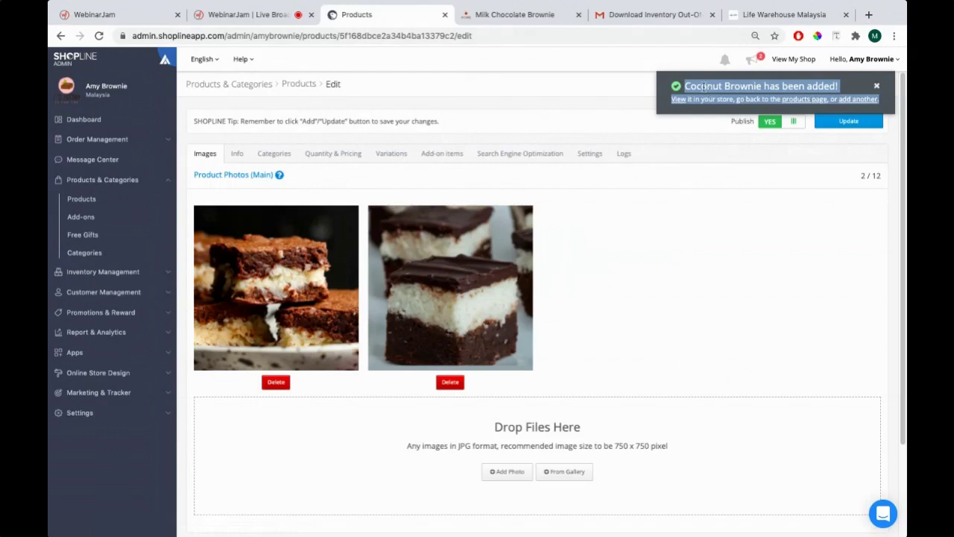
{"action": "left_click", "coordinate": [86, 201]}
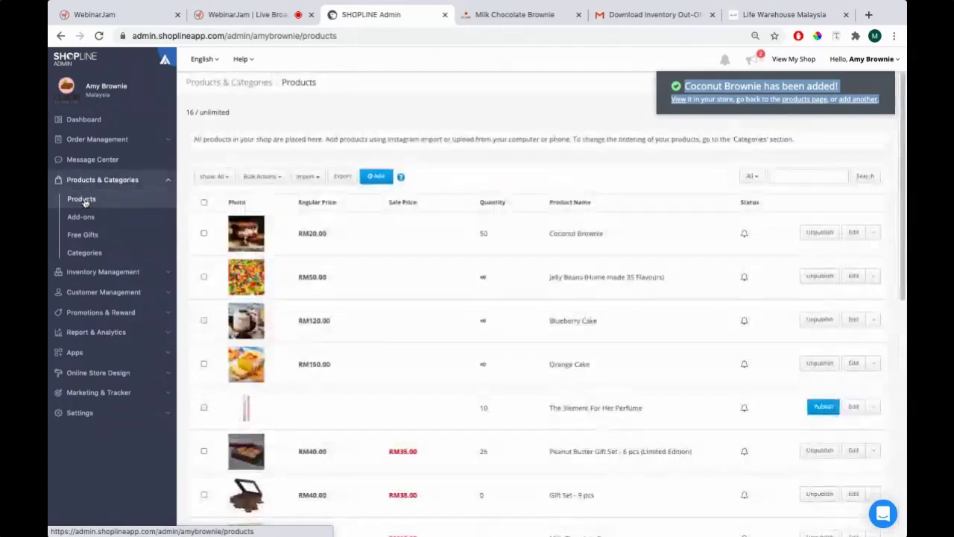
{"action": "left_click_drag", "start_coordinate": [299, 231], "coordinate": [629, 246]}
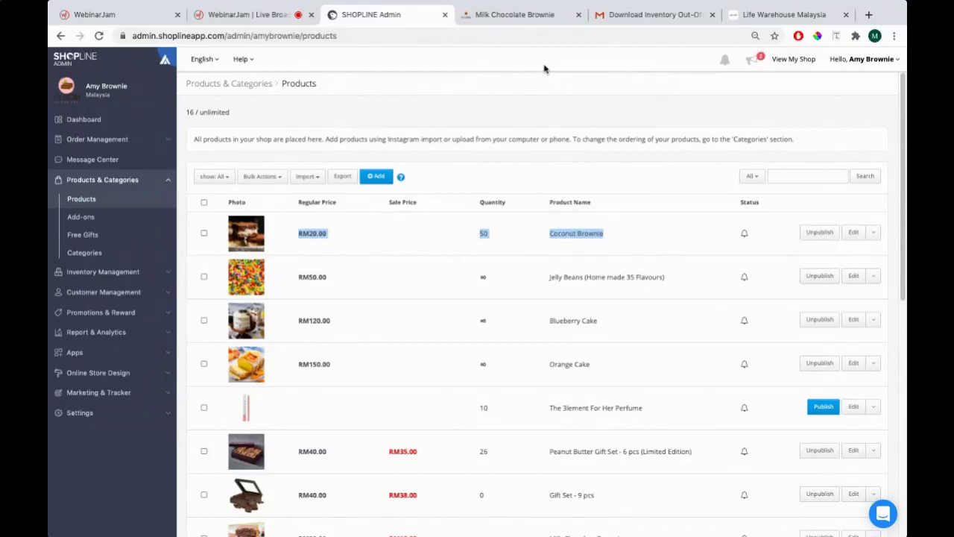
{"action": "left_click", "coordinate": [795, 61]}
Browse all products in the Amy's Brownies shop and open the Coconut Brownie page
{"action": "left_click", "coordinate": [616, 15]}
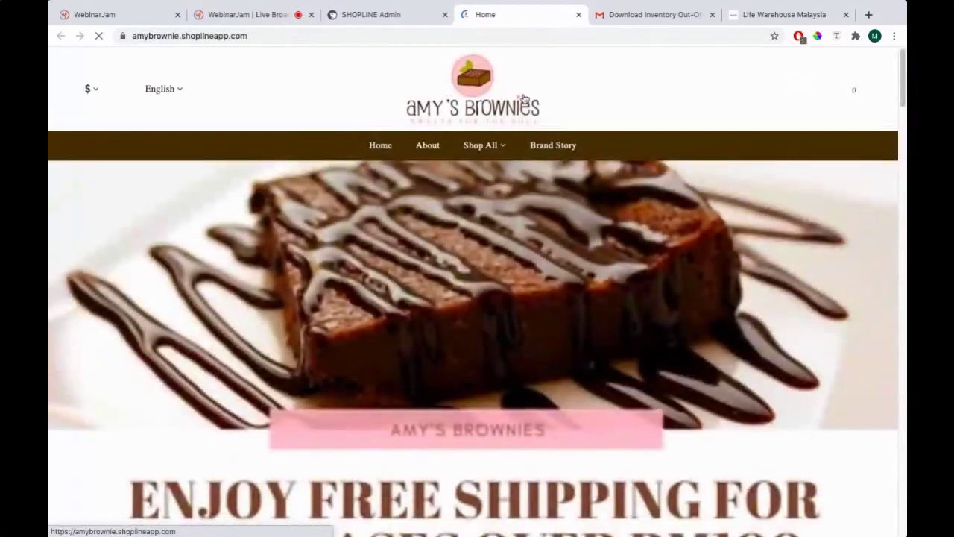
{"action": "mouse_move", "coordinate": [483, 151]}
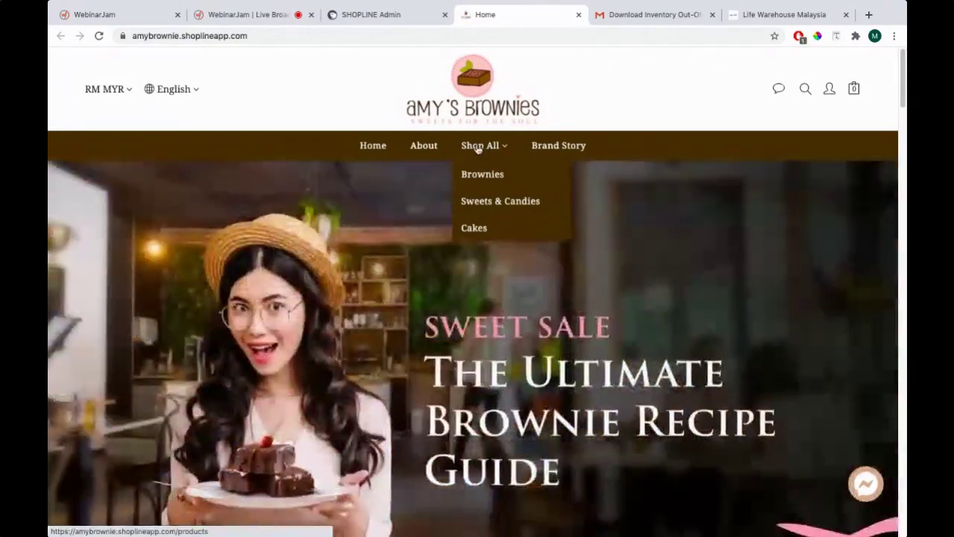
{"action": "left_click", "coordinate": [478, 149]}
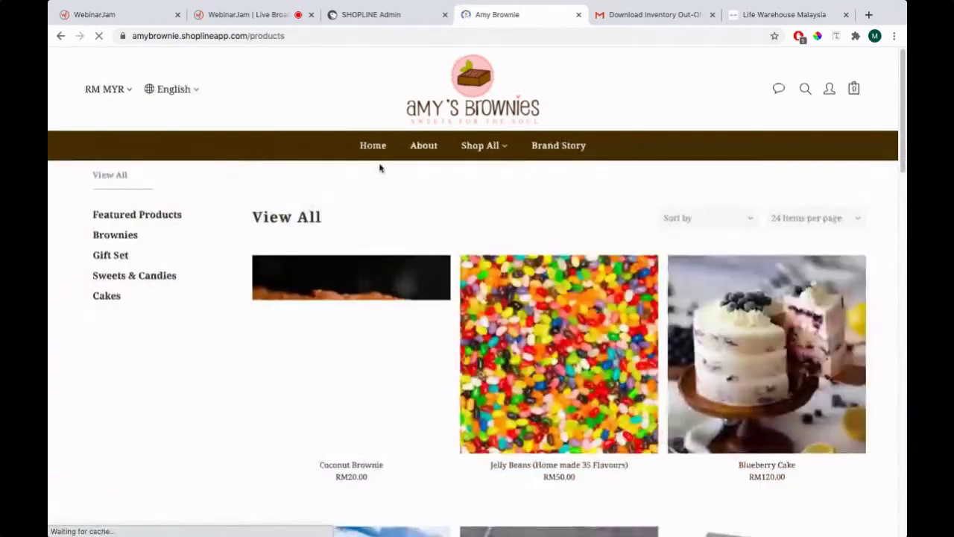
{"action": "scroll", "coordinate": [356, 283], "scroll_direction": "down", "scroll_amount": 2}
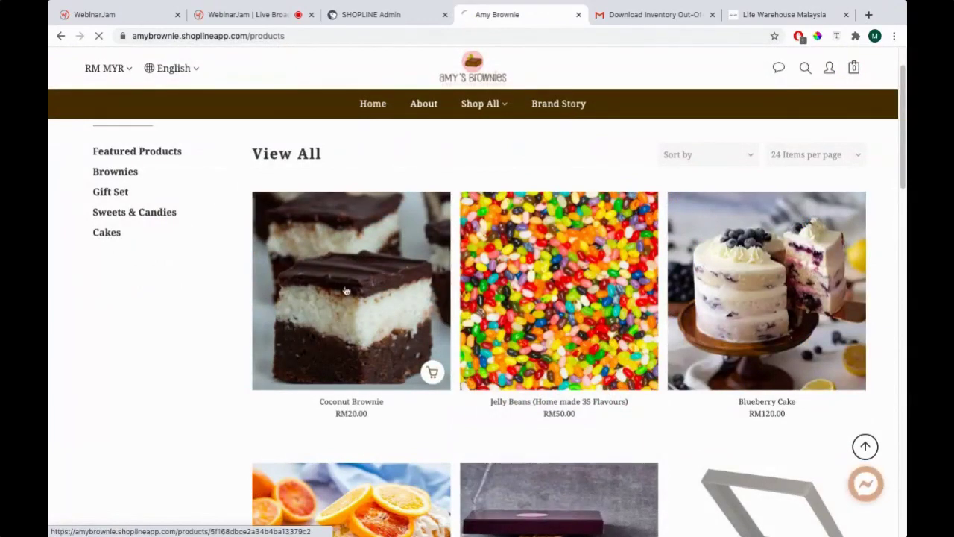
{"action": "left_click", "coordinate": [339, 328]}
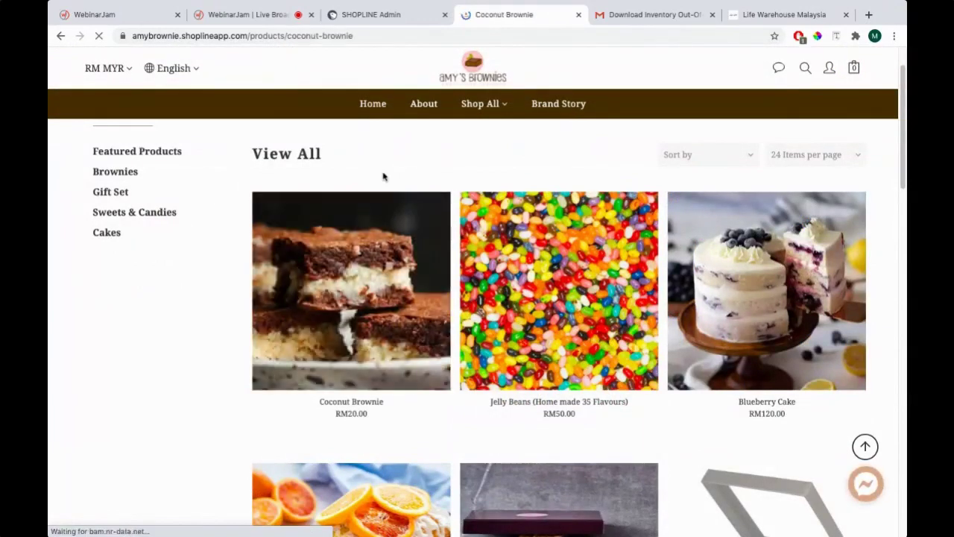
Look over the Coconut Brownie page with its Medium and Large sizes, then return to admin
{"action": "scroll", "coordinate": [383, 179], "scroll_direction": "down", "scroll_amount": 1}
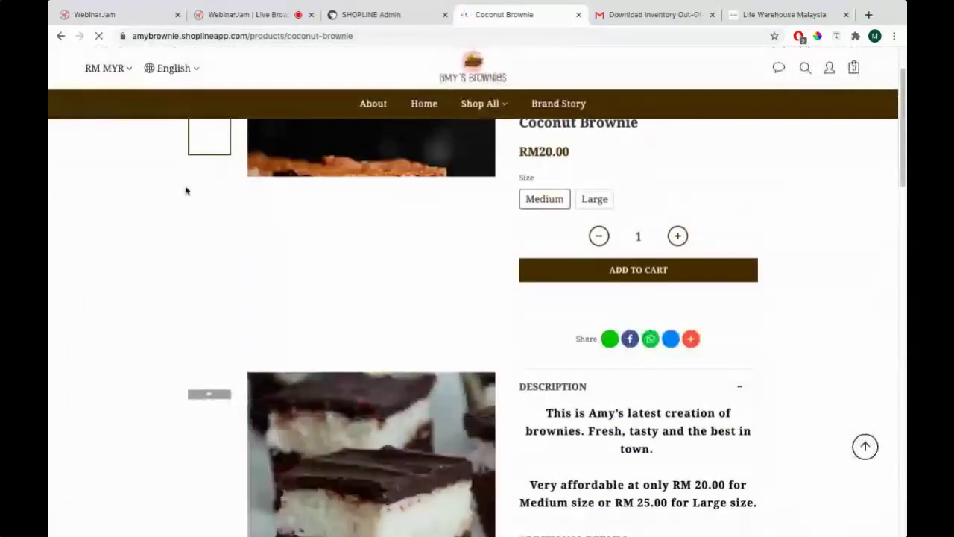
{"action": "scroll", "coordinate": [496, 207], "scroll_direction": "up", "scroll_amount": 2}
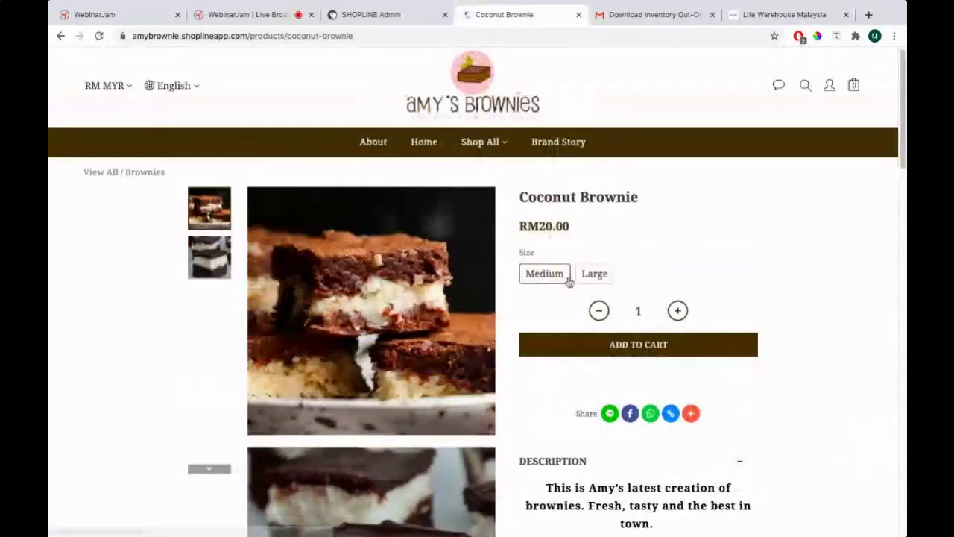
{"action": "scroll", "coordinate": [556, 276], "scroll_direction": "down", "scroll_amount": 3}
{"action": "scroll", "coordinate": [556, 276], "scroll_direction": "down", "scroll_amount": 10}
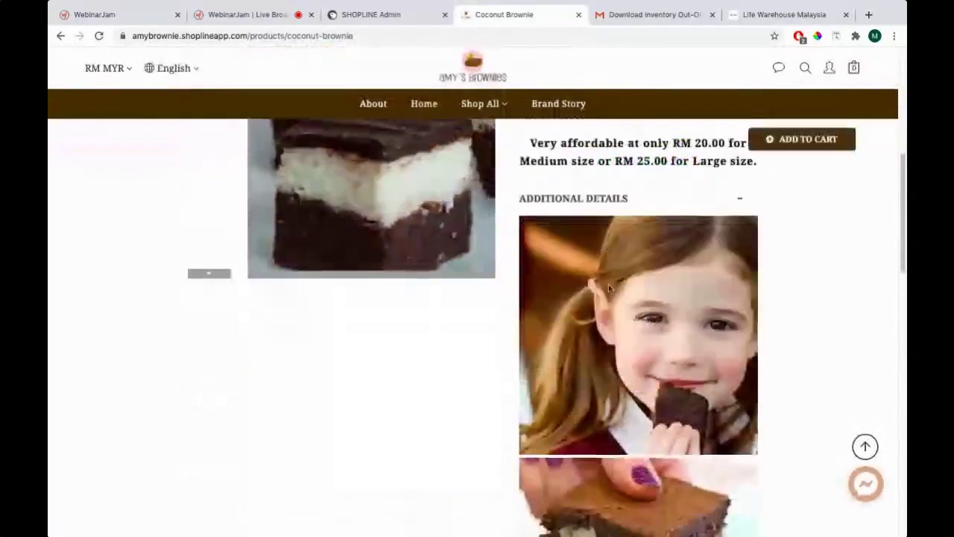
{"action": "scroll", "coordinate": [621, 277], "scroll_direction": "up", "scroll_amount": 12}
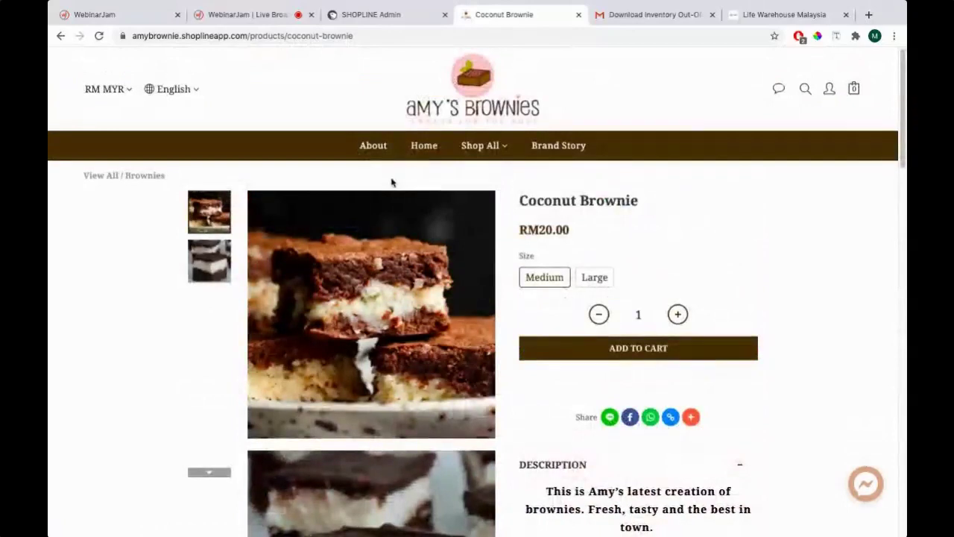
{"action": "left_click", "coordinate": [376, 16]}
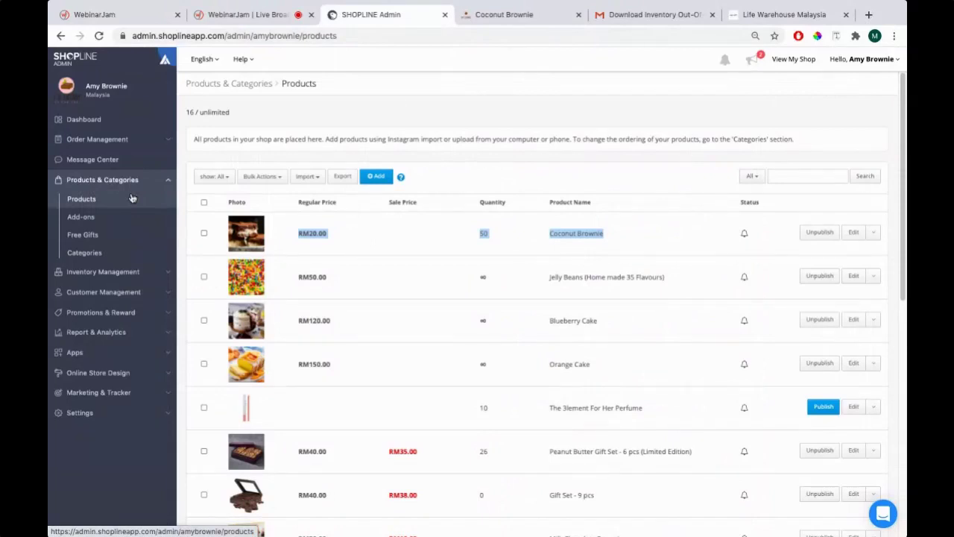
On PowerPoint's Key Topics slide, highlight item 4, Delivery Option, then return to Chrome
{"action": "key", "text": "super+Tab"}
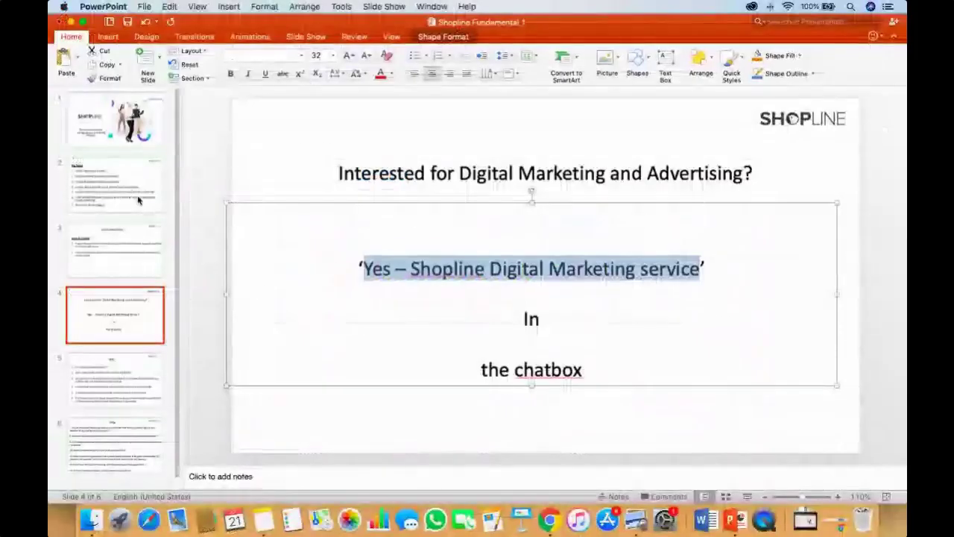
{"action": "left_click", "coordinate": [139, 202]}
{"action": "left_click_drag", "start_coordinate": [281, 287], "coordinate": [697, 287]}
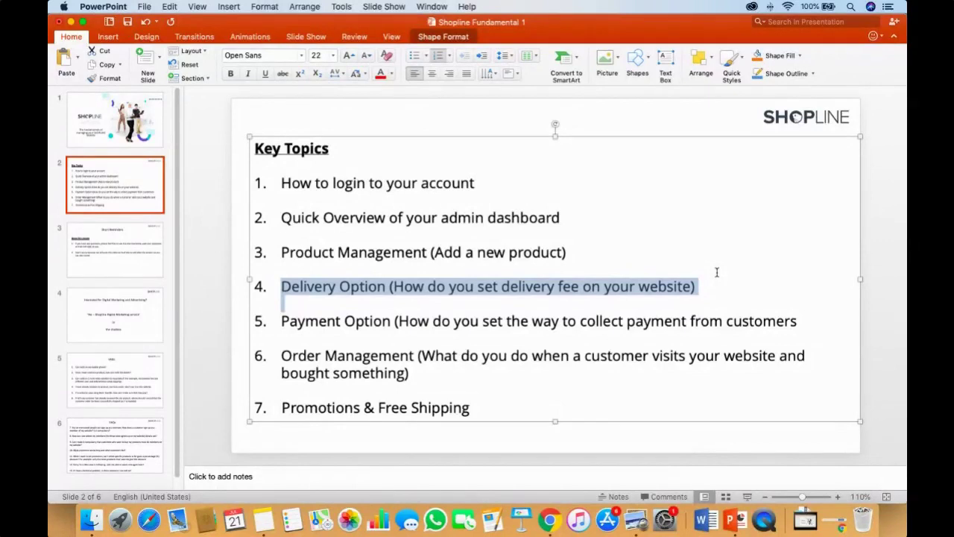
{"action": "key", "text": "super+Tab"}
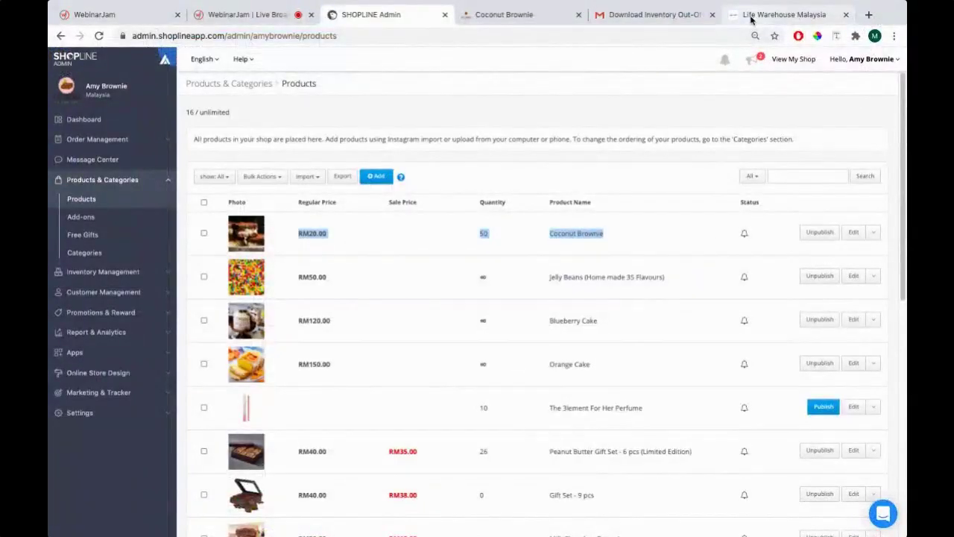
In the storefront cart, choose East Malaysia (Sabah & Sarawak) as the delivery method
{"action": "left_click", "coordinate": [752, 20]}
{"action": "scroll", "coordinate": [270, 298], "scroll_direction": "up", "scroll_amount": 2}
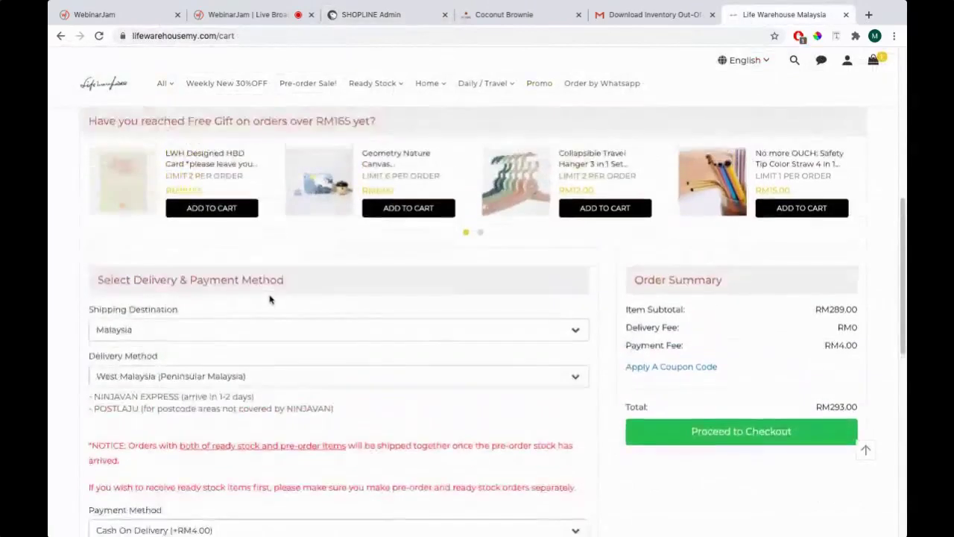
{"action": "scroll", "coordinate": [241, 298], "scroll_direction": "up", "scroll_amount": 6}
{"action": "scroll", "coordinate": [220, 186], "scroll_direction": "down", "scroll_amount": 10}
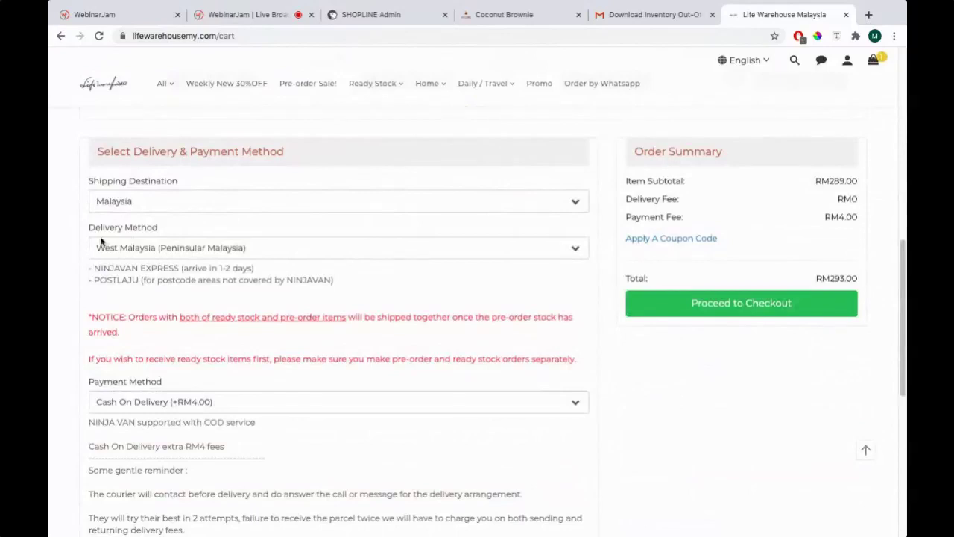
{"action": "scroll", "coordinate": [101, 240], "scroll_direction": "up", "scroll_amount": 1}
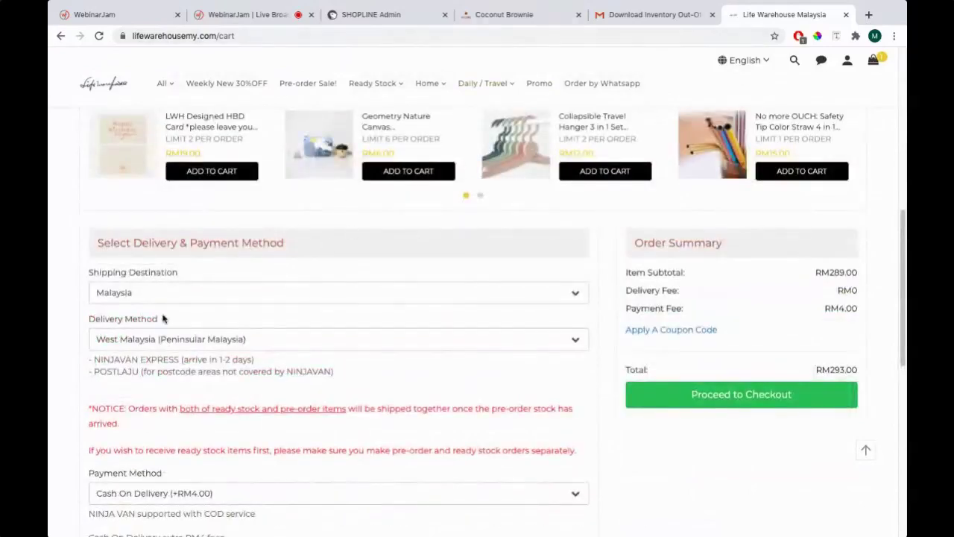
{"action": "scroll", "coordinate": [162, 318], "scroll_direction": "up", "scroll_amount": 3}
{"action": "scroll", "coordinate": [298, 208], "scroll_direction": "up", "scroll_amount": 4}
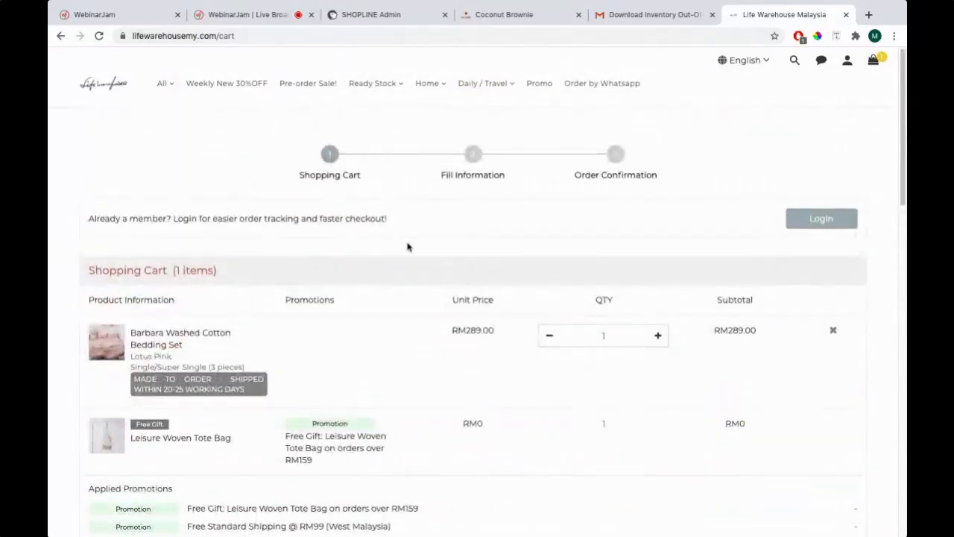
{"action": "scroll", "coordinate": [547, 283], "scroll_direction": "down", "scroll_amount": 7}
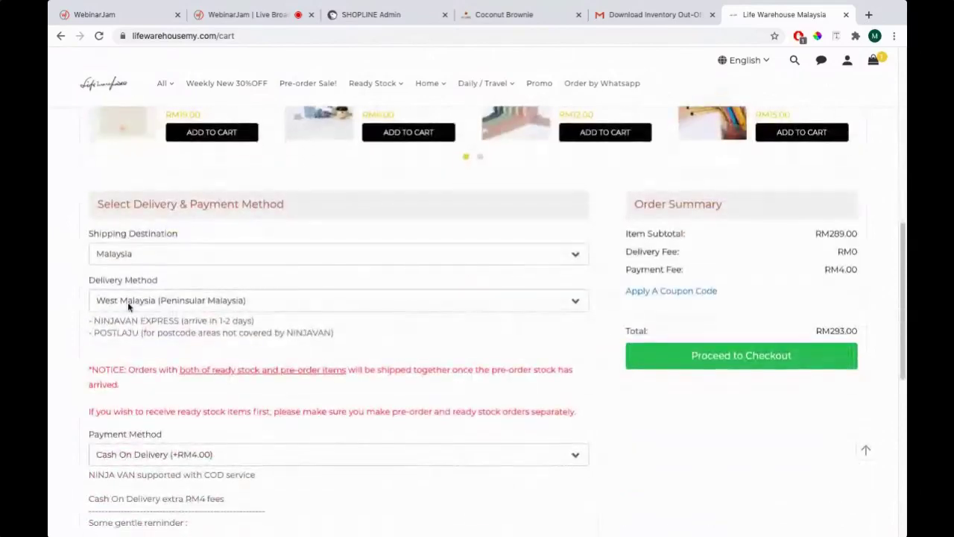
{"action": "left_click", "coordinate": [127, 302]}
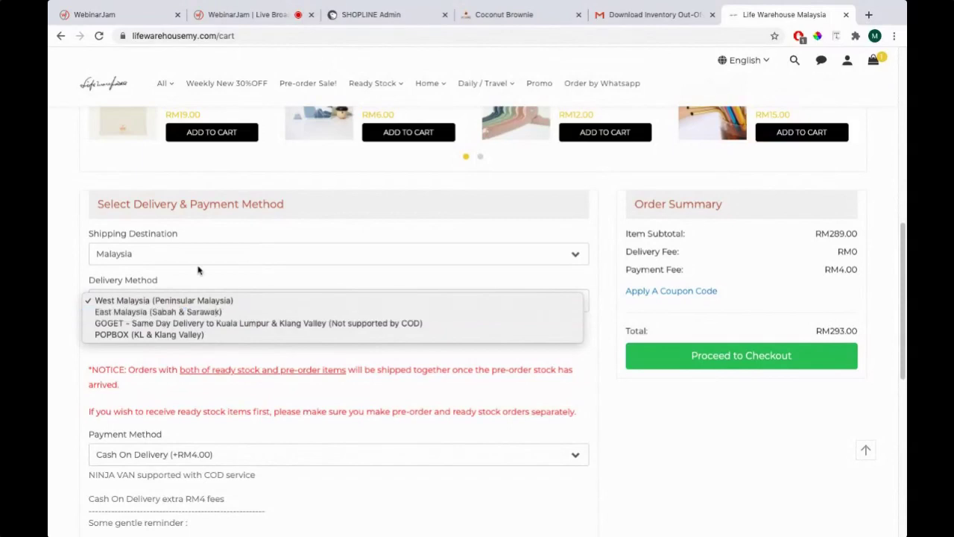
{"action": "left_click", "coordinate": [199, 271]}
{"action": "left_click", "coordinate": [117, 302]}
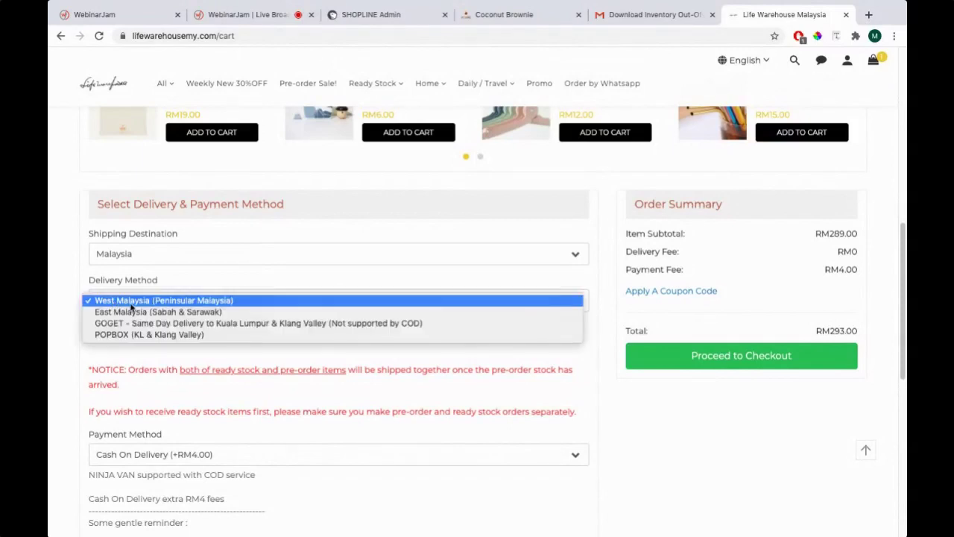
{"action": "left_click", "coordinate": [209, 311]}
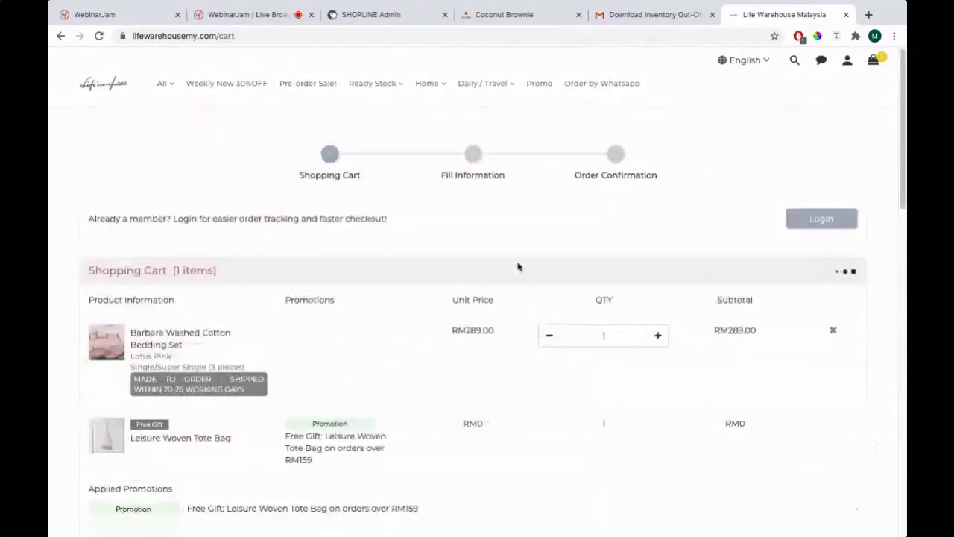
Remove the bedding set to empty the cart, then return to the SHOPLINE admin
{"action": "left_click", "coordinate": [834, 332]}
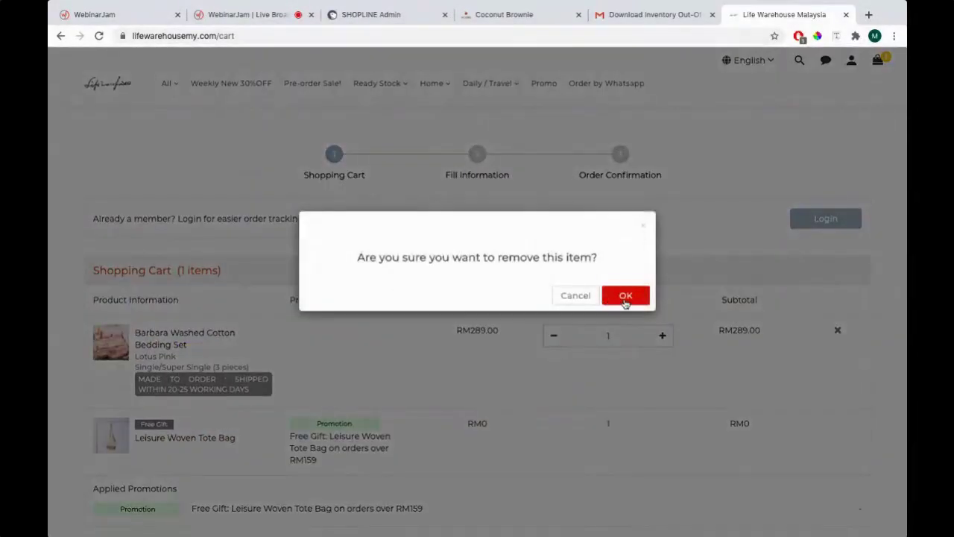
{"action": "left_click", "coordinate": [626, 294]}
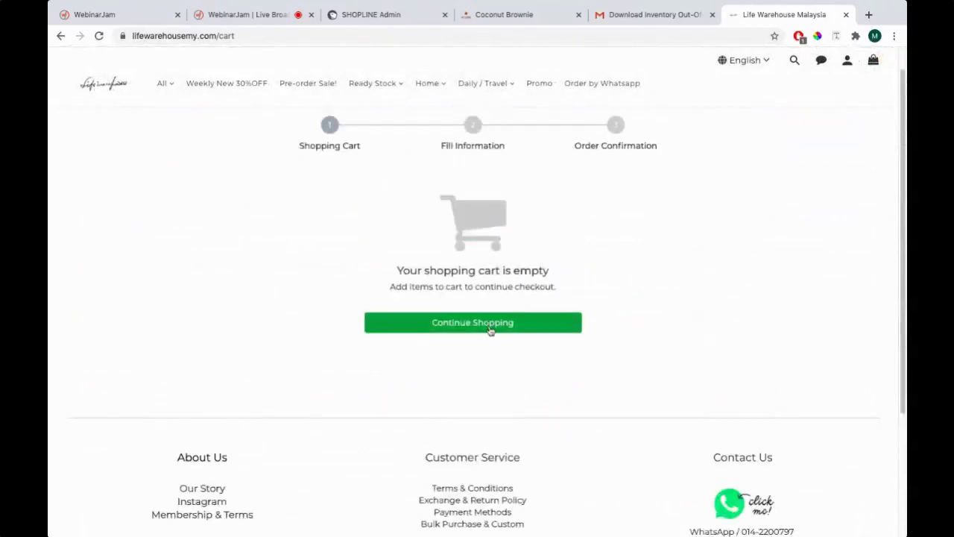
{"action": "left_click", "coordinate": [492, 330]}
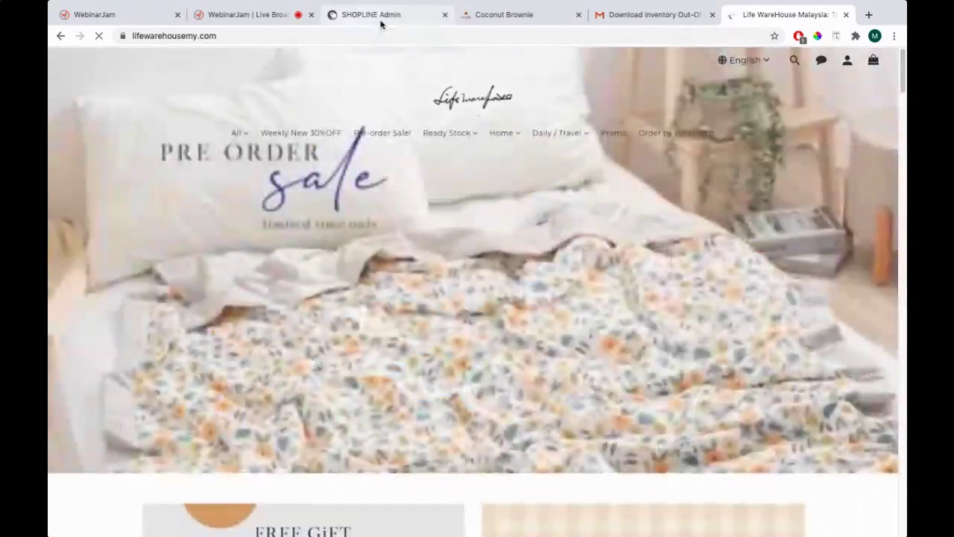
{"action": "left_click", "coordinate": [380, 23]}
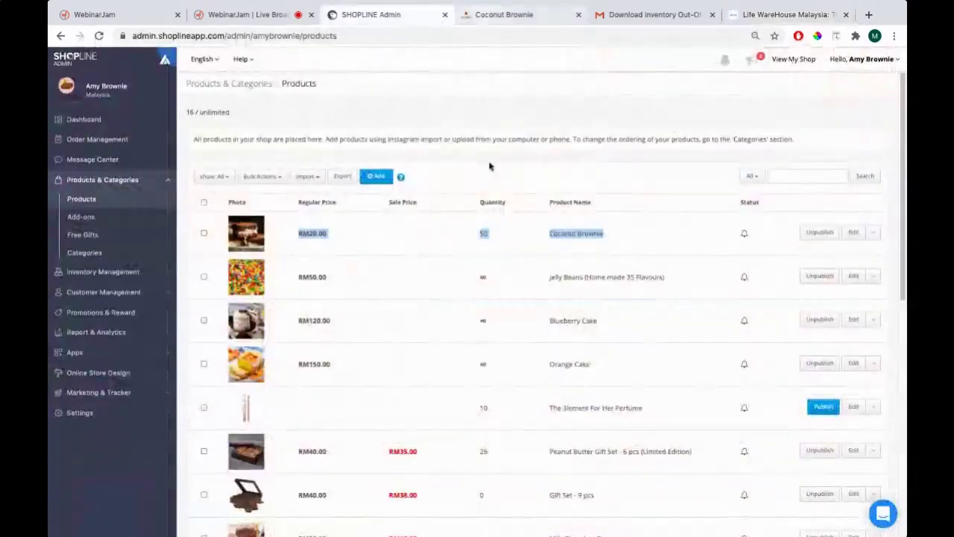
In Settings > Delivery Options, unpublish Post Laju - West Malaysia so all six options are unpublished
{"action": "left_click", "coordinate": [756, 17]}
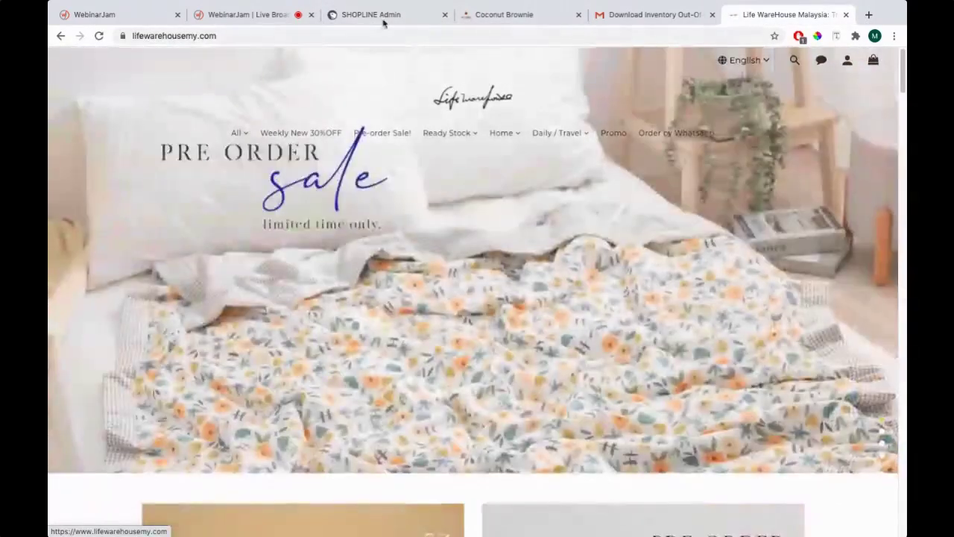
{"action": "left_click", "coordinate": [377, 14]}
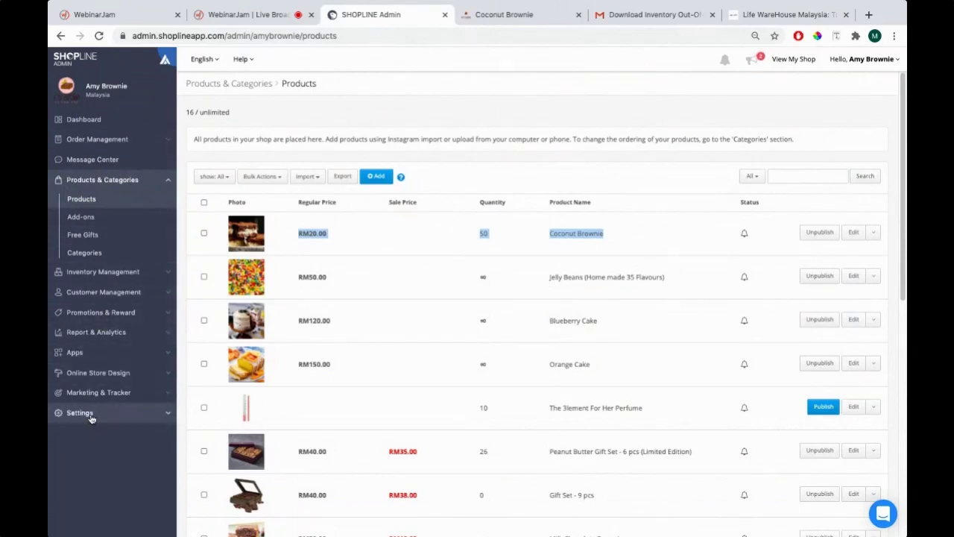
{"action": "left_click", "coordinate": [82, 415]}
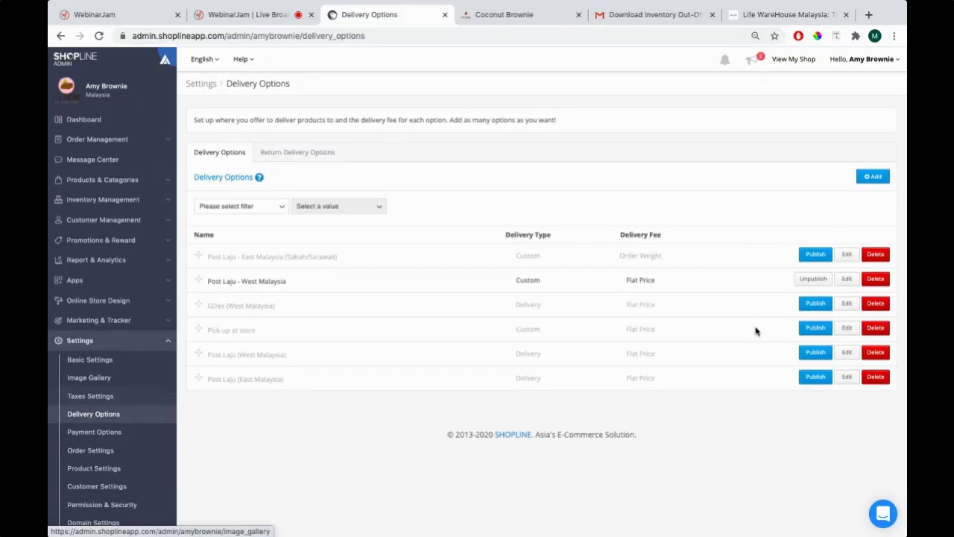
{"action": "left_click", "coordinate": [799, 280]}
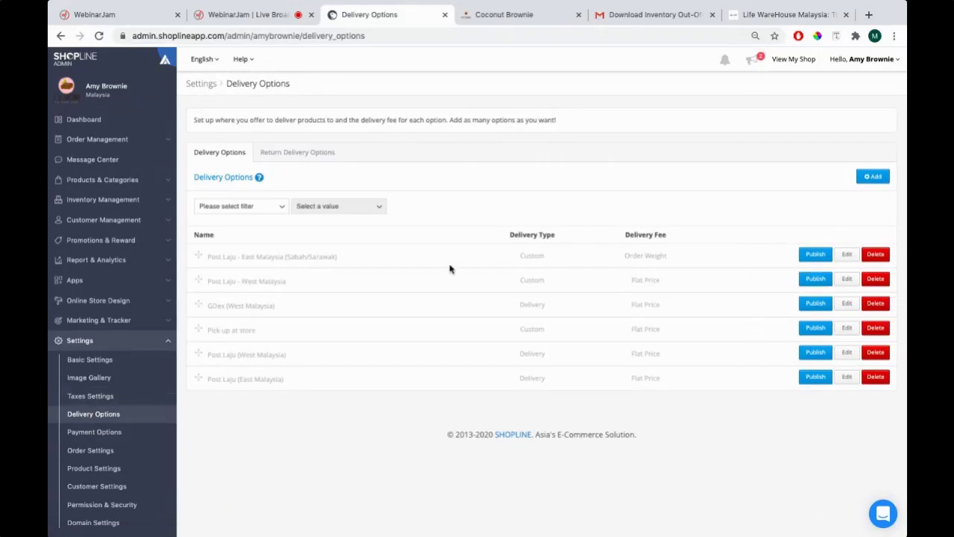
Add a Mason Jar Zipper Bag (Yellow 150ml 4 in 1, RM12.00) from Bag / Pouch / Carrier to the cart
{"action": "key", "text": "ctrl+6"}
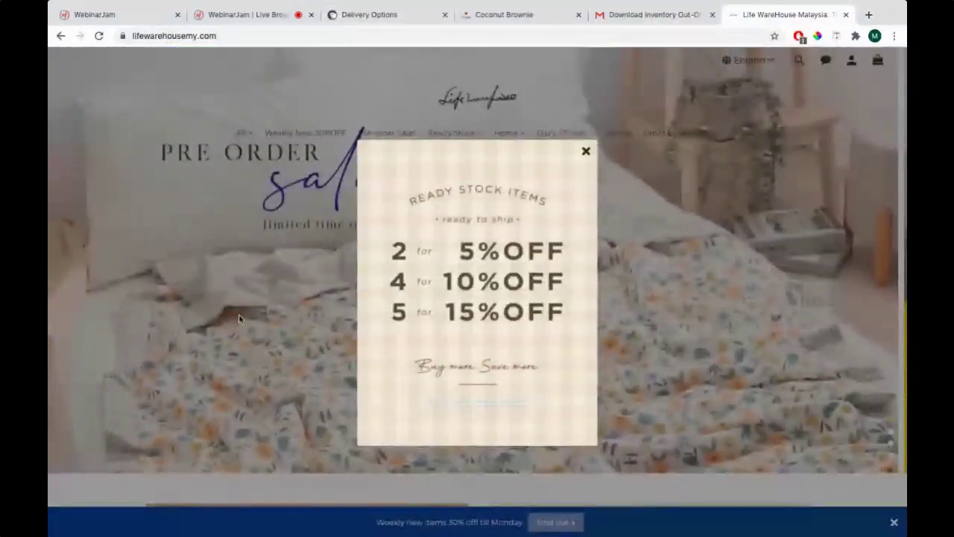
{"action": "left_click", "coordinate": [586, 151]}
{"action": "mouse_move", "coordinate": [461, 155]}
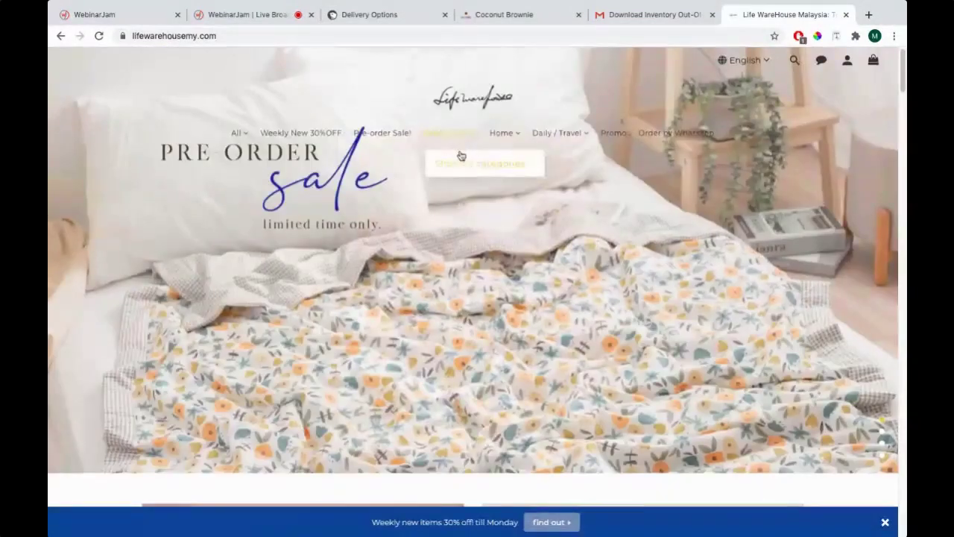
{"action": "mouse_move", "coordinate": [577, 148]}
{"action": "left_click", "coordinate": [572, 196]}
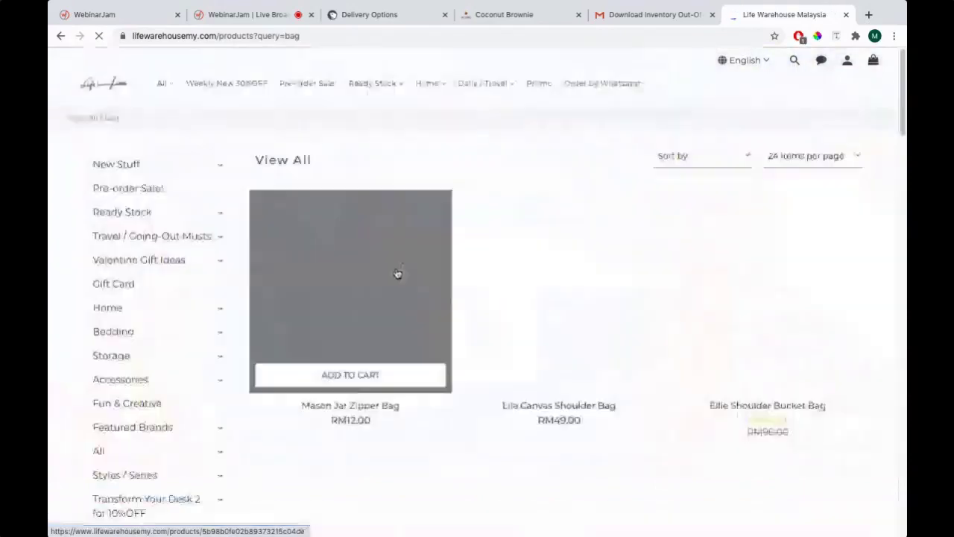
{"action": "scroll", "coordinate": [376, 277], "scroll_direction": "down", "scroll_amount": 2}
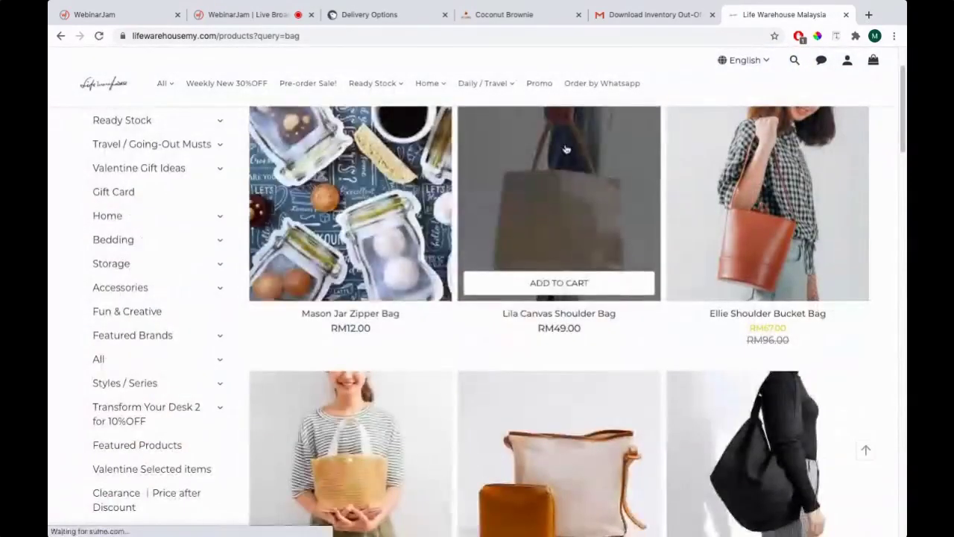
{"action": "left_click", "coordinate": [347, 284]}
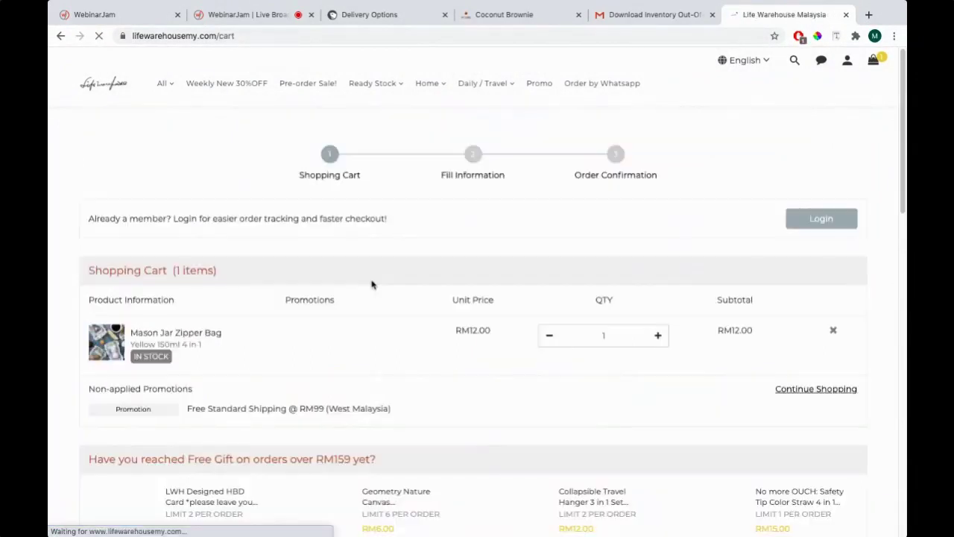
Keep West Malaysia (Peninsular Malaysia) delivery and confirm the RM6.00 fee and RM18.00 total
{"action": "scroll", "coordinate": [372, 282], "scroll_direction": "down", "scroll_amount": 2}
{"action": "scroll", "coordinate": [371, 282], "scroll_direction": "down", "scroll_amount": 4}
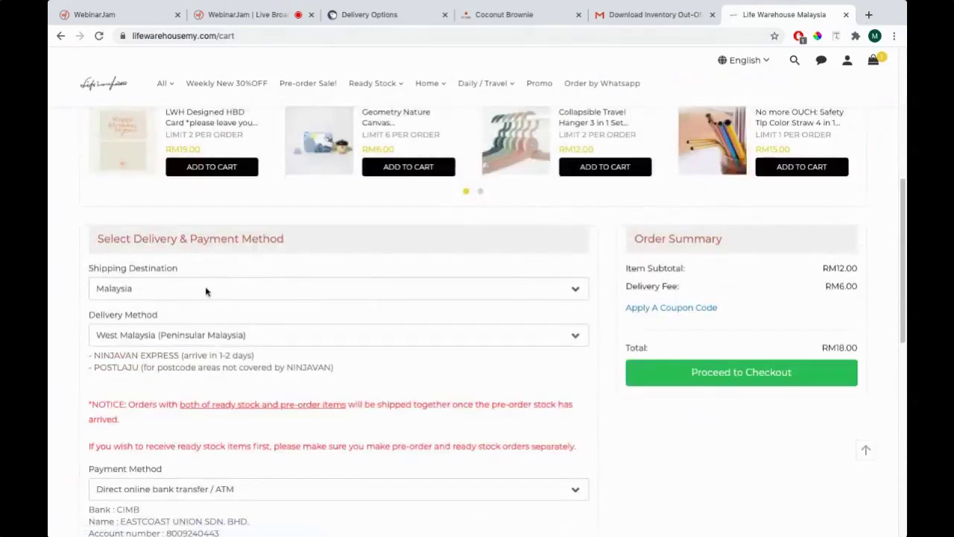
{"action": "scroll", "coordinate": [206, 292], "scroll_direction": "down", "scroll_amount": 1}
{"action": "left_click", "coordinate": [153, 297]}
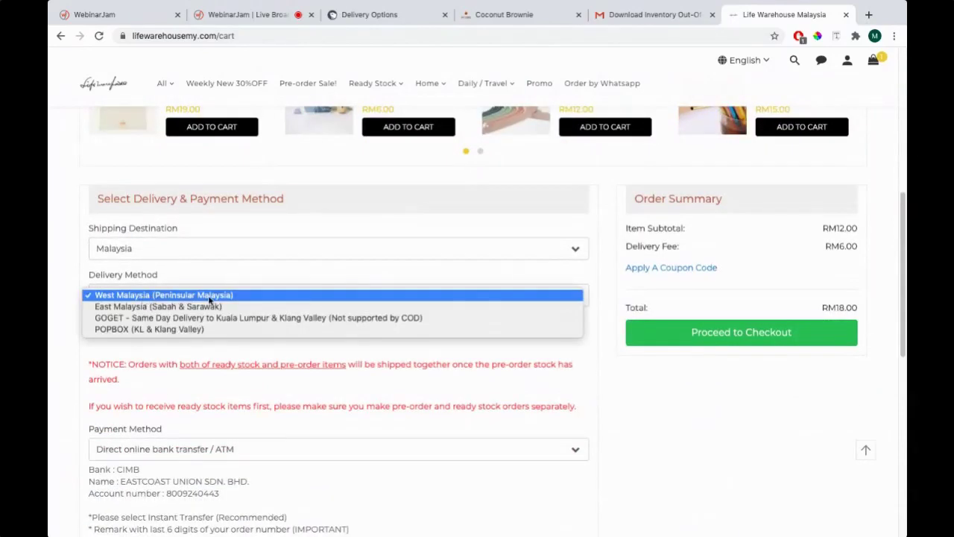
{"action": "left_click", "coordinate": [187, 296]}
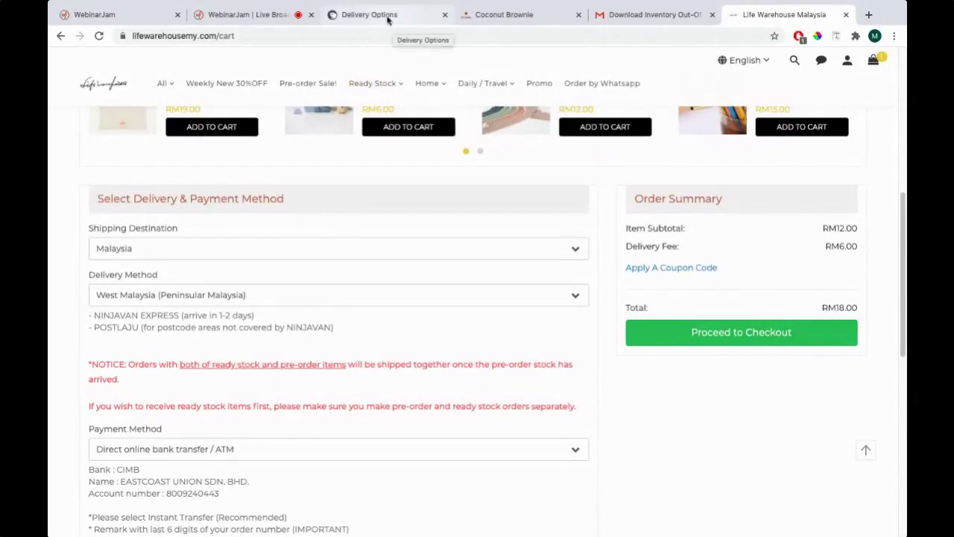
{"action": "left_click_drag", "start_coordinate": [831, 246], "coordinate": [859, 246]}
{"action": "left_click_drag", "start_coordinate": [626, 246], "coordinate": [859, 245]}
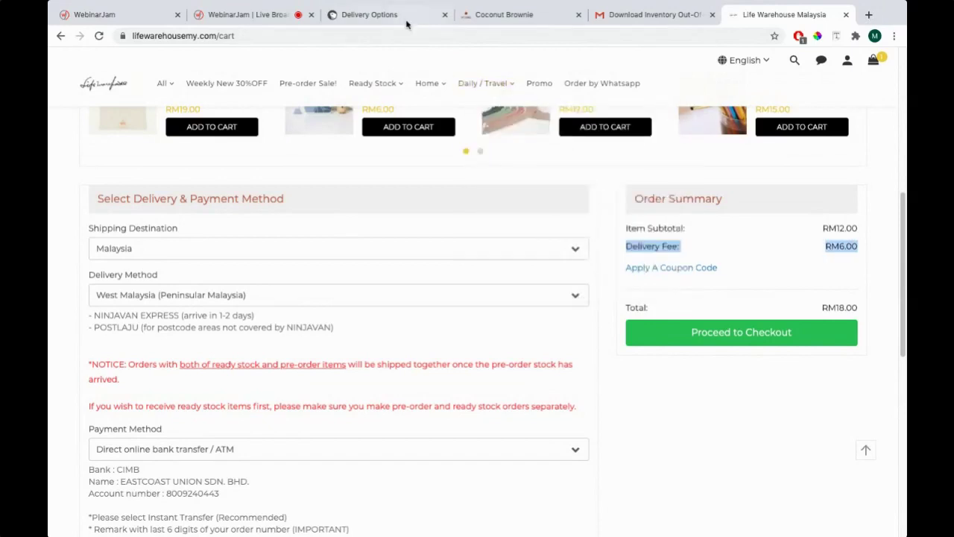
{"action": "left_click", "coordinate": [402, 16]}
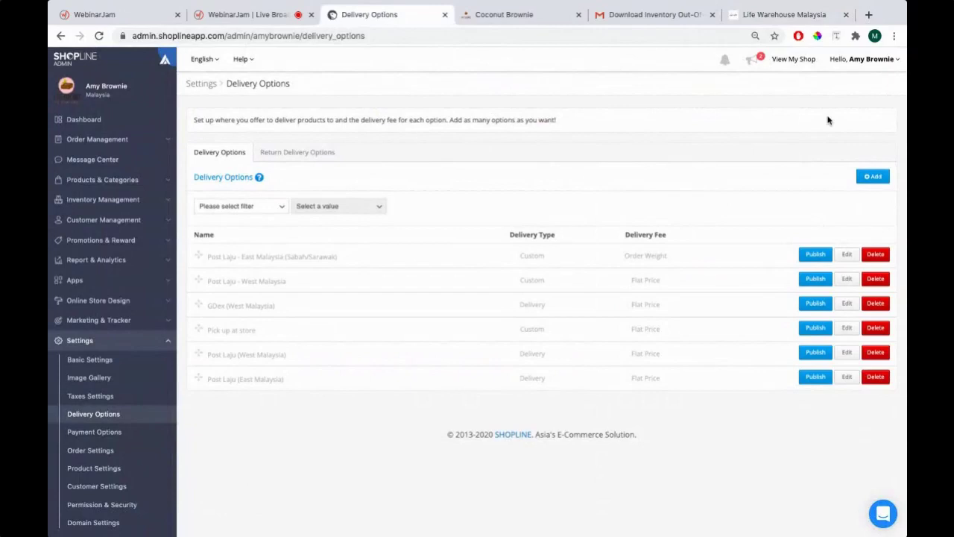
Start a new delivery option with delivery type Custom, which ticks Requires Customer Address
{"action": "left_click", "coordinate": [874, 179]}
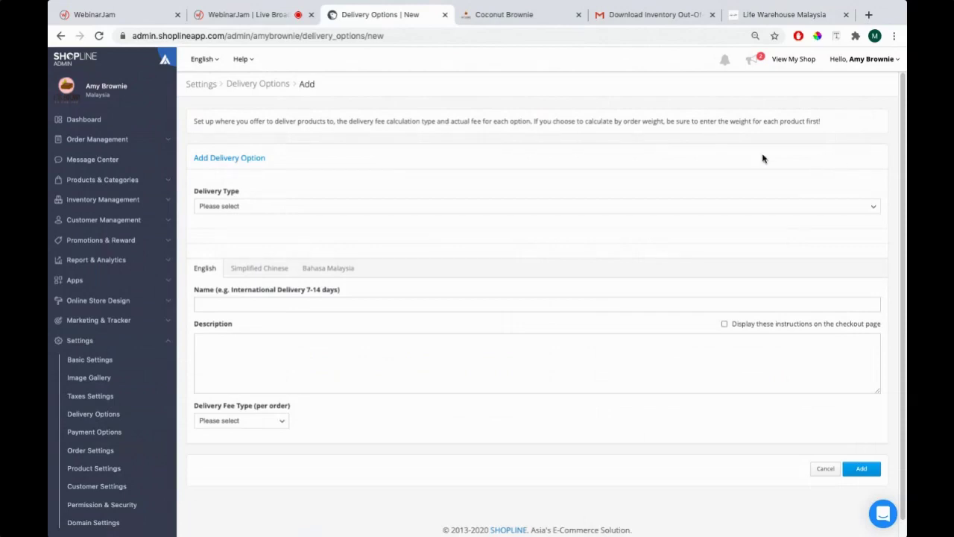
{"action": "left_click_drag", "start_coordinate": [203, 192], "coordinate": [248, 196]}
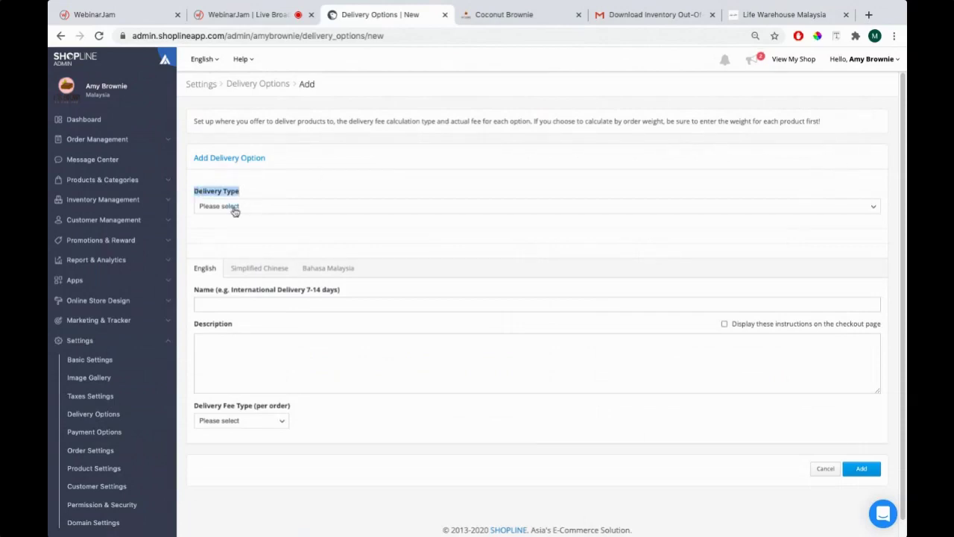
{"action": "left_click", "coordinate": [772, 213]}
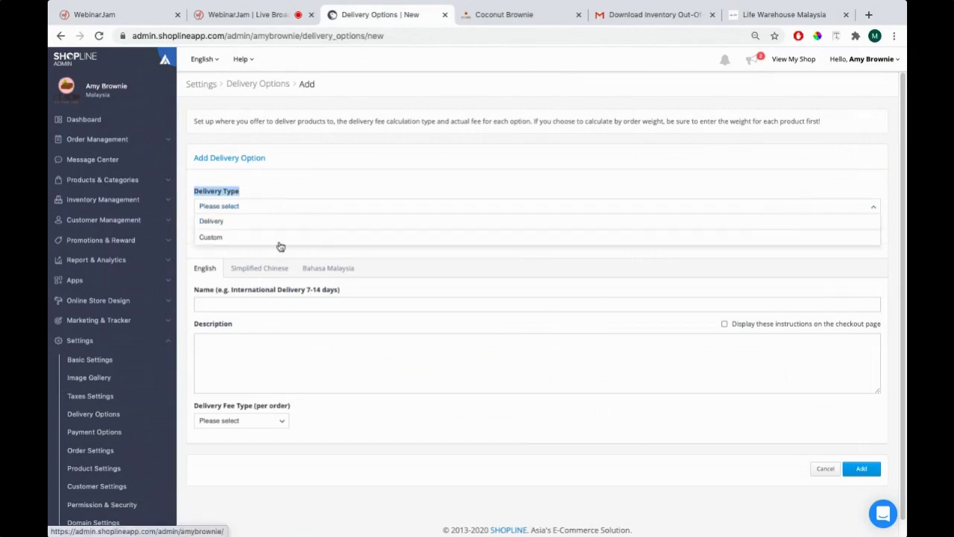
{"action": "left_click", "coordinate": [204, 237]}
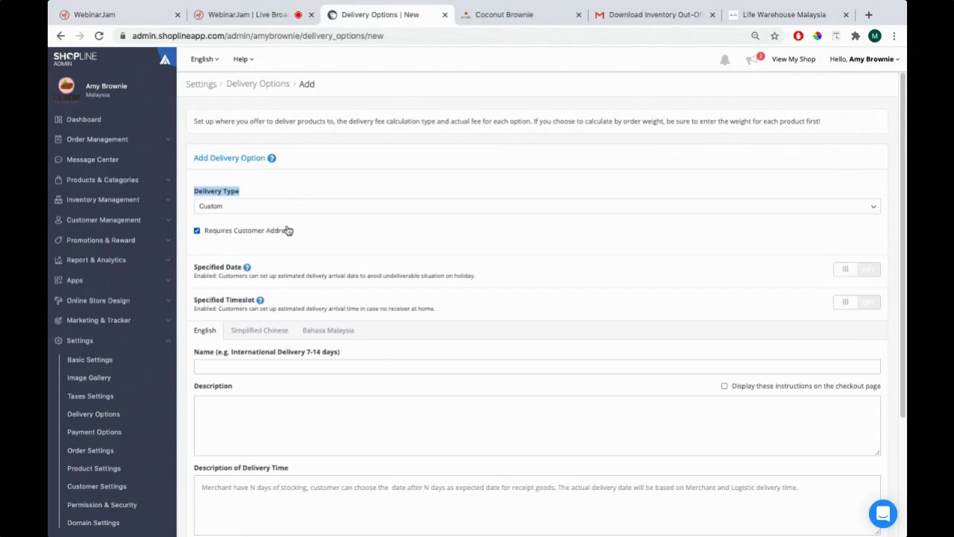
{"action": "scroll", "coordinate": [287, 237], "scroll_direction": "down", "scroll_amount": 1}
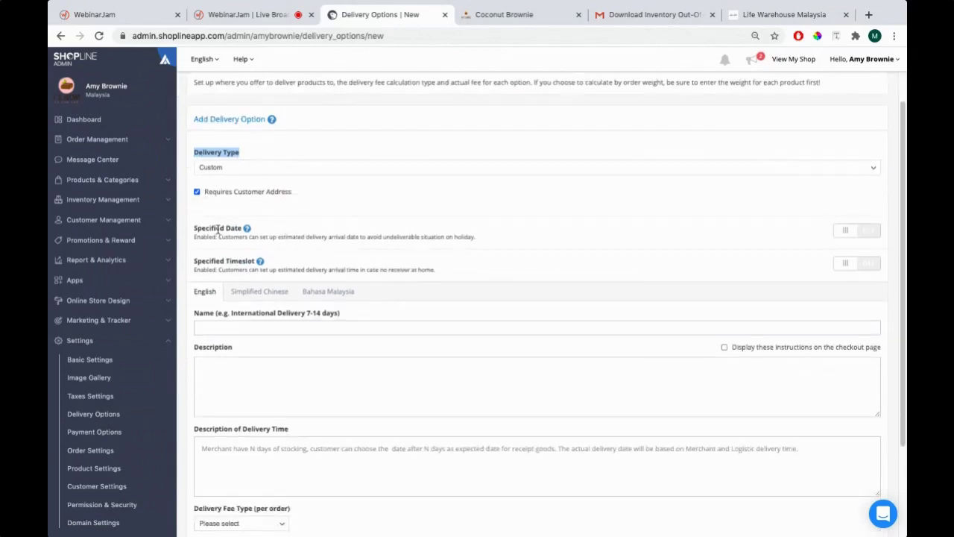
{"action": "left_click_drag", "start_coordinate": [193, 231], "coordinate": [252, 229]}
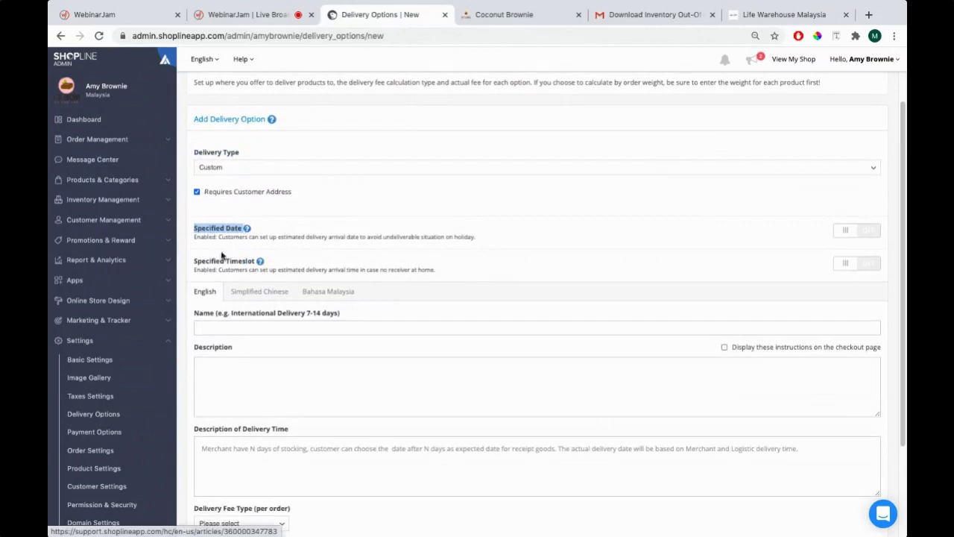
{"action": "left_click_drag", "start_coordinate": [192, 262], "coordinate": [274, 261]}
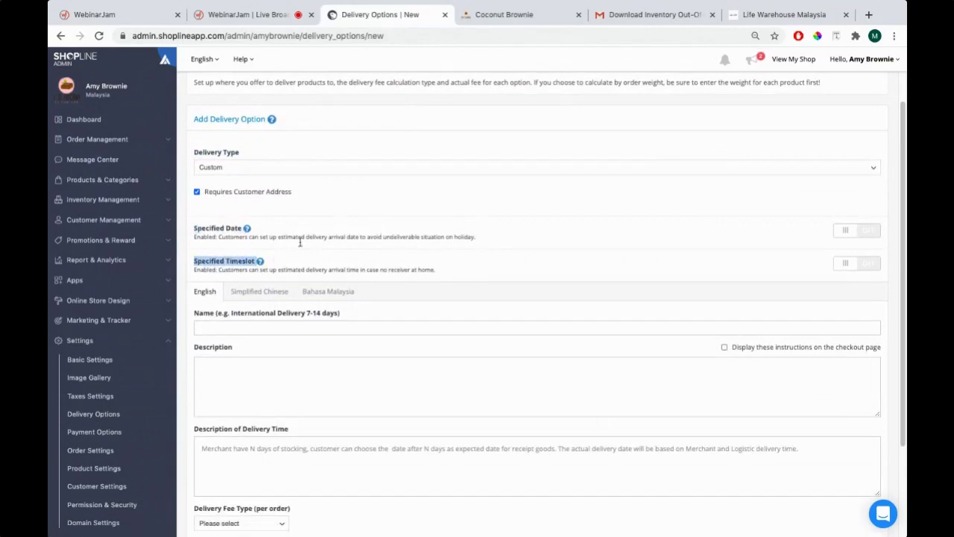
{"action": "scroll", "coordinate": [301, 242], "scroll_direction": "down", "scroll_amount": 3}
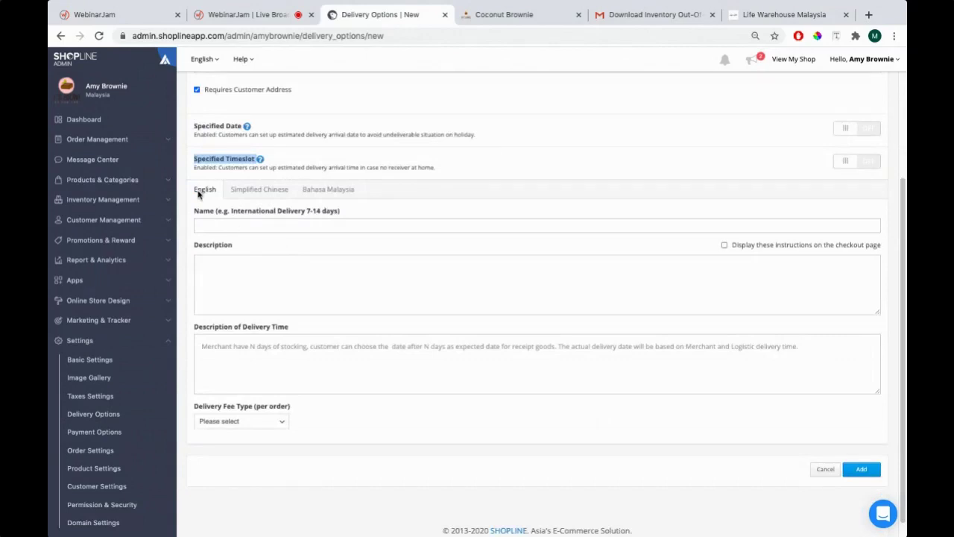
Name the new delivery option 'West Malaysia - Standard Delivery Fee'
{"action": "left_click", "coordinate": [260, 223]}
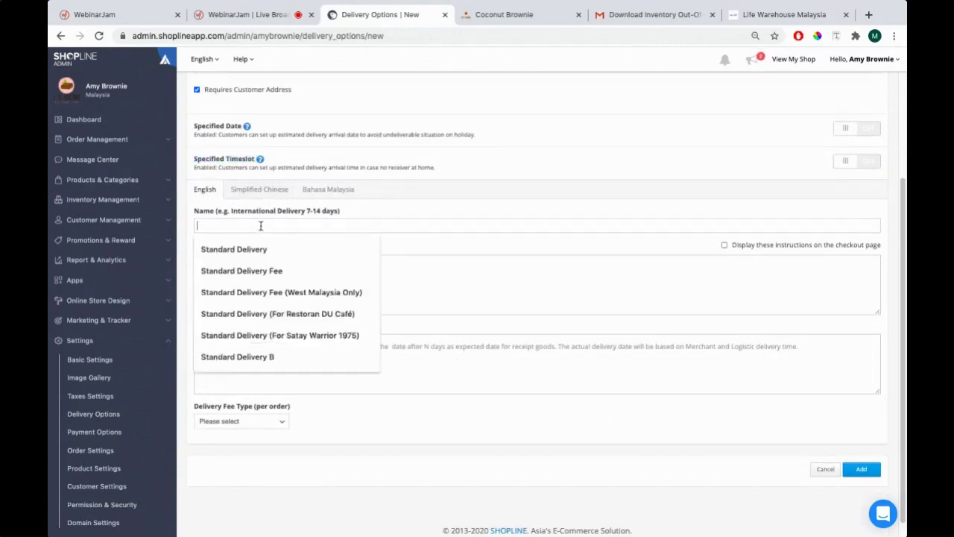
{"action": "left_click", "coordinate": [735, 17]}
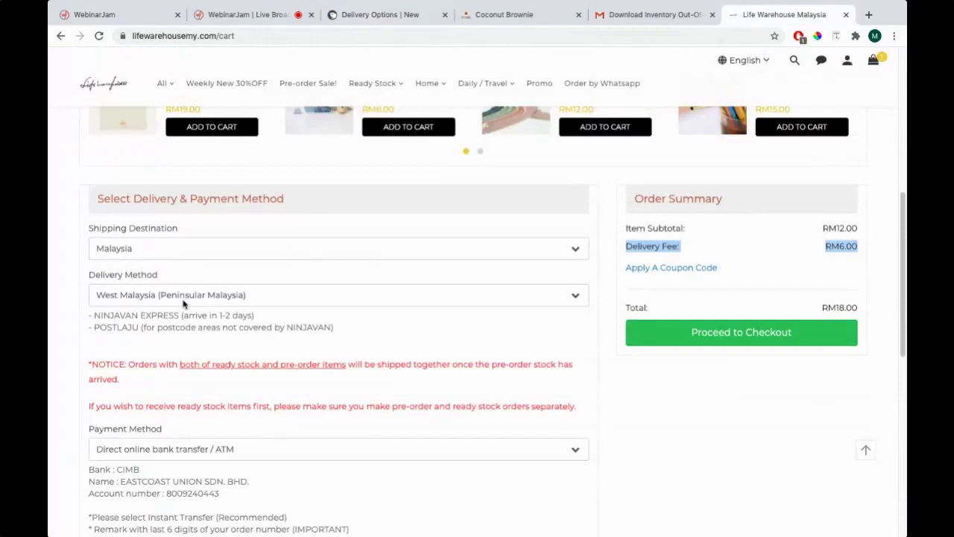
{"action": "left_click", "coordinate": [363, 17]}
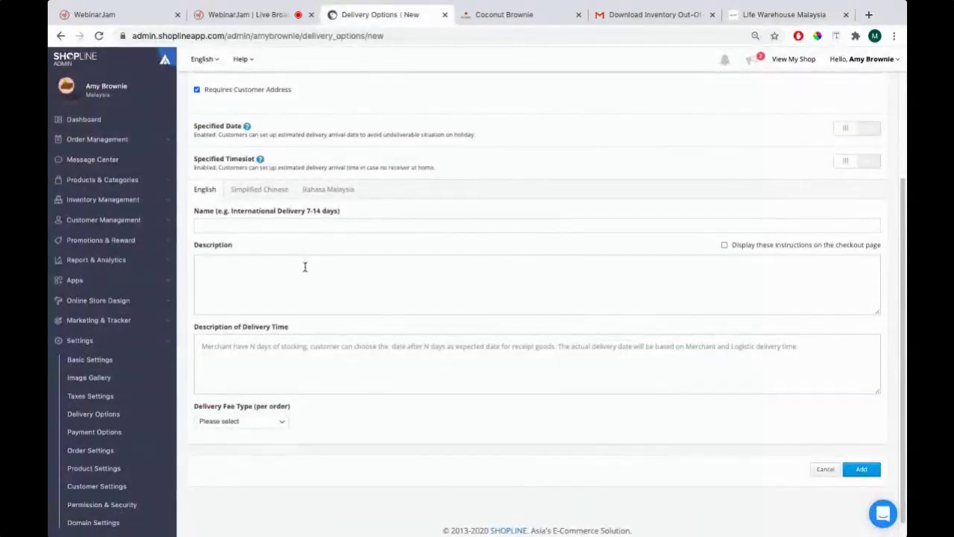
{"action": "left_click", "coordinate": [231, 222]}
{"action": "type", "text": "West mala"}
{"action": "key", "text": "BackSpace"}
{"action": "key", "text": "BackSpace"}
{"action": "type", "text": "Mal"}
{"action": "type", "text": "elivery Fee"}
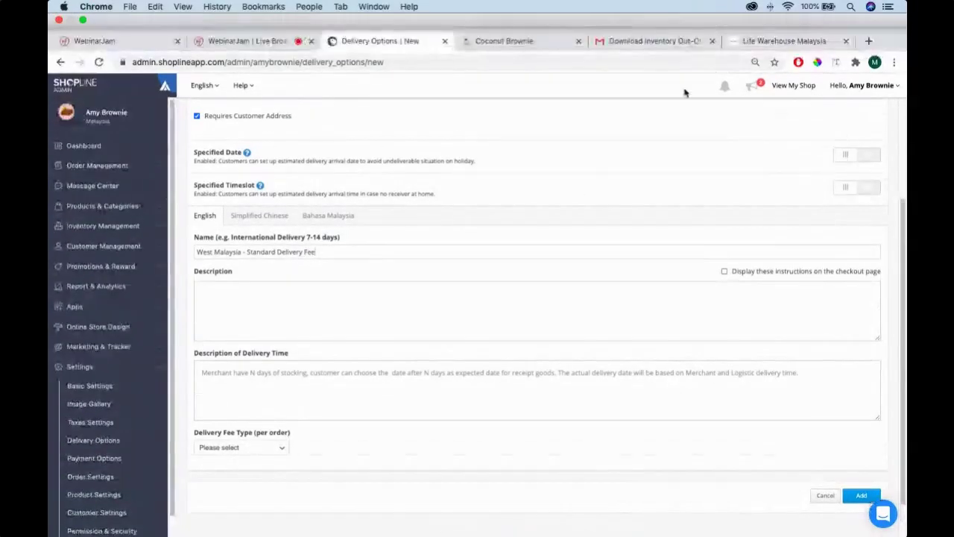
{"action": "left_click_drag", "start_coordinate": [333, 227], "coordinate": [196, 228]}
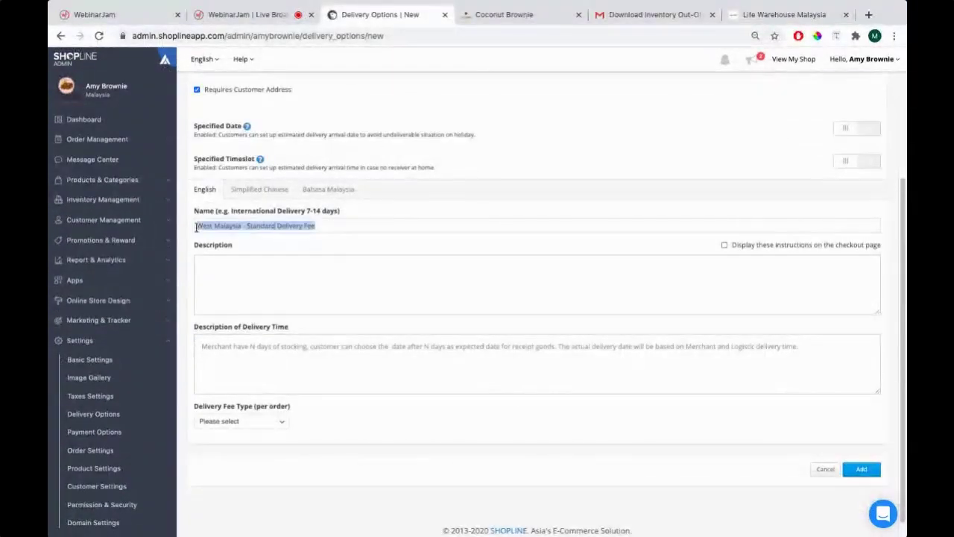
Tick 'Display these instructions on the checkout page' for the option
{"action": "left_click", "coordinate": [783, 14]}
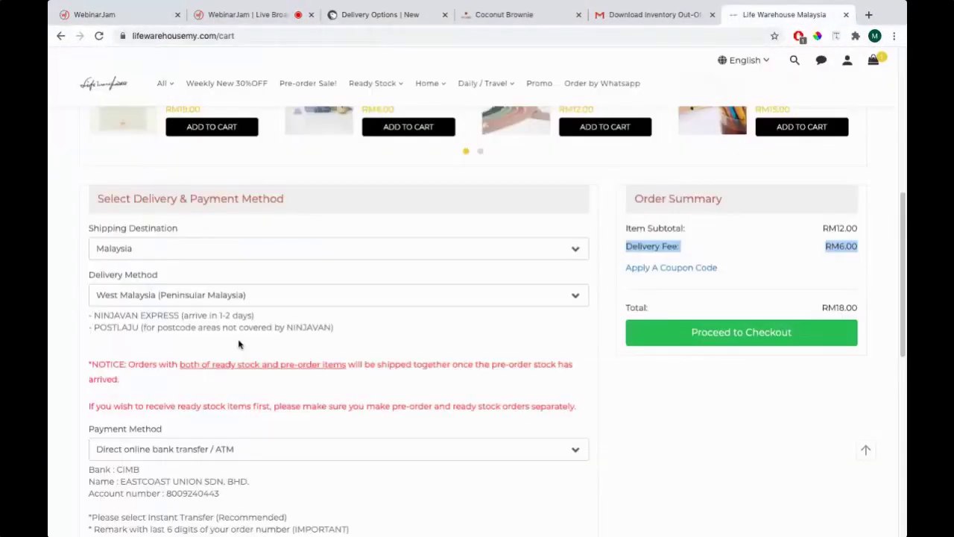
{"action": "left_click", "coordinate": [377, 14]}
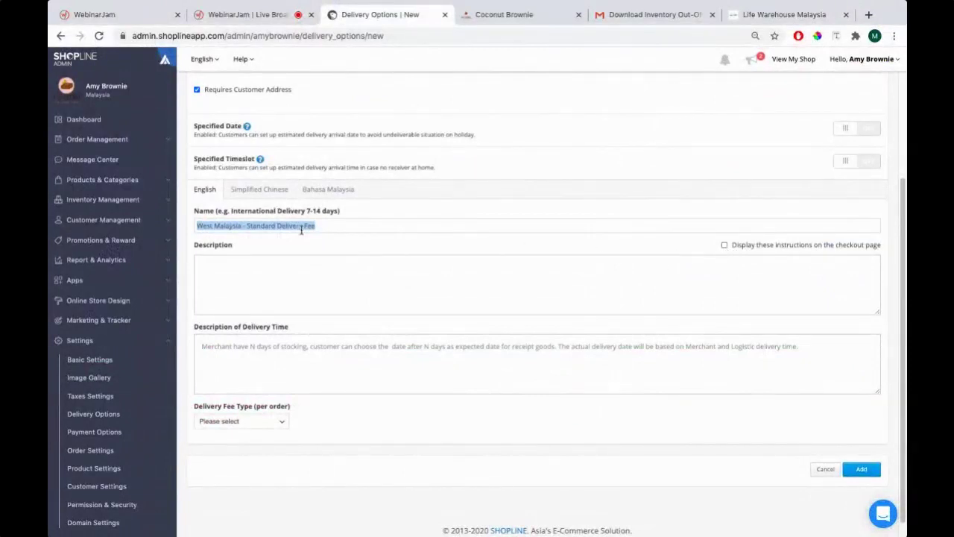
{"action": "left_click_drag", "start_coordinate": [353, 222], "coordinate": [206, 225]}
{"action": "left_click", "coordinate": [738, 250]}
{"action": "left_click", "coordinate": [738, 250]}
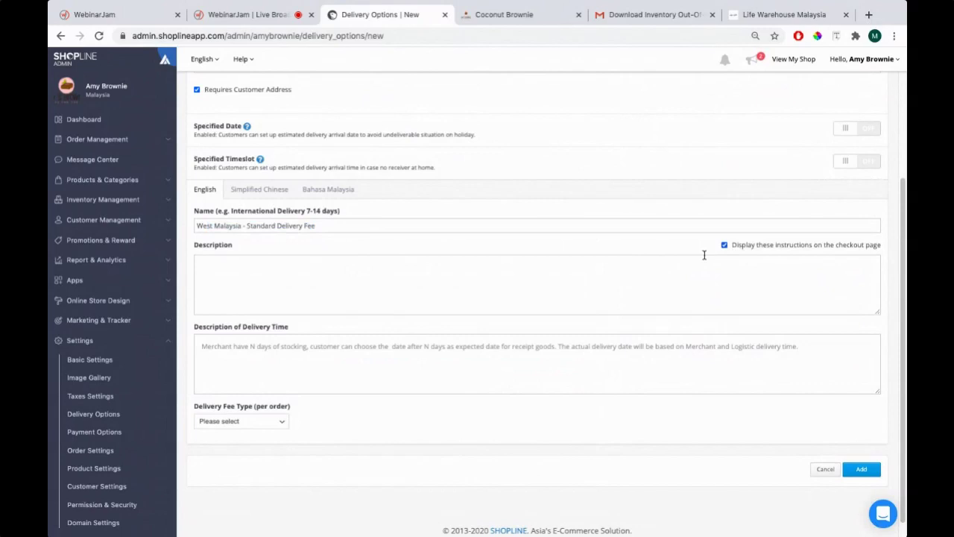
Write the description noting the RM 8.00 flat-rate fee and a 3 - 4 day delivery time
{"action": "left_click", "coordinate": [615, 266]}
{"action": "type", "text": "Kind"}
{"action": "type", "text": "livery fee is RM"}
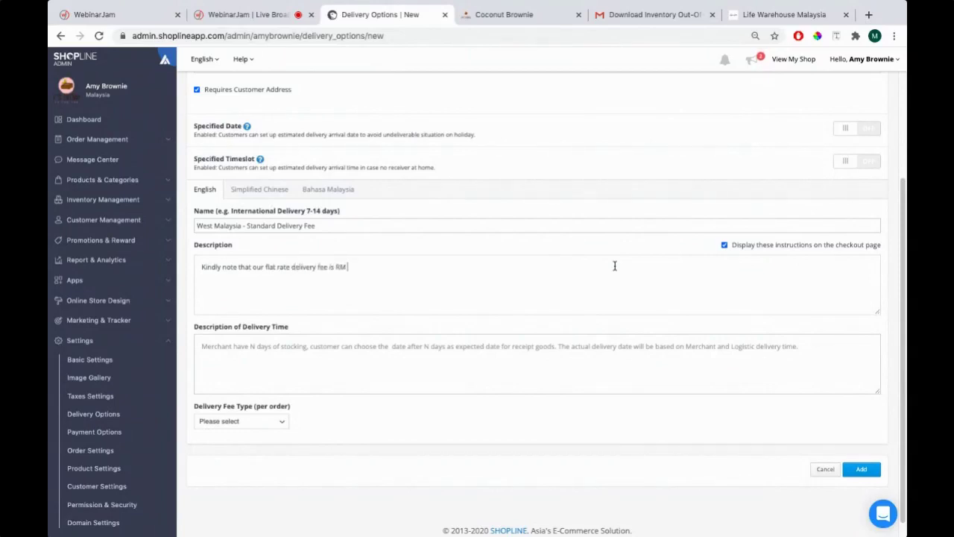
{"action": "type", "text": " 6.00."}
{"action": "type", "text": "do note that our"}
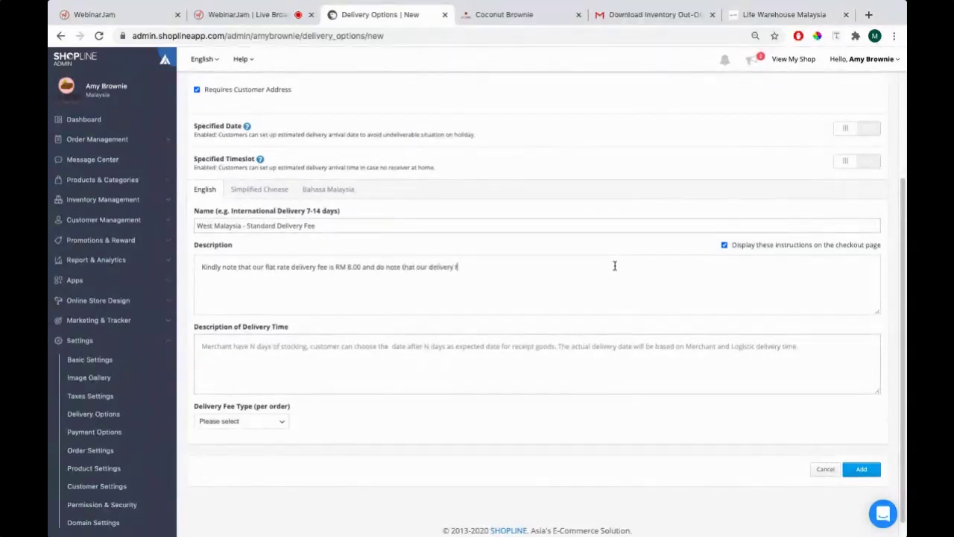
{"action": "type", "text": " delivery time is bi"}
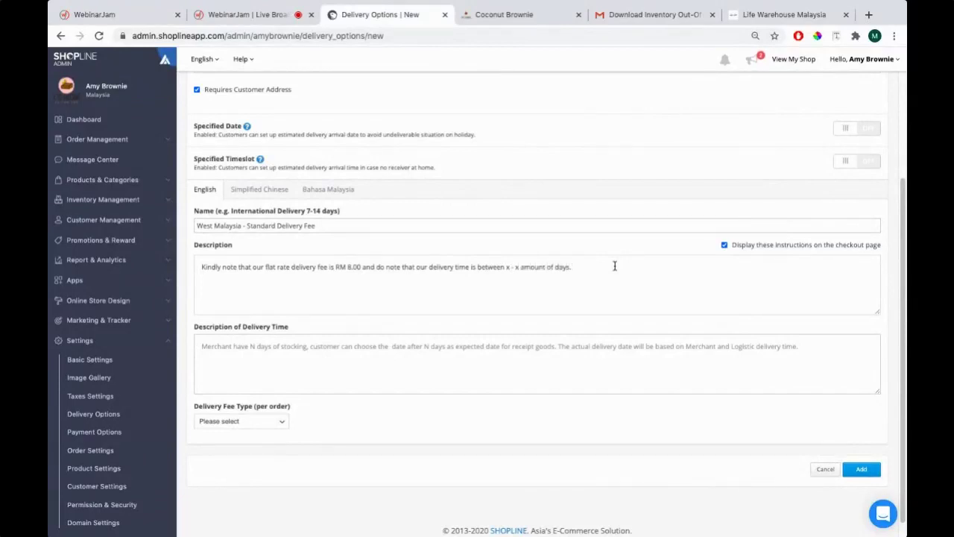
{"action": "left_click", "coordinate": [522, 267]}
{"action": "key", "text": "BackSpace"}
{"action": "key", "text": "BackSpace"}
{"action": "key", "text": "BackSpace"}
{"action": "key", "text": "BackSpace"}
{"action": "type", "text": "3"}
{"action": "key", "text": "BackSpace"}
{"action": "key", "text": "BackSpace"}
{"action": "type", "text": "3 - 4"}
Compare with the storefront cart's delivery method descriptions, such as the NINJAVAN EXPRESS line
{"action": "left_click", "coordinate": [753, 15]}
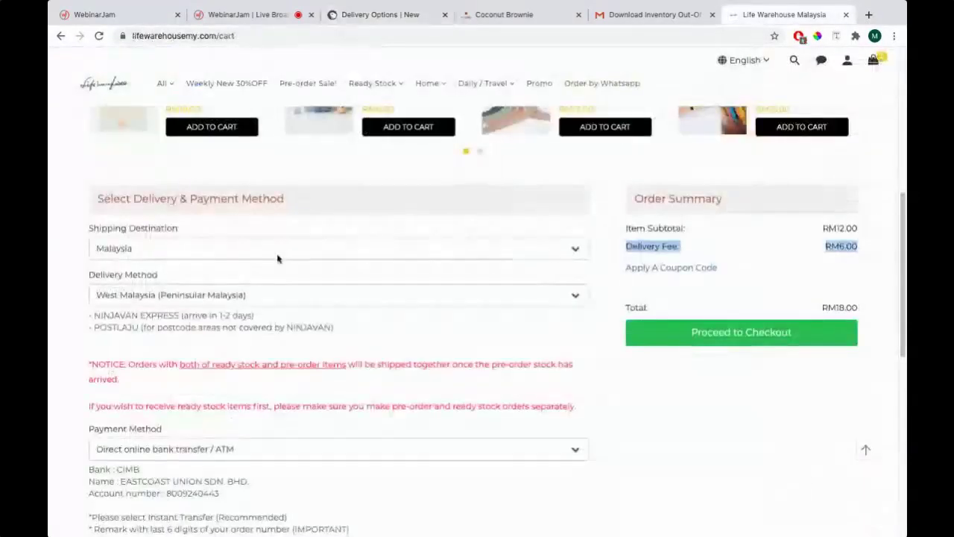
{"action": "left_click_drag", "start_coordinate": [89, 315], "coordinate": [356, 329]}
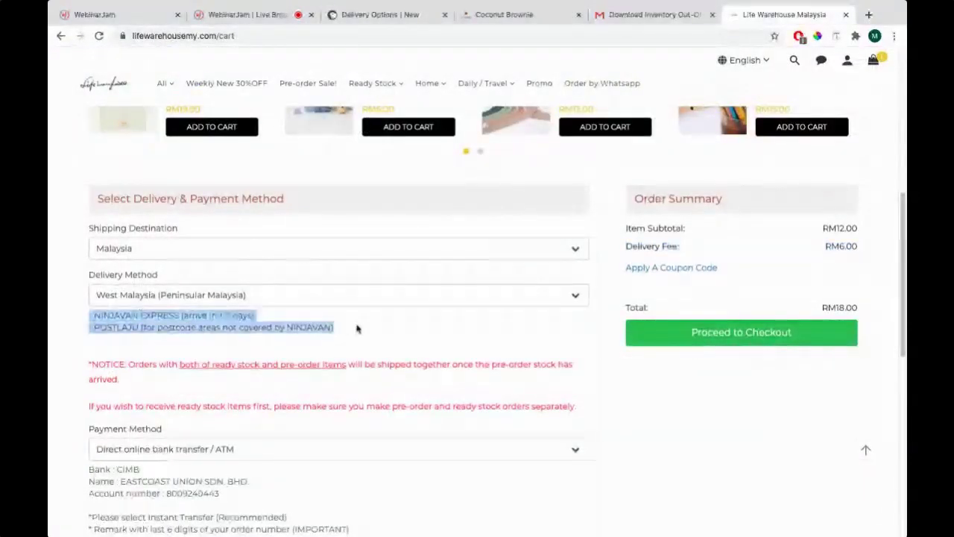
{"action": "left_click_drag", "start_coordinate": [90, 314], "coordinate": [371, 331]}
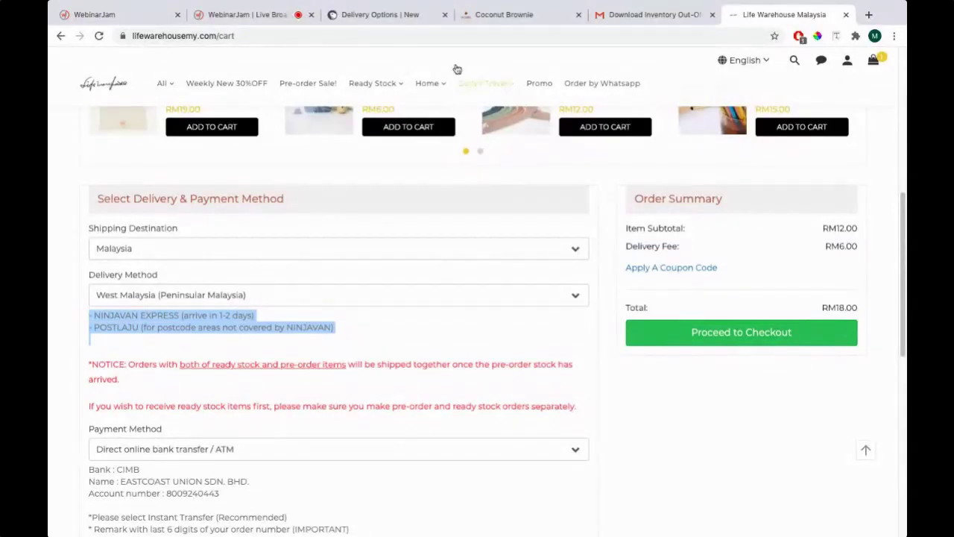
{"action": "left_click", "coordinate": [370, 18]}
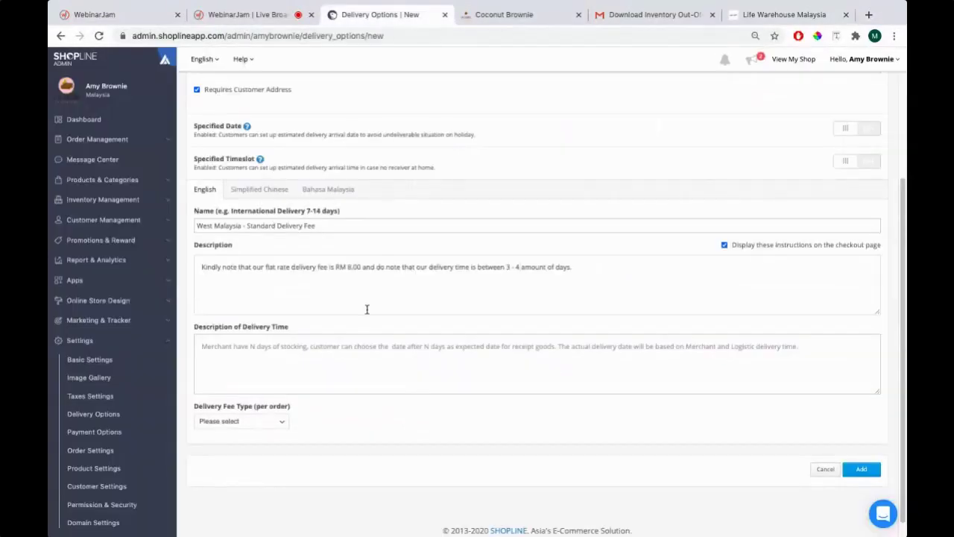
{"action": "scroll", "coordinate": [462, 344], "scroll_direction": "down", "scroll_amount": 1}
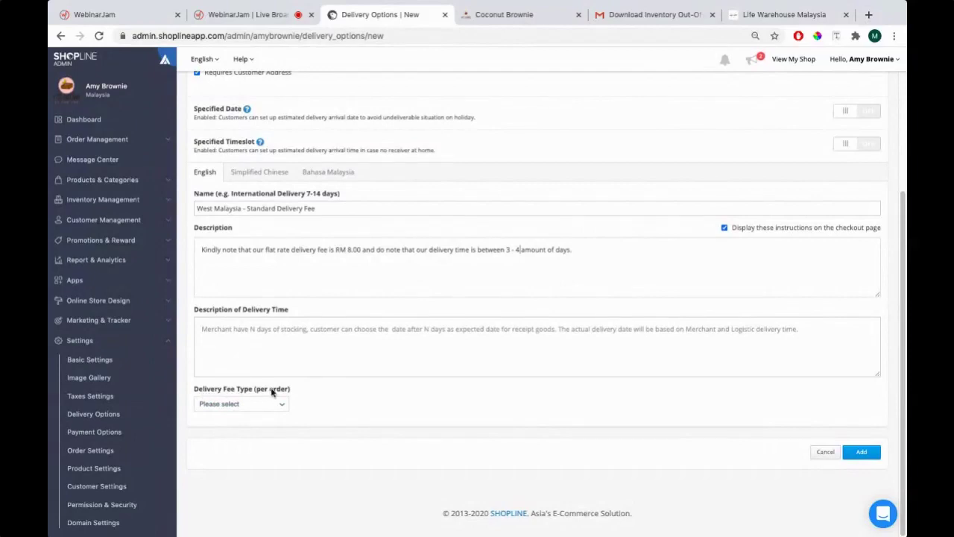
Set the delivery fee type to Flat Price
{"action": "left_click", "coordinate": [253, 404]}
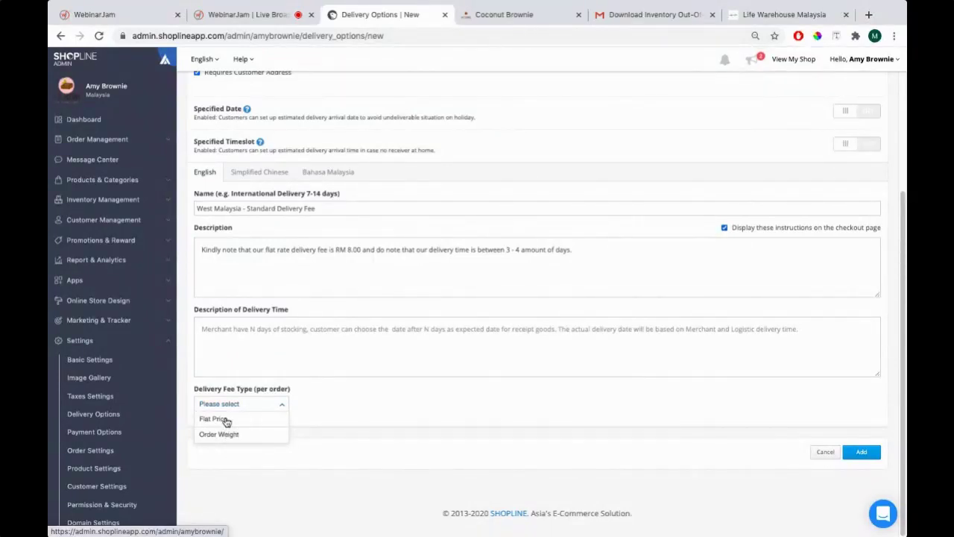
{"action": "left_click", "coordinate": [225, 419]}
{"action": "scroll", "coordinate": [417, 366], "scroll_direction": "down", "scroll_amount": 2}
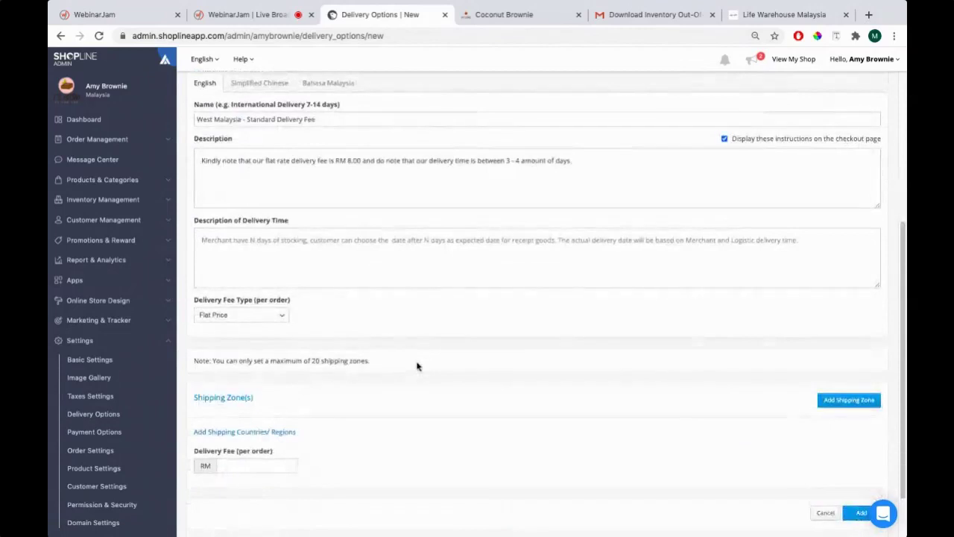
{"action": "left_click", "coordinate": [240, 467]}
{"action": "left_click", "coordinate": [425, 445]}
Rename the delivery option to 'Postlaju - West Malaysia'
{"action": "type", "text": "Post"}
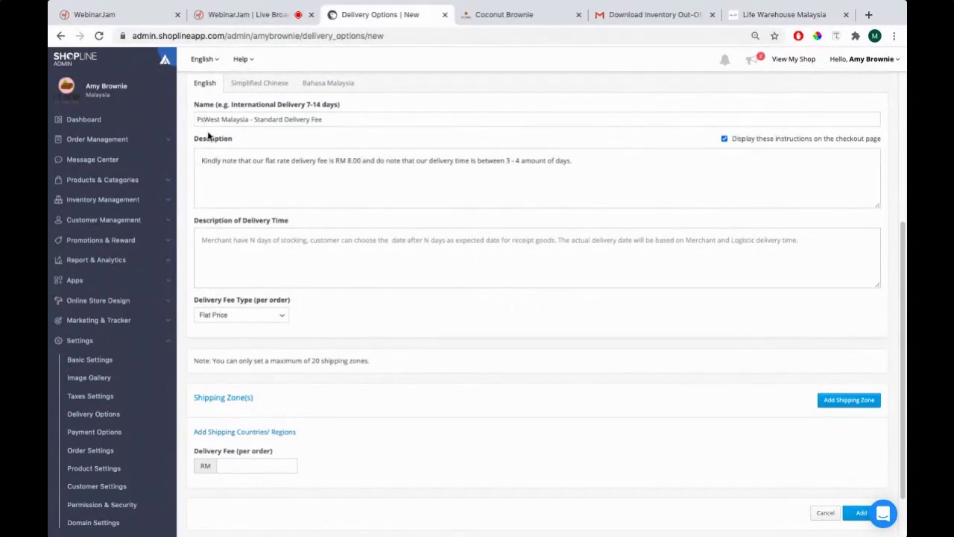
{"action": "type", "text": "laju"}
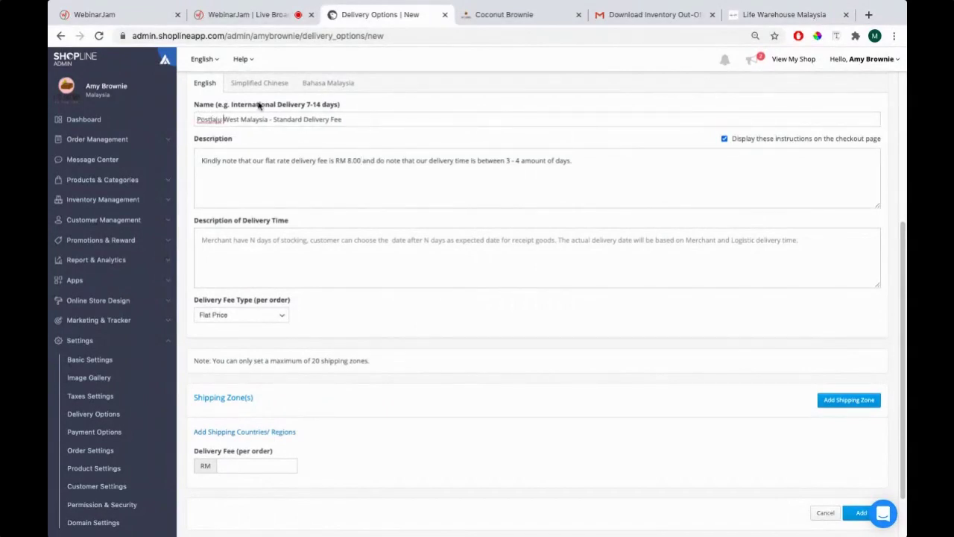
{"action": "left_click_drag", "start_coordinate": [346, 120], "coordinate": [274, 119]}
{"action": "key", "text": "BackSpace"}
{"action": "key", "text": "BackSpace"}
{"action": "left_click", "coordinate": [223, 120]}
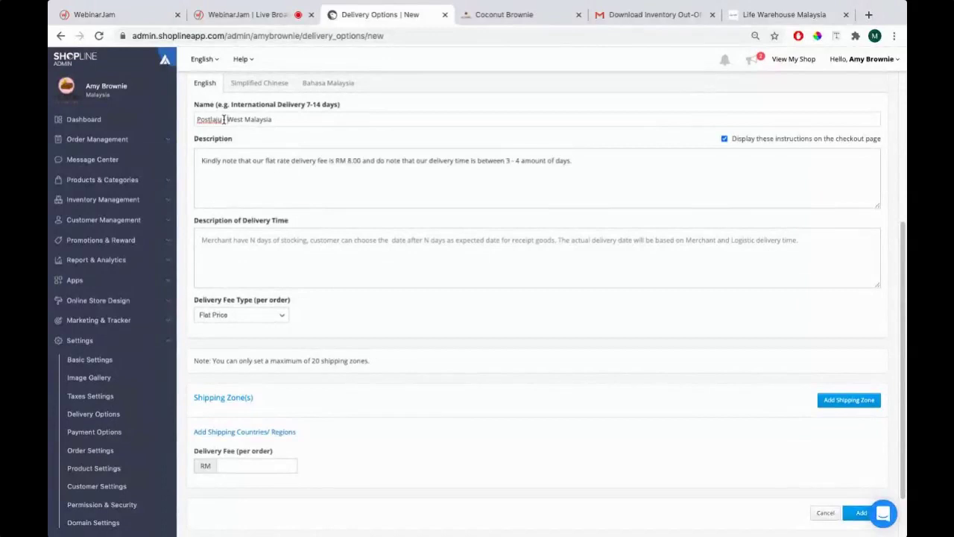
{"action": "type", "text": "-"}
Reconfirm Flat Price as the fee type and review the RM 8.00 flat-rate description
{"action": "left_click", "coordinate": [223, 319]}
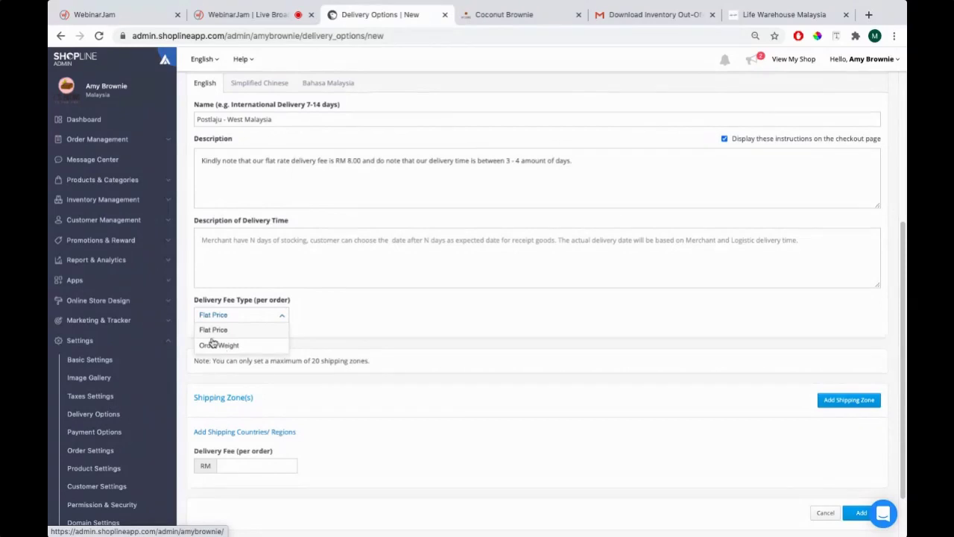
{"action": "left_click", "coordinate": [214, 330]}
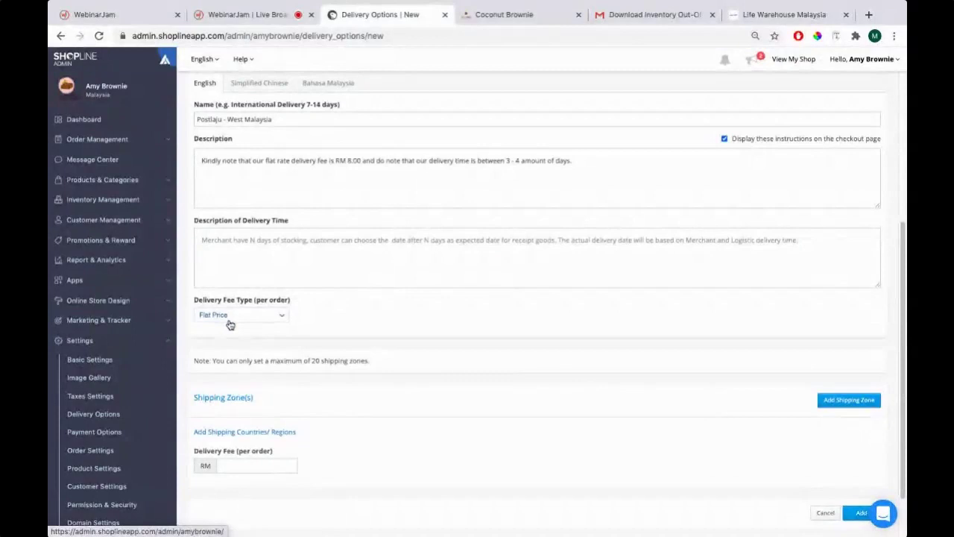
{"action": "left_click_drag", "start_coordinate": [205, 164], "coordinate": [363, 159]}
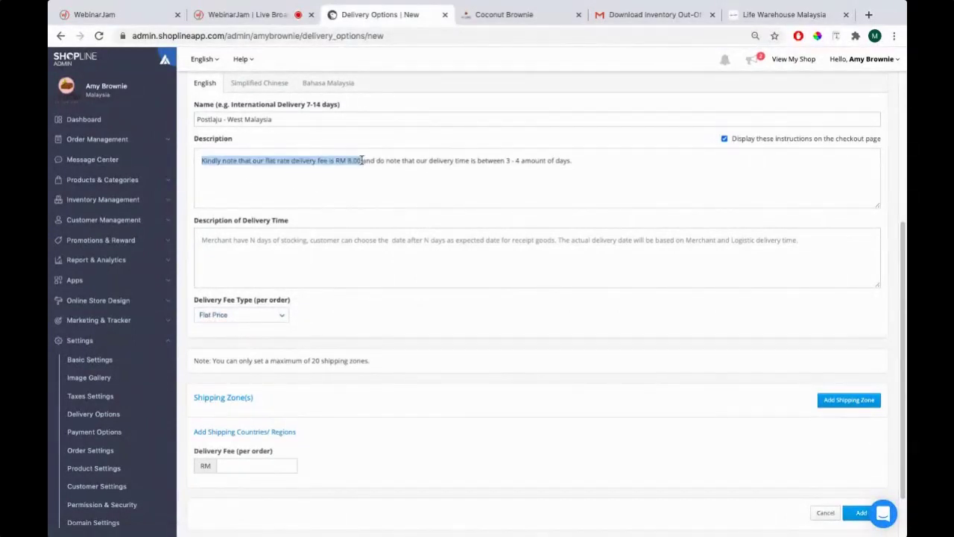
{"action": "left_click", "coordinate": [362, 160]}
{"action": "scroll", "coordinate": [296, 366], "scroll_direction": "down", "scroll_amount": 2}
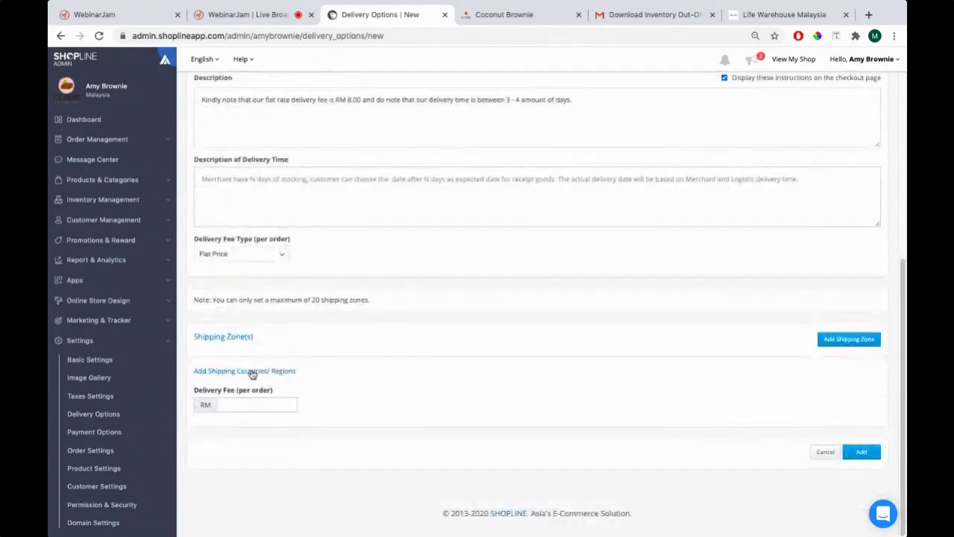
{"action": "left_click", "coordinate": [790, 15]}
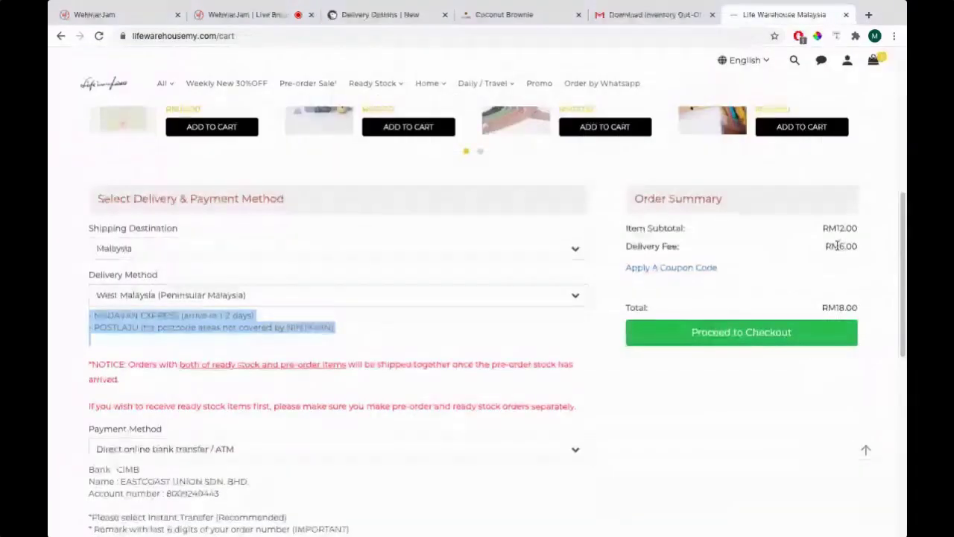
{"action": "left_click", "coordinate": [433, 18]}
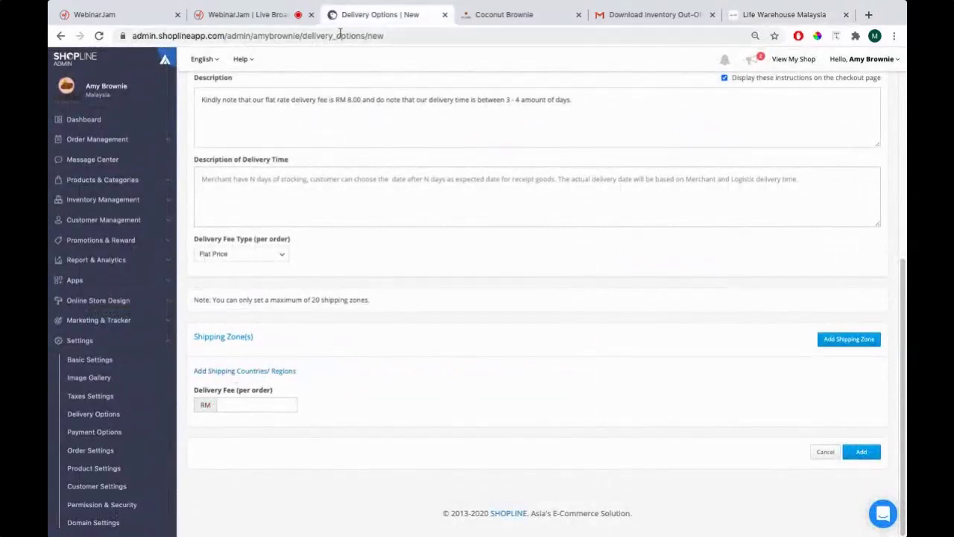
Add Malaysia as the delivery option's only shipping country
{"action": "left_click", "coordinate": [265, 370]}
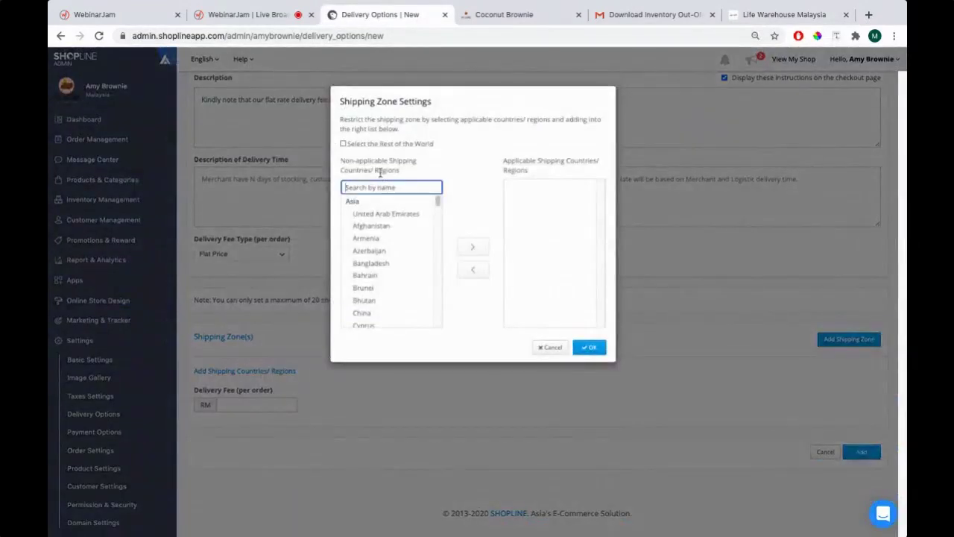
{"action": "type", "text": "mlaa"}
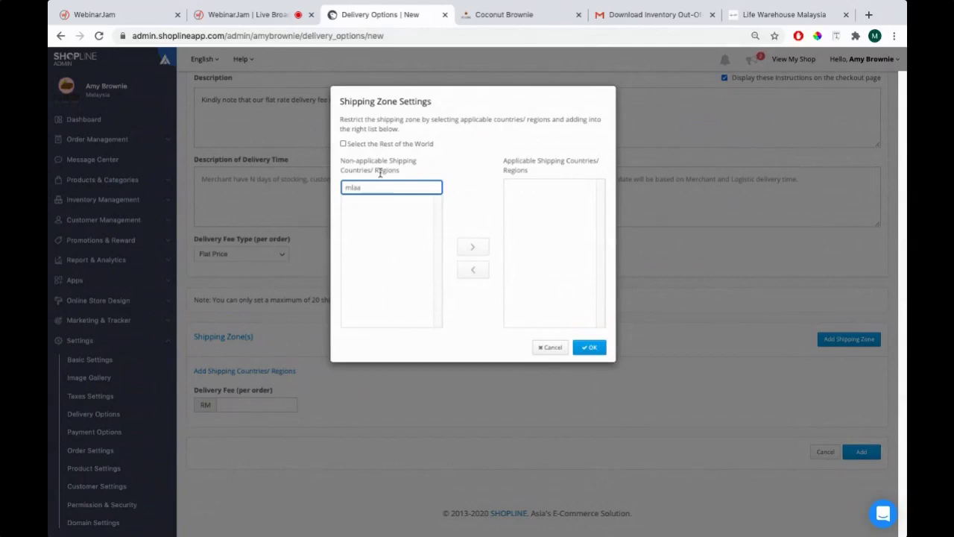
{"action": "type", "text": "ysialaysi"}
{"action": "left_click", "coordinate": [372, 200]}
{"action": "left_click", "coordinate": [472, 246]}
{"action": "left_click", "coordinate": [590, 347]}
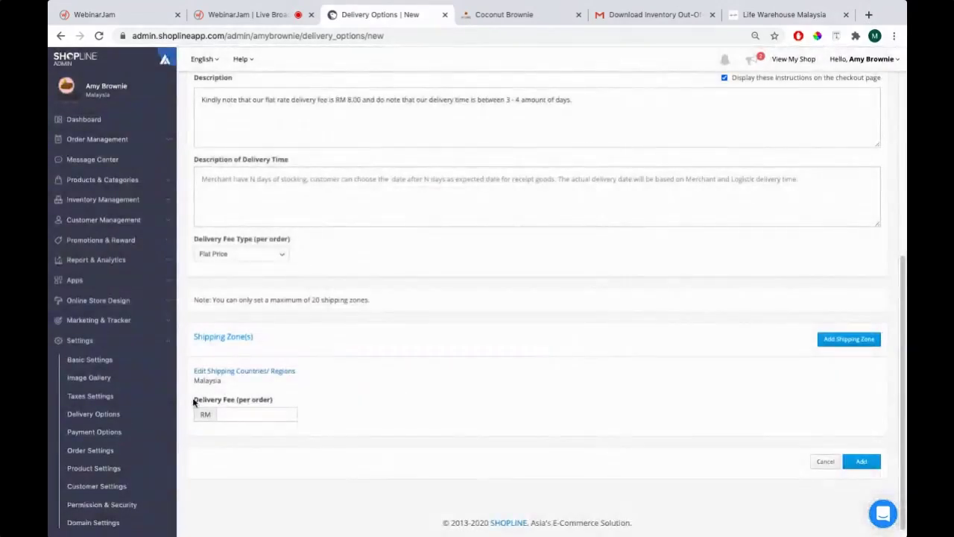
Enter an RM 8.00 delivery fee per order
{"action": "left_click", "coordinate": [273, 415]}
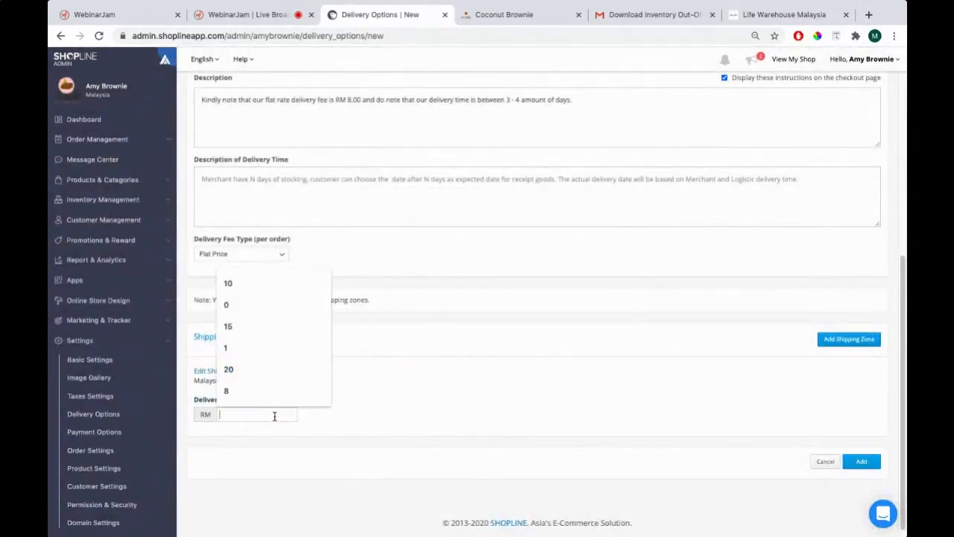
{"action": "type", "text": "8.00"}
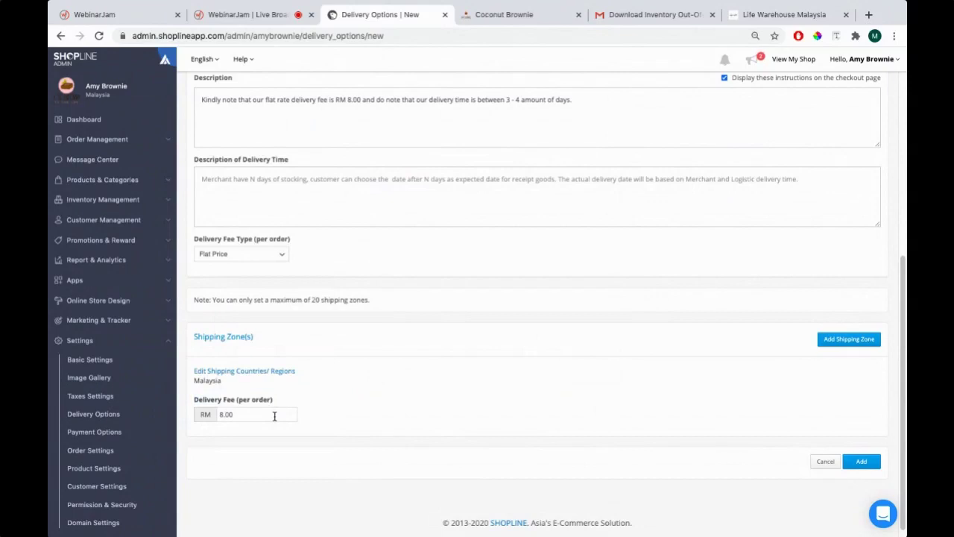
{"action": "scroll", "coordinate": [451, 415], "scroll_direction": "up", "scroll_amount": 5}
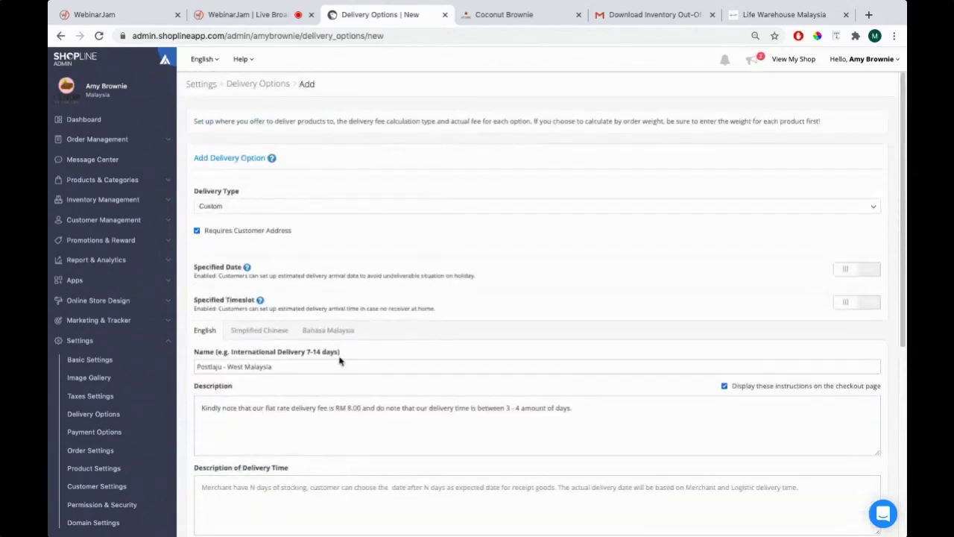
{"action": "scroll", "coordinate": [300, 295], "scroll_direction": "down", "scroll_amount": 5}
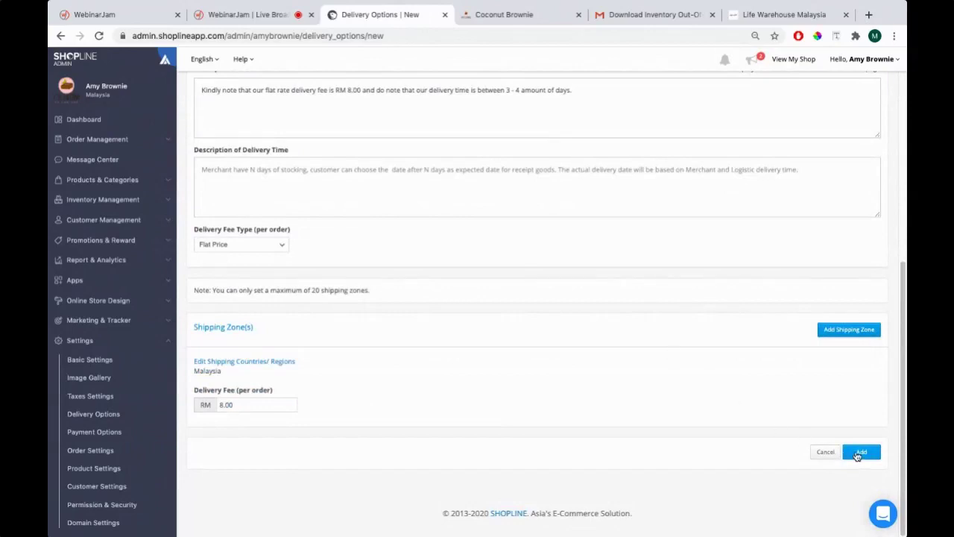
Save Postlaju - West Malaysia, verify it is the only published option, and open View My Shop
{"action": "left_click", "coordinate": [858, 452]}
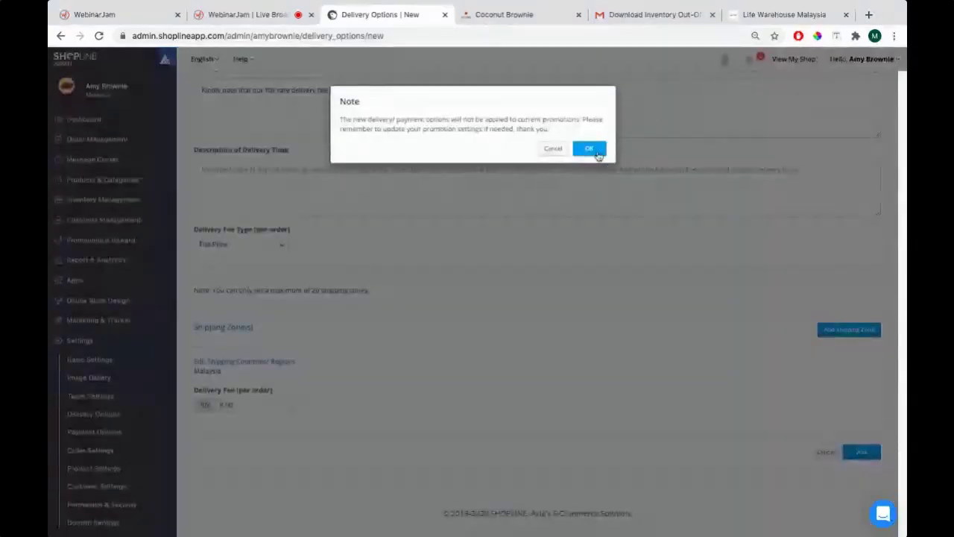
{"action": "left_click", "coordinate": [588, 148]}
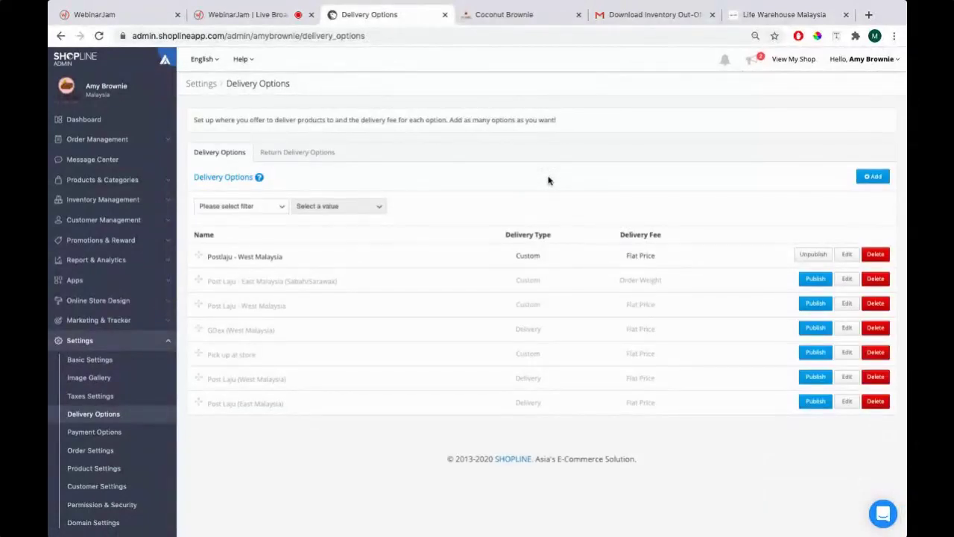
{"action": "left_click_drag", "start_coordinate": [209, 259], "coordinate": [317, 257]}
{"action": "left_click", "coordinate": [211, 261]}
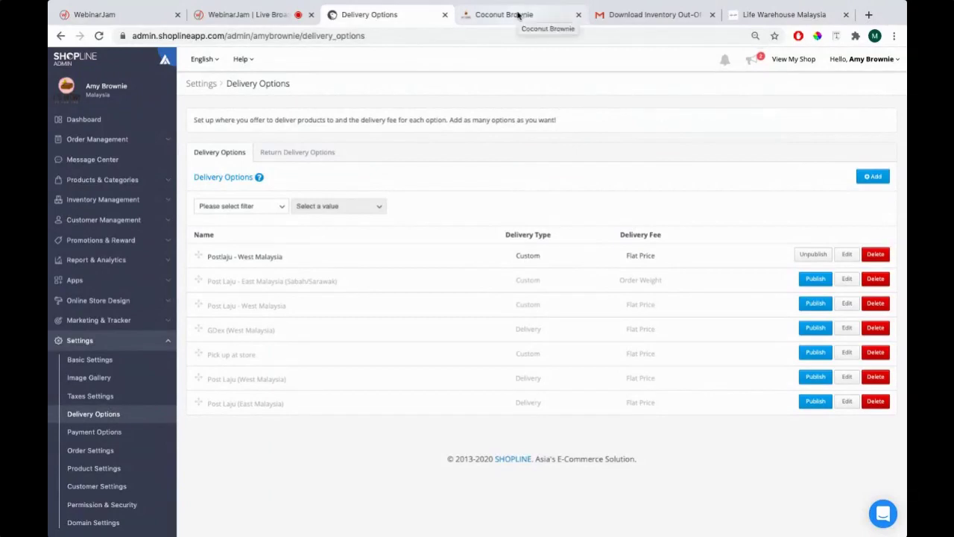
{"action": "left_click", "coordinate": [788, 60]}
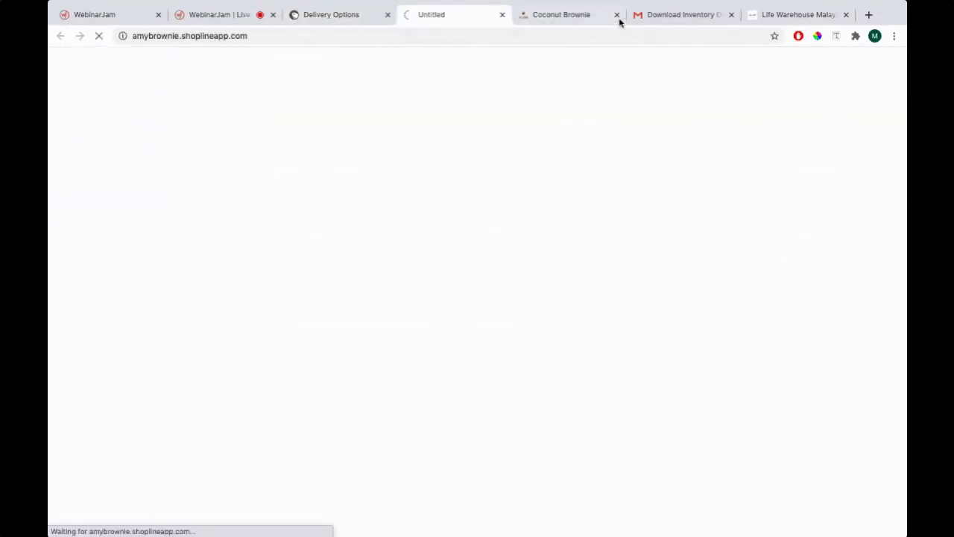
Close the old tab, browse to Brownies and add one medium Coconut Brownie to the cart
{"action": "left_click", "coordinate": [335, 22]}
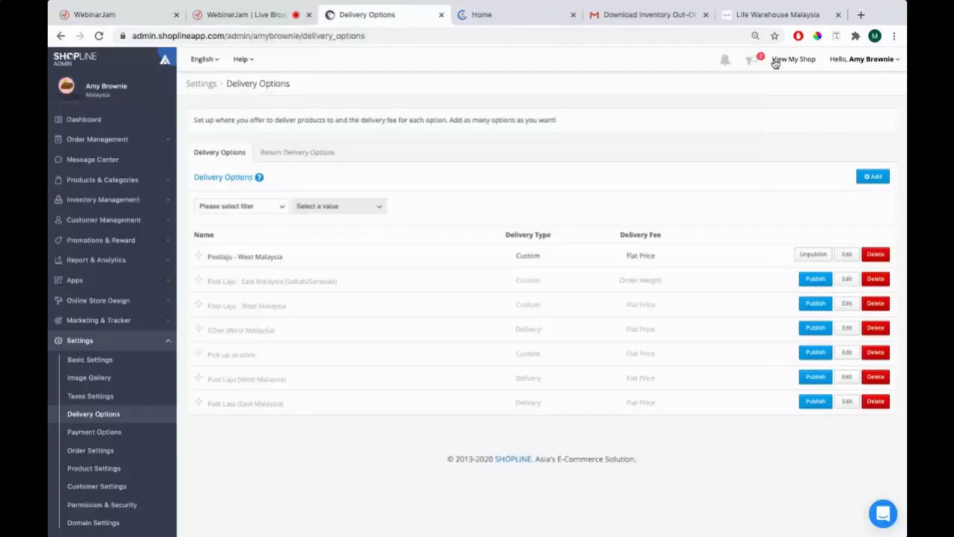
{"action": "left_click", "coordinate": [512, 21]}
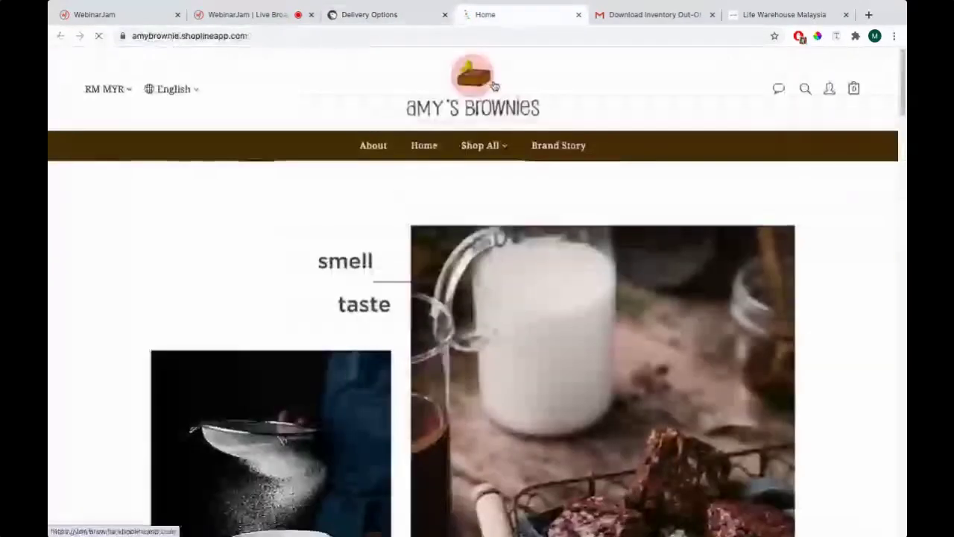
{"action": "mouse_move", "coordinate": [483, 149]}
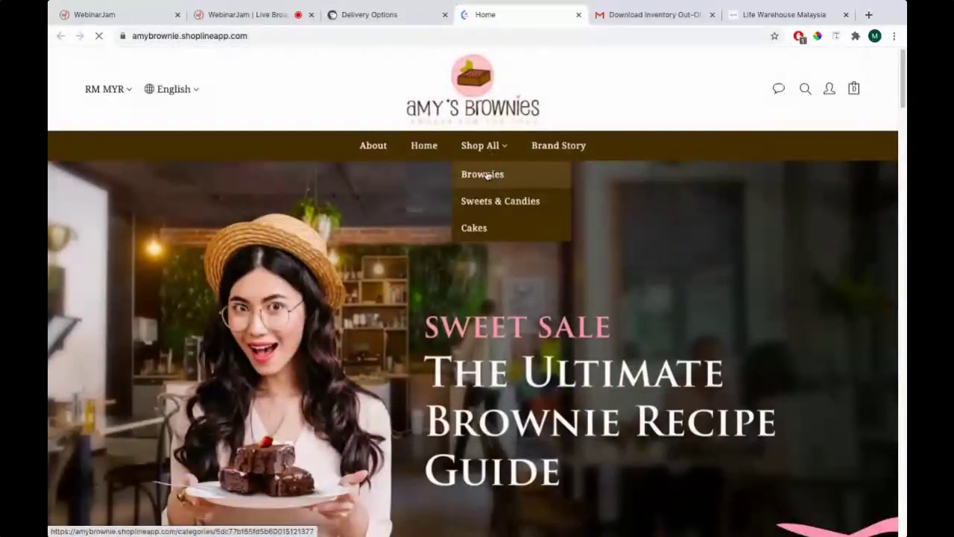
{"action": "left_click", "coordinate": [487, 174]}
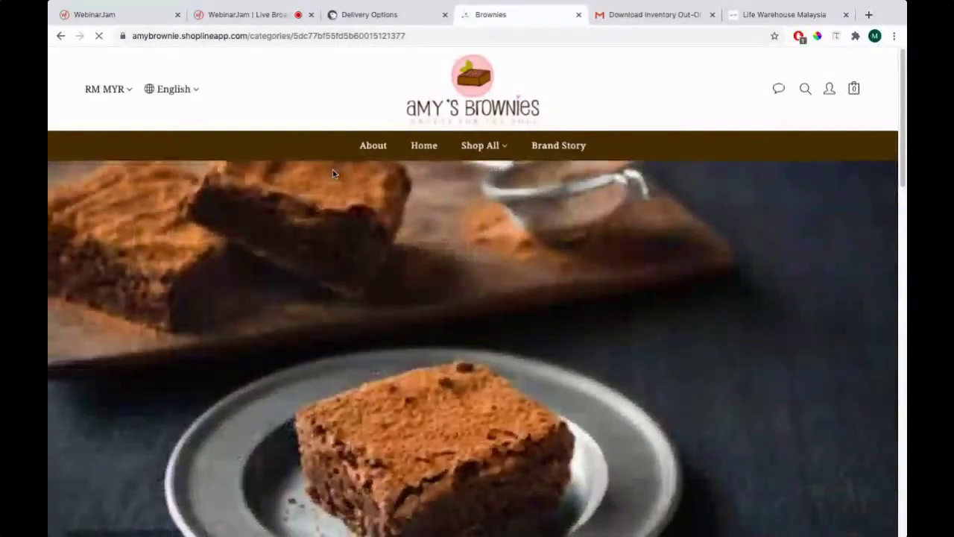
{"action": "scroll", "coordinate": [332, 170], "scroll_direction": "down", "scroll_amount": 10}
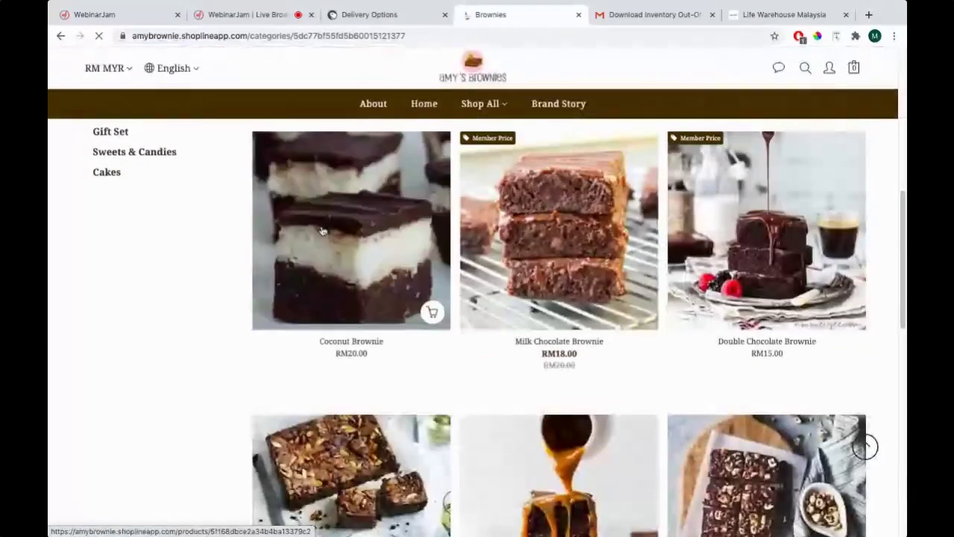
{"action": "left_click", "coordinate": [322, 231]}
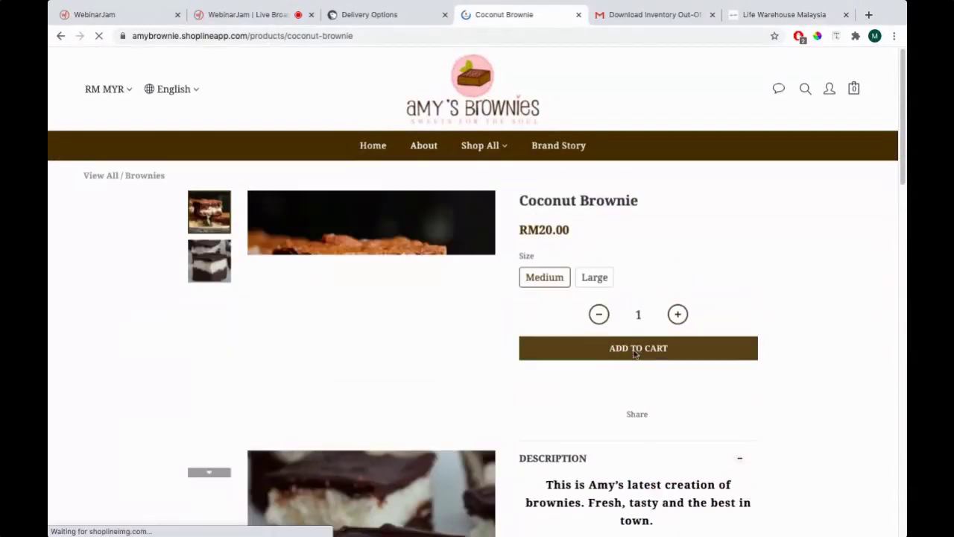
{"action": "left_click", "coordinate": [635, 353]}
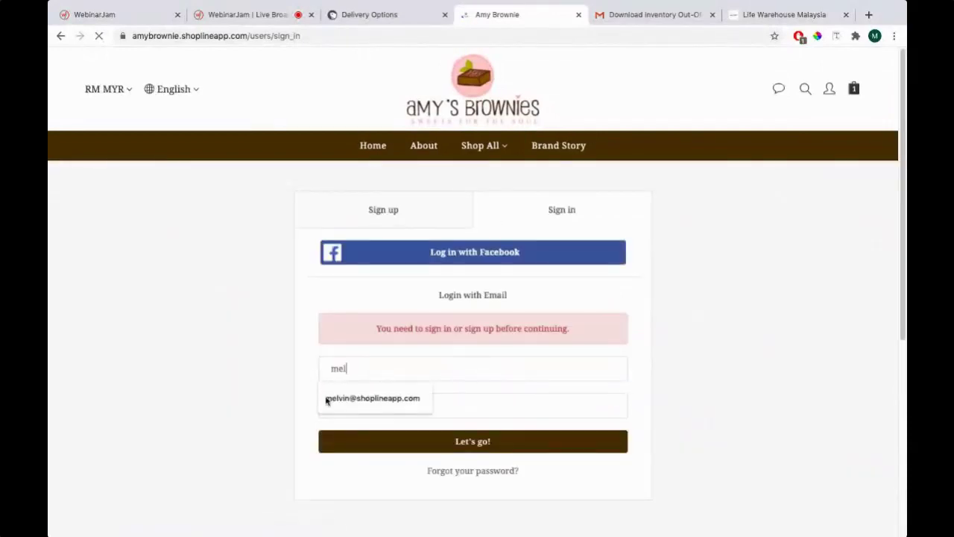
Try signing in with the saved e-mail and a re-entered account password
{"action": "type", "text": "vin"}
{"action": "left_click", "coordinate": [347, 415]}
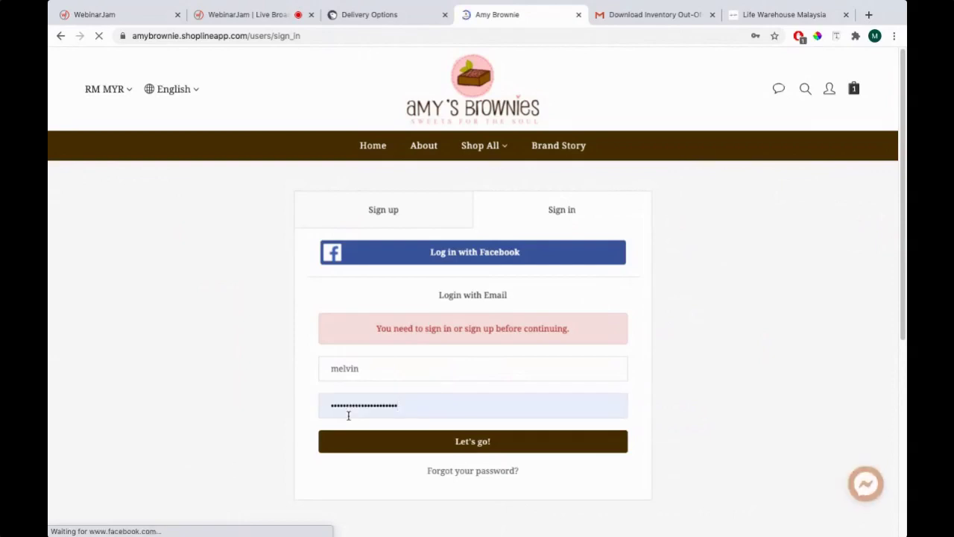
{"action": "left_click", "coordinate": [354, 442]}
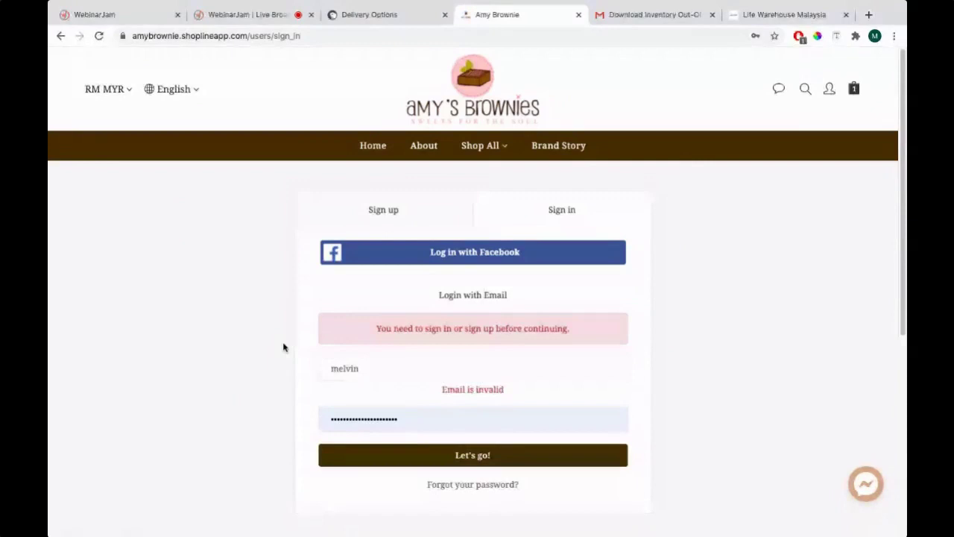
{"action": "left_click", "coordinate": [398, 367]}
{"action": "left_click", "coordinate": [403, 396]}
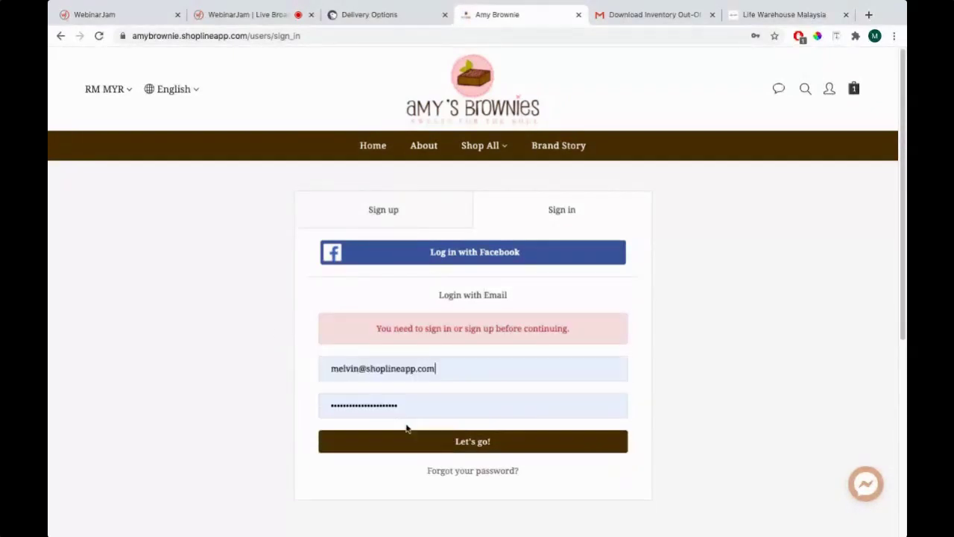
{"action": "left_click_drag", "start_coordinate": [424, 412], "coordinate": [209, 411]}
{"action": "type", "text": "••••"}
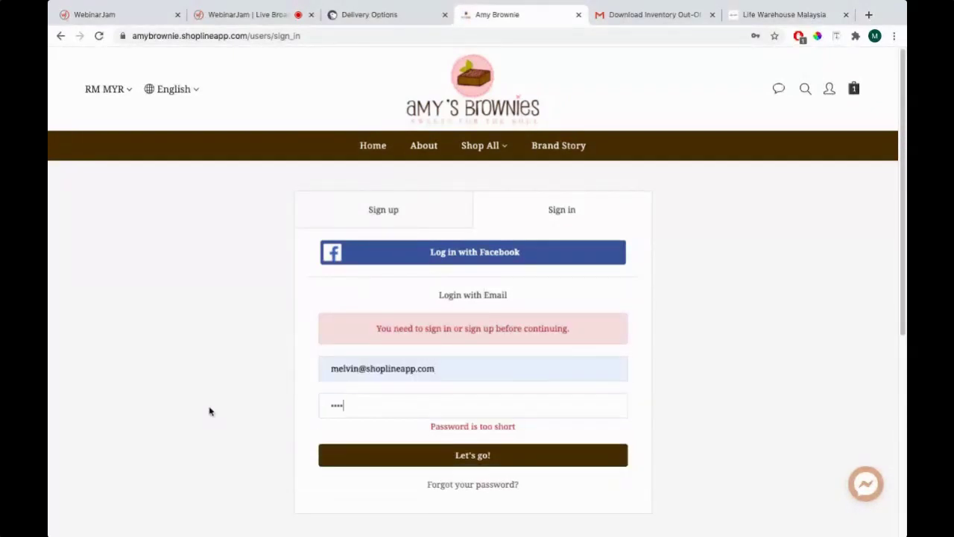
{"action": "type", "text": "•••••"}
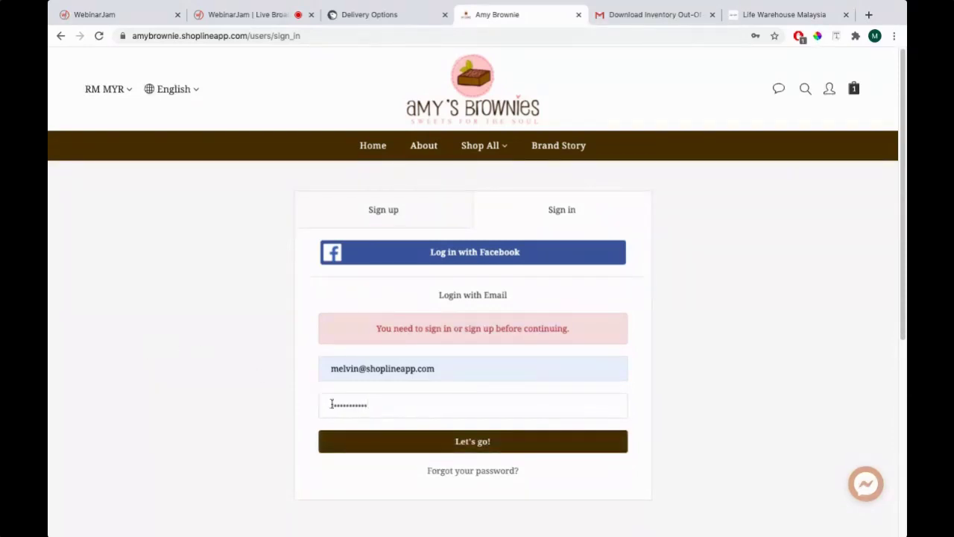
{"action": "left_click_drag", "start_coordinate": [404, 407], "coordinate": [279, 366]}
Sign up with the customer's full name, e-mail and a password, agreeing to the terms
{"action": "left_click", "coordinate": [410, 211]}
{"action": "left_click", "coordinate": [396, 324]}
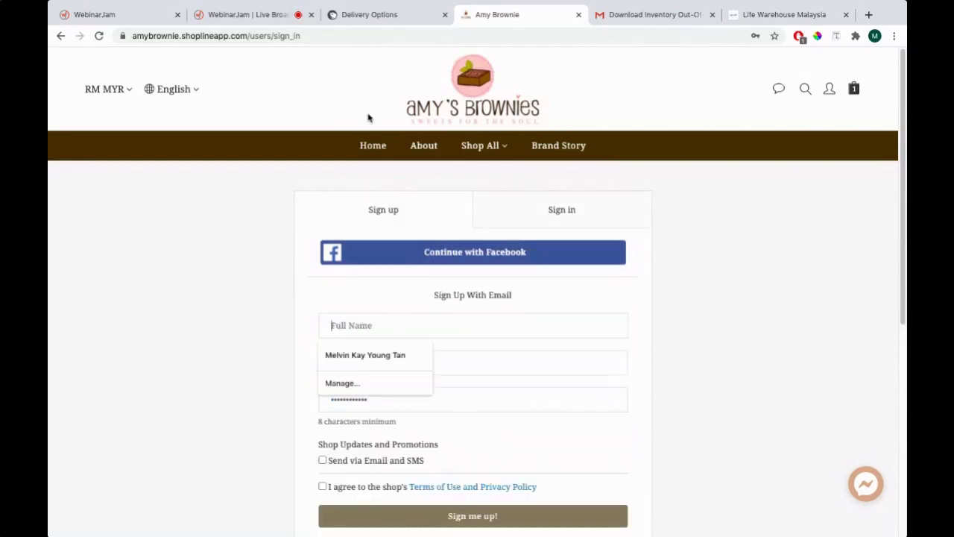
{"action": "key", "text": "Tab"}
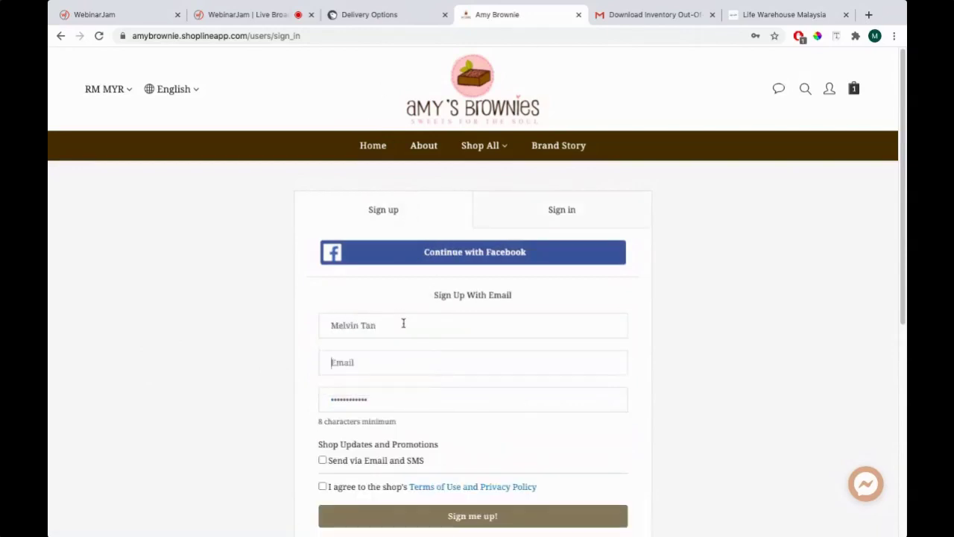
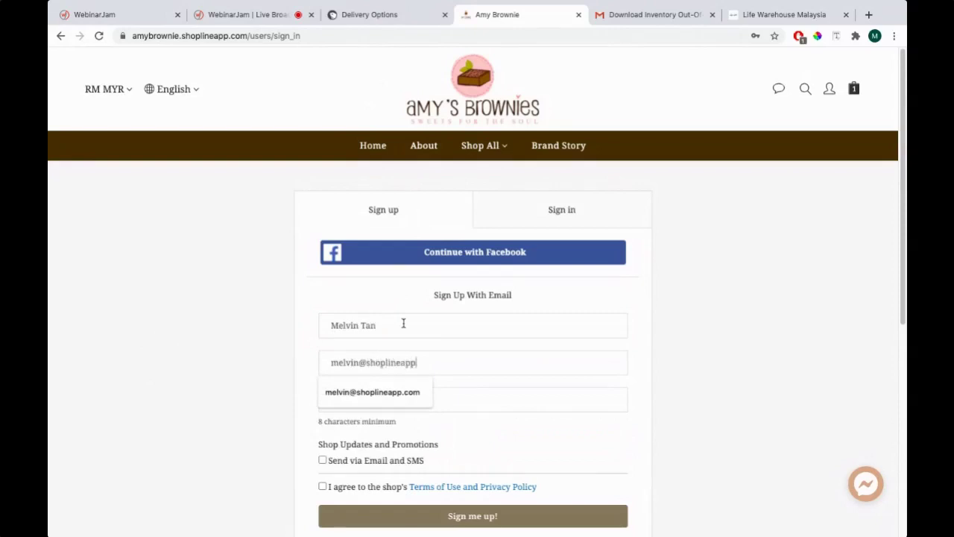
{"action": "key", "text": "Down"}
{"action": "key", "text": "Return"}
{"action": "key", "text": "Tab"}
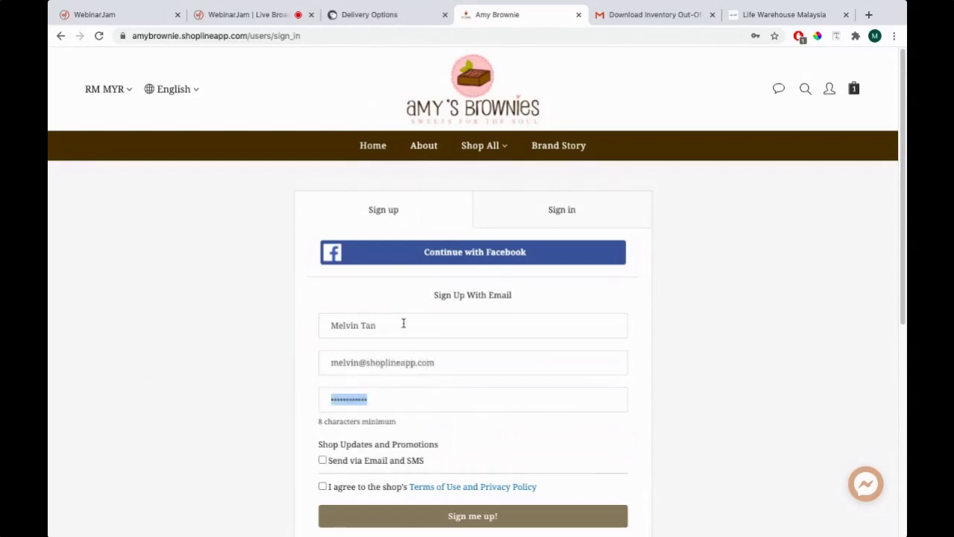
{"action": "type", "text": "abc"}
{"action": "scroll", "coordinate": [181, 414], "scroll_direction": "down", "scroll_amount": 2}
{"action": "left_click", "coordinate": [322, 420]}
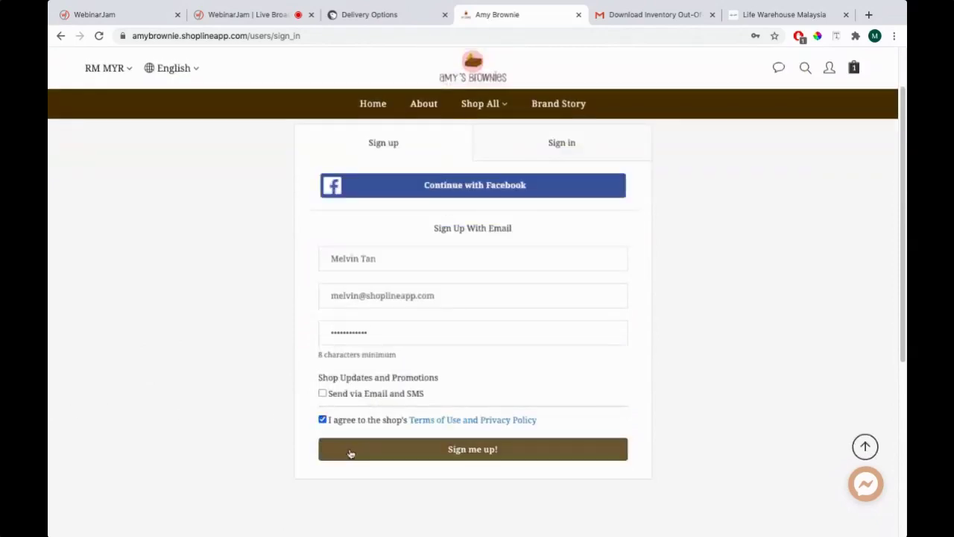
{"action": "key", "text": "Return"}
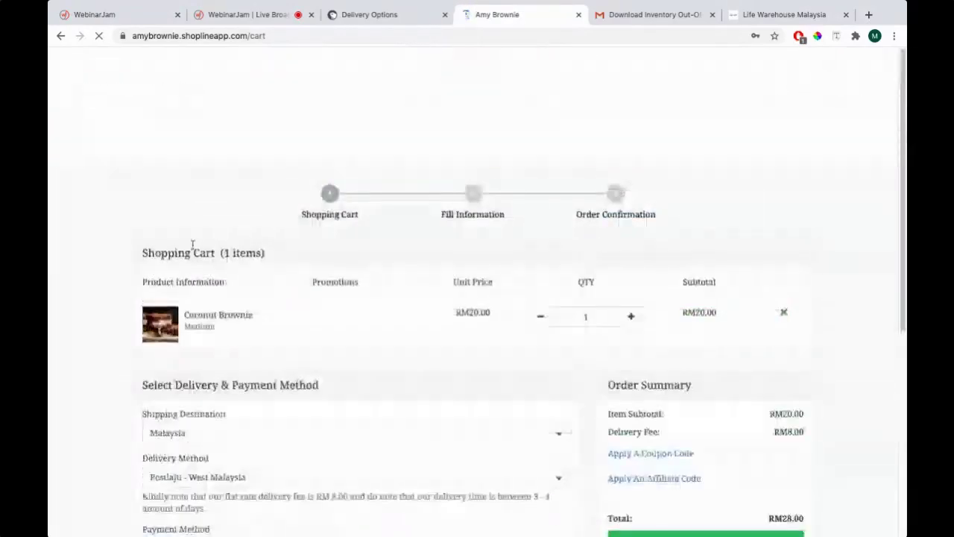
Review cart delivery methods, keeping Postlaju - West Malaysia and its flat RM 8.00 fee note
{"action": "scroll", "coordinate": [186, 264], "scroll_direction": "down", "scroll_amount": 1}
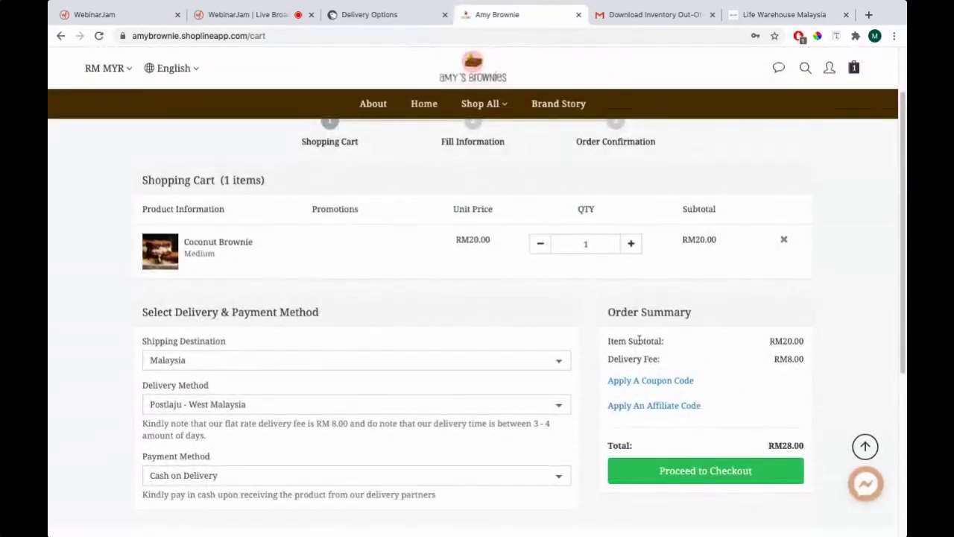
{"action": "scroll", "coordinate": [176, 369], "scroll_direction": "down", "scroll_amount": 1}
{"action": "left_click", "coordinate": [192, 393]}
{"action": "left_click", "coordinate": [196, 388]}
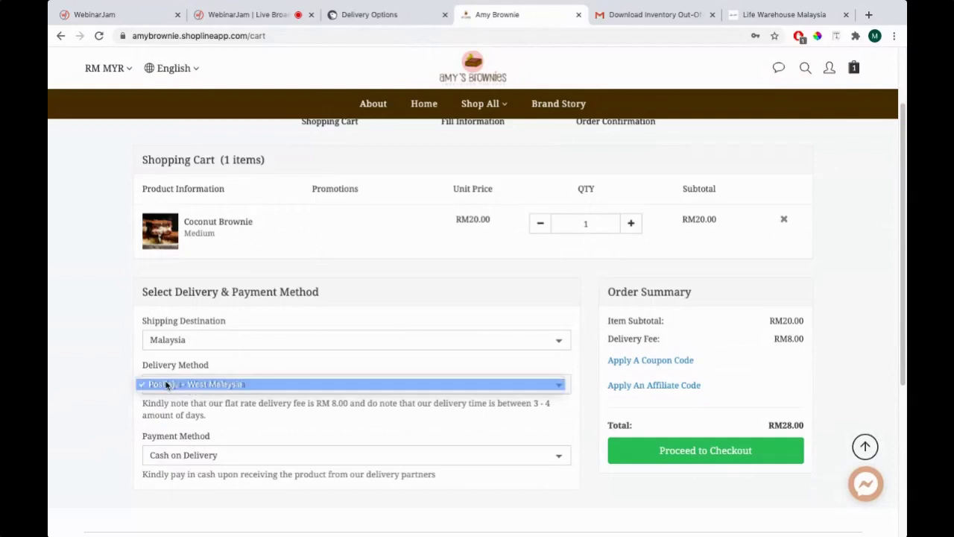
{"action": "left_click", "coordinate": [189, 387]}
{"action": "left_click", "coordinate": [196, 385]}
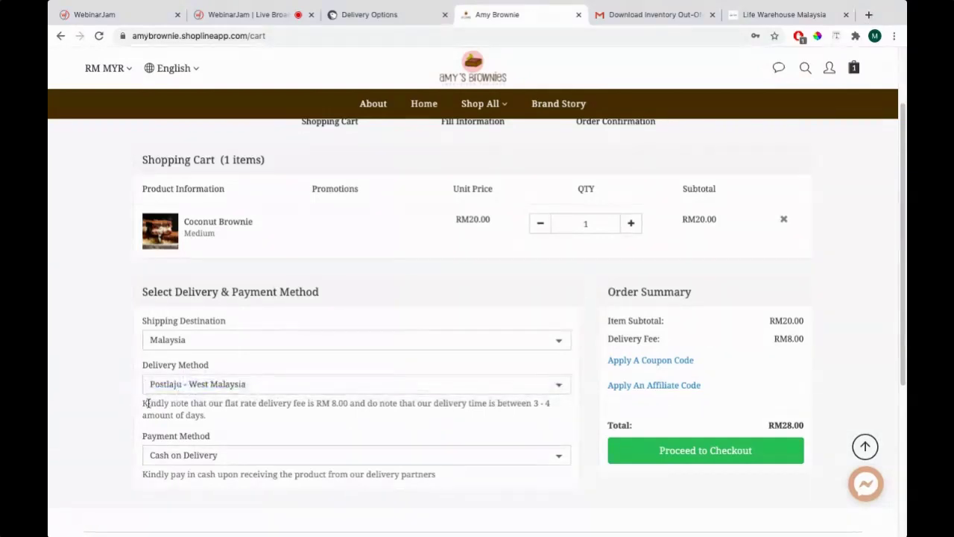
{"action": "left_click_drag", "start_coordinate": [143, 403], "coordinate": [403, 403]}
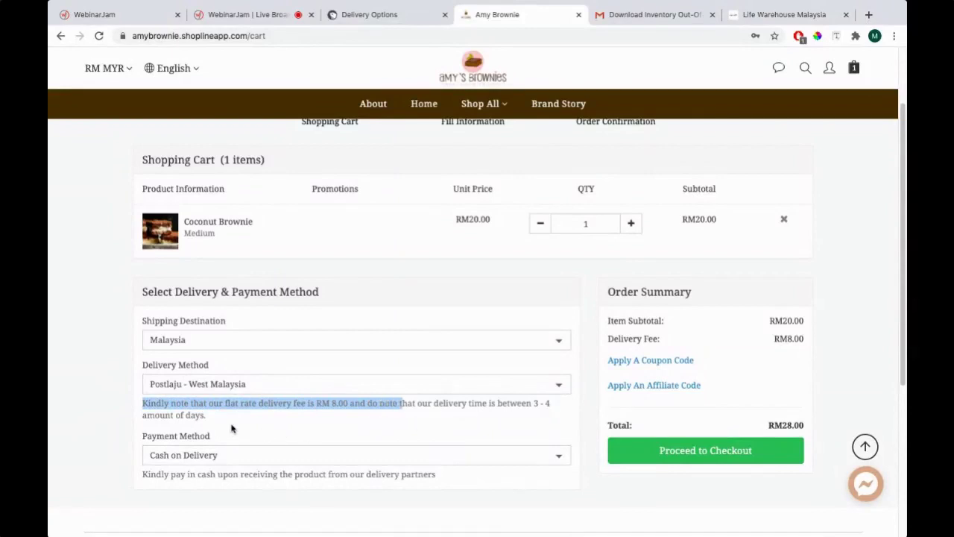
Recheck that Postlaju - West Malaysia stays selected, then return to the Delivery Options admin page
{"action": "scroll", "coordinate": [153, 308], "scroll_direction": "down", "scroll_amount": 3}
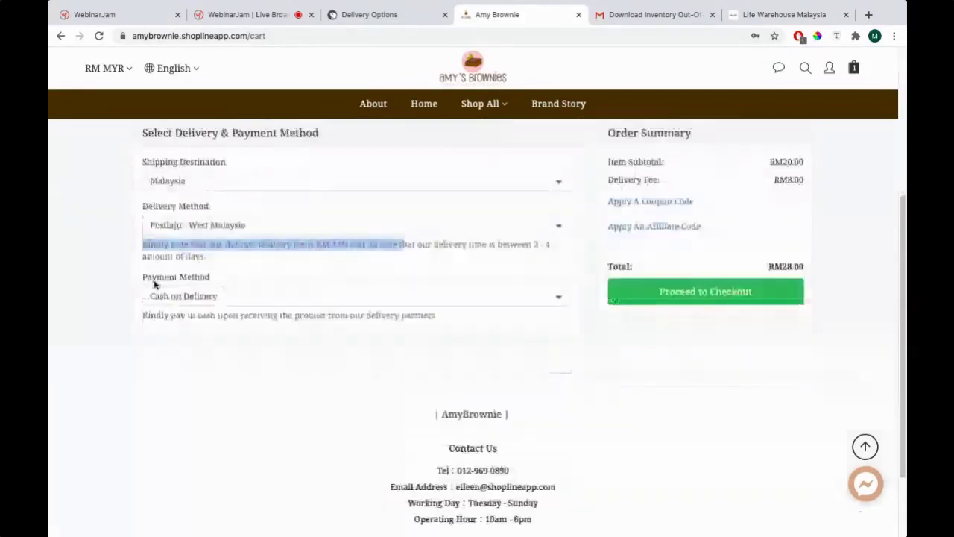
{"action": "scroll", "coordinate": [213, 249], "scroll_direction": "up", "scroll_amount": 5}
{"action": "scroll", "coordinate": [303, 298], "scroll_direction": "down", "scroll_amount": 2}
{"action": "left_click", "coordinate": [223, 372]}
{"action": "left_click", "coordinate": [198, 375]}
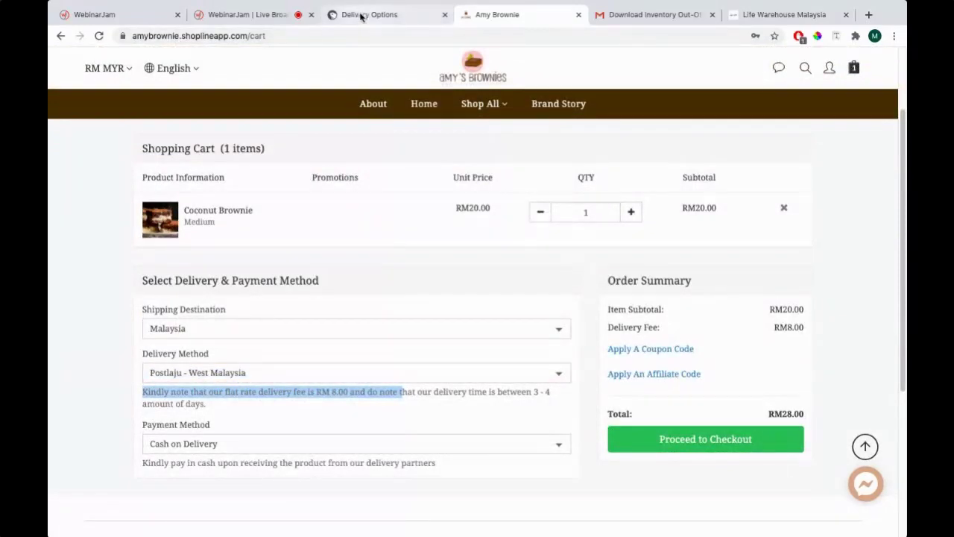
{"action": "left_click", "coordinate": [359, 19]}
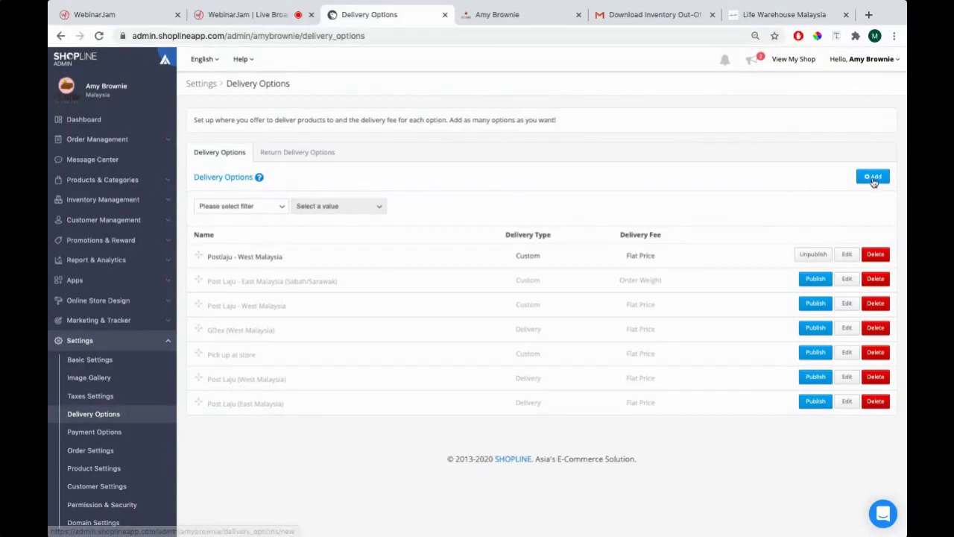
Add a new delivery option with delivery type Custom
{"action": "left_click", "coordinate": [868, 179]}
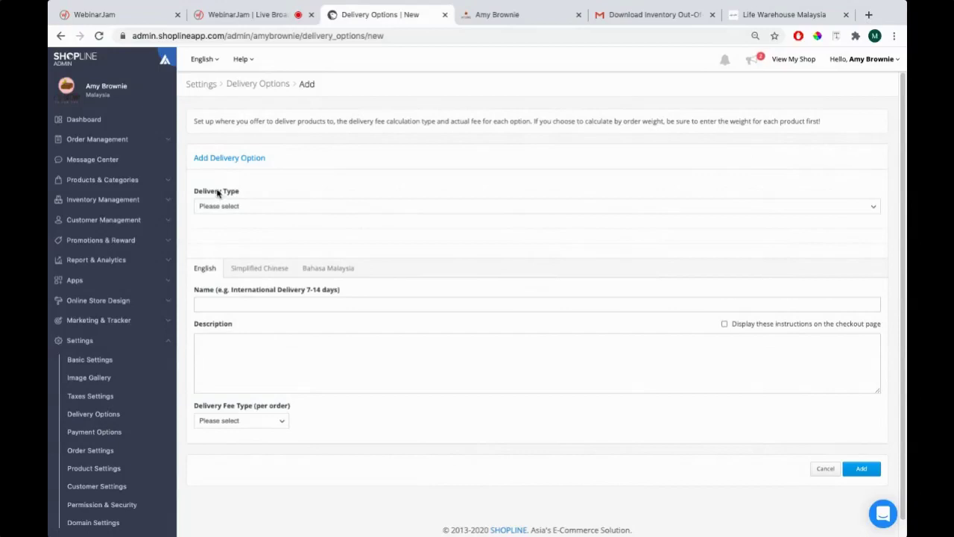
{"action": "left_click", "coordinate": [224, 211]}
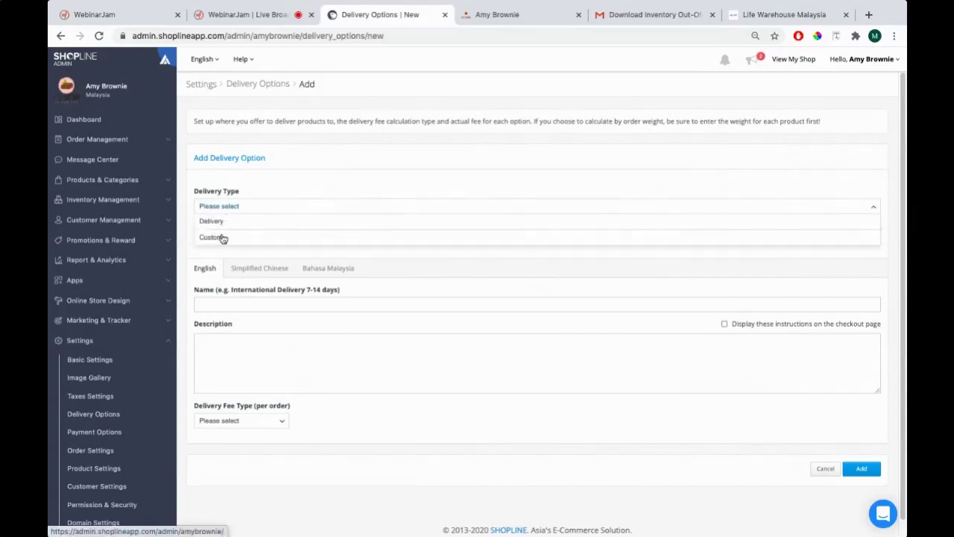
{"action": "left_click", "coordinate": [223, 239]}
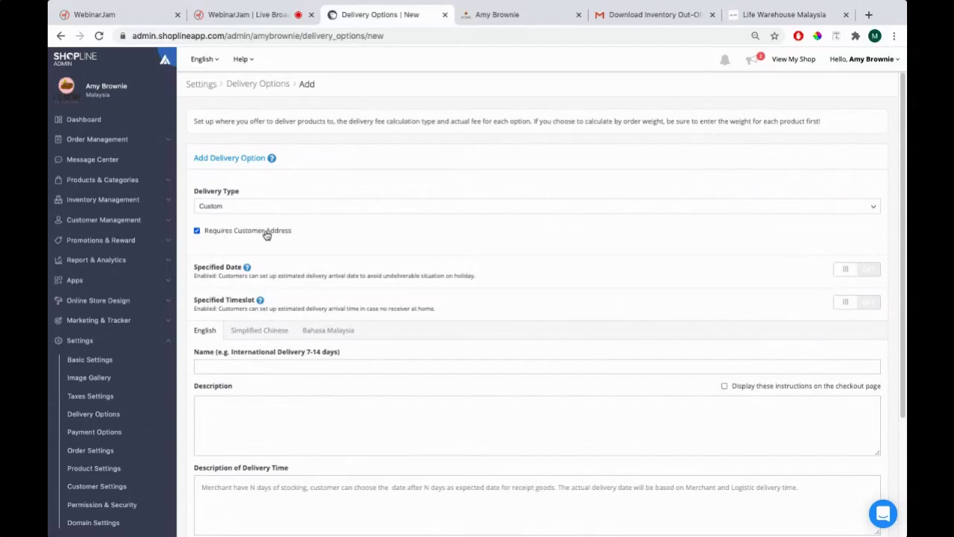
{"action": "scroll", "coordinate": [313, 237], "scroll_direction": "down", "scroll_amount": 1}
{"action": "scroll", "coordinate": [313, 231], "scroll_direction": "down", "scroll_amount": 1}
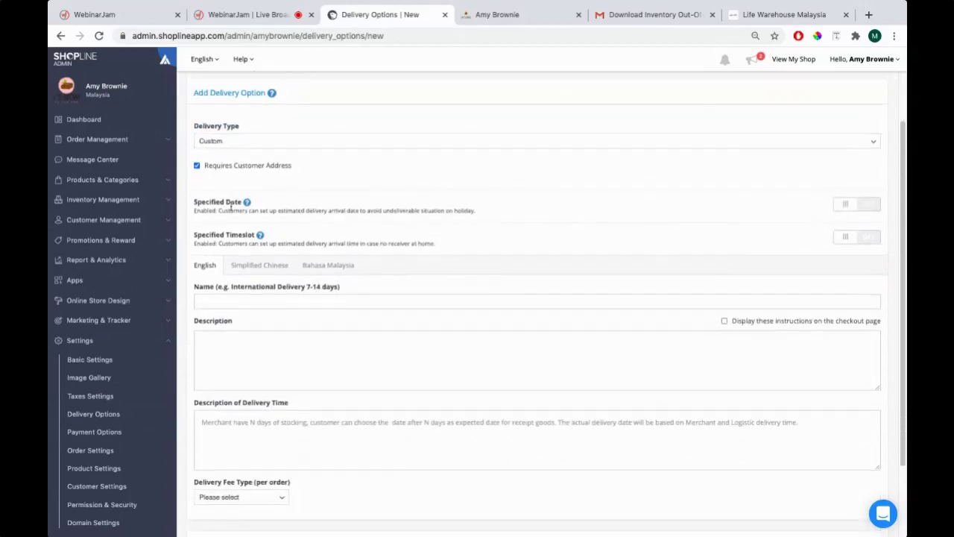
{"action": "scroll", "coordinate": [233, 230], "scroll_direction": "down", "scroll_amount": 1}
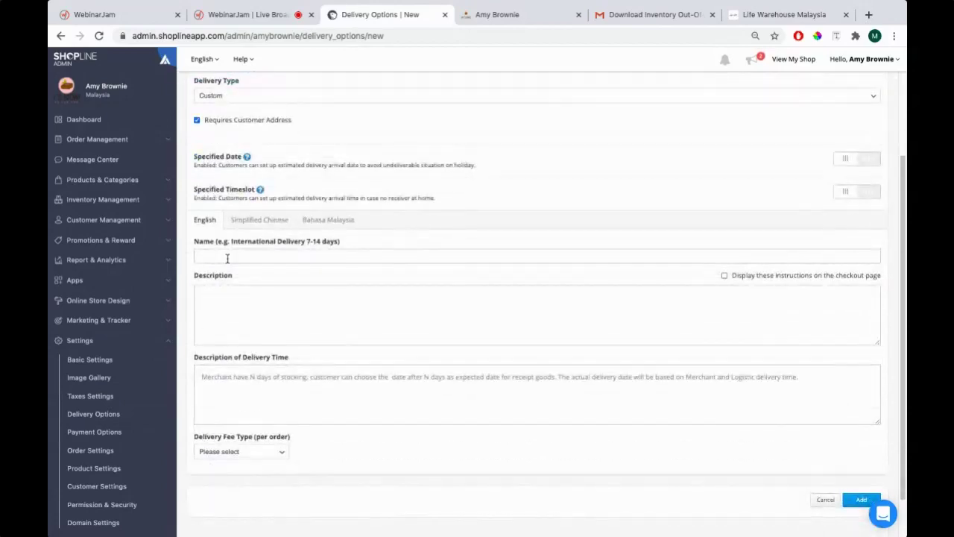
Name it 'Postlaju - East Malaysia' after checking Life Warehouse's East Malaysia delivery example
{"action": "left_click", "coordinate": [228, 256]}
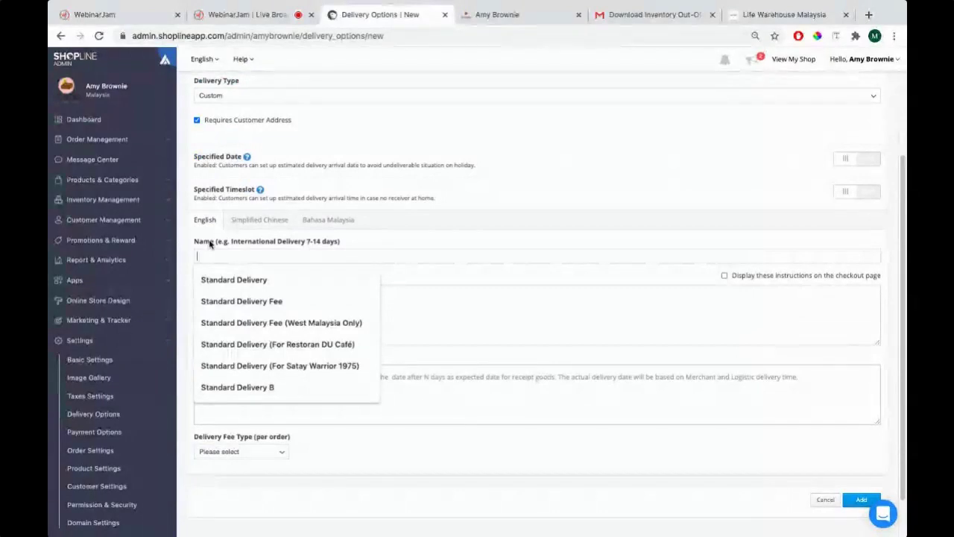
{"action": "left_click", "coordinate": [782, 15]}
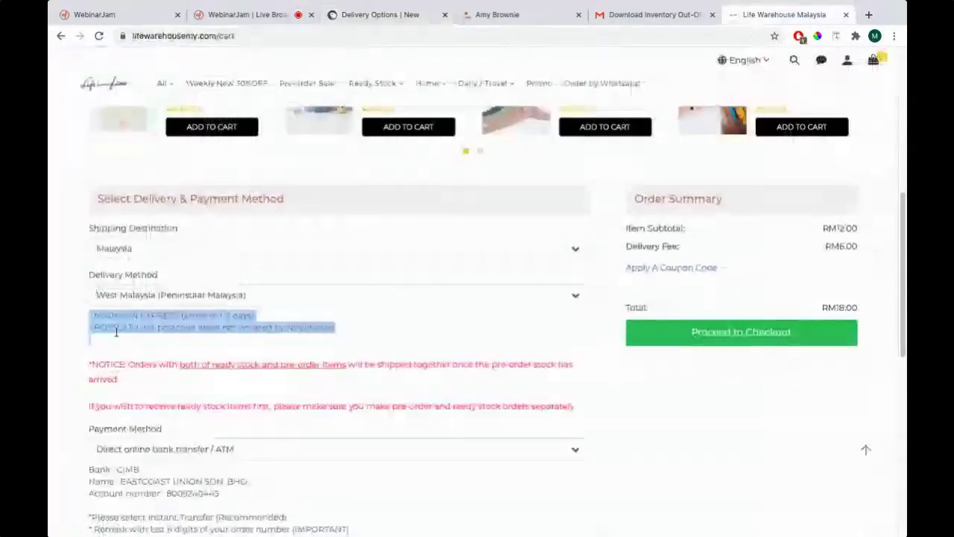
{"action": "left_click", "coordinate": [118, 296]}
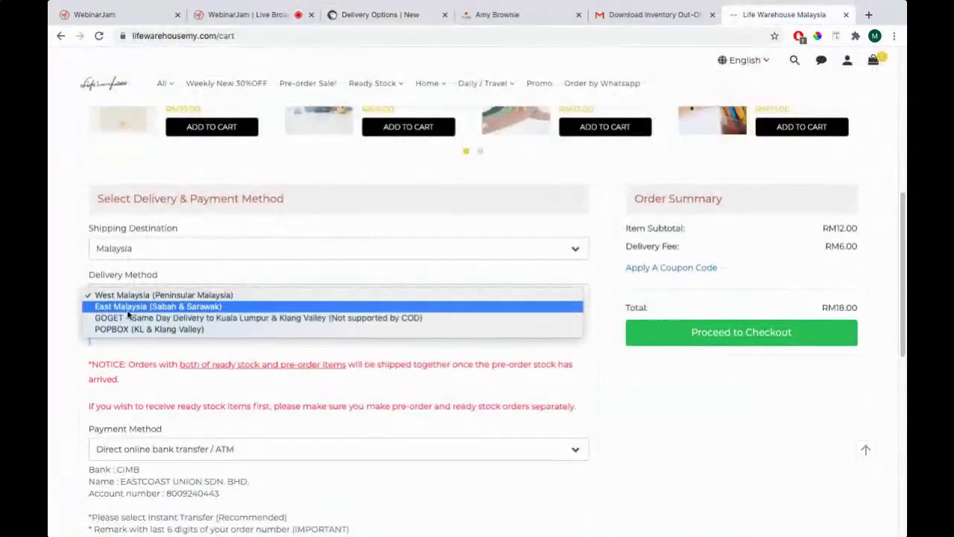
{"action": "left_click", "coordinate": [137, 308]}
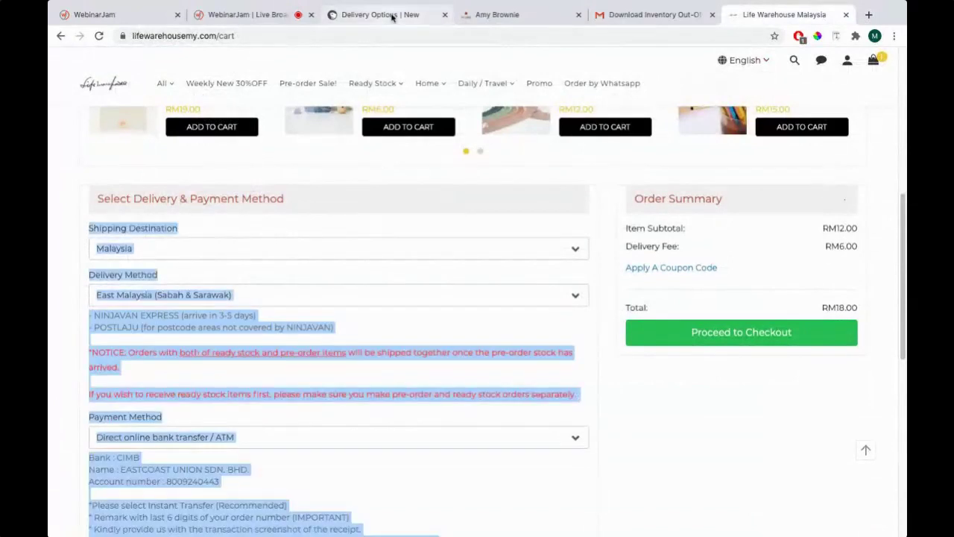
{"action": "left_click", "coordinate": [391, 16]}
{"action": "type", "text": "Postlaju - East Malaysia"}
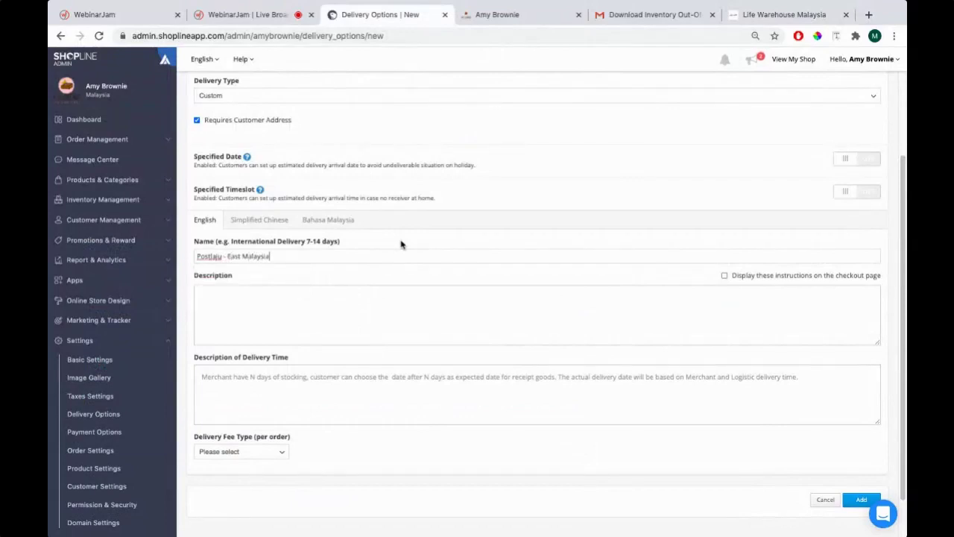
Show the instructions on the checkout page and set the delivery fee type to Order Weight
{"action": "left_click", "coordinate": [765, 277]}
{"action": "key", "text": "super+Tab"}
{"action": "scroll", "coordinate": [254, 447], "scroll_direction": "down", "scroll_amount": 1}
{"action": "left_click", "coordinate": [256, 406]}
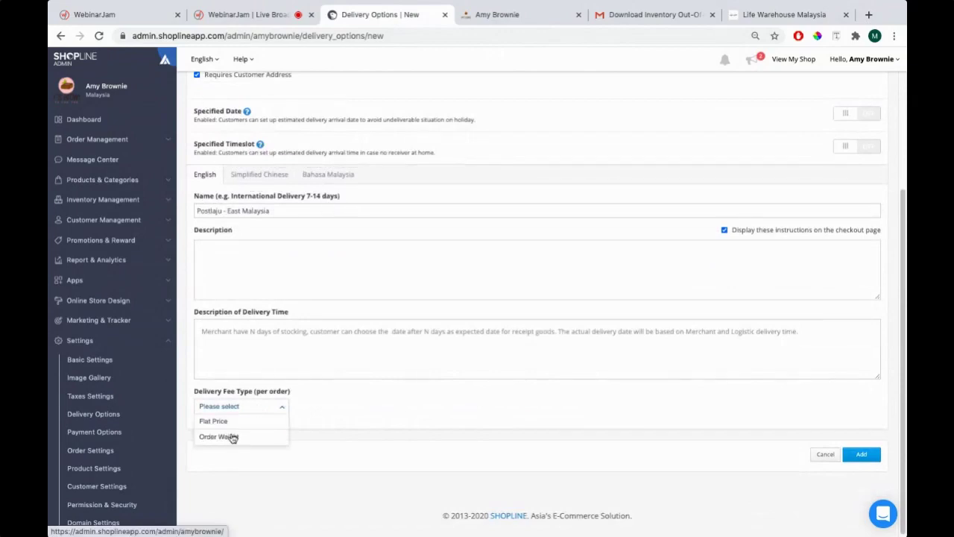
{"action": "left_click", "coordinate": [232, 438]}
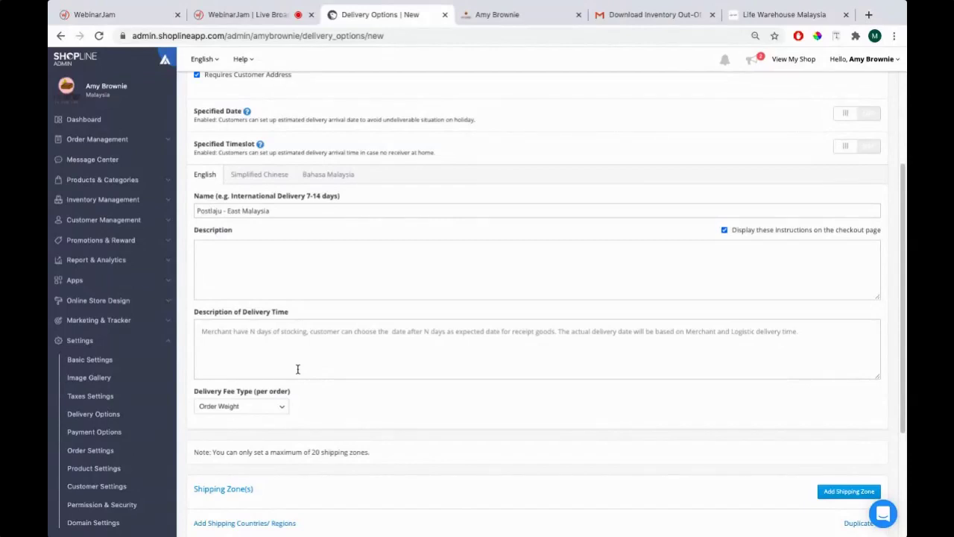
{"action": "key", "text": "super+Tab"}
{"action": "key", "text": "super+Tab"}
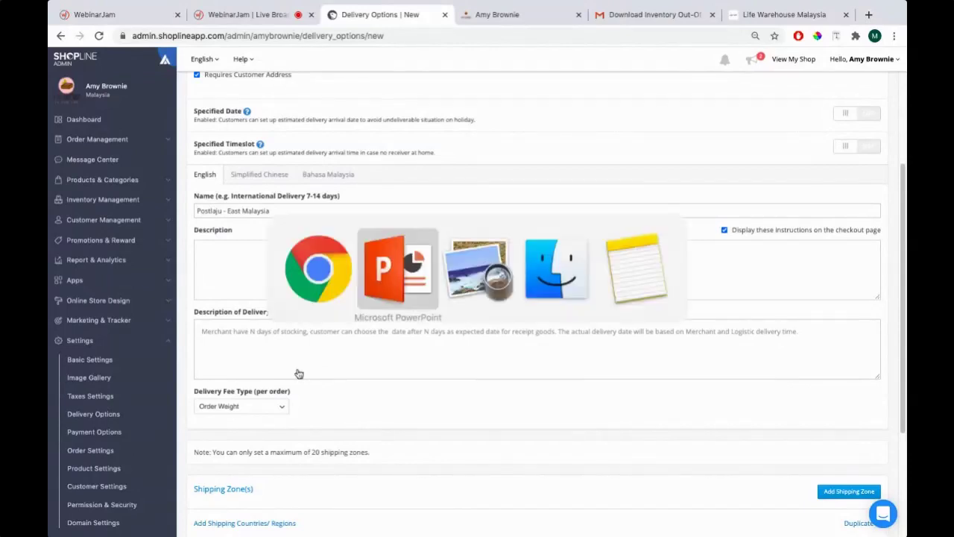
{"action": "key", "text": "super+Tab"}
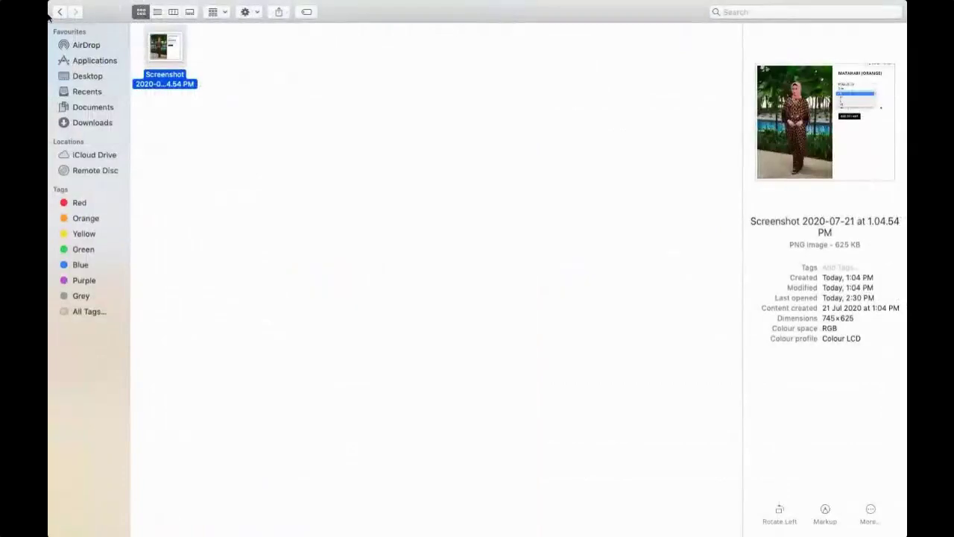
{"action": "left_click", "coordinate": [59, 13]}
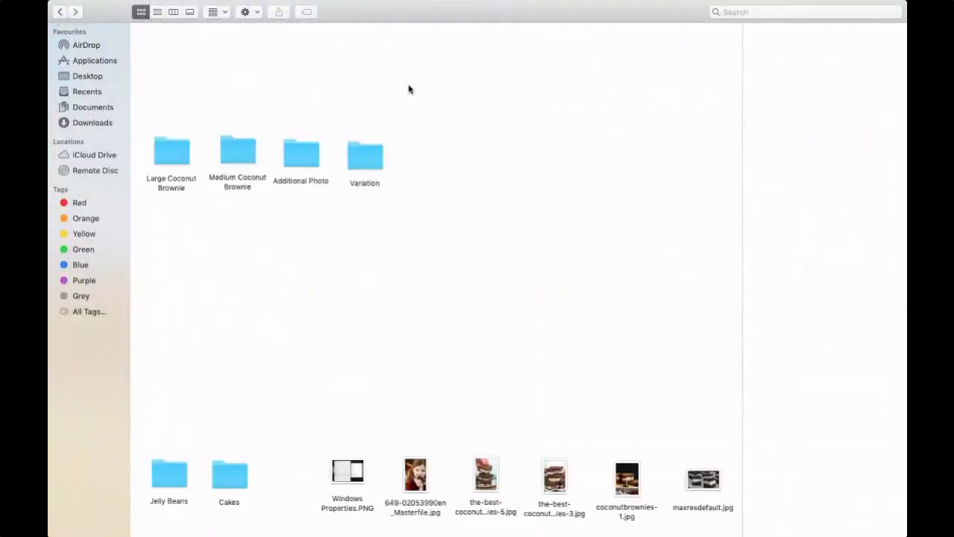
{"action": "left_click", "coordinate": [59, 13]}
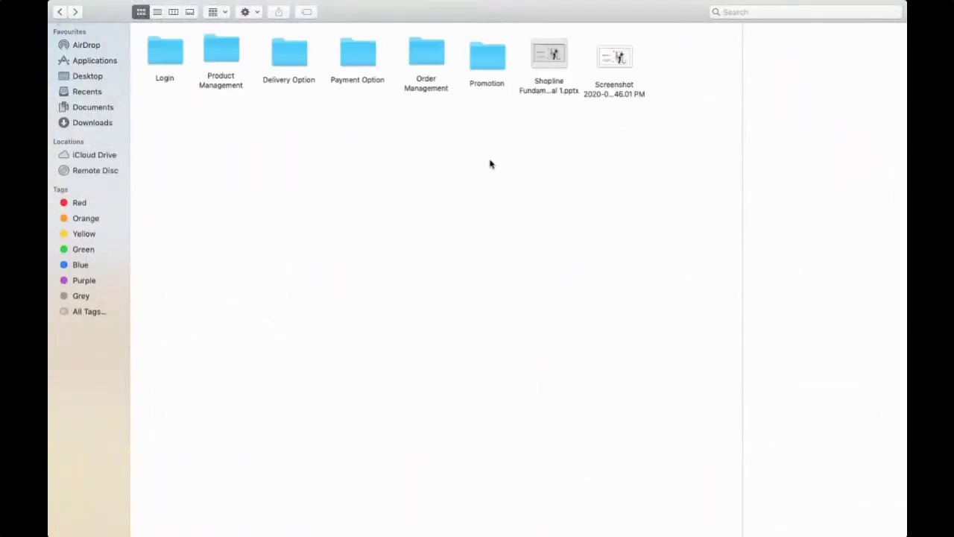
{"action": "left_click", "coordinate": [295, 53]}
{"action": "double_click", "coordinate": [295, 53]}
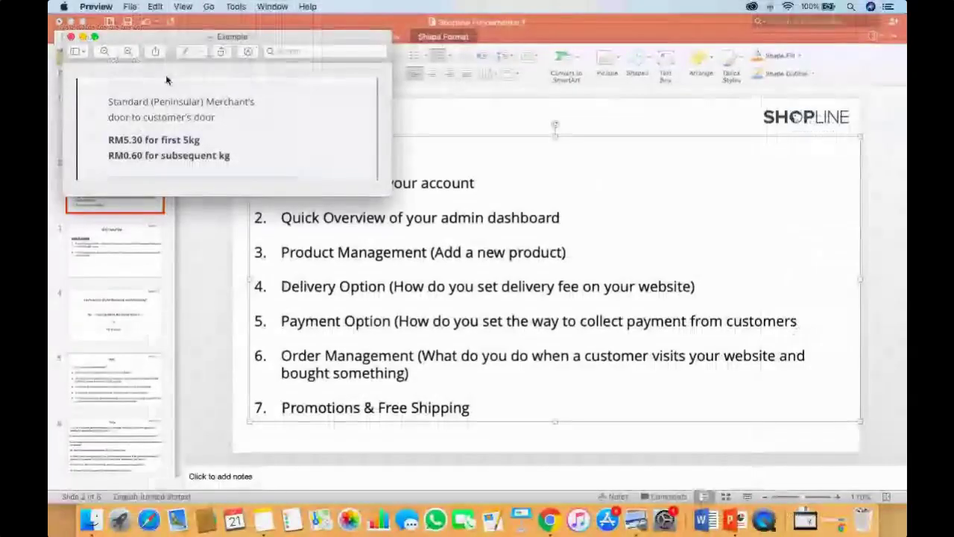
{"action": "left_click", "coordinate": [94, 34]}
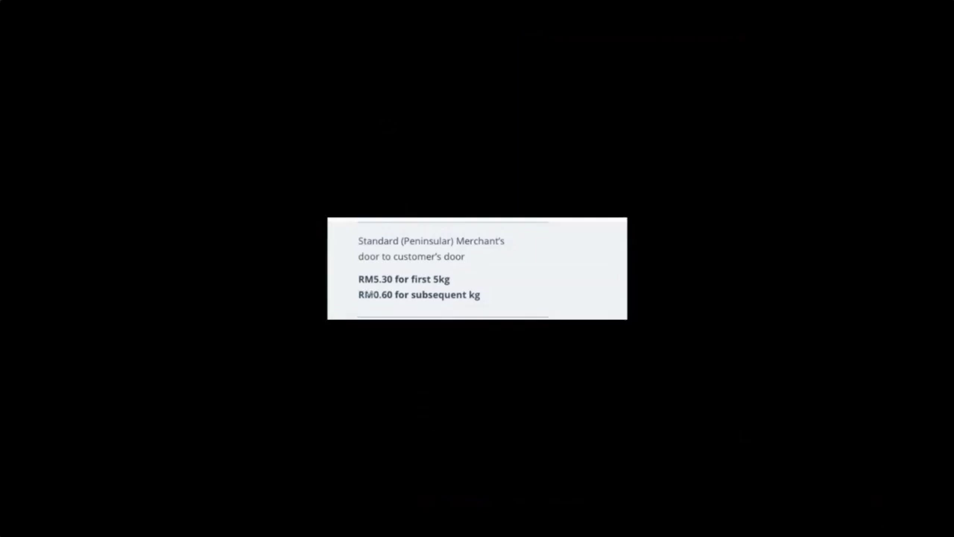
{"action": "key", "text": "super+Tab"}
{"action": "key", "text": "super+Tab"}
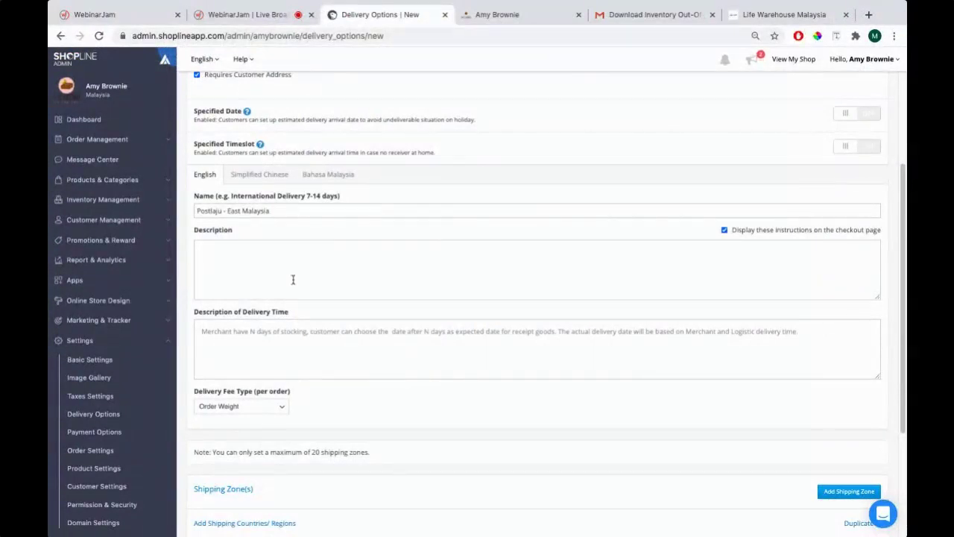
Confirm the delivery fee type remains Order Weight
{"action": "scroll", "coordinate": [293, 279], "scroll_direction": "up", "scroll_amount": 2}
{"action": "scroll", "coordinate": [296, 276], "scroll_direction": "down", "scroll_amount": 2}
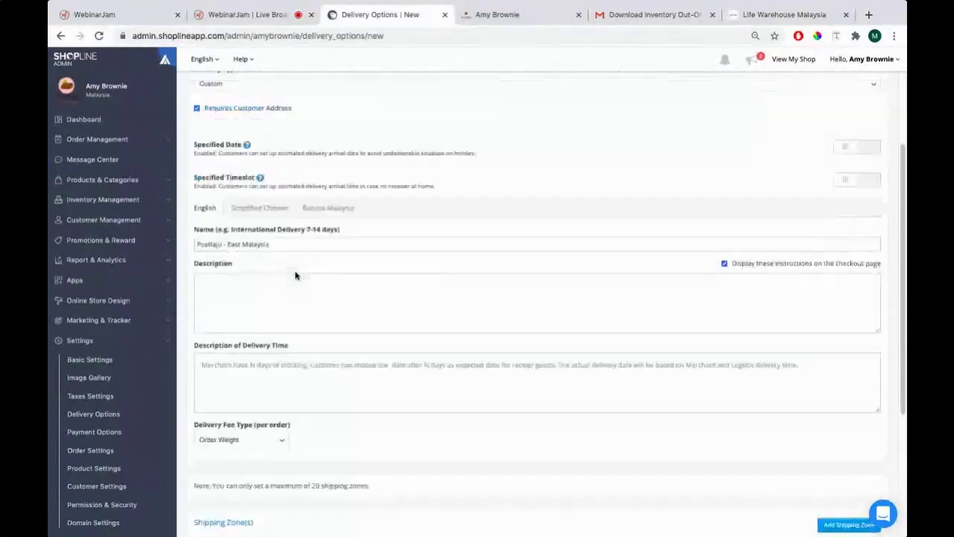
{"action": "scroll", "coordinate": [296, 273], "scroll_direction": "down", "scroll_amount": 3}
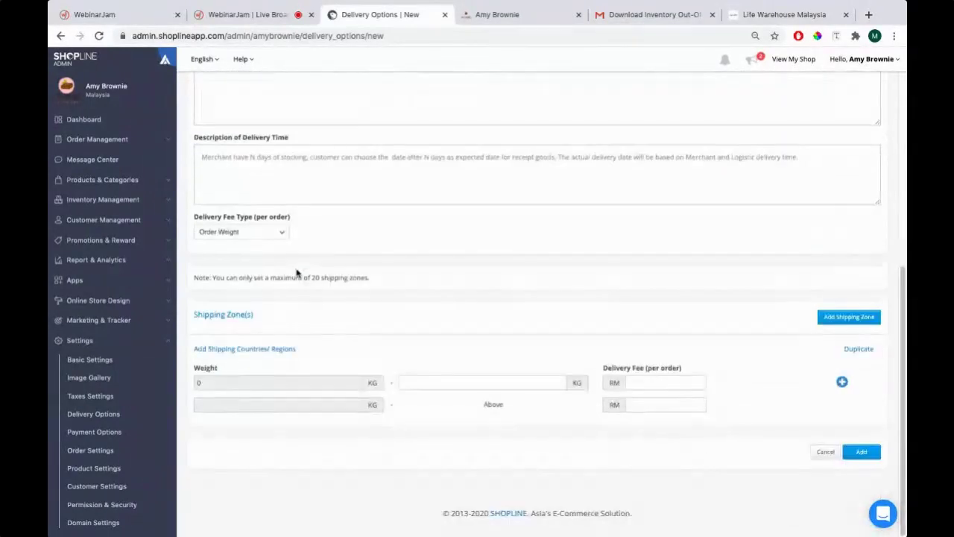
{"action": "left_click", "coordinate": [215, 237]}
{"action": "left_click", "coordinate": [216, 261]}
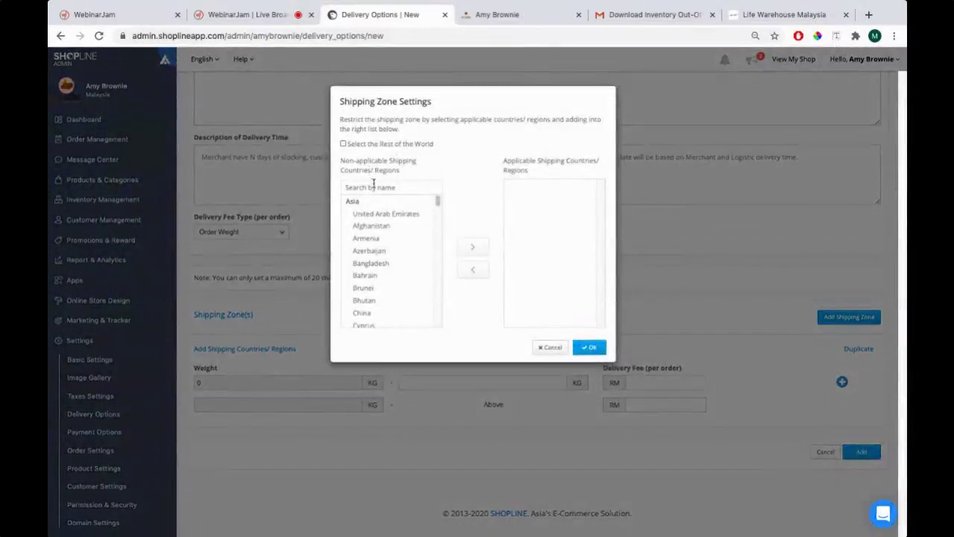
Search 'malaysia' and move Malaysia into the applicable shipping regions
{"action": "left_click", "coordinate": [369, 188]}
{"action": "type", "text": "malaysia"}
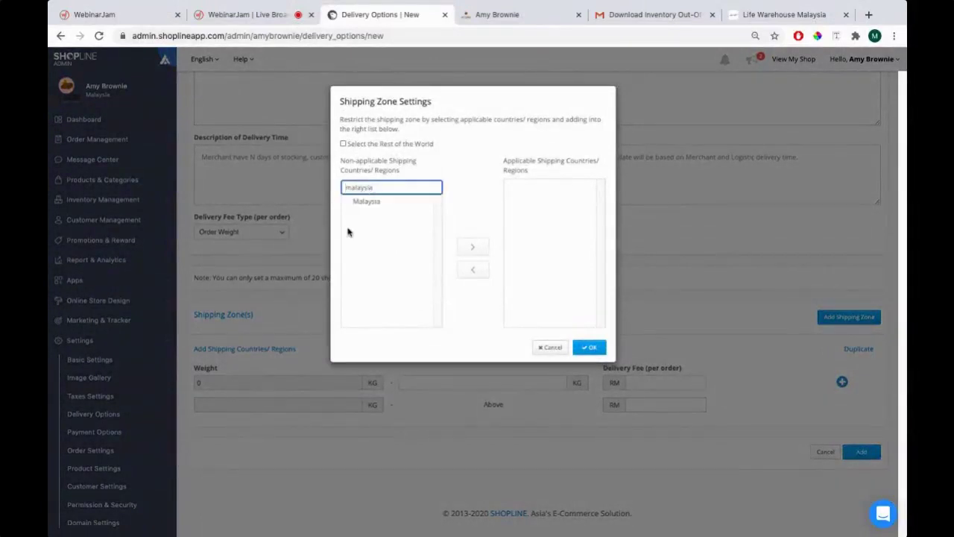
{"action": "left_click", "coordinate": [366, 201]}
{"action": "left_click", "coordinate": [478, 247]}
{"action": "left_click", "coordinate": [589, 347]}
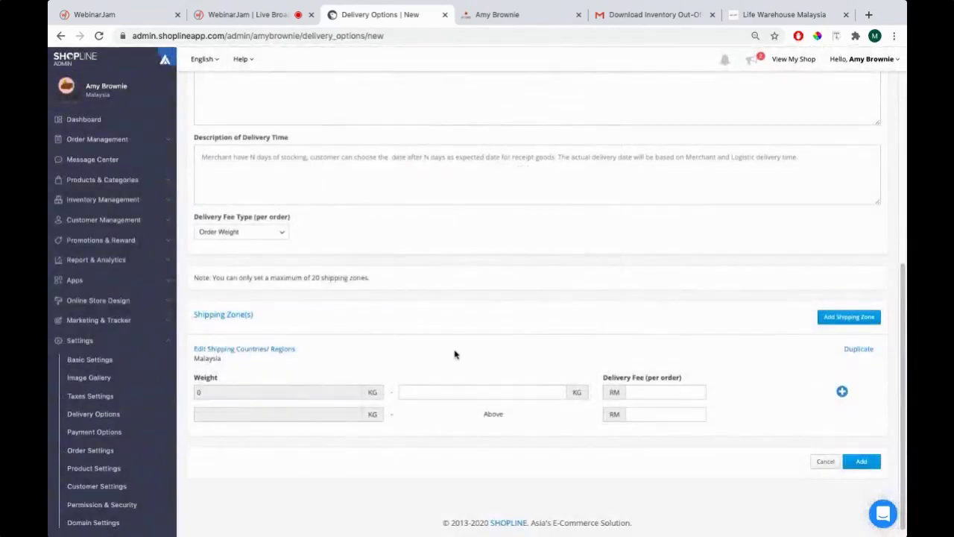
{"action": "scroll", "coordinate": [261, 373], "scroll_direction": "down", "scroll_amount": 1}
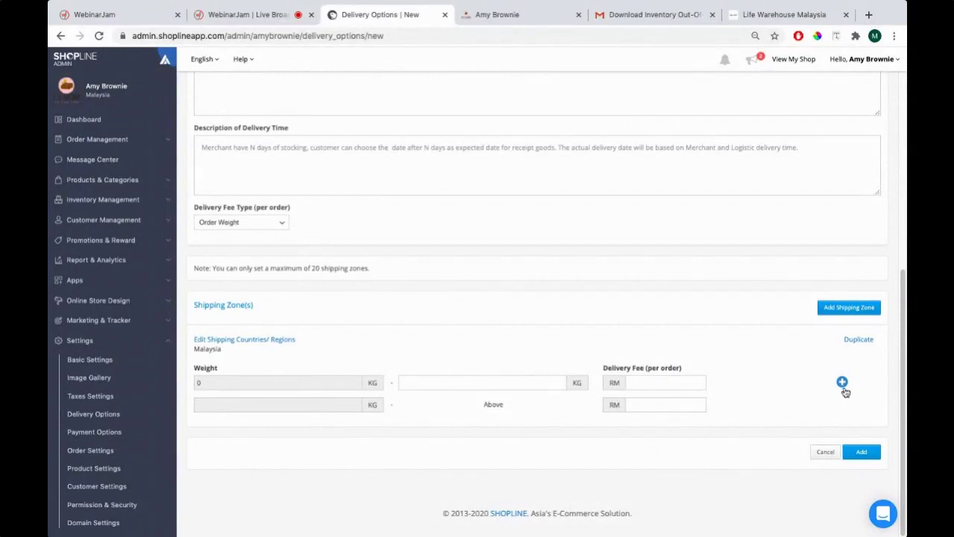
Add four more weight tier rows to the shipping zone table, checking the rate card
{"action": "left_click", "coordinate": [842, 381]}
{"action": "left_click", "coordinate": [871, 404]}
{"action": "left_click", "coordinate": [871, 425]}
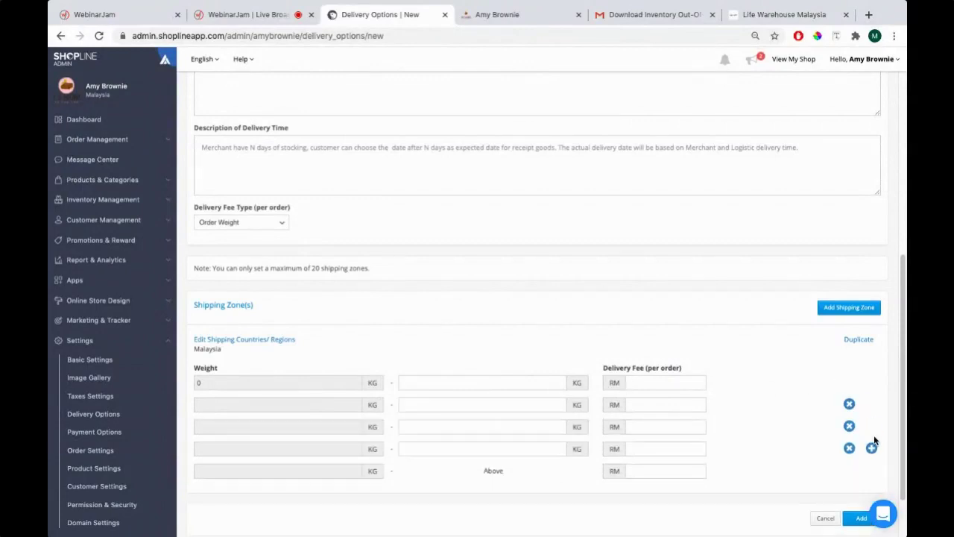
{"action": "left_click", "coordinate": [871, 447]}
{"action": "scroll", "coordinate": [447, 362], "scroll_direction": "down", "scroll_amount": 1}
{"action": "key", "text": "super+Tab"}
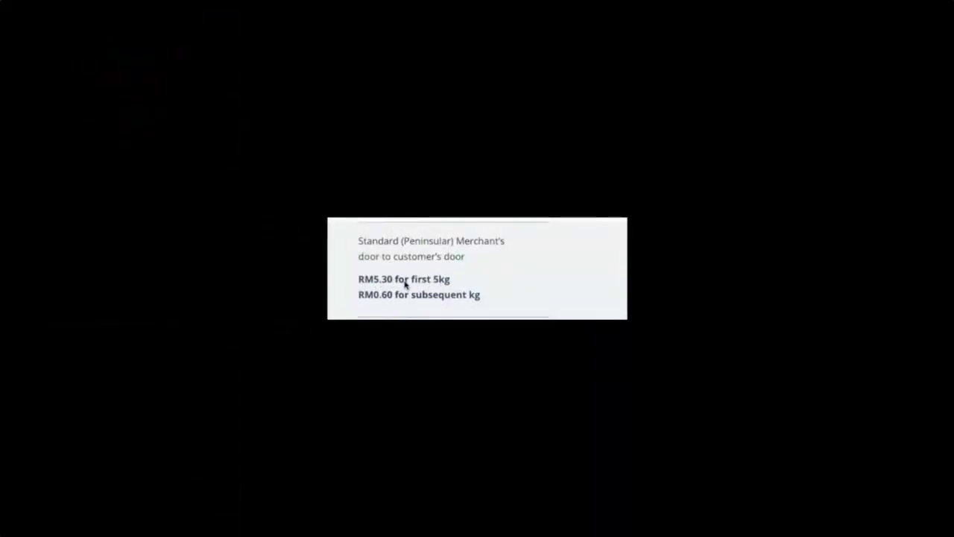
{"action": "key", "text": "super+Tab"}
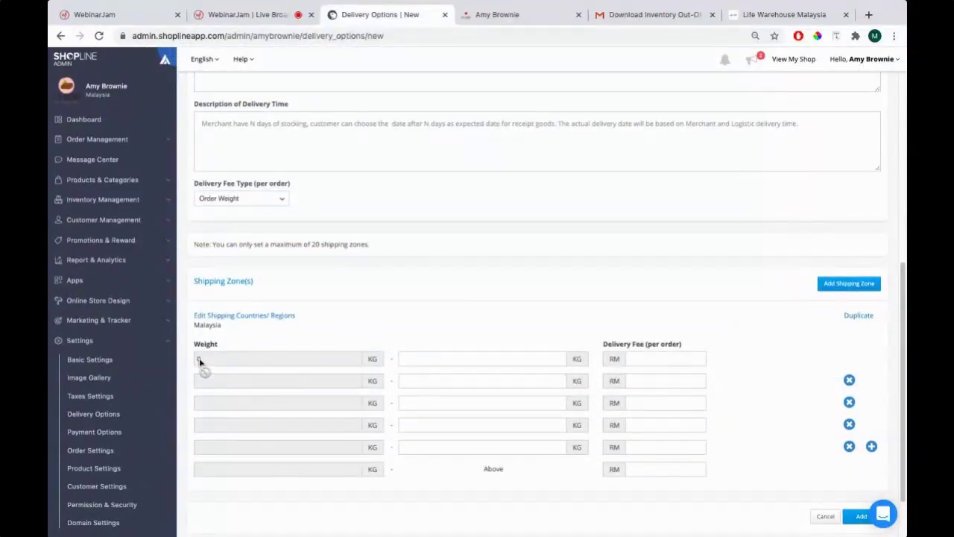
Set the first tier to 5 kg at RM 5.30 and the second tier's fee to RM 5.90
{"action": "left_click", "coordinate": [431, 358]}
{"action": "type", "text": "5"}
{"action": "key", "text": "Tab"}
{"action": "type", "text": "5.30"}
{"action": "key", "text": "Tab"}
Enter upper weights 7, 8 and 9 kg with fees RM 6.50, 7.10 and 7.70
{"action": "key", "text": "Tab"}
{"action": "type", "text": "5.90"}
{"action": "left_click", "coordinate": [407, 401]}
{"action": "type", "text": "7"}
{"action": "key", "text": "Tab"}
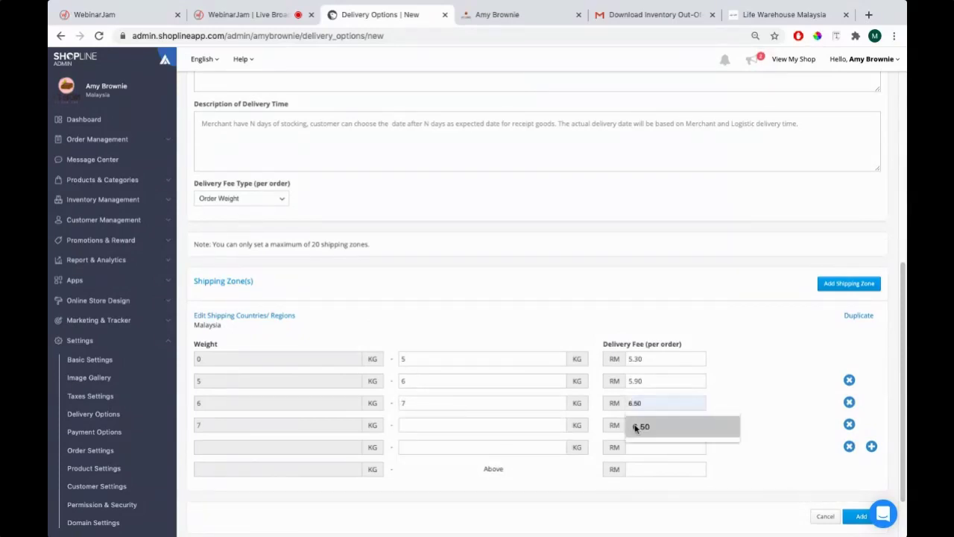
{"action": "left_click", "coordinate": [635, 428]}
{"action": "left_click", "coordinate": [399, 423]}
{"action": "type", "text": "8"}
{"action": "left_click", "coordinate": [640, 423]}
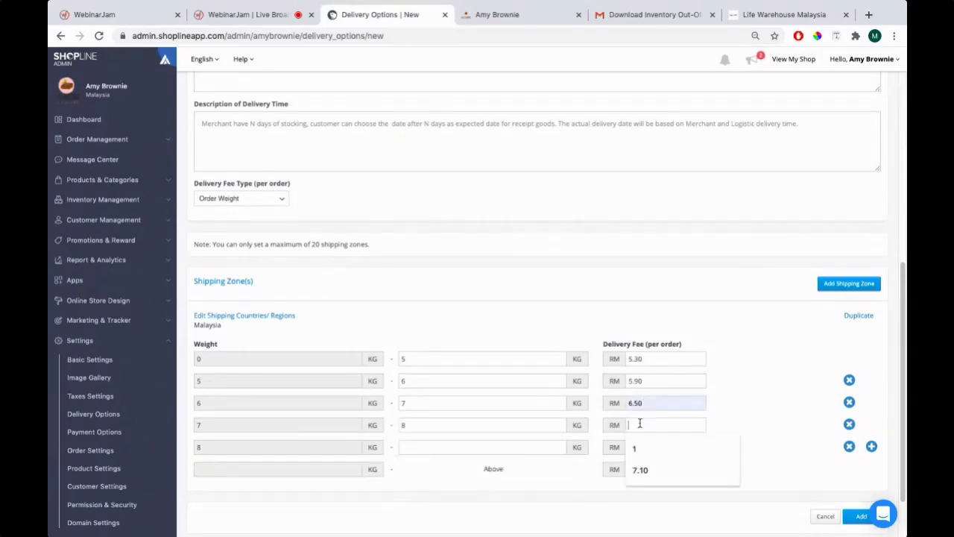
{"action": "type", "text": "7.10"}
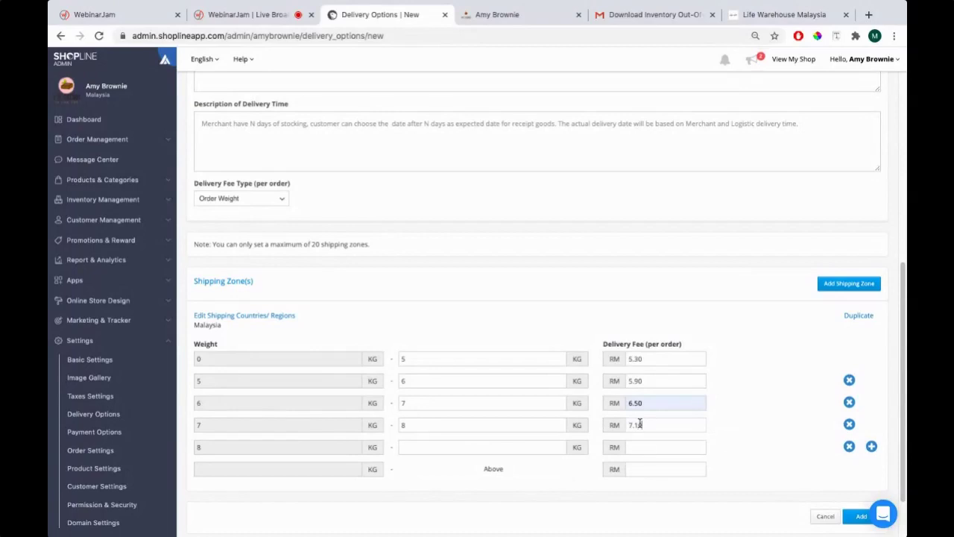
{"action": "left_click", "coordinate": [516, 446]}
{"action": "type", "text": "9"}
{"action": "left_click", "coordinate": [632, 447]}
{"action": "type", "text": "7.70"}
Add a final row: 10 kg at RM 8.30 and above 10 kg at RM 8.90
{"action": "scroll", "coordinate": [464, 439], "scroll_direction": "down", "scroll_amount": 2}
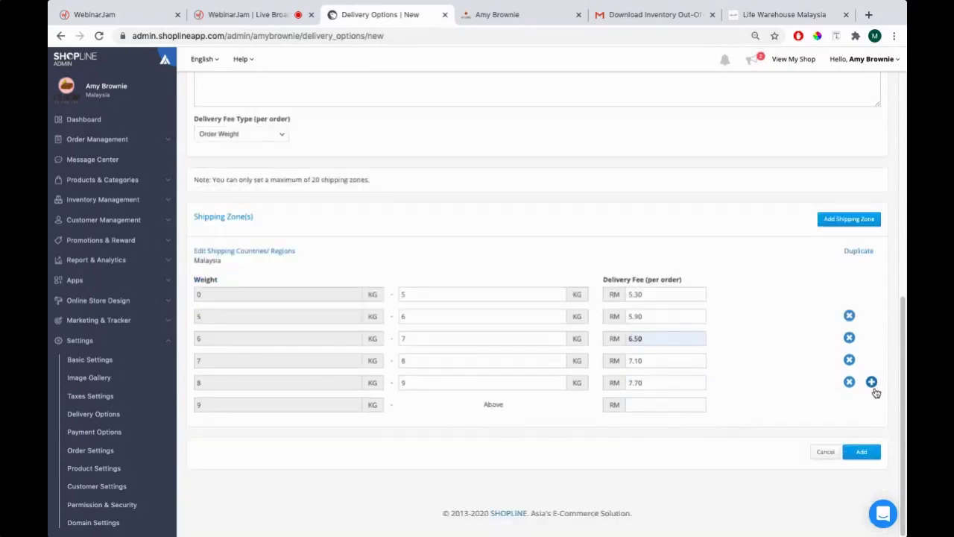
{"action": "left_click", "coordinate": [870, 382]}
{"action": "left_click", "coordinate": [417, 405]}
{"action": "type", "text": "10"}
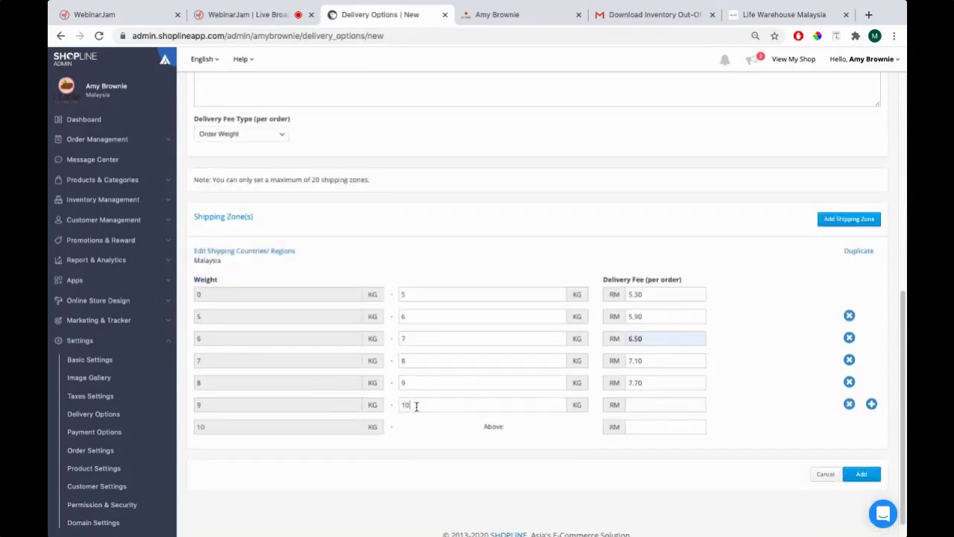
{"action": "type", "text": "8.30"}
{"action": "left_click", "coordinate": [629, 428]}
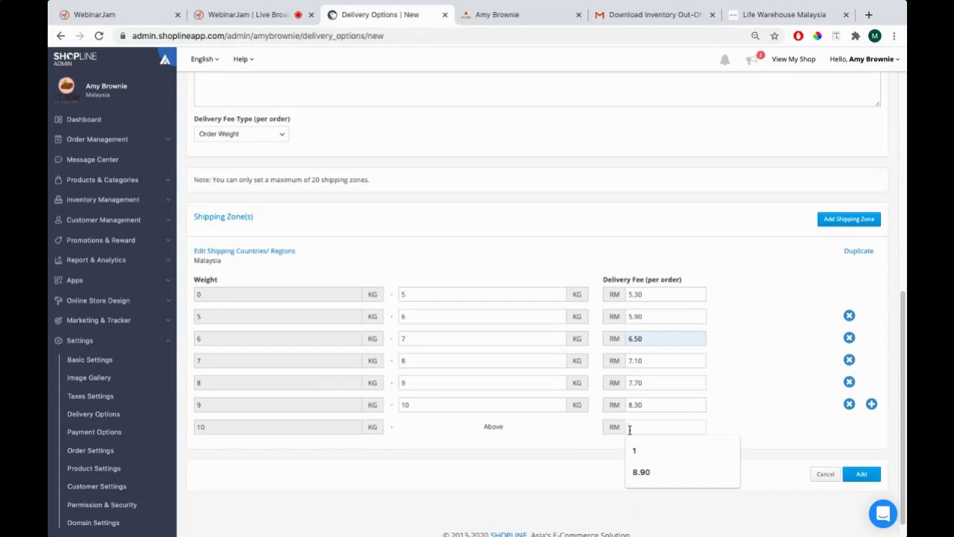
{"action": "type", "text": "8.90"}
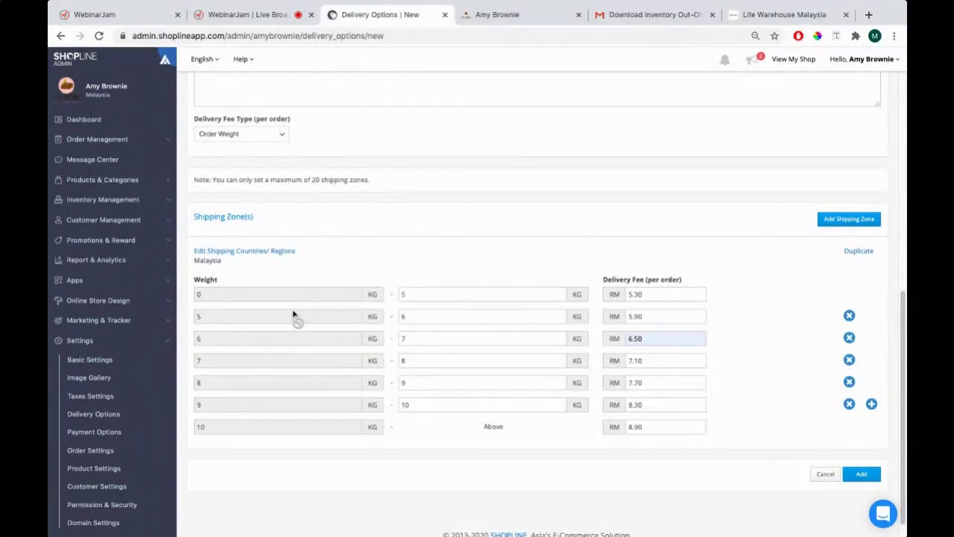
{"action": "scroll", "coordinate": [351, 313], "scroll_direction": "up", "scroll_amount": 7}
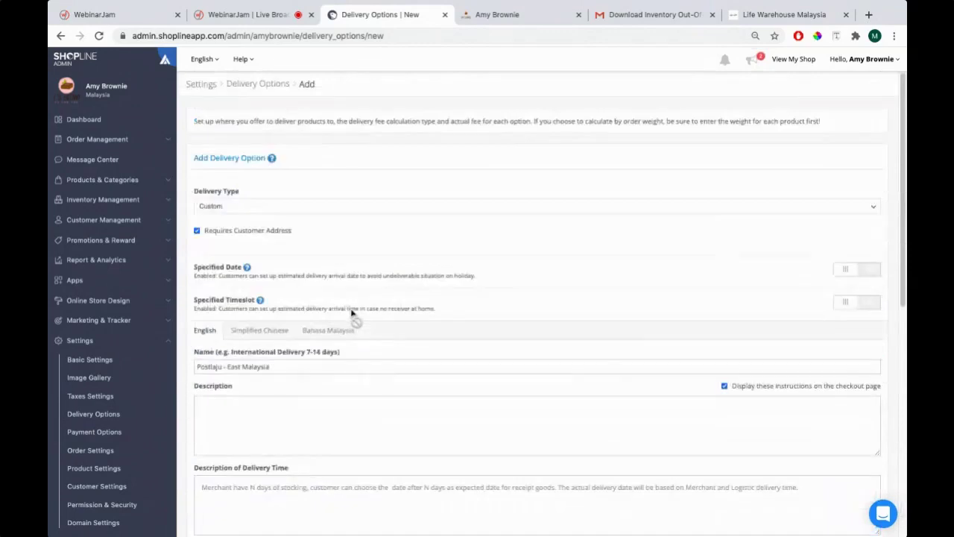
{"action": "scroll", "coordinate": [351, 313], "scroll_direction": "down", "scroll_amount": 7}
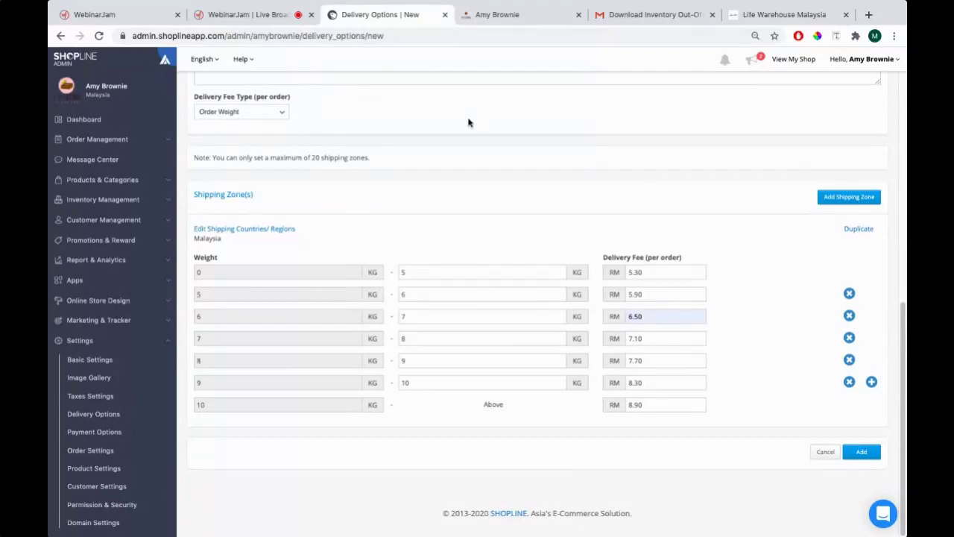
{"action": "scroll", "coordinate": [412, 318], "scroll_direction": "up", "scroll_amount": 4}
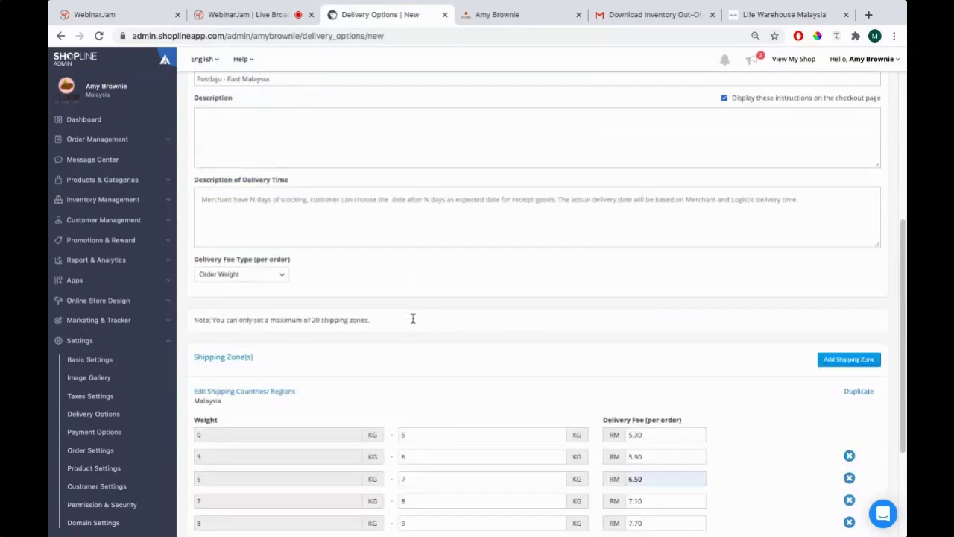
{"action": "scroll", "coordinate": [412, 321], "scroll_direction": "down", "scroll_amount": 4}
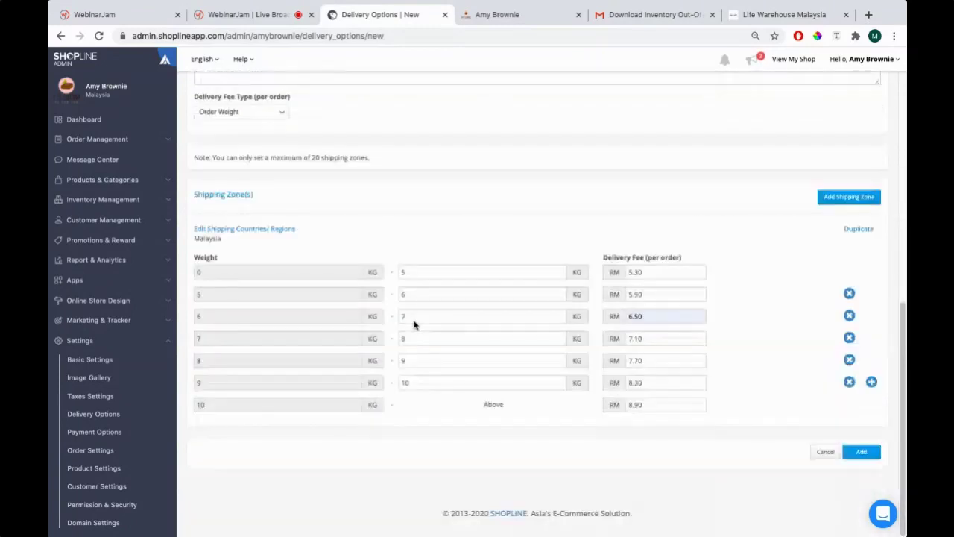
{"action": "scroll", "coordinate": [413, 322], "scroll_direction": "up", "scroll_amount": 3}
{"action": "scroll", "coordinate": [415, 321], "scroll_direction": "up", "scroll_amount": 4}
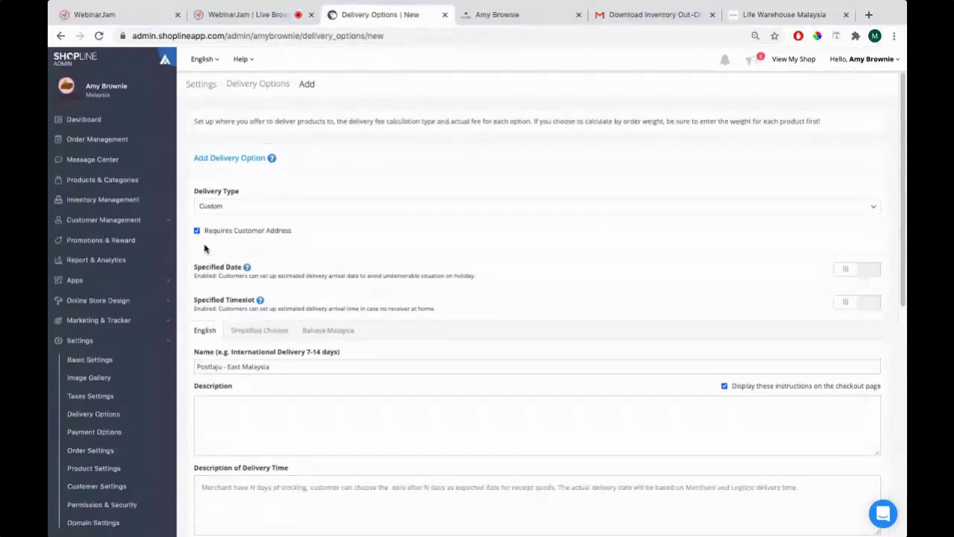
{"action": "scroll", "coordinate": [783, 259], "scroll_direction": "down", "scroll_amount": 3}
{"action": "scroll", "coordinate": [783, 256], "scroll_direction": "up", "scroll_amount": 3}
Enable Specified Date and Specified Timeslot with slots 'Between 10am - 11am' and 'Between 11am - 12pm'
{"action": "left_click", "coordinate": [869, 270]}
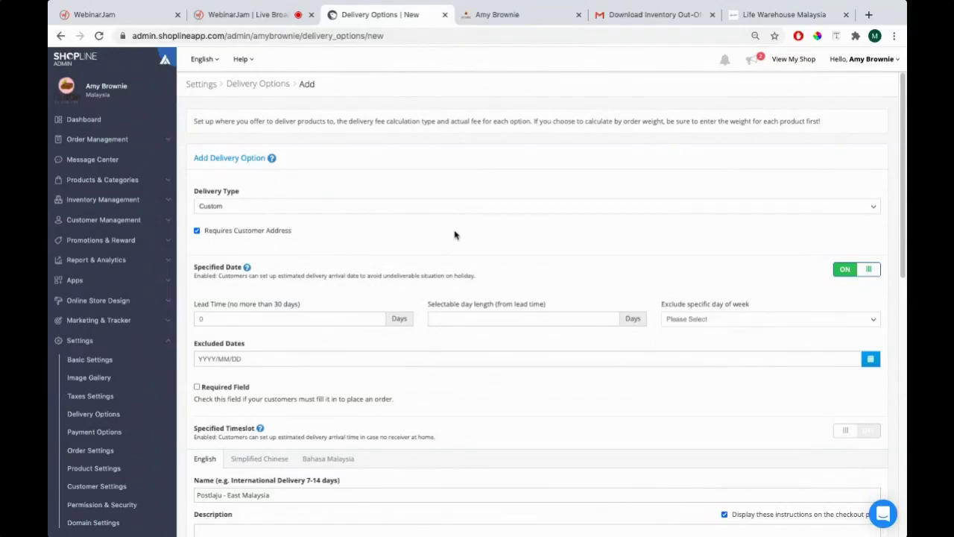
{"action": "scroll", "coordinate": [380, 293], "scroll_direction": "down", "scroll_amount": 4}
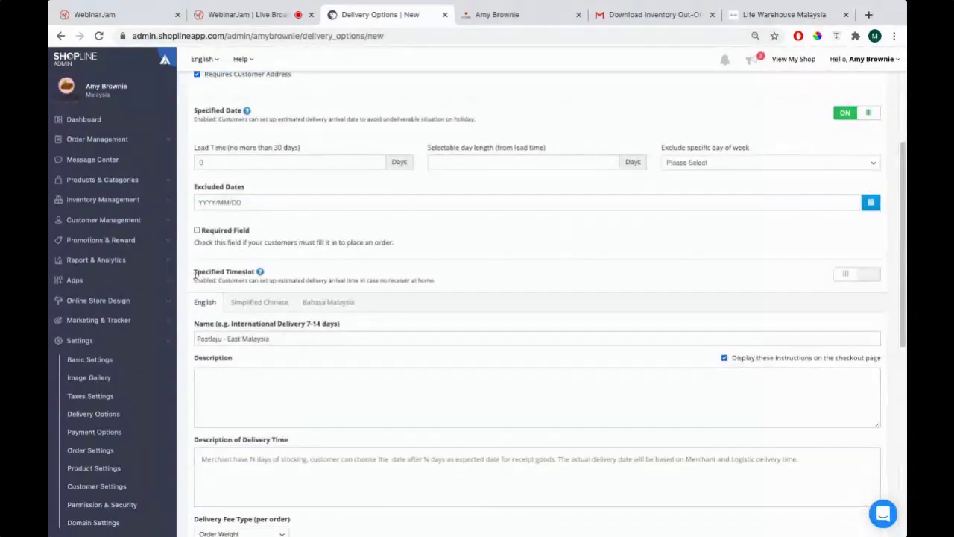
{"action": "left_click_drag", "start_coordinate": [196, 273], "coordinate": [256, 273]}
{"action": "left_click", "coordinate": [869, 278]}
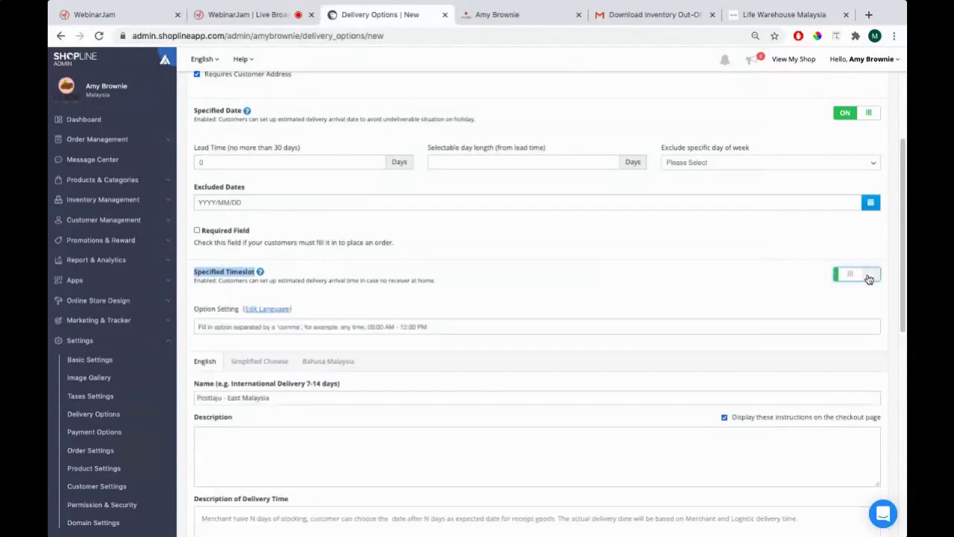
{"action": "left_click", "coordinate": [560, 326]}
{"action": "type", "text": "8"}
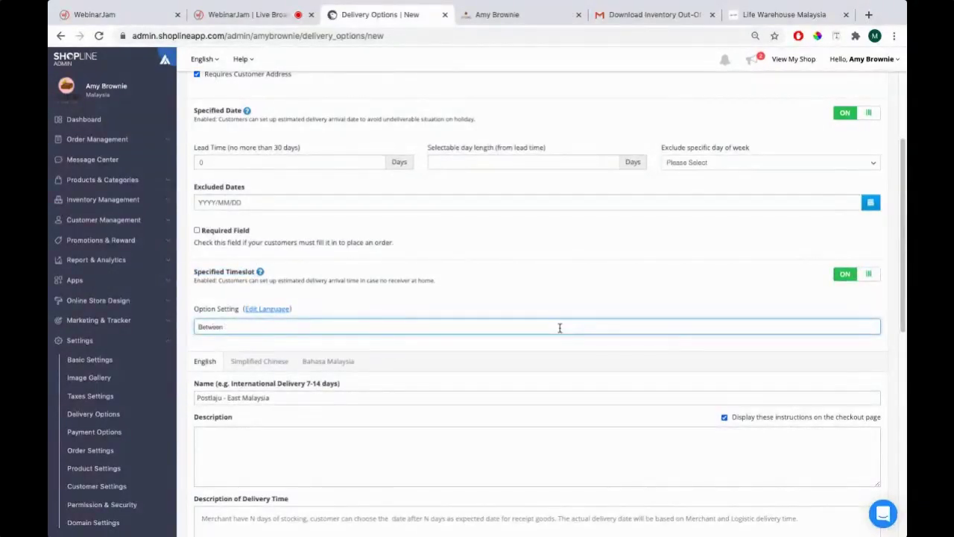
{"action": "type", "text": "etween 10am - 11am,Be"}
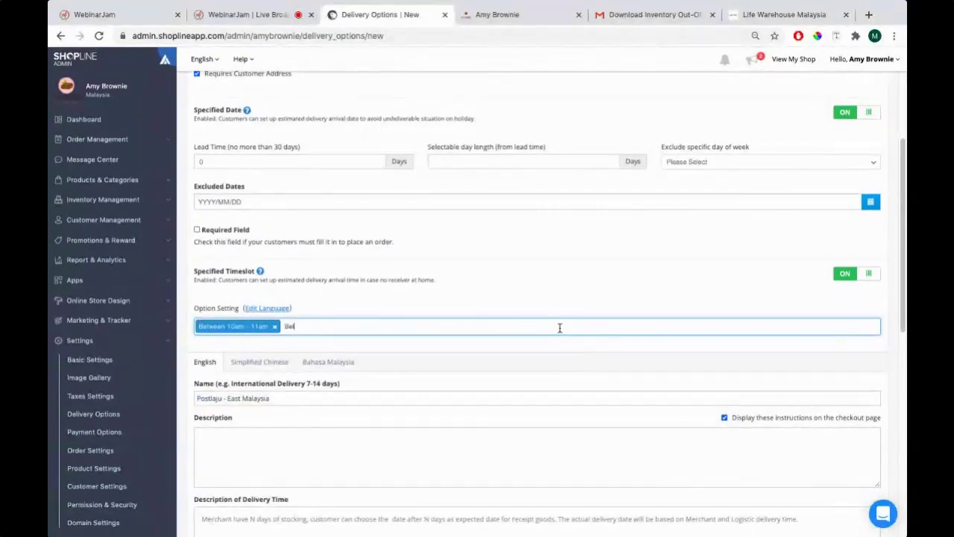
{"action": "type", "text": "tween 11am - 12pm"}
{"action": "type", "text": ","}
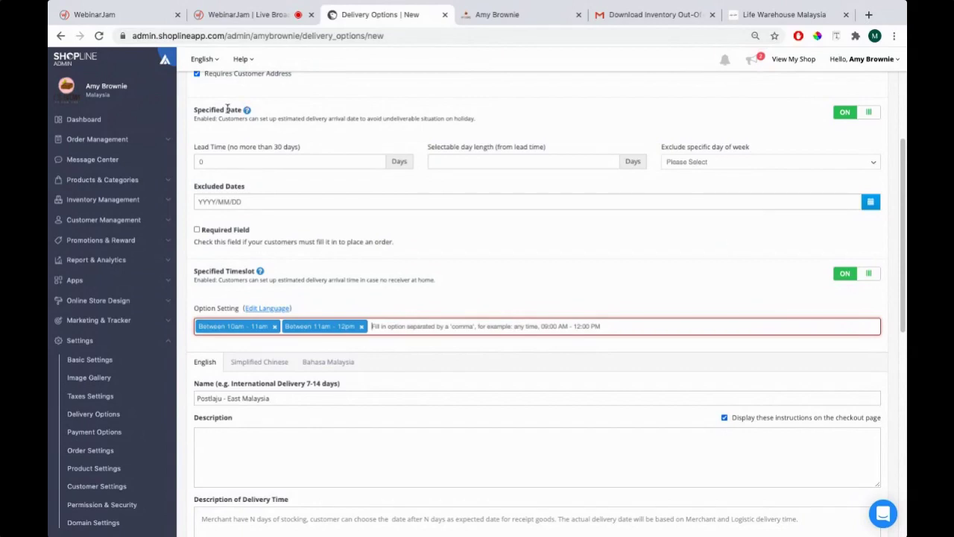
{"action": "left_click_drag", "start_coordinate": [227, 110], "coordinate": [241, 110]}
Switch off the Specified Timeslot and Specified Date toggles
{"action": "left_click", "coordinate": [855, 276]}
{"action": "left_click", "coordinate": [854, 276]}
{"action": "left_click", "coordinate": [852, 114]}
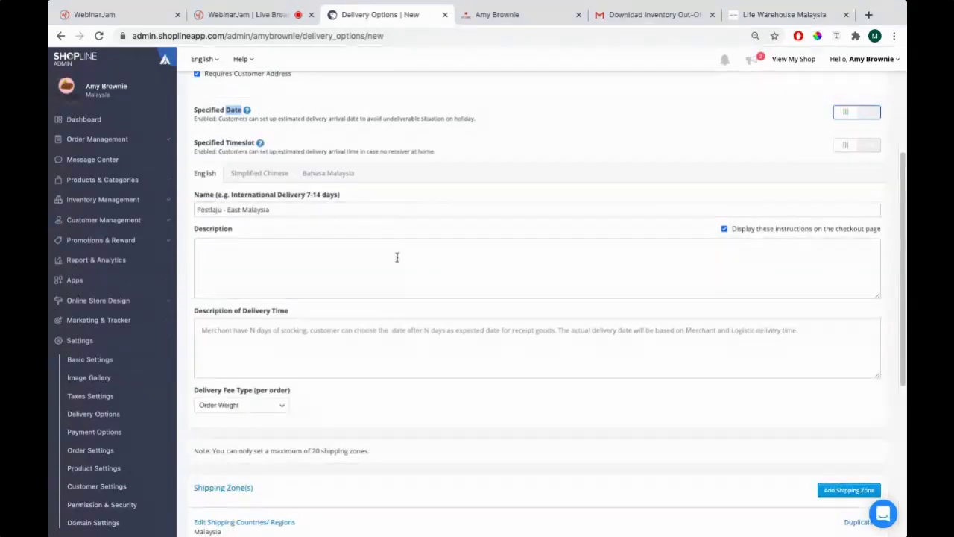
Type a '3 - 4 days' shipping time note in the description, then clear it
{"action": "left_click", "coordinate": [282, 264]}
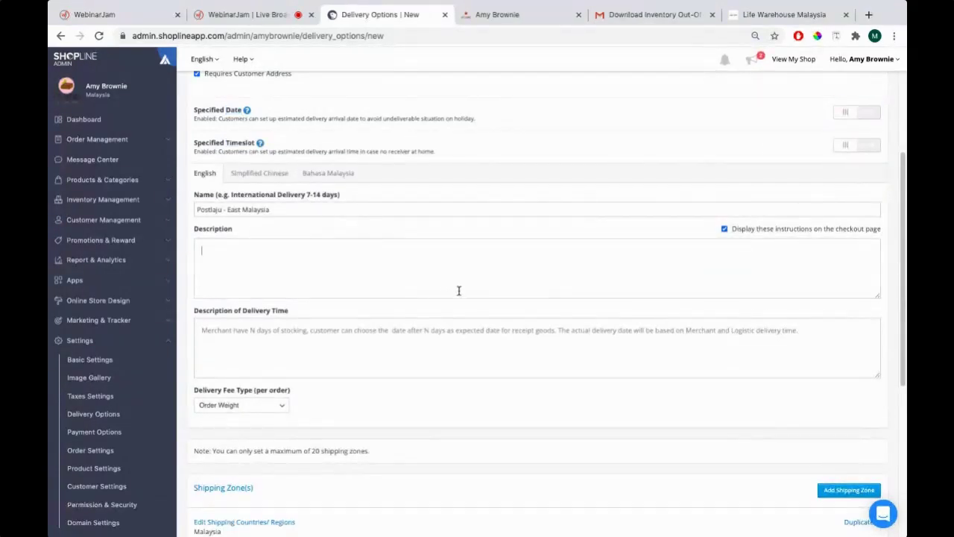
{"action": "type", "text": "Kindly note that our shipping time is between"}
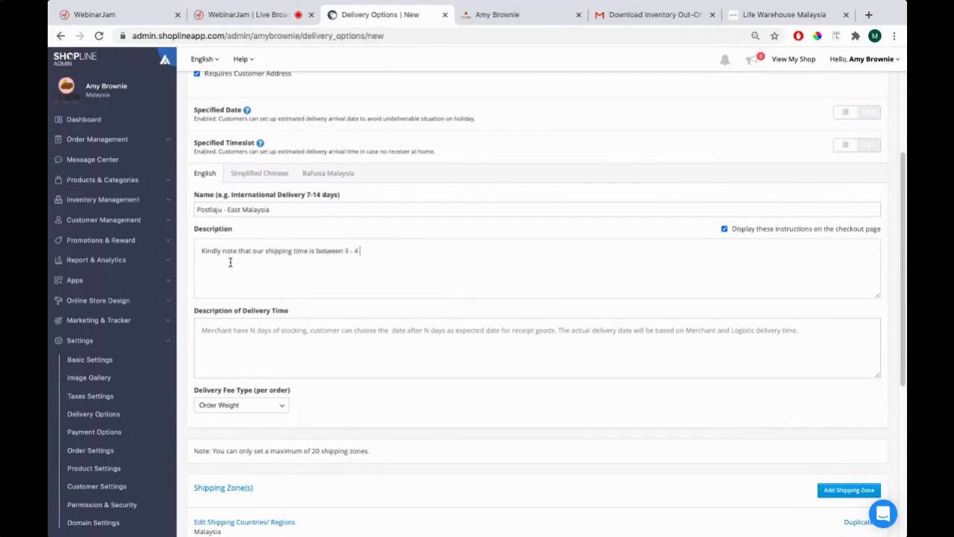
{"action": "type", "text": "3 - 4 days."}
{"action": "key", "text": "ctrl+a"}
{"action": "key", "text": "BackSpace"}
Describe the by-weight fee: first 5kg RM 5.30, each additional kg RM 0.60
{"action": "scroll", "coordinate": [224, 358], "scroll_direction": "down", "scroll_amount": 4}
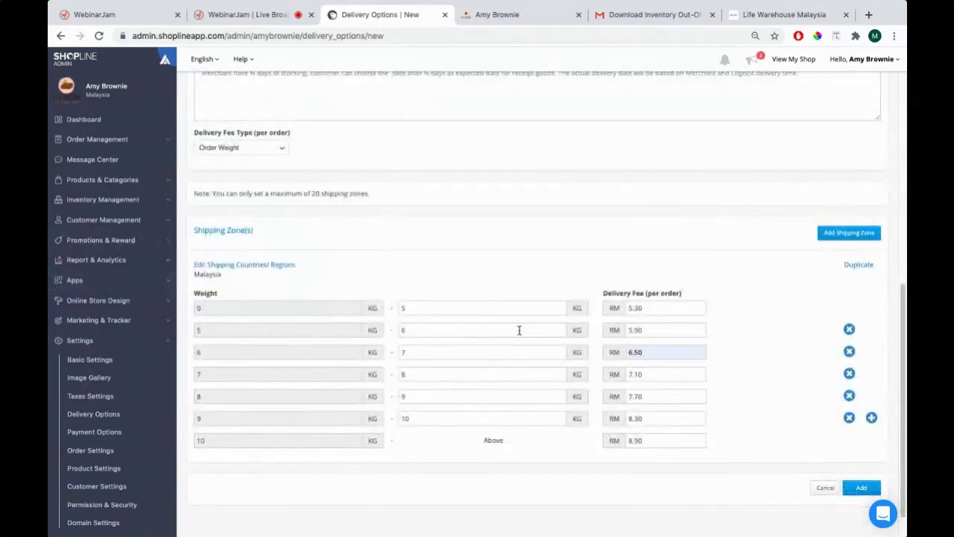
{"action": "scroll", "coordinate": [333, 205], "scroll_direction": "up", "scroll_amount": 3}
{"action": "left_click", "coordinate": [333, 205]}
{"action": "key", "text": "super+Tab"}
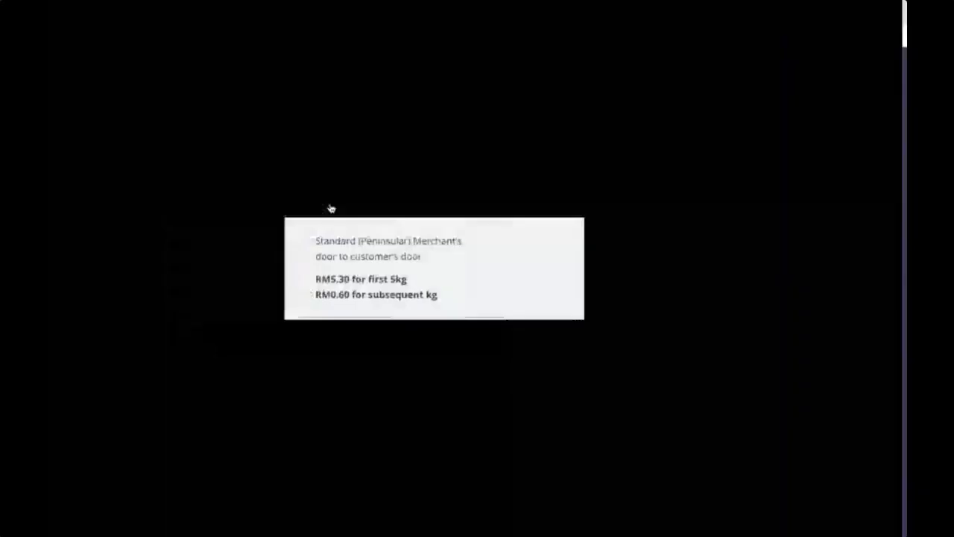
{"action": "key", "text": "super+Tab"}
{"action": "type", "text": "Kindly note that our deliv"}
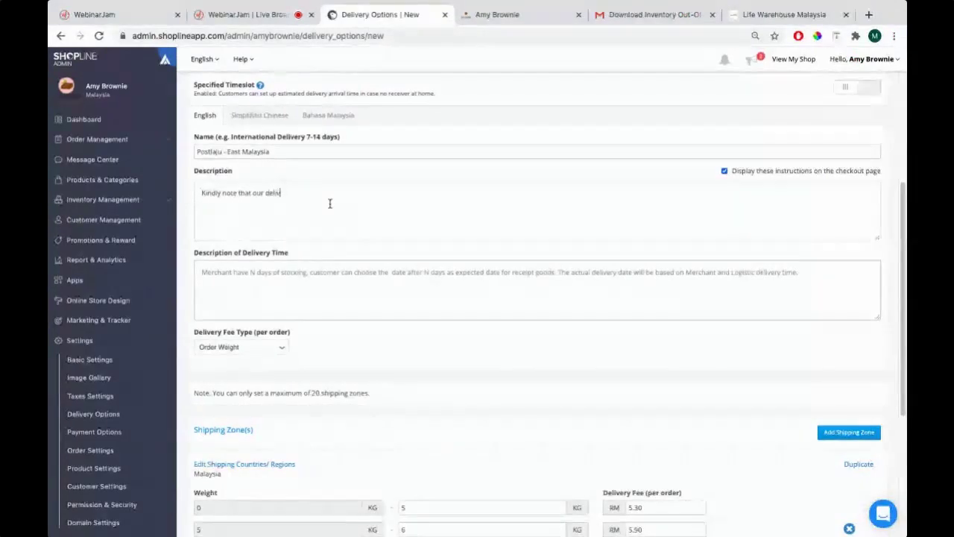
{"action": "type", "text": "ery partner's"}
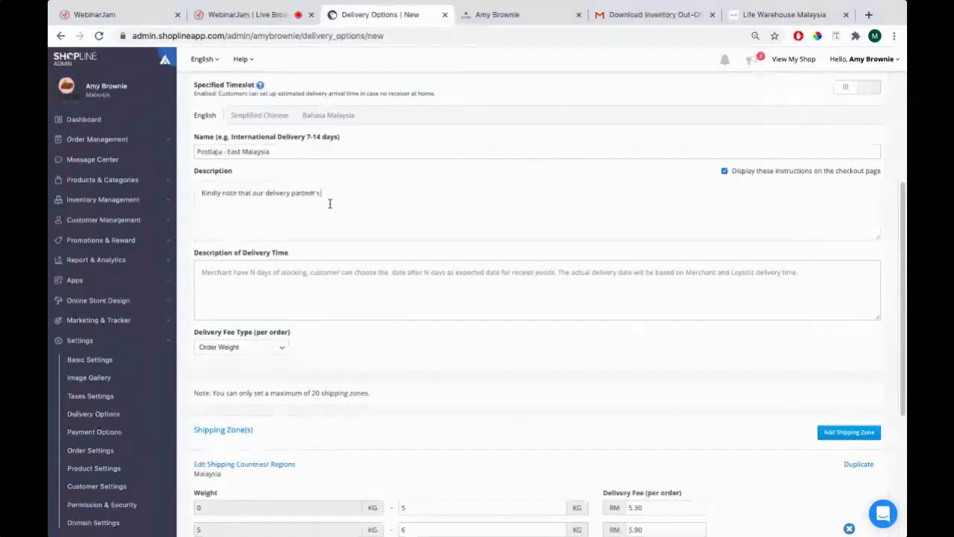
{"action": "type", "text": " shipping"}
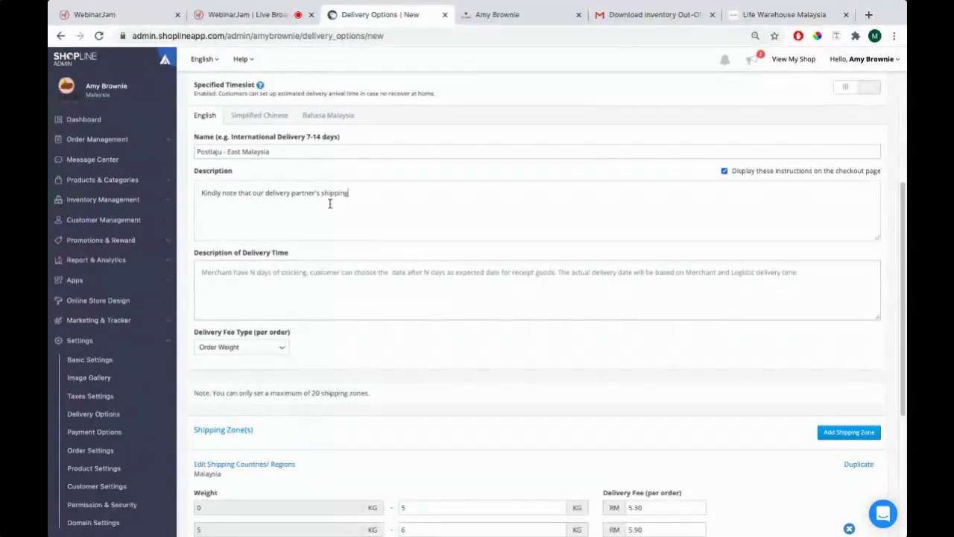
{"action": "type", "text": " fee is by weight. Firs"}
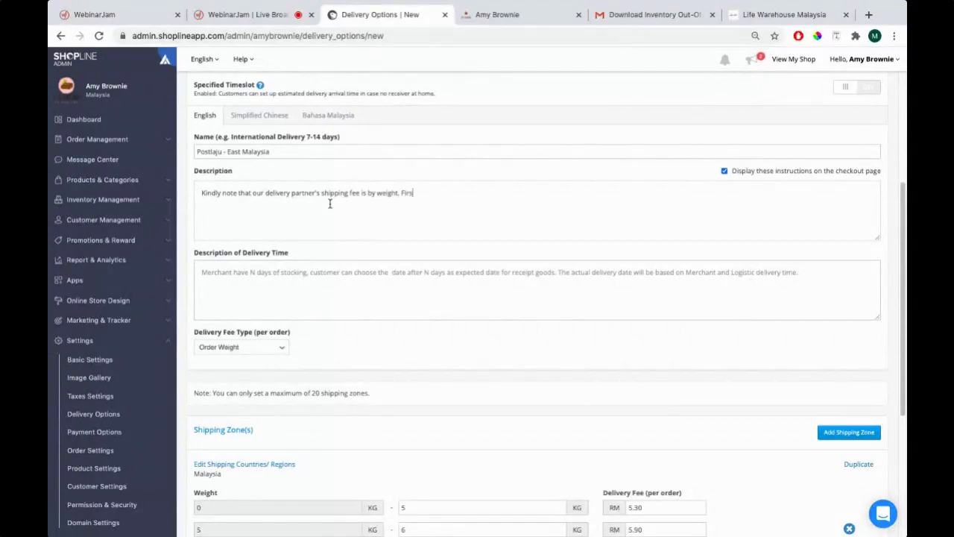
{"action": "type", "text": "t 5kg is RM 5.30 and additio"}
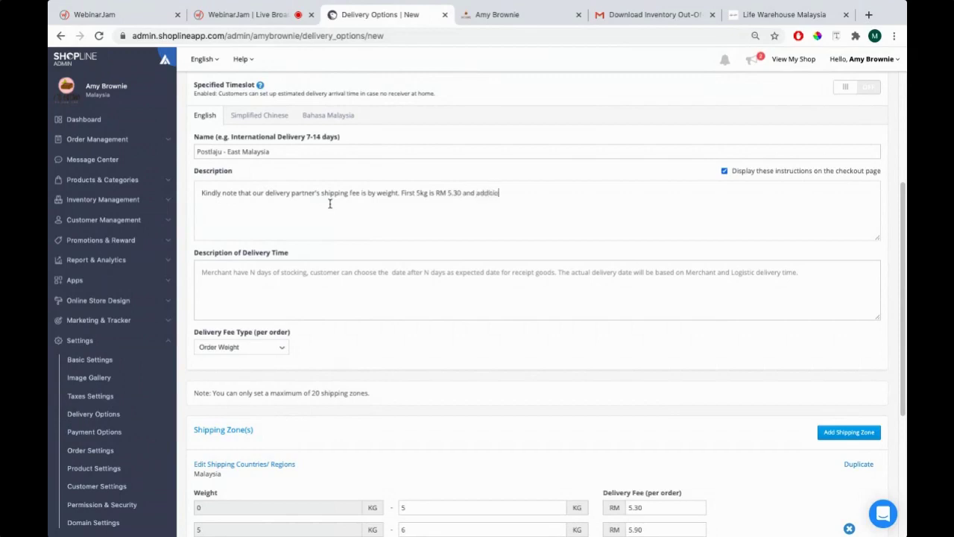
{"action": "key", "text": "BackSpace"}
{"action": "key", "text": "BackSpace"}
{"action": "key", "text": "BackSpace"}
{"action": "key", "text": "BackSpace"}
{"action": "key", "text": "BackSpace"}
{"action": "key", "text": "BackSpace"}
{"action": "type", "text": "ny additional kg is RM 0.60."}
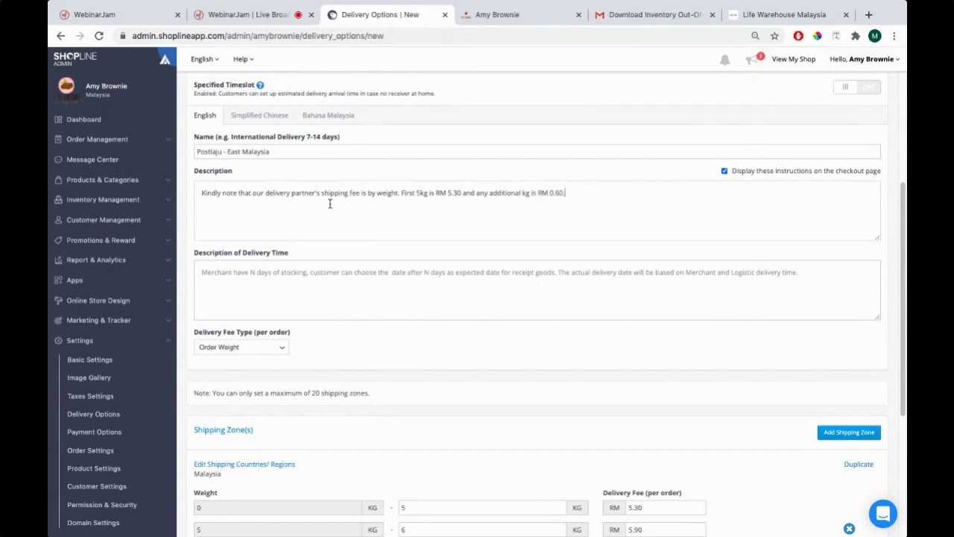
{"action": "scroll", "coordinate": [281, 226], "scroll_direction": "up", "scroll_amount": 3}
{"action": "scroll", "coordinate": [277, 265], "scroll_direction": "down", "scroll_amount": 8}
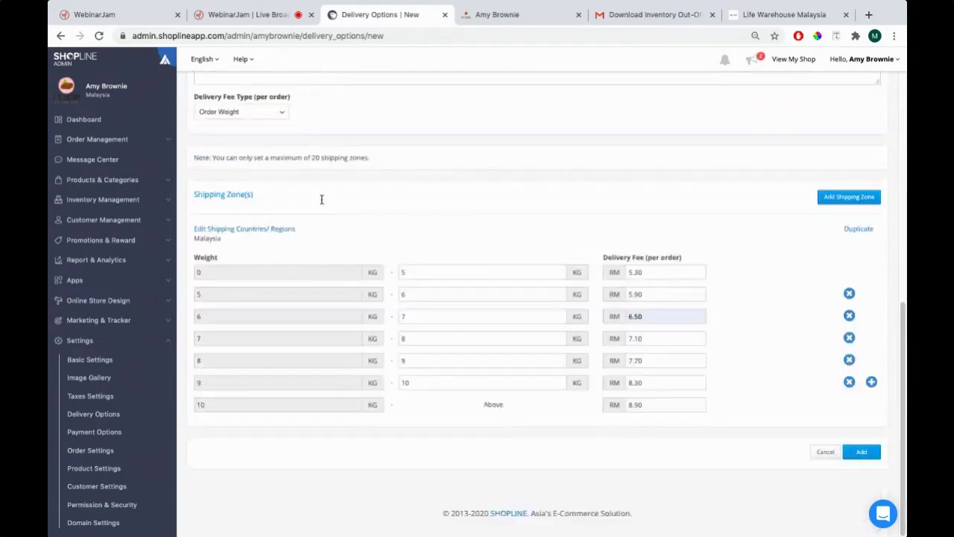
Save the Postlaju - East Malaysia delivery option and return to the storefront cart
{"action": "left_click", "coordinate": [862, 451]}
{"action": "left_click", "coordinate": [588, 150]}
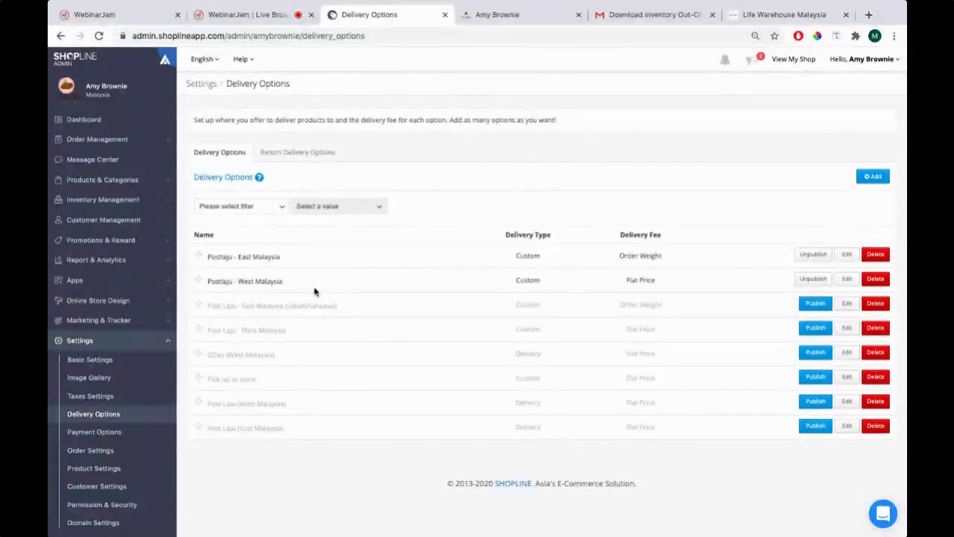
{"action": "left_click", "coordinate": [507, 16]}
{"action": "mouse_move", "coordinate": [480, 148]}
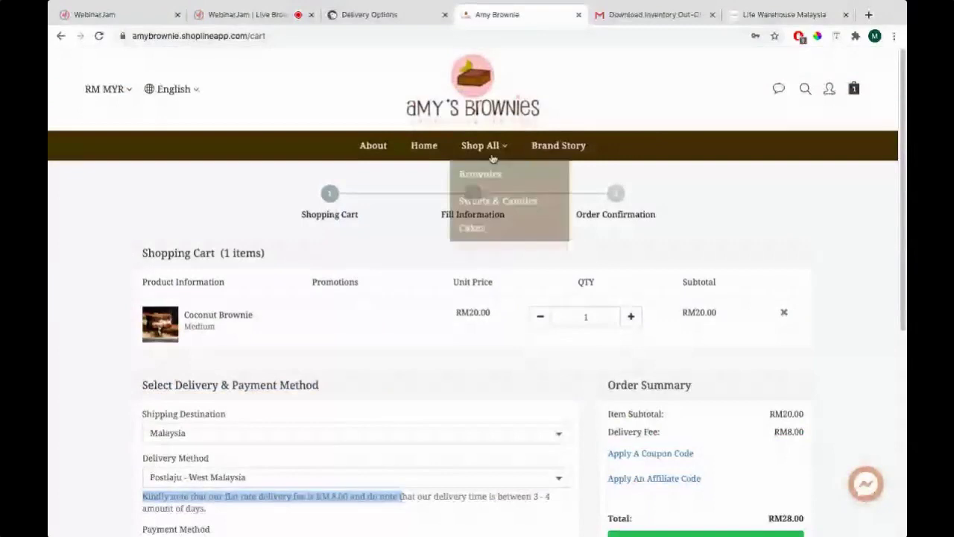
{"action": "scroll", "coordinate": [353, 239], "scroll_direction": "down", "scroll_amount": 4}
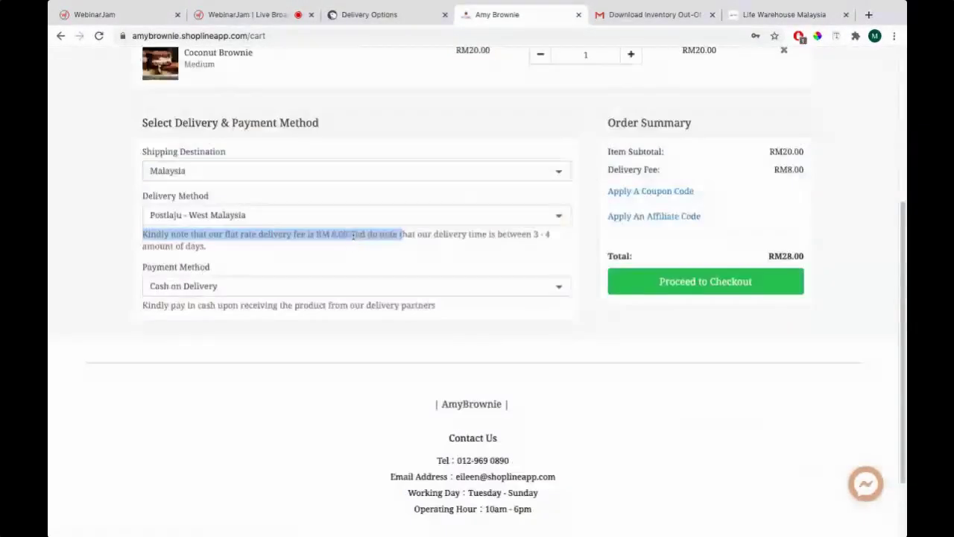
{"action": "scroll", "coordinate": [354, 238], "scroll_direction": "up", "scroll_amount": 3}
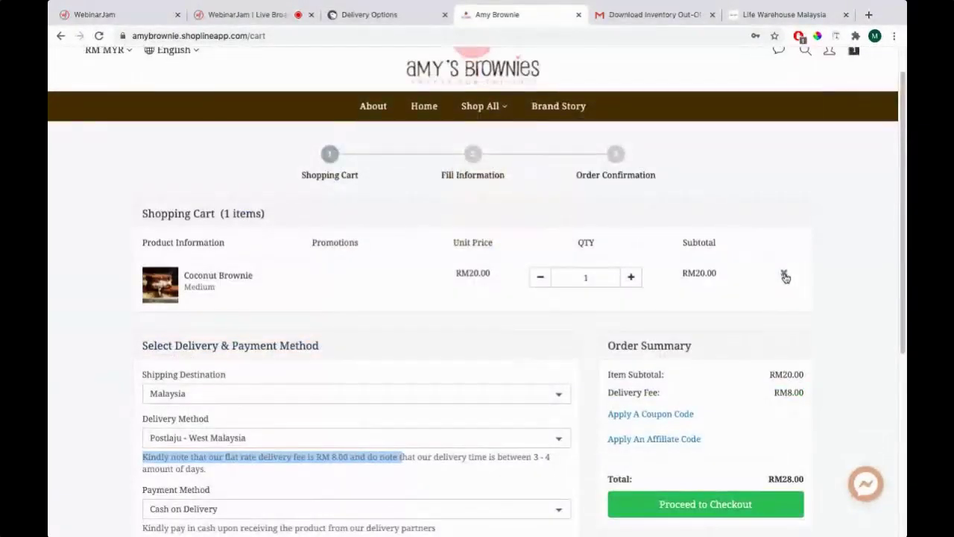
Remove the Coconut Brownie from the cart and go to Shop All
{"action": "left_click", "coordinate": [783, 273]}
{"action": "left_click", "coordinate": [618, 292]}
{"action": "left_click", "coordinate": [486, 106]}
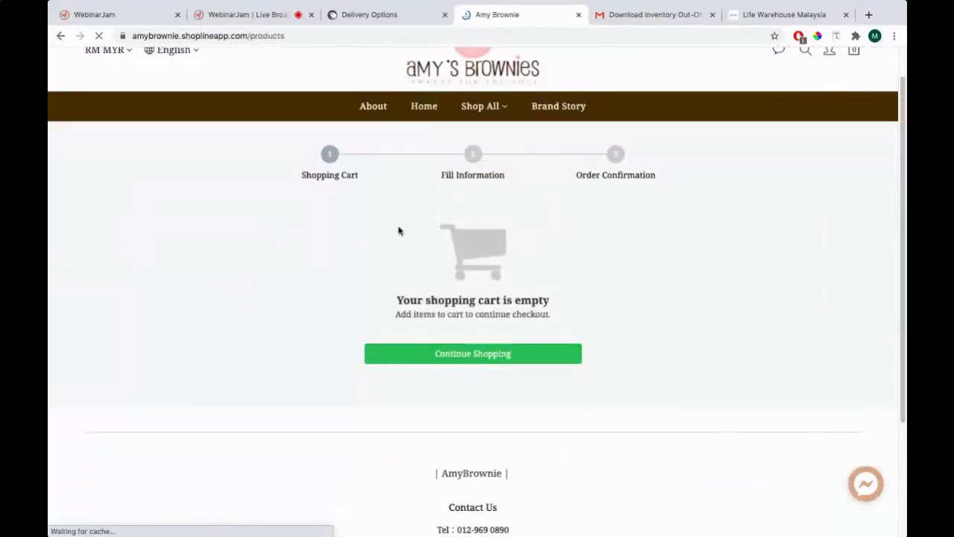
Add six Medium Coconut Brownies and check out, reaching the RM128.00 cart total
{"action": "left_click", "coordinate": [352, 321]}
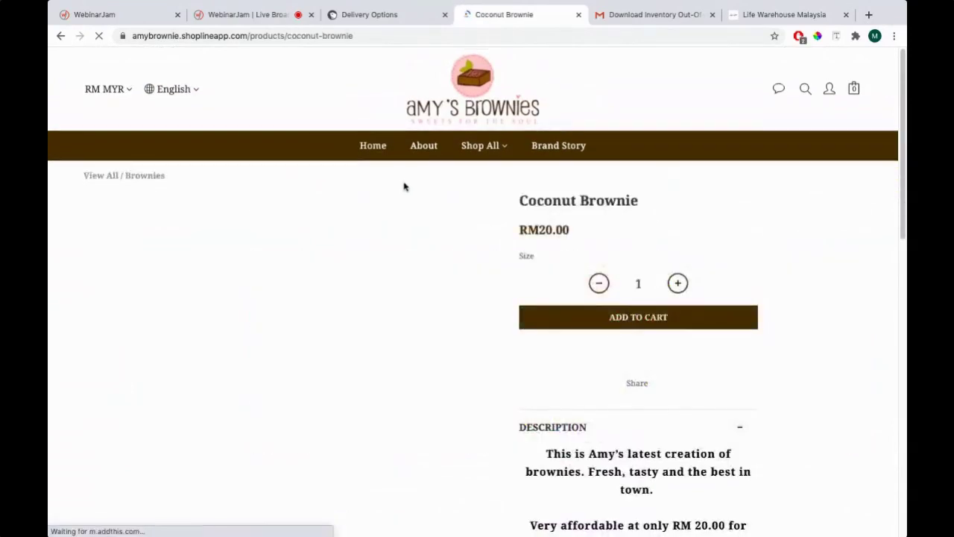
{"action": "scroll", "coordinate": [404, 186], "scroll_direction": "down", "scroll_amount": 1}
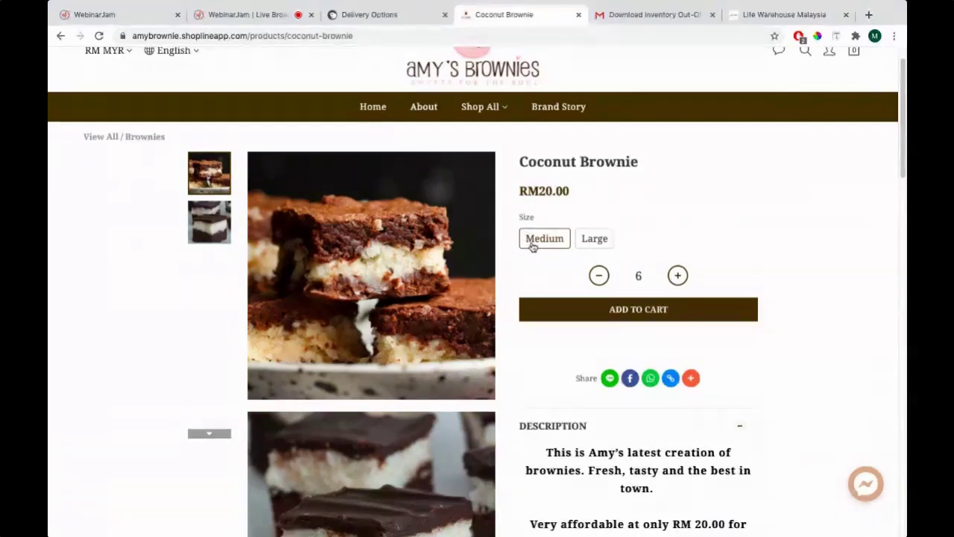
{"action": "left_click", "coordinate": [601, 312]}
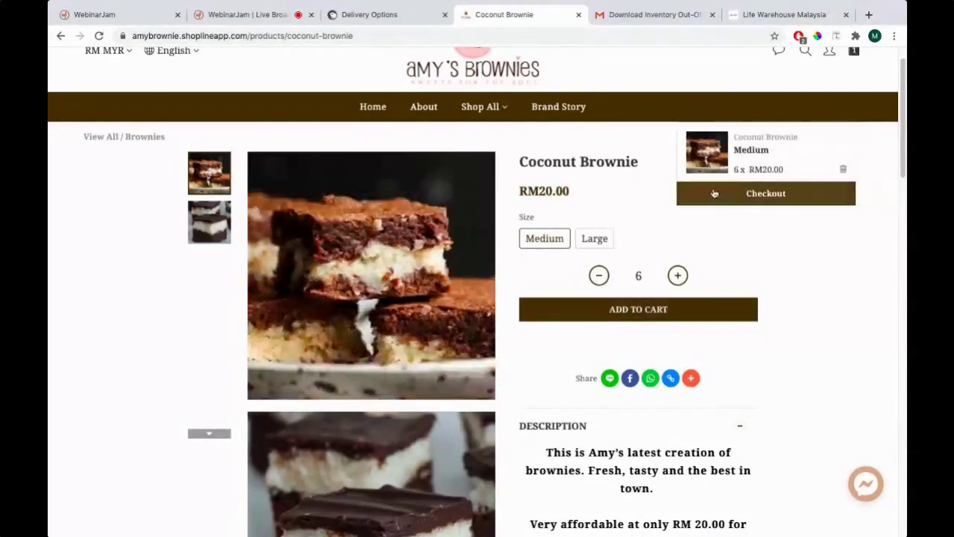
{"action": "left_click", "coordinate": [756, 199]}
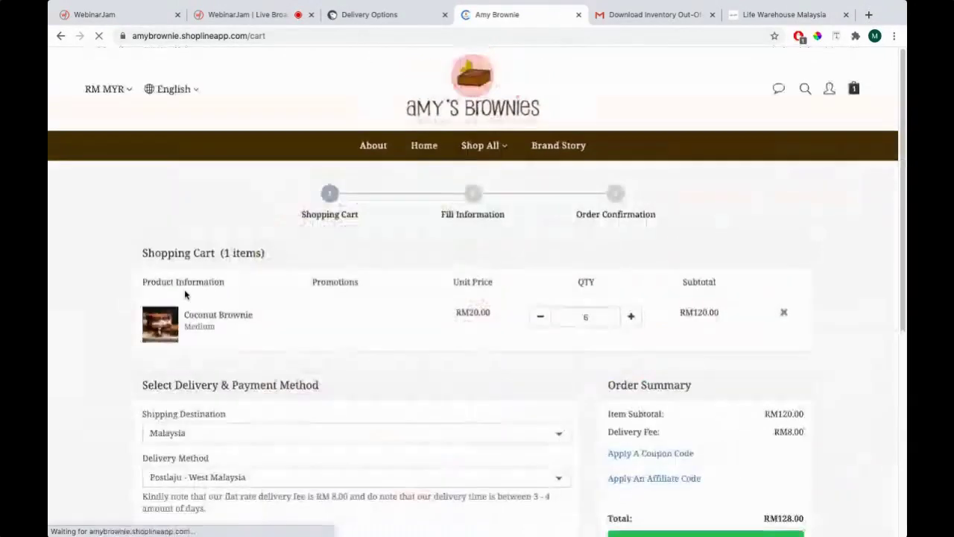
{"action": "scroll", "coordinate": [282, 290], "scroll_direction": "down", "scroll_amount": 1}
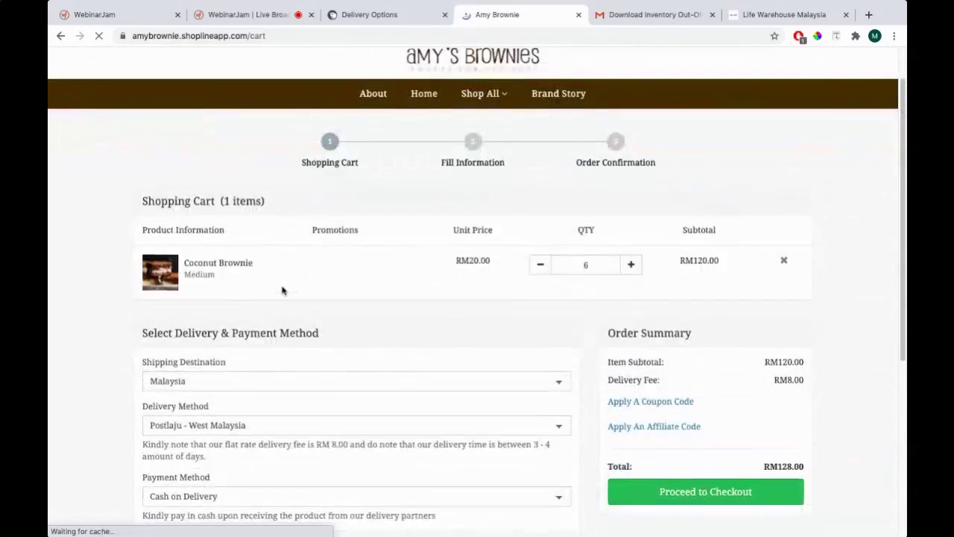
{"action": "scroll", "coordinate": [123, 323], "scroll_direction": "down", "scroll_amount": 2}
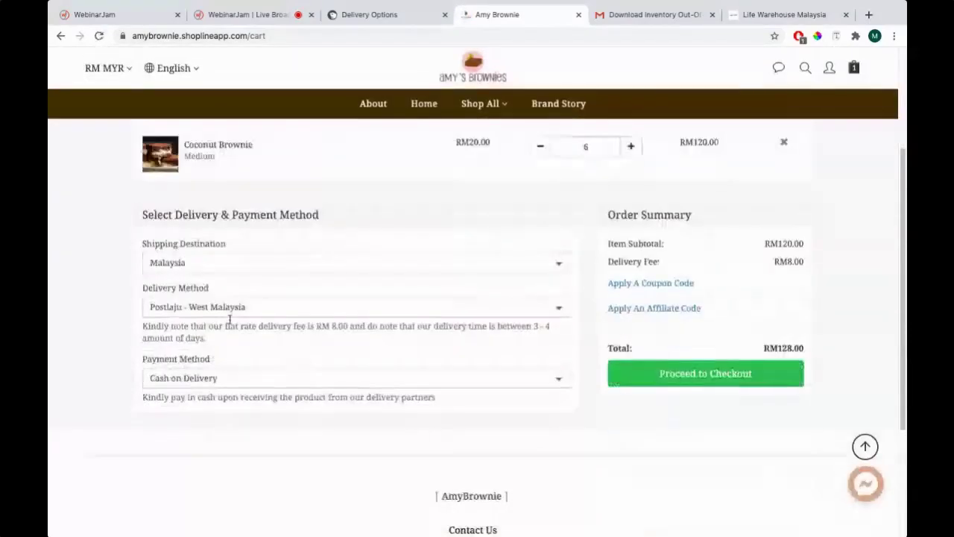
Choose Postlaju - East Malaysia as the storefront cart's delivery method
{"action": "left_click", "coordinate": [377, 17]}
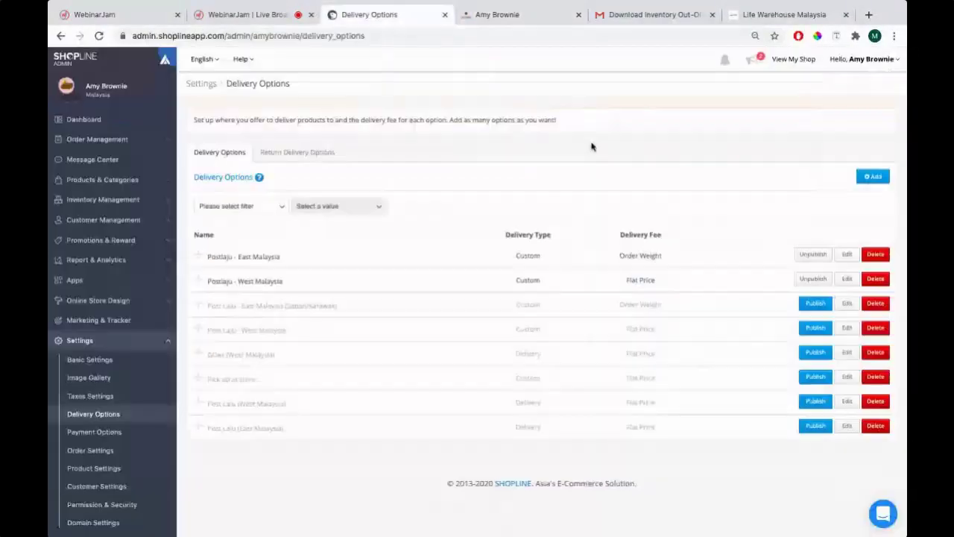
{"action": "left_click", "coordinate": [503, 24]}
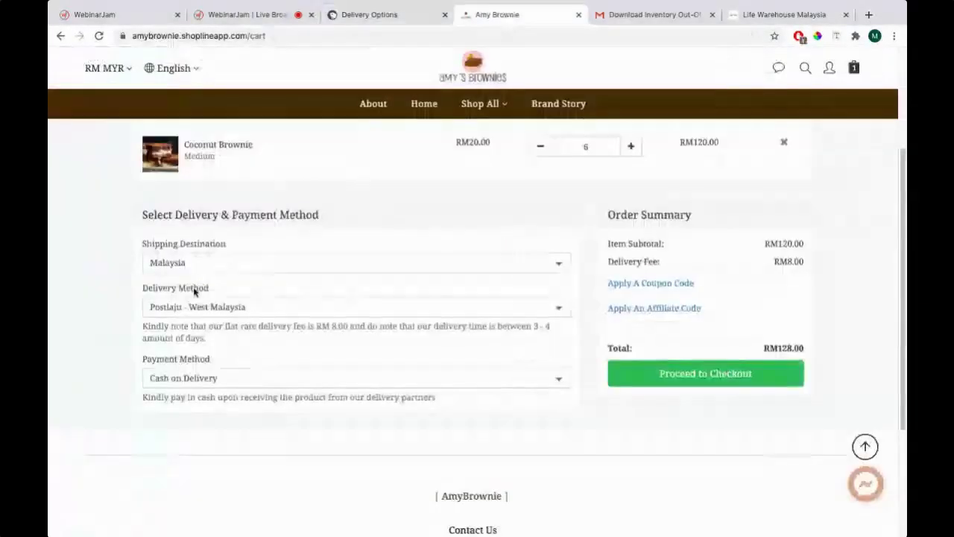
{"action": "left_click", "coordinate": [192, 302]}
{"action": "left_click", "coordinate": [190, 296]}
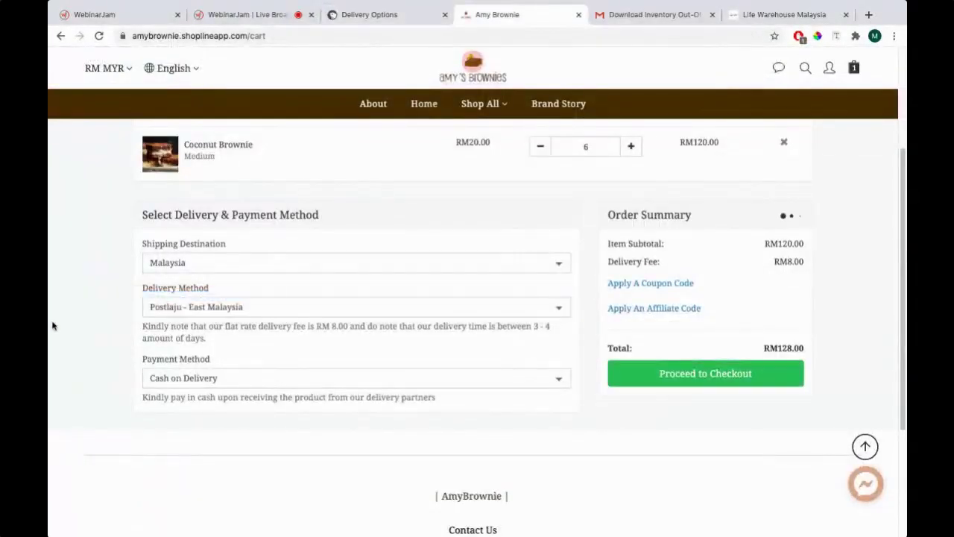
{"action": "scroll", "coordinate": [55, 325], "scroll_direction": "up", "scroll_amount": 1}
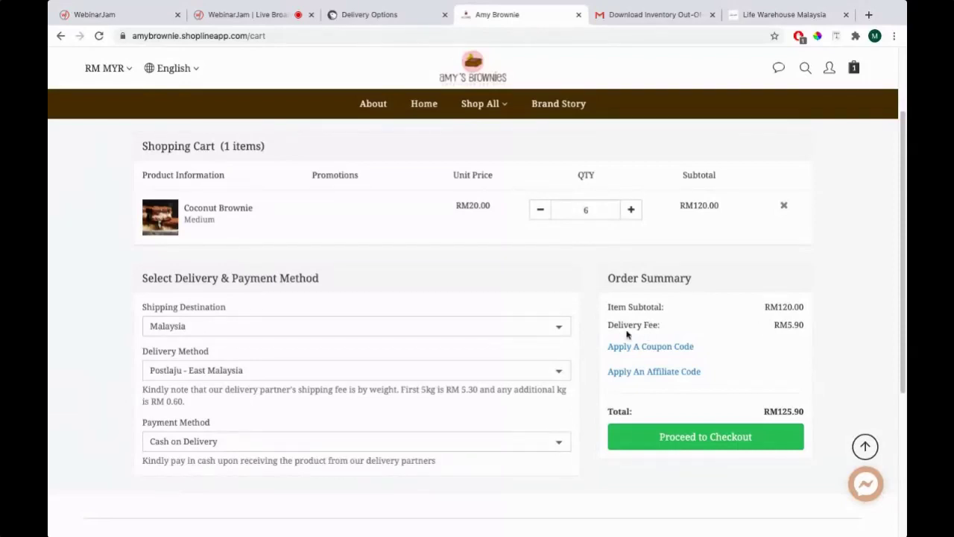
Highlight the RM5.90 delivery fee, then return to the admin Delivery Options list
{"action": "left_click_drag", "start_coordinate": [610, 325], "coordinate": [806, 328]}
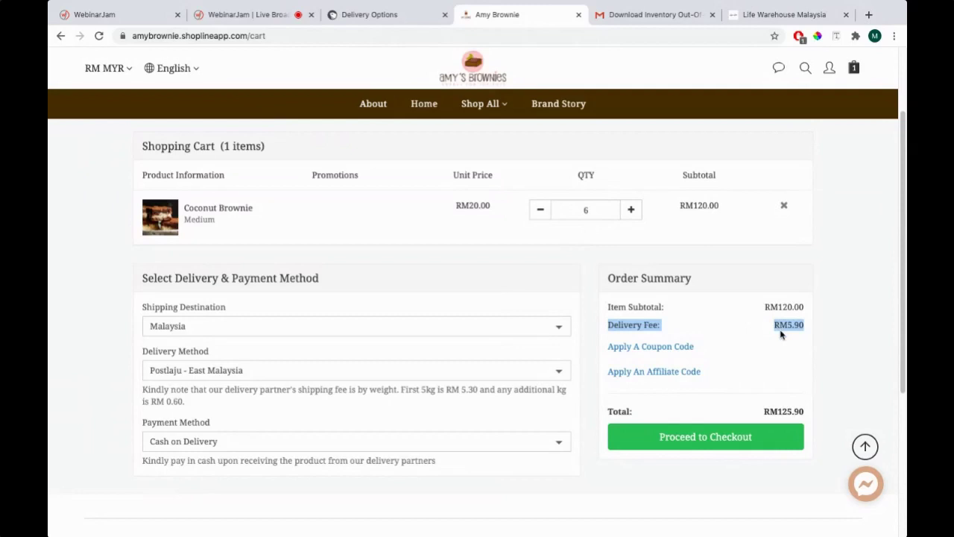
{"action": "left_click_drag", "start_coordinate": [774, 325], "coordinate": [806, 325]}
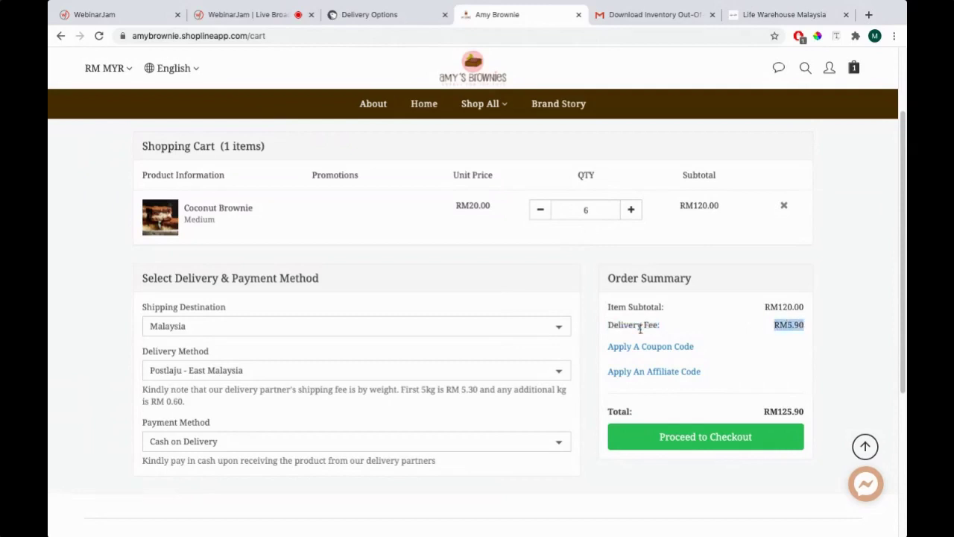
{"action": "left_click", "coordinate": [634, 331]}
{"action": "left_click", "coordinate": [359, 14]}
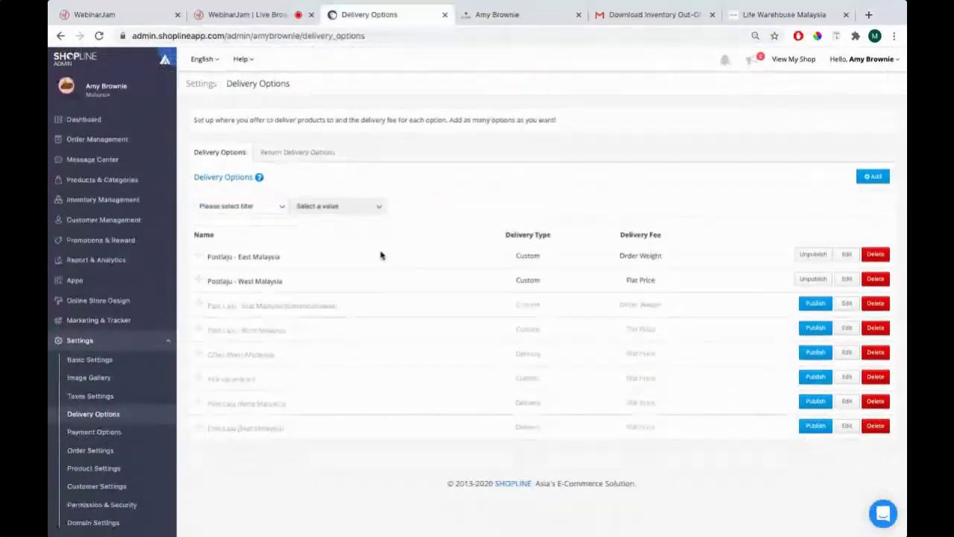
{"action": "left_click", "coordinate": [526, 18]}
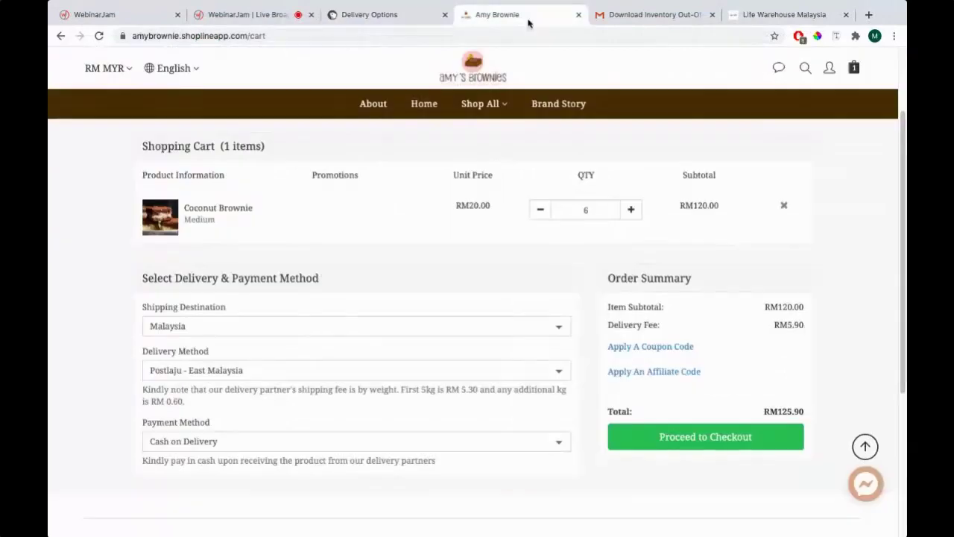
{"action": "left_click", "coordinate": [365, 13]}
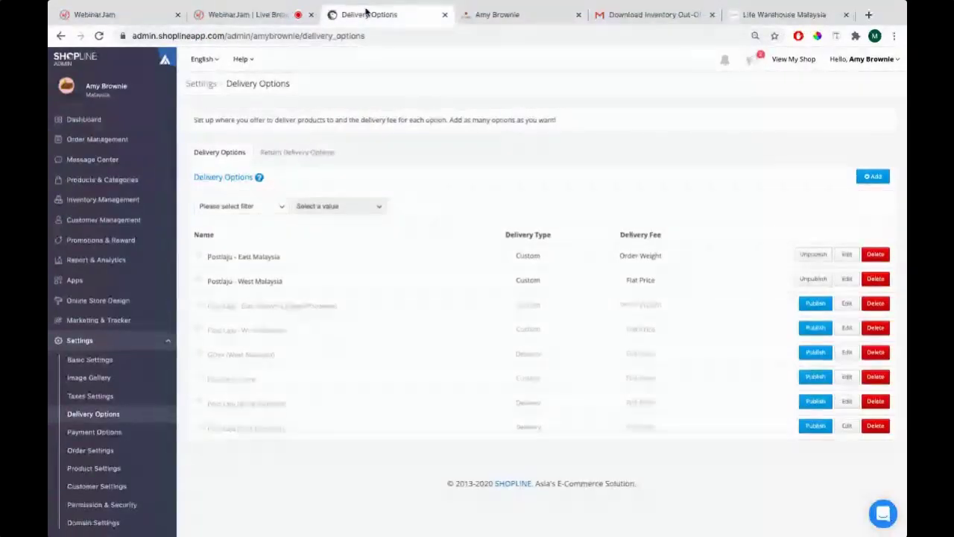
In PowerPoint, close item 5's Payment Option line with ')', then go to the Life Warehouse Malaysia cart
{"action": "key", "text": "super+Tab"}
{"action": "key", "text": "super+Tab"}
{"action": "key", "text": "super+Tab"}
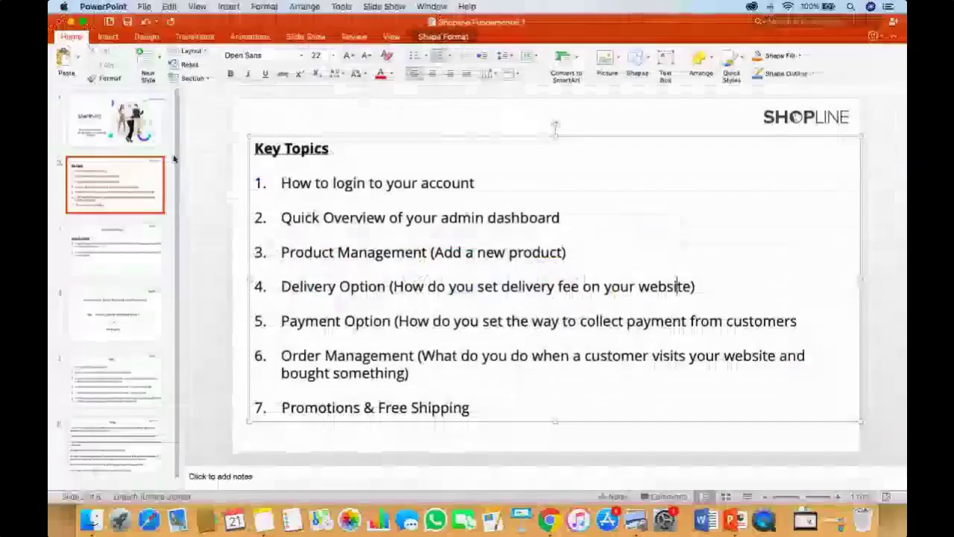
{"action": "left_click_drag", "start_coordinate": [281, 321], "coordinate": [616, 315]}
{"action": "left_click", "coordinate": [616, 314]}
{"action": "triple_click", "coordinate": [810, 320]}
{"action": "left_click", "coordinate": [795, 320]}
{"action": "type", "text": ")"}
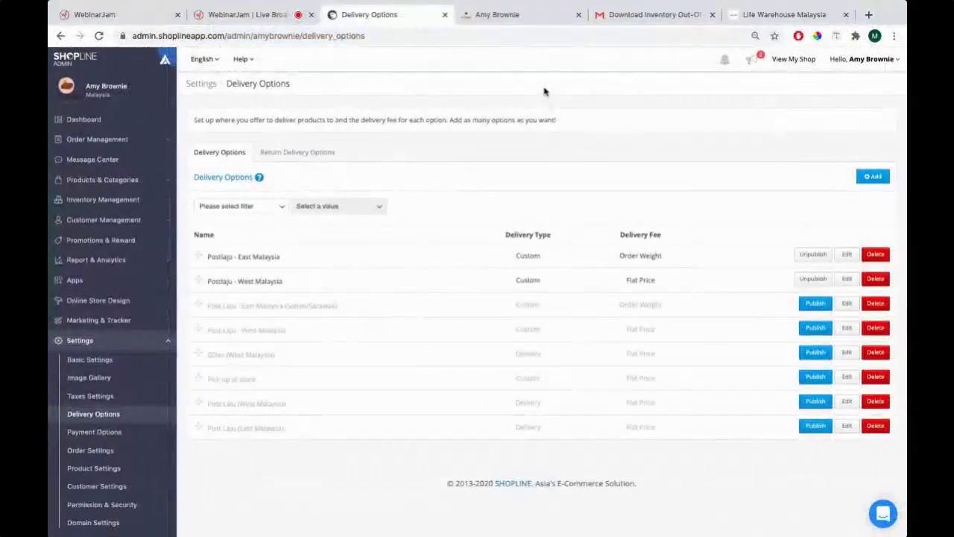
{"action": "left_click", "coordinate": [734, 19]}
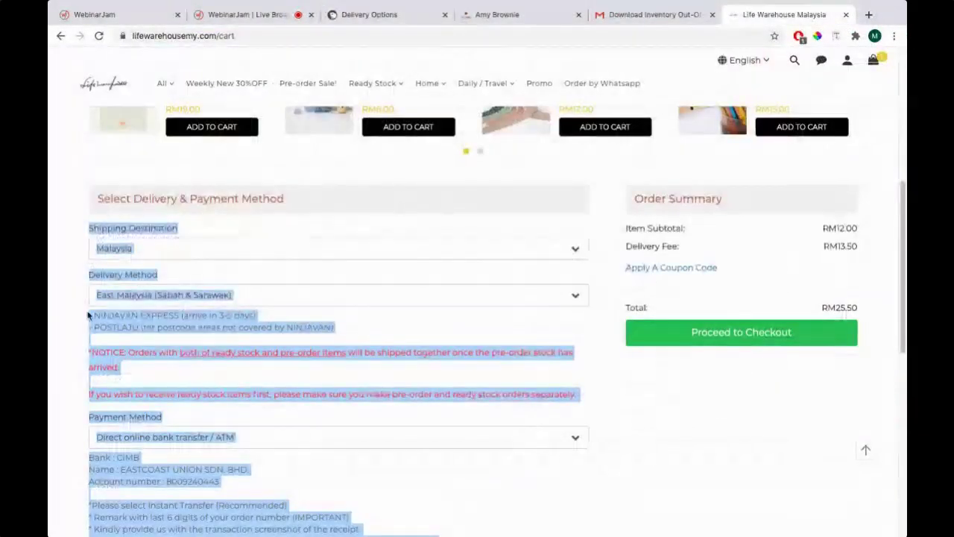
Expand the cart's Payment Method dropdown, with Direct online bank transfer / ATM still selected
{"action": "left_click", "coordinate": [63, 334]}
{"action": "scroll", "coordinate": [62, 338], "scroll_direction": "down", "scroll_amount": 3}
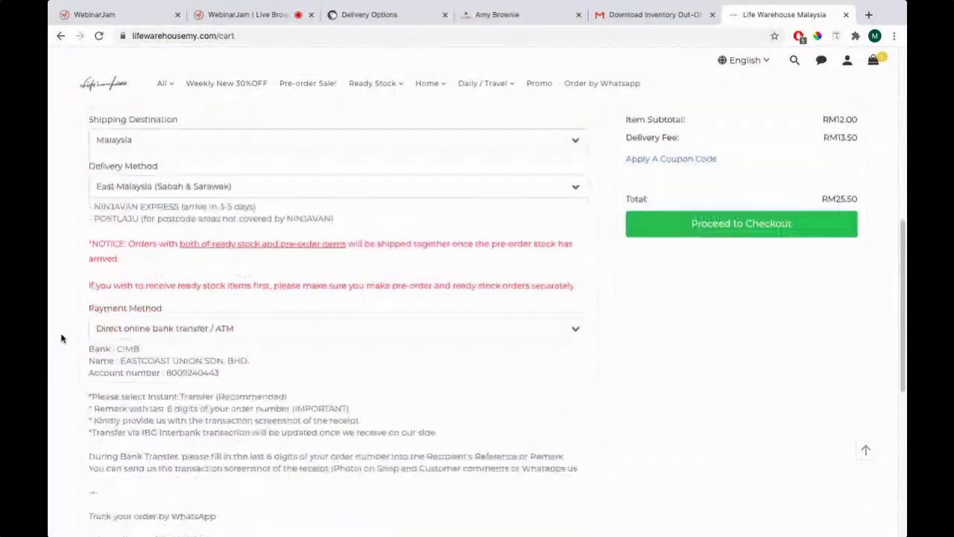
{"action": "left_click", "coordinate": [135, 258]}
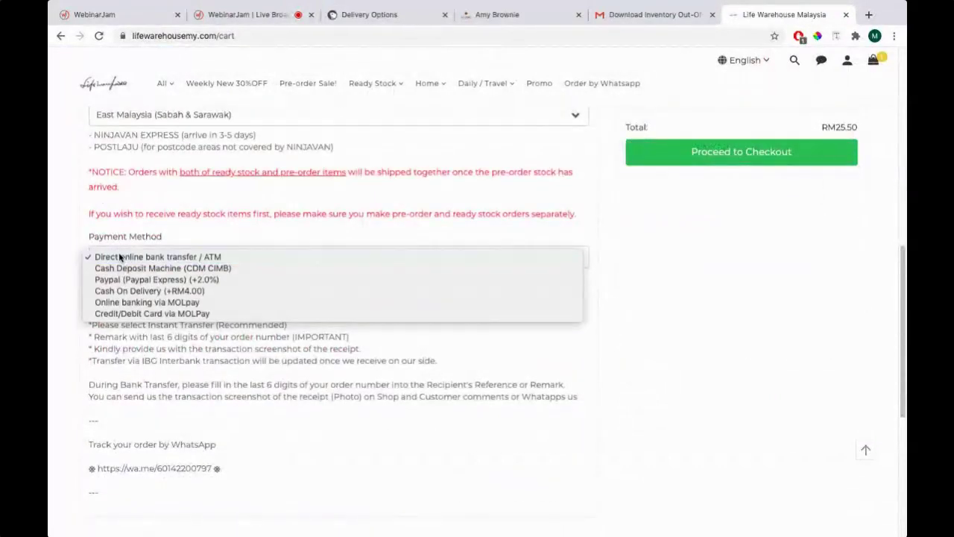
{"action": "left_click", "coordinate": [119, 252]}
{"action": "scroll", "coordinate": [236, 256], "scroll_direction": "up", "scroll_amount": 10}
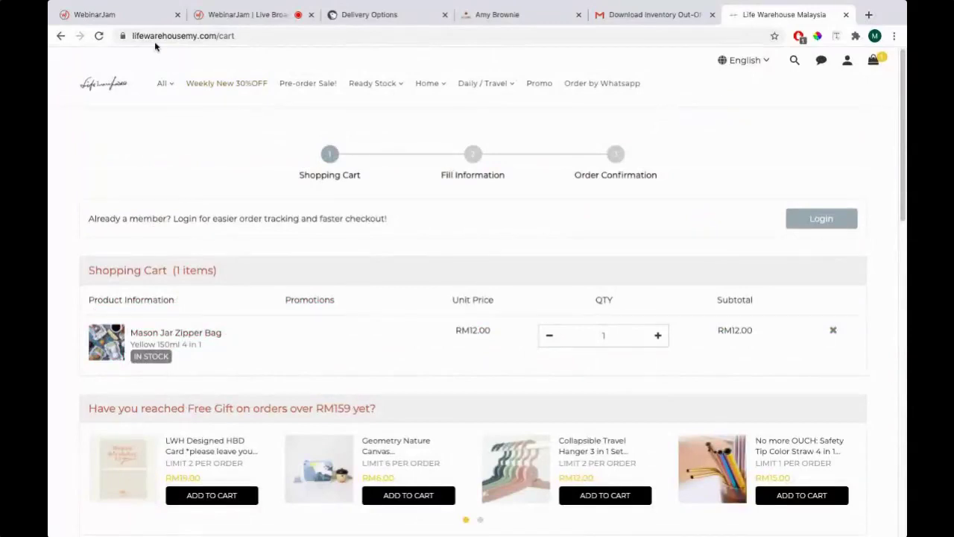
{"action": "scroll", "coordinate": [287, 304], "scroll_direction": "down", "scroll_amount": 5}
{"action": "scroll", "coordinate": [287, 304], "scroll_direction": "down", "scroll_amount": 3}
{"action": "scroll", "coordinate": [223, 276], "scroll_direction": "up", "scroll_amount": 1}
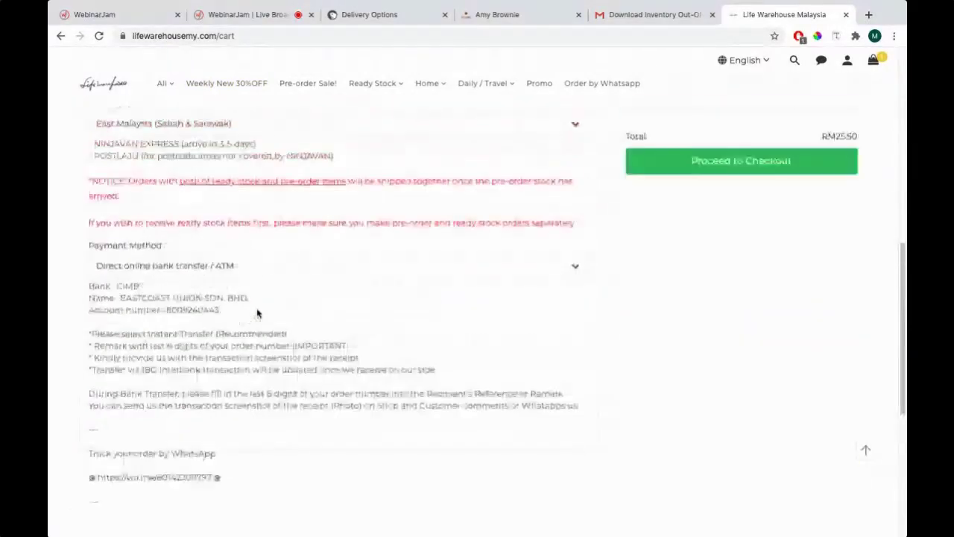
{"action": "scroll", "coordinate": [164, 246], "scroll_direction": "down", "scroll_amount": 1}
{"action": "left_click", "coordinate": [164, 246]}
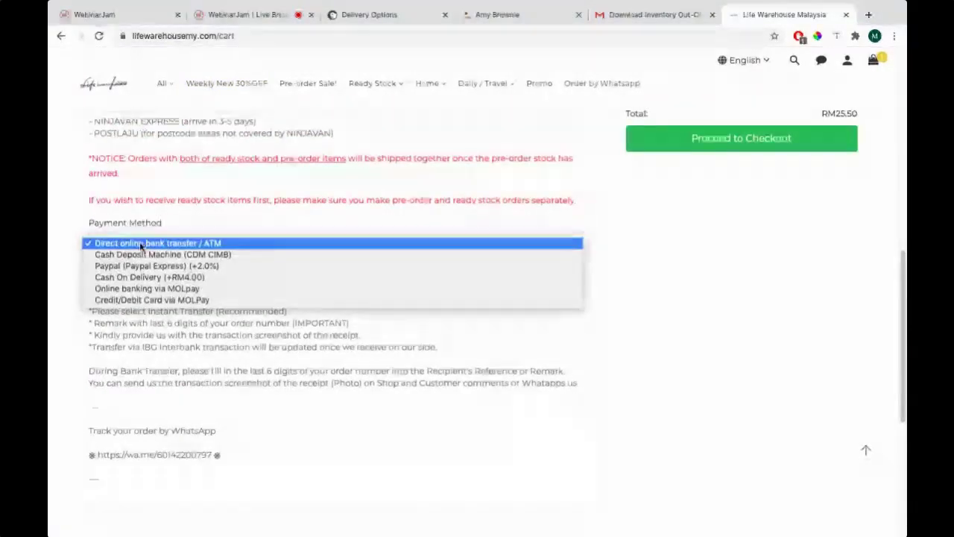
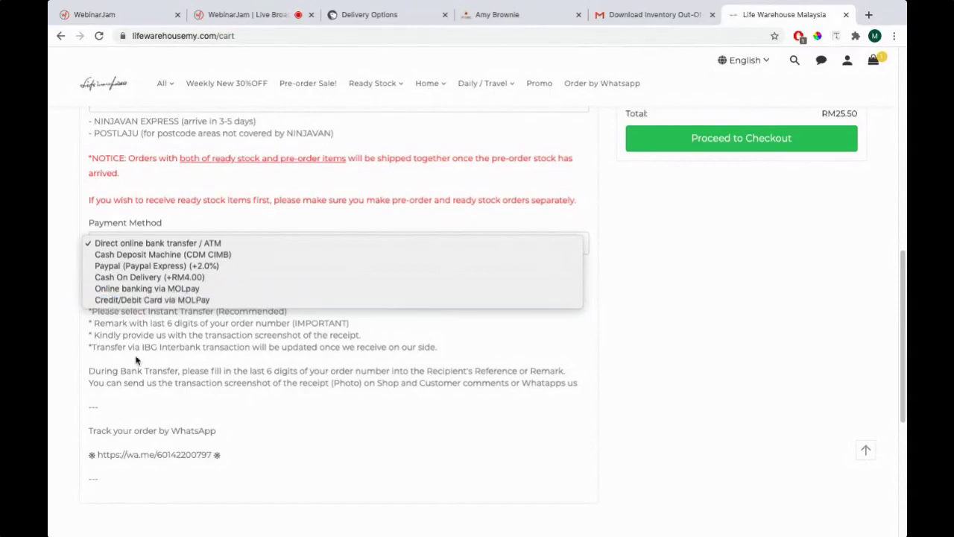
Review the storefront's available payment methods and close the list unchanged
{"action": "key", "text": "Escape"}
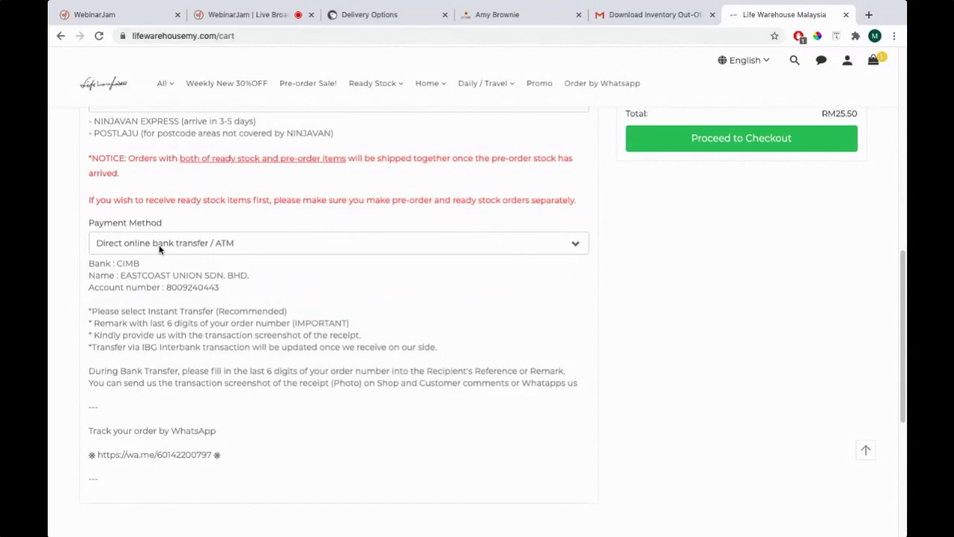
{"action": "left_click", "coordinate": [159, 244]}
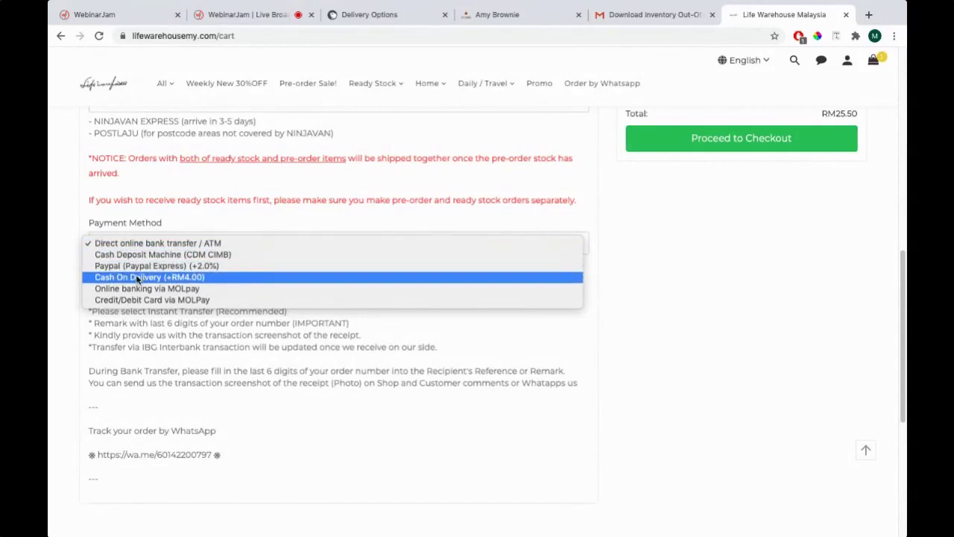
{"action": "left_click", "coordinate": [658, 333]}
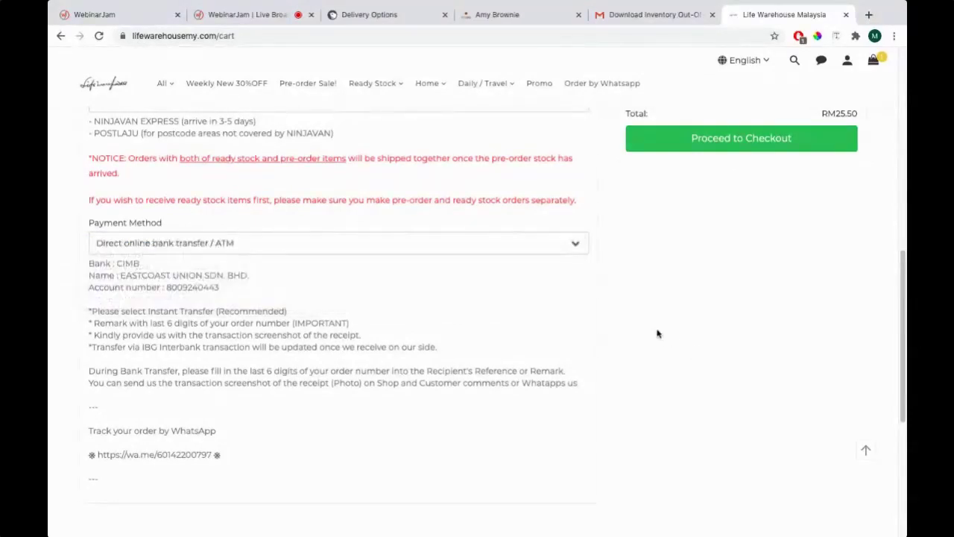
Unpublish Cash on Delivery and Bank Transfer (Maybank) in Payment Options, then start a new option
{"action": "left_click", "coordinate": [380, 17]}
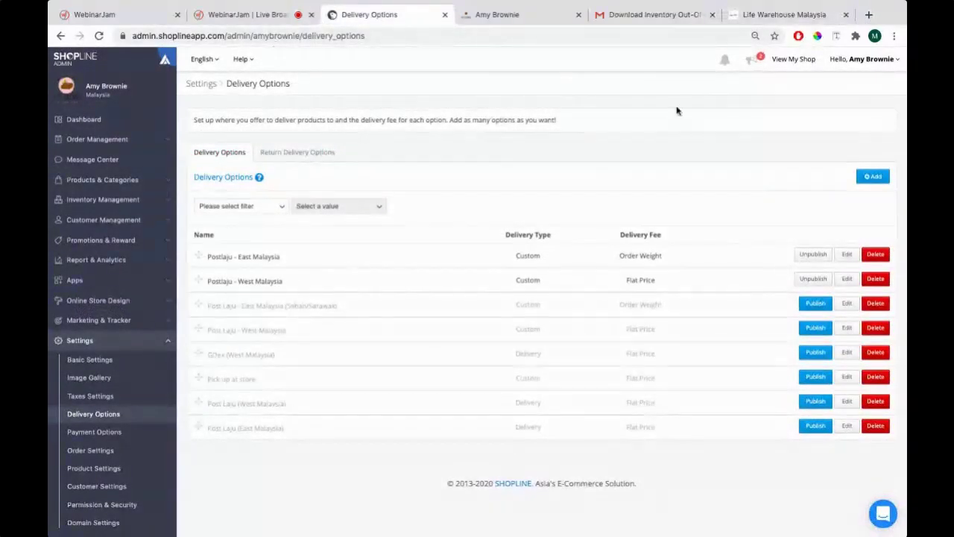
{"action": "left_click", "coordinate": [113, 341]}
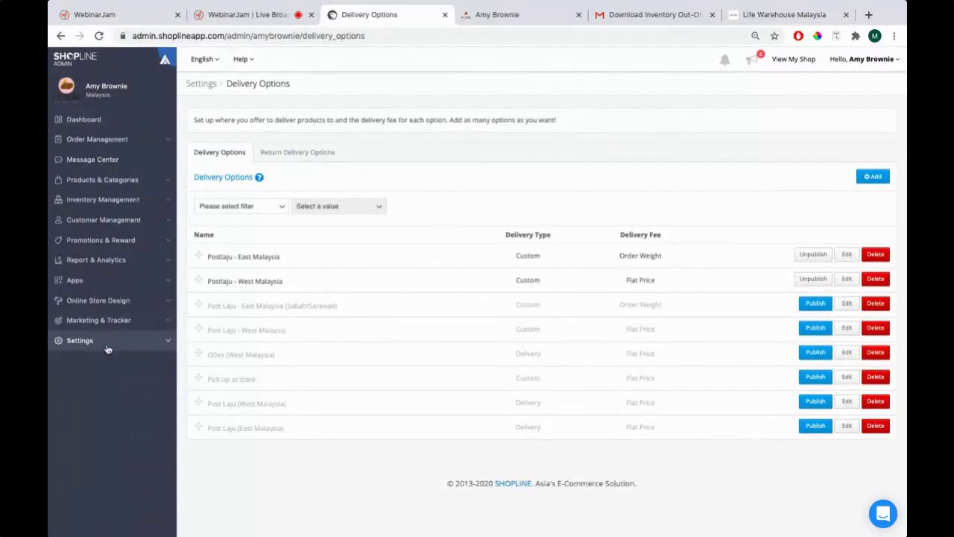
{"action": "left_click", "coordinate": [168, 341]}
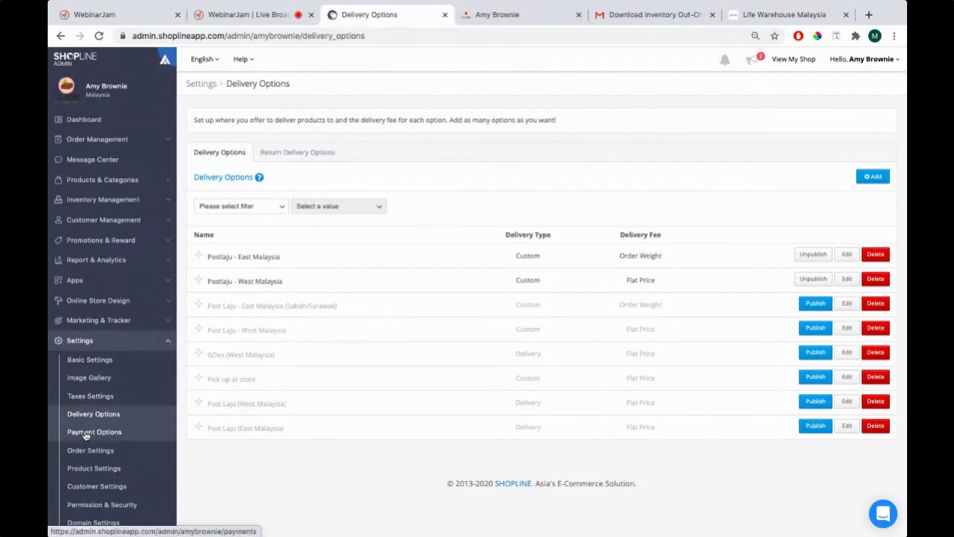
{"action": "left_click", "coordinate": [119, 439]}
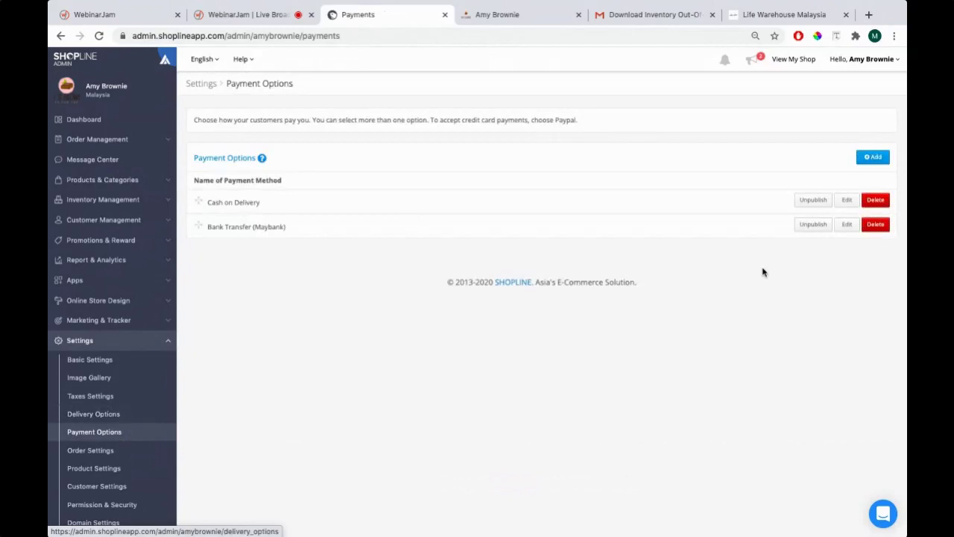
{"action": "left_click", "coordinate": [811, 202]}
{"action": "left_click", "coordinate": [806, 225]}
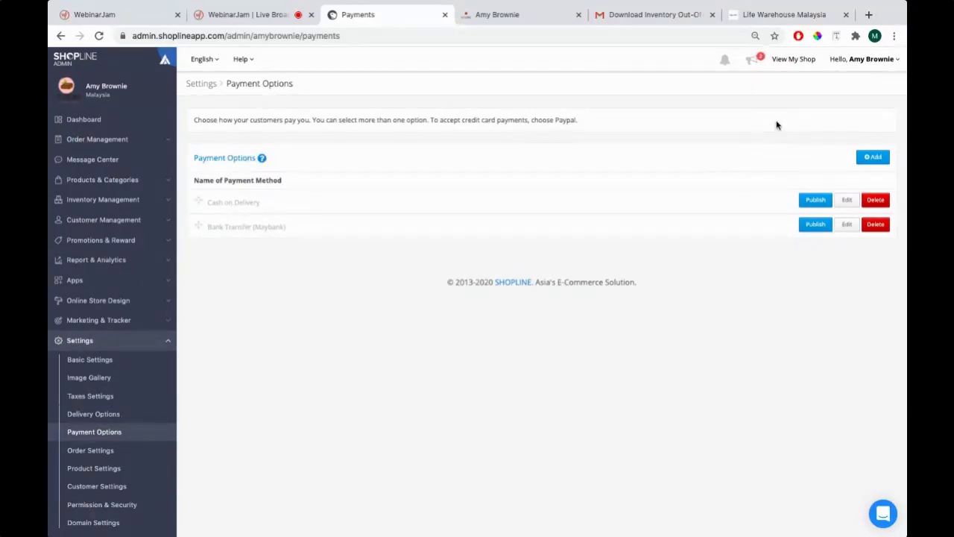
{"action": "left_click", "coordinate": [870, 158]}
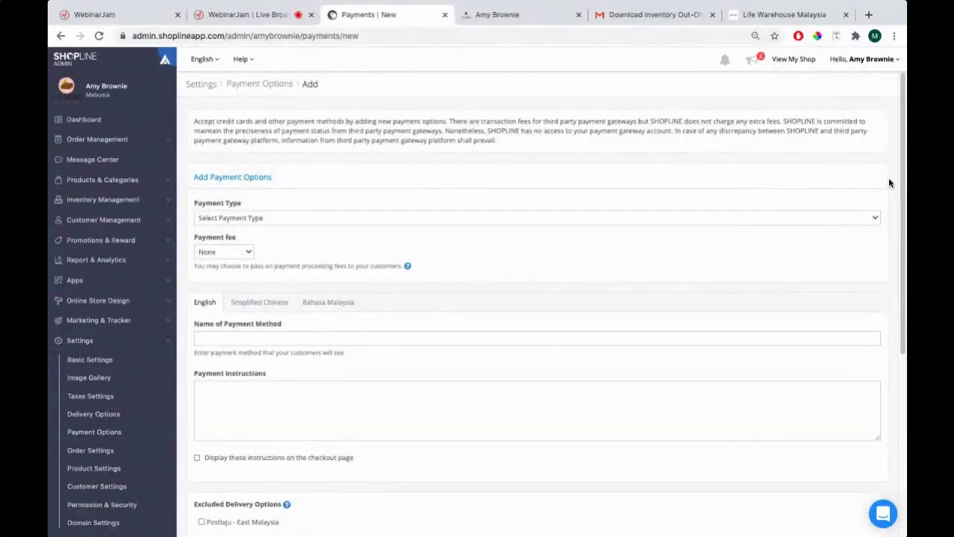
Set the new payment option's type to Bank Transfer so its name prefills as Bank Transfer
{"action": "left_click", "coordinate": [220, 220]}
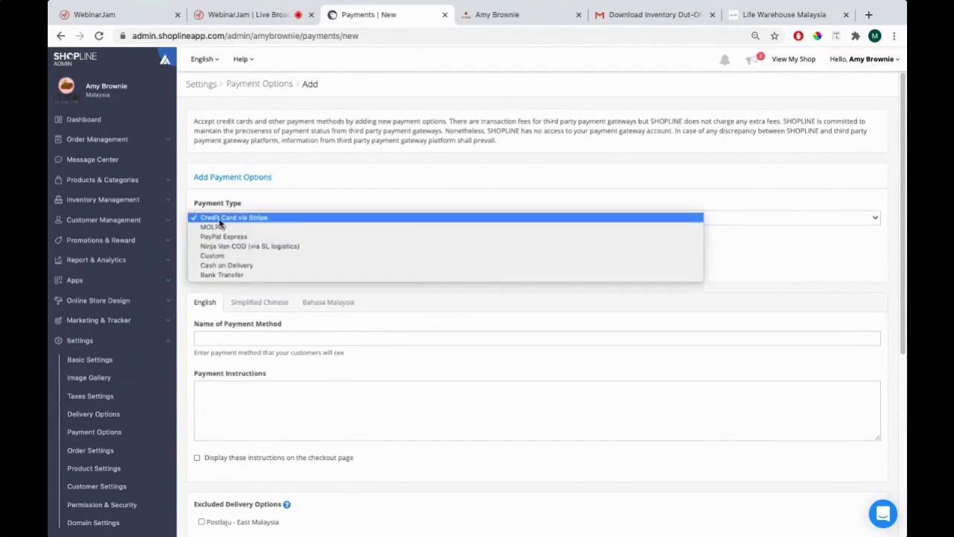
{"action": "left_click", "coordinate": [223, 274]}
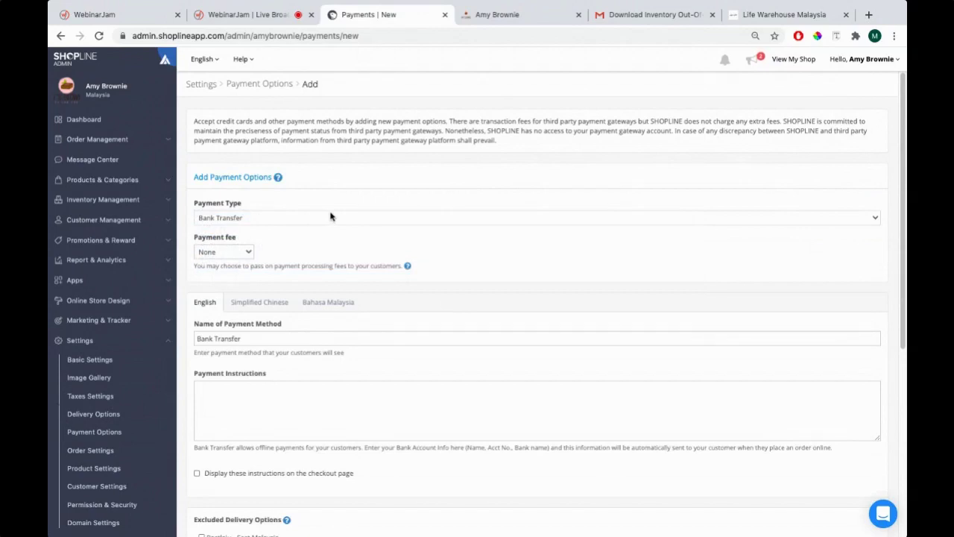
{"action": "left_click", "coordinate": [733, 16]}
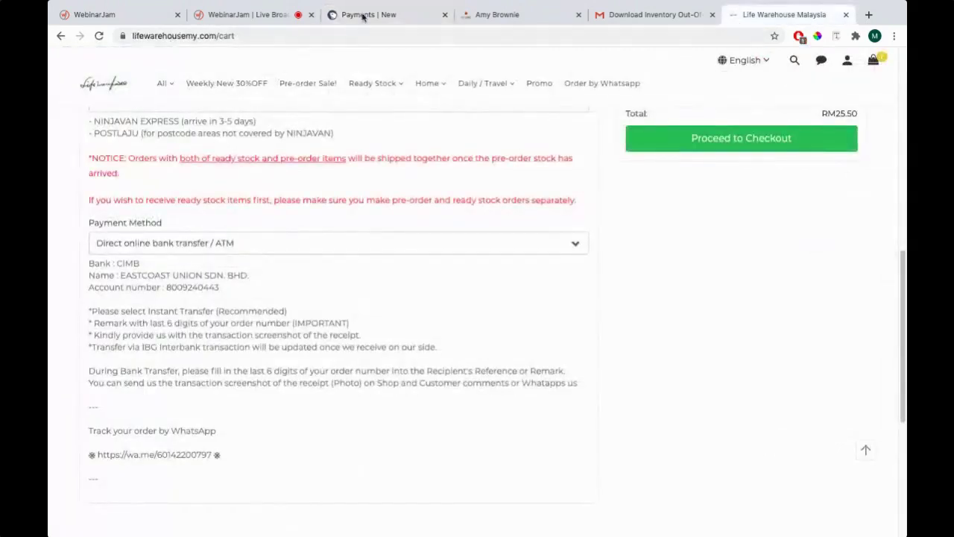
Review the Life Warehouse Malaysia storefront's bank-transfer details, then return to the new payment form
{"action": "scroll", "coordinate": [552, 198], "scroll_direction": "up", "scroll_amount": 3}
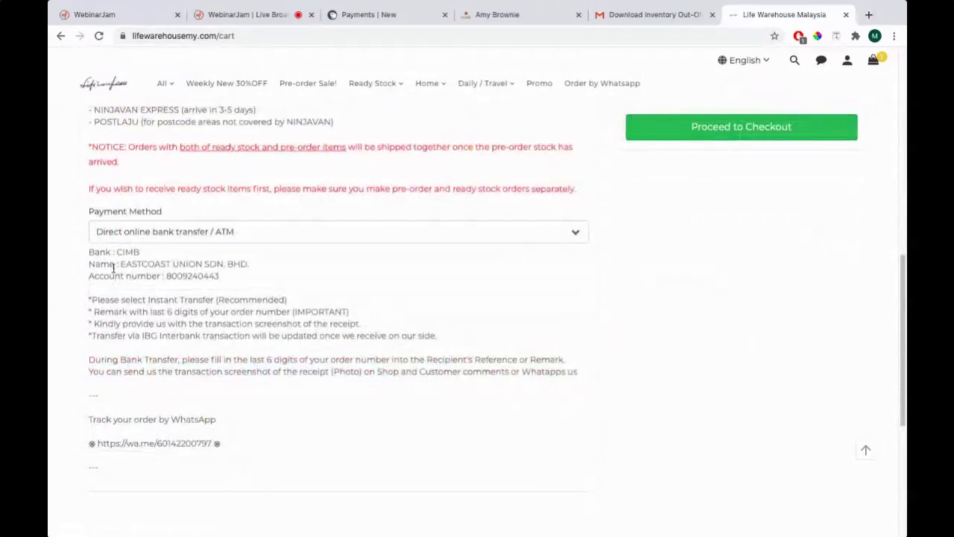
{"action": "left_click_drag", "start_coordinate": [88, 252], "coordinate": [226, 276]}
{"action": "left_click", "coordinate": [93, 266]}
{"action": "left_click", "coordinate": [380, 17]}
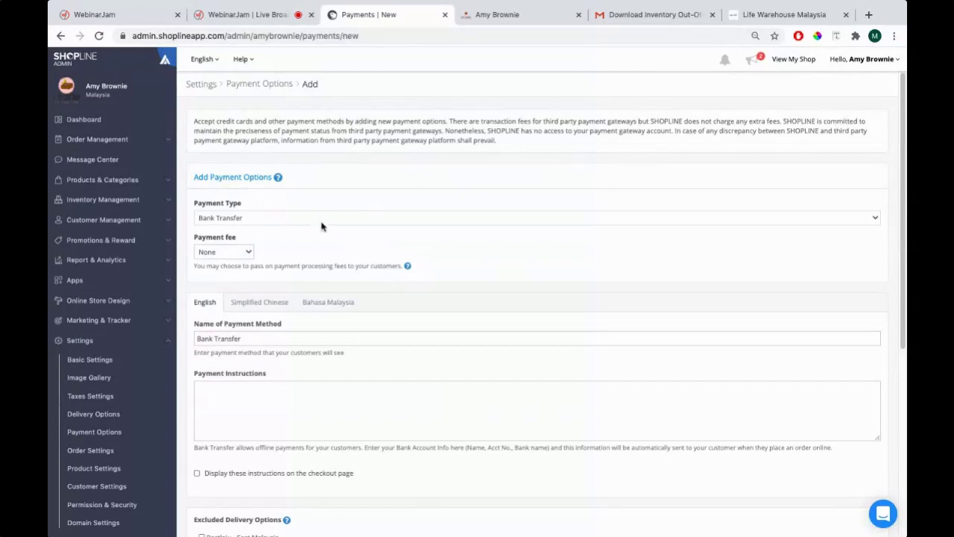
Append '(Maybank)' to the payment method name, making it Bank Transfer (Maybank)
{"action": "scroll", "coordinate": [322, 226], "scroll_direction": "down", "scroll_amount": 1}
{"action": "left_click", "coordinate": [255, 212]}
{"action": "scroll", "coordinate": [304, 233], "scroll_direction": "down", "scroll_amount": 1}
{"action": "scroll", "coordinate": [304, 234], "scroll_direction": "down", "scroll_amount": 3}
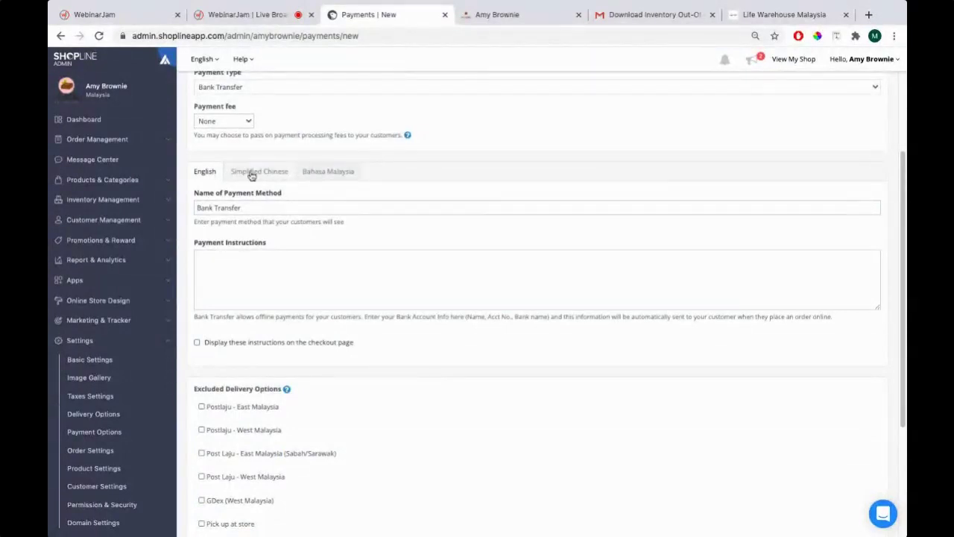
{"action": "left_click_drag", "start_coordinate": [246, 212], "coordinate": [245, 179]}
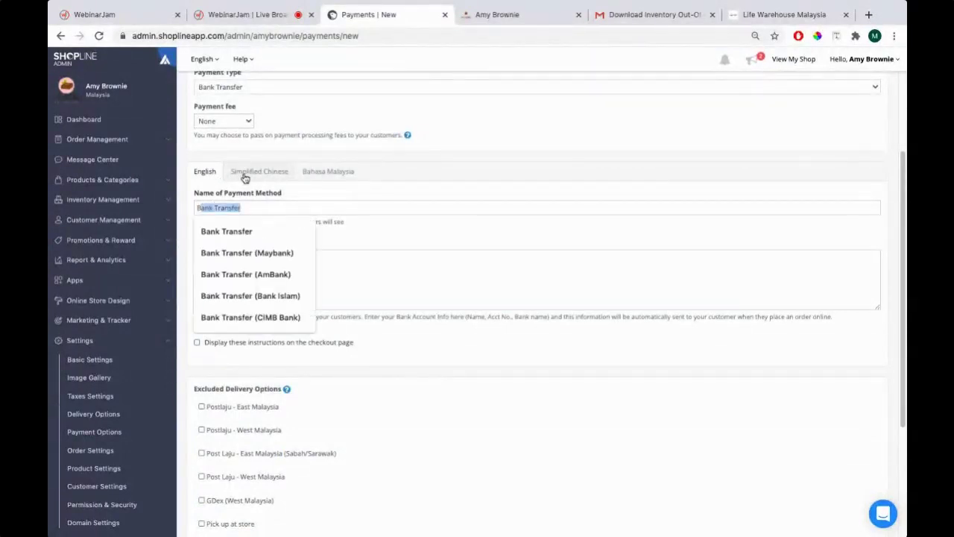
{"action": "left_click", "coordinate": [260, 209]}
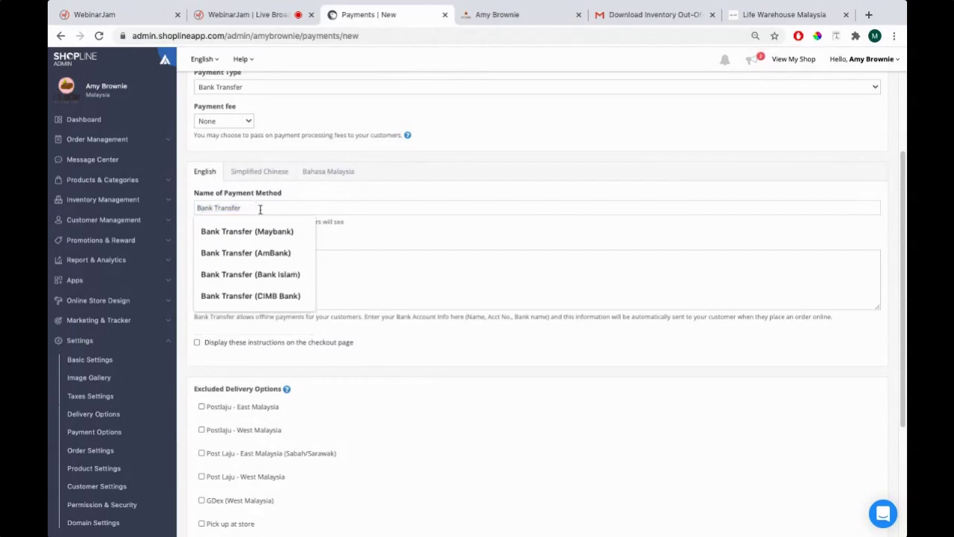
{"action": "type", "text": "(Maybank"}
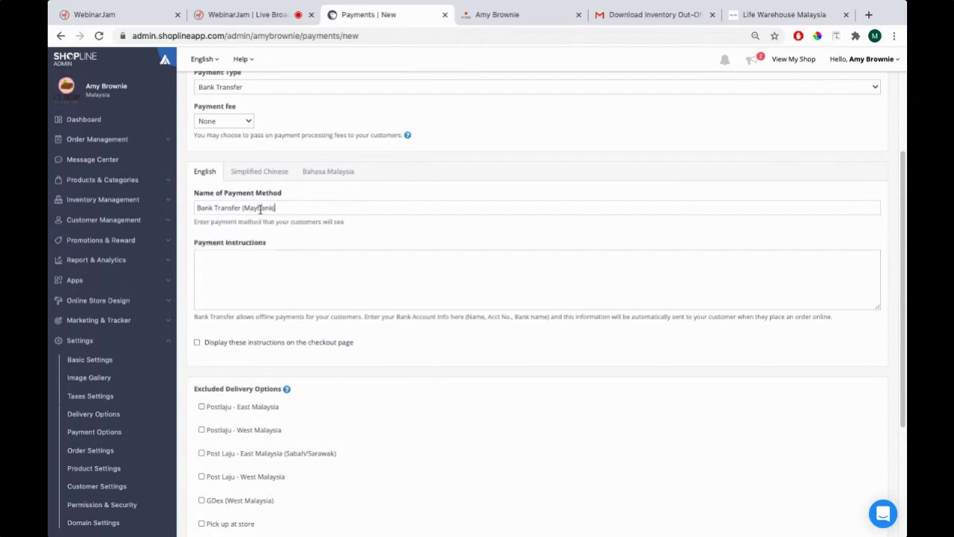
{"action": "type", "text": ")"}
{"action": "key", "text": "Tab"}
Check the storefront cart's three bank detail lines for reference, then return to the form
{"action": "left_click", "coordinate": [755, 23]}
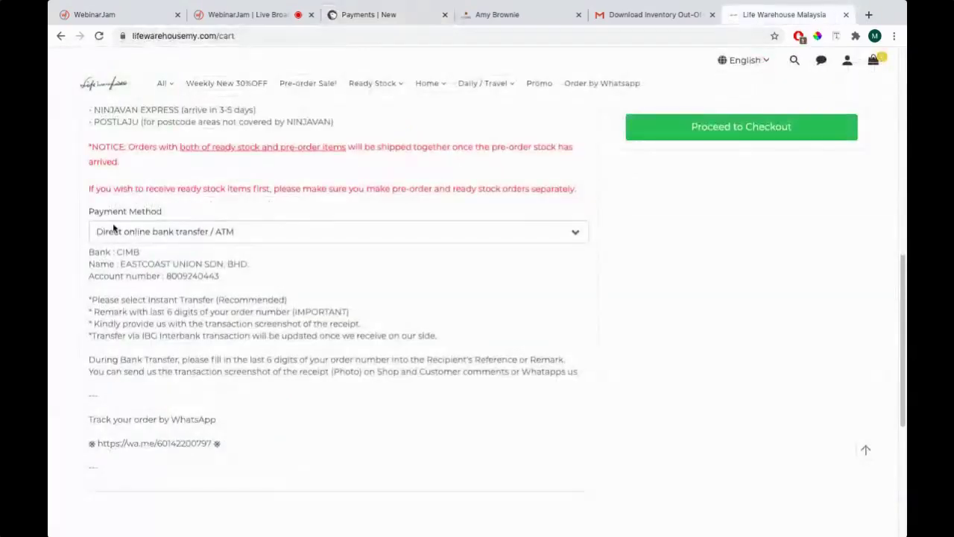
{"action": "left_click_drag", "start_coordinate": [87, 252], "coordinate": [223, 291]}
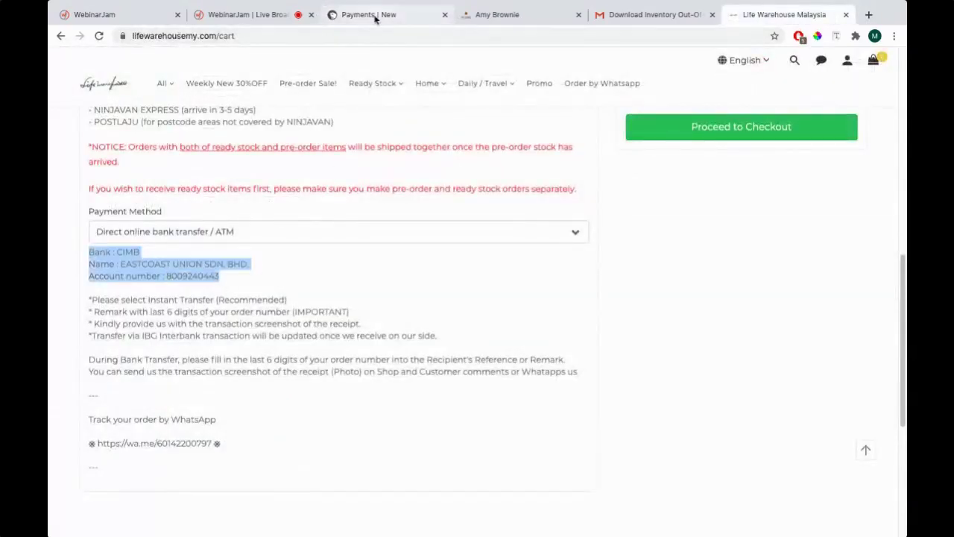
{"action": "left_click", "coordinate": [373, 16]}
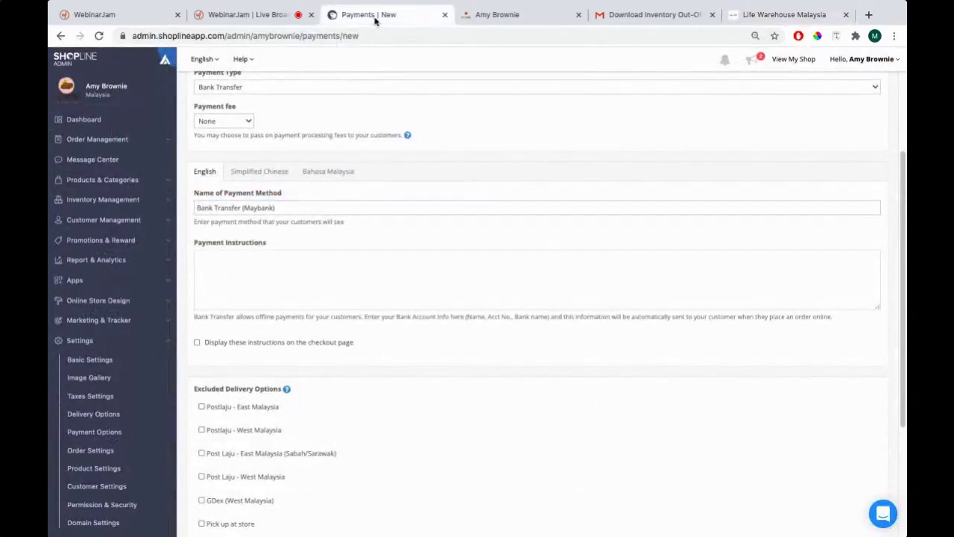
Enter the Maybank Berhad bank name, the account holder name and the account number in the instructions
{"action": "type", "text": "Ban"}
{"action": "type", "text": "k CAcou"}
{"action": "type", "text": "ccou"}
{"action": "key", "text": "BackSpace"}
{"action": "type", "text": "Name: Maybank Berhad Bank Account Name:"}
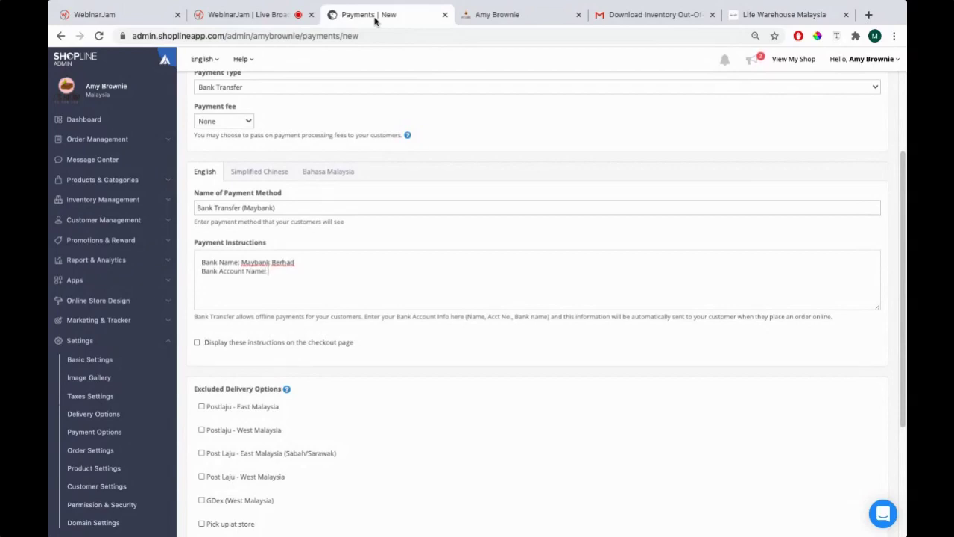
{"action": "type", "text": " Melvin"}
{"action": "key", "text": "BackSpace"}
{"action": "key", "text": "BackSpace"}
{"action": "key", "text": "BackSpace"}
{"action": "type", "text": "Amy Brownie's Sdn Bhd"}
{"action": "key", "text": "Return"}
{"action": "type", "text": "Bank Acount: "}
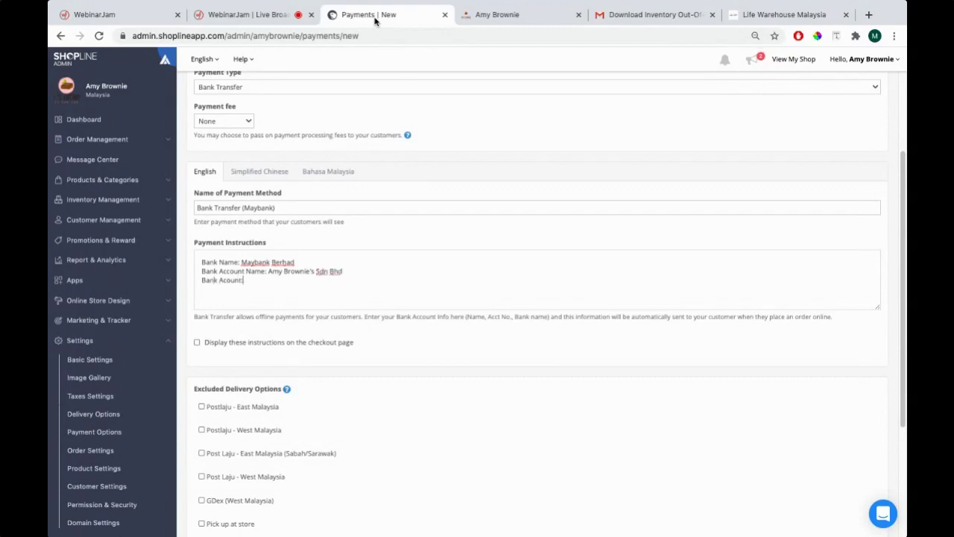
{"action": "type", "text": "1154"}
{"action": "type", "text": "123xxx"}
{"action": "type", "text": "xx"}
Add a note asking customers to pay in full and WhatsApp their payment slip/receipt
{"action": "type", "text": "Once up"}
{"action": "type", "text": "on checko"}
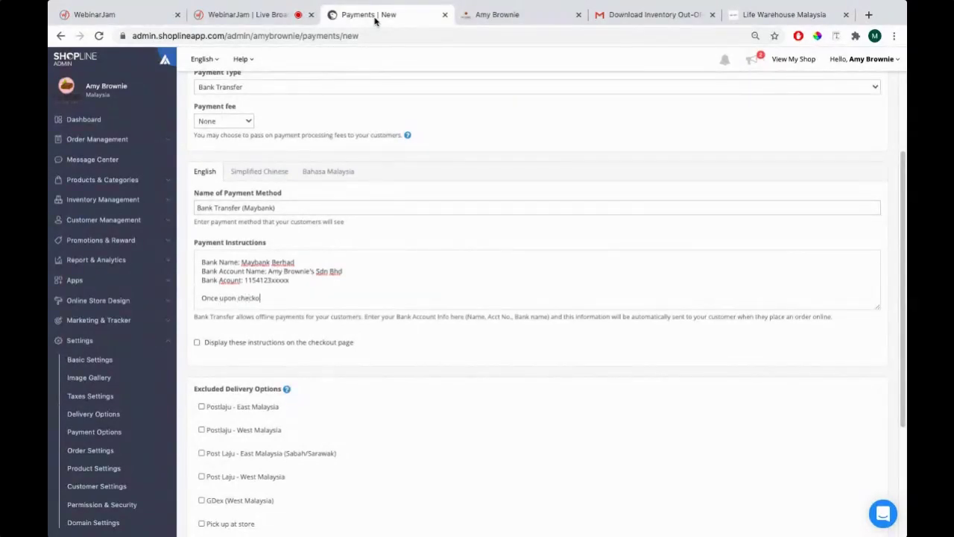
{"action": "type", "text": "ut, kindly make the full pay"}
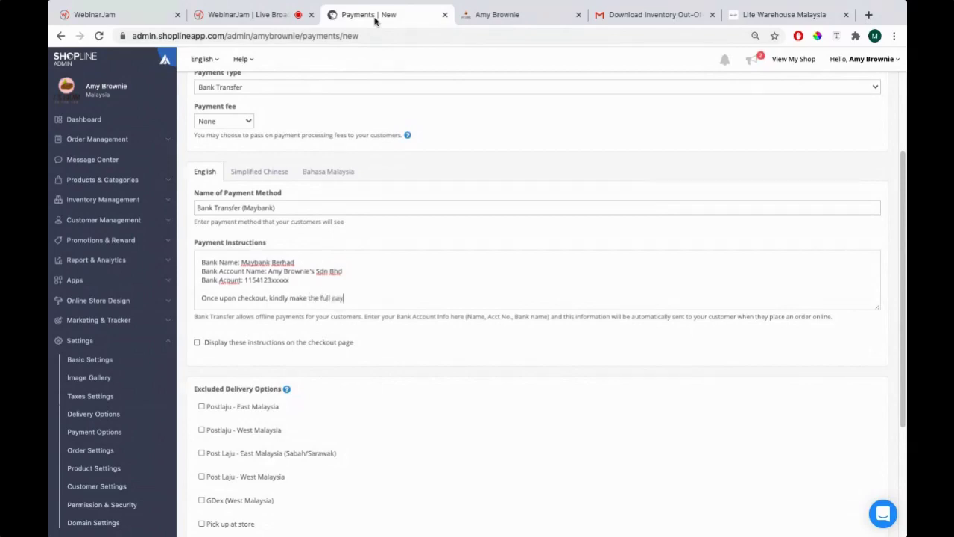
{"action": "type", "text": "ment transfer th"}
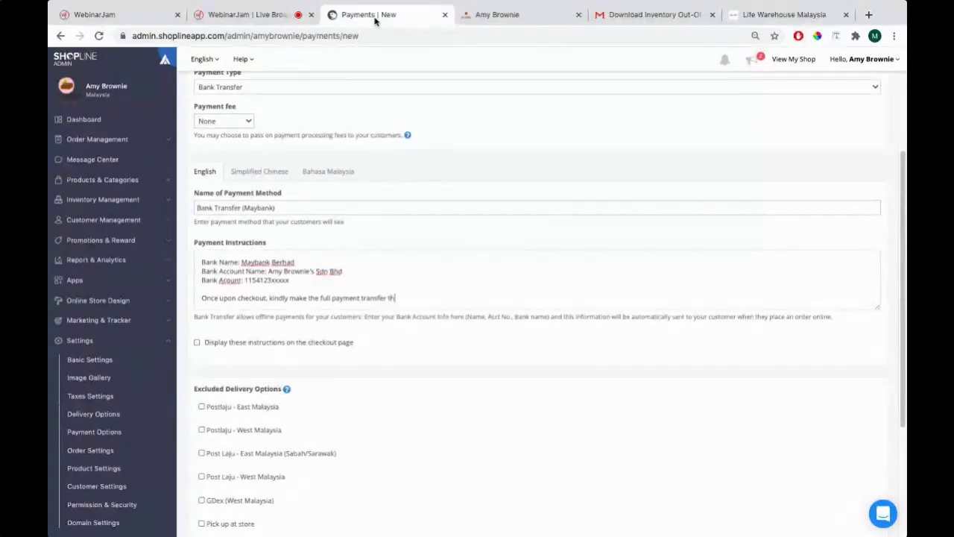
{"action": "key", "text": "BackSpace"}
{"action": "key", "text": "BackSpace"}
{"action": "key", "text": "BackSpace"}
{"action": "key", "text": "BackSpace"}
{"action": "type", "text": "o the following account and please send us the "}
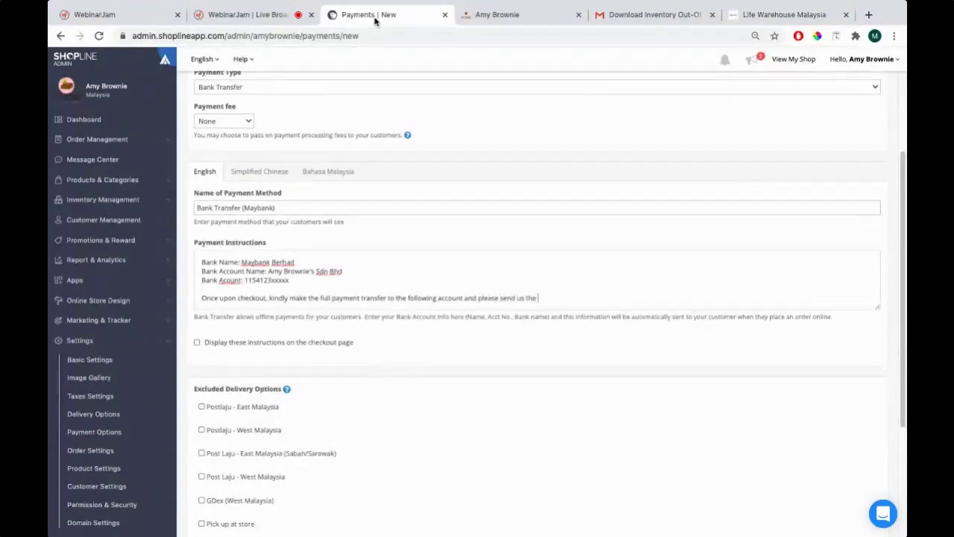
{"action": "type", "text": "payment slip/receipt to m"}
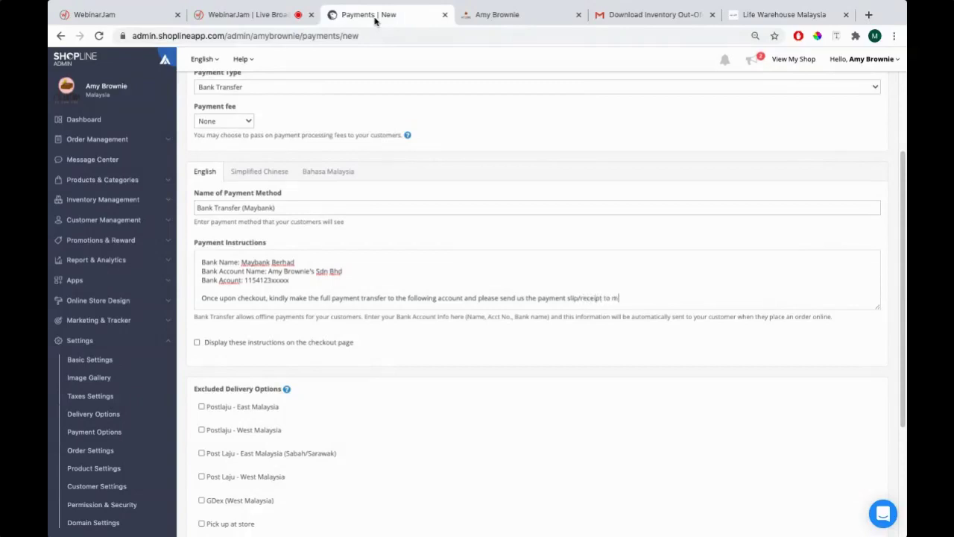
{"action": "key", "text": "BackSpace"}
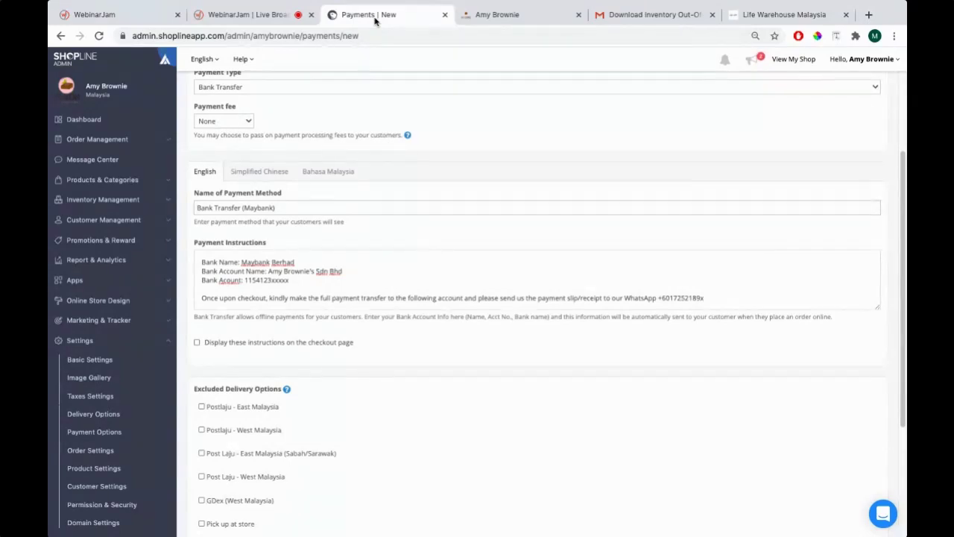
{"action": "left_click", "coordinate": [740, 16]}
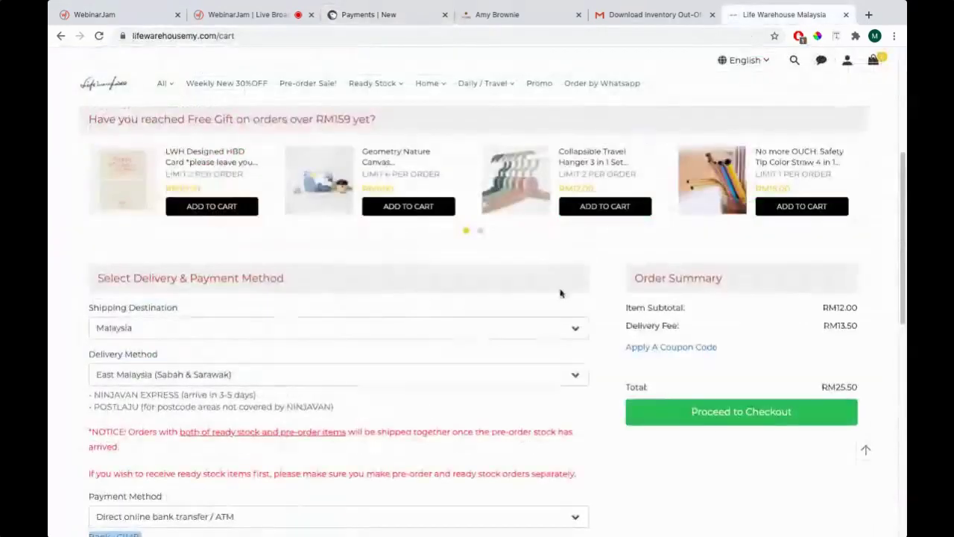
Compare with the Life Warehouse cart's direct online bank transfer details
{"action": "scroll", "coordinate": [561, 293], "scroll_direction": "down", "scroll_amount": 3}
{"action": "left_click", "coordinate": [129, 292]}
{"action": "left_click", "coordinate": [133, 292]}
{"action": "left_click_drag", "start_coordinate": [89, 311], "coordinate": [248, 346]}
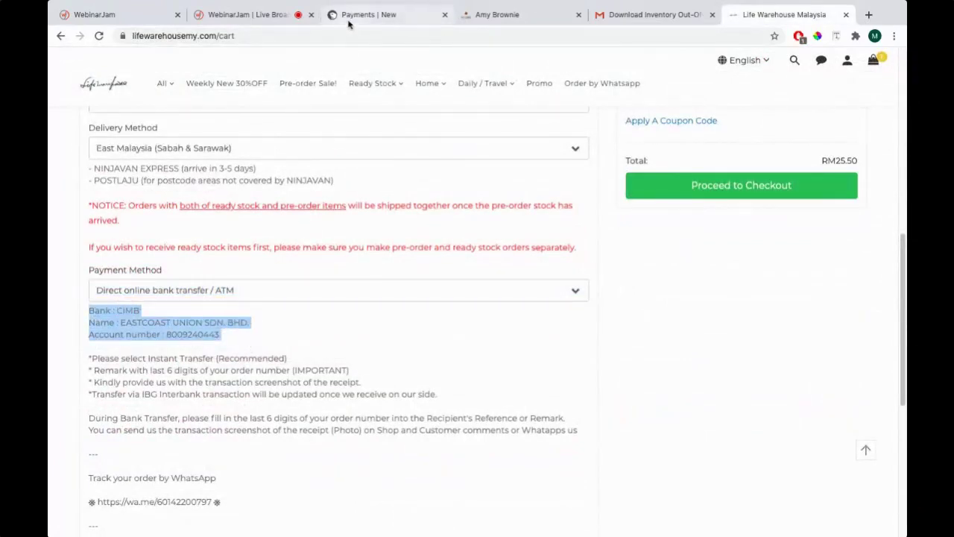
{"action": "left_click", "coordinate": [350, 22]}
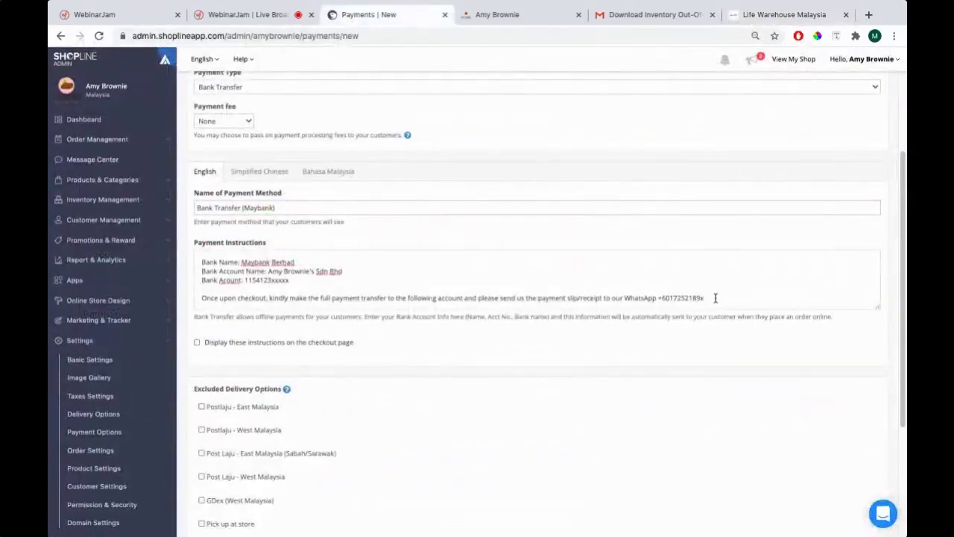
Display the instructions on the checkout page and save the option, confirming the note
{"action": "left_click_drag", "start_coordinate": [714, 298], "coordinate": [239, 244]}
{"action": "scroll", "coordinate": [418, 292], "scroll_direction": "down", "scroll_amount": 1}
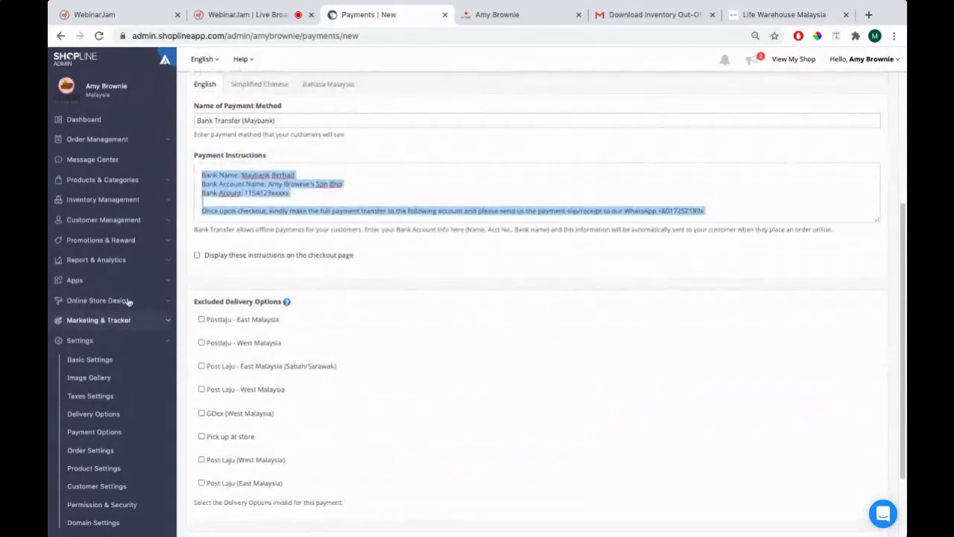
{"action": "left_click", "coordinate": [198, 257]}
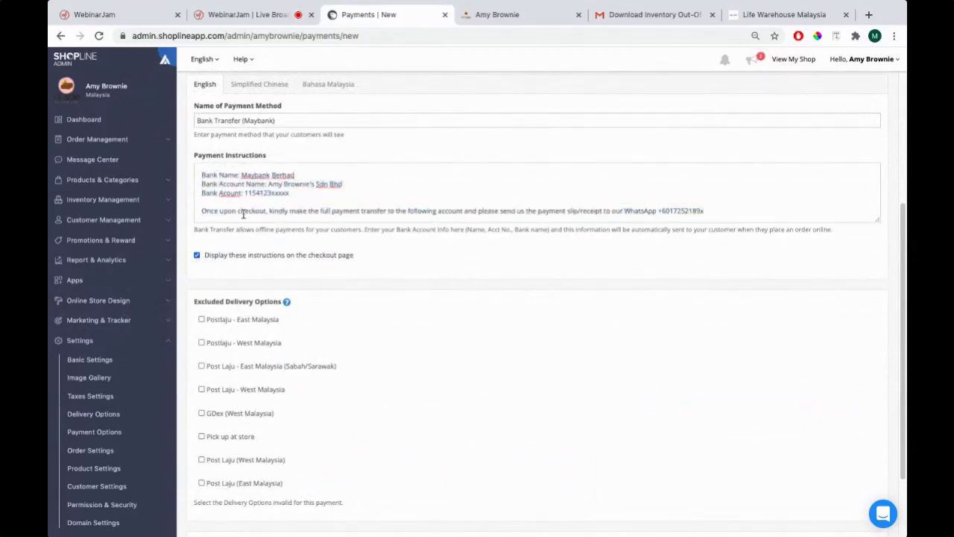
{"action": "scroll", "coordinate": [270, 271], "scroll_direction": "down", "scroll_amount": 1}
{"action": "scroll", "coordinate": [272, 273], "scroll_direction": "up", "scroll_amount": 2}
{"action": "scroll", "coordinate": [272, 270], "scroll_direction": "up", "scroll_amount": 2}
{"action": "scroll", "coordinate": [273, 270], "scroll_direction": "down", "scroll_amount": 5}
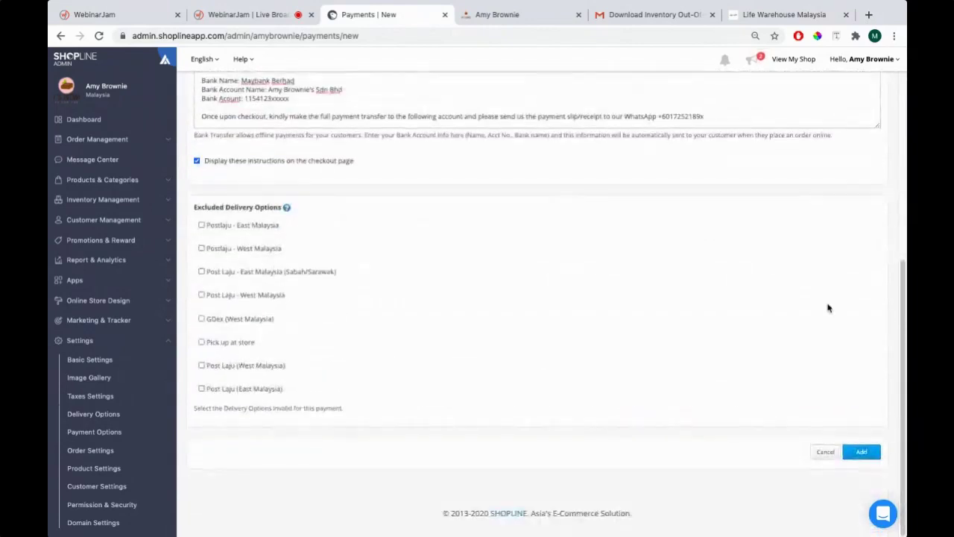
{"action": "left_click", "coordinate": [863, 459]}
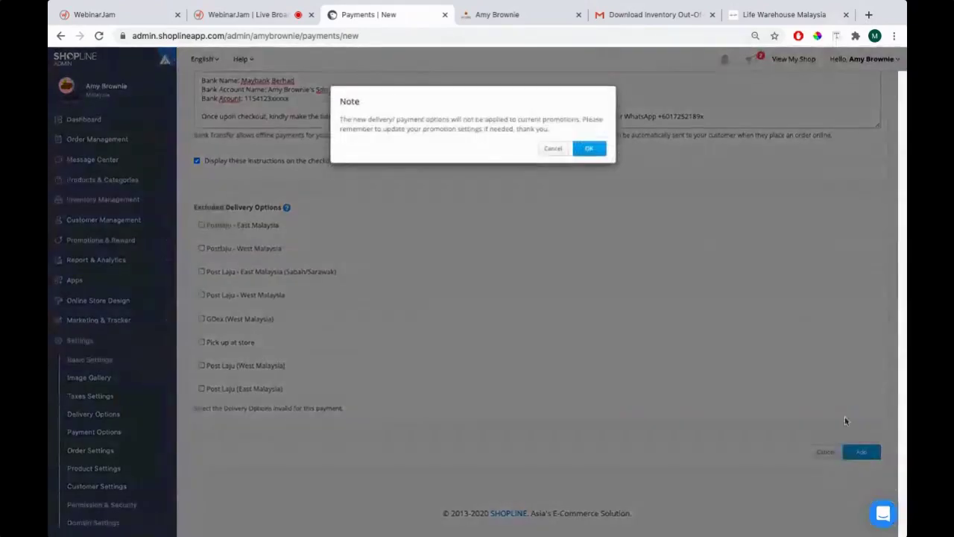
{"action": "left_click", "coordinate": [588, 154]}
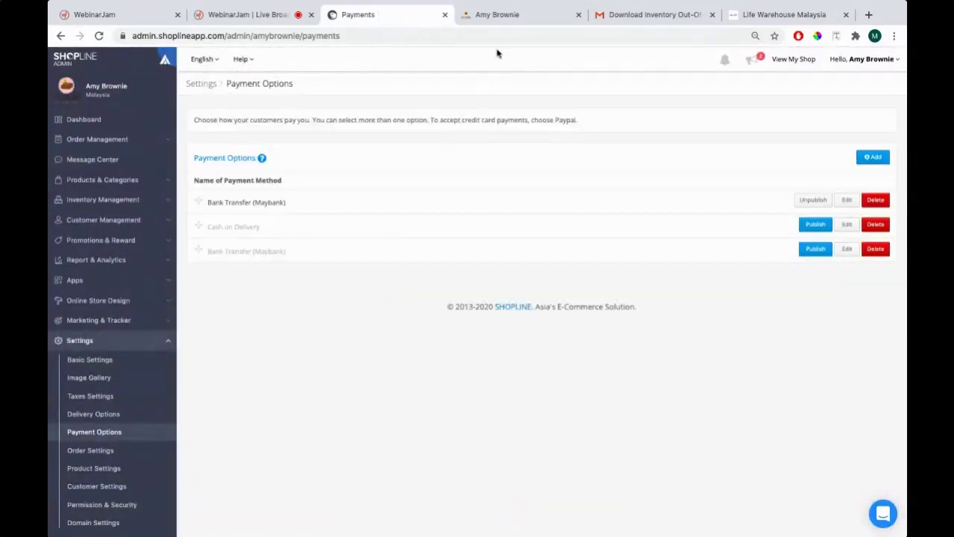
Reload the Amy Brownie cart and confirm Bank Transfer (Maybank) shows its bank details and instructions
{"action": "left_click", "coordinate": [524, 16]}
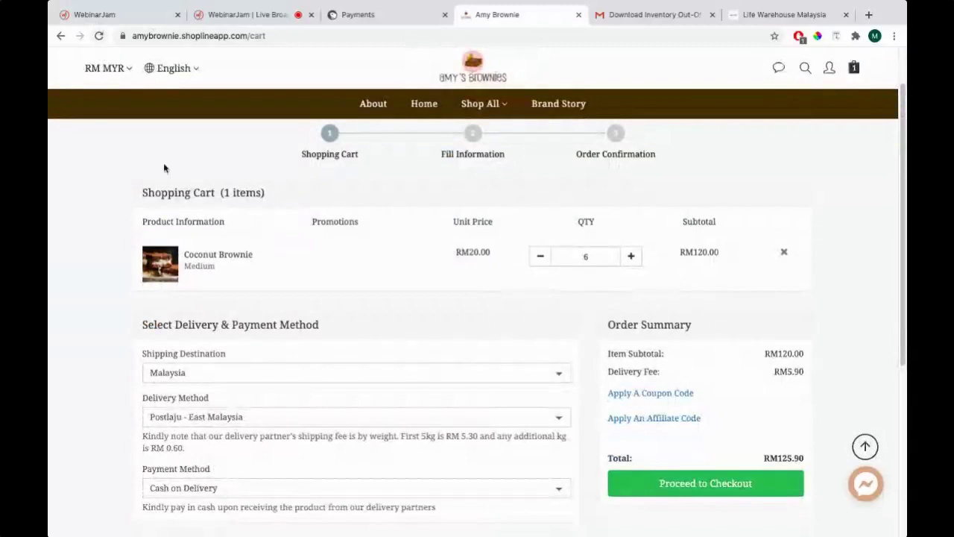
{"action": "left_click", "coordinate": [99, 35]}
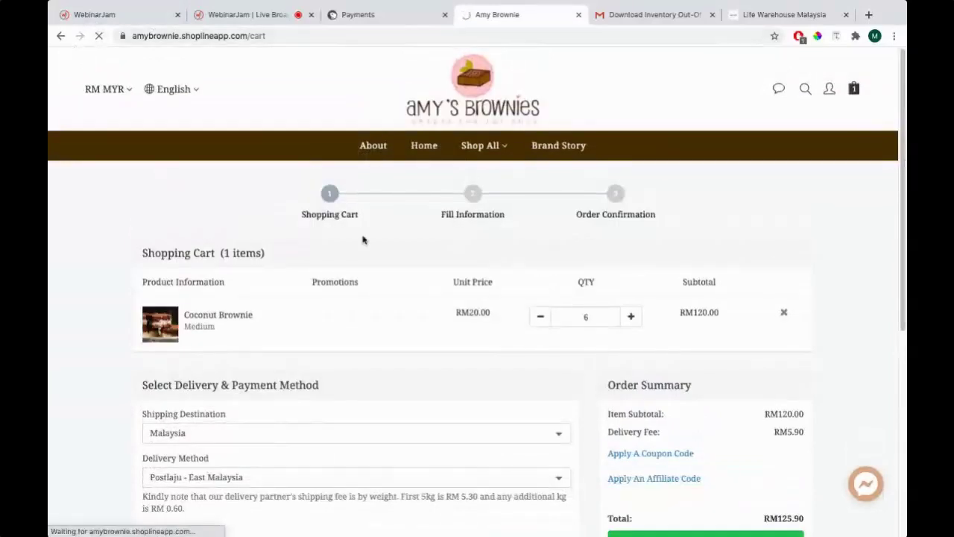
{"action": "scroll", "coordinate": [362, 239], "scroll_direction": "down", "scroll_amount": 1}
{"action": "scroll", "coordinate": [354, 238], "scroll_direction": "down", "scroll_amount": 1}
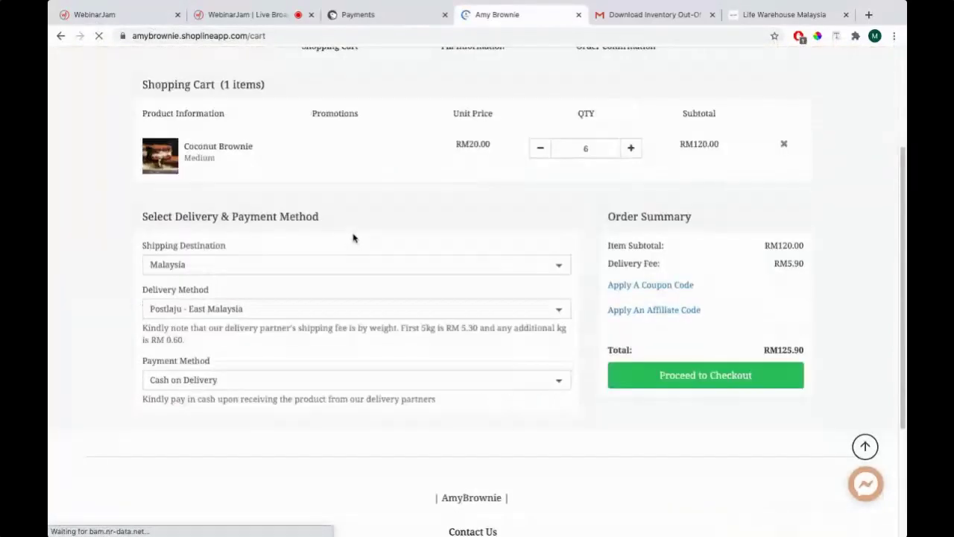
{"action": "left_click", "coordinate": [223, 343]}
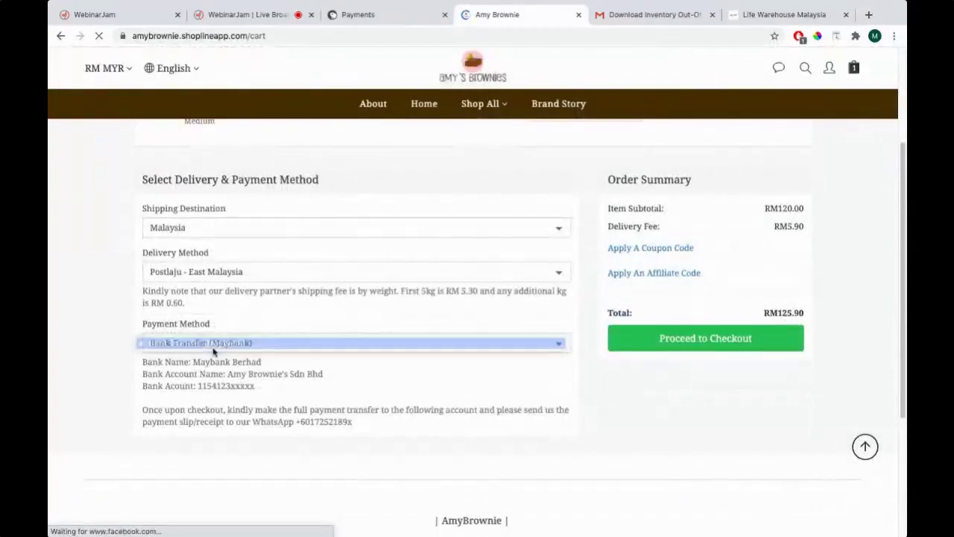
{"action": "left_click", "coordinate": [231, 344]}
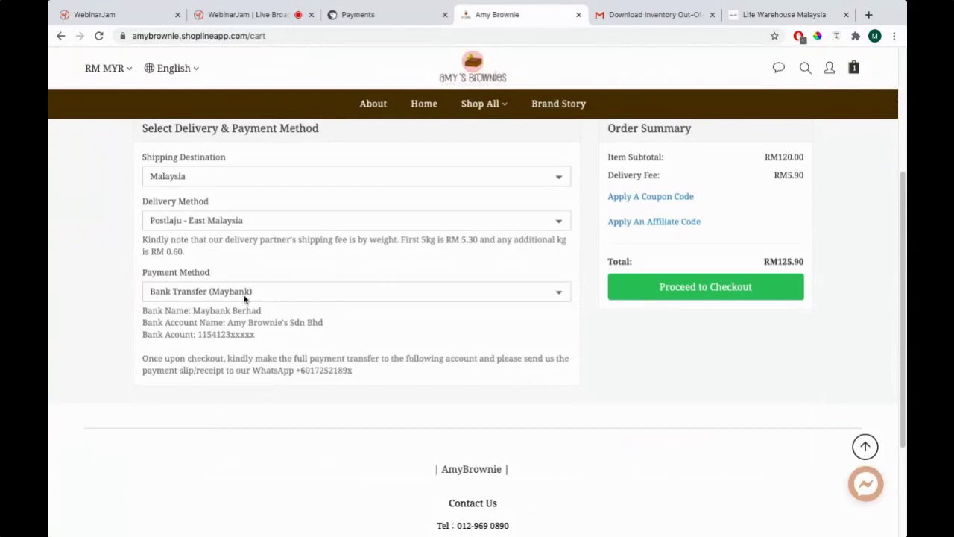
{"action": "left_click_drag", "start_coordinate": [141, 306], "coordinate": [306, 325]}
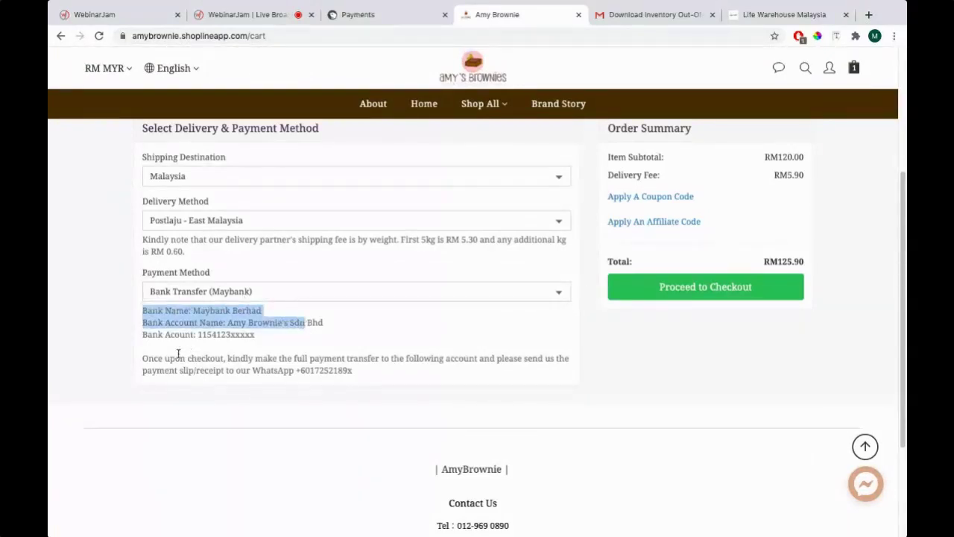
{"action": "left_click_drag", "start_coordinate": [144, 356], "coordinate": [379, 373]}
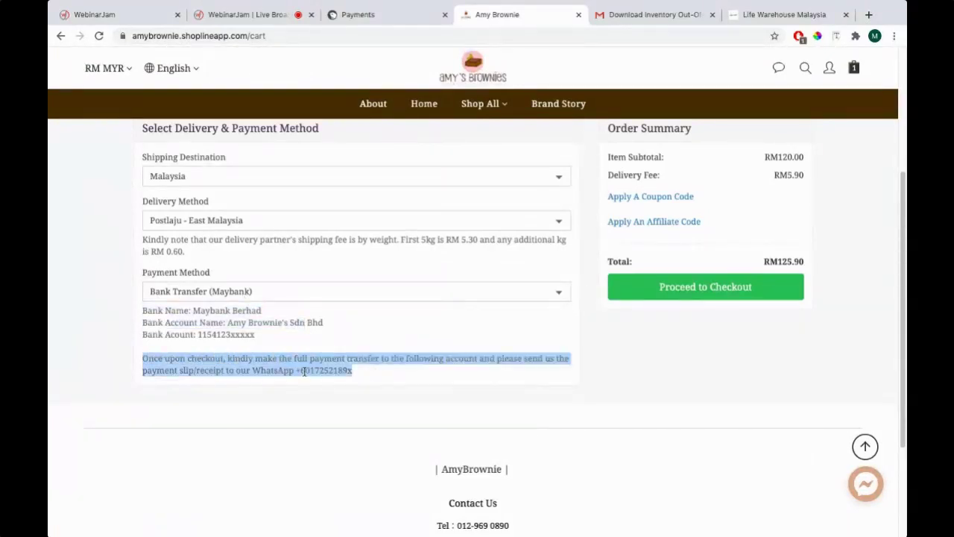
{"action": "scroll", "coordinate": [337, 330], "scroll_direction": "up", "scroll_amount": 3}
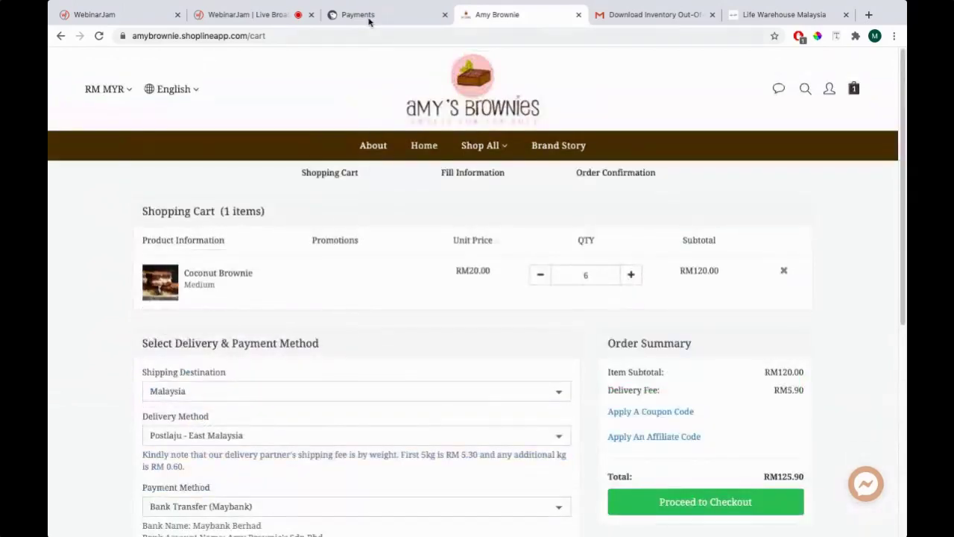
{"action": "left_click", "coordinate": [364, 15]}
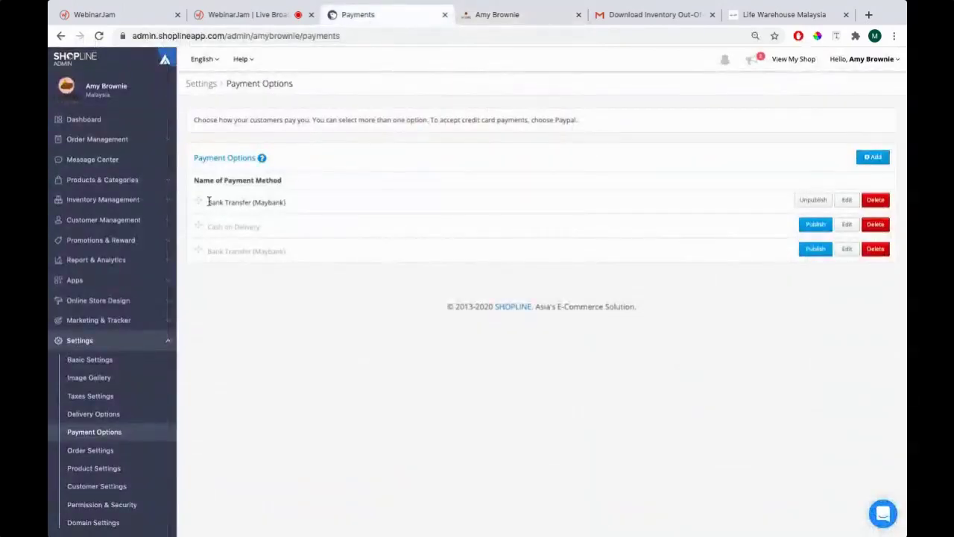
Check the Life Warehouse cart's Cash On Delivery details for reference
{"action": "left_click", "coordinate": [469, 15]}
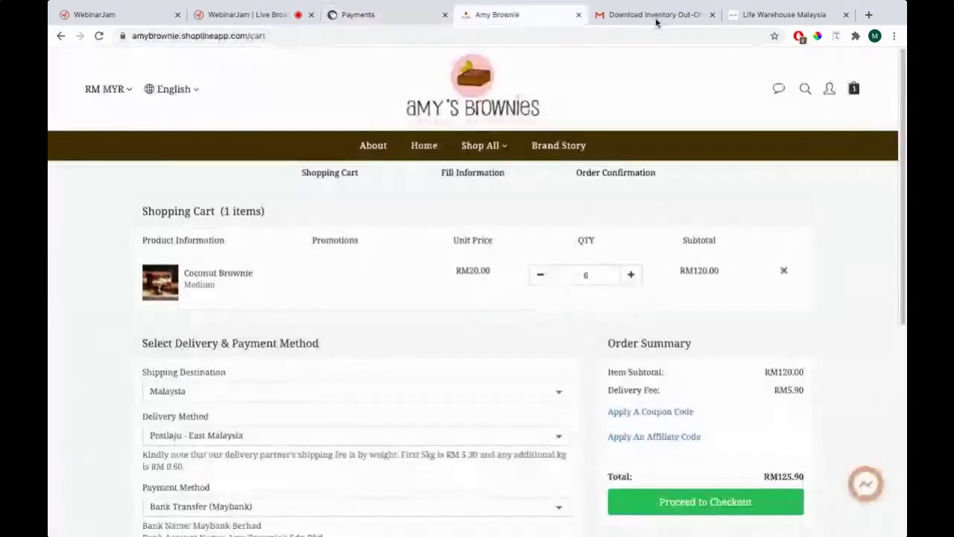
{"action": "left_click", "coordinate": [745, 15]}
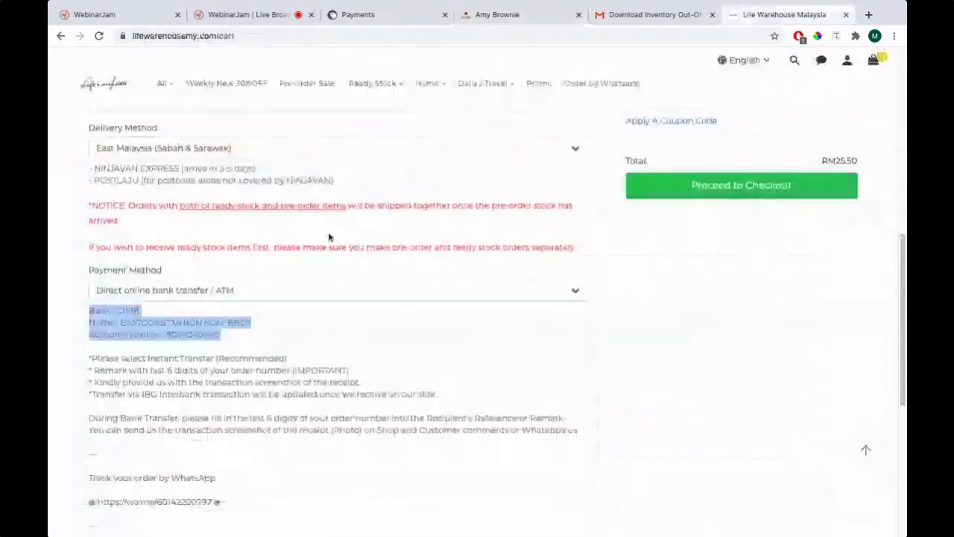
{"action": "left_click", "coordinate": [257, 289]}
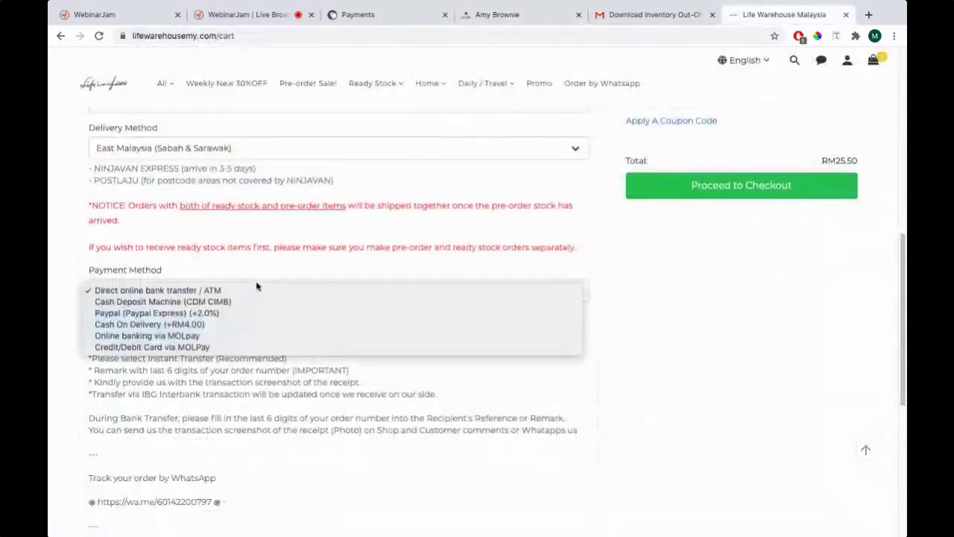
{"action": "left_click", "coordinate": [129, 327]}
{"action": "left_click", "coordinate": [412, 16]}
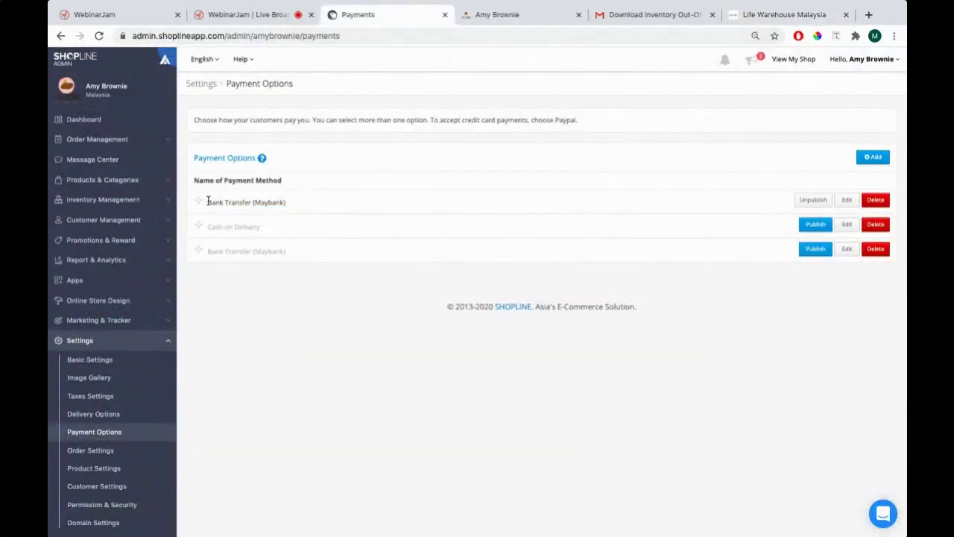
Start a new payment option with Cash on Delivery as its payment type
{"action": "left_click_drag", "start_coordinate": [207, 201], "coordinate": [393, 211]}
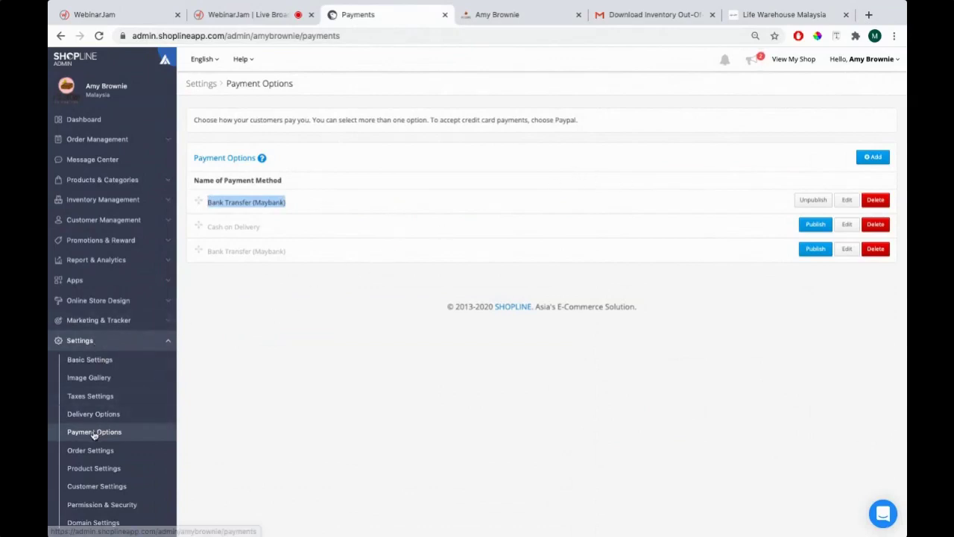
{"action": "left_click", "coordinate": [874, 160]}
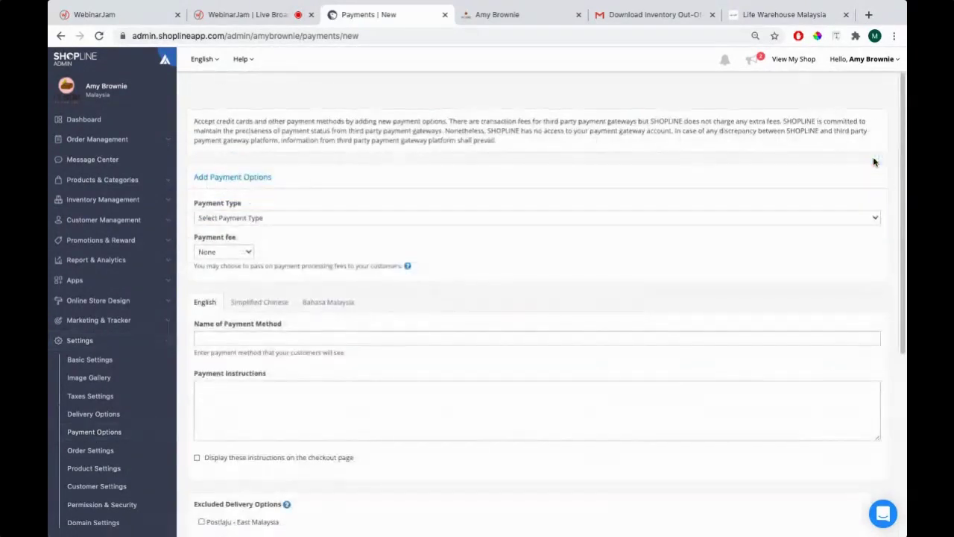
{"action": "left_click", "coordinate": [240, 223]}
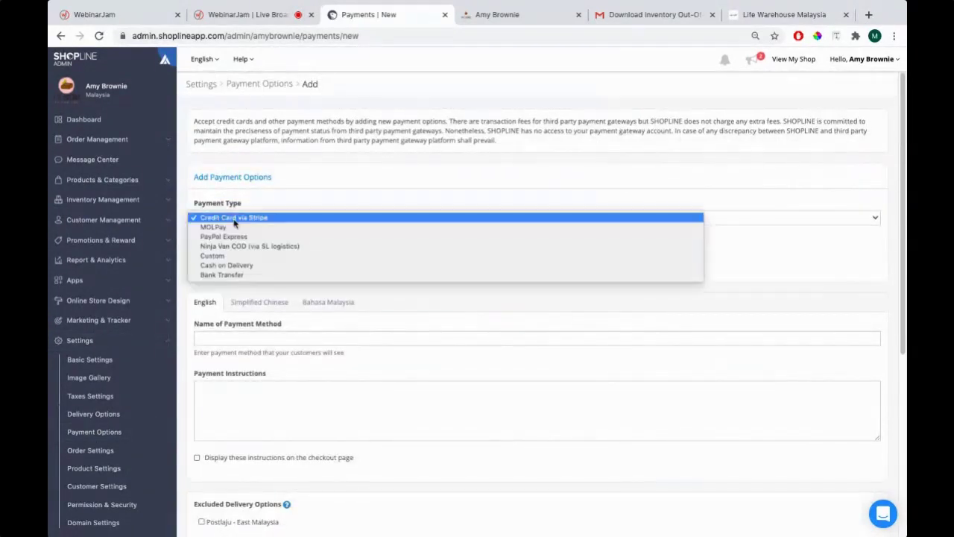
{"action": "left_click", "coordinate": [210, 268]}
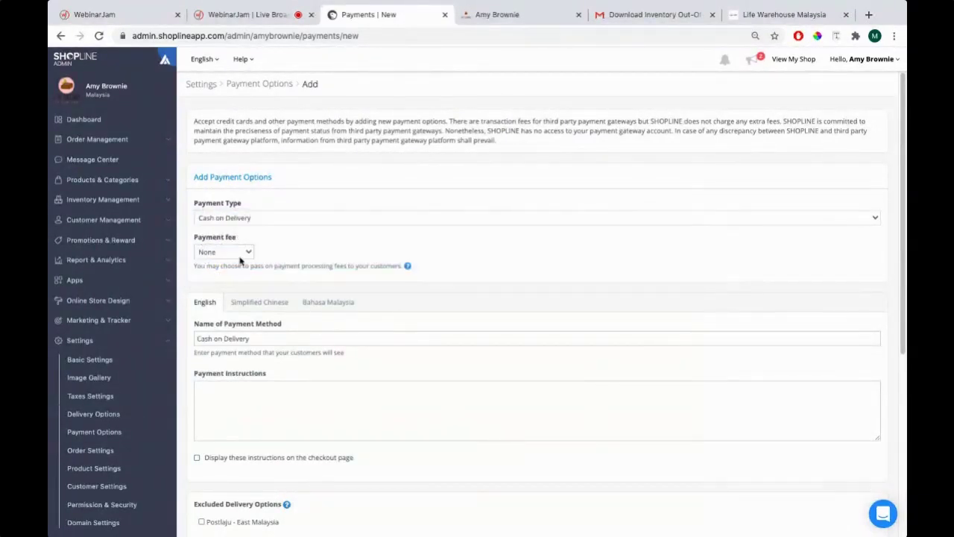
{"action": "scroll", "coordinate": [324, 241], "scroll_direction": "down", "scroll_amount": 2}
{"action": "left_click", "coordinate": [245, 203]}
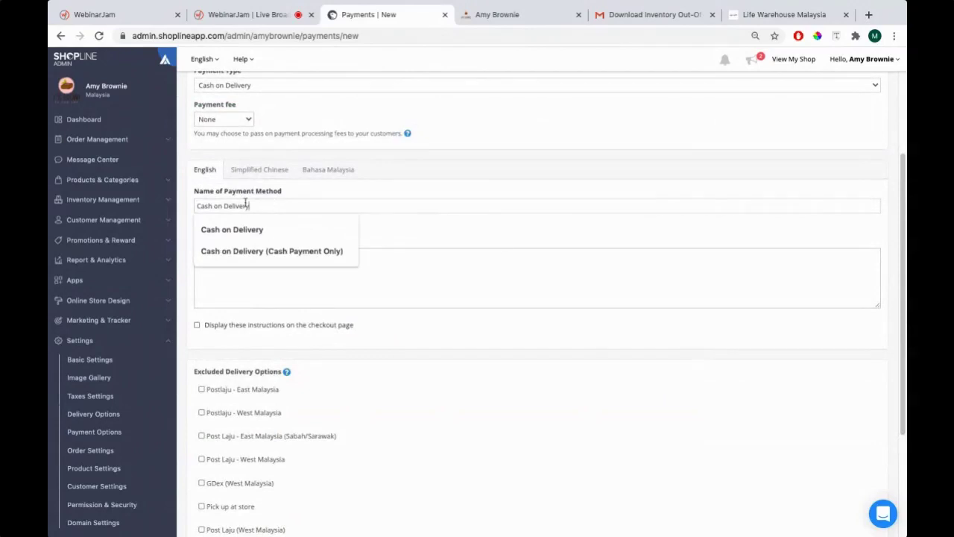
{"action": "triple_click", "coordinate": [245, 203]}
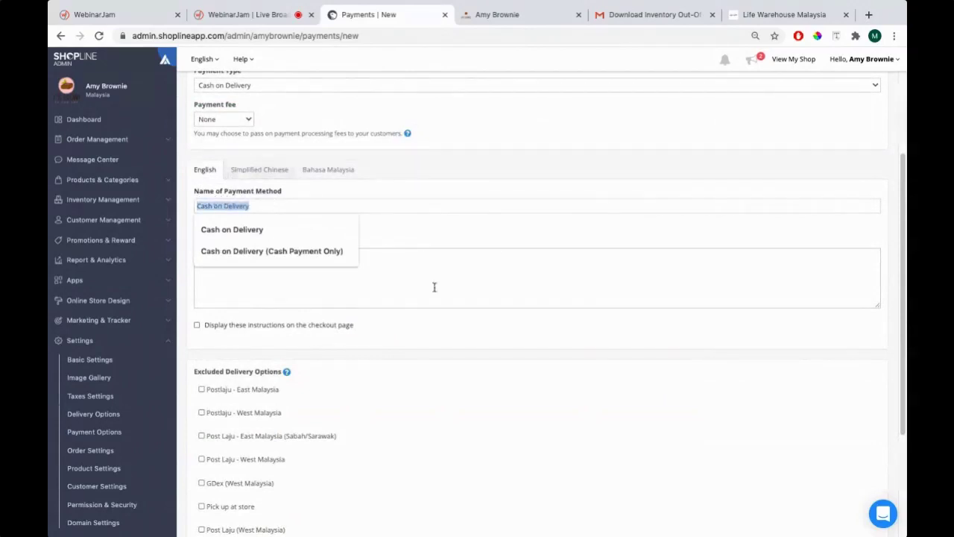
Write instructions asking customers to pay Post Laju in full upon receiving the product
{"action": "left_click", "coordinate": [281, 242]}
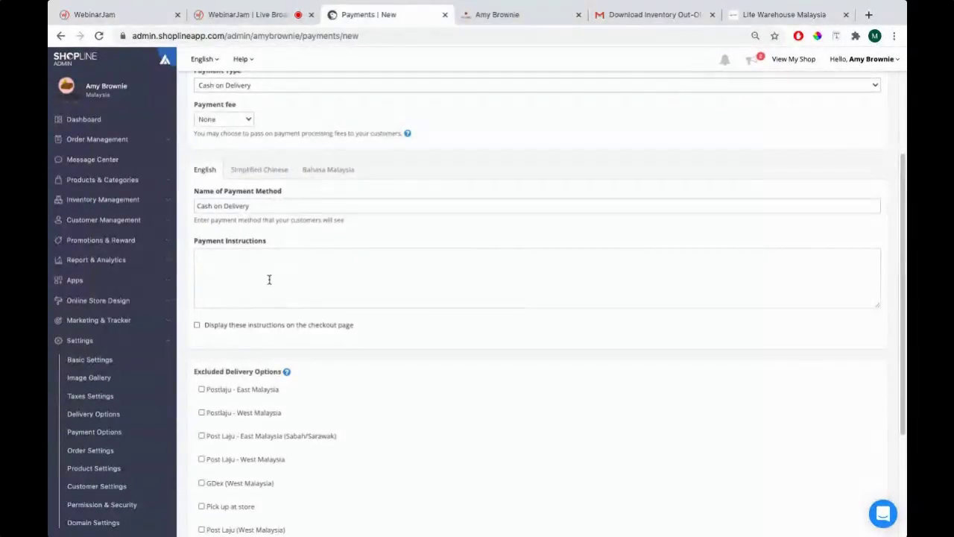
{"action": "type", "text": "Kindly please make t"}
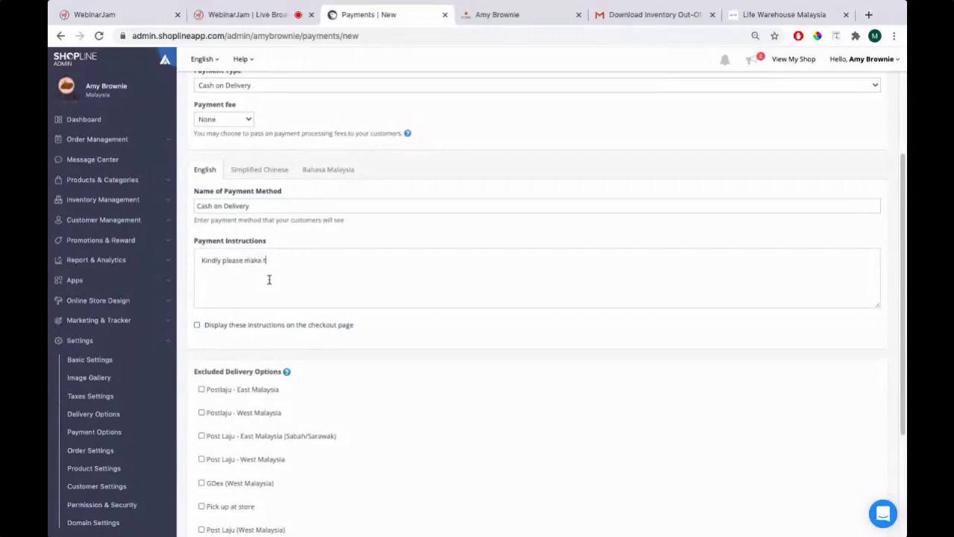
{"action": "type", "text": "he full pamyn"}
{"action": "key", "text": "BackSpace"}
{"action": "key", "text": "BackSpace"}
{"action": "key", "text": "BackSpace"}
{"action": "type", "text": "ym"}
{"action": "type", "text": "ry partner o"}
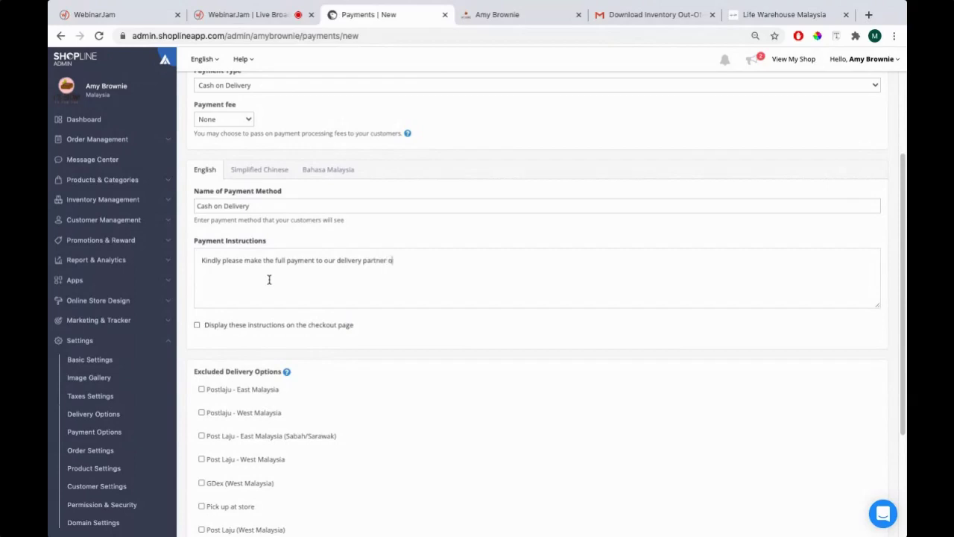
{"action": "key", "text": "BackSpace"}
{"action": "key", "text": "BackSpace"}
{"action": "key", "text": "BackSpace"}
{"action": "key", "text": "BackSpace"}
{"action": "type", "text": "st Laju upon receiving the product"}
Show the instructions on the checkout page and review the Post Laju wording
{"action": "left_click", "coordinate": [215, 330]}
{"action": "scroll", "coordinate": [464, 309], "scroll_direction": "down", "scroll_amount": 3}
{"action": "scroll", "coordinate": [464, 308], "scroll_direction": "up", "scroll_amount": 5}
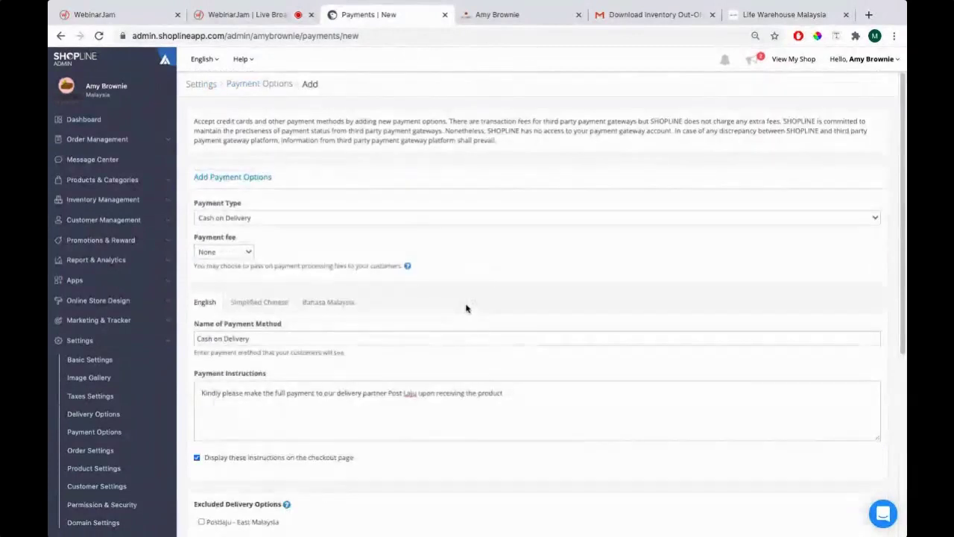
{"action": "scroll", "coordinate": [455, 305], "scroll_direction": "down", "scroll_amount": 5}
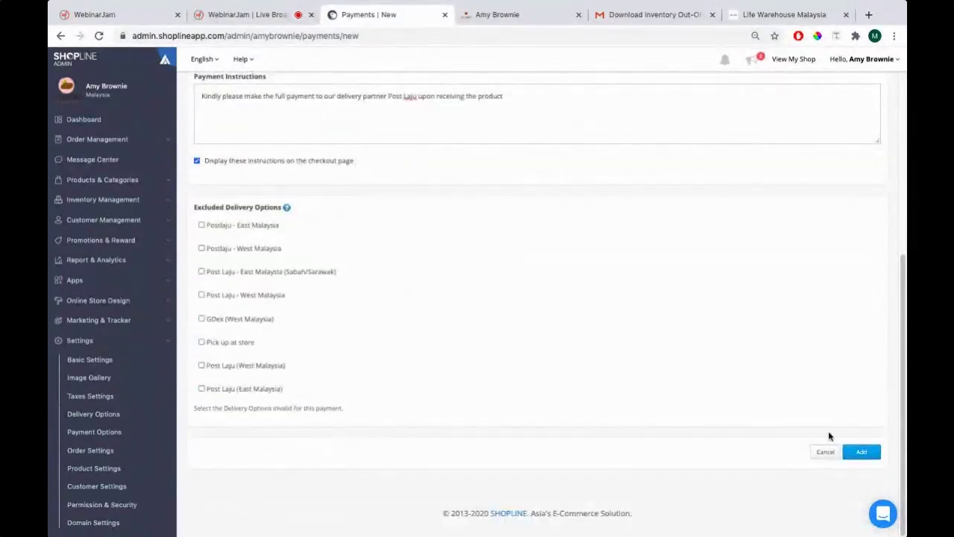
{"action": "scroll", "coordinate": [581, 413], "scroll_direction": "up", "scroll_amount": 5}
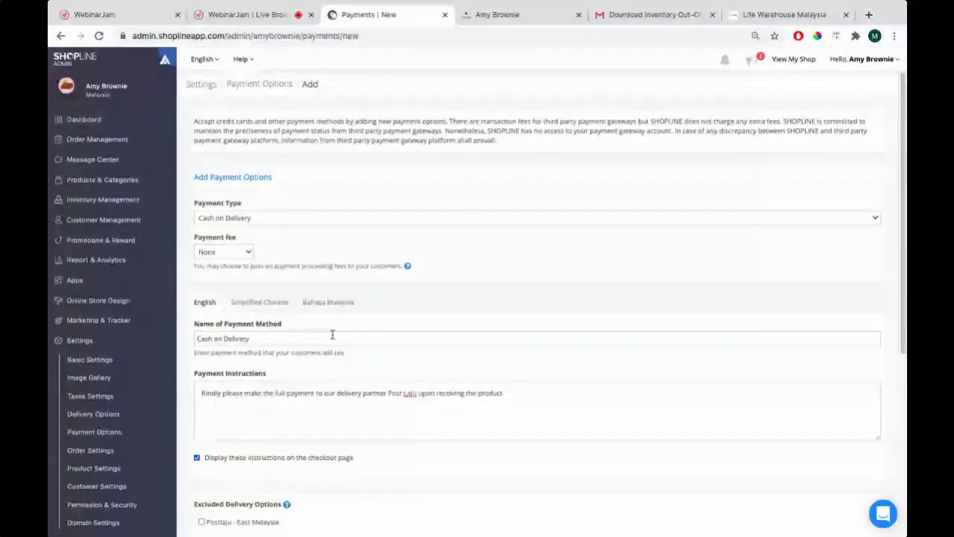
{"action": "left_click_drag", "start_coordinate": [389, 393], "coordinate": [416, 393]}
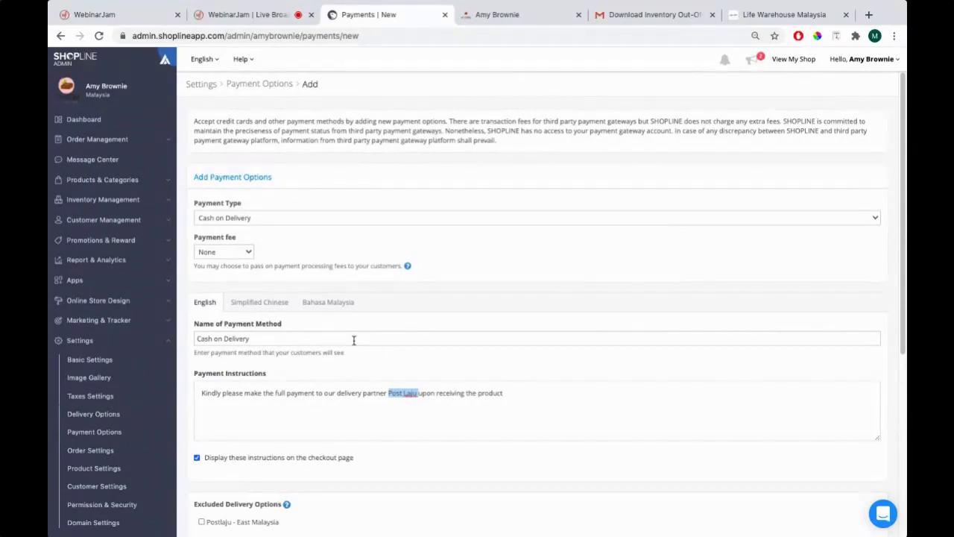
{"action": "scroll", "coordinate": [304, 336], "scroll_direction": "down", "scroll_amount": 2}
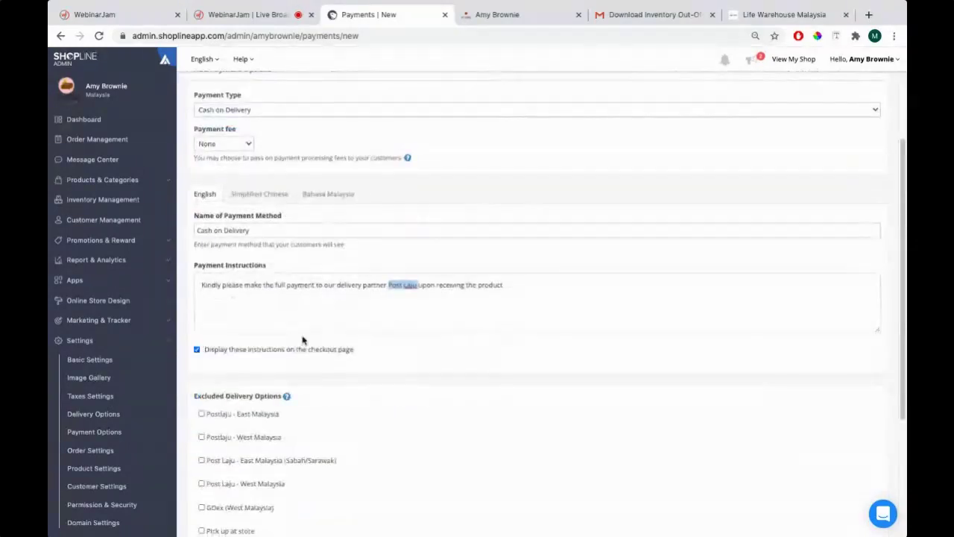
{"action": "scroll", "coordinate": [303, 324], "scroll_direction": "down", "scroll_amount": 3}
{"action": "scroll", "coordinate": [303, 311], "scroll_direction": "up", "scroll_amount": 4}
Check the Payment Type list, then save the Cash on Delivery option and confirm the note
{"action": "left_click", "coordinate": [224, 216]}
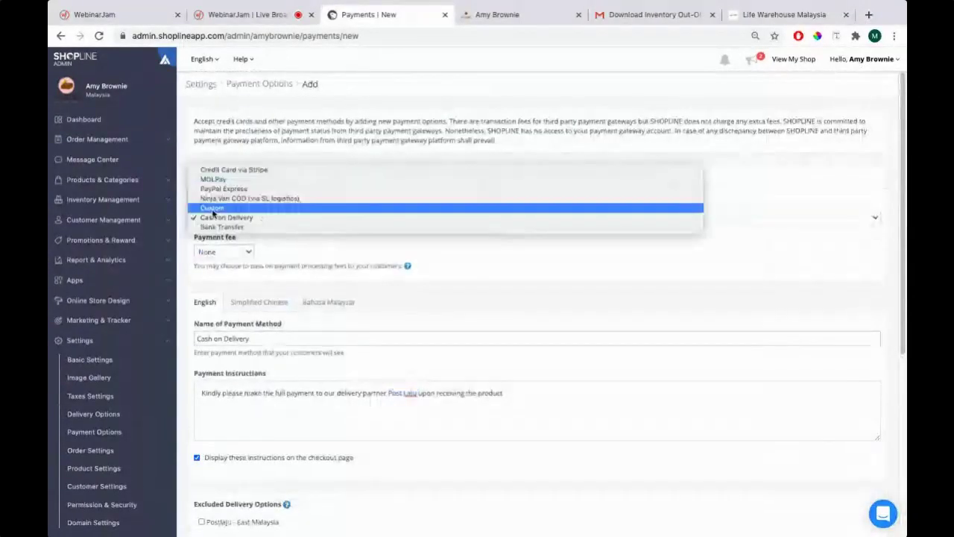
{"action": "left_click", "coordinate": [213, 207]}
{"action": "left_click", "coordinate": [218, 217]}
{"action": "left_click", "coordinate": [714, 313]}
{"action": "scroll", "coordinate": [709, 320], "scroll_direction": "down", "scroll_amount": 5}
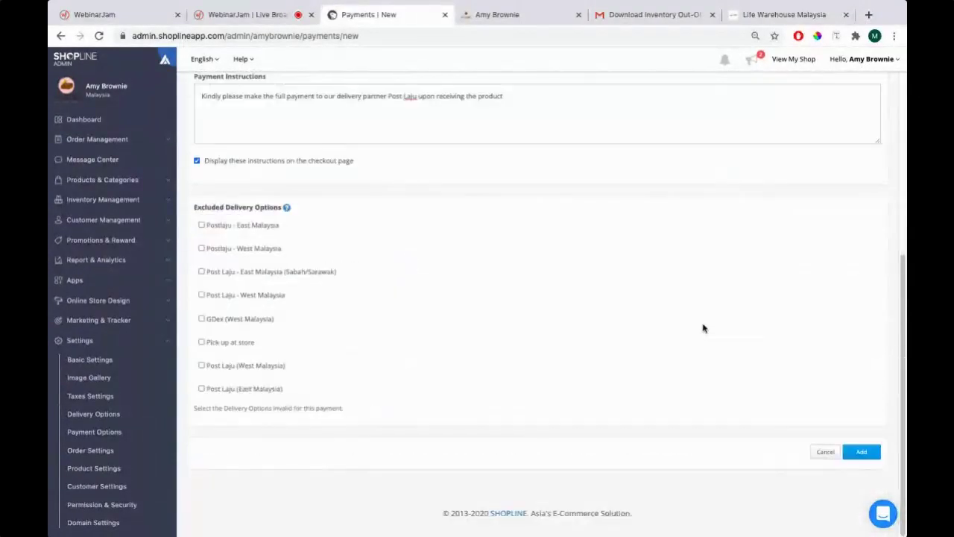
{"action": "left_click", "coordinate": [862, 451]}
{"action": "key", "text": "Return"}
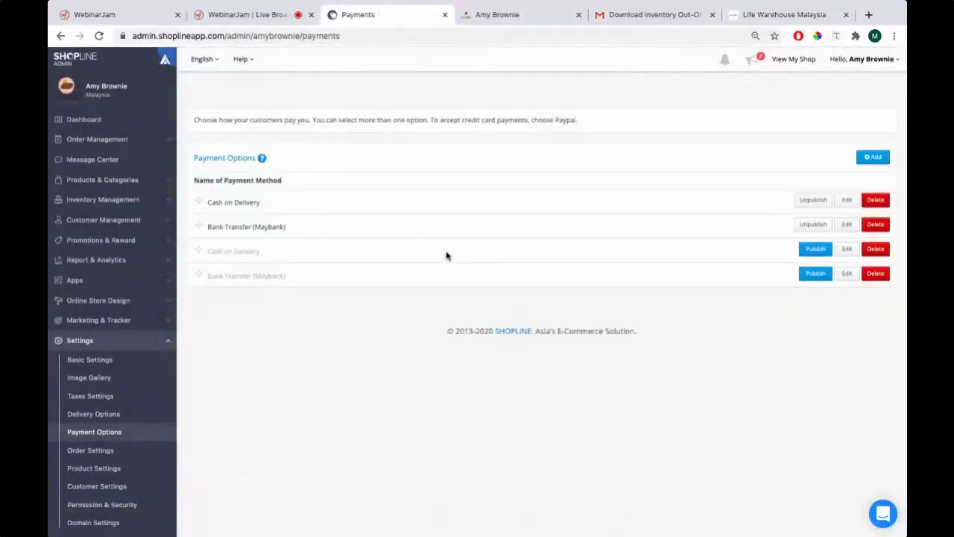
Reload the Amy Brownie cart and switch its payment method to Cash on Delivery, showing the Post Laju note
{"action": "left_click", "coordinate": [493, 15]}
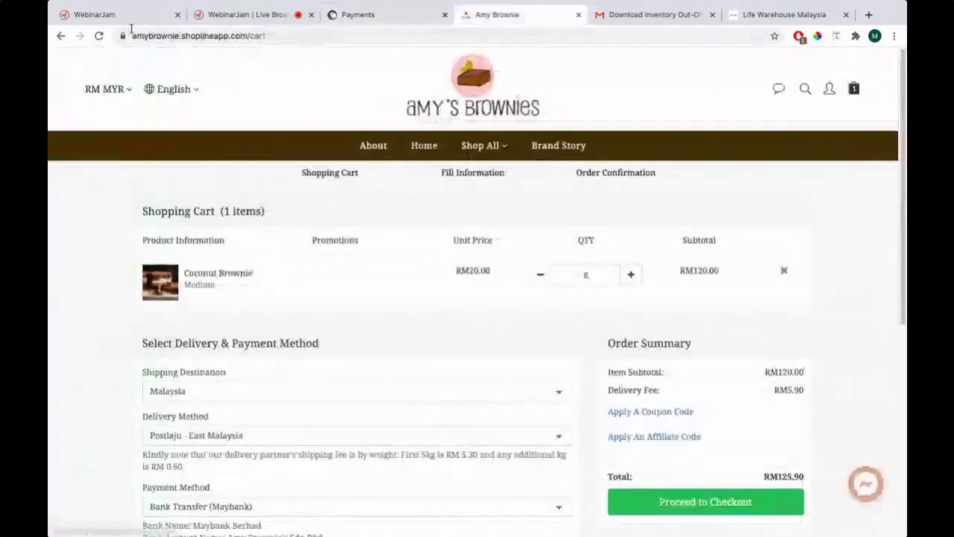
{"action": "left_click", "coordinate": [99, 37]}
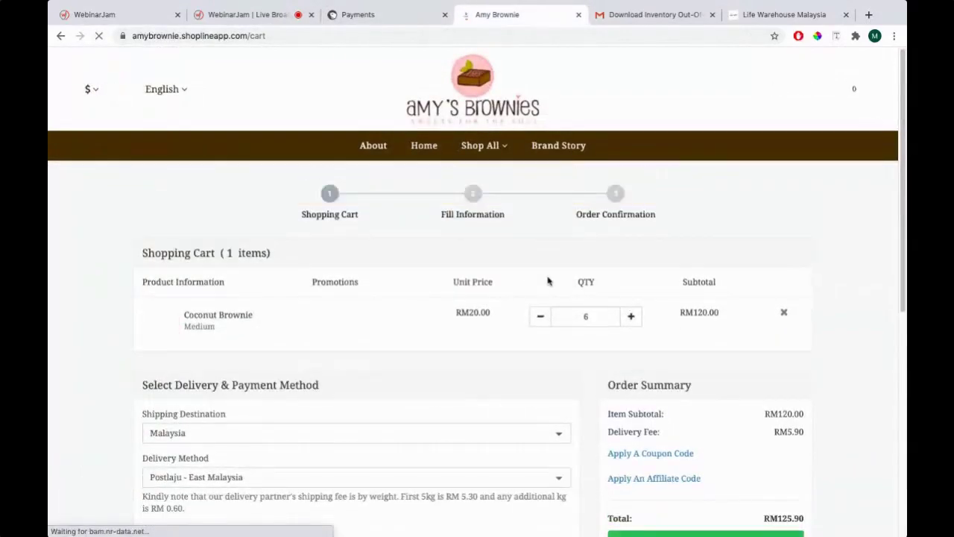
{"action": "scroll", "coordinate": [313, 270], "scroll_direction": "down", "scroll_amount": 3}
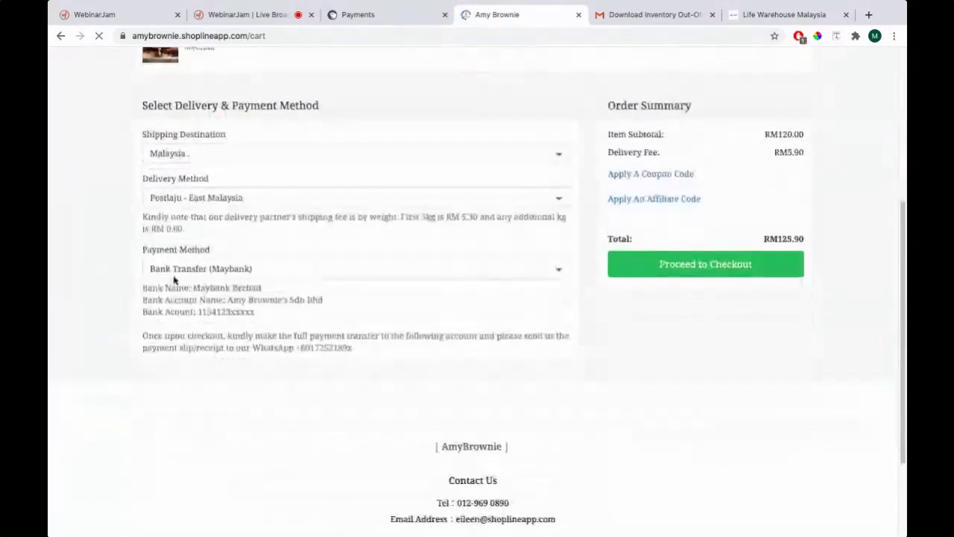
{"action": "left_click", "coordinate": [195, 271]}
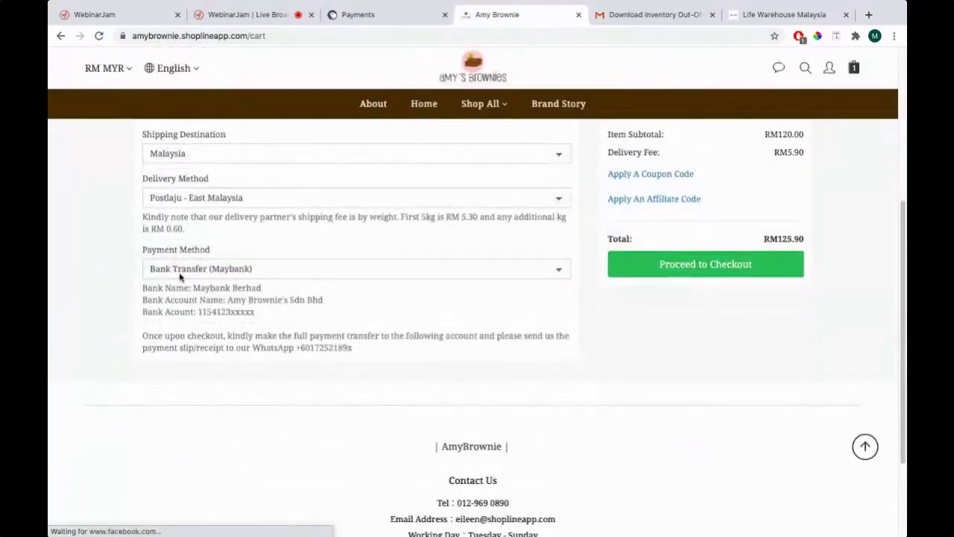
{"action": "left_click", "coordinate": [182, 271]}
{"action": "left_click", "coordinate": [240, 269]}
{"action": "left_click", "coordinate": [202, 272]}
{"action": "left_click", "coordinate": [194, 255]}
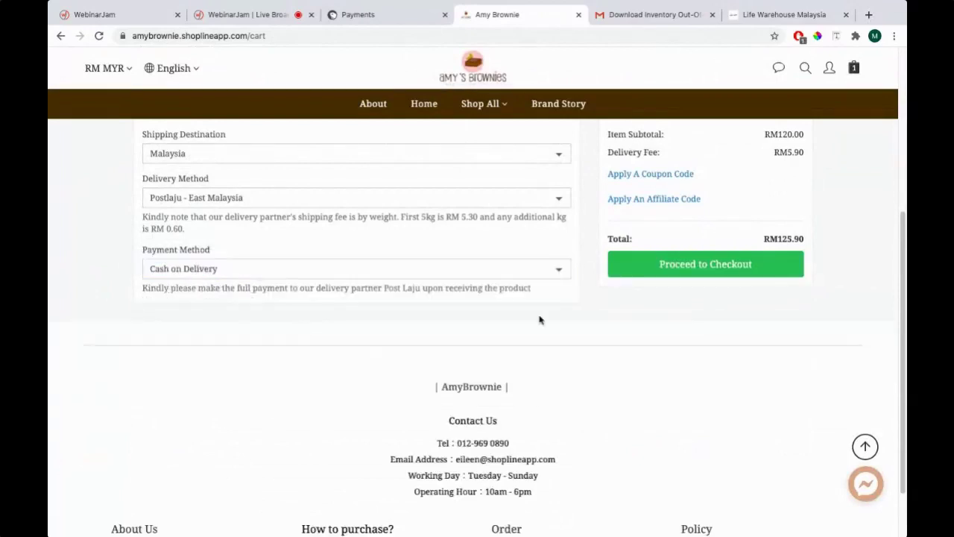
{"action": "scroll", "coordinate": [564, 325], "scroll_direction": "up", "scroll_amount": 3}
{"action": "scroll", "coordinate": [305, 305], "scroll_direction": "down", "scroll_amount": 4}
{"action": "scroll", "coordinate": [305, 228], "scroll_direction": "up", "scroll_amount": 3}
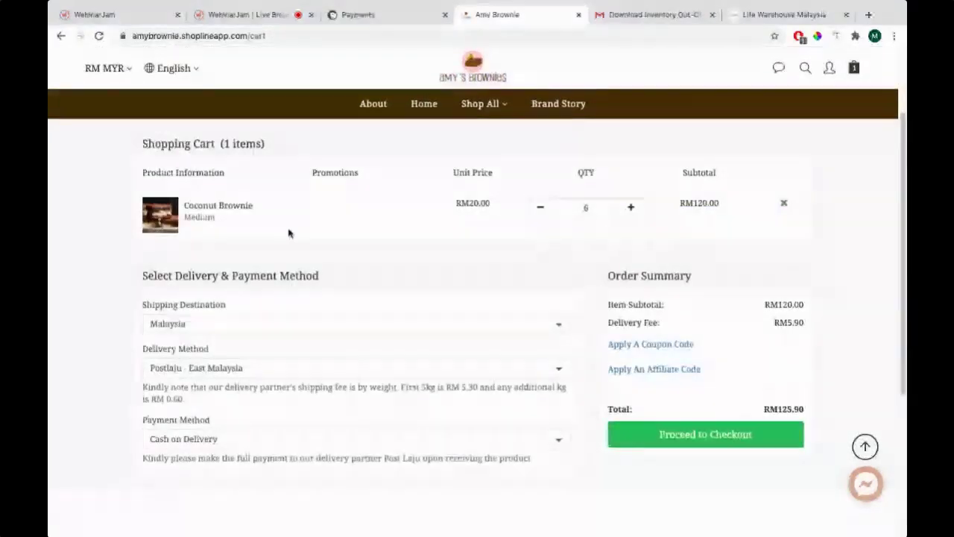
{"action": "scroll", "coordinate": [258, 235], "scroll_direction": "up", "scroll_amount": 2}
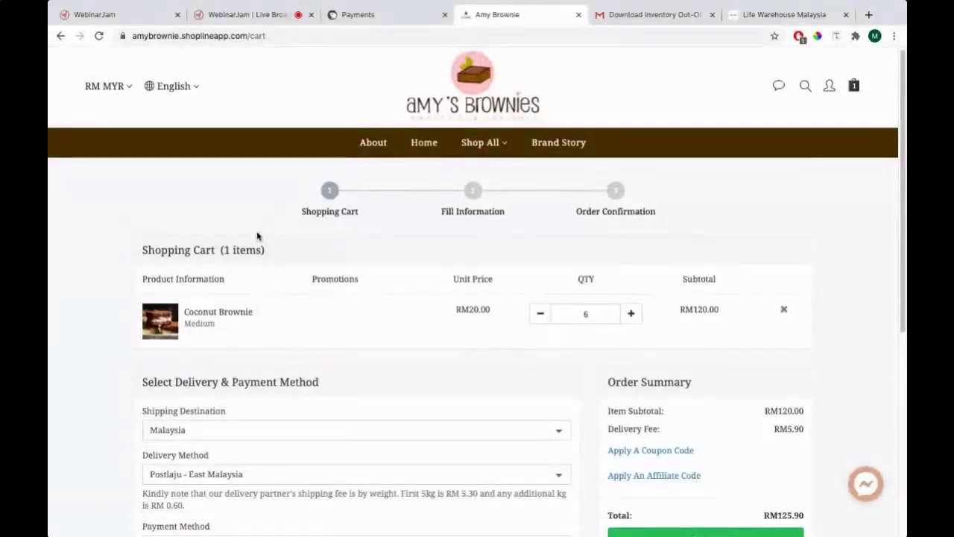
{"action": "scroll", "coordinate": [258, 235], "scroll_direction": "down", "scroll_amount": 3}
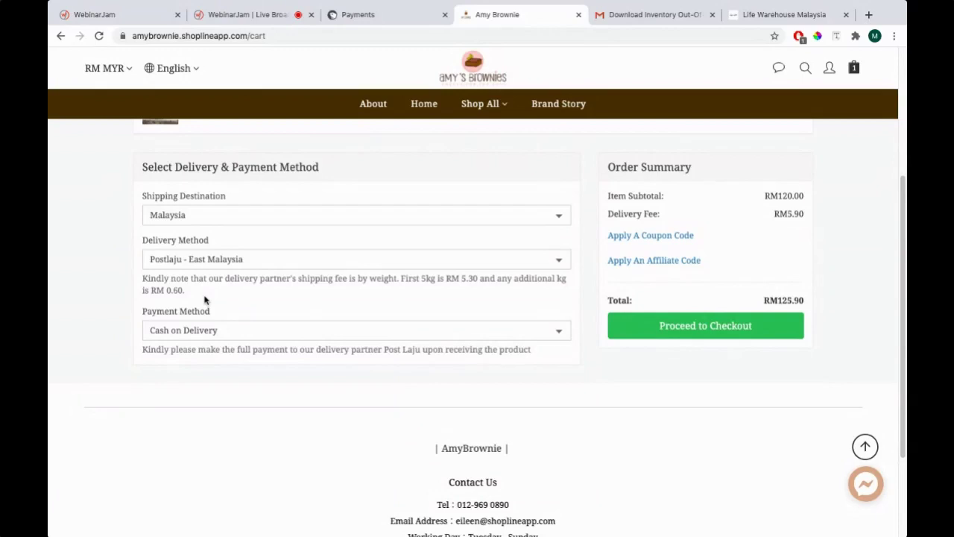
Switch to the Life Warehouse Malaysia cart and browse its six payment methods, keeping Cash On Delivery (+RM4.00)
{"action": "left_click", "coordinate": [797, 19]}
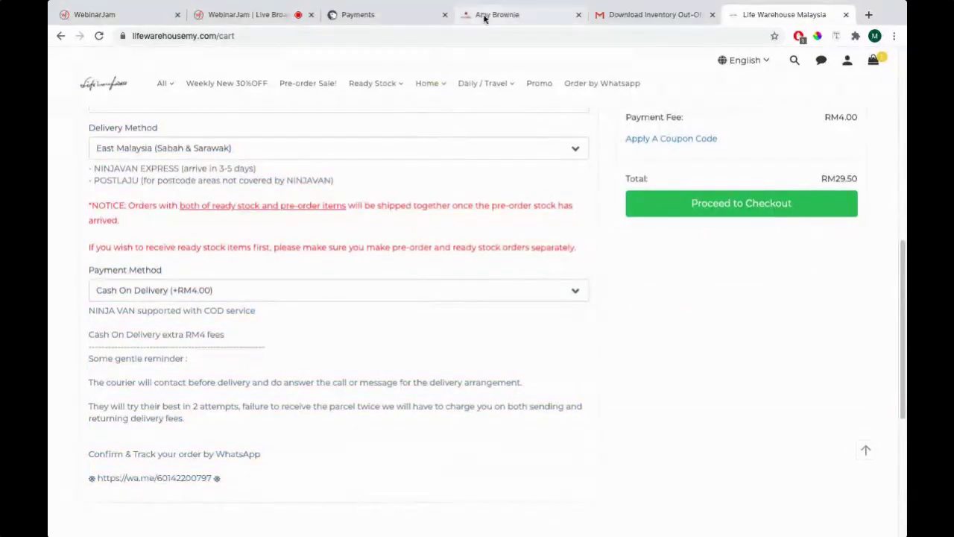
{"action": "left_click", "coordinate": [293, 290]}
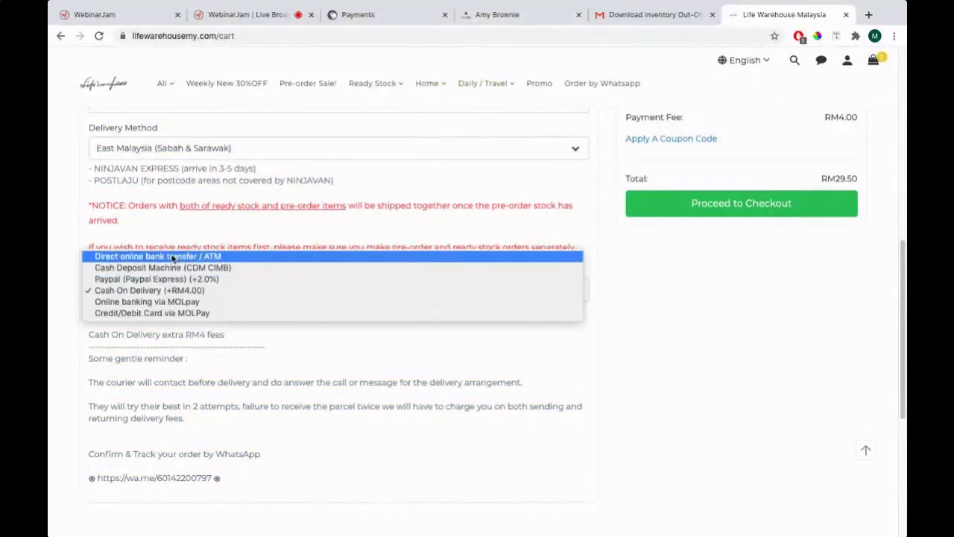
{"action": "left_click", "coordinate": [317, 366]}
{"action": "left_click", "coordinate": [250, 291]}
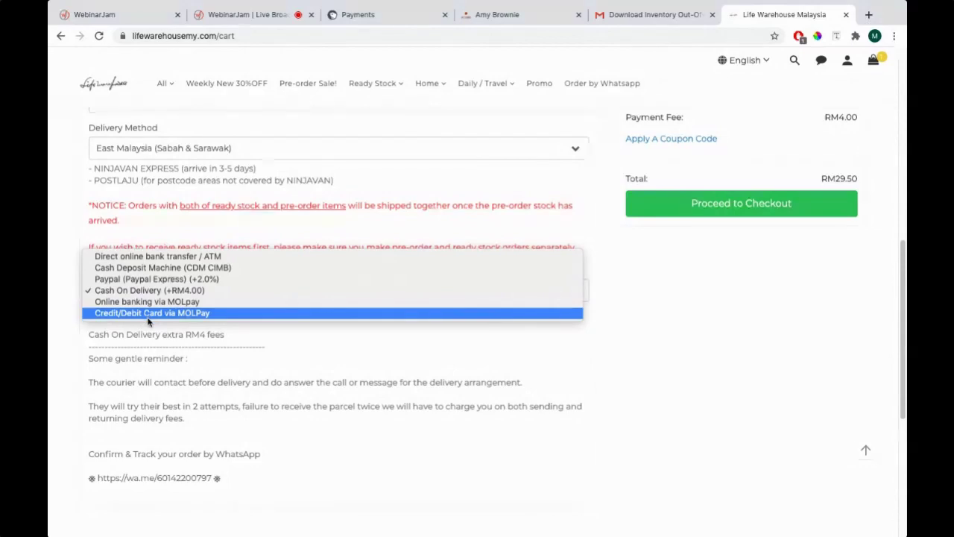
{"action": "left_click", "coordinate": [148, 313]}
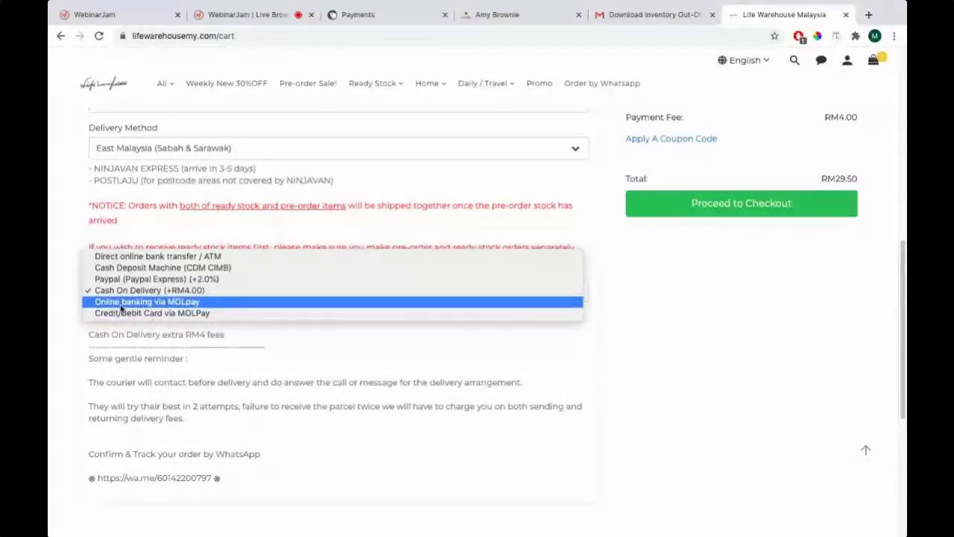
{"action": "left_click", "coordinate": [382, 182]}
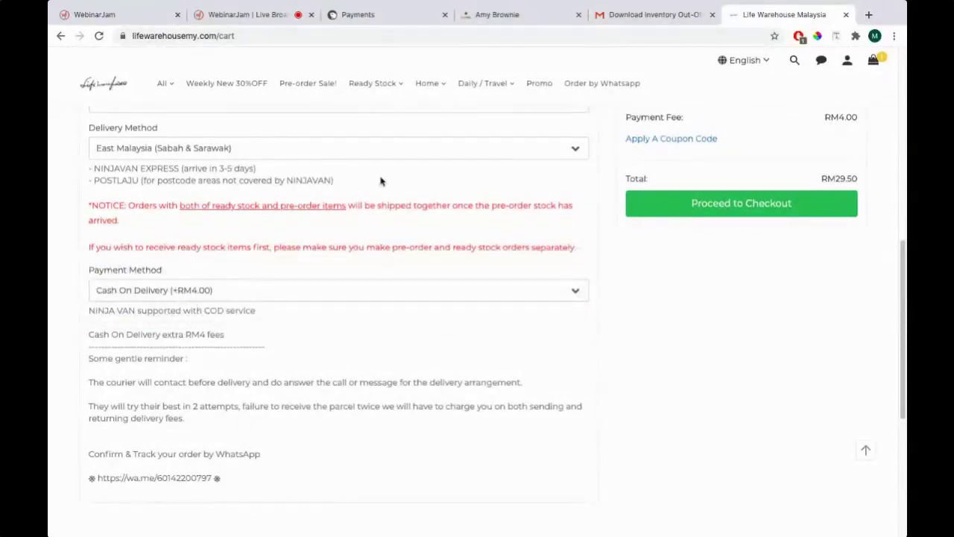
{"action": "key", "text": "super+Tab"}
{"action": "key", "text": "super+Tab"}
{"action": "key", "text": "super+Tab"}
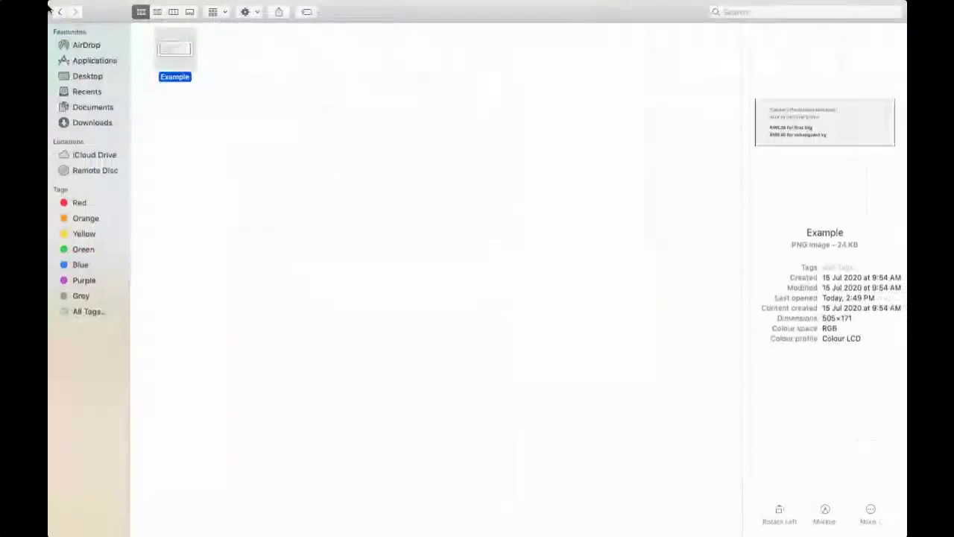
Open the saved screenshots folder in Finder and view a screenshot in Preview
{"action": "double_click", "coordinate": [168, 69]}
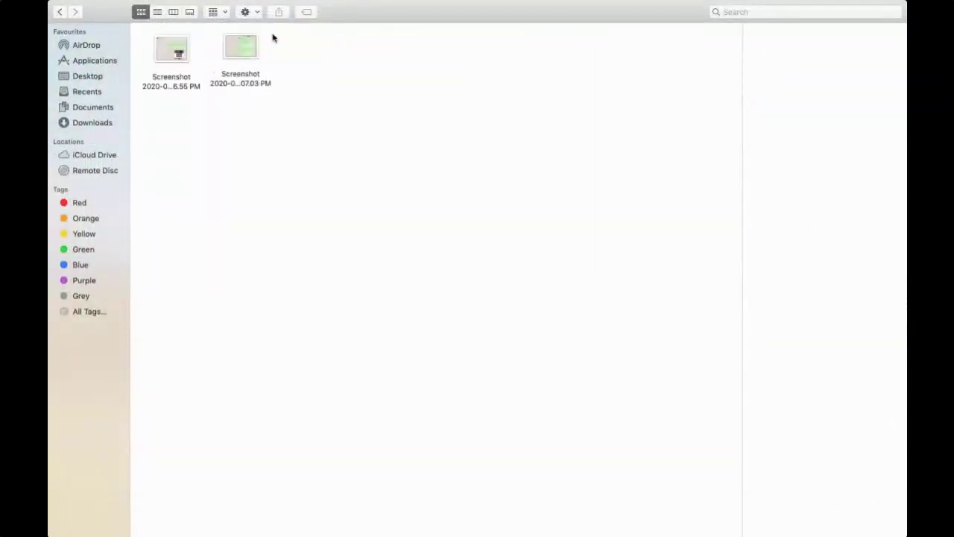
{"action": "left_click", "coordinate": [179, 56]}
{"action": "key", "text": "super+shift+4"}
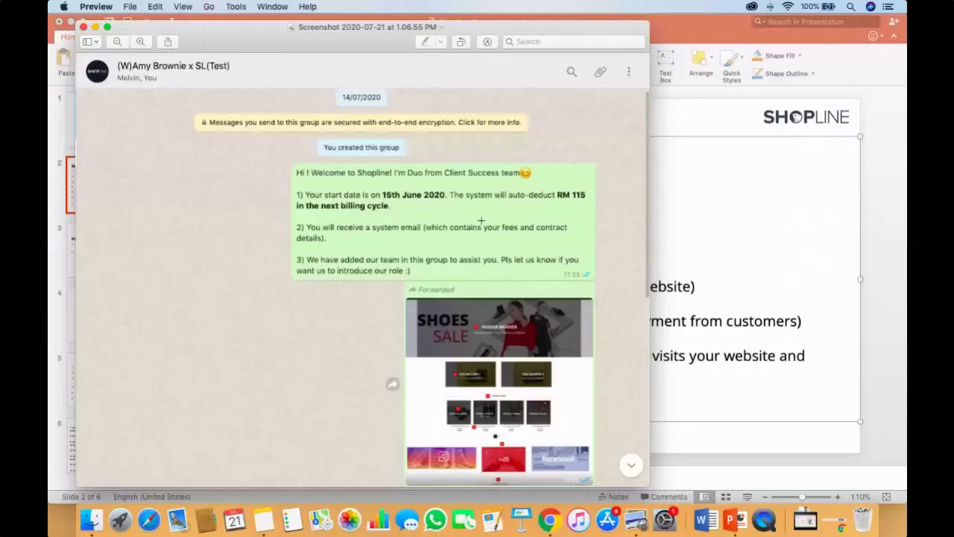
{"action": "key", "text": "super+Tab"}
{"action": "key", "text": "super+Tab"}
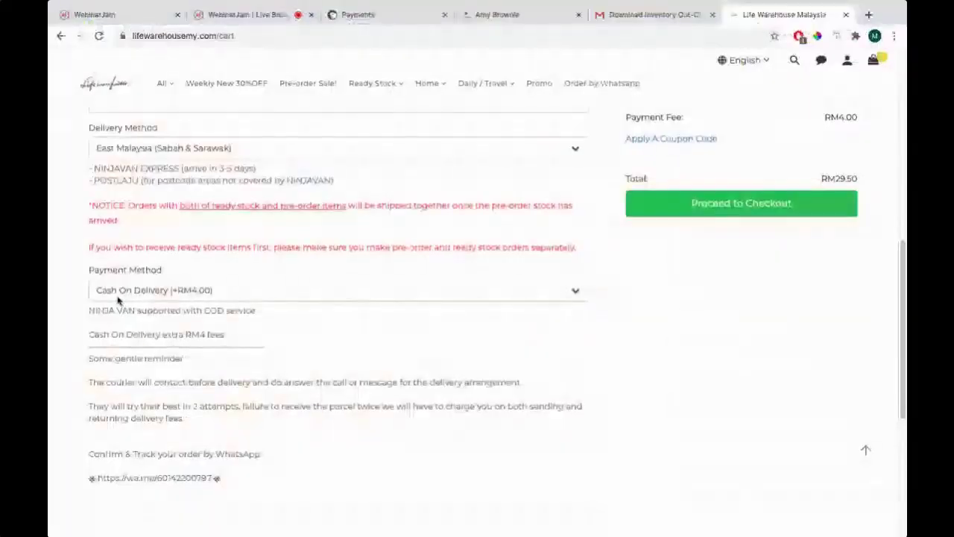
Revisit the Chrome cart's payment method choices, then move on to the Shopline Fundamental 1 slides
{"action": "left_click", "coordinate": [132, 296]}
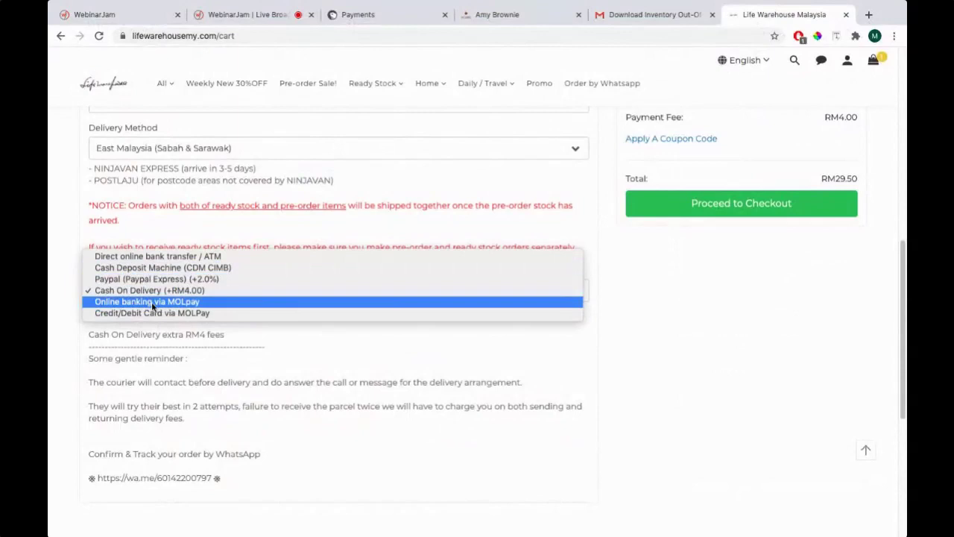
{"action": "key", "text": "super+Tab"}
{"action": "key", "text": "super+shift+Tab"}
{"action": "key", "text": "super+Tab"}
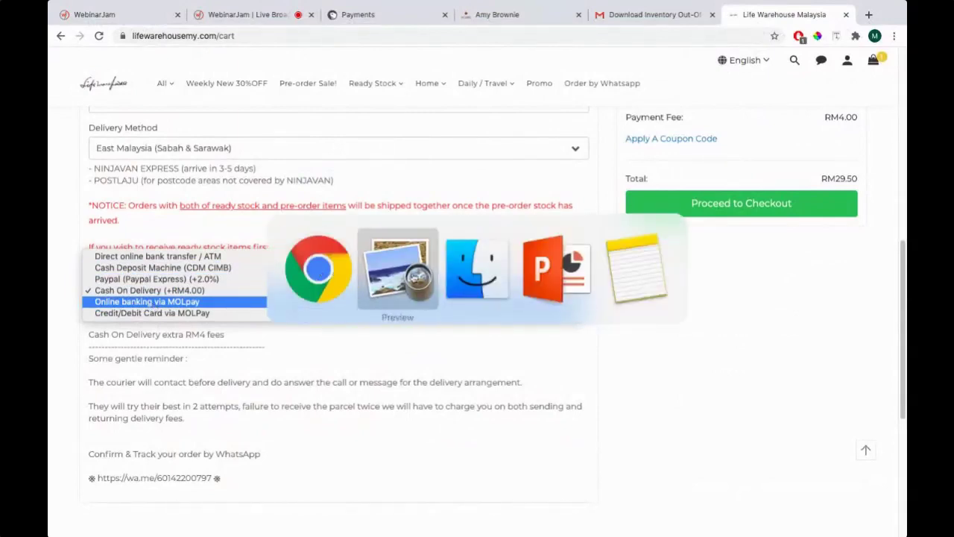
{"action": "key", "text": "super+Tab"}
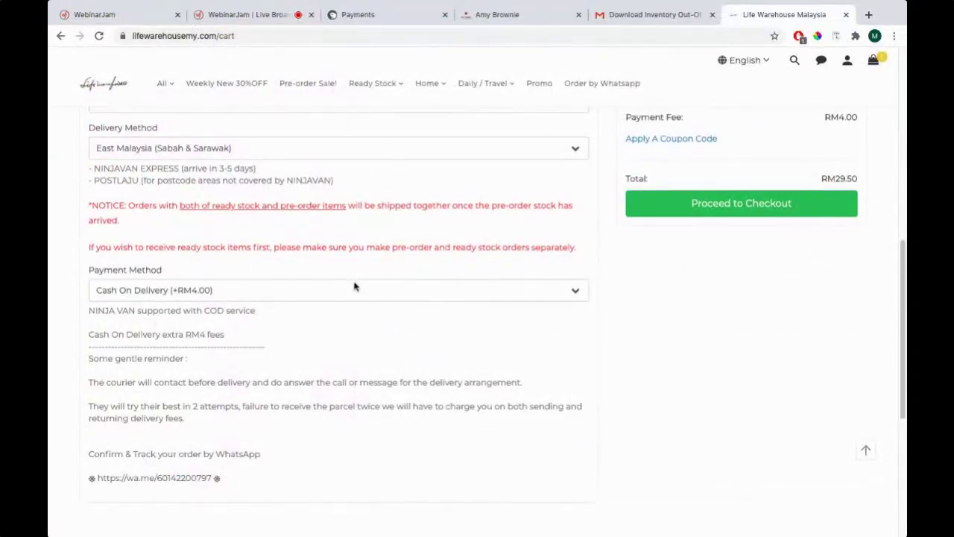
{"action": "scroll", "coordinate": [354, 287], "scroll_direction": "up", "scroll_amount": 10}
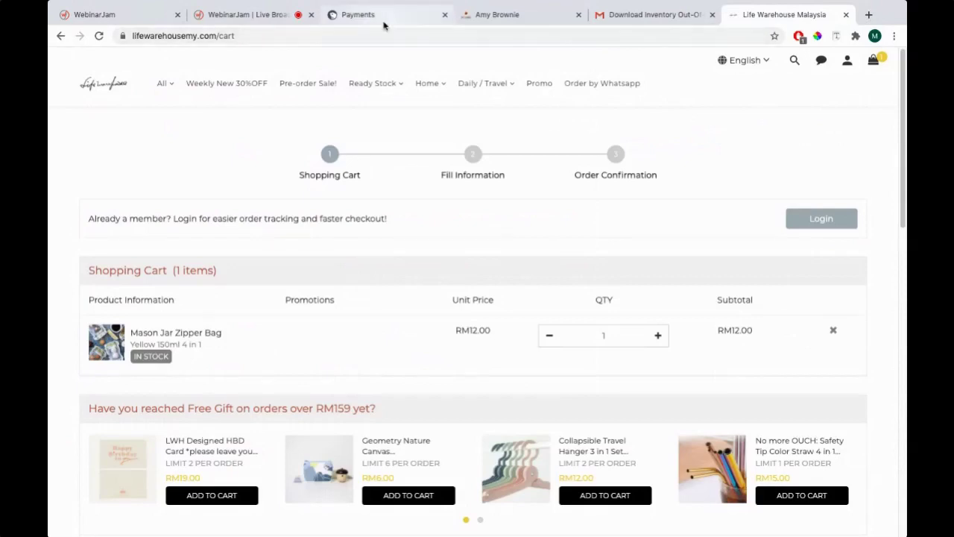
{"action": "key", "text": "super+Tab"}
{"action": "key", "text": "super+Tab"}
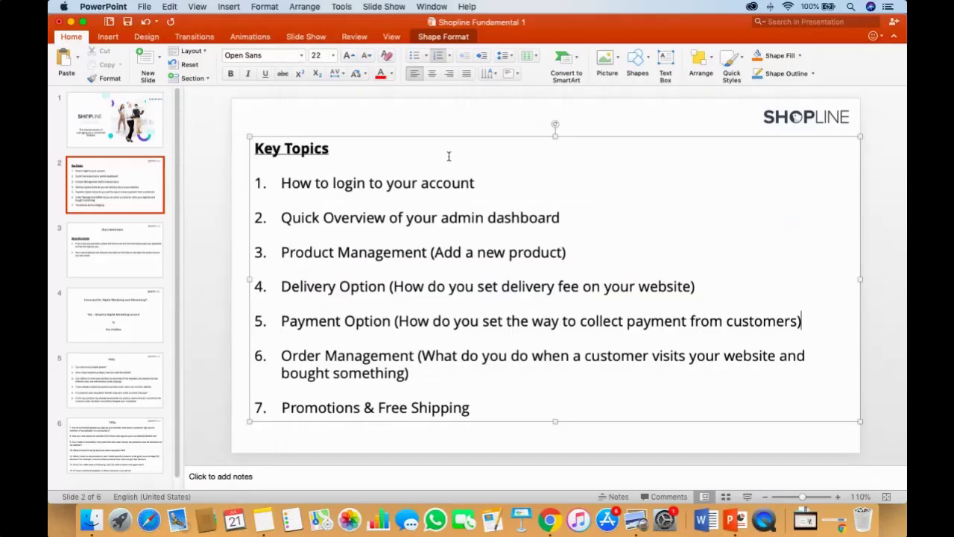
Highlight item 6, Order Management, on the Key Topics slide, then return to SHOPLINE payments
{"action": "left_click_drag", "start_coordinate": [280, 354], "coordinate": [438, 368]}
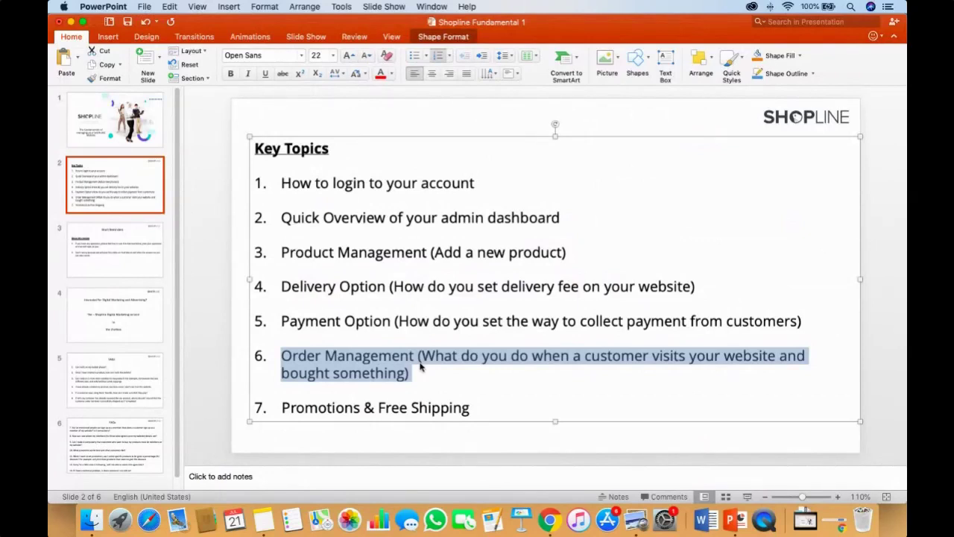
{"action": "key", "text": "super+Tab"}
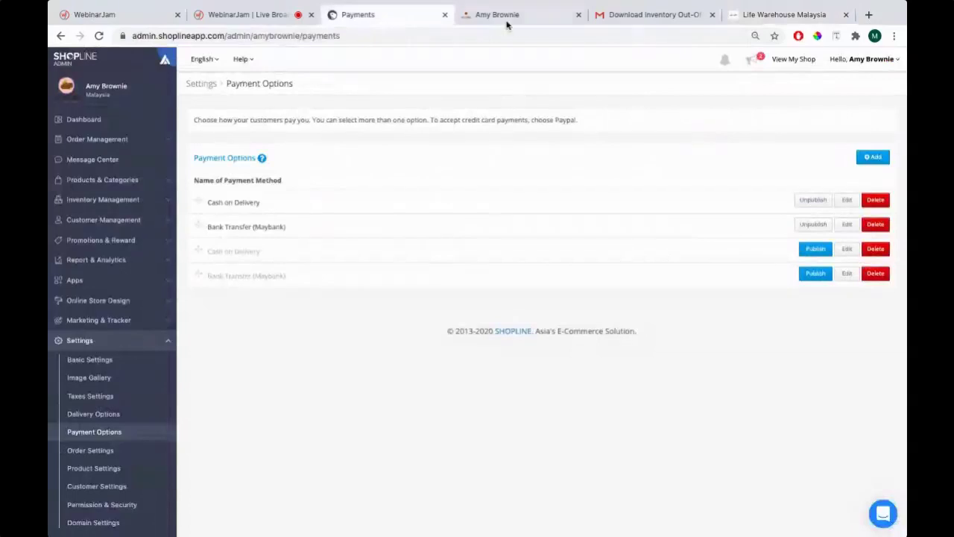
Open Settings > Delivery Options in SHOPLINE Admin while checking the storefront cart
{"action": "left_click", "coordinate": [506, 24]}
{"action": "left_click", "coordinate": [401, 19]}
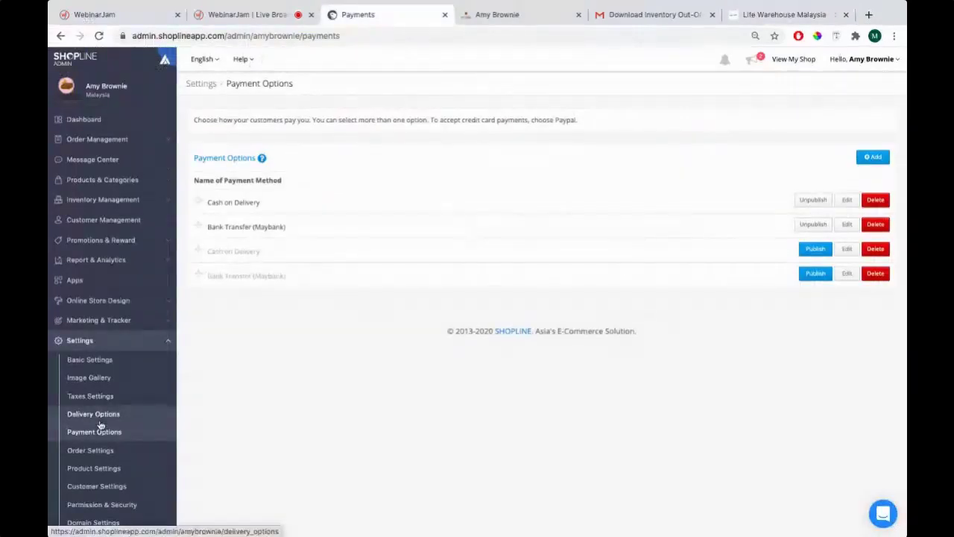
{"action": "left_click", "coordinate": [99, 423]}
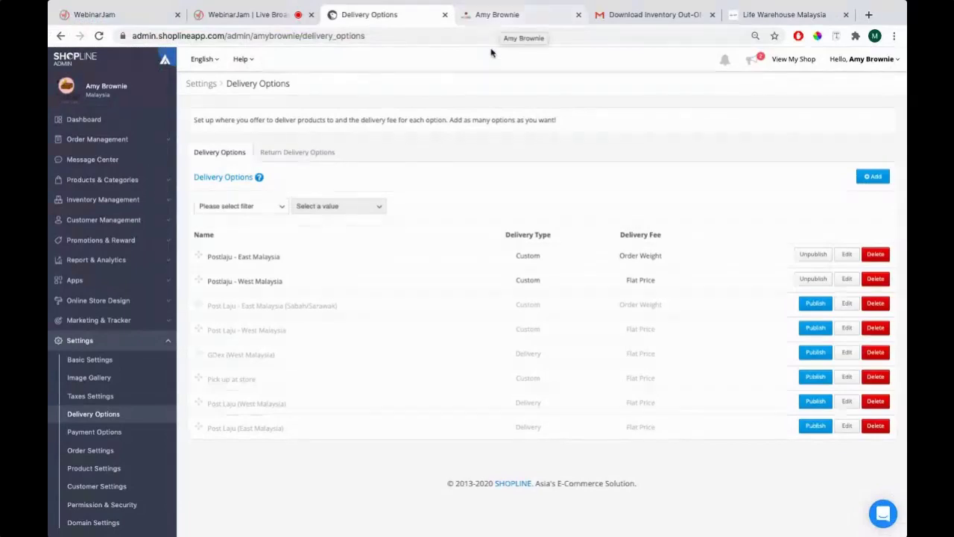
{"action": "left_click", "coordinate": [499, 23]}
{"action": "scroll", "coordinate": [410, 142], "scroll_direction": "up", "scroll_amount": 3}
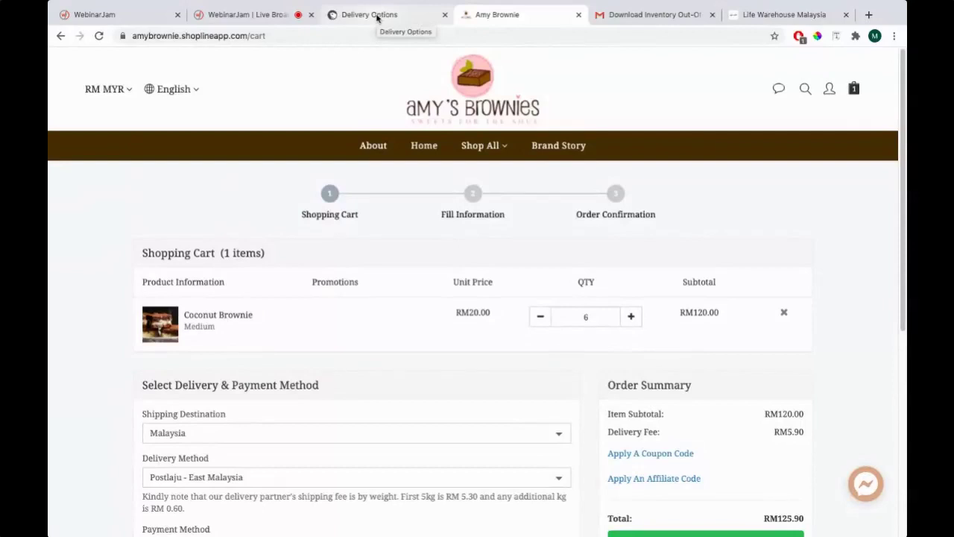
{"action": "left_click", "coordinate": [378, 18]}
{"action": "left_click", "coordinate": [496, 16]}
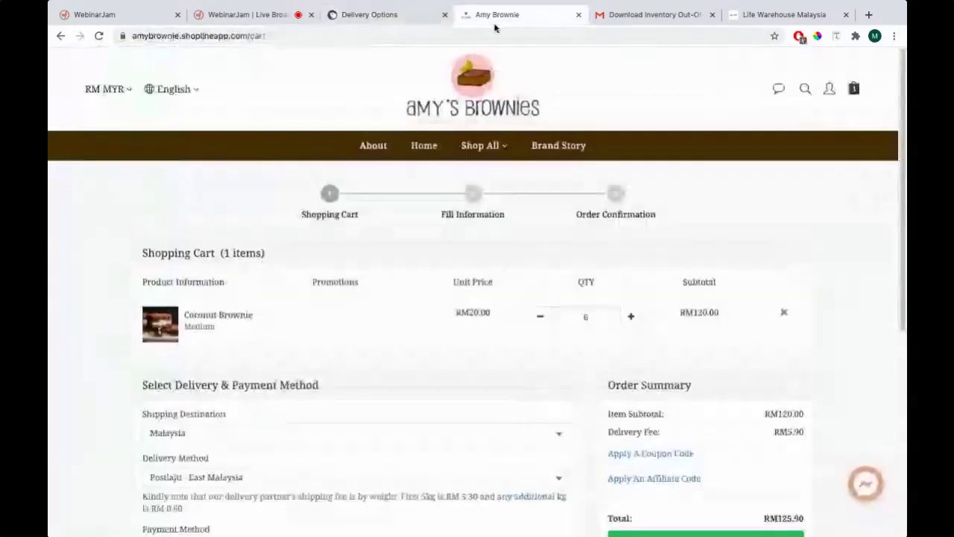
Remove the Coconut Brownie from the storefront cart and confirm, leaving the cart empty
{"action": "left_click", "coordinate": [783, 314]}
{"action": "left_click", "coordinate": [628, 293]}
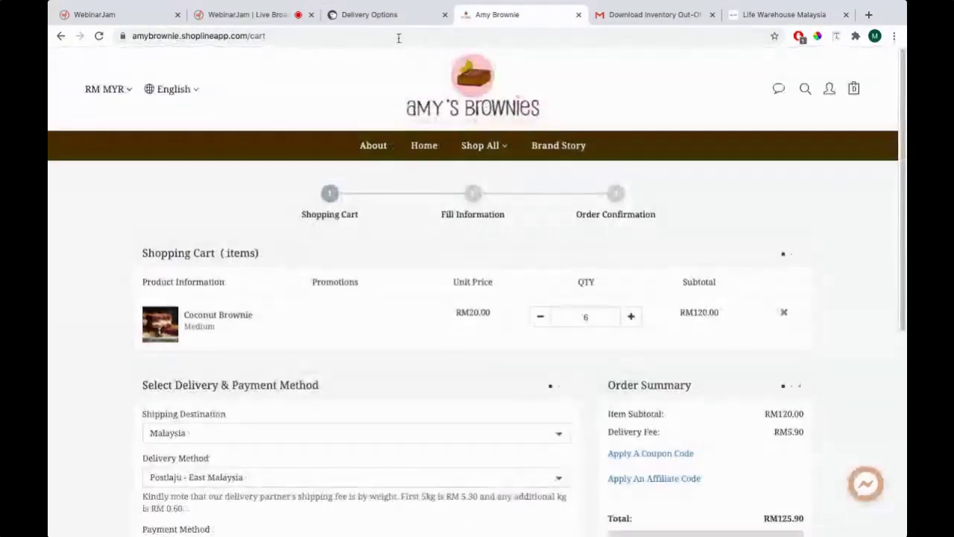
{"action": "left_click", "coordinate": [393, 15]}
{"action": "left_click", "coordinate": [481, 18]}
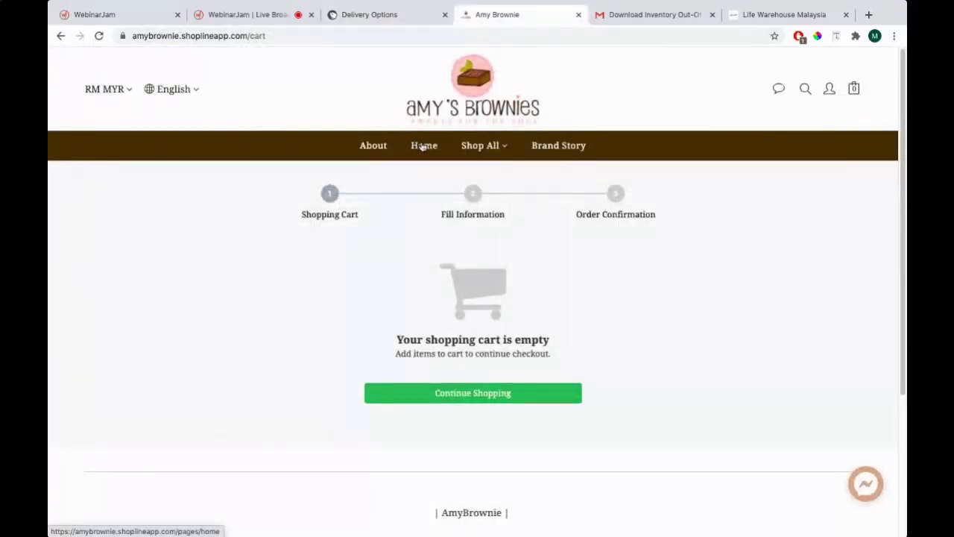
{"action": "left_click", "coordinate": [384, 15]}
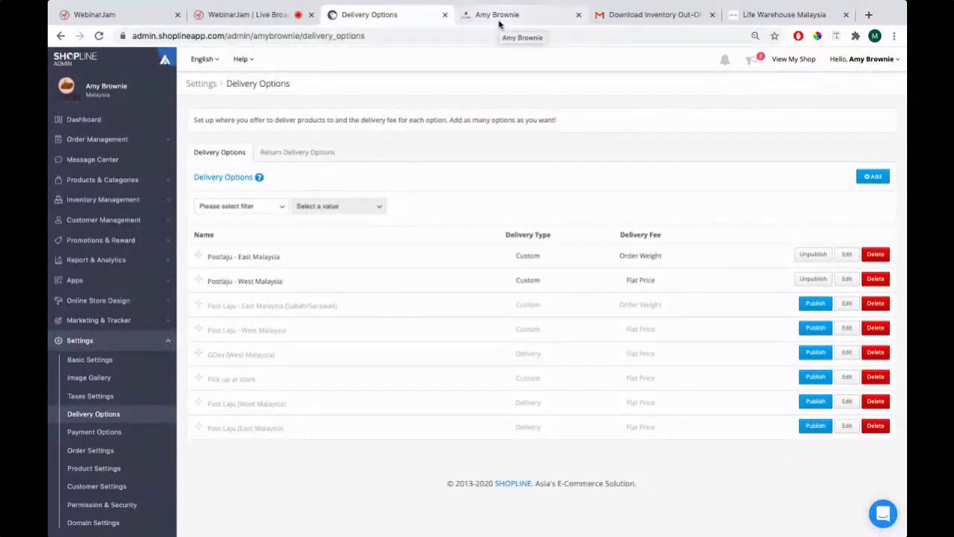
{"action": "left_click", "coordinate": [497, 18]}
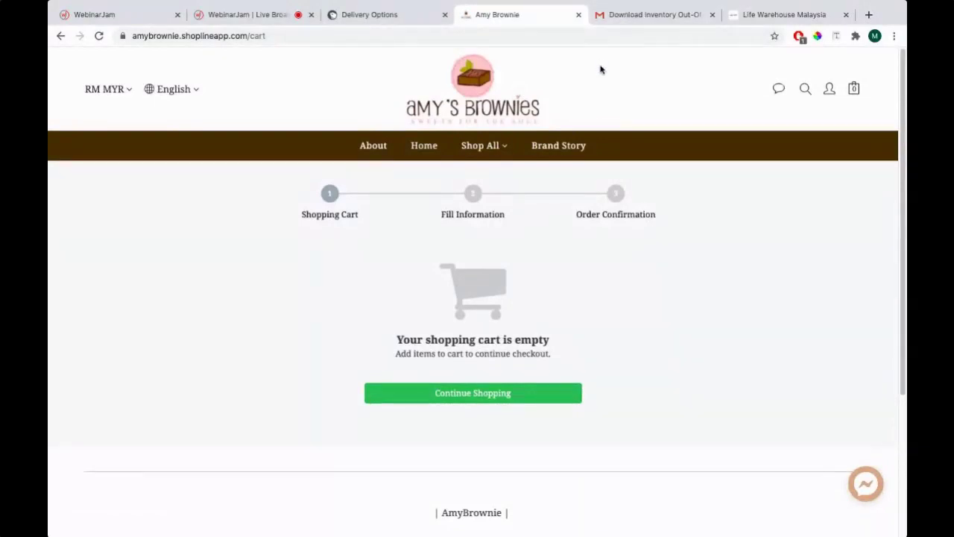
Glance at the out-of-stock report email, then return to the empty storefront cart
{"action": "left_click", "coordinate": [650, 14]}
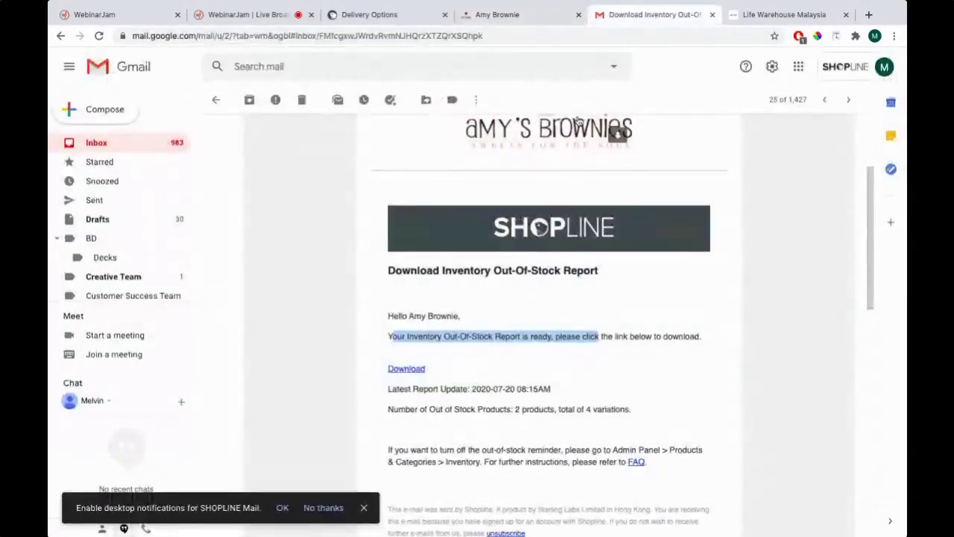
{"action": "left_click", "coordinate": [112, 143]}
{"action": "left_click", "coordinate": [518, 15]}
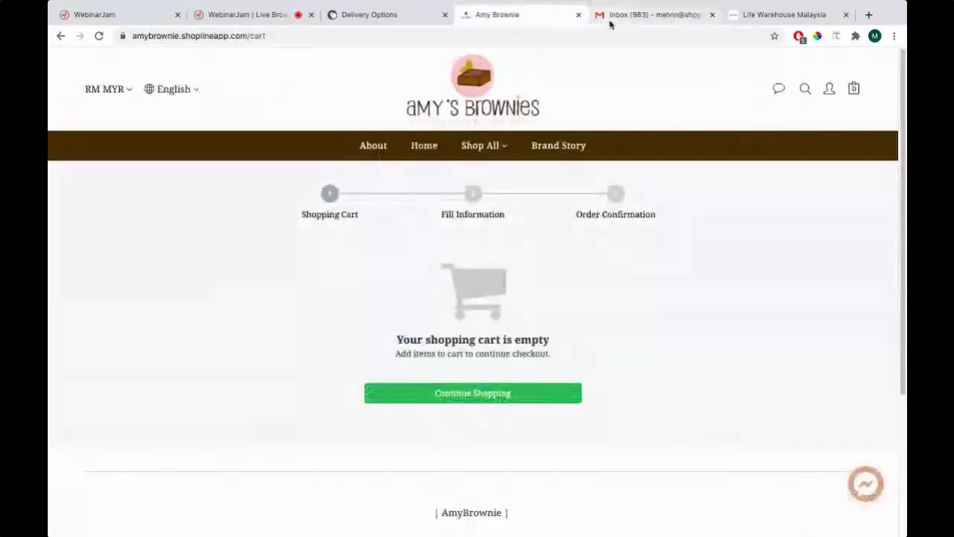
Open the Coconut Brownie product, set quantity 5 and size Medium, and add it to the cart
{"action": "left_click", "coordinate": [457, 398]}
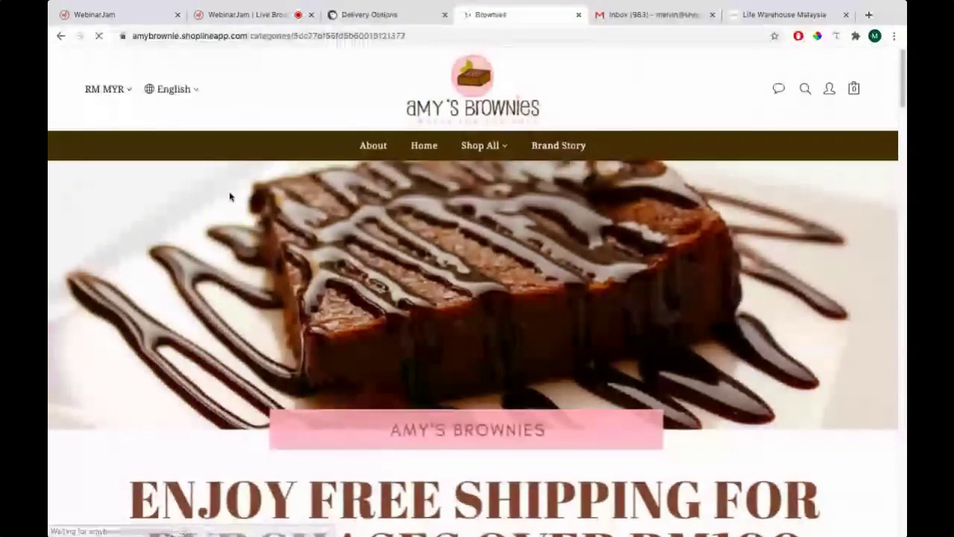
{"action": "scroll", "coordinate": [266, 168], "scroll_direction": "down", "scroll_amount": 5}
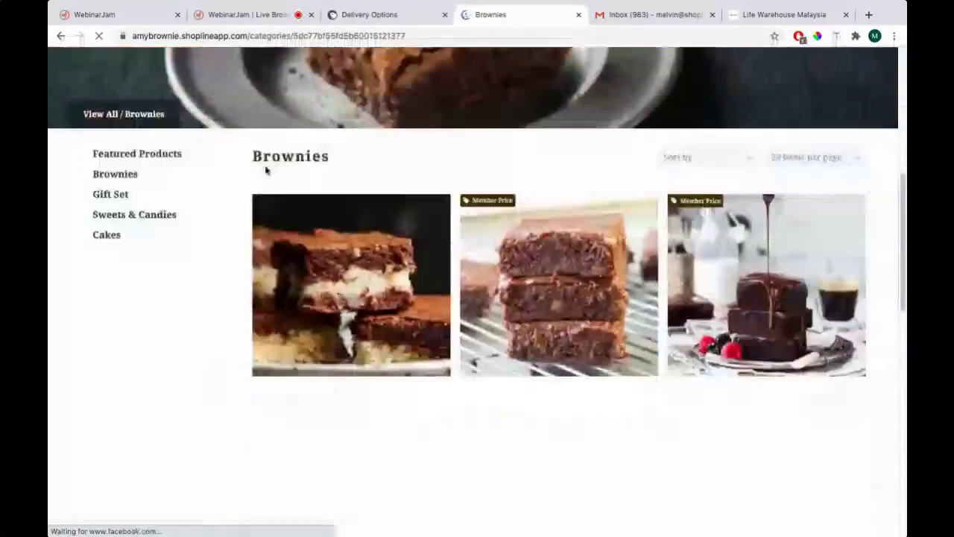
{"action": "left_click", "coordinate": [323, 263]}
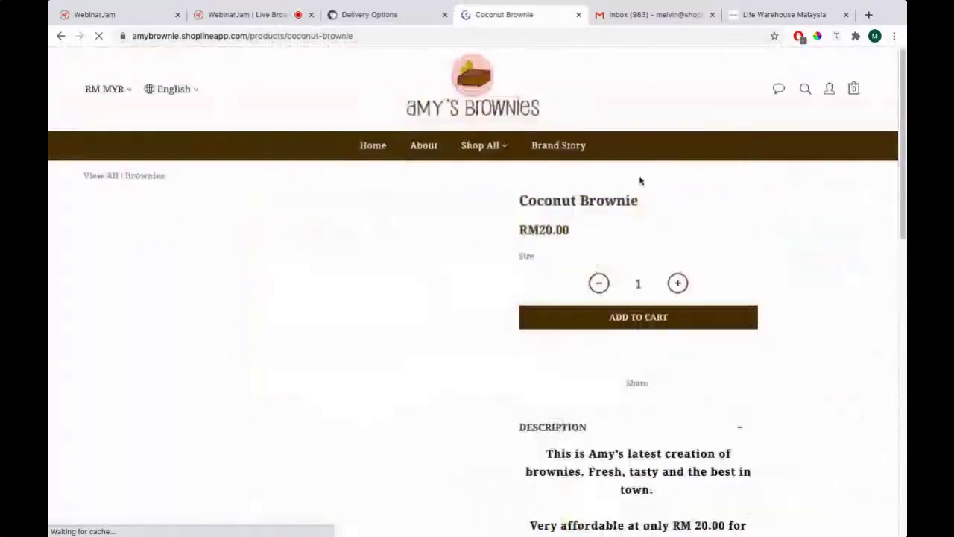
{"action": "triple_click", "coordinate": [678, 283]}
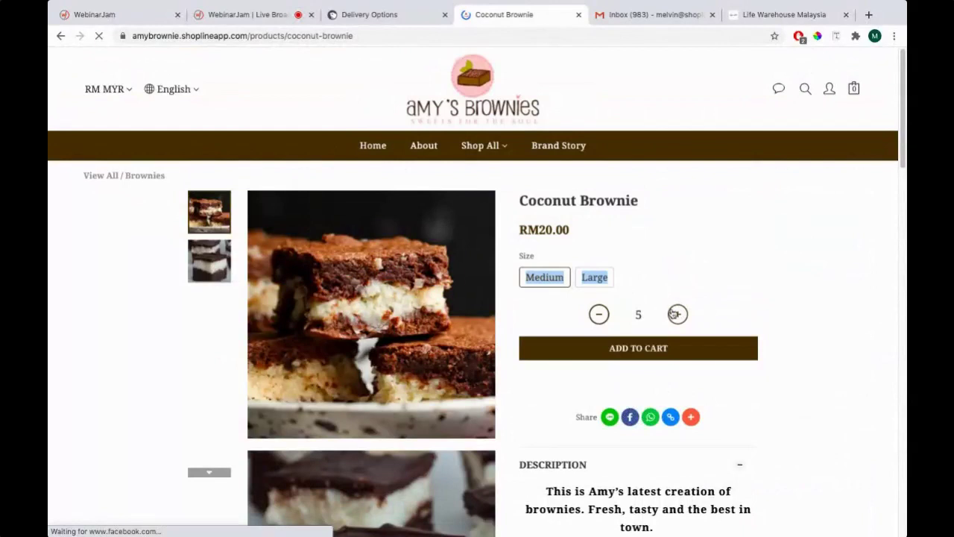
{"action": "left_click", "coordinate": [546, 278]}
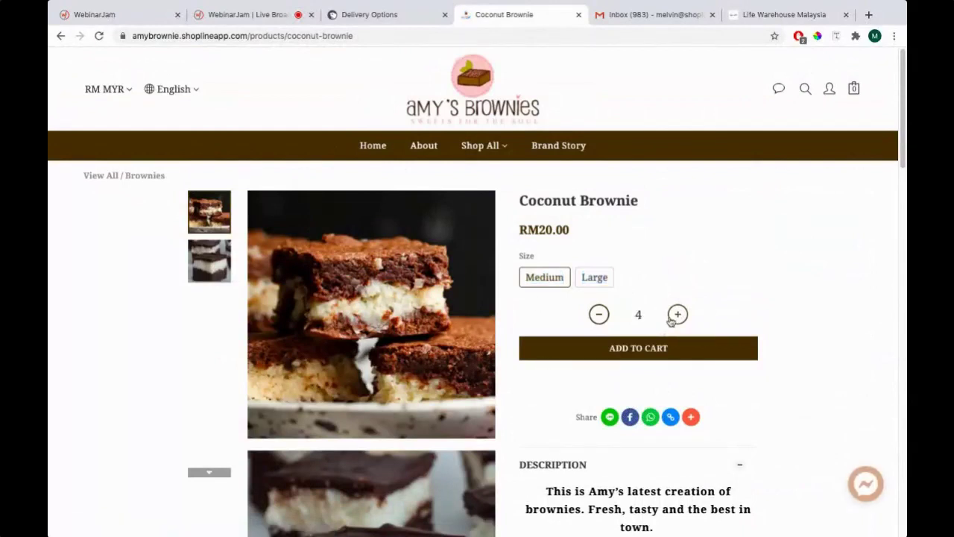
{"action": "left_click", "coordinate": [601, 339]}
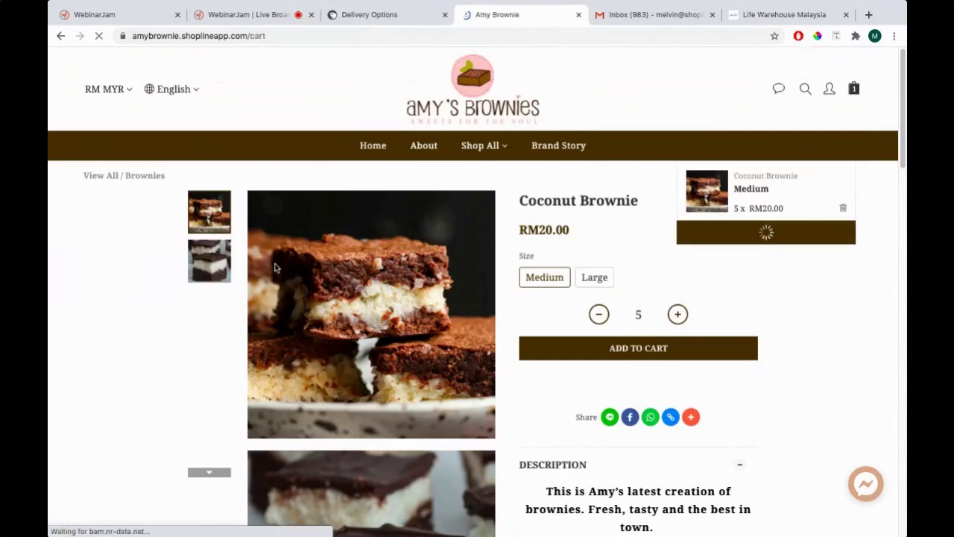
Choose Postlaju - West Malaysia delivery and Bank Transfer (Maybank) payment, then proceed to the RM108.00 checkout
{"action": "scroll", "coordinate": [438, 281], "scroll_direction": "down", "scroll_amount": 3}
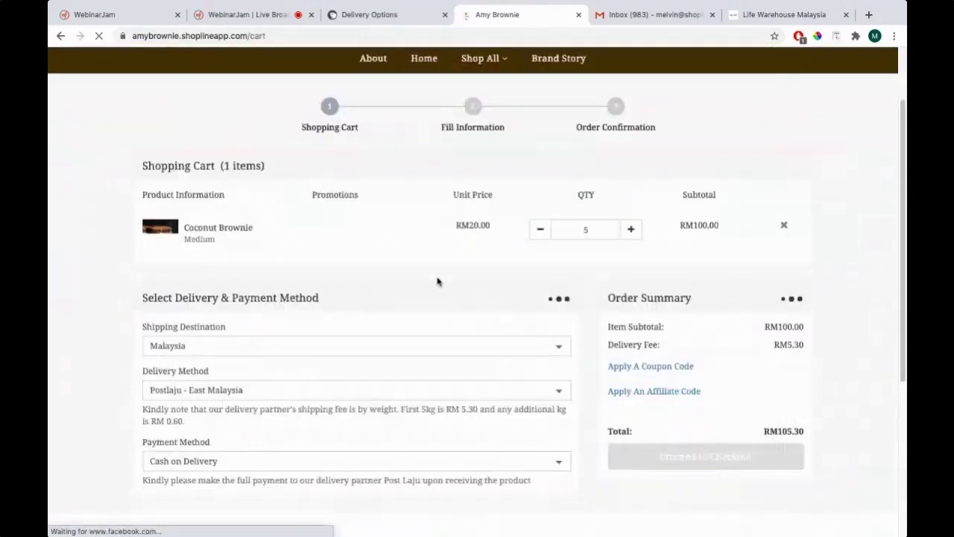
{"action": "left_click", "coordinate": [214, 353]}
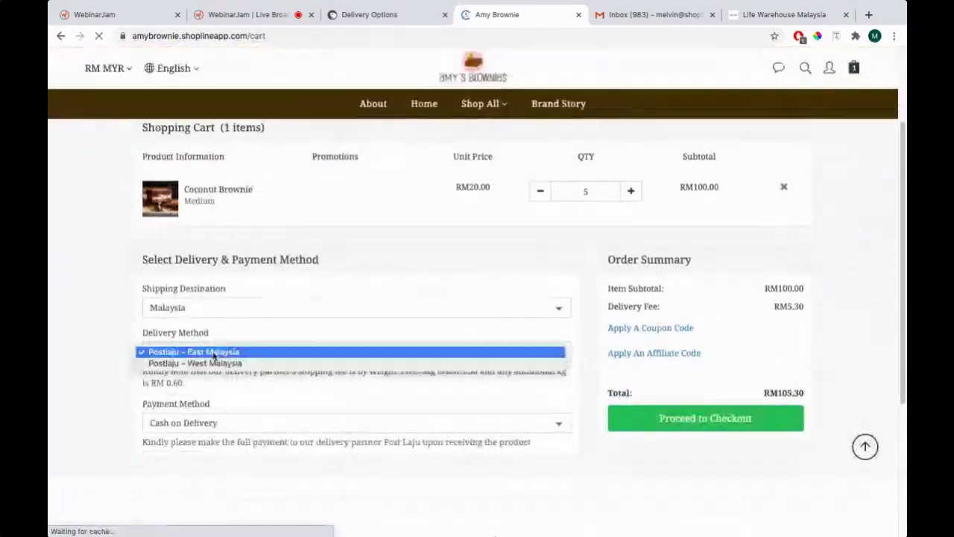
{"action": "left_click", "coordinate": [171, 364]}
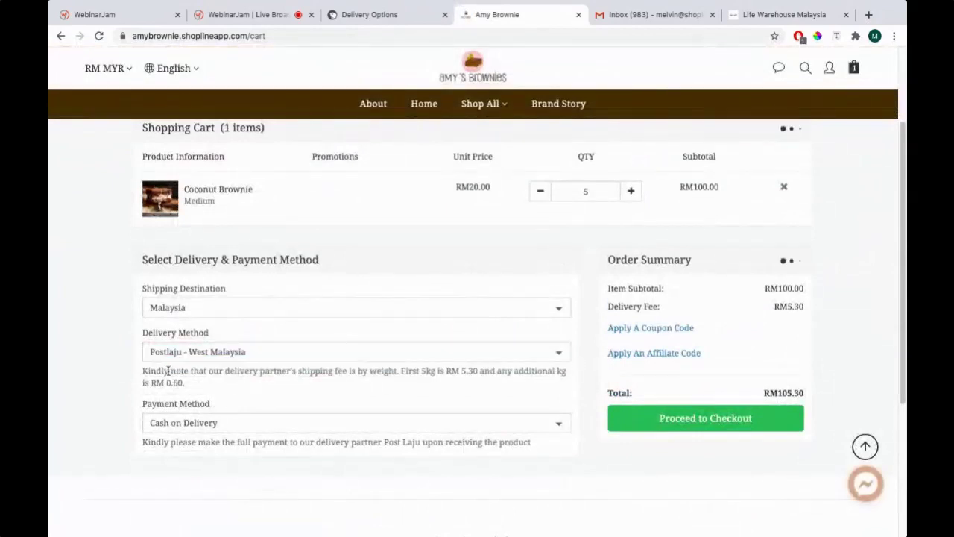
{"action": "left_click", "coordinate": [213, 423]}
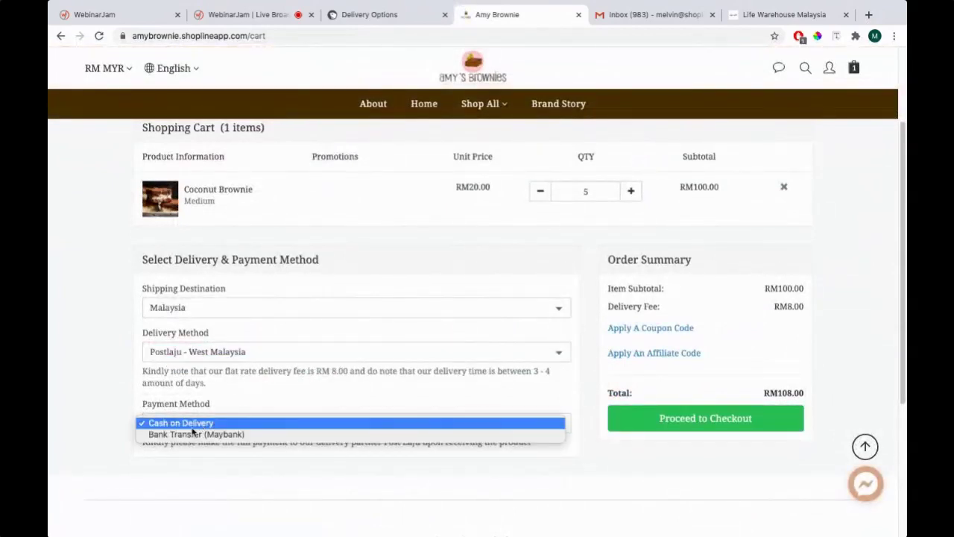
{"action": "left_click", "coordinate": [169, 437]}
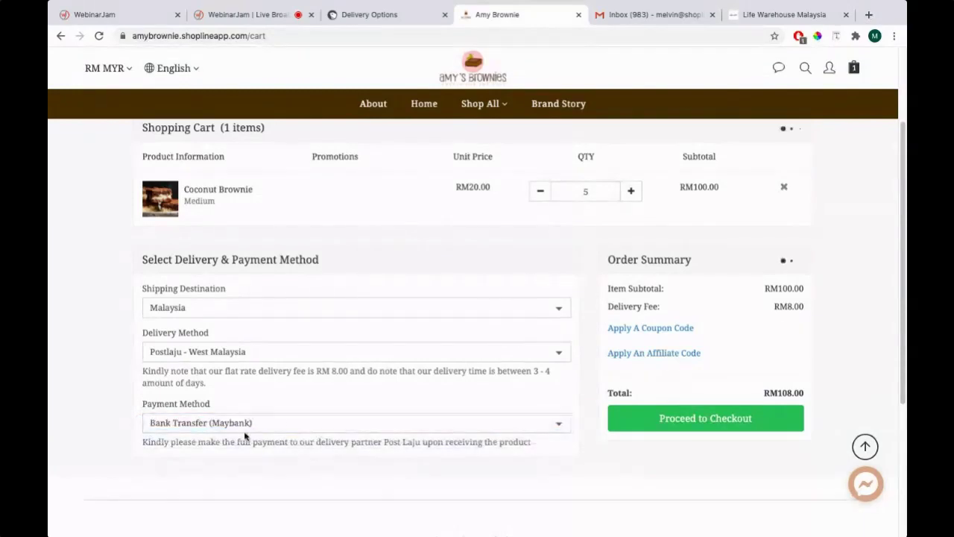
{"action": "scroll", "coordinate": [284, 445], "scroll_direction": "down", "scroll_amount": 1}
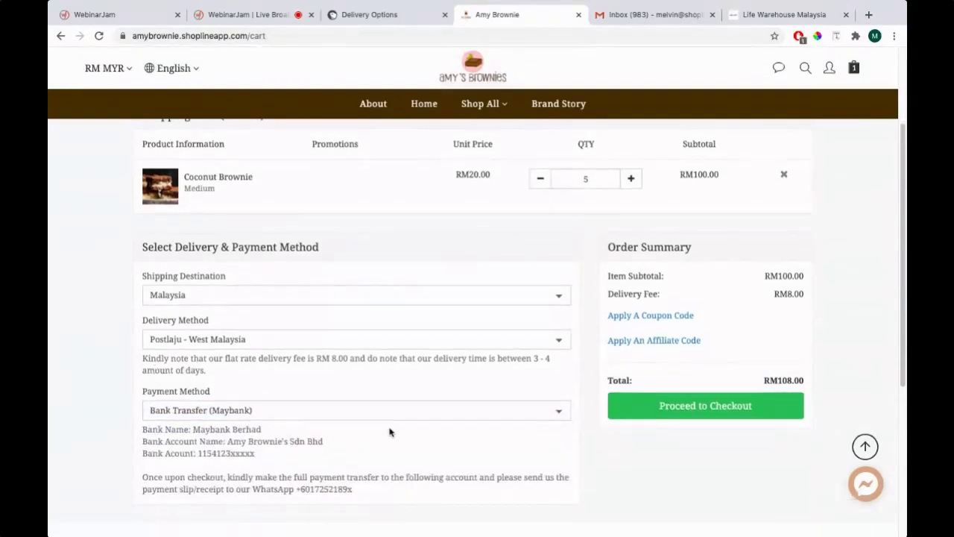
{"action": "left_click", "coordinate": [691, 410]}
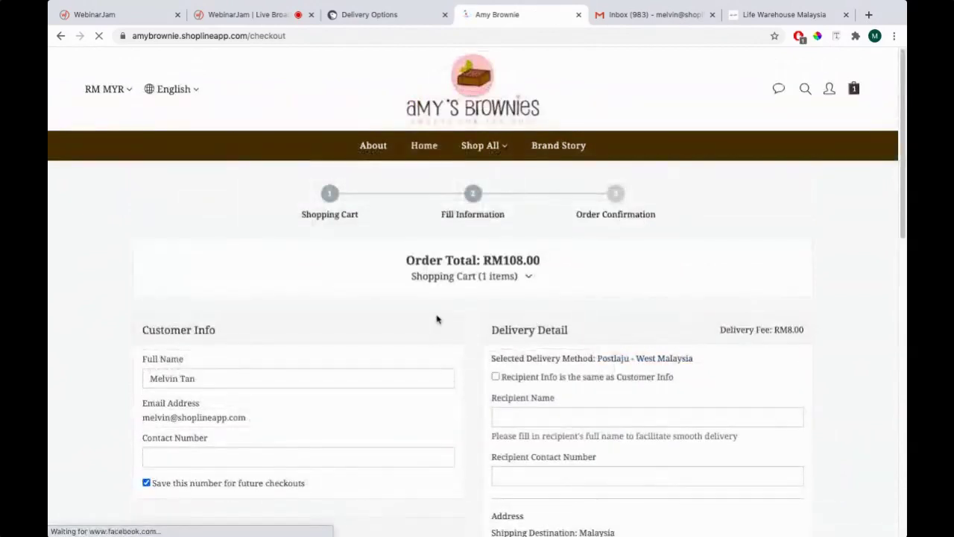
Enter the customer's contact number and use the customer info as recipient details
{"action": "scroll", "coordinate": [435, 317], "scroll_direction": "down", "scroll_amount": 2}
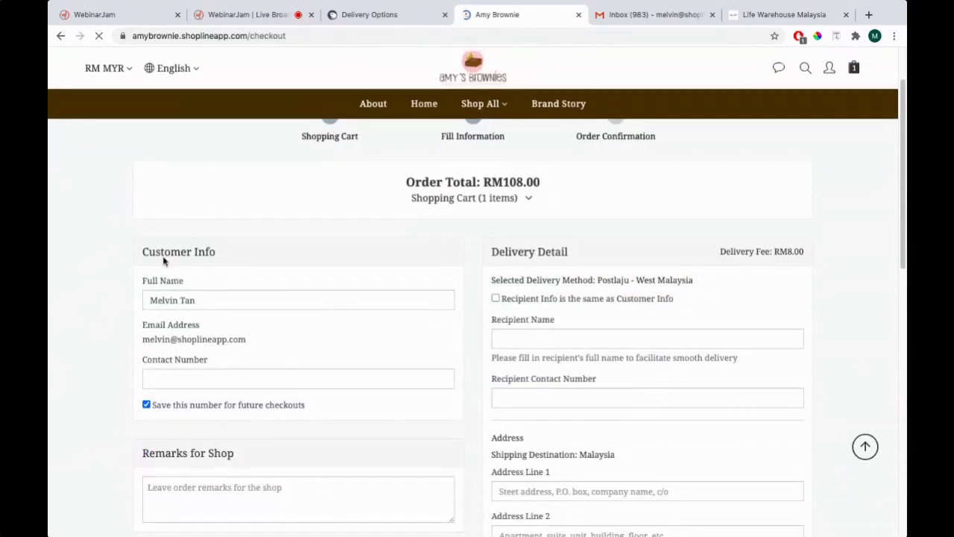
{"action": "scroll", "coordinate": [392, 304], "scroll_direction": "down", "scroll_amount": 1}
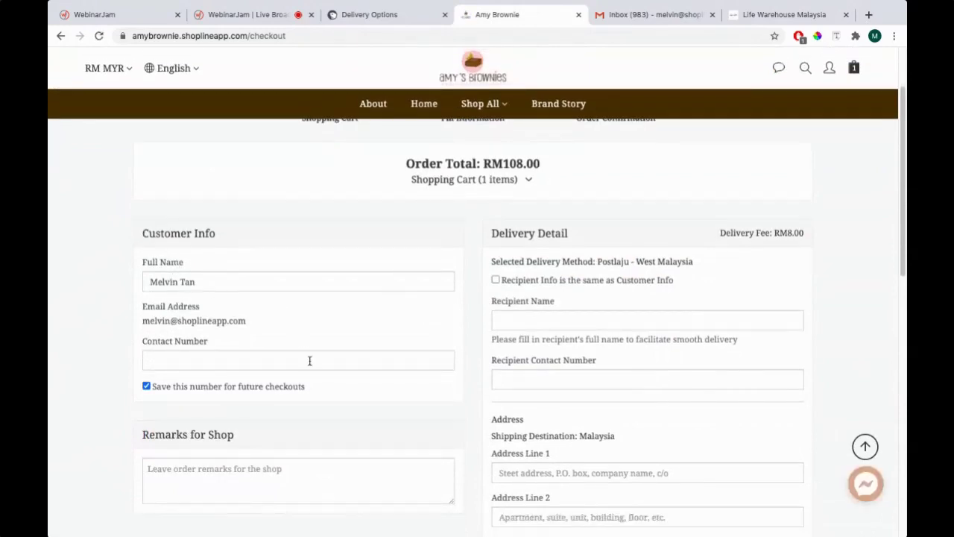
{"action": "left_click", "coordinate": [243, 357]}
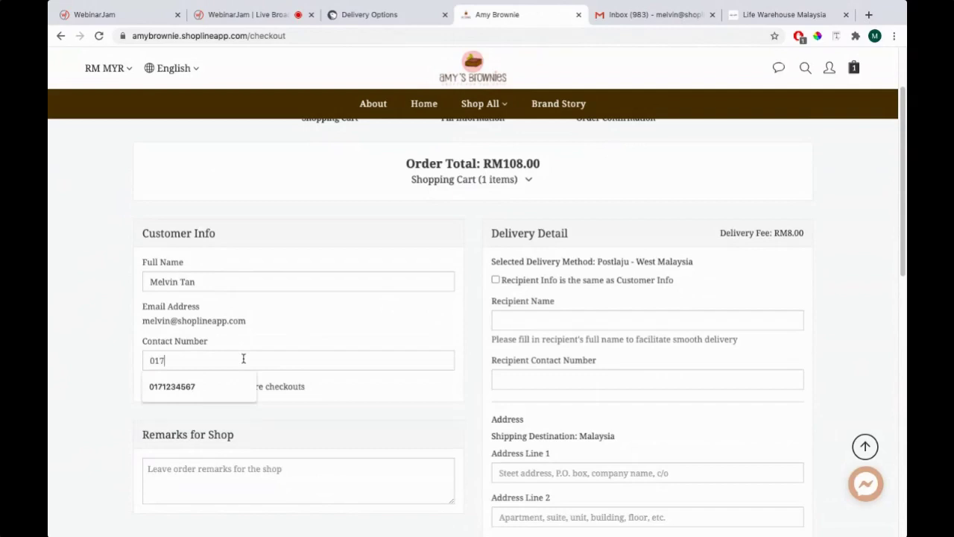
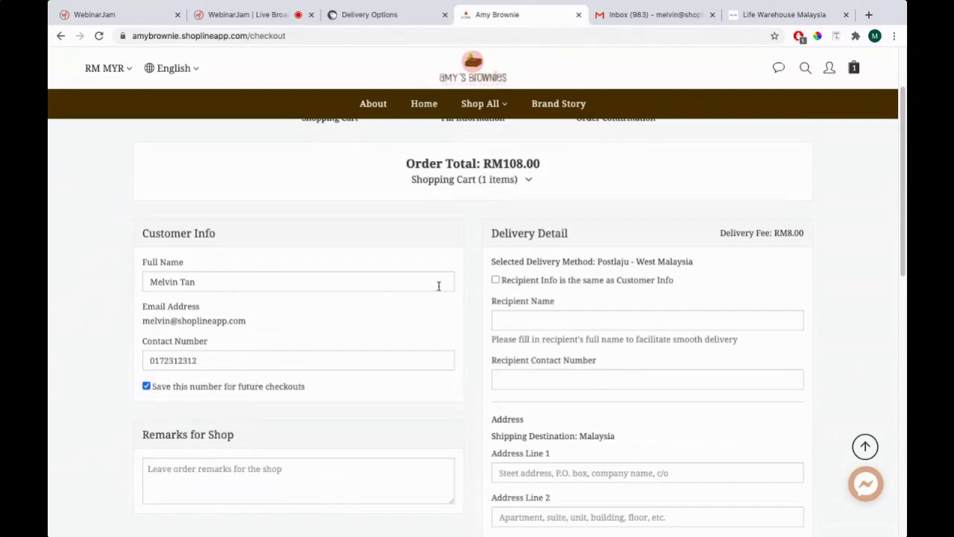
{"action": "left_click", "coordinate": [495, 280]}
Fill the delivery address from a saved suggestion and match recipient info to the customer info
{"action": "scroll", "coordinate": [426, 293], "scroll_direction": "down", "scroll_amount": 2}
{"action": "left_click", "coordinate": [516, 335]}
{"action": "type", "text": "A"}
{"action": "left_click", "coordinate": [512, 360]}
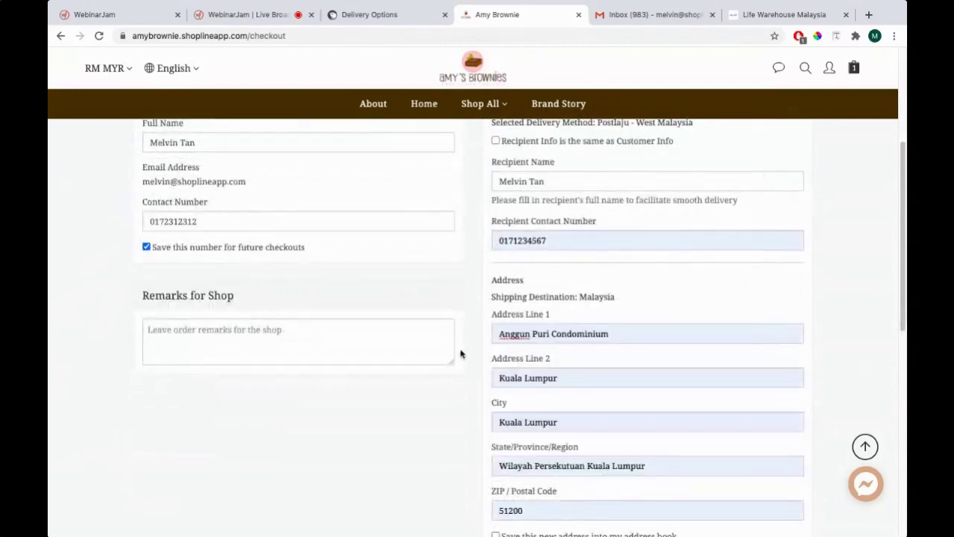
{"action": "left_click", "coordinate": [495, 134]}
Accept the shop's terms and privacy policy and place the order
{"action": "scroll", "coordinate": [439, 290], "scroll_direction": "down", "scroll_amount": 2}
{"action": "scroll", "coordinate": [512, 252], "scroll_direction": "down", "scroll_amount": 5}
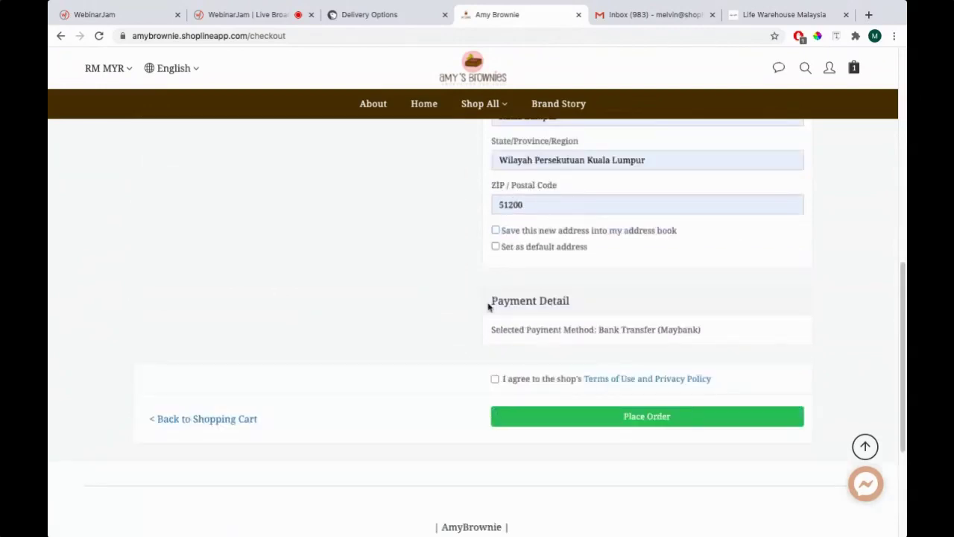
{"action": "scroll", "coordinate": [485, 298], "scroll_direction": "up", "scroll_amount": 3}
{"action": "scroll", "coordinate": [559, 383], "scroll_direction": "down", "scroll_amount": 1}
{"action": "left_click", "coordinate": [521, 455]}
{"action": "scroll", "coordinate": [509, 498], "scroll_direction": "down", "scroll_amount": 2}
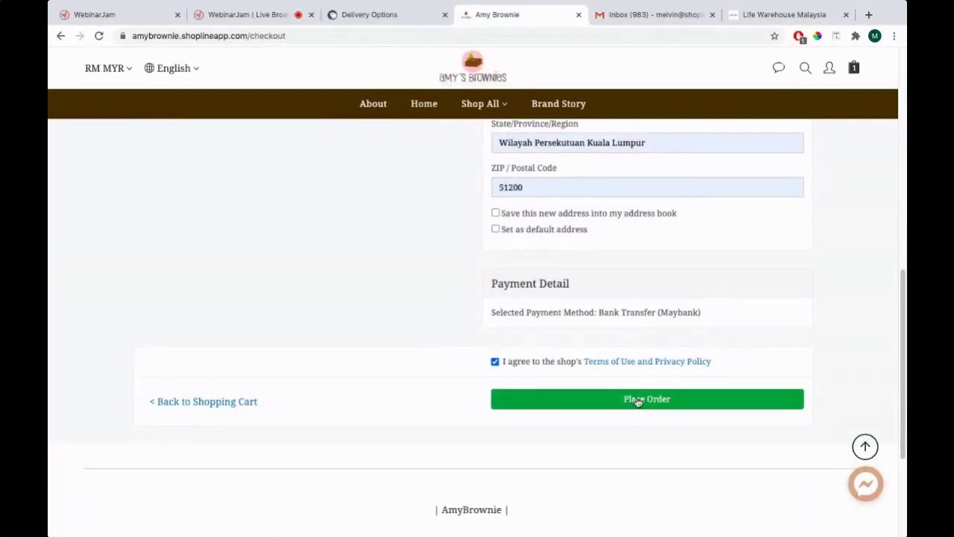
{"action": "left_click", "coordinate": [638, 400]}
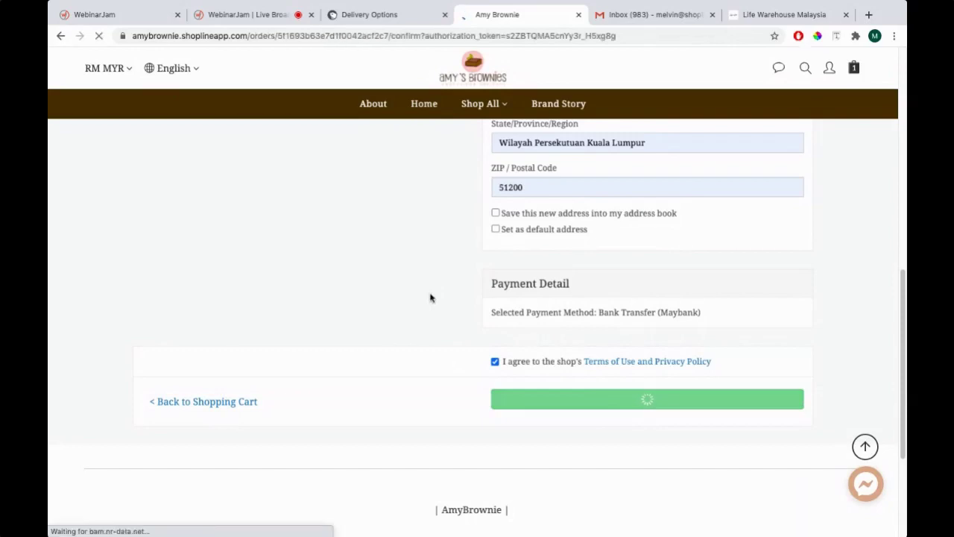
Review the Thank you page's order, delivery and payment details for the RM108.00 pending order
{"action": "scroll", "coordinate": [431, 298], "scroll_direction": "down", "scroll_amount": 3}
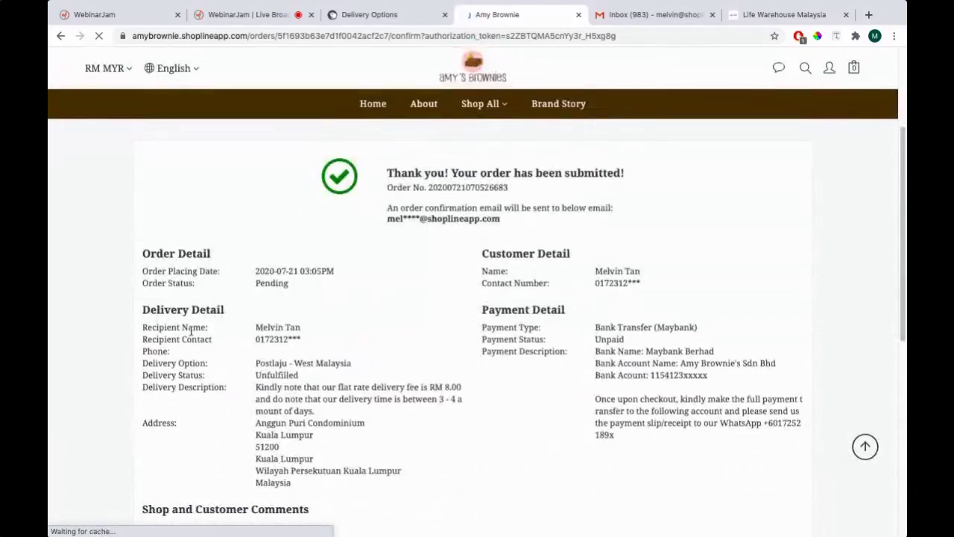
{"action": "scroll", "coordinate": [482, 317], "scroll_direction": "down", "scroll_amount": 3}
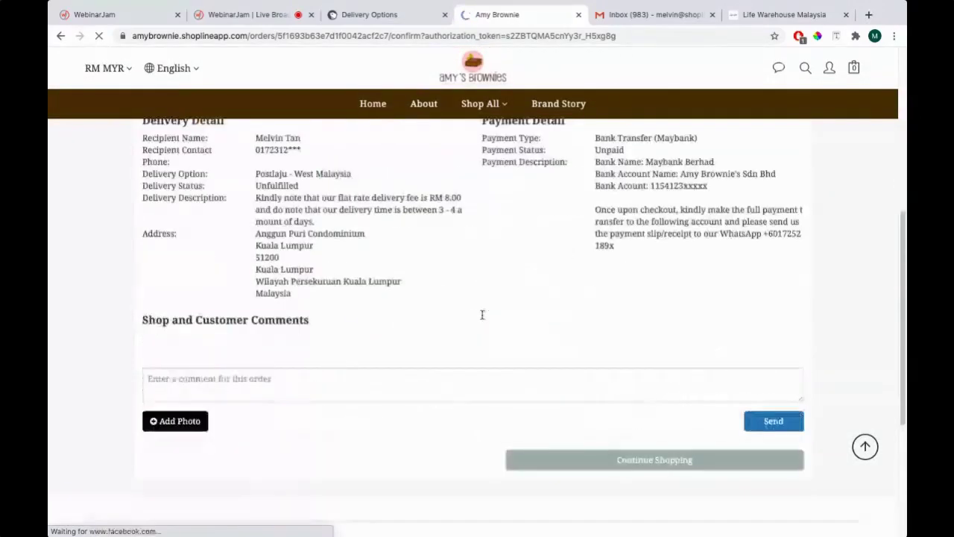
{"action": "scroll", "coordinate": [482, 317], "scroll_direction": "up", "scroll_amount": 2}
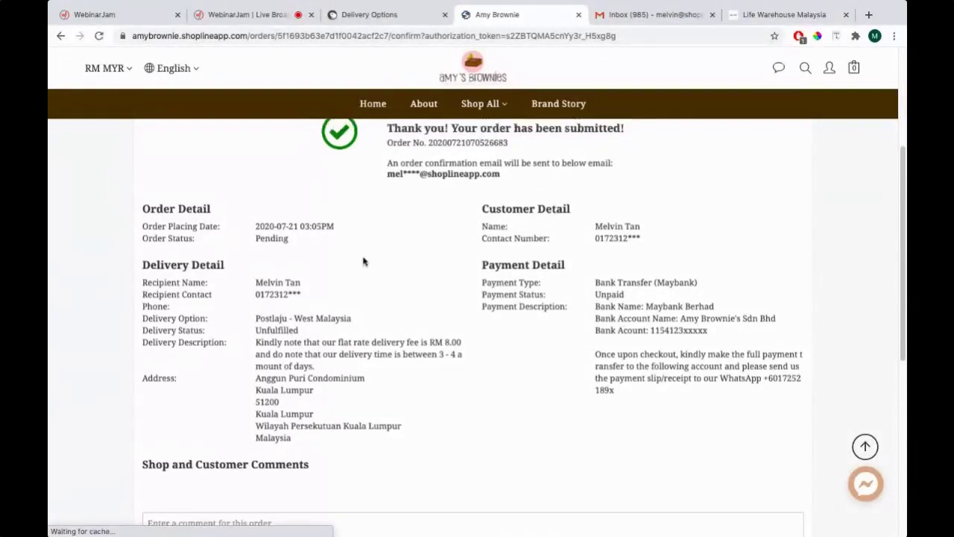
{"action": "scroll", "coordinate": [364, 261], "scroll_direction": "up", "scroll_amount": 1}
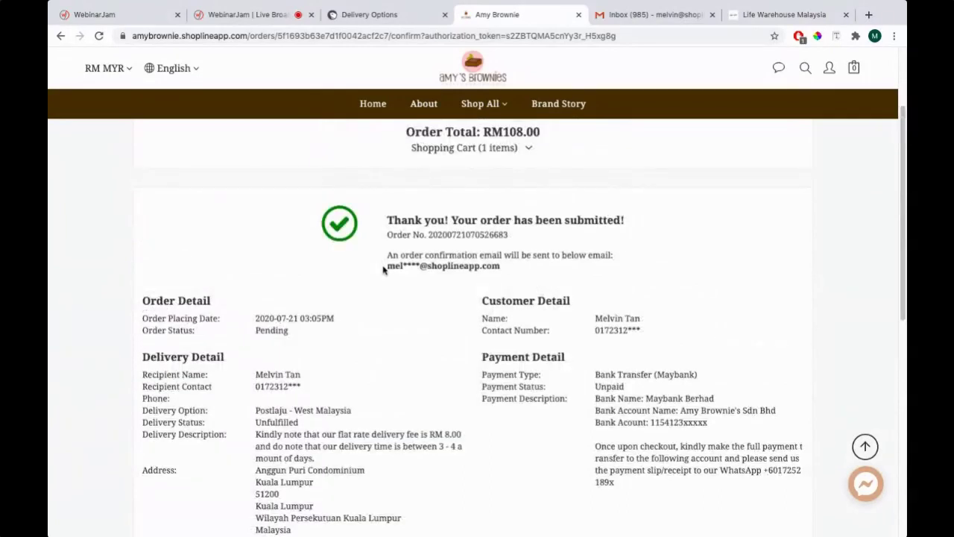
{"action": "left_click", "coordinate": [631, 15]}
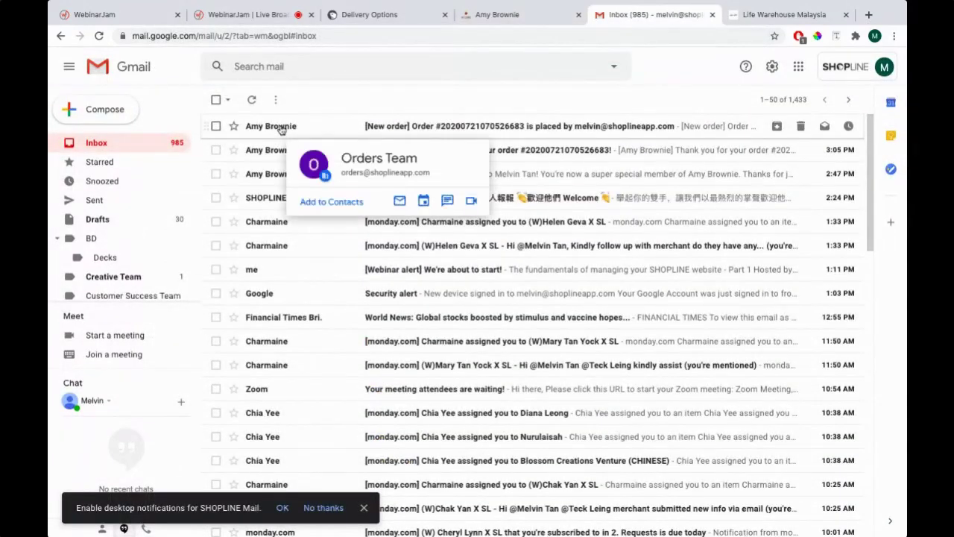
Open the [New order] email and highlight its order date and order number
{"action": "left_click", "coordinate": [281, 126]}
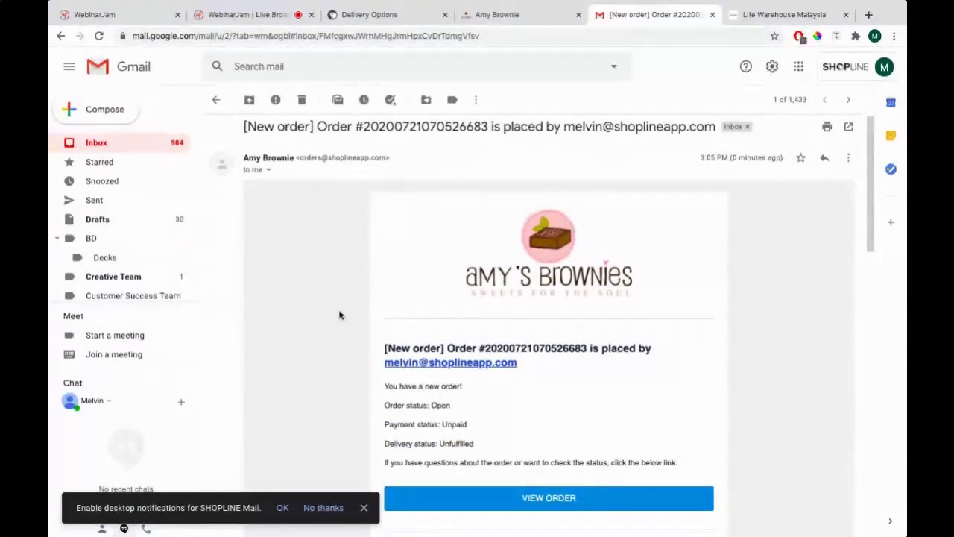
{"action": "scroll", "coordinate": [362, 311], "scroll_direction": "down", "scroll_amount": 1}
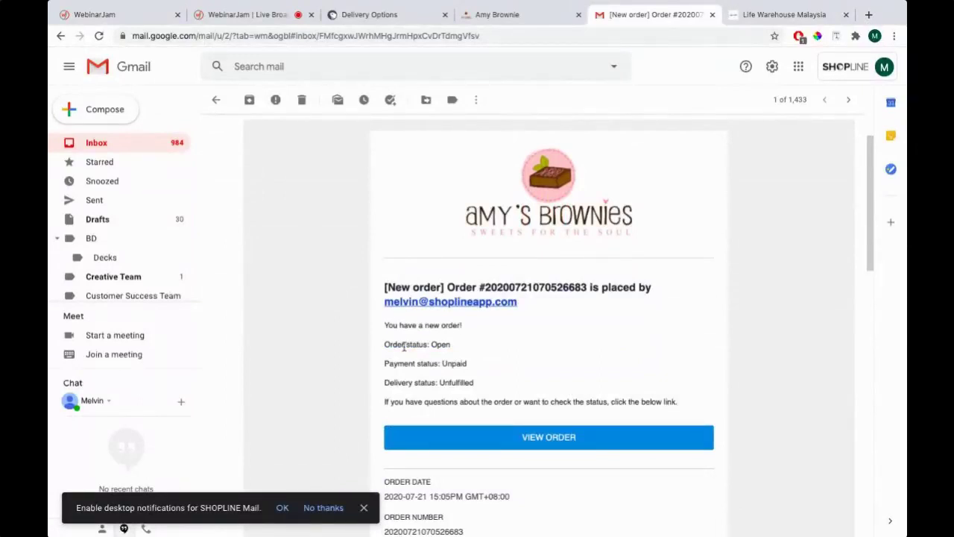
{"action": "scroll", "coordinate": [439, 371], "scroll_direction": "down", "scroll_amount": 5}
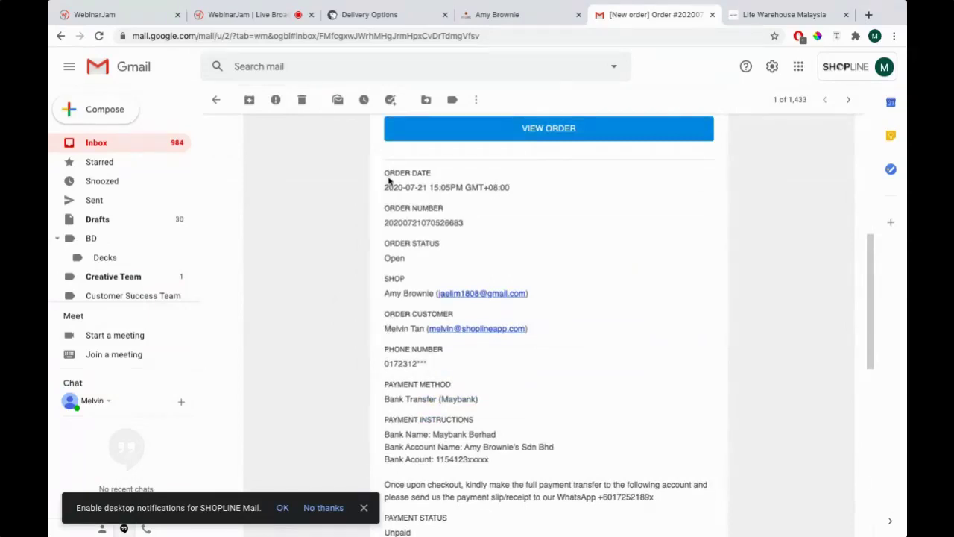
{"action": "left_click_drag", "start_coordinate": [383, 170], "coordinate": [434, 174]}
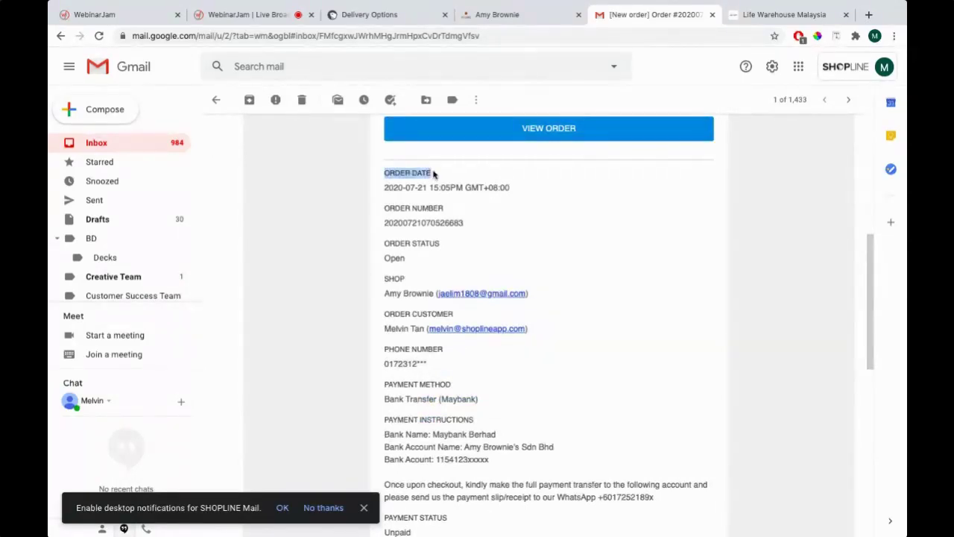
{"action": "left_click_drag", "start_coordinate": [384, 222], "coordinate": [454, 232]}
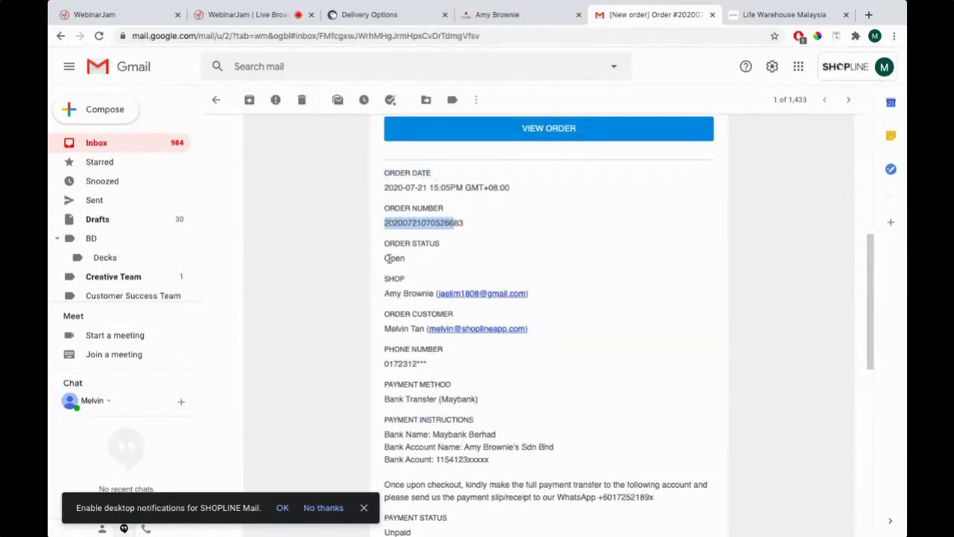
{"action": "scroll", "coordinate": [388, 258], "scroll_direction": "down", "scroll_amount": 1}
{"action": "left_click", "coordinate": [389, 303]}
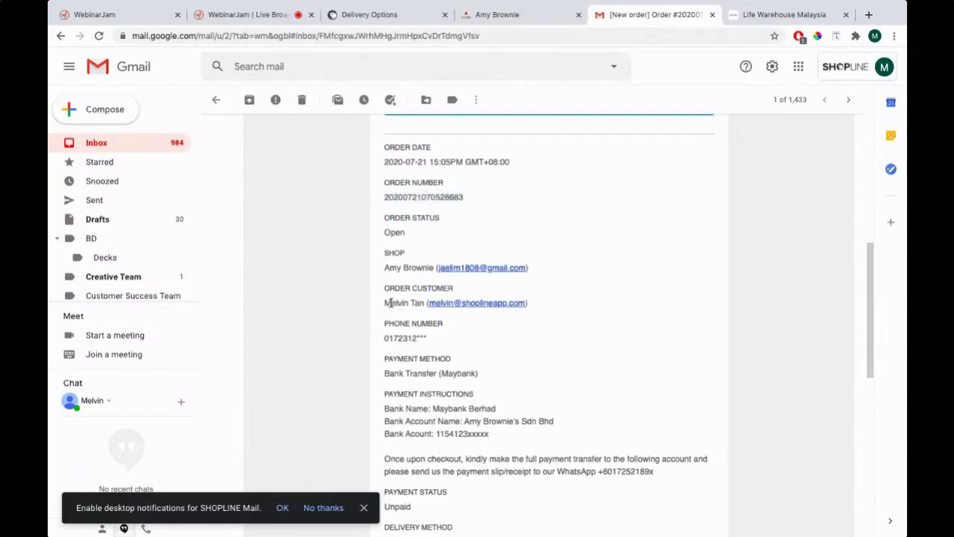
Highlight the delivery address and scroll through the remaining order details in the email
{"action": "scroll", "coordinate": [373, 313], "scroll_direction": "down", "scroll_amount": 1}
{"action": "scroll", "coordinate": [392, 296], "scroll_direction": "down", "scroll_amount": 1}
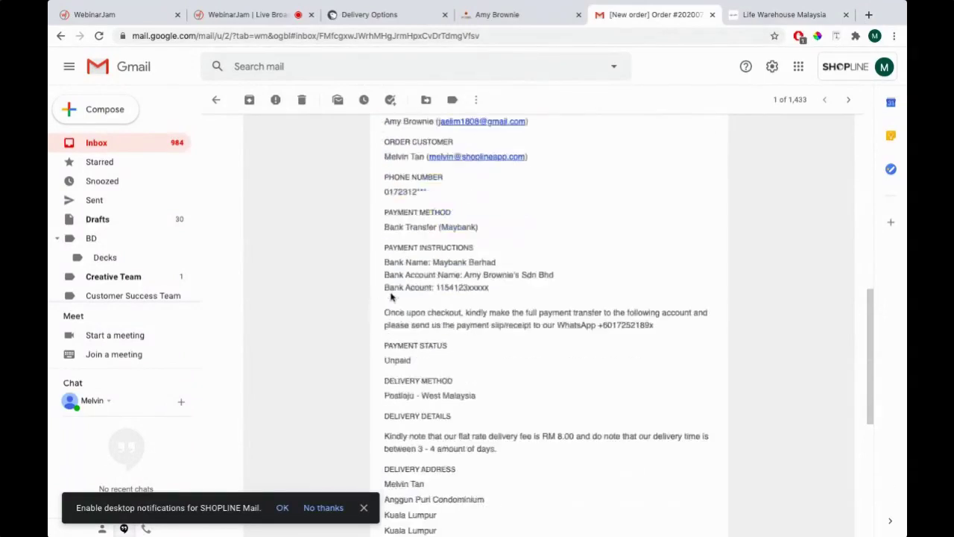
{"action": "scroll", "coordinate": [414, 360], "scroll_direction": "down", "scroll_amount": 3}
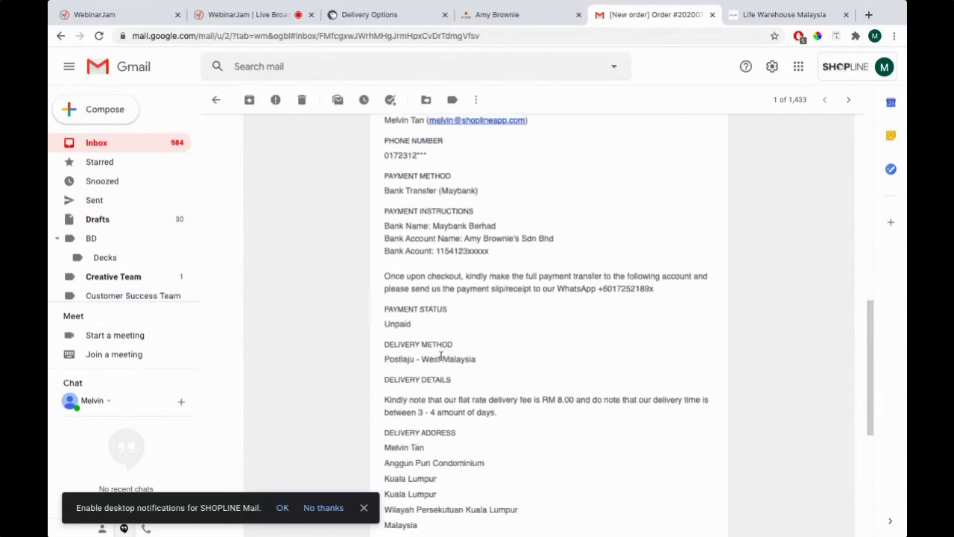
{"action": "left_click_drag", "start_coordinate": [383, 322], "coordinate": [454, 406]}
{"action": "scroll", "coordinate": [454, 407], "scroll_direction": "down", "scroll_amount": 2}
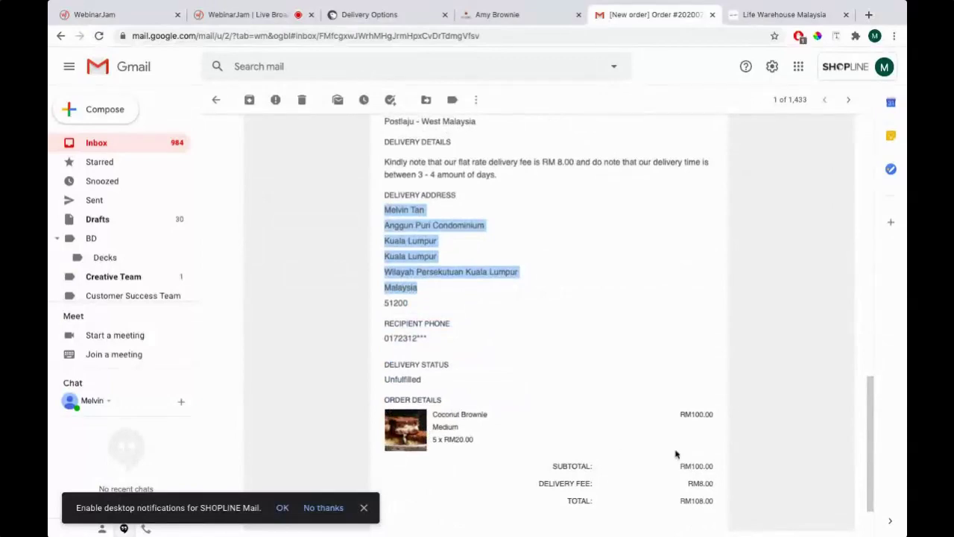
{"action": "scroll", "coordinate": [682, 443], "scroll_direction": "down", "scroll_amount": 1}
{"action": "scroll", "coordinate": [605, 432], "scroll_direction": "up", "scroll_amount": 10}
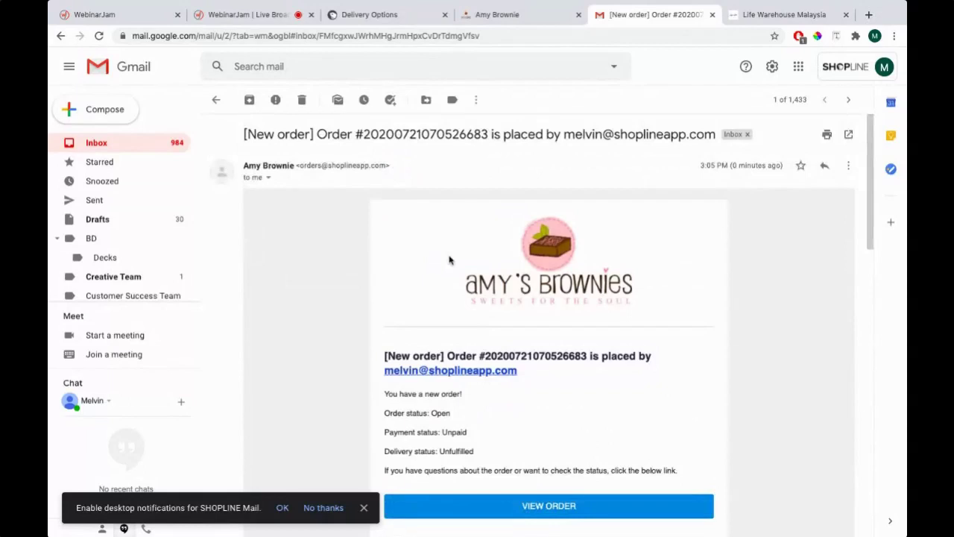
{"action": "scroll", "coordinate": [444, 292], "scroll_direction": "down", "scroll_amount": 10}
{"action": "scroll", "coordinate": [528, 303], "scroll_direction": "up", "scroll_amount": 7}
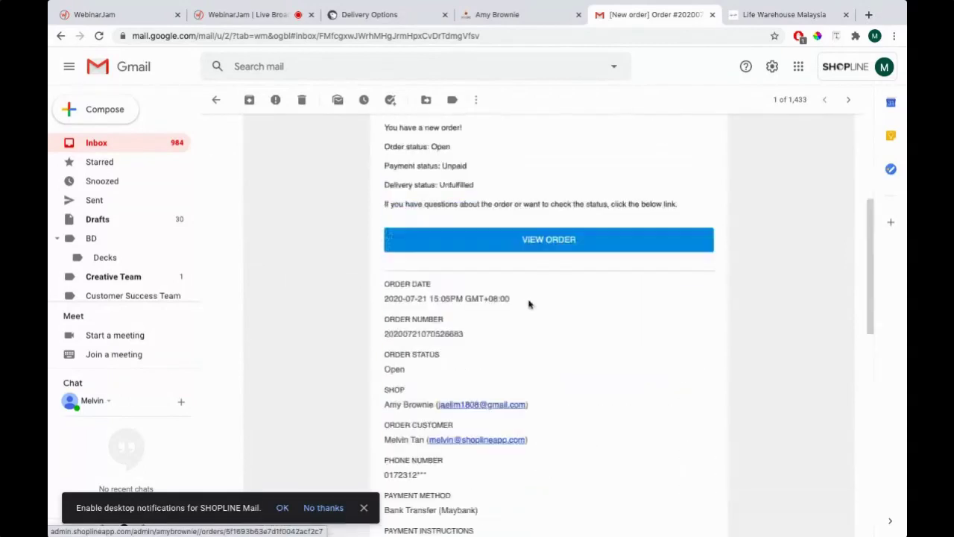
{"action": "scroll", "coordinate": [528, 304], "scroll_direction": "up", "scroll_amount": 5}
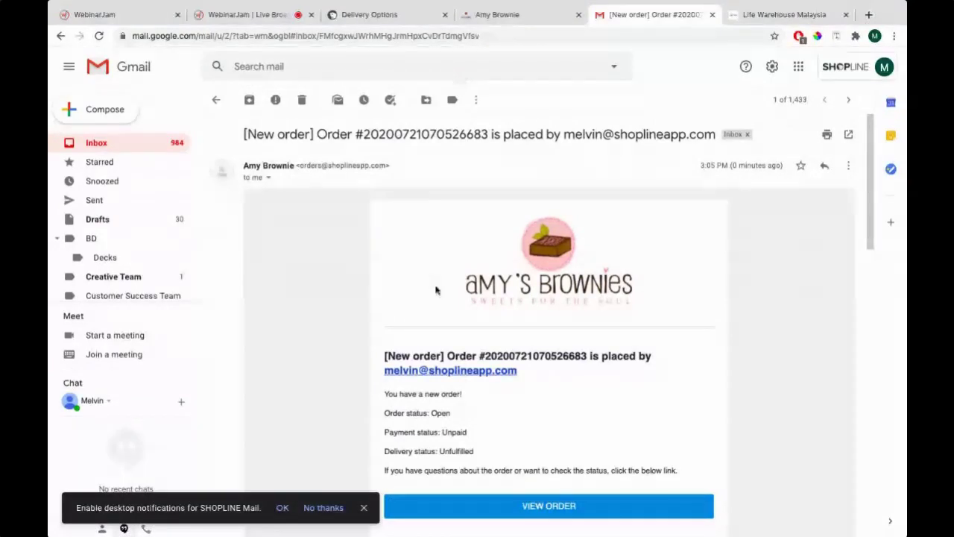
{"action": "scroll", "coordinate": [437, 289], "scroll_direction": "down", "scroll_amount": 12}
{"action": "scroll", "coordinate": [436, 290], "scroll_direction": "up", "scroll_amount": 5}
{"action": "scroll", "coordinate": [436, 291], "scroll_direction": "up", "scroll_amount": 7}
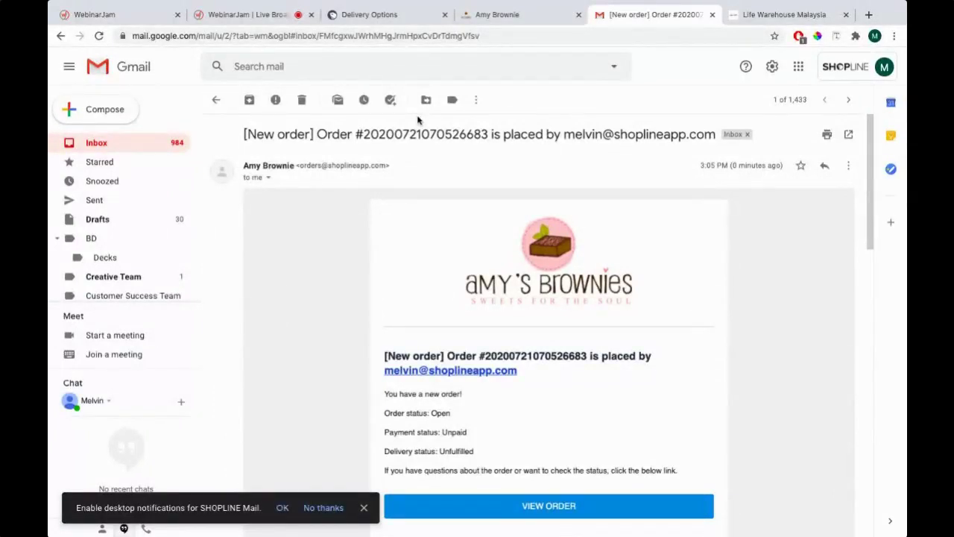
{"action": "scroll", "coordinate": [491, 341], "scroll_direction": "down", "scroll_amount": 3}
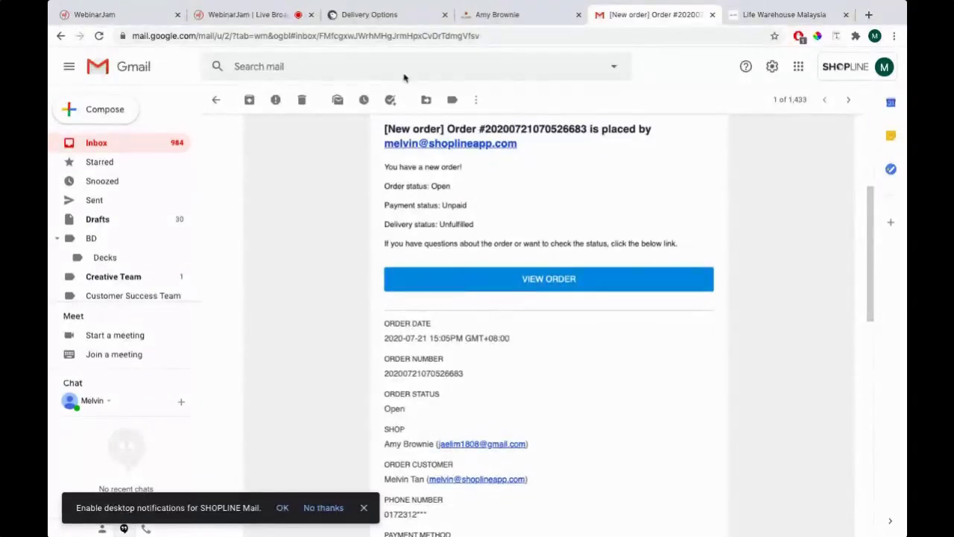
{"action": "left_click", "coordinate": [386, 15]}
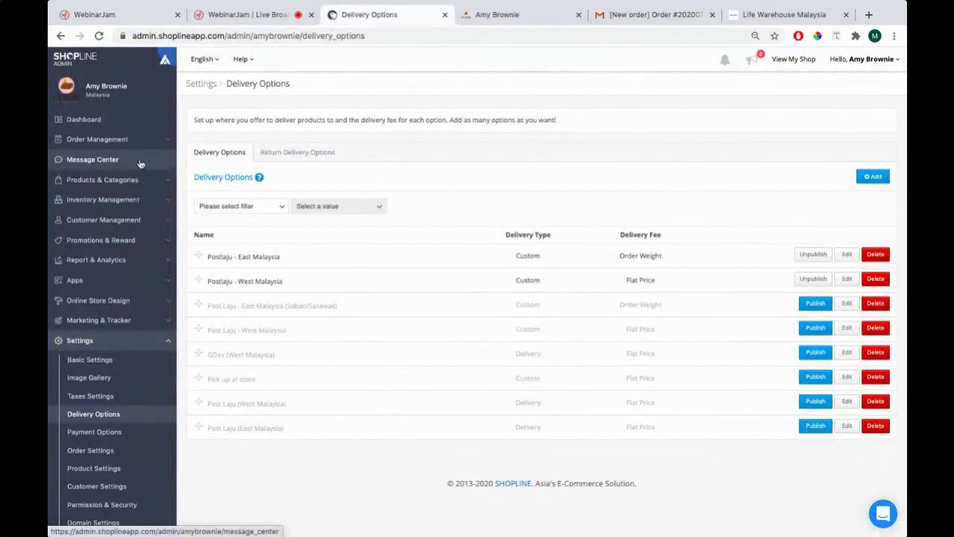
Collapse Settings and open Order Management > Orders in SHOPLINE Admin
{"action": "left_click", "coordinate": [81, 341]}
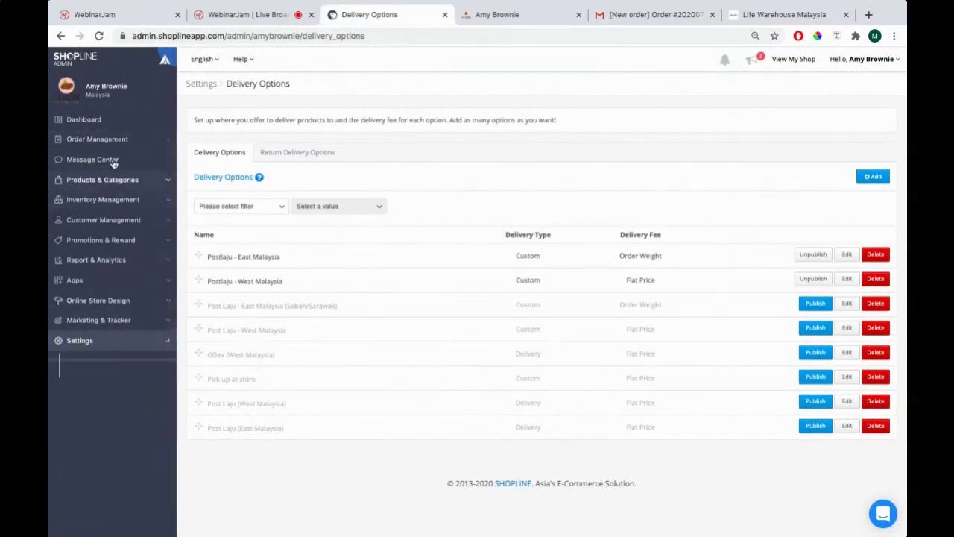
{"action": "left_click", "coordinate": [161, 141]}
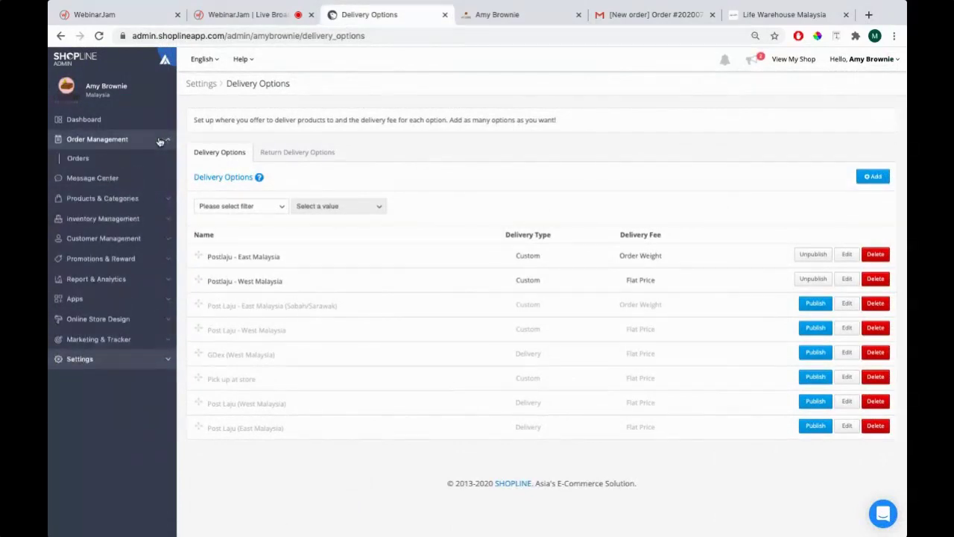
{"action": "left_click", "coordinate": [79, 159]}
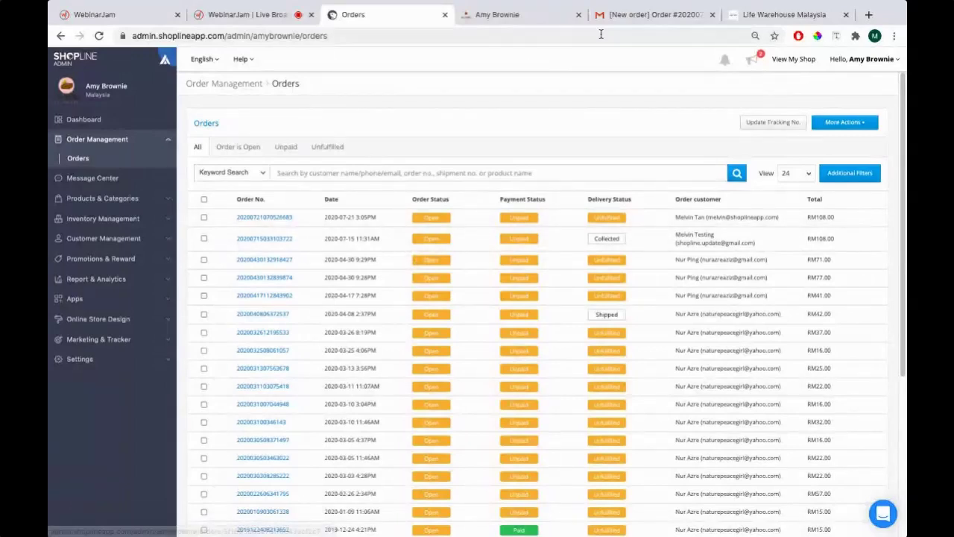
Check the order number in the notification email, then open the newest RM108.00 order
{"action": "key", "text": "ctrl+5"}
{"action": "scroll", "coordinate": [469, 289], "scroll_direction": "down", "scroll_amount": 1}
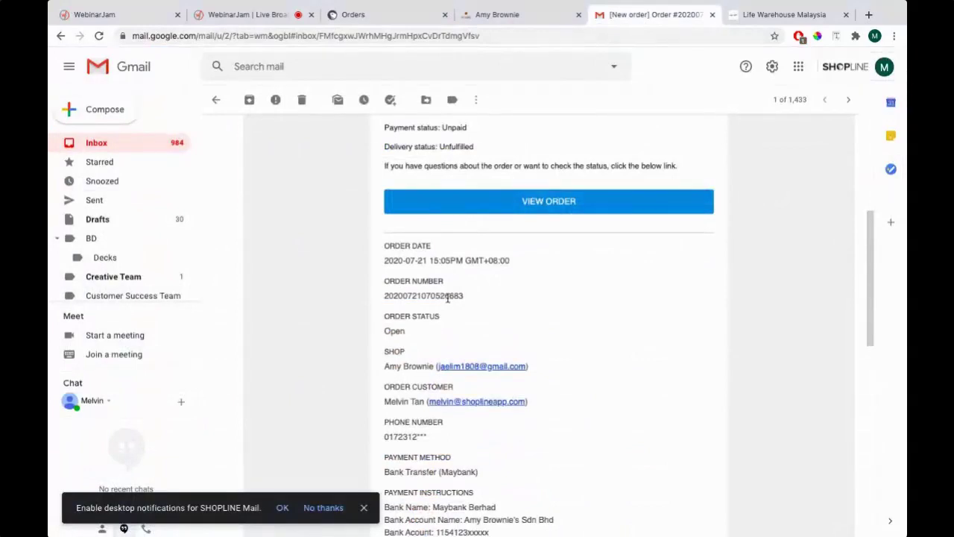
{"action": "left_click_drag", "start_coordinate": [445, 296], "coordinate": [459, 298]}
{"action": "left_click", "coordinate": [397, 15]}
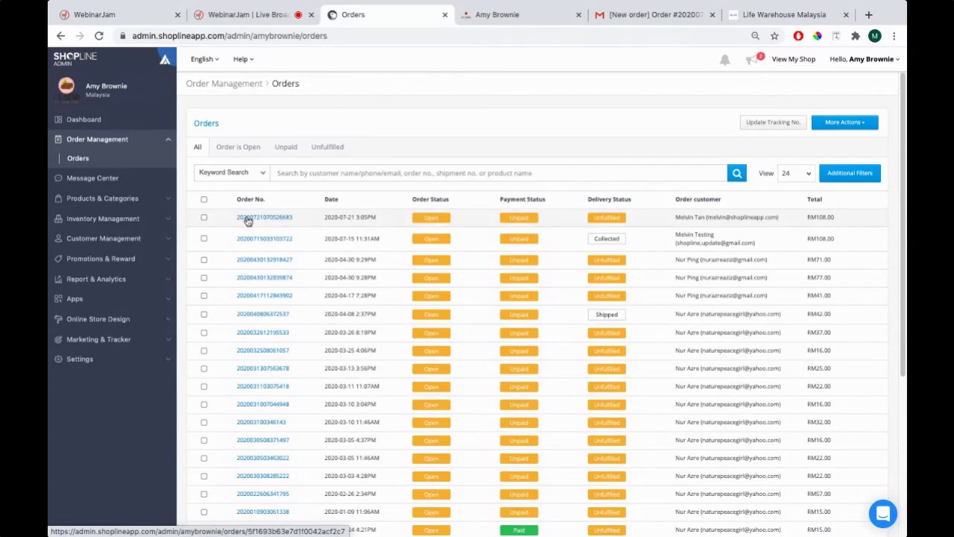
{"action": "left_click", "coordinate": [249, 221]}
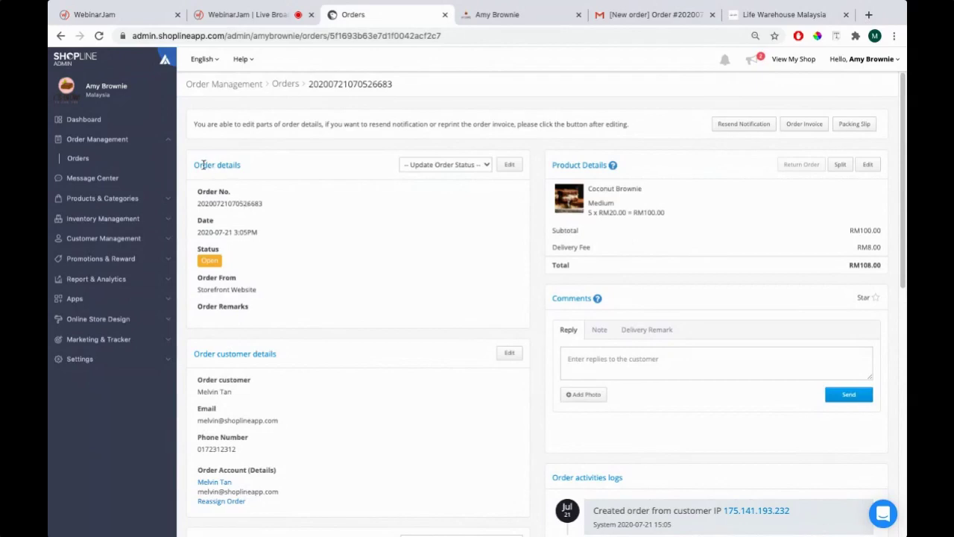
{"action": "left_click_drag", "start_coordinate": [194, 167], "coordinate": [241, 168]}
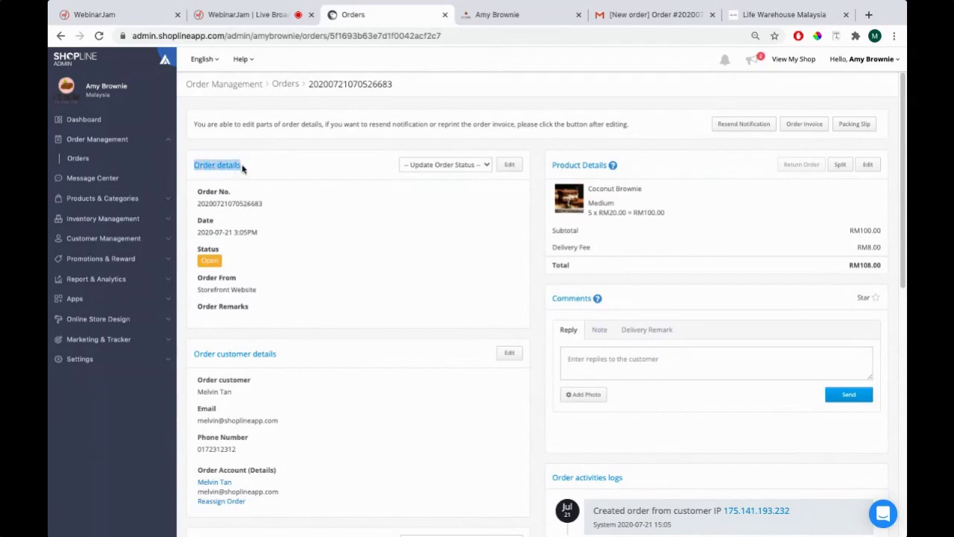
{"action": "left_click_drag", "start_coordinate": [198, 204], "coordinate": [275, 205]}
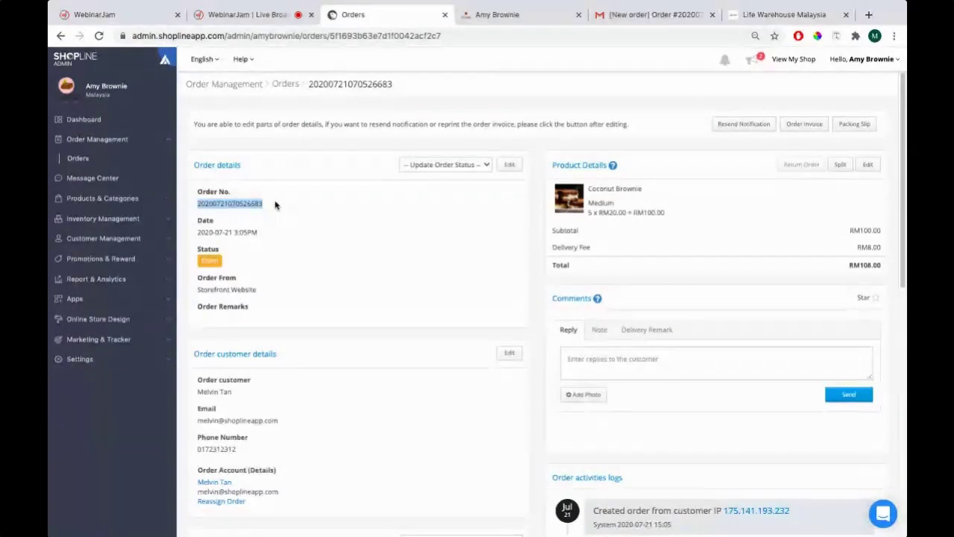
{"action": "left_click_drag", "start_coordinate": [553, 167], "coordinate": [827, 238]}
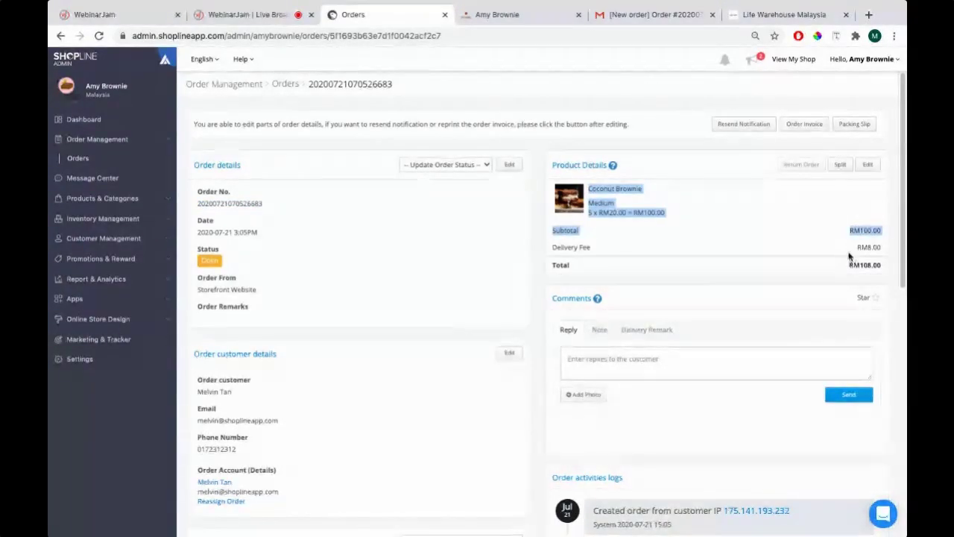
{"action": "scroll", "coordinate": [469, 223], "scroll_direction": "down", "scroll_amount": 2}
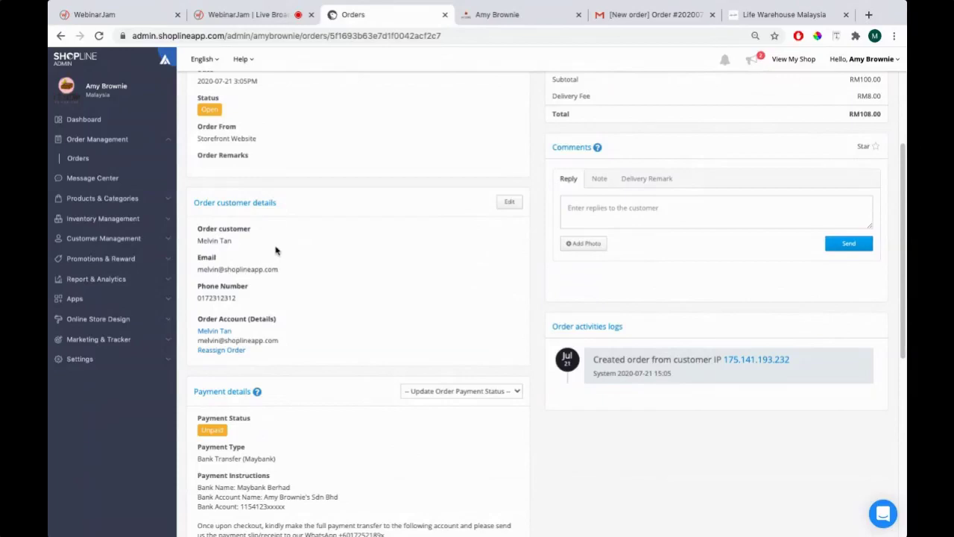
{"action": "scroll", "coordinate": [276, 249], "scroll_direction": "down", "scroll_amount": 2}
{"action": "left_click_drag", "start_coordinate": [192, 240], "coordinate": [255, 243]}
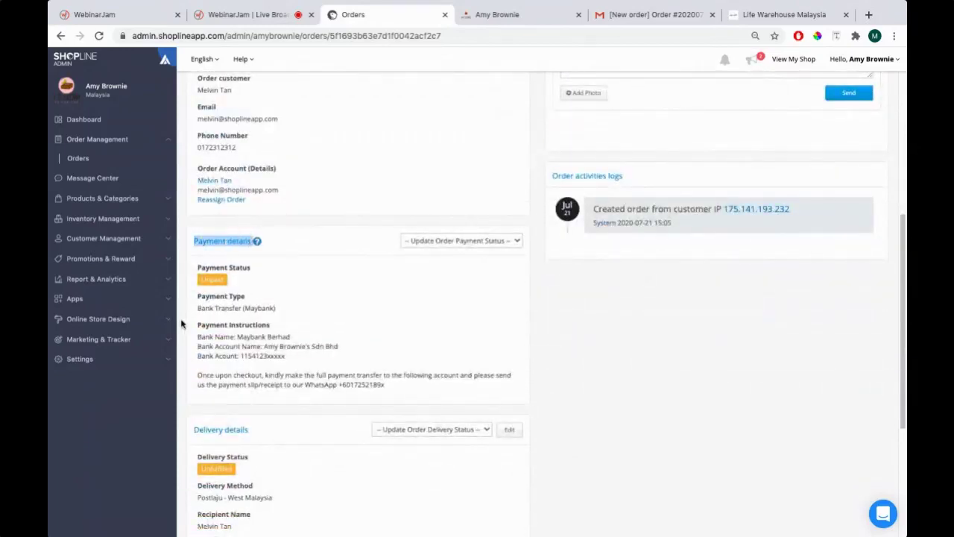
{"action": "left_click_drag", "start_coordinate": [198, 308], "coordinate": [276, 310]}
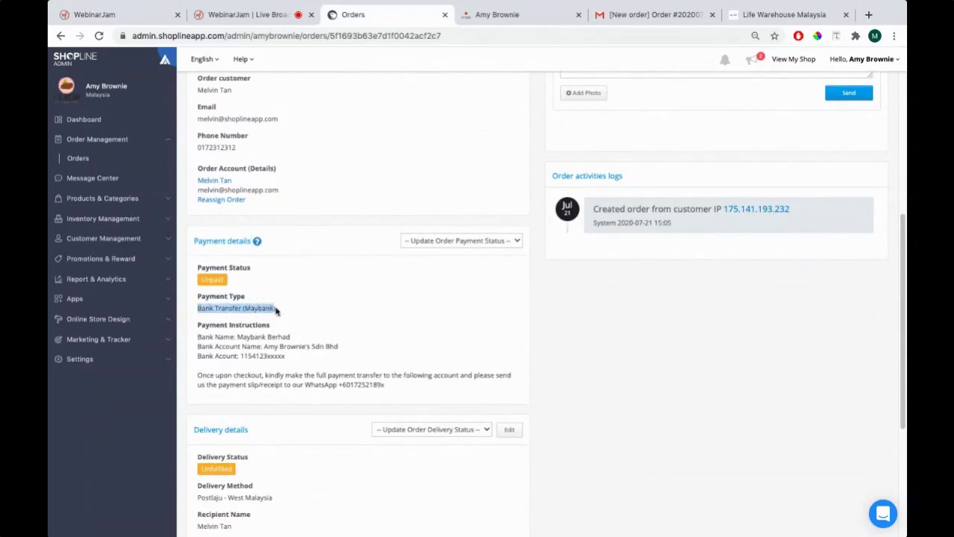
{"action": "left_click_drag", "start_coordinate": [198, 336], "coordinate": [311, 357]}
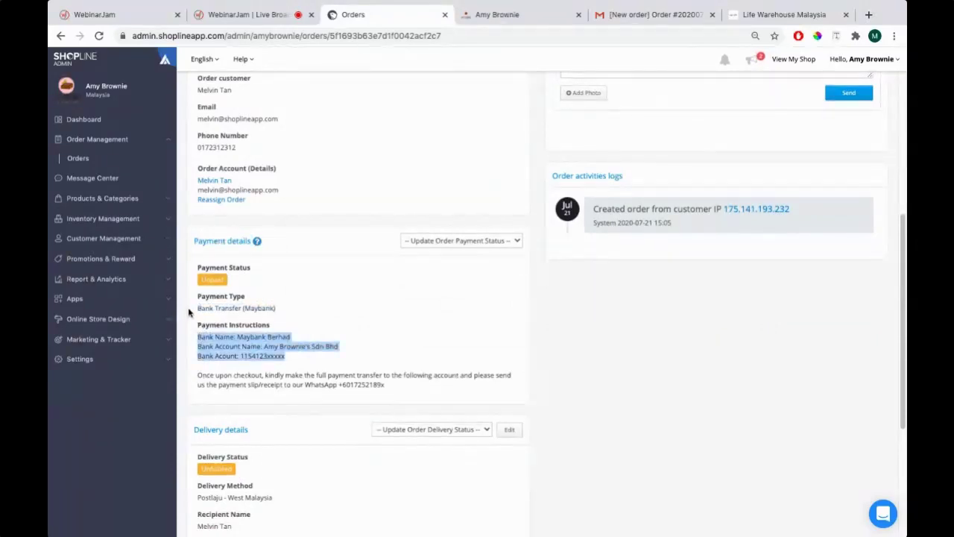
{"action": "left_click_drag", "start_coordinate": [199, 335], "coordinate": [296, 339]}
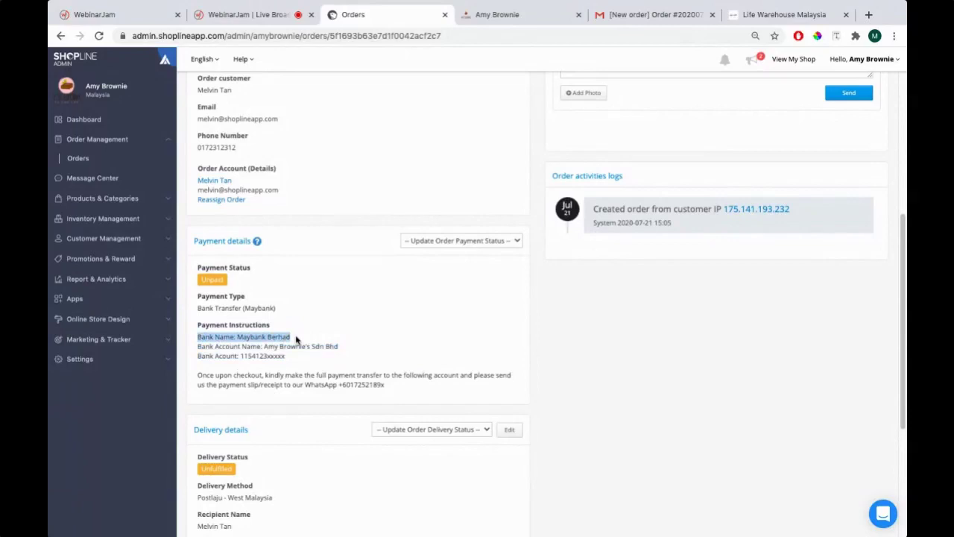
{"action": "scroll", "coordinate": [318, 317], "scroll_direction": "down", "scroll_amount": 3}
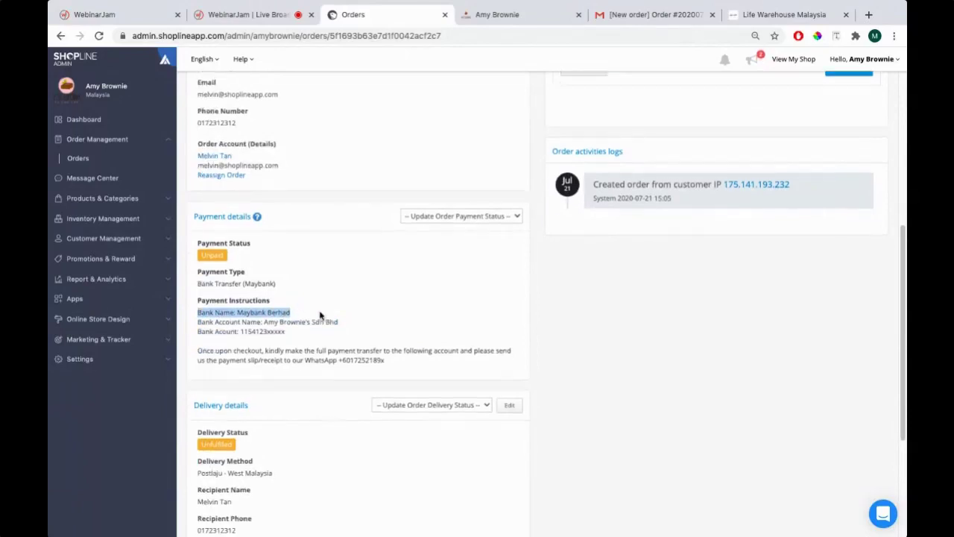
{"action": "left_click_drag", "start_coordinate": [198, 307], "coordinate": [278, 314]}
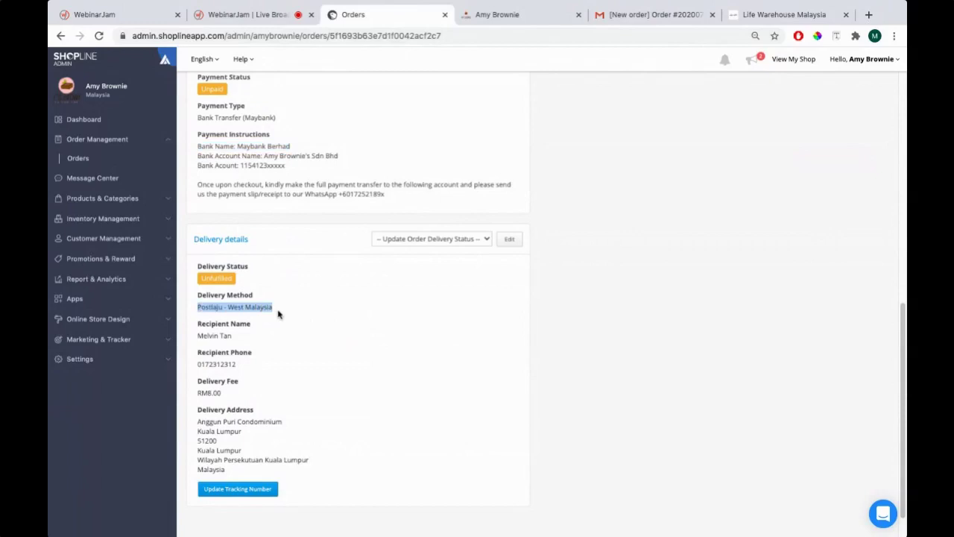
{"action": "left_click_drag", "start_coordinate": [196, 422], "coordinate": [276, 473]}
{"action": "left_click_drag", "start_coordinate": [198, 392], "coordinate": [268, 379]}
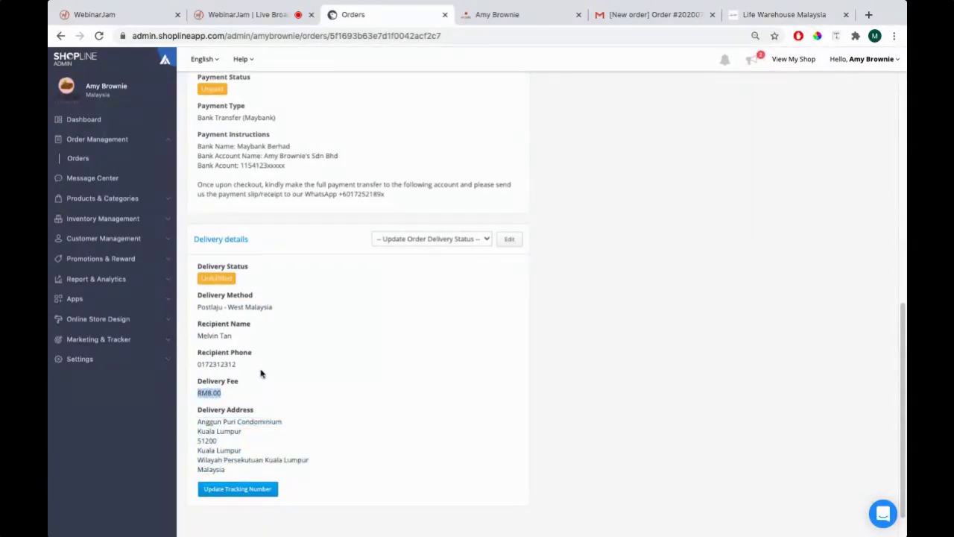
{"action": "scroll", "coordinate": [303, 352], "scroll_direction": "up", "scroll_amount": 8}
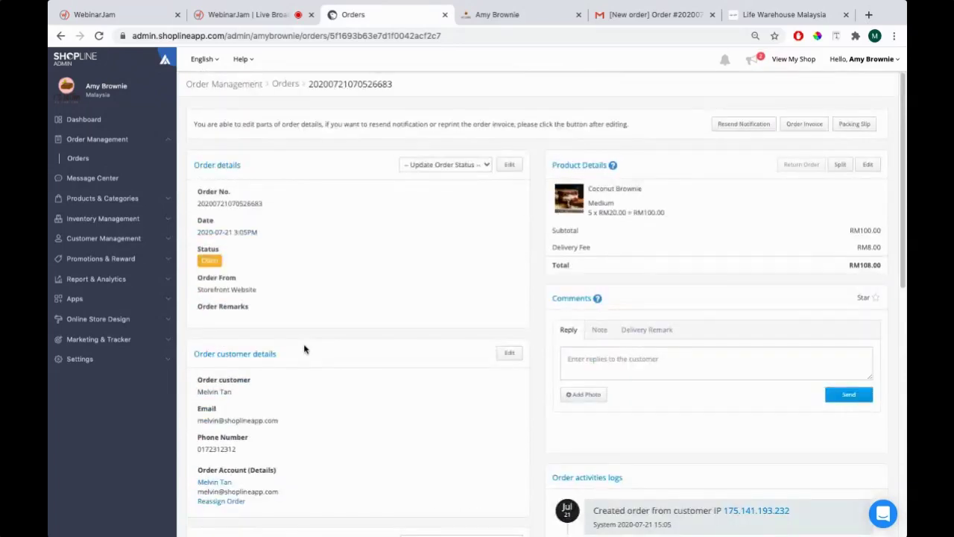
{"action": "scroll", "coordinate": [338, 318], "scroll_direction": "down", "scroll_amount": 1}
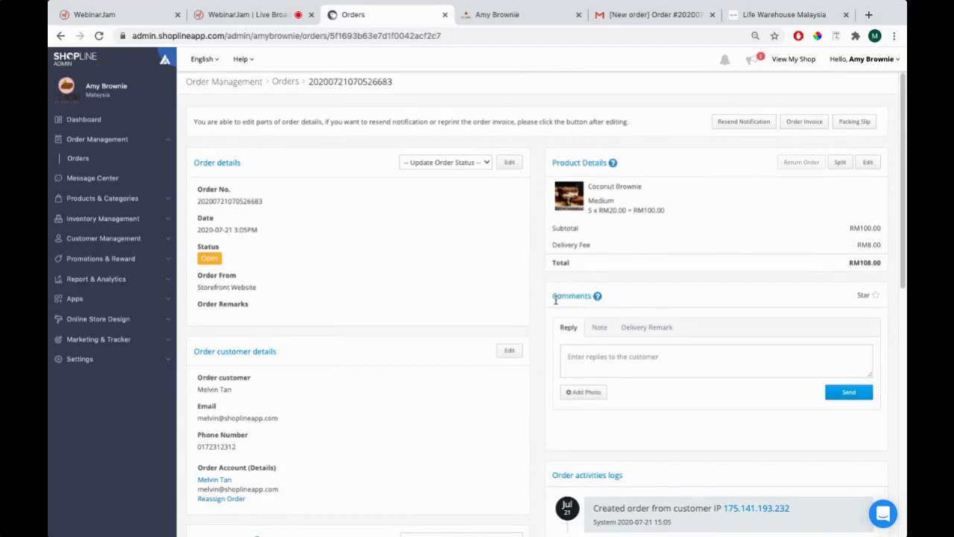
Reply to the customer under Comments with 'Hello, Thank you purchasing the 5 Coconut Brownie.'
{"action": "left_click_drag", "start_coordinate": [557, 297], "coordinate": [588, 298]}
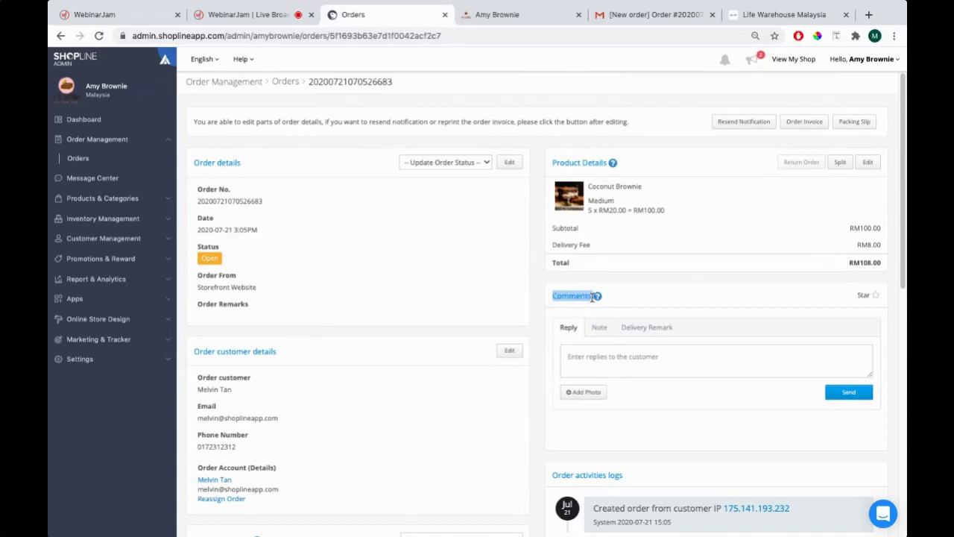
{"action": "left_click", "coordinate": [604, 364]}
{"action": "type", "text": "Hello,"}
{"action": "key", "text": "Return"}
{"action": "key", "text": "Return"}
{"action": "type", "text": "Thank you"}
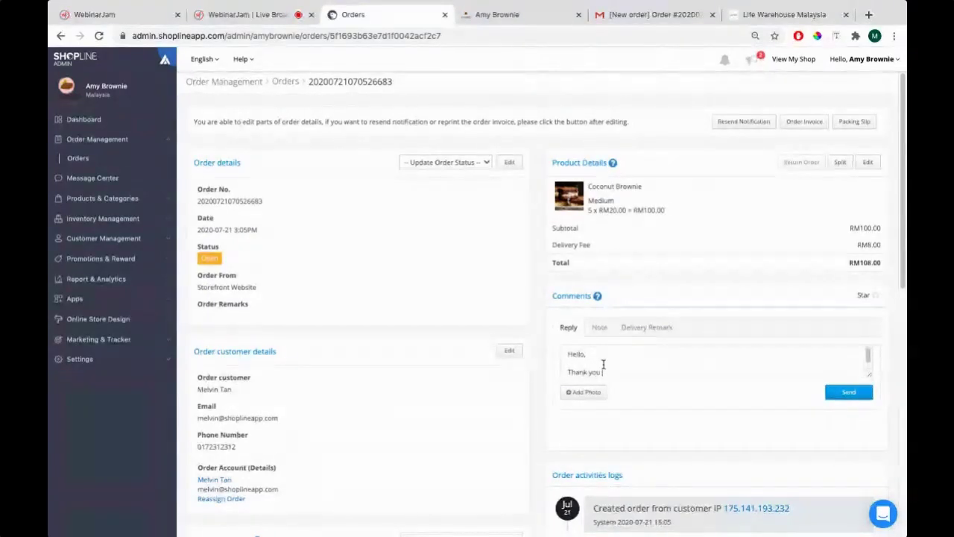
{"action": "type", "text": " plese"}
{"action": "key", "text": "BackSpace"}
{"action": "key", "text": "BackSpace"}
{"action": "key", "text": "BackSpace"}
{"action": "key", "text": "BackSpace"}
{"action": "key", "text": "BackSpace"}
{"action": "type", "text": "urchasing the "}
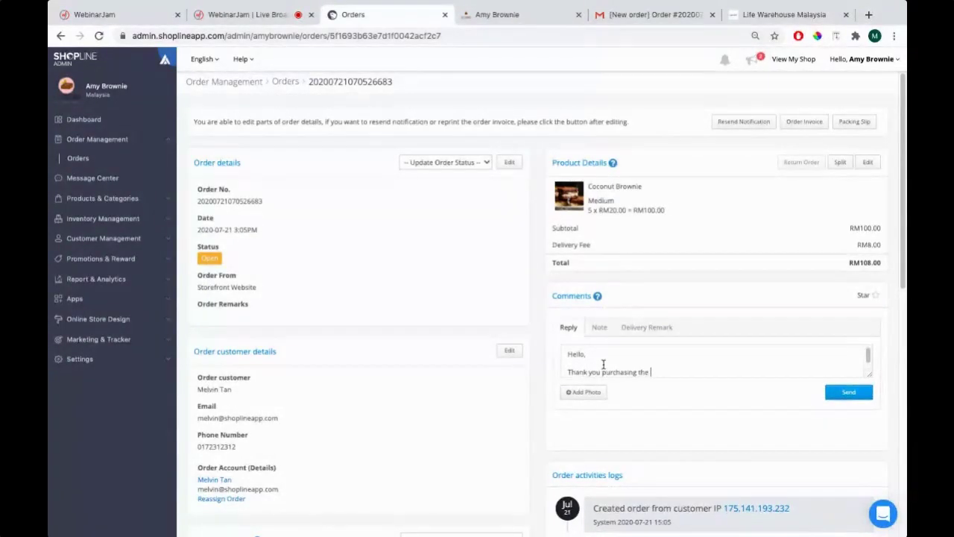
{"action": "type", "text": "5 Coconut arownie"}
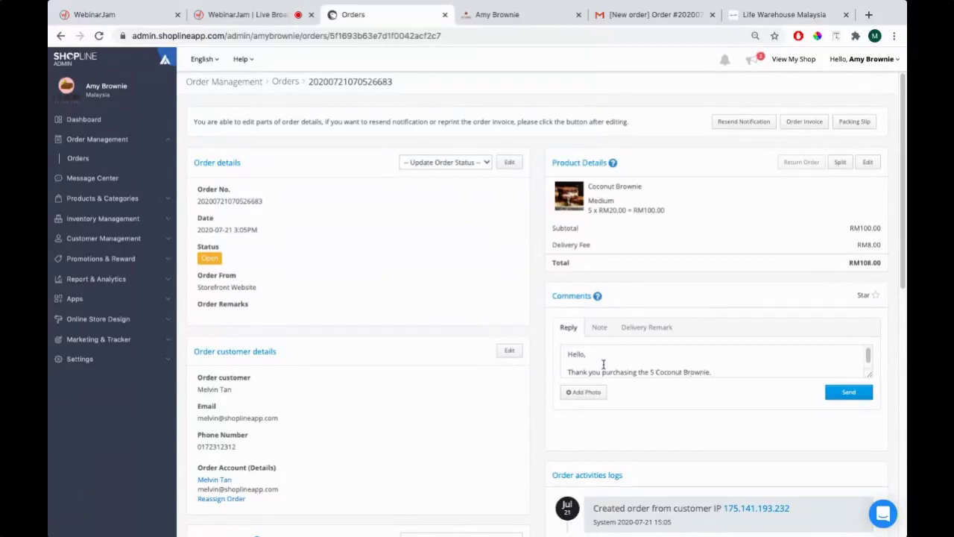
{"action": "left_click", "coordinate": [844, 395]}
{"action": "left_click_drag", "start_coordinate": [719, 373], "coordinate": [552, 349]}
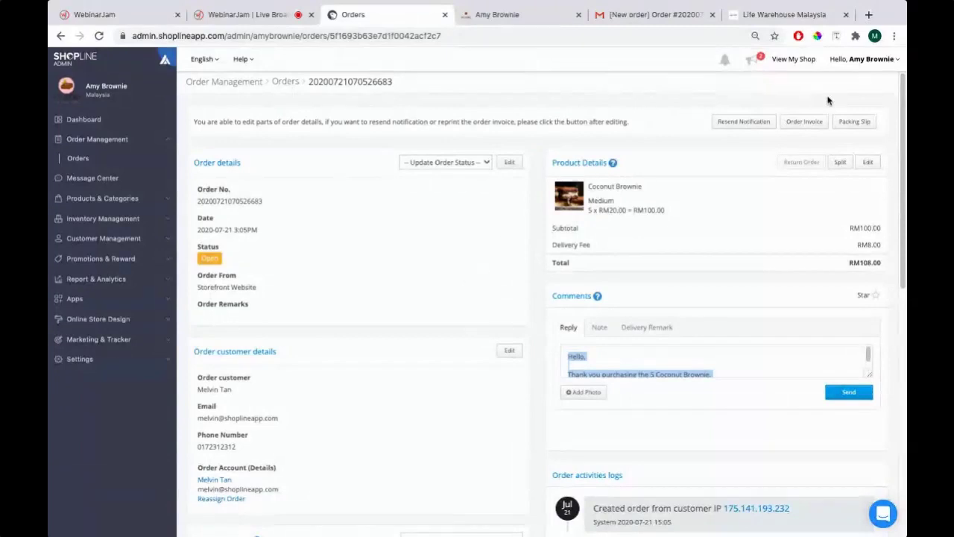
{"action": "left_click", "coordinate": [758, 147]}
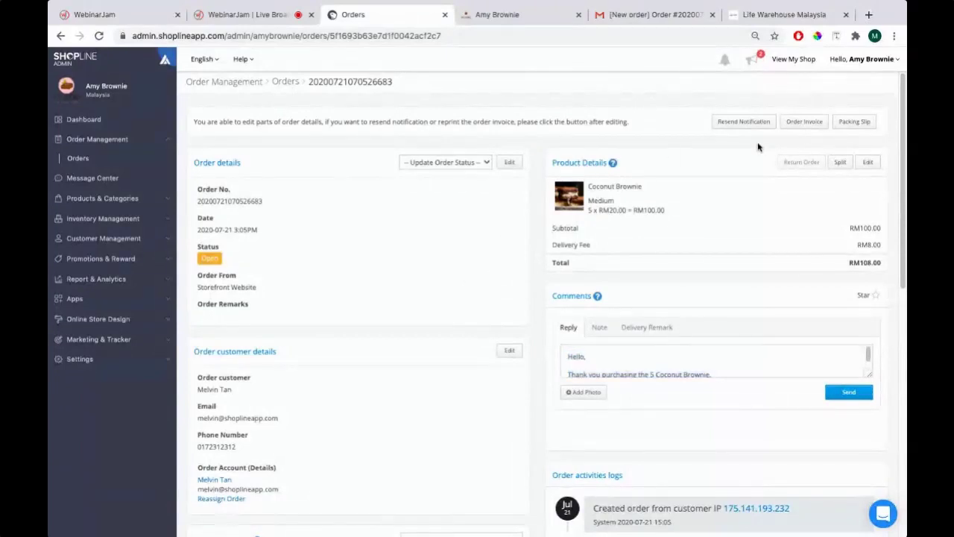
Review the order's invoice.pdf listing five Medium Coconut Brownies for RM100.00, then return to the order
{"action": "left_click", "coordinate": [805, 125]}
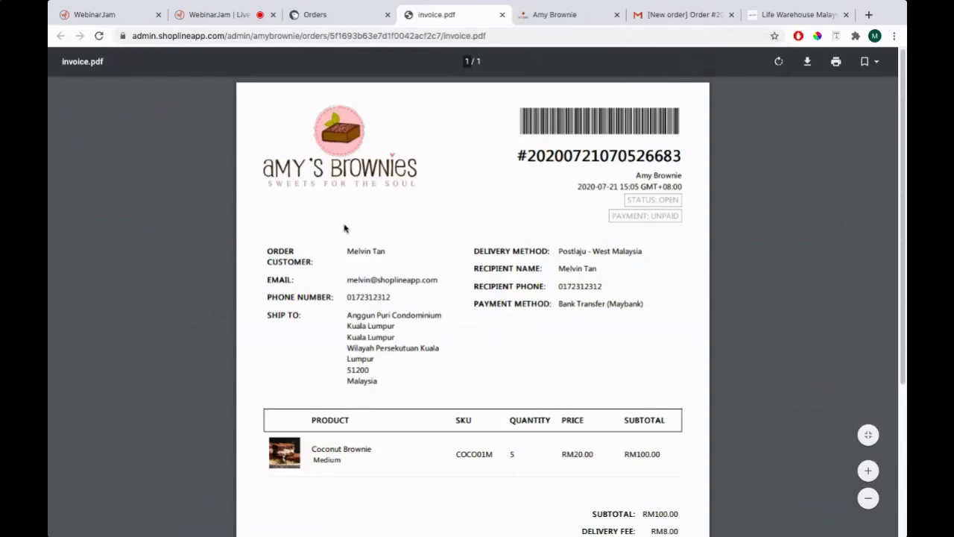
{"action": "scroll", "coordinate": [351, 269], "scroll_direction": "down", "scroll_amount": 3}
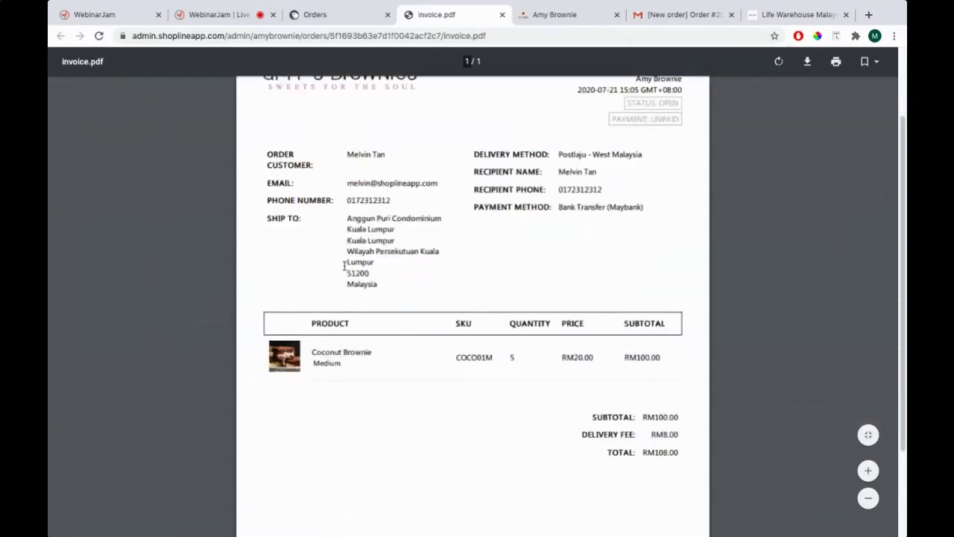
{"action": "scroll", "coordinate": [437, 226], "scroll_direction": "up", "scroll_amount": 3}
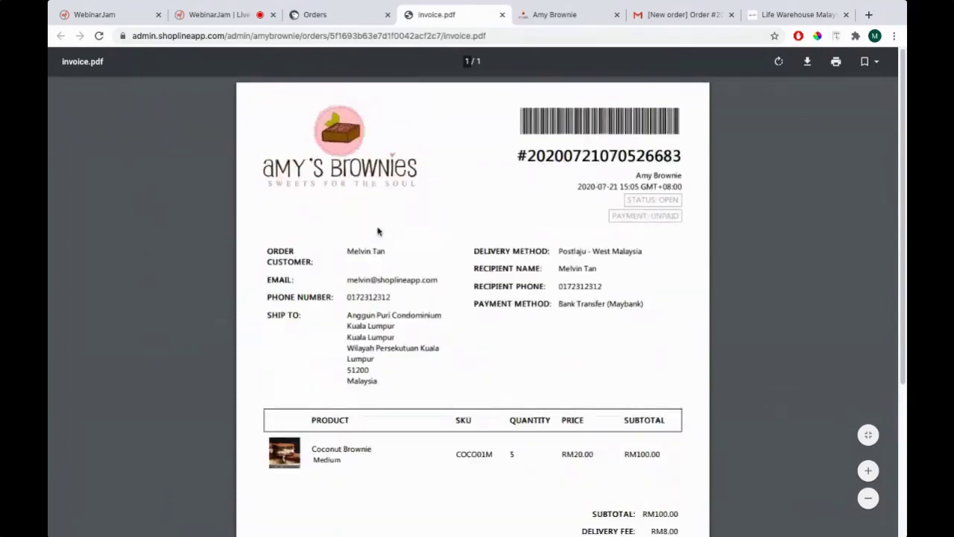
{"action": "scroll", "coordinate": [381, 316], "scroll_direction": "down", "scroll_amount": 2}
{"action": "scroll", "coordinate": [509, 332], "scroll_direction": "down", "scroll_amount": 5}
{"action": "scroll", "coordinate": [509, 332], "scroll_direction": "up", "scroll_amount": 7}
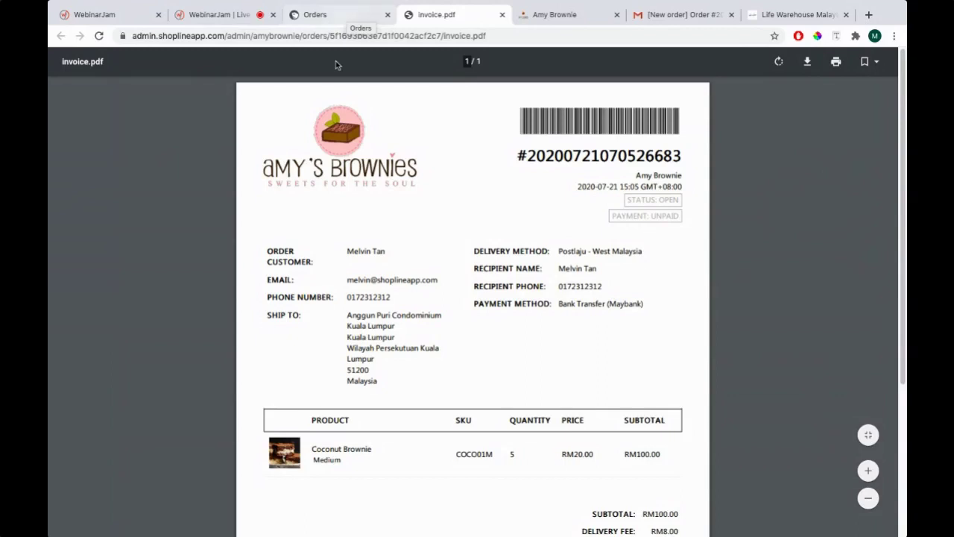
{"action": "left_click", "coordinate": [320, 15]}
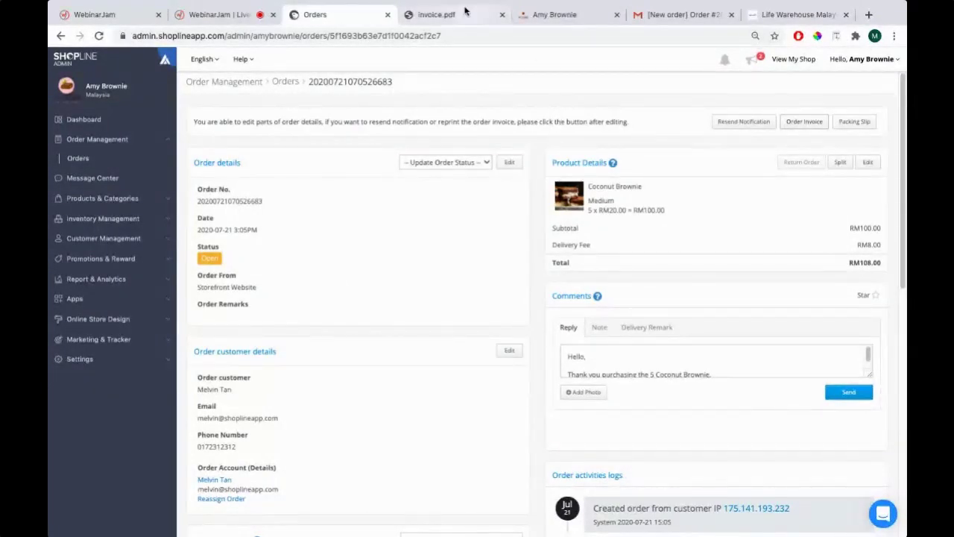
Open the order's packing_slip.pdf, with Postlaju delivery and RM108.00 total, then return to the order
{"action": "left_click", "coordinate": [489, 14]}
{"action": "left_click", "coordinate": [358, 15]}
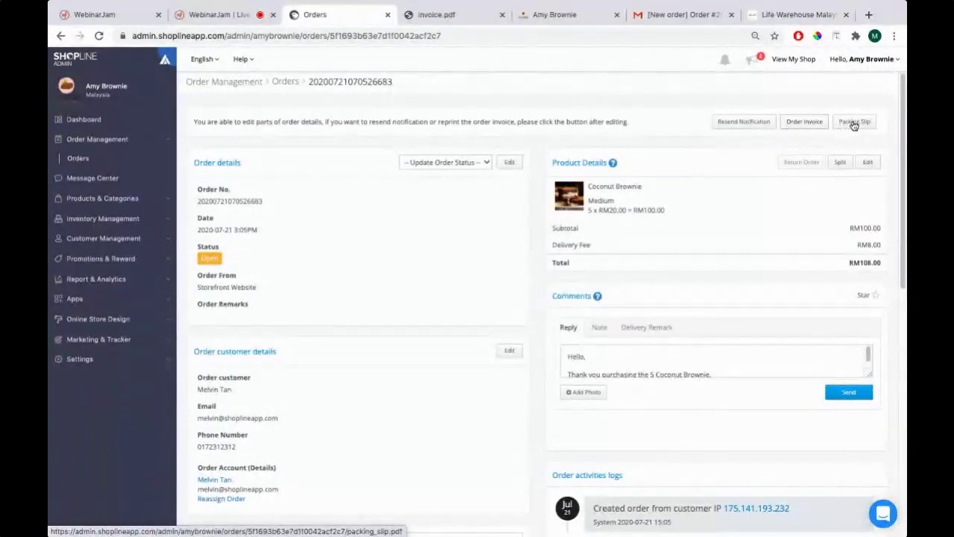
{"action": "left_click", "coordinate": [854, 123]}
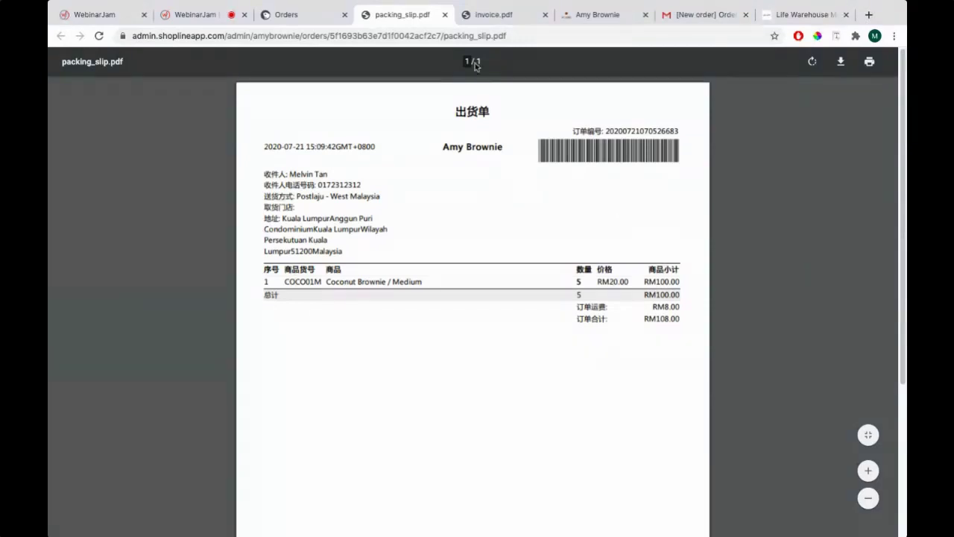
{"action": "left_click", "coordinate": [294, 14]}
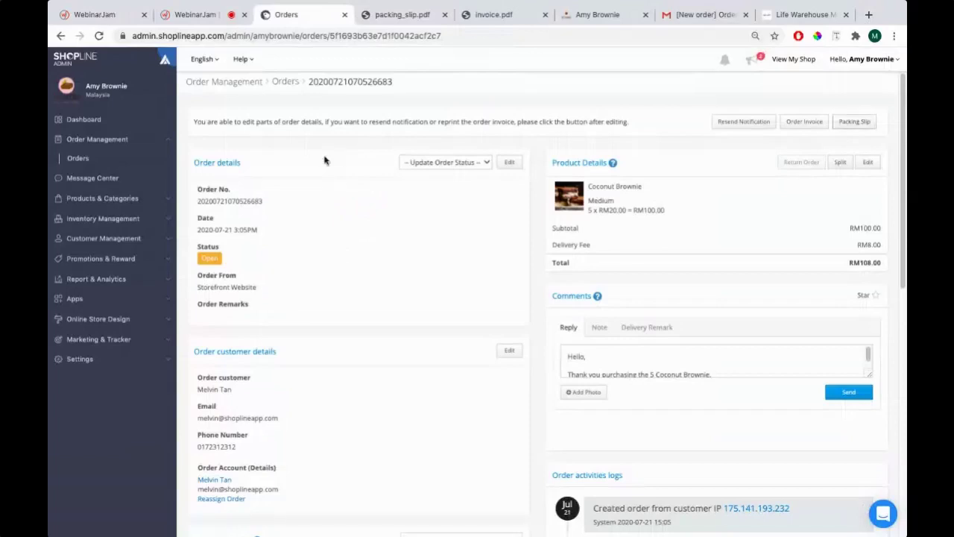
Check the order and delivery status choices unchanged, leaving Unfulfilled via Postlaju and Unpaid in view
{"action": "scroll", "coordinate": [345, 199], "scroll_direction": "down", "scroll_amount": 10}
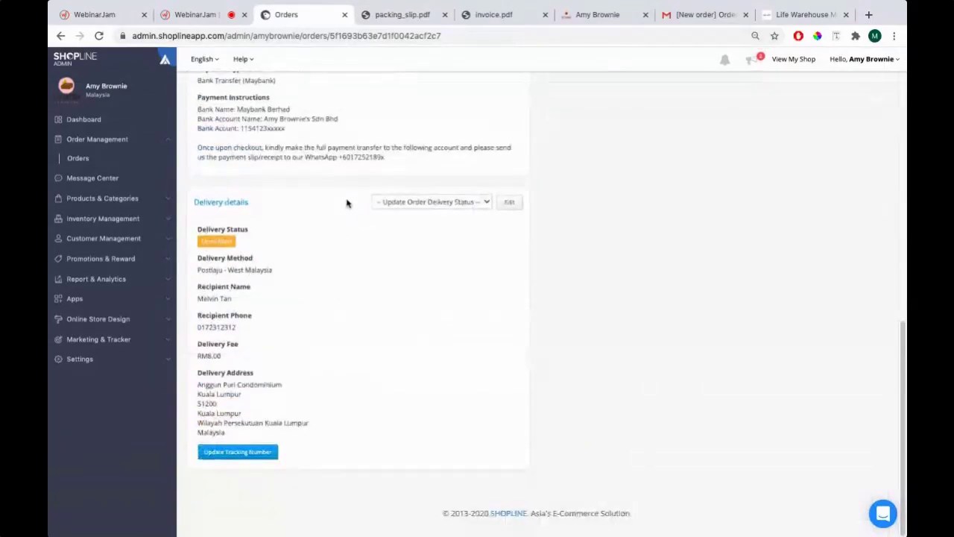
{"action": "scroll", "coordinate": [347, 203], "scroll_direction": "up", "scroll_amount": 10}
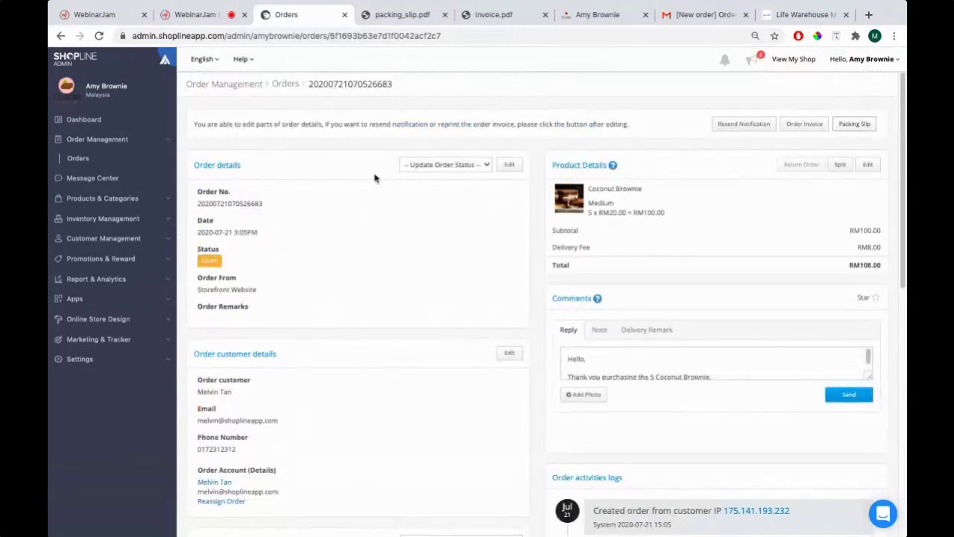
{"action": "left_click", "coordinate": [437, 165]}
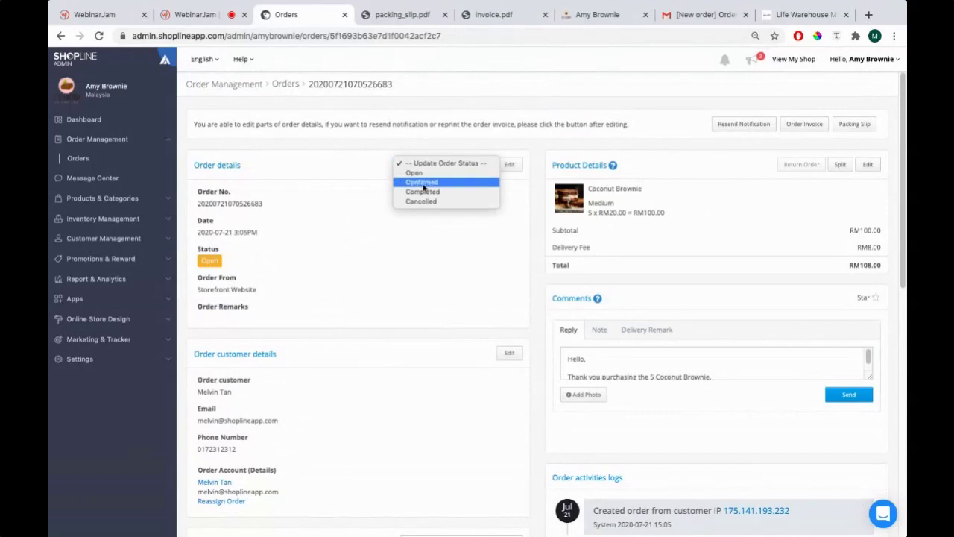
{"action": "left_click", "coordinate": [374, 197]}
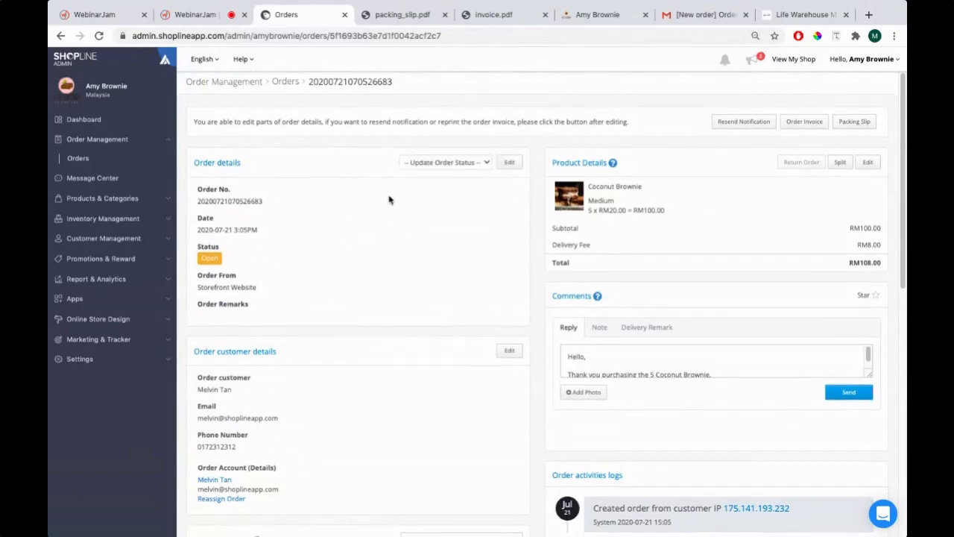
{"action": "scroll", "coordinate": [407, 208], "scroll_direction": "down", "scroll_amount": 5}
{"action": "scroll", "coordinate": [325, 313], "scroll_direction": "down", "scroll_amount": 1}
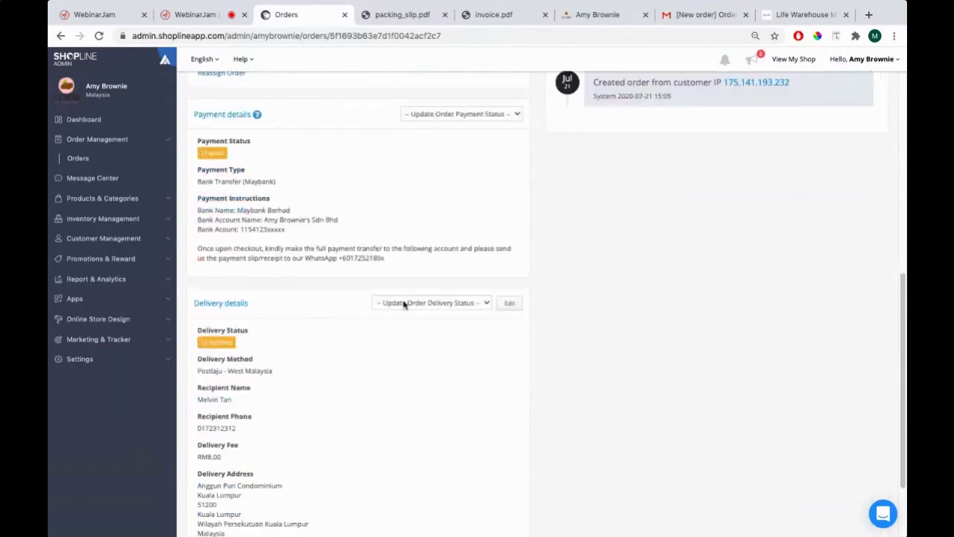
{"action": "left_click", "coordinate": [405, 302]}
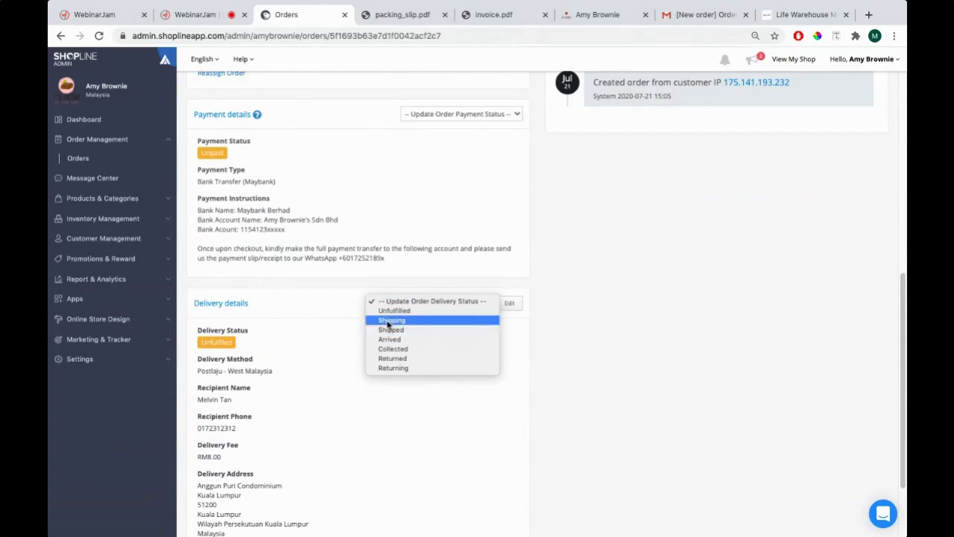
{"action": "left_click", "coordinate": [321, 353]}
{"action": "scroll", "coordinate": [300, 306], "scroll_direction": "down", "scroll_amount": 2}
{"action": "scroll", "coordinate": [296, 295], "scroll_direction": "up", "scroll_amount": 2}
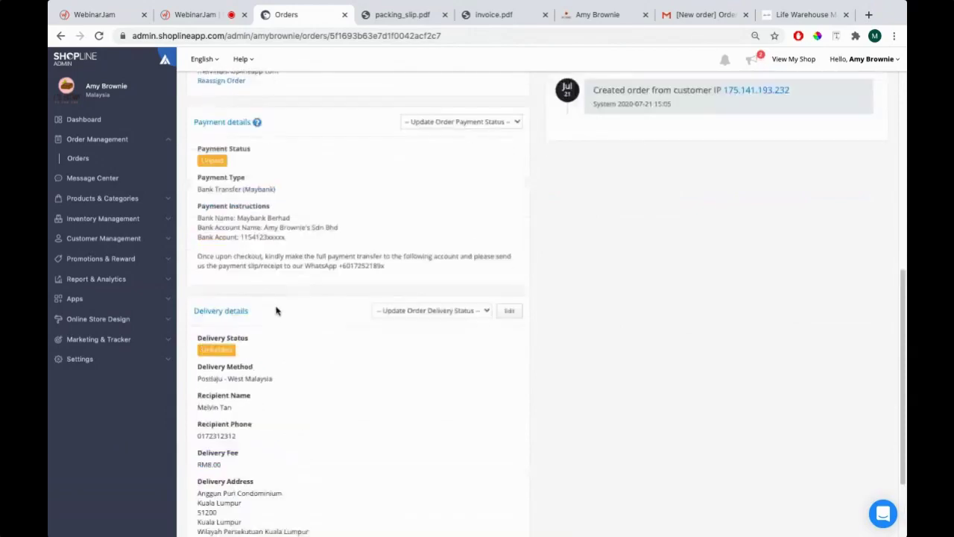
Mark the order's payment status as Paid, notifying the customer
{"action": "left_click", "coordinate": [418, 123]}
{"action": "left_click", "coordinate": [328, 240]}
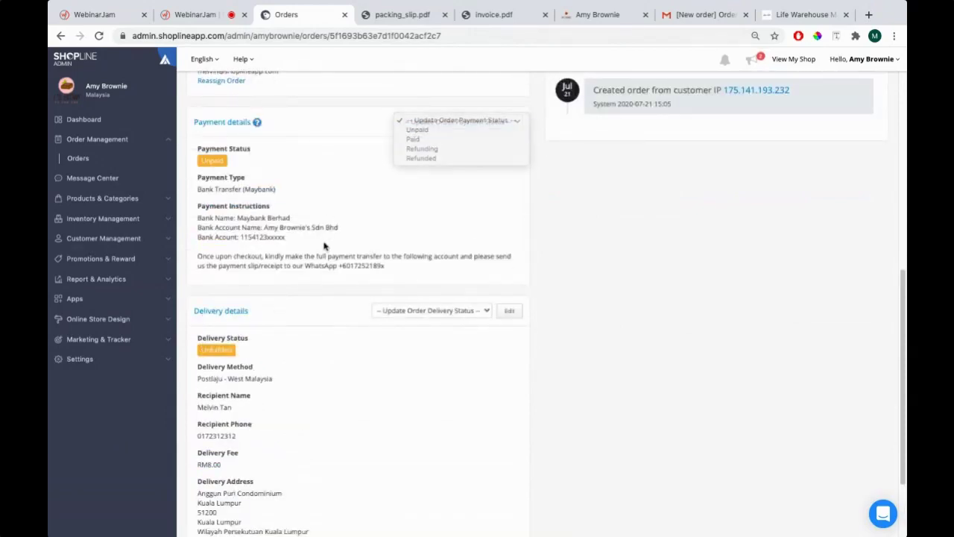
{"action": "left_click_drag", "start_coordinate": [190, 216], "coordinate": [326, 242]}
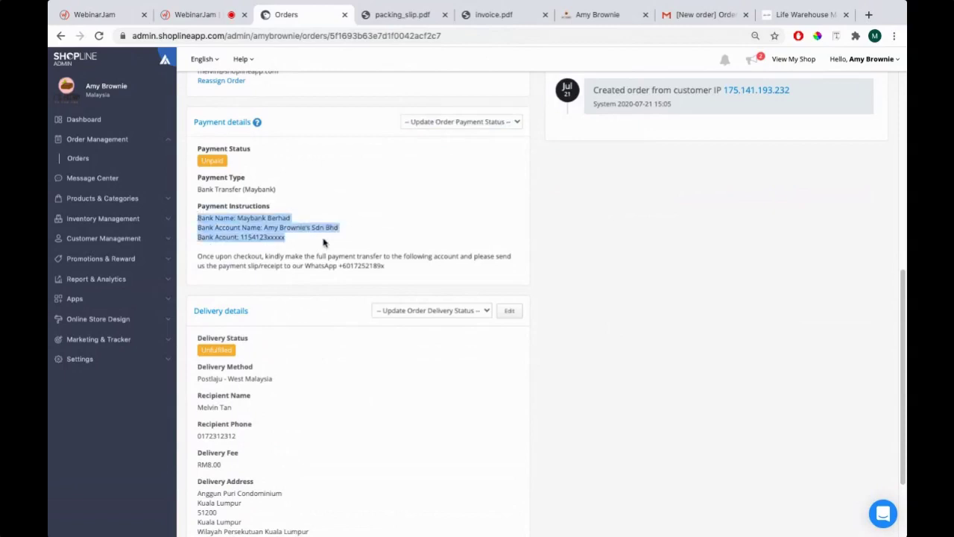
{"action": "left_click", "coordinate": [446, 122]}
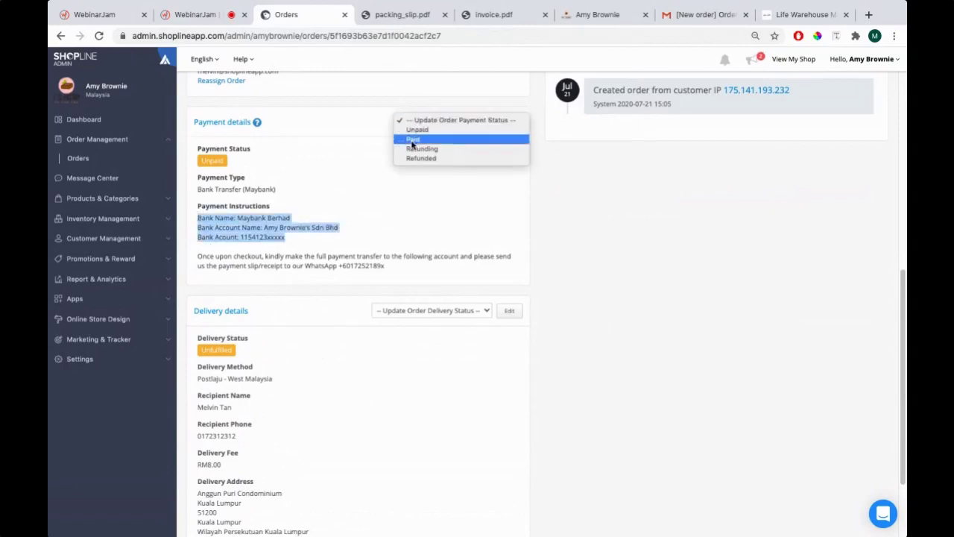
{"action": "left_click", "coordinate": [300, 234]}
{"action": "left_click", "coordinate": [440, 122]}
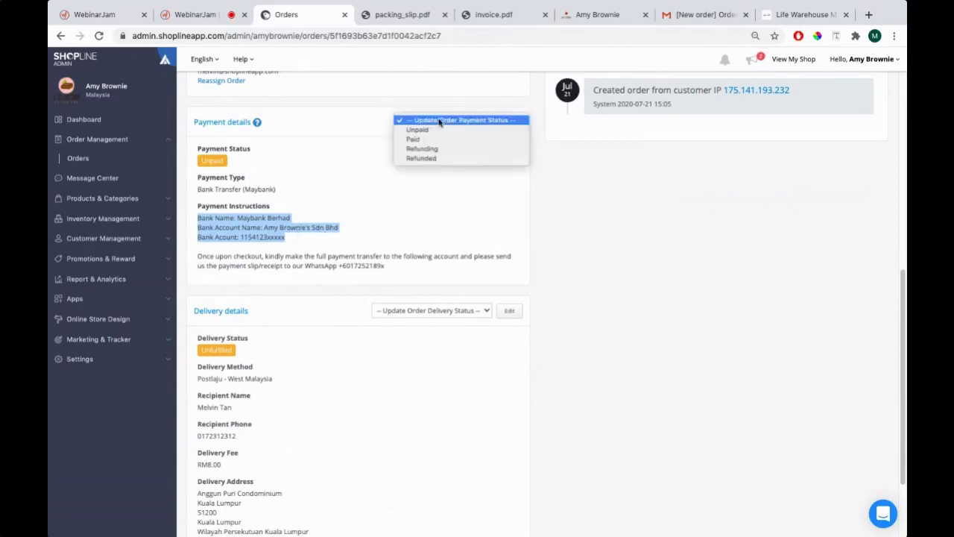
{"action": "left_click", "coordinate": [376, 222]}
{"action": "left_click", "coordinate": [436, 122]}
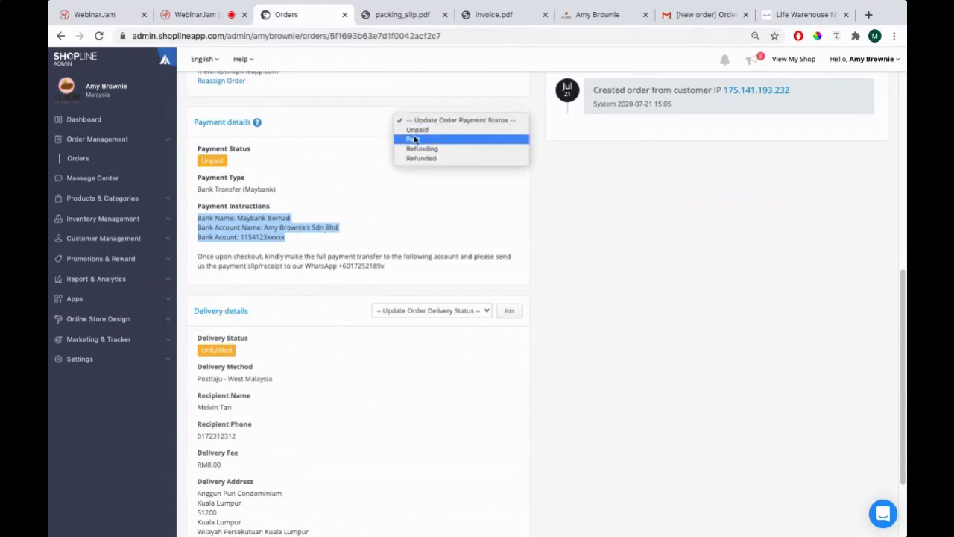
{"action": "left_click", "coordinate": [437, 120]}
{"action": "left_click", "coordinate": [437, 121]}
{"action": "left_click", "coordinate": [414, 141]}
{"action": "left_click", "coordinate": [407, 117]}
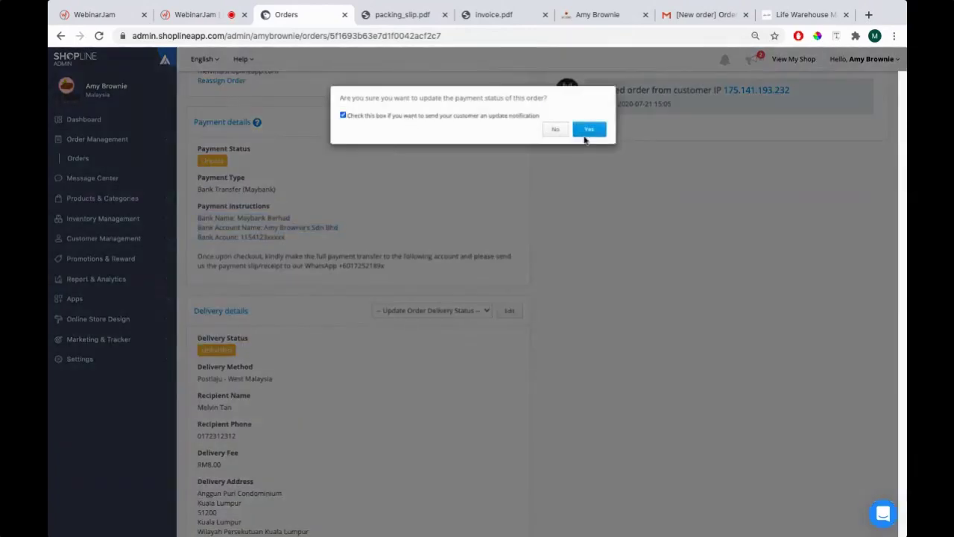
{"action": "left_click", "coordinate": [578, 132]}
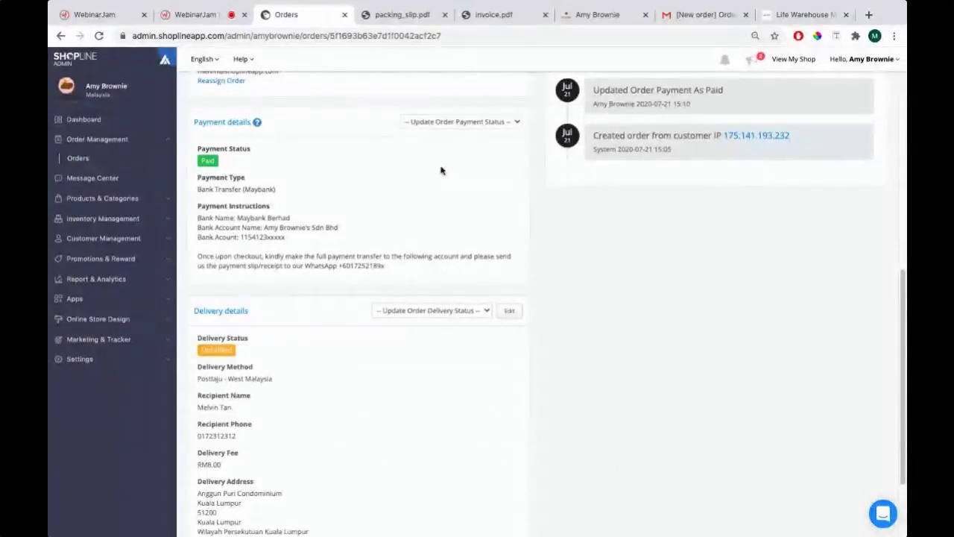
Set the payment status back to Unpaid, again notifying the customer
{"action": "left_click", "coordinate": [423, 121]}
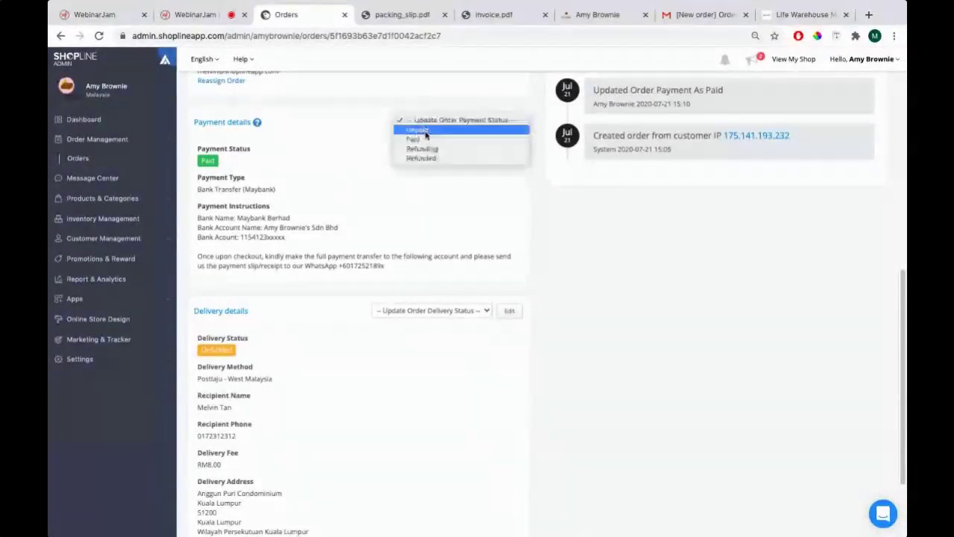
{"action": "left_click", "coordinate": [427, 132]}
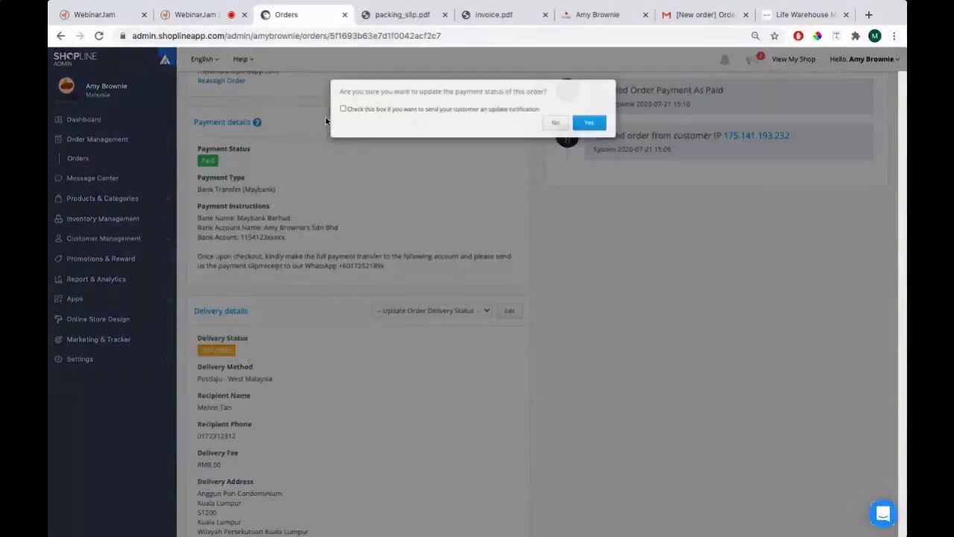
{"action": "left_click", "coordinate": [365, 117]}
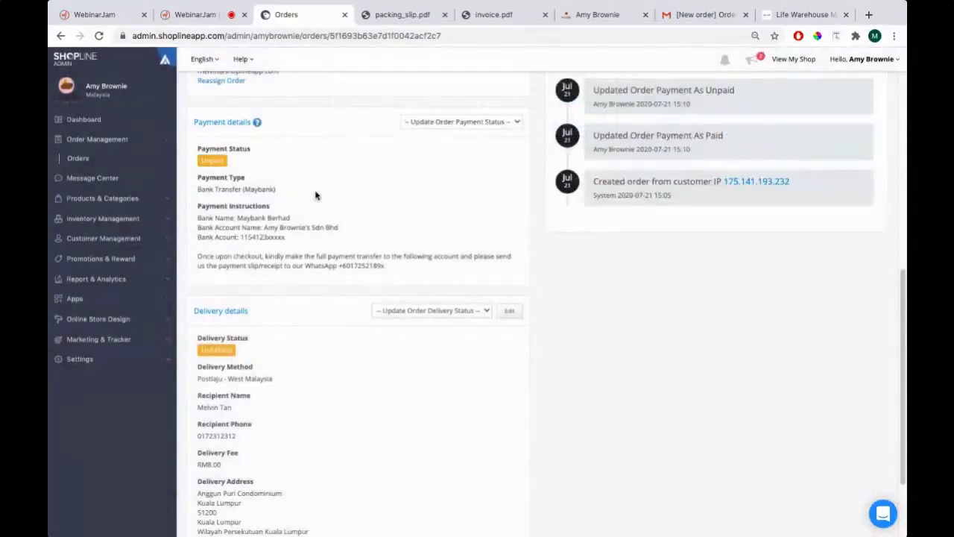
{"action": "scroll", "coordinate": [315, 196], "scroll_direction": "down", "scroll_amount": 3}
{"action": "left_click", "coordinate": [429, 218]}
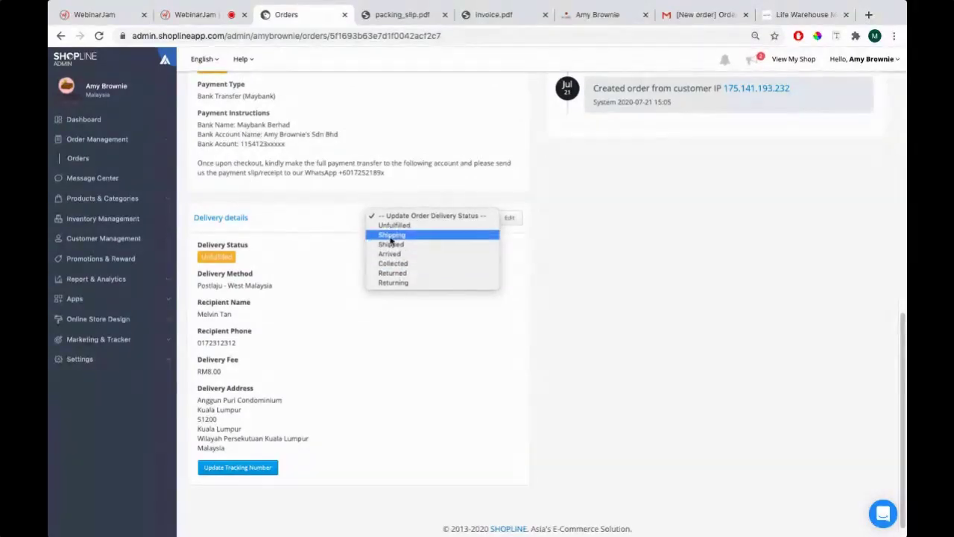
Set the delivery status to Shipping, notifying the customer
{"action": "left_click", "coordinate": [391, 235]}
{"action": "left_click", "coordinate": [343, 115]}
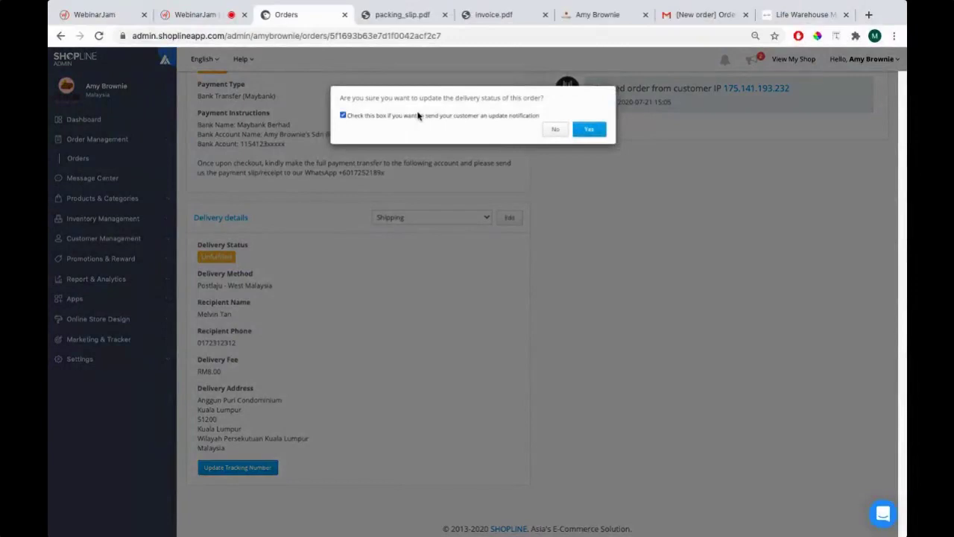
{"action": "left_click", "coordinate": [586, 130]}
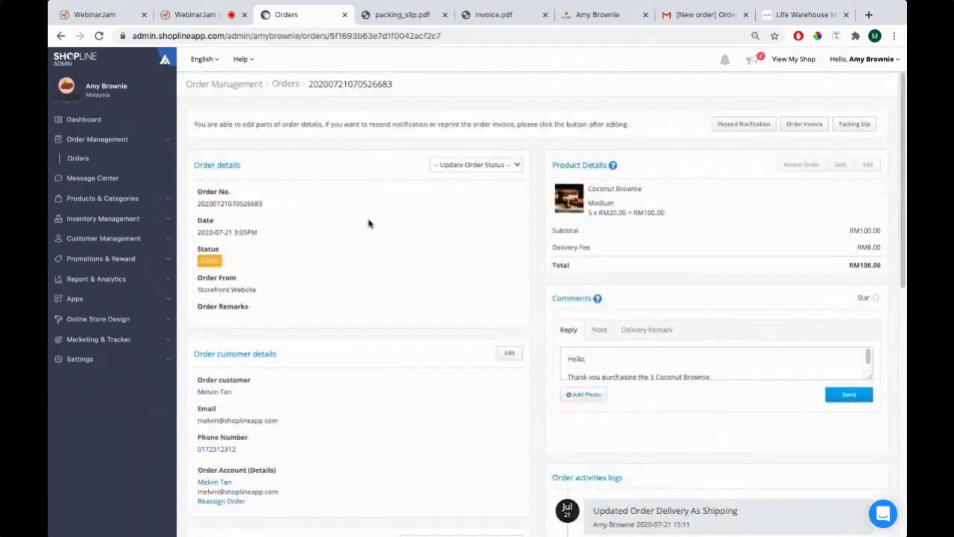
Set the delivery status to Collected, confirming the order status stays Open
{"action": "scroll", "coordinate": [367, 223], "scroll_direction": "down", "scroll_amount": 10}
{"action": "left_click", "coordinate": [444, 203]}
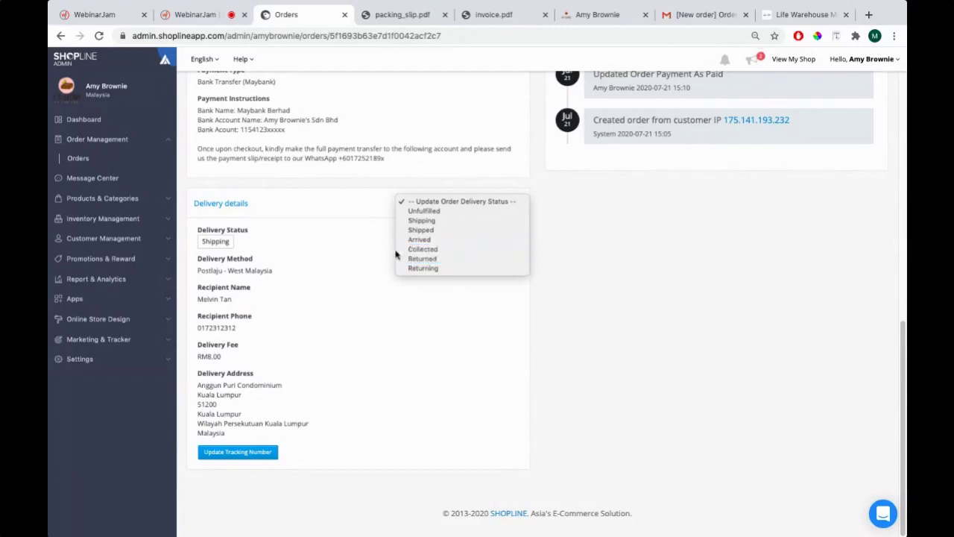
{"action": "left_click", "coordinate": [427, 251]}
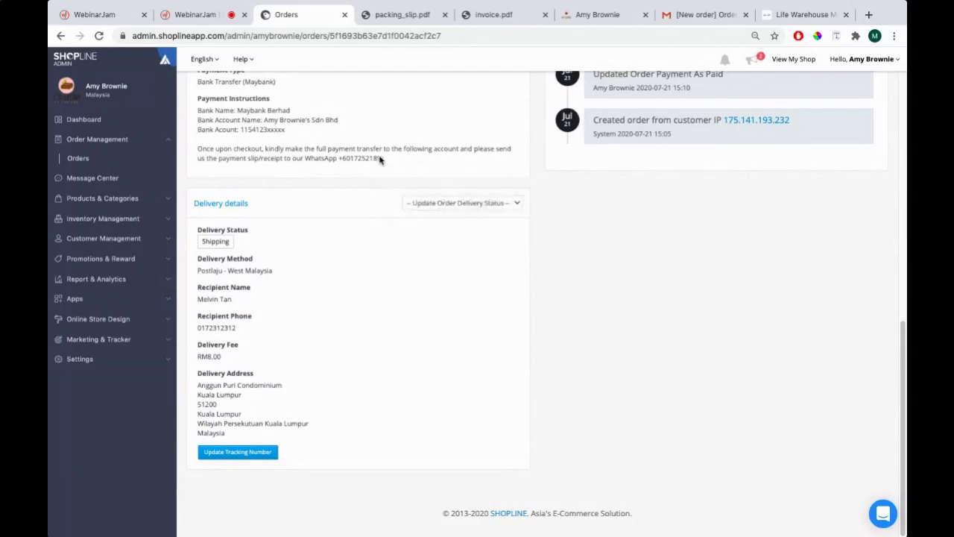
{"action": "left_click", "coordinate": [577, 131]}
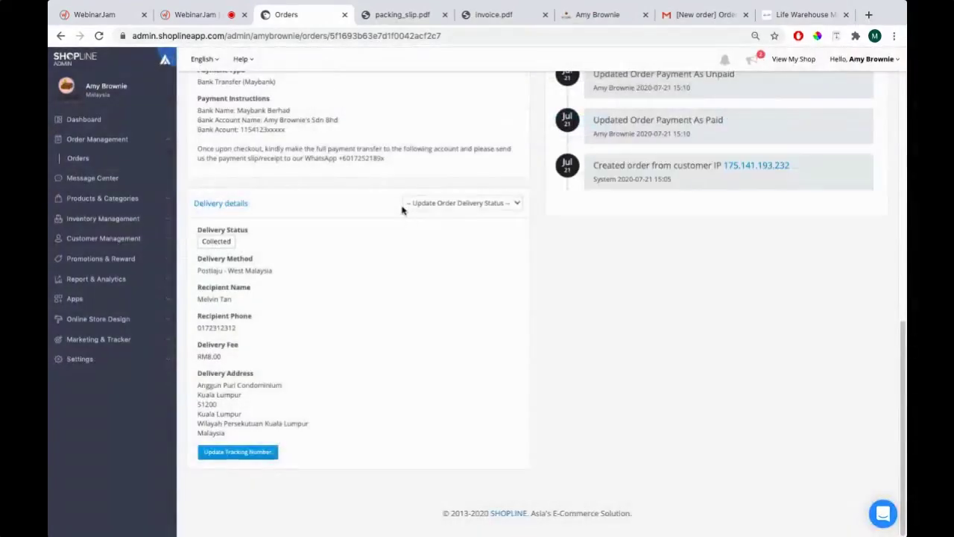
{"action": "scroll", "coordinate": [408, 250], "scroll_direction": "up", "scroll_amount": 10}
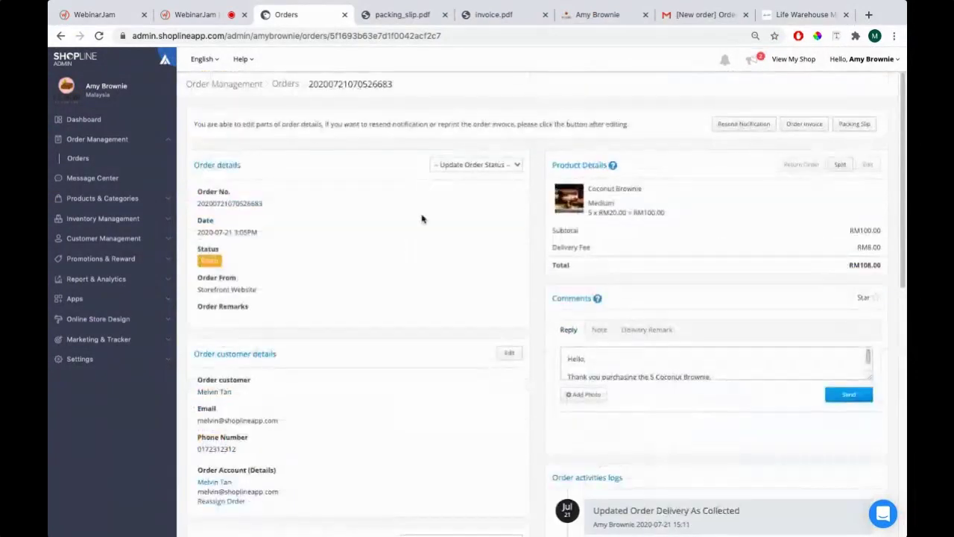
{"action": "left_click", "coordinate": [458, 164]}
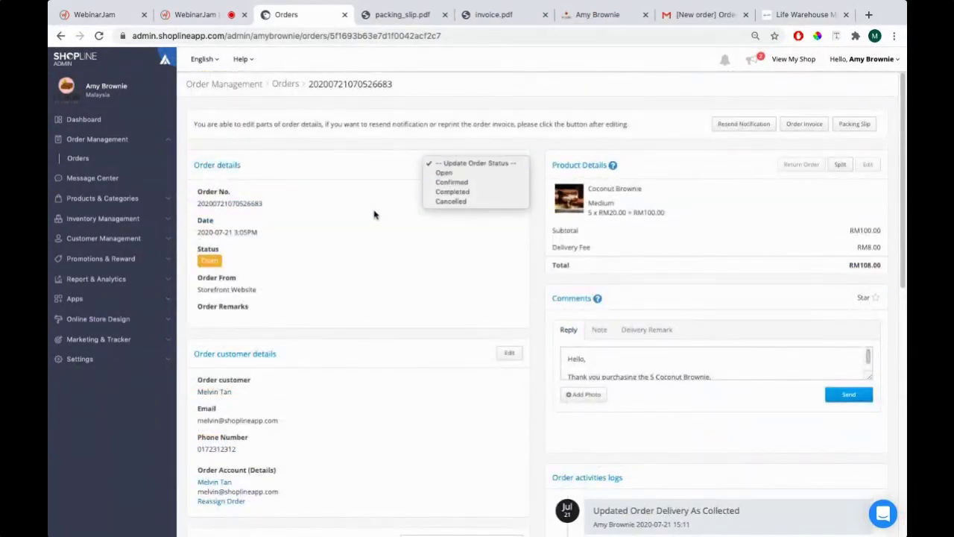
{"action": "left_click", "coordinate": [377, 195]}
{"action": "scroll", "coordinate": [373, 239], "scroll_direction": "down", "scroll_amount": 5}
{"action": "scroll", "coordinate": [374, 240], "scroll_direction": "up", "scroll_amount": 5}
{"action": "scroll", "coordinate": [374, 240], "scroll_direction": "down", "scroll_amount": 6}
{"action": "scroll", "coordinate": [375, 240], "scroll_direction": "up", "scroll_amount": 6}
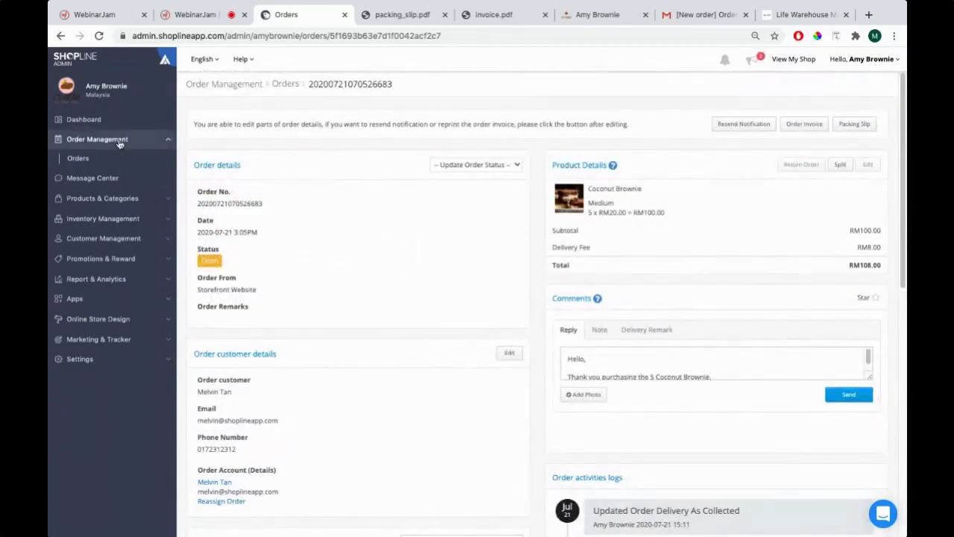
Highlight 'Promotions & Free Shipping' on PowerPoint's Key Topics slide, then return to Chrome
{"action": "key", "text": "super+Tab"}
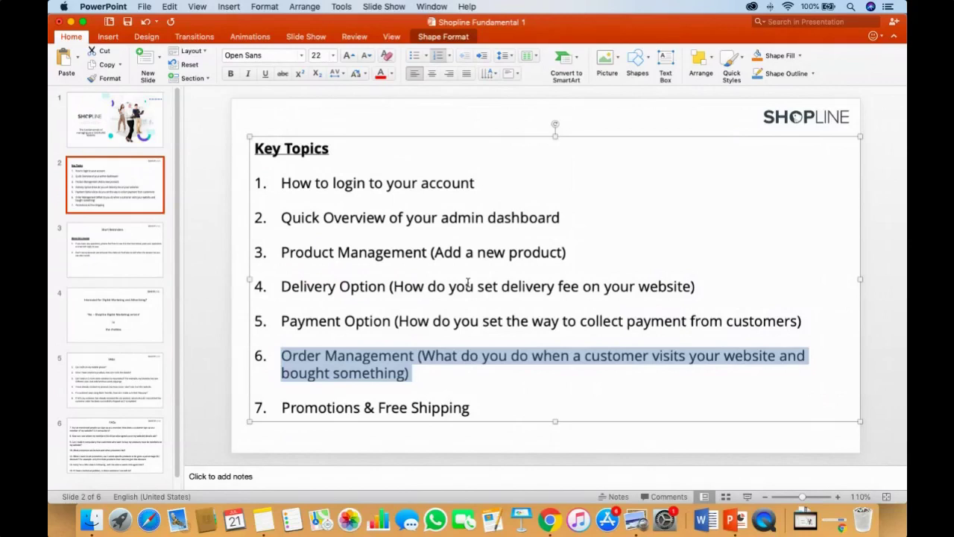
{"action": "left_click_drag", "start_coordinate": [489, 408], "coordinate": [316, 410]}
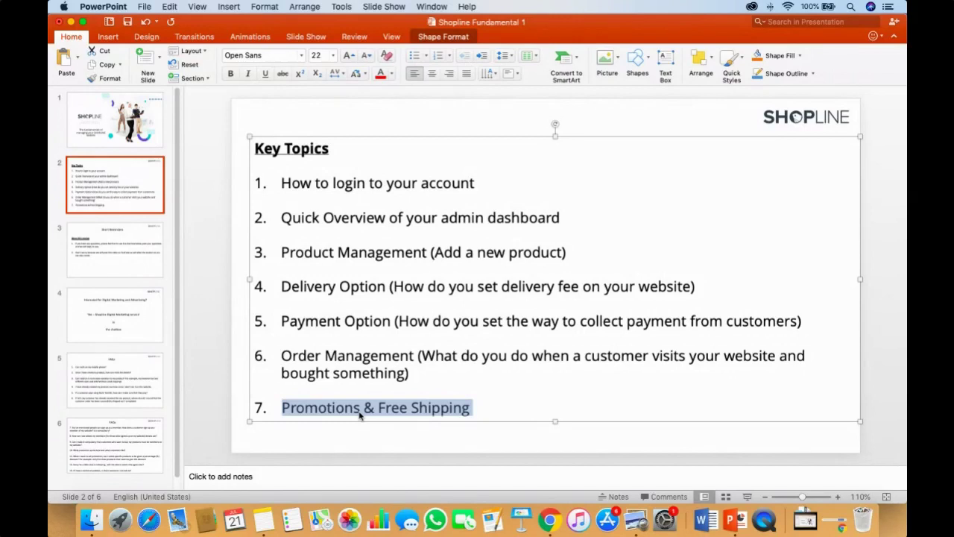
{"action": "key", "text": "super+Tab"}
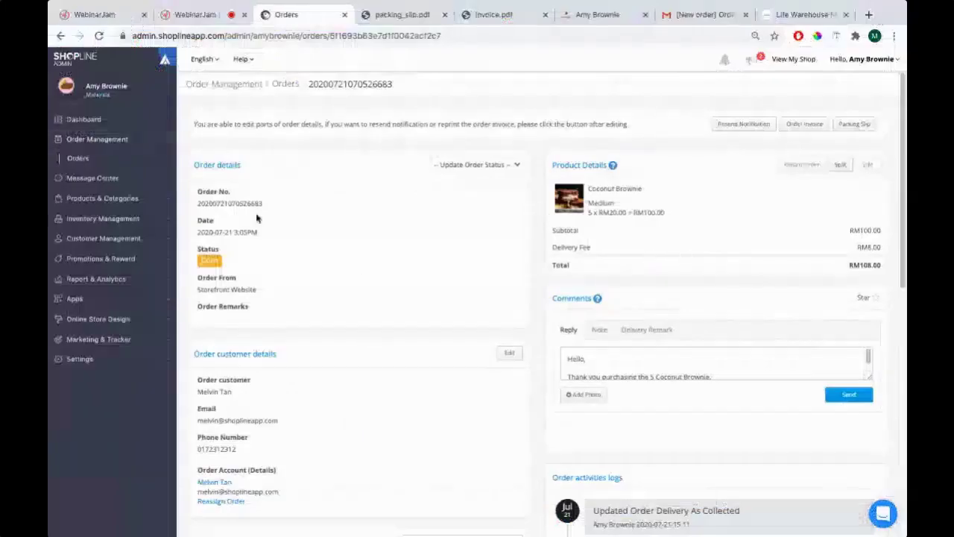
Collapse Order Management and open Promotions & Reward > Promotions & Campaigns
{"action": "left_click", "coordinate": [172, 147]}
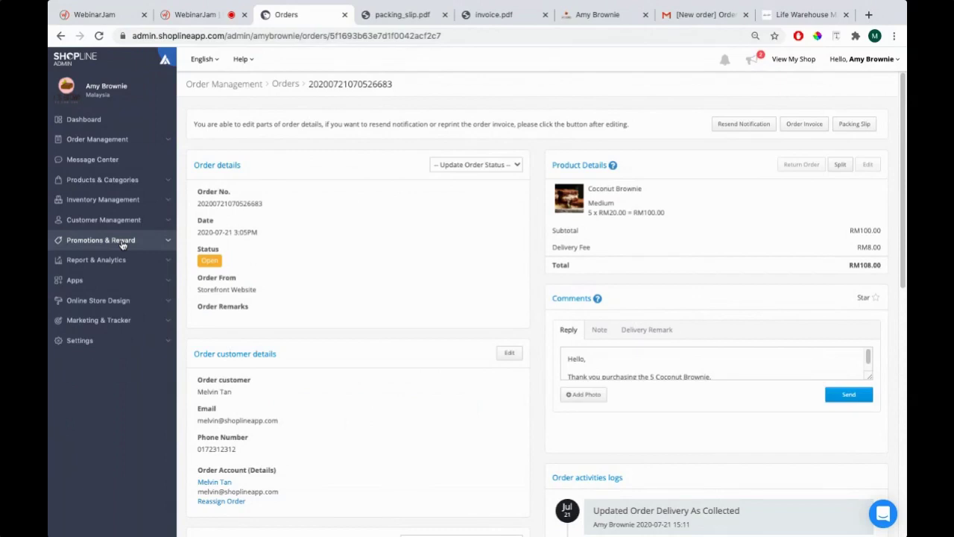
{"action": "left_click", "coordinate": [123, 245]}
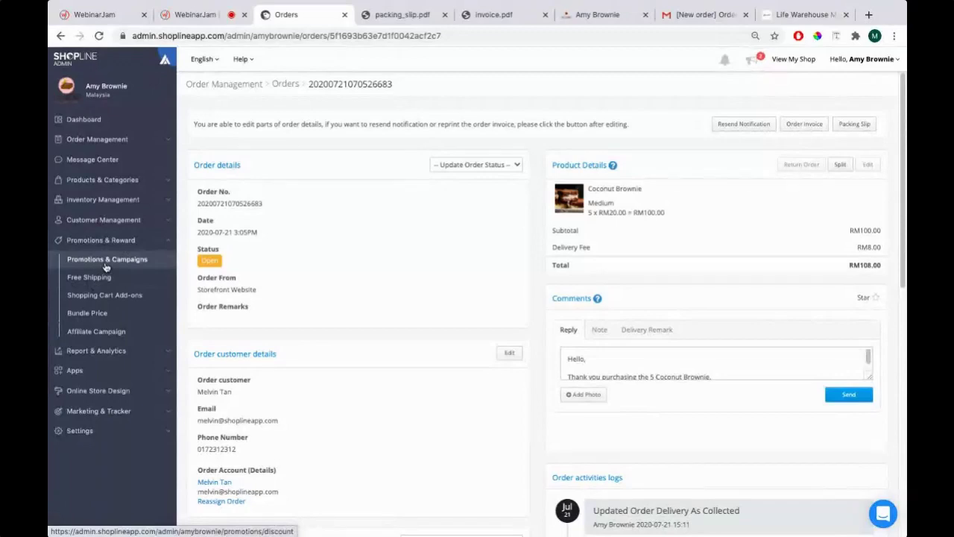
{"action": "left_click", "coordinate": [105, 264]}
{"action": "key", "text": "super+Tab"}
{"action": "key", "text": "super+Tab"}
{"action": "key", "text": "super+Tab"}
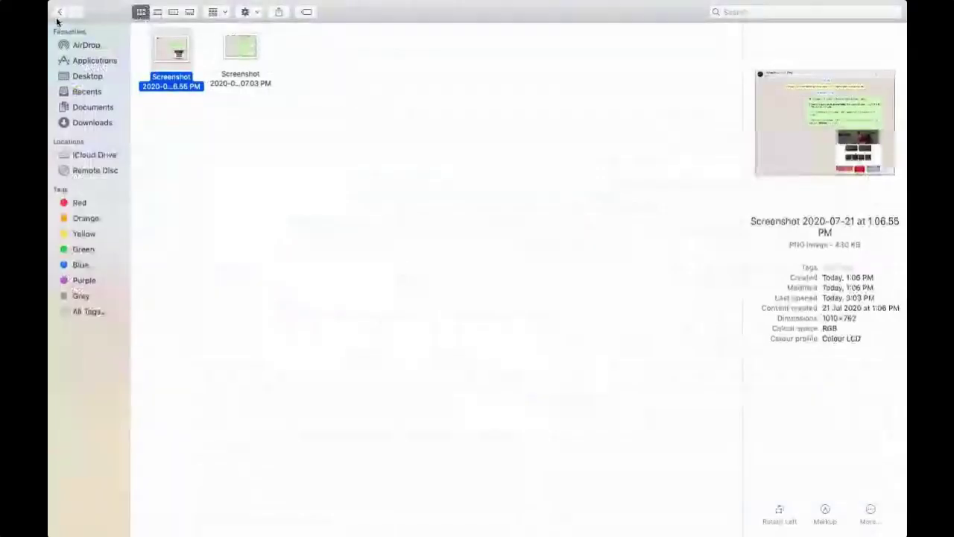
View the first screenshot in the Promotion folder, select its 50% OFF poster, then return to Chrome
{"action": "left_click", "coordinate": [59, 13]}
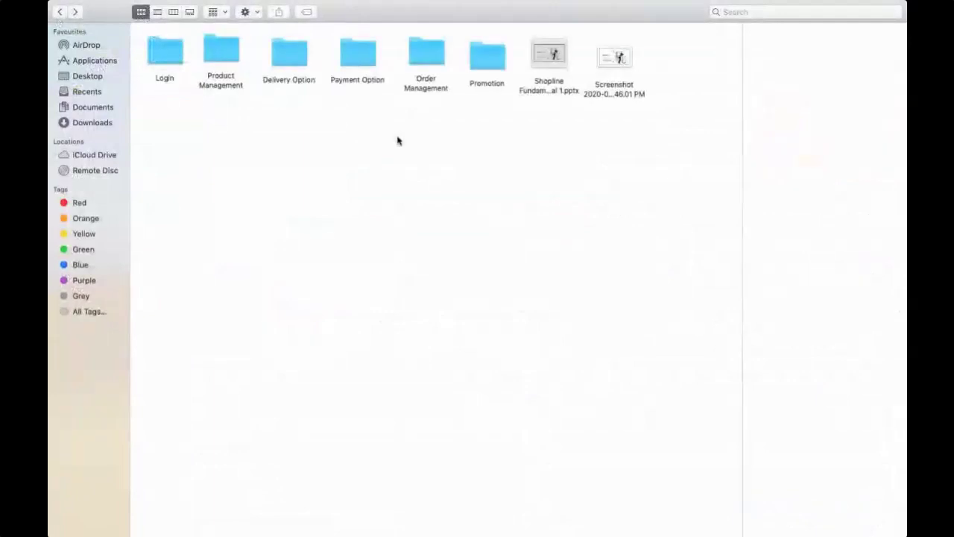
{"action": "double_click", "coordinate": [487, 56]}
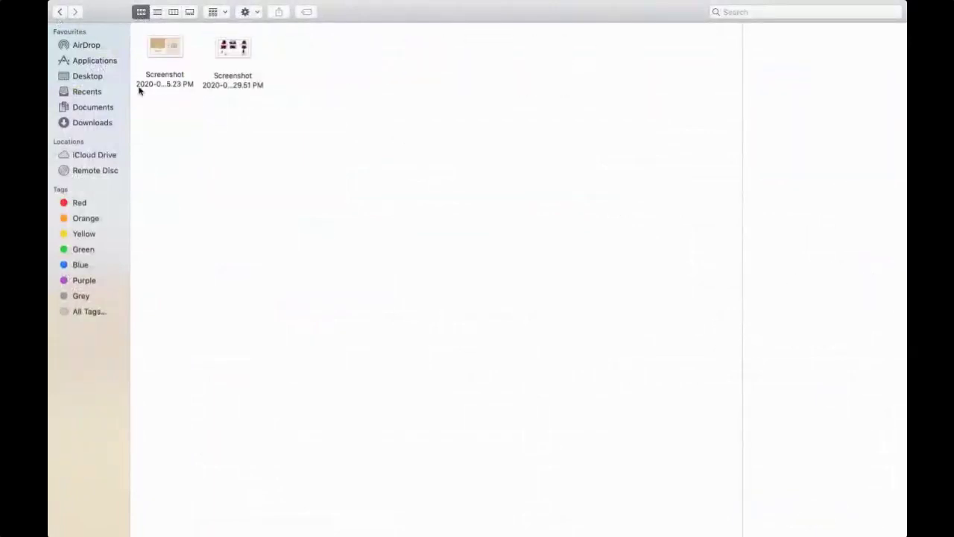
{"action": "left_click", "coordinate": [173, 47]}
{"action": "key", "text": "ctrl+Left"}
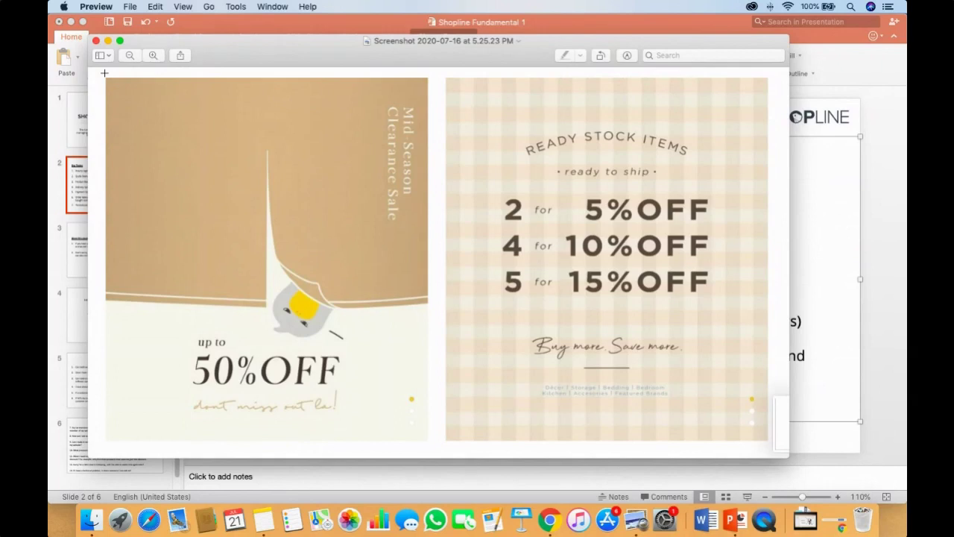
{"action": "left_click_drag", "start_coordinate": [104, 73], "coordinate": [431, 444]}
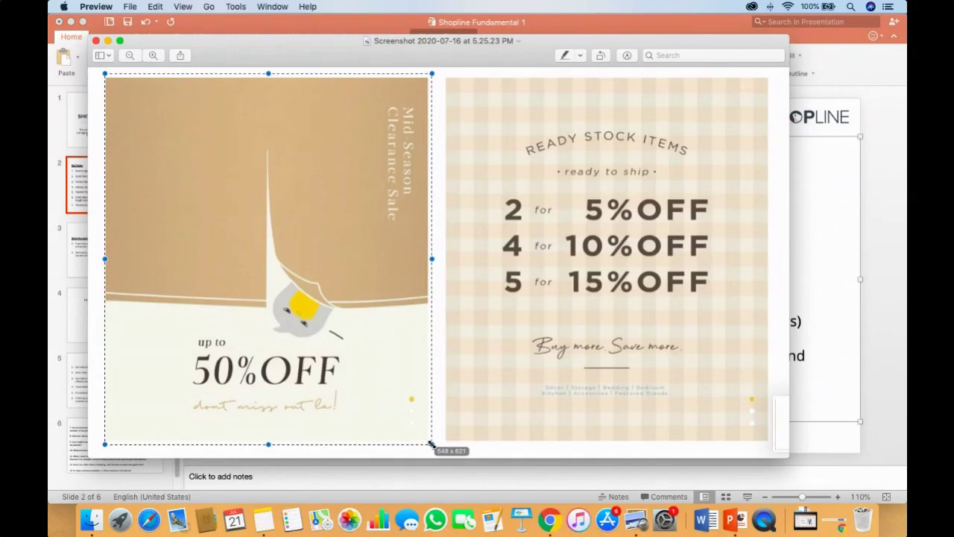
{"action": "key", "text": "super+Tab"}
{"action": "key", "text": "super+Tab"}
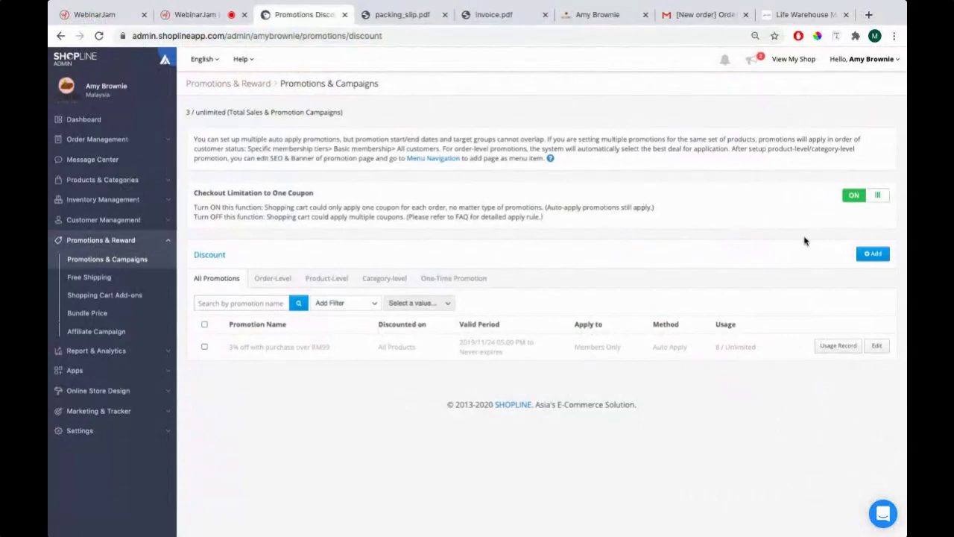
Add a new discount named '50% Discount for August 2020! (If you buy more than RM 100)' in English
{"action": "left_click", "coordinate": [873, 254]}
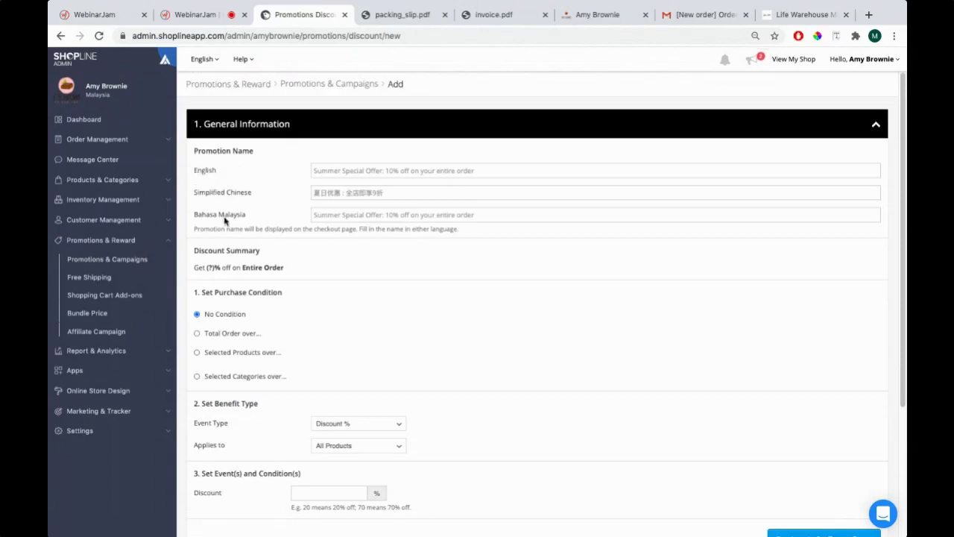
{"action": "left_click", "coordinate": [355, 173]}
{"action": "key", "text": "super+Tab"}
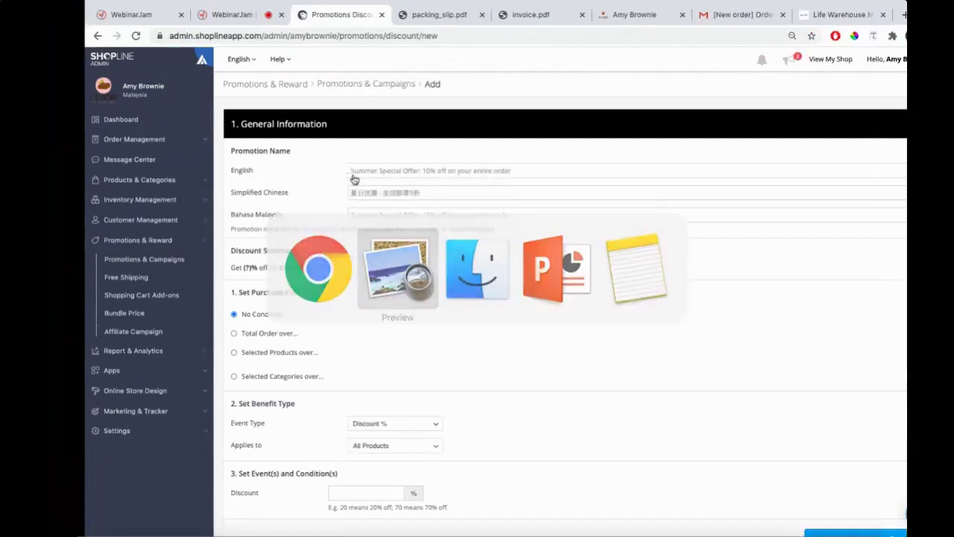
{"action": "key", "text": "super+Tab"}
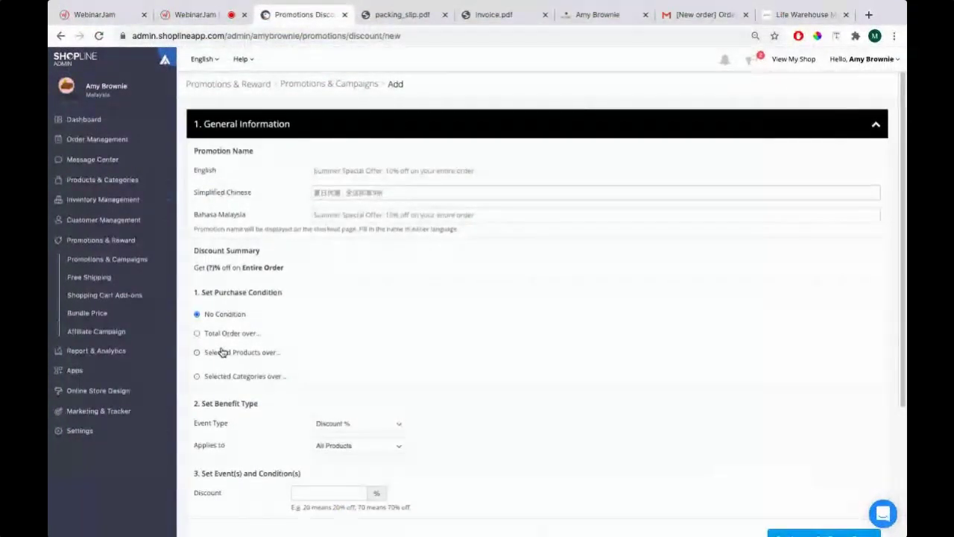
{"action": "type", "text": "50% Di"}
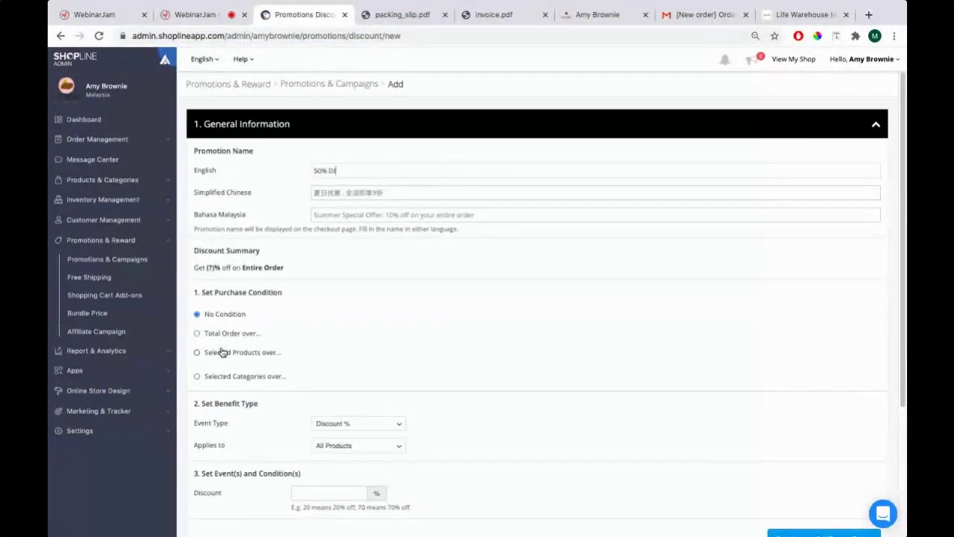
{"action": "type", "text": "scount "}
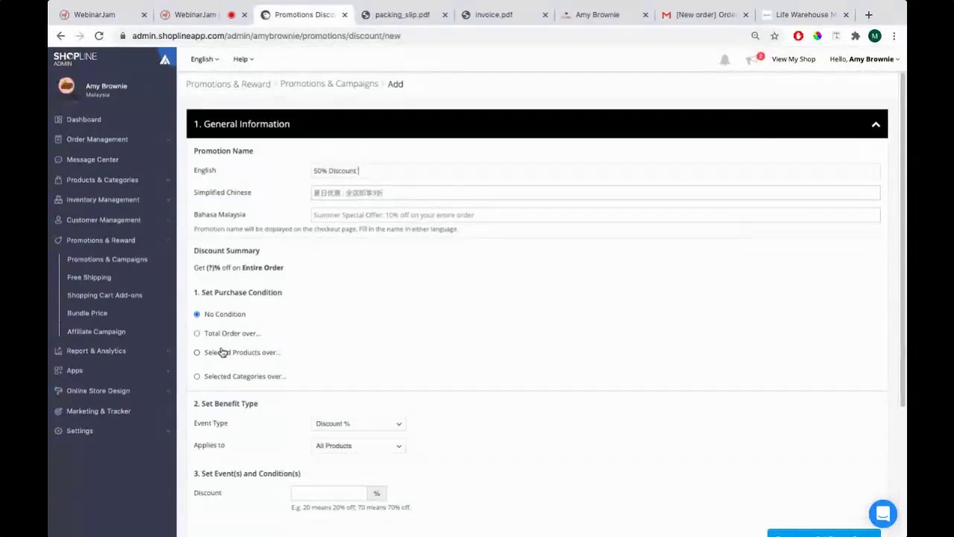
{"action": "type", "text": "for August 2020!"}
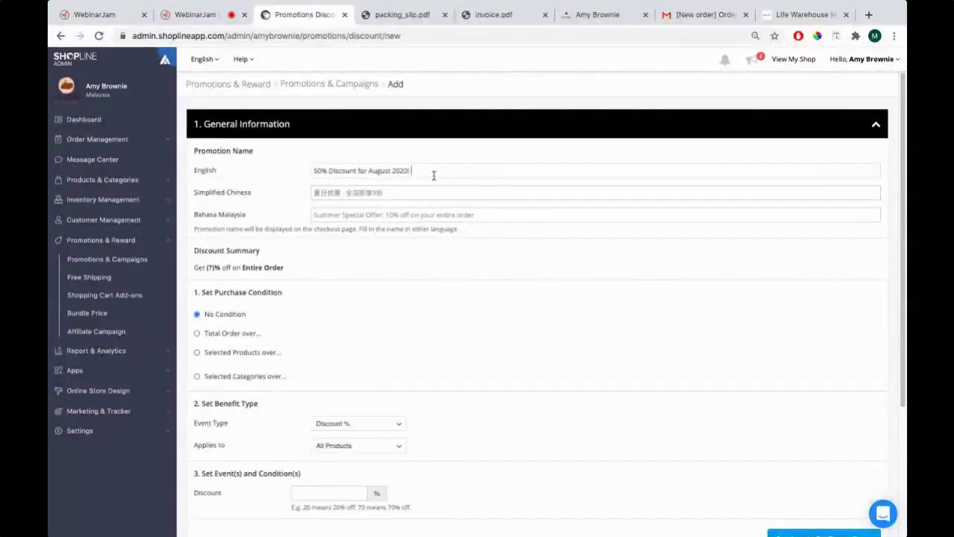
{"action": "type", "text": " (If you buy more than RM 1000"}
{"action": "scroll", "coordinate": [490, 194], "scroll_direction": "down", "scroll_amount": 1}
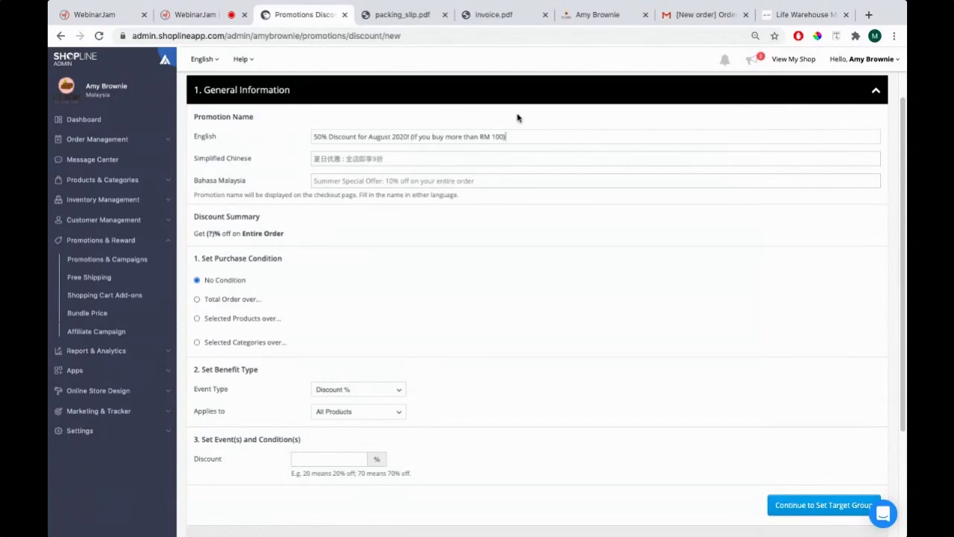
{"action": "left_click_drag", "start_coordinate": [411, 137], "coordinate": [507, 137]}
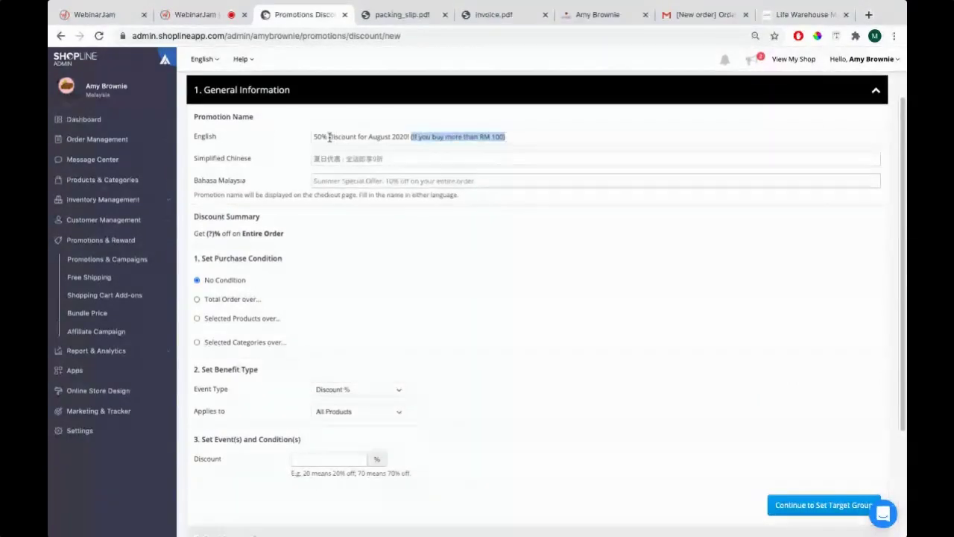
{"action": "left_click_drag", "start_coordinate": [328, 137], "coordinate": [313, 137]}
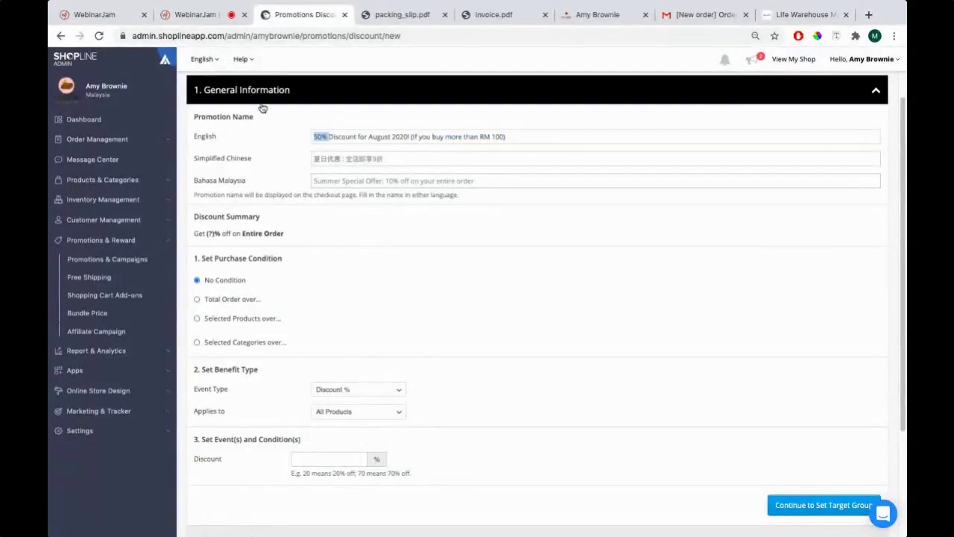
Set the promotion condition to Total Order over a Minimum Amount
{"action": "left_click", "coordinate": [230, 301]}
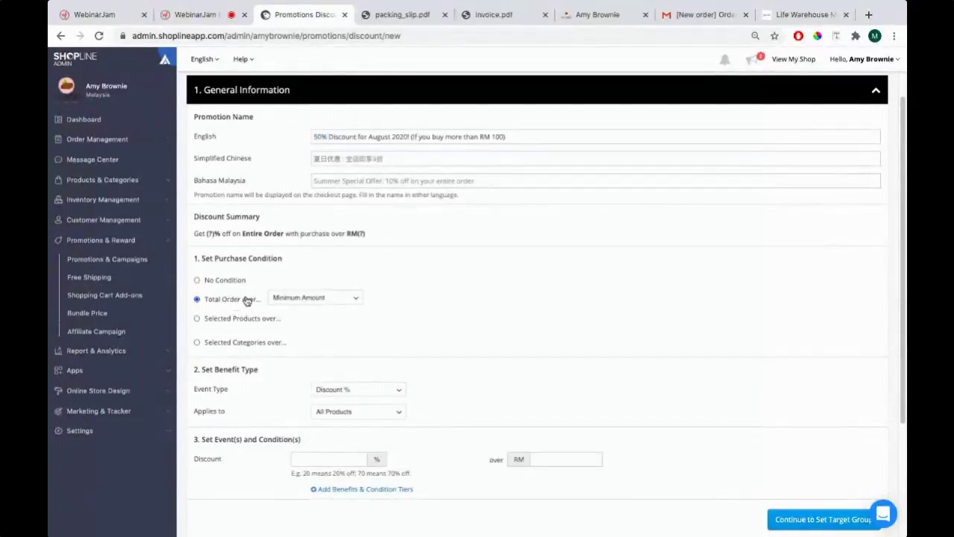
{"action": "left_click", "coordinate": [285, 299]}
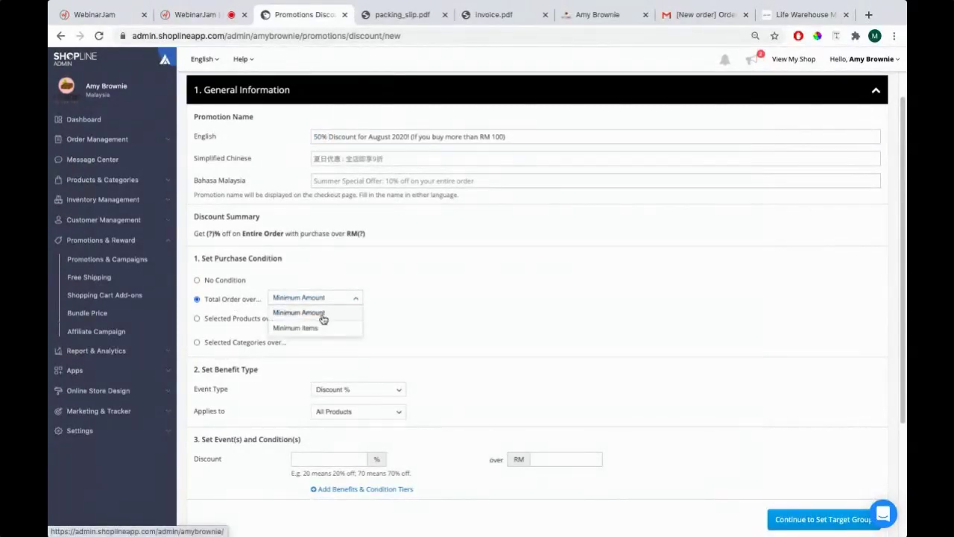
{"action": "left_click", "coordinate": [311, 313]}
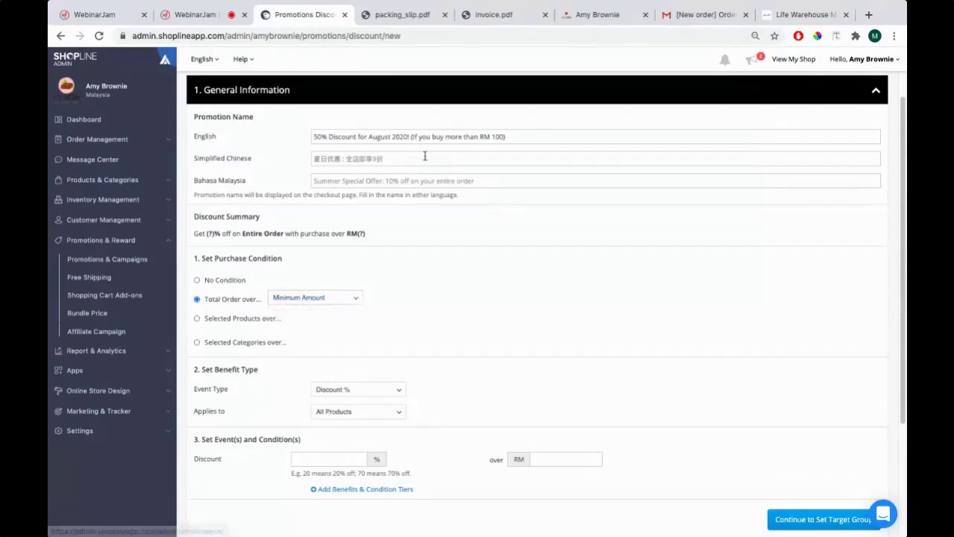
{"action": "left_click_drag", "start_coordinate": [411, 137], "coordinate": [501, 135]}
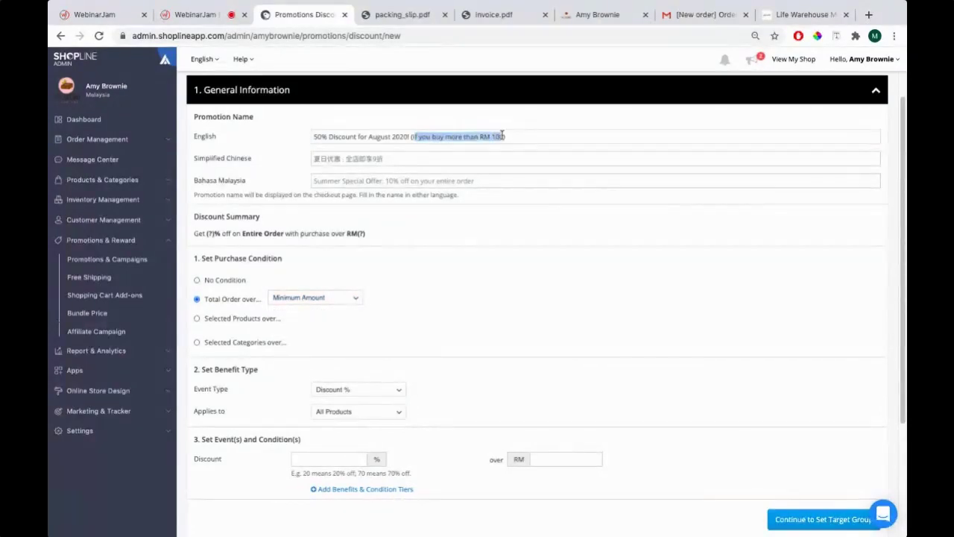
{"action": "left_click", "coordinate": [309, 298]}
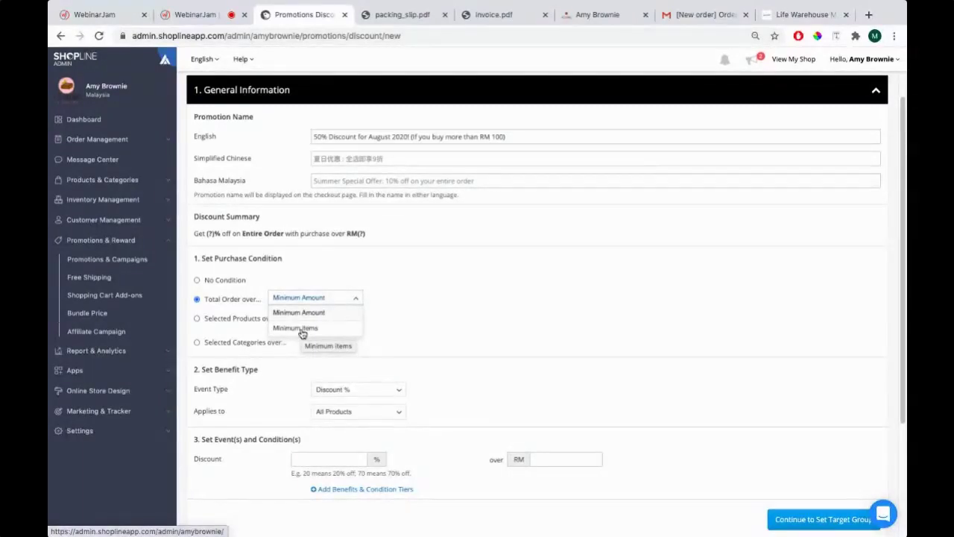
{"action": "left_click", "coordinate": [293, 313]}
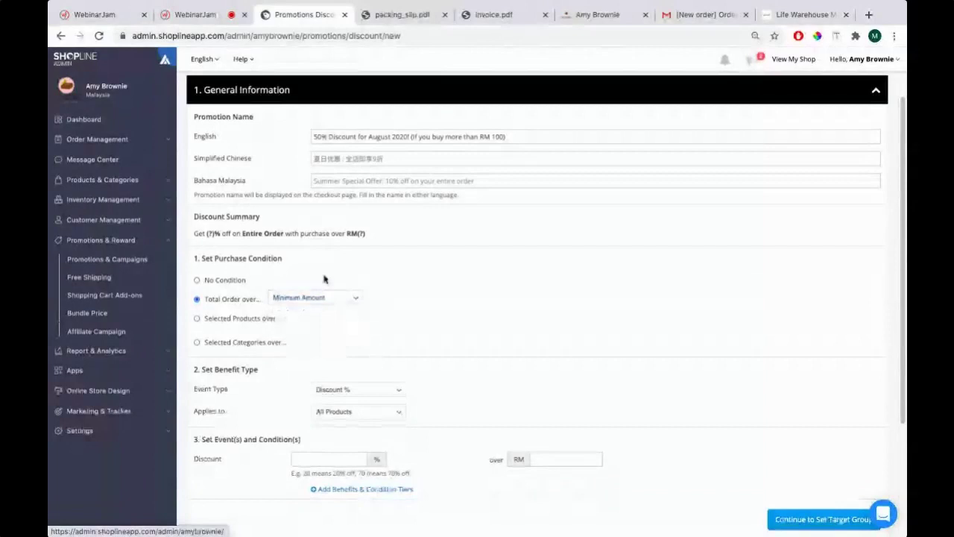
{"action": "scroll", "coordinate": [328, 276], "scroll_direction": "down", "scroll_amount": 3}
{"action": "left_click", "coordinate": [307, 223]}
{"action": "left_click", "coordinate": [312, 233]}
{"action": "left_click_drag", "start_coordinate": [195, 291], "coordinate": [263, 293]}
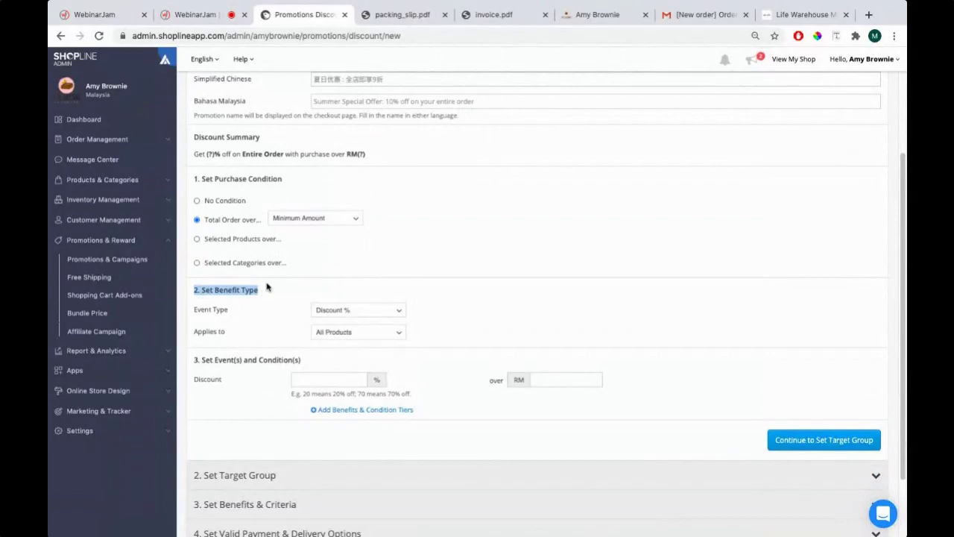
Keep the benefit type as Discount % applied to All Products
{"action": "left_click", "coordinate": [329, 313]}
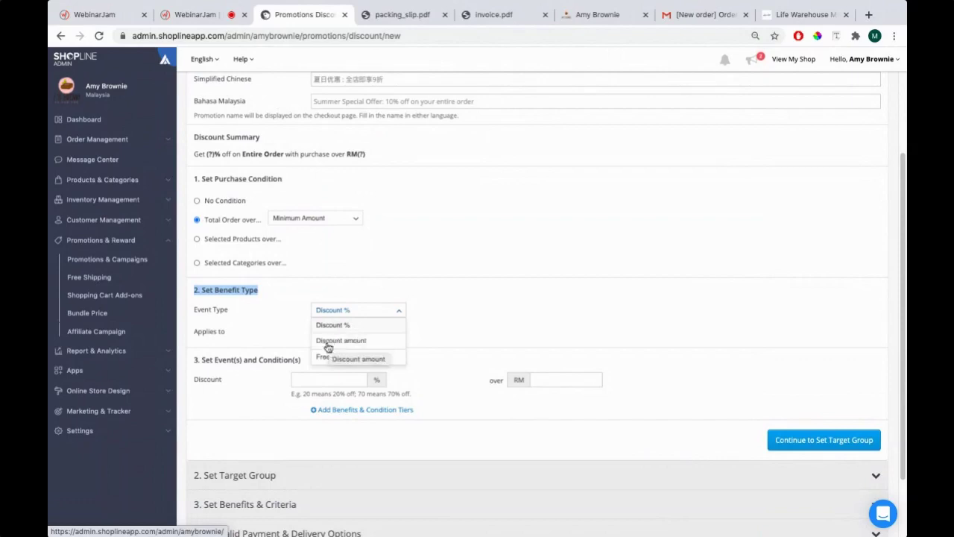
{"action": "left_click", "coordinate": [255, 325]}
{"action": "left_click", "coordinate": [341, 333]}
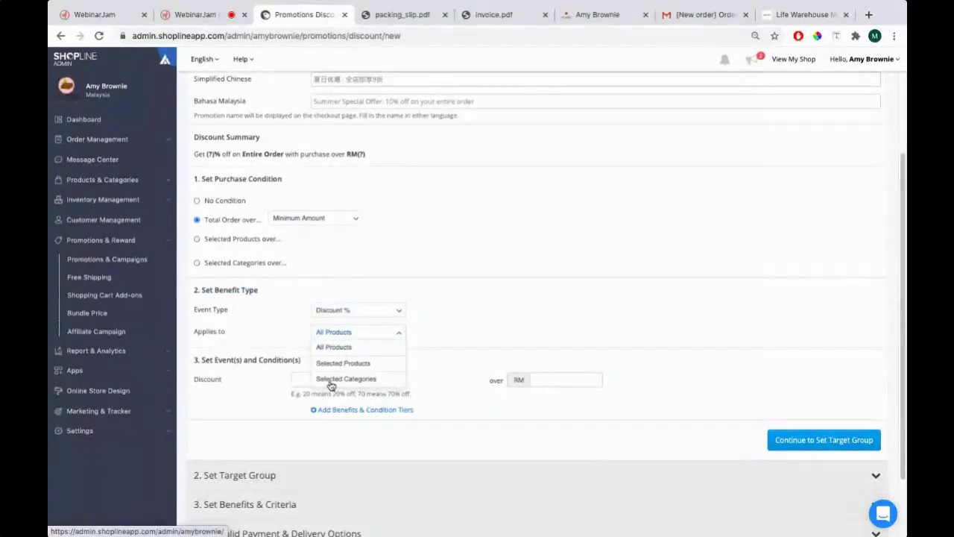
{"action": "left_click", "coordinate": [332, 332]}
{"action": "scroll", "coordinate": [366, 224], "scroll_direction": "up", "scroll_amount": 2}
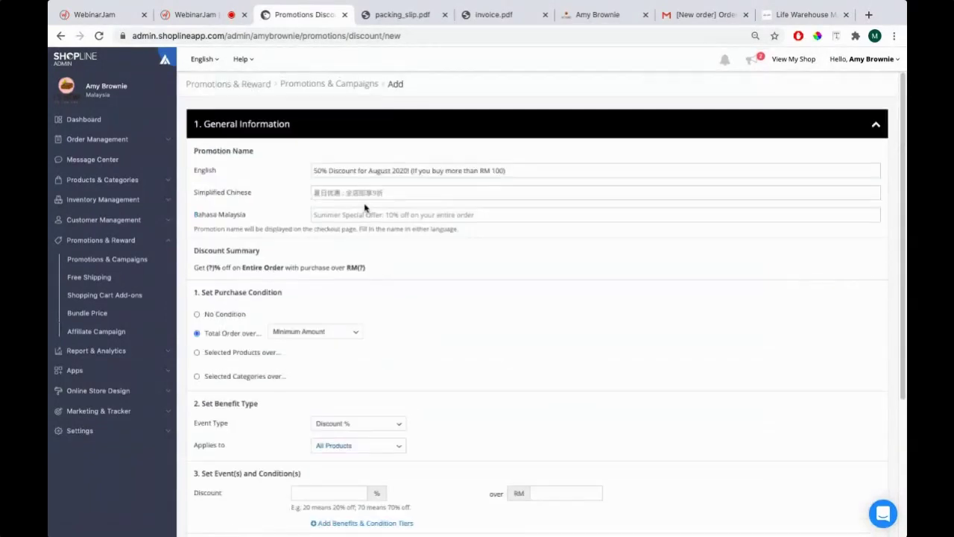
{"action": "scroll", "coordinate": [353, 328], "scroll_direction": "down", "scroll_amount": 2}
{"action": "left_click", "coordinate": [341, 321]}
{"action": "left_click", "coordinate": [356, 333]}
{"action": "scroll", "coordinate": [343, 223], "scroll_direction": "up", "scroll_amount": 3}
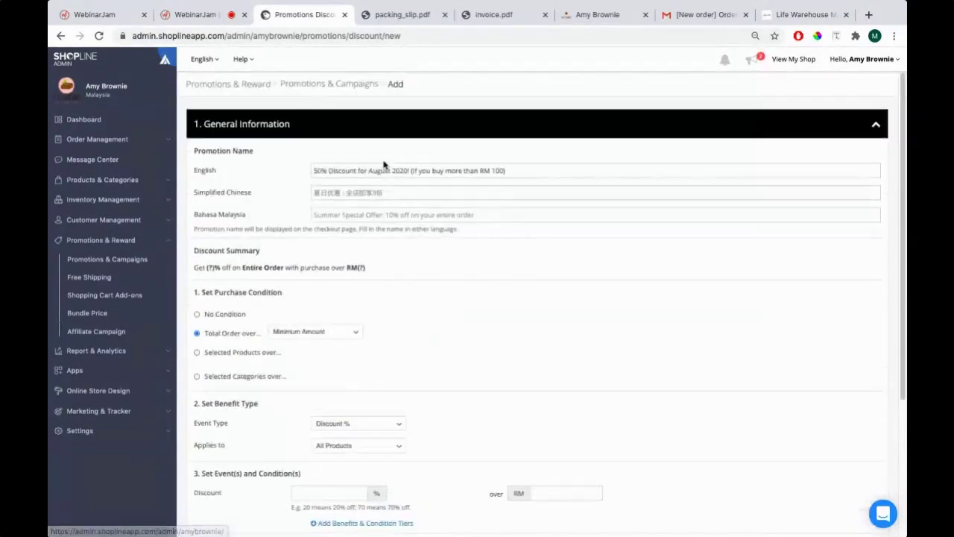
{"action": "scroll", "coordinate": [343, 224], "scroll_direction": "down", "scroll_amount": 5}
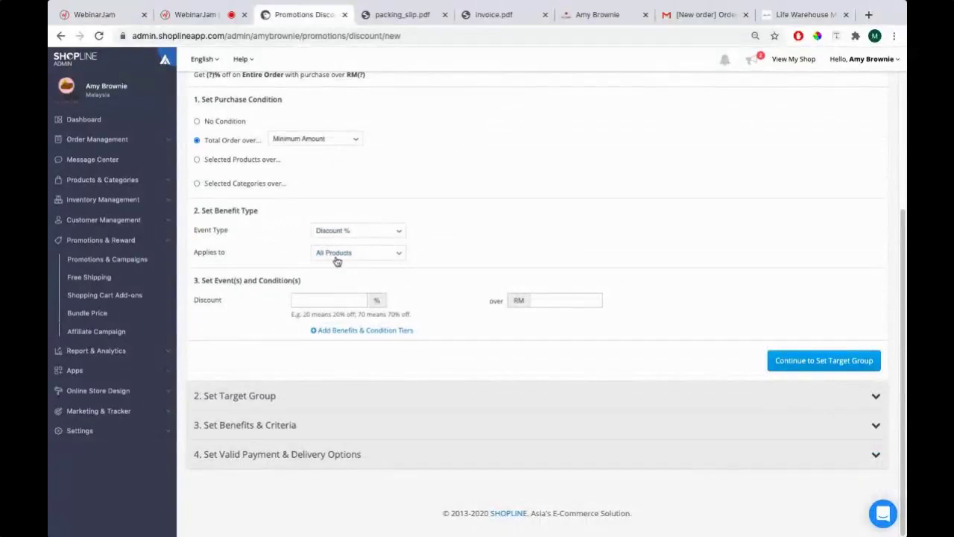
{"action": "left_click", "coordinate": [338, 257]}
{"action": "left_click", "coordinate": [341, 266]}
{"action": "scroll", "coordinate": [353, 261], "scroll_direction": "up", "scroll_amount": 3}
{"action": "scroll", "coordinate": [451, 190], "scroll_direction": "down", "scroll_amount": 3}
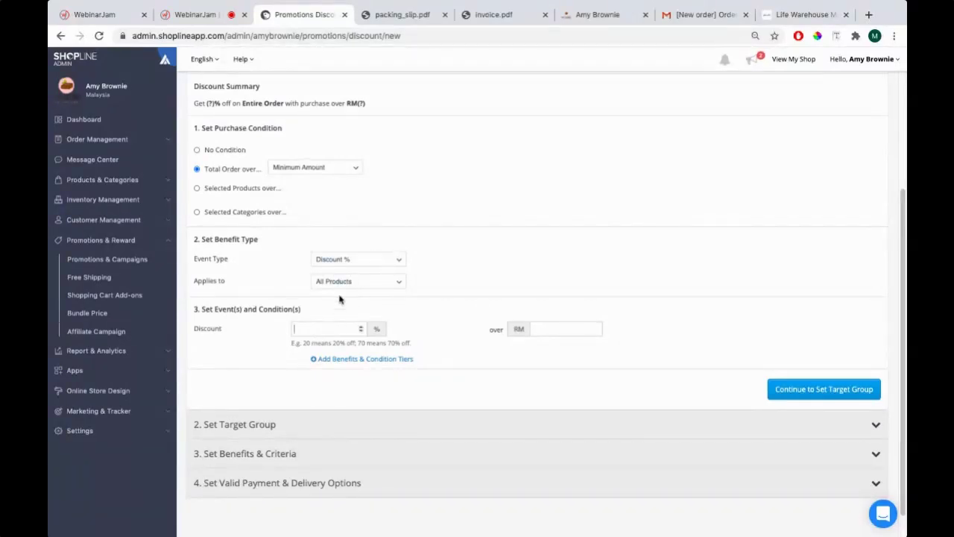
Enter a 50% discount for orders over RM 100
{"action": "type", "text": "50"}
{"action": "key", "text": "Tab"}
{"action": "type", "text": "100"}
{"action": "key", "text": "Tab"}
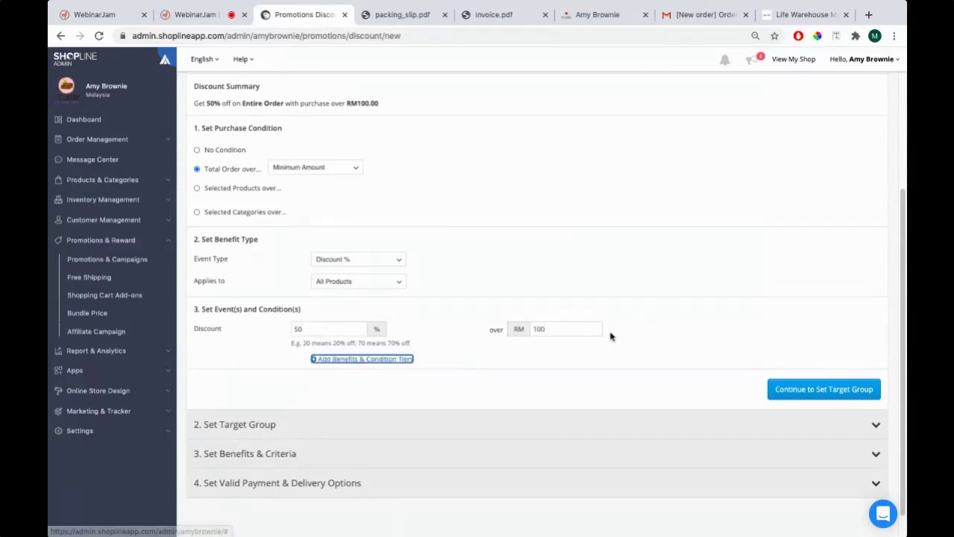
{"action": "scroll", "coordinate": [619, 328], "scroll_direction": "down", "scroll_amount": 1}
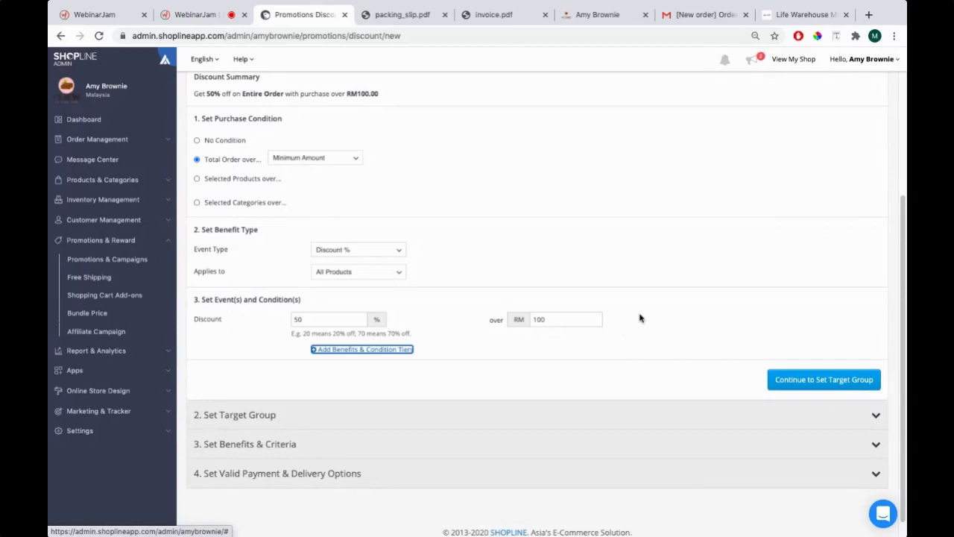
Leave the target group as All Customers and advance to the Benefits & Criteria step
{"action": "left_click", "coordinate": [825, 386]}
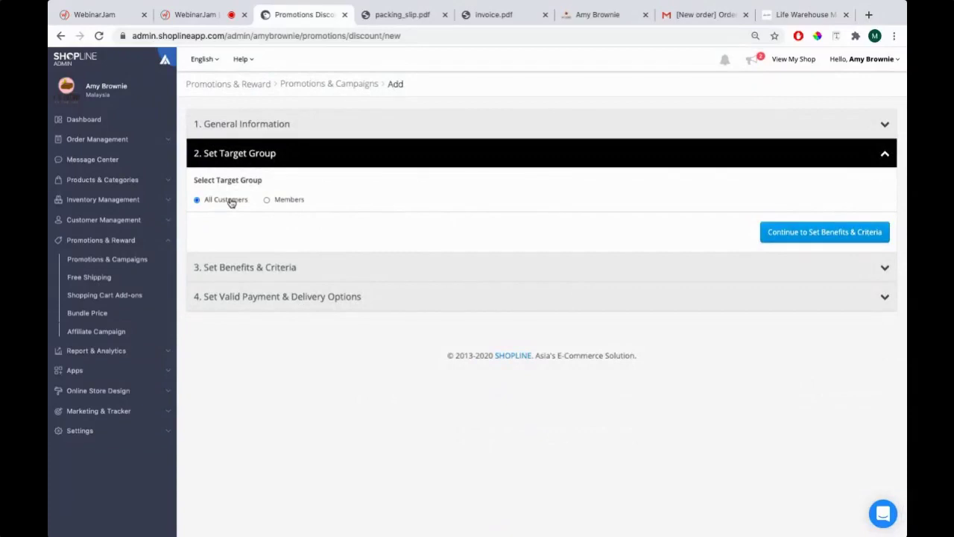
{"action": "left_click", "coordinate": [267, 199]}
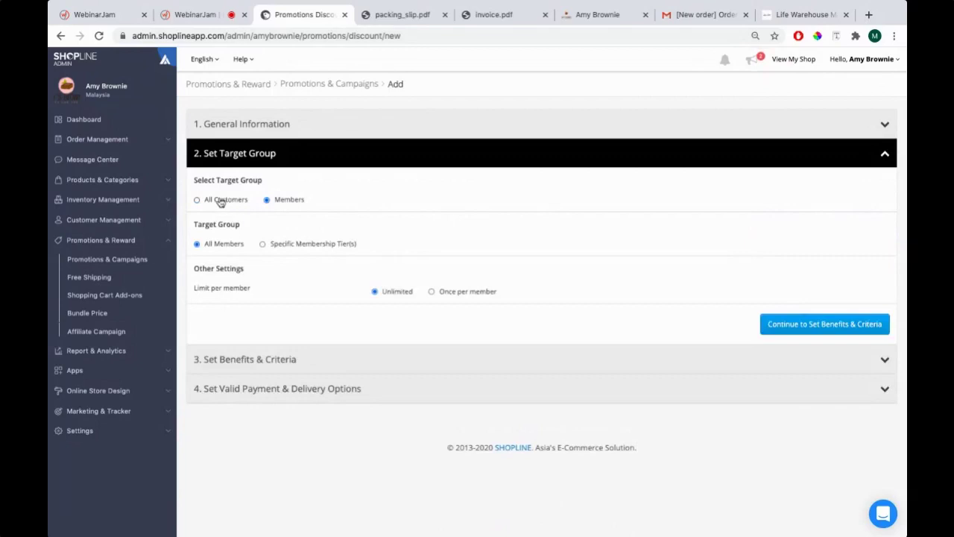
{"action": "left_click", "coordinate": [221, 202]}
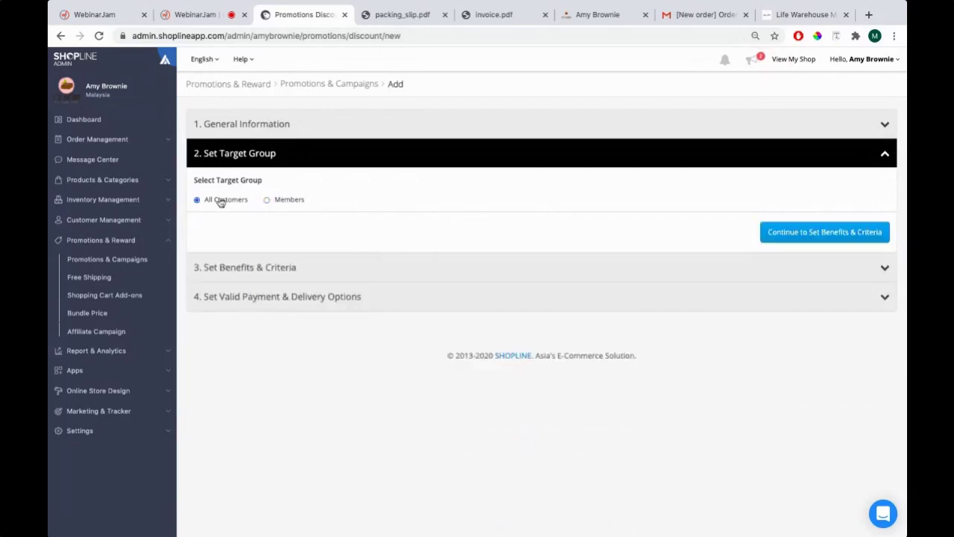
{"action": "left_click", "coordinate": [803, 234]}
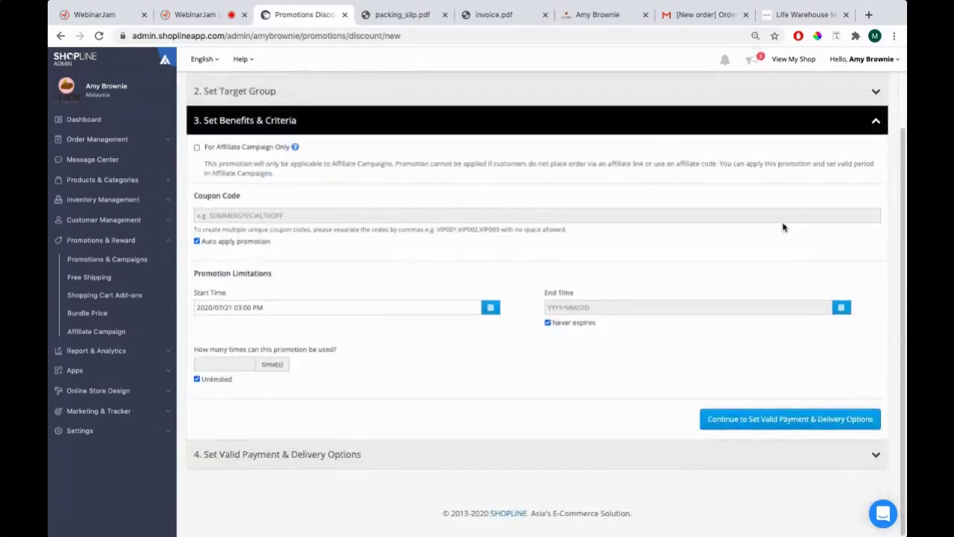
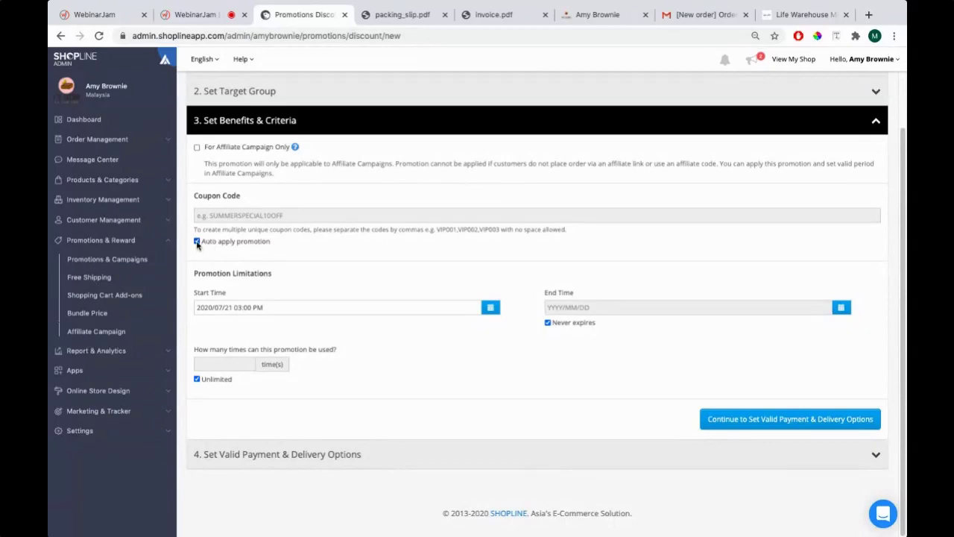
Turn off auto-apply, give the promotion coupon code AUGUST50, and switch to the storefront
{"action": "left_click", "coordinate": [196, 242]}
{"action": "type", "text": "AUGUST50"}
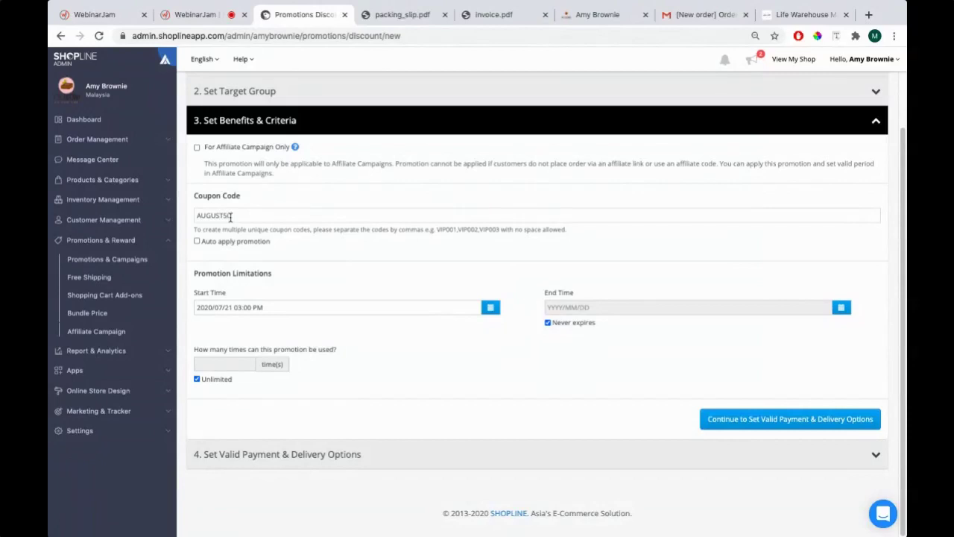
{"action": "double_click", "coordinate": [198, 215]}
{"action": "left_click", "coordinate": [589, 15]}
{"action": "scroll", "coordinate": [385, 215], "scroll_direction": "up", "scroll_amount": 3}
From the Brownies category, add a Medium Coconut Brownie to the cart
{"action": "mouse_move", "coordinate": [483, 153]}
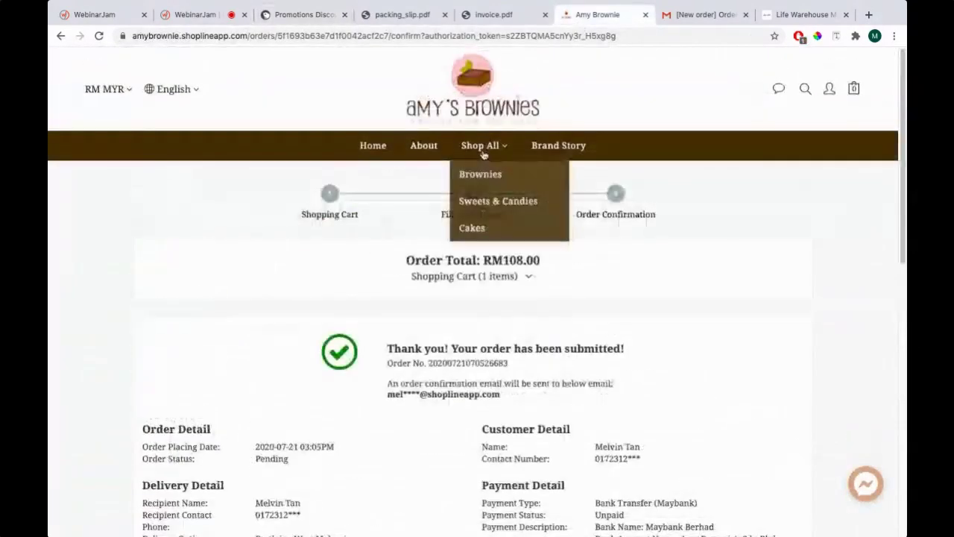
{"action": "left_click", "coordinate": [480, 174]}
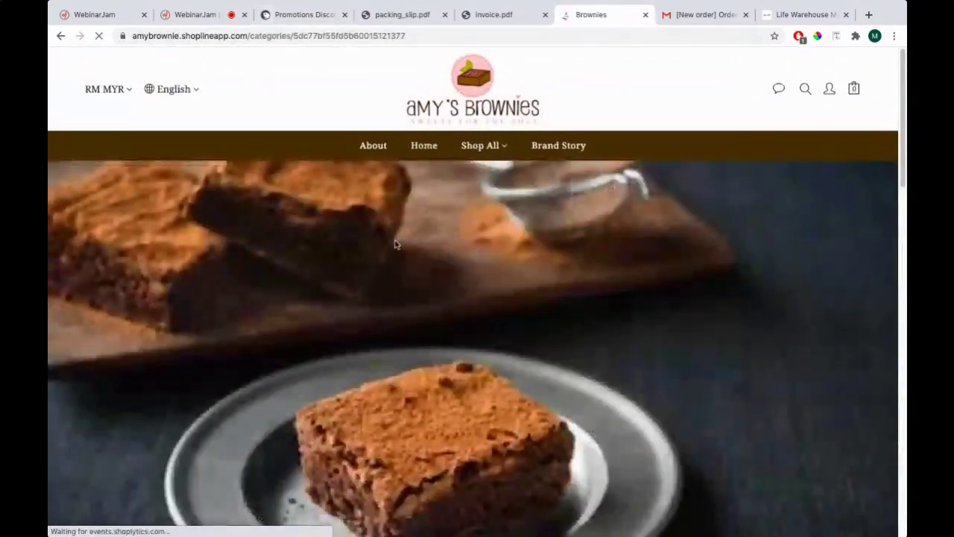
{"action": "scroll", "coordinate": [396, 242], "scroll_direction": "down", "scroll_amount": 8}
{"action": "left_click", "coordinate": [385, 124]}
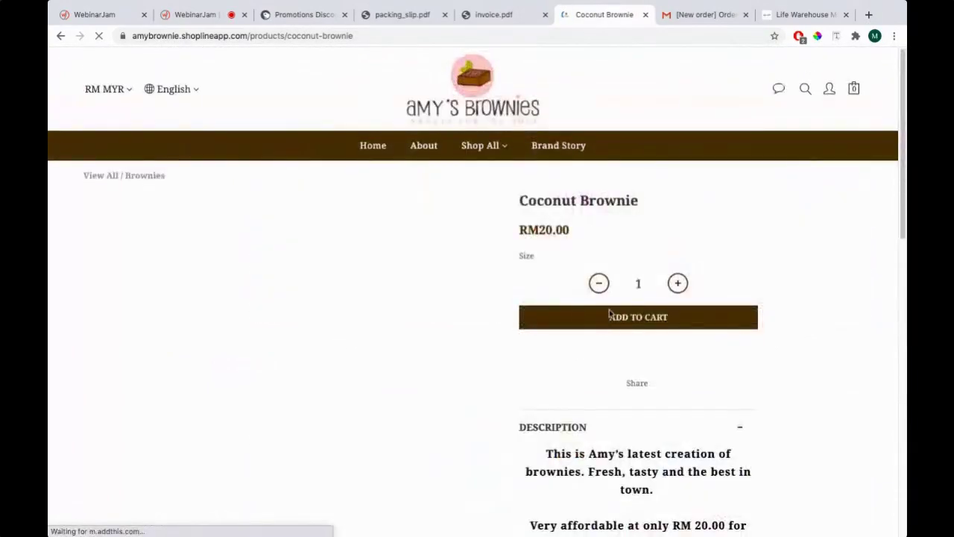
{"action": "left_click", "coordinate": [610, 316]}
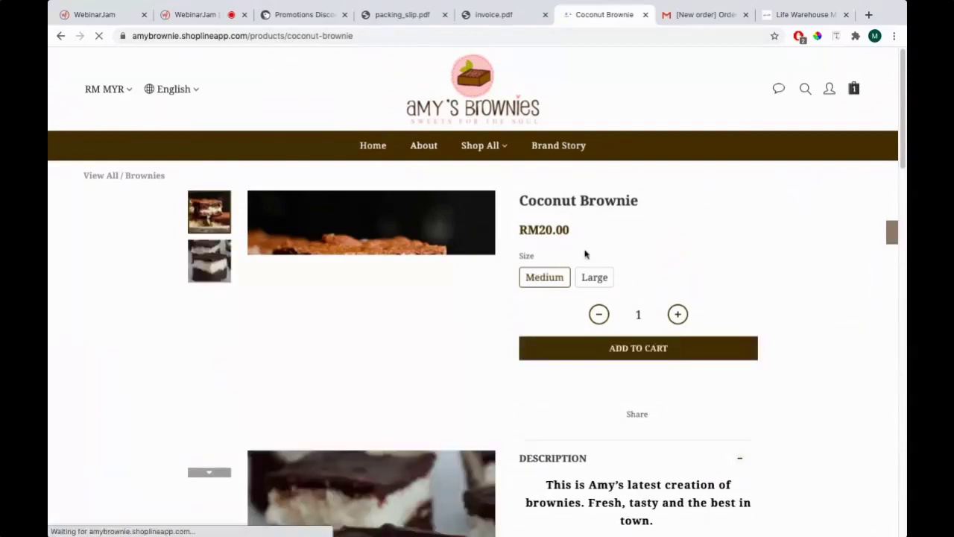
At checkout, apply the coupon code AUGUST50, then go back to the admin
{"action": "left_click", "coordinate": [726, 237]}
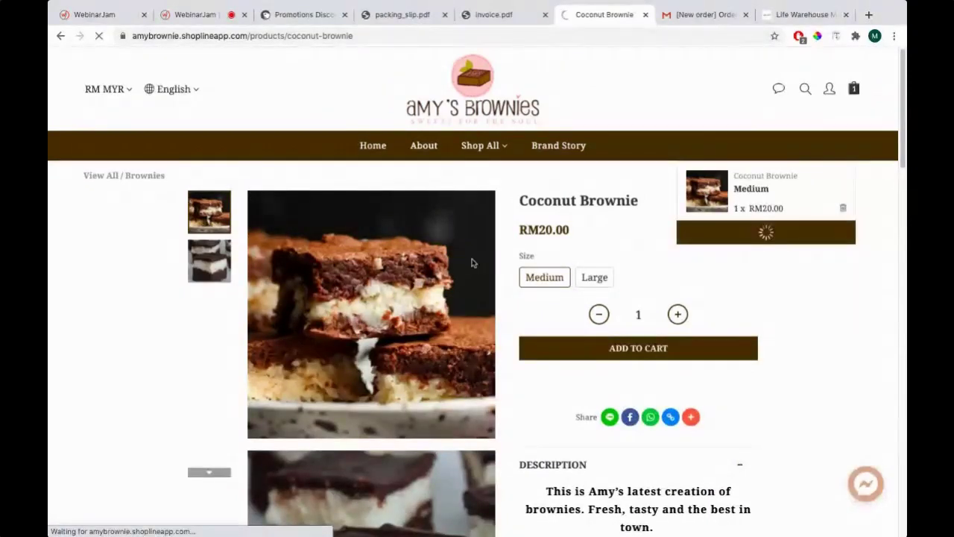
{"action": "scroll", "coordinate": [243, 245], "scroll_direction": "down", "scroll_amount": 2}
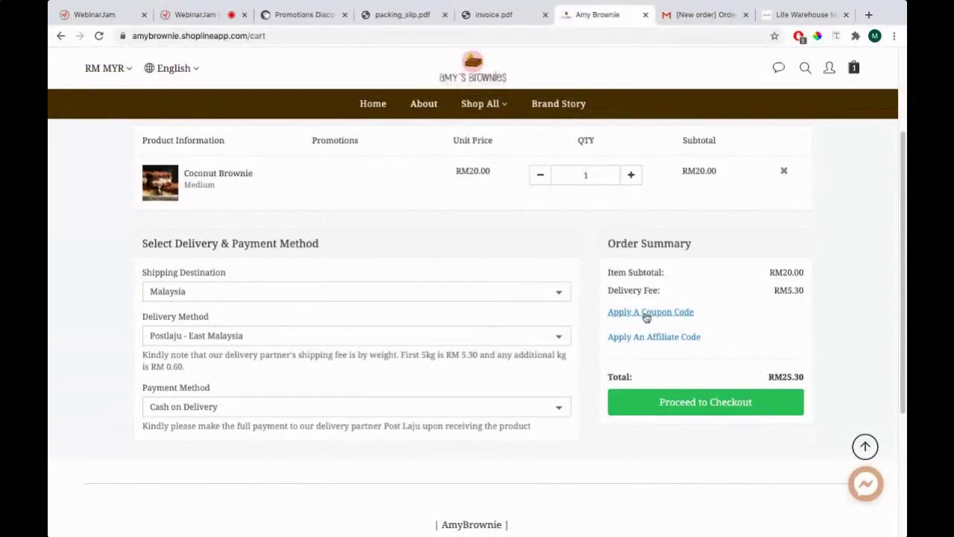
{"action": "left_click", "coordinate": [647, 314]}
{"action": "type", "text": "AUGUST50"}
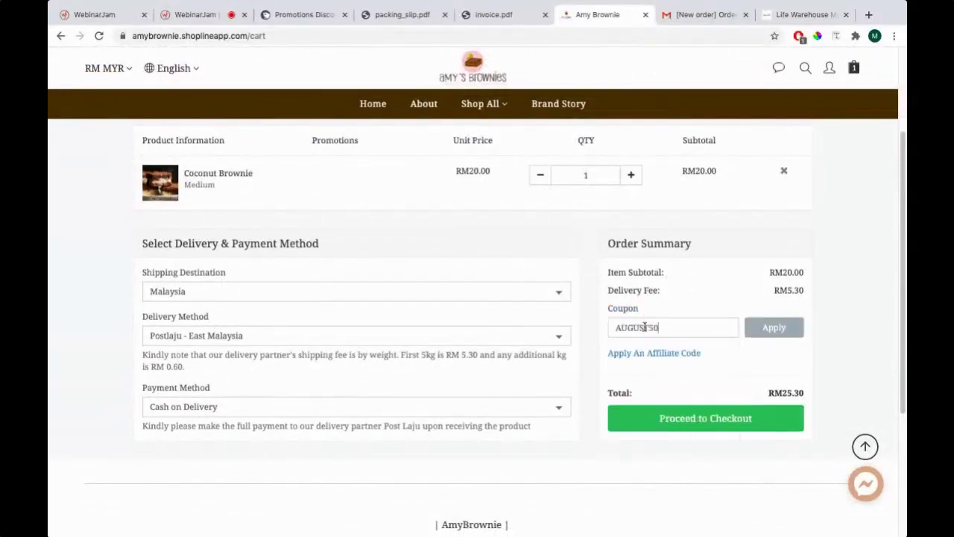
{"action": "left_click", "coordinate": [764, 328]}
{"action": "scroll", "coordinate": [634, 292], "scroll_direction": "up", "scroll_amount": 1}
{"action": "left_click", "coordinate": [313, 15]}
{"action": "scroll", "coordinate": [294, 205], "scroll_direction": "up", "scroll_amount": 2}
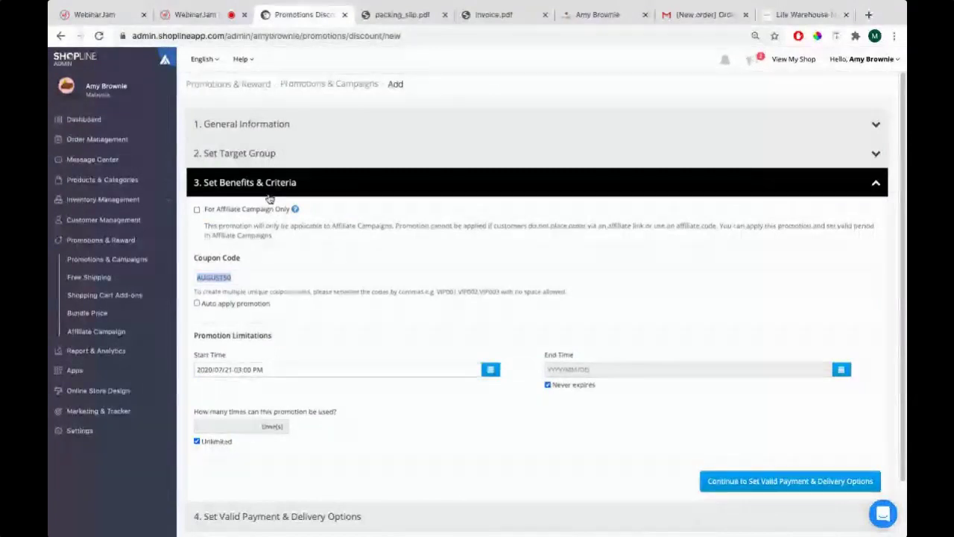
Tick Auto apply promotion so the AUGUST50 coupon code is no longer required
{"action": "scroll", "coordinate": [323, 254], "scroll_direction": "down", "scroll_amount": 1}
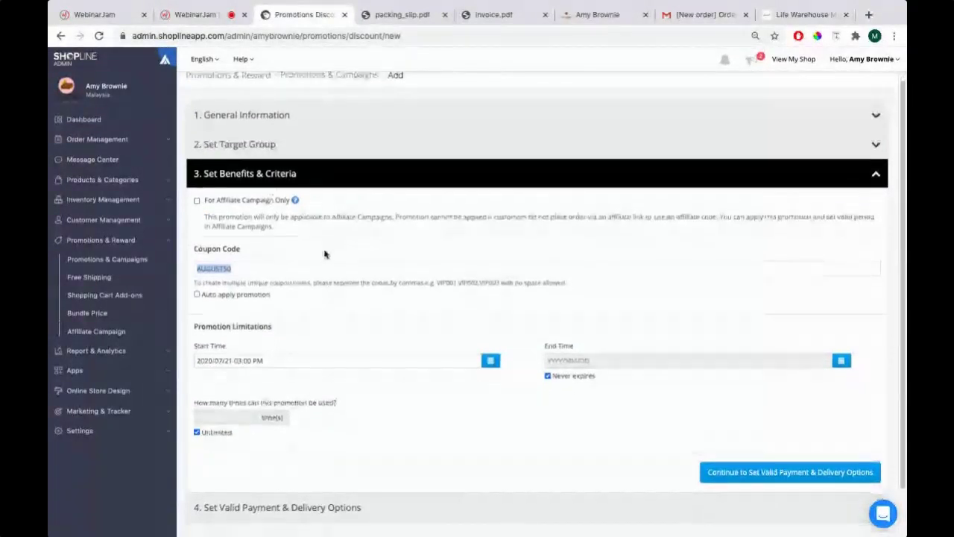
{"action": "scroll", "coordinate": [322, 253], "scroll_direction": "down", "scroll_amount": 1}
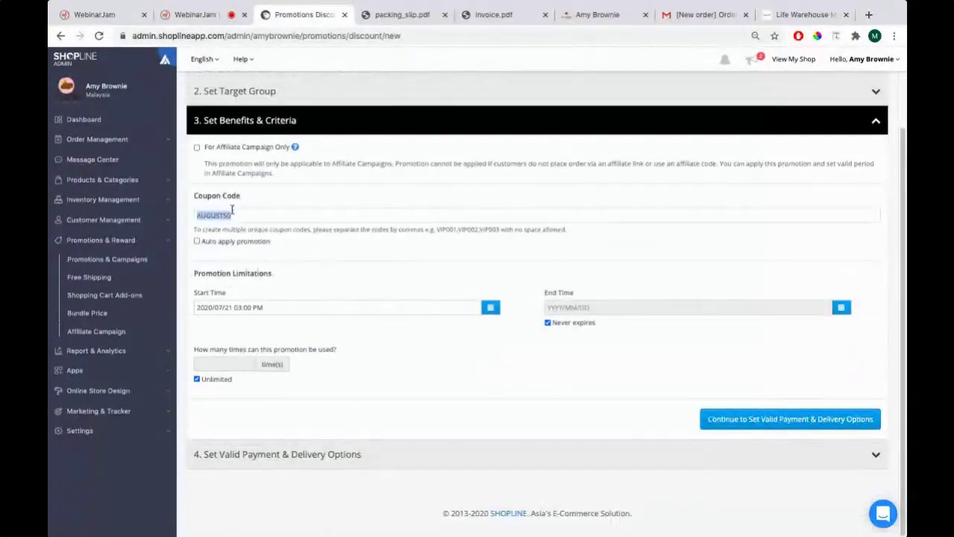
{"action": "left_click", "coordinate": [197, 242]}
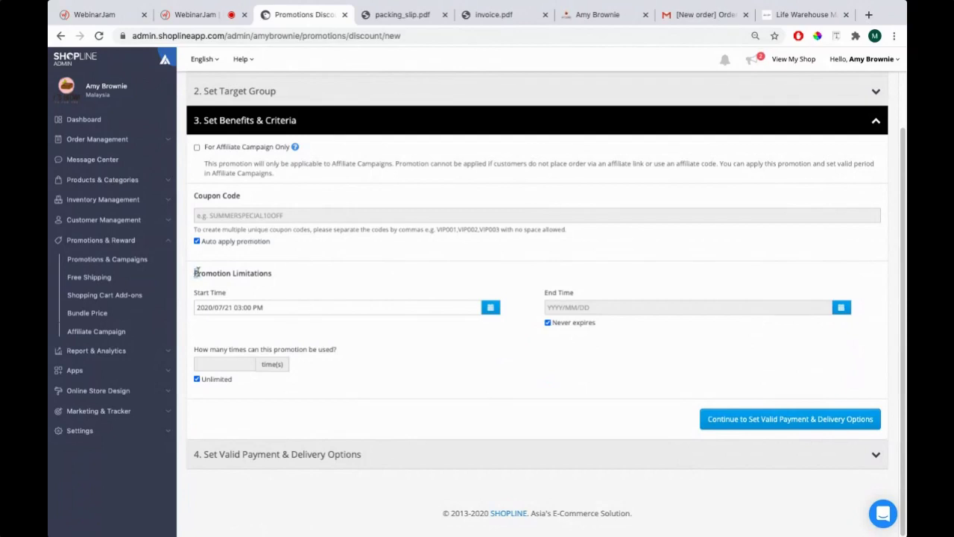
{"action": "left_click_drag", "start_coordinate": [196, 273], "coordinate": [273, 277]}
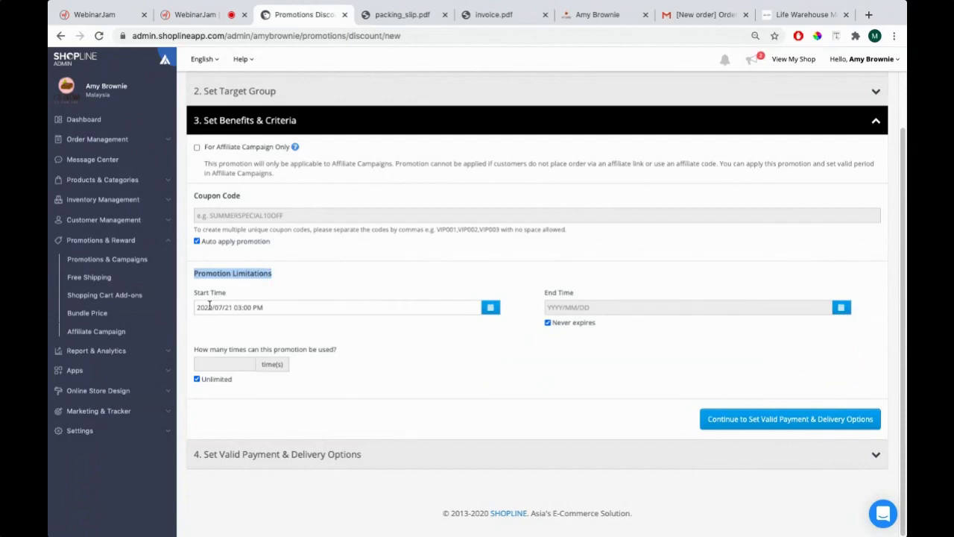
Set the promotion start time to 2020/08/01 03:00 PM
{"action": "left_click", "coordinate": [491, 307]}
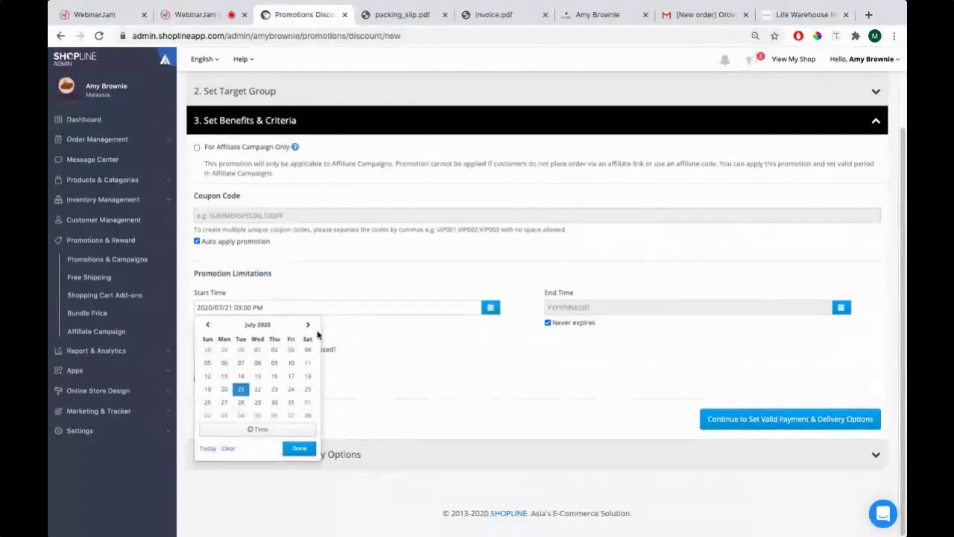
{"action": "left_click", "coordinate": [307, 324]}
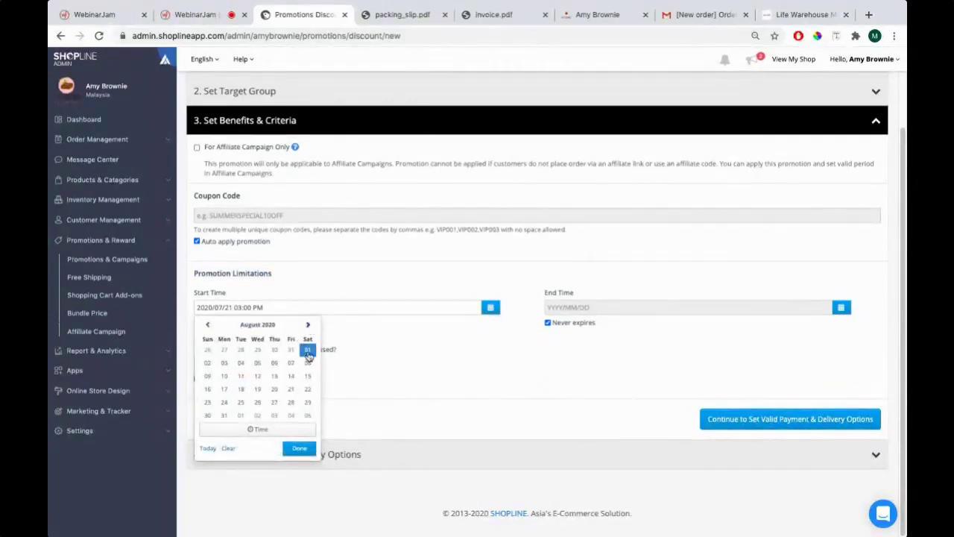
{"action": "left_click", "coordinate": [308, 352]}
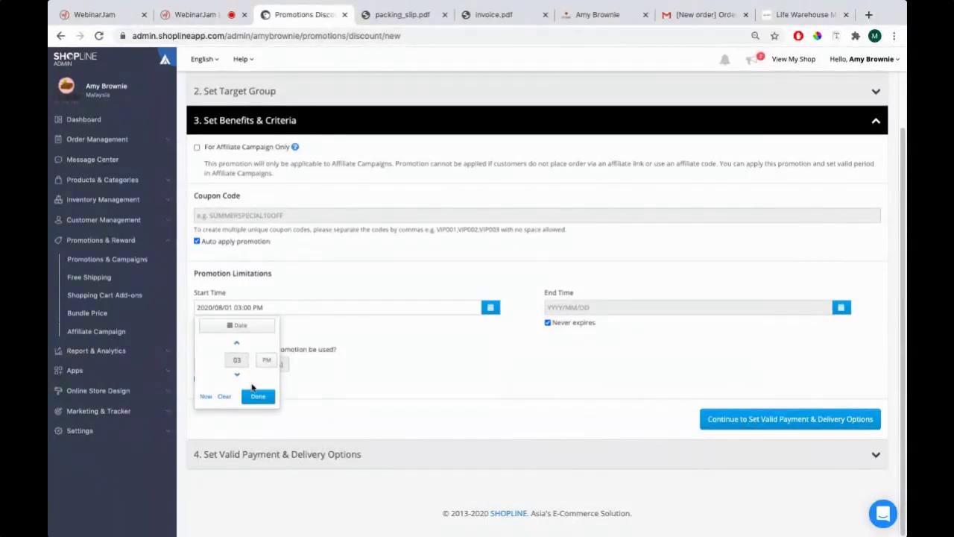
{"action": "left_click", "coordinate": [258, 398]}
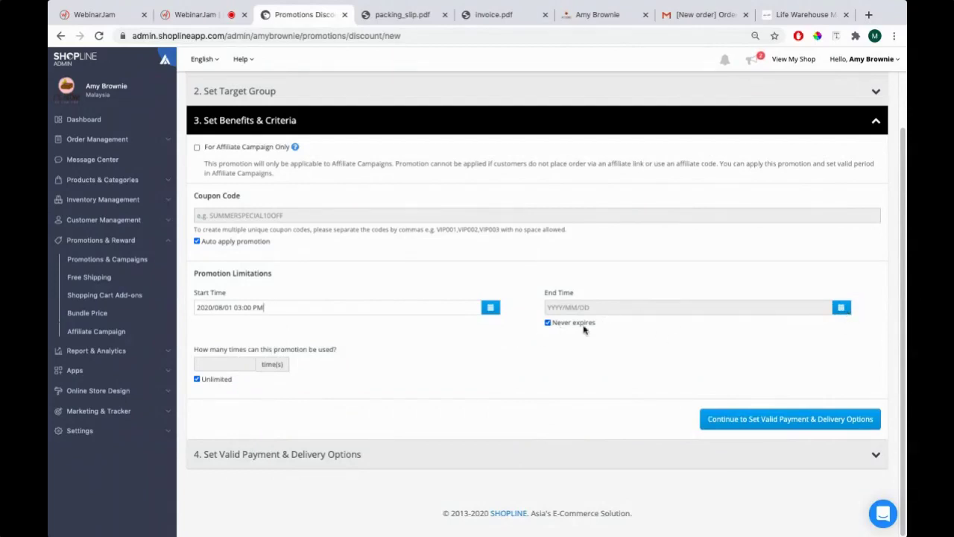
Uncheck Never expires and set the end time to 2020/08/31 12:00 AM
{"action": "left_click", "coordinate": [582, 323]}
{"action": "left_click", "coordinate": [840, 307]}
{"action": "left_click", "coordinate": [837, 324]}
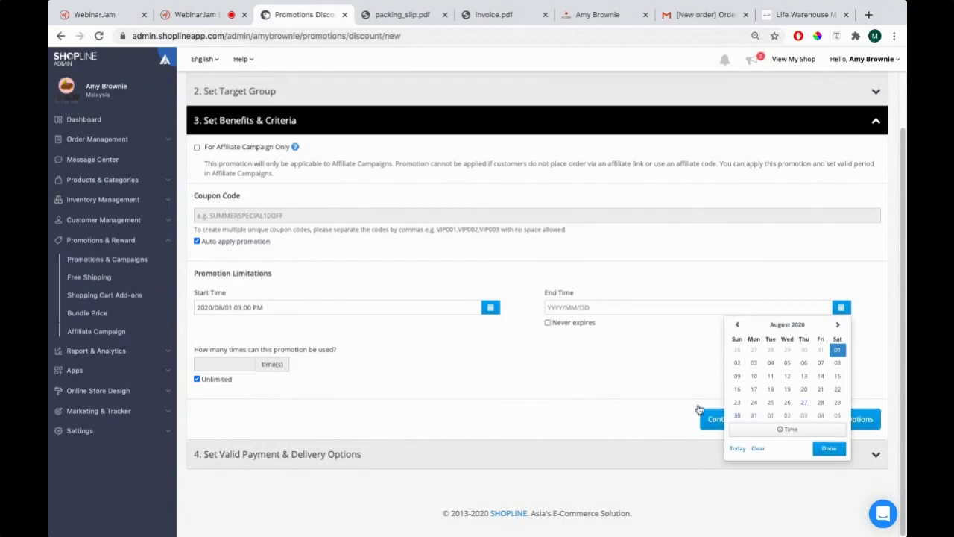
{"action": "left_click", "coordinate": [753, 415]}
{"action": "left_click", "coordinate": [825, 397]}
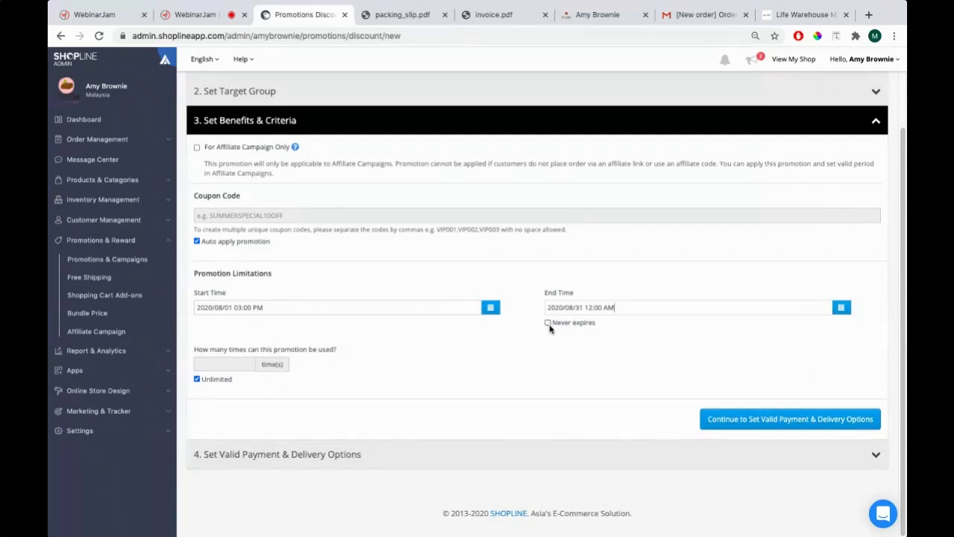
{"action": "left_click", "coordinate": [548, 323]}
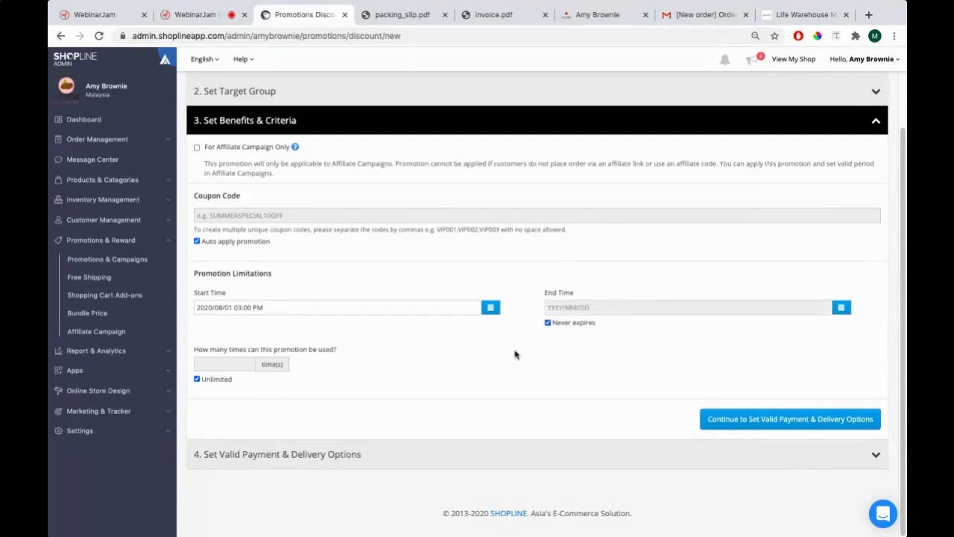
{"action": "left_click", "coordinate": [548, 323]}
{"action": "left_click", "coordinate": [841, 307]}
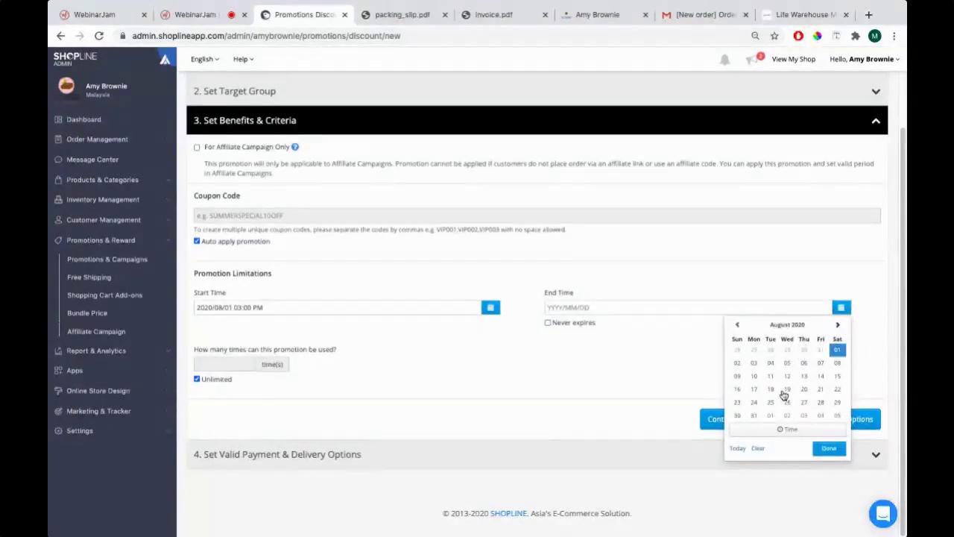
{"action": "left_click", "coordinate": [753, 415]}
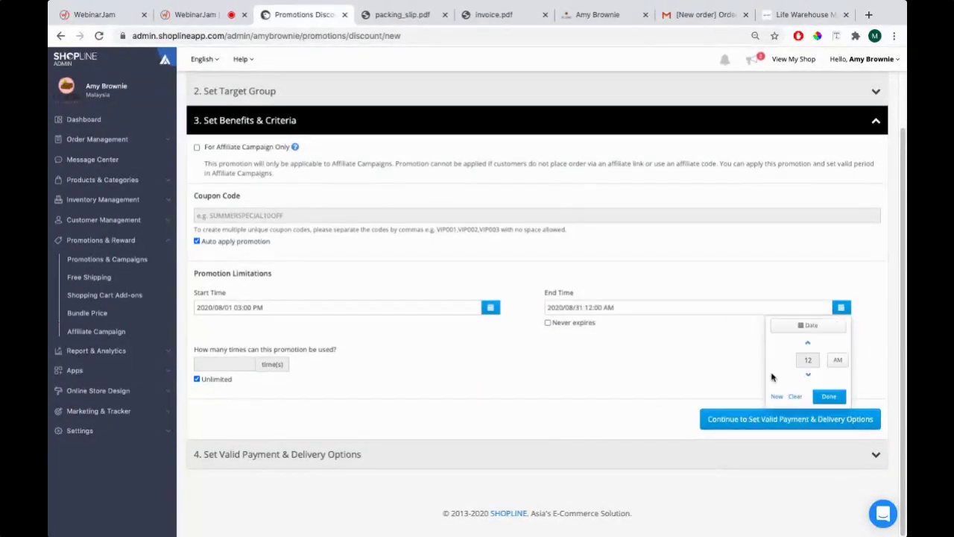
{"action": "left_click", "coordinate": [827, 395]}
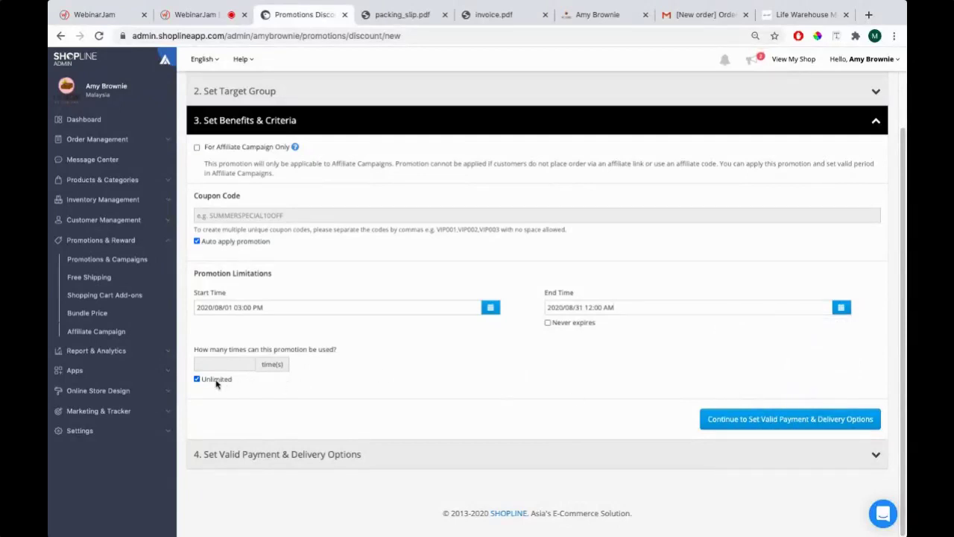
Try a usage limit of 30, then restore unlimited uses
{"action": "left_click", "coordinate": [276, 309]}
{"action": "key", "text": "Escape"}
{"action": "left_click", "coordinate": [198, 380]}
{"action": "left_click", "coordinate": [219, 364]}
{"action": "type", "text": "30"}
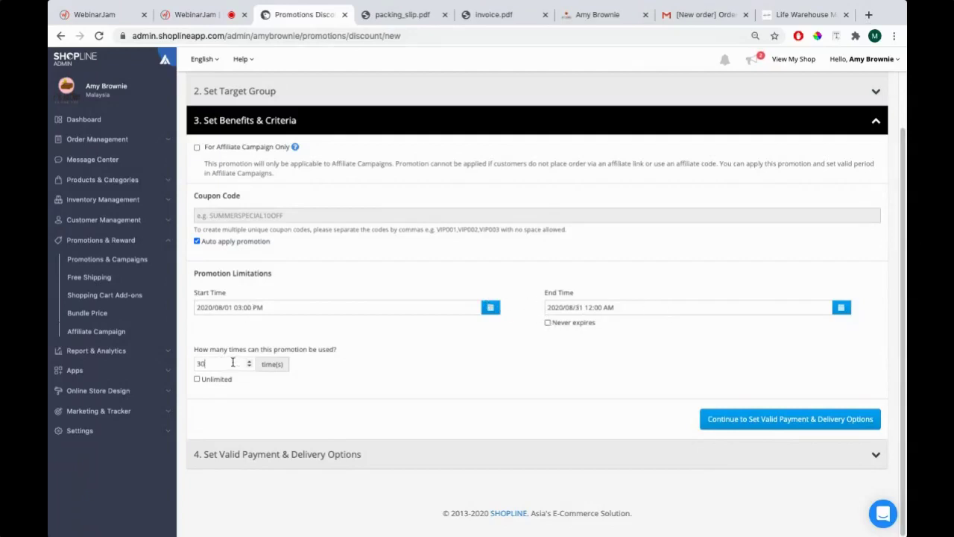
{"action": "key", "text": "BackSpace"}
{"action": "key", "text": "BackSpace"}
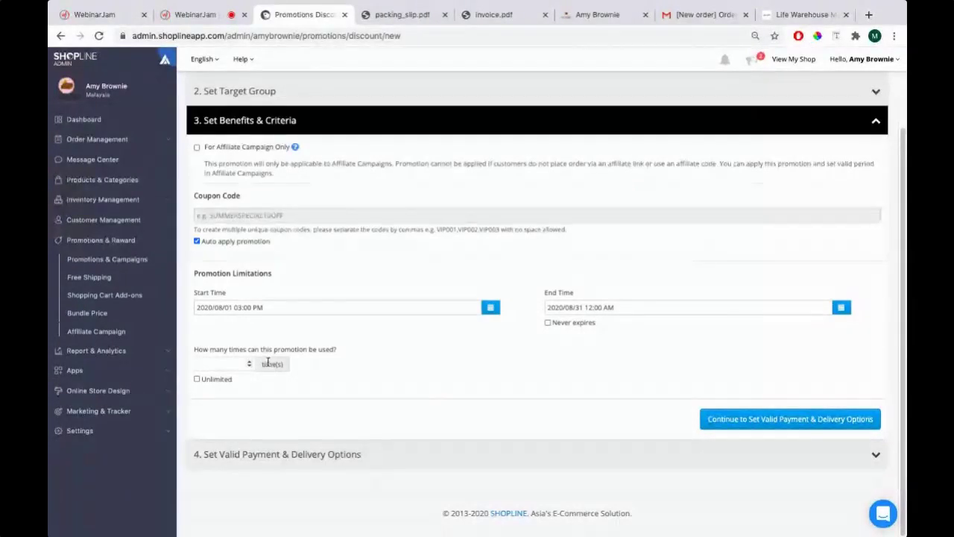
{"action": "left_click", "coordinate": [197, 378]}
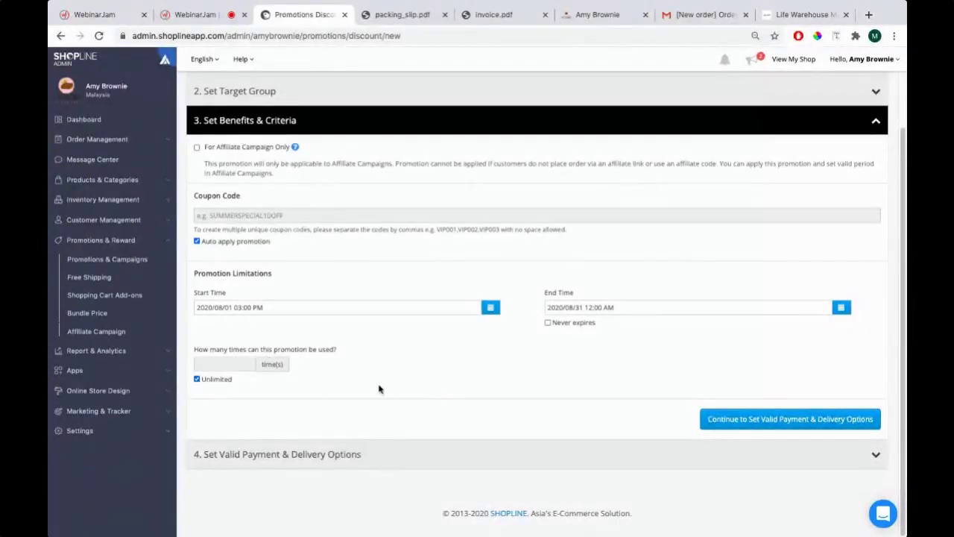
{"action": "scroll", "coordinate": [373, 399], "scroll_direction": "up", "scroll_amount": 2}
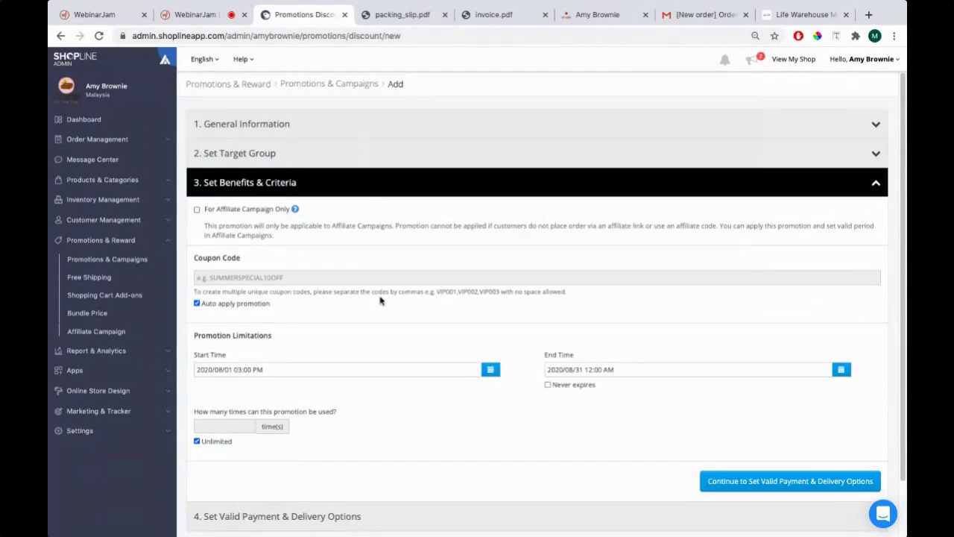
{"action": "scroll", "coordinate": [379, 301], "scroll_direction": "down", "scroll_amount": 2}
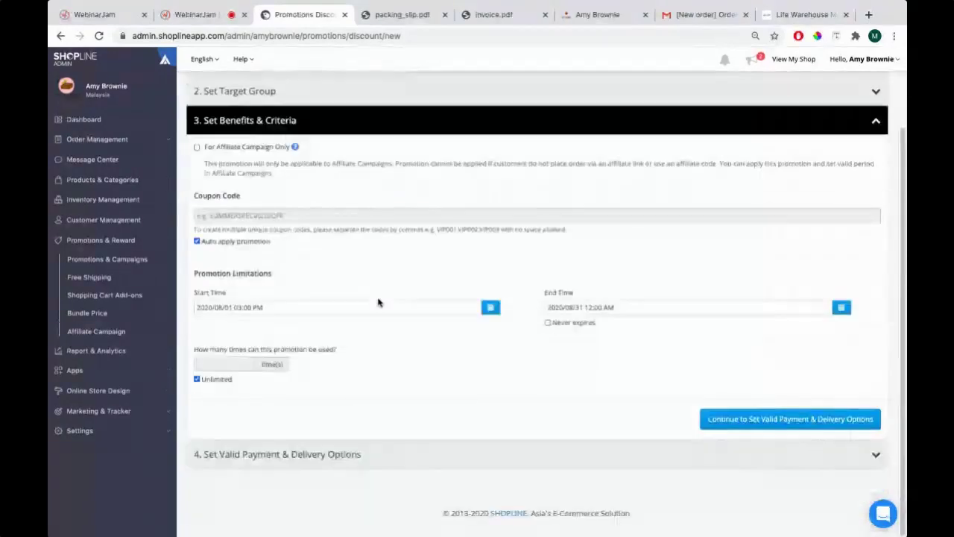
Make the promotion never expire, start 2020/07/01 03:00 PM, and continue to payment and delivery
{"action": "left_click", "coordinate": [584, 329]}
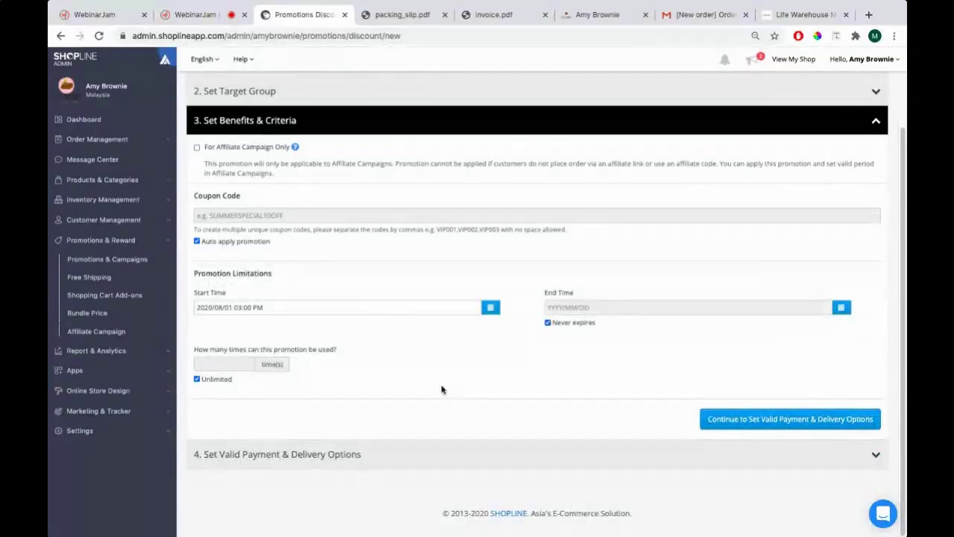
{"action": "left_click", "coordinate": [492, 313]}
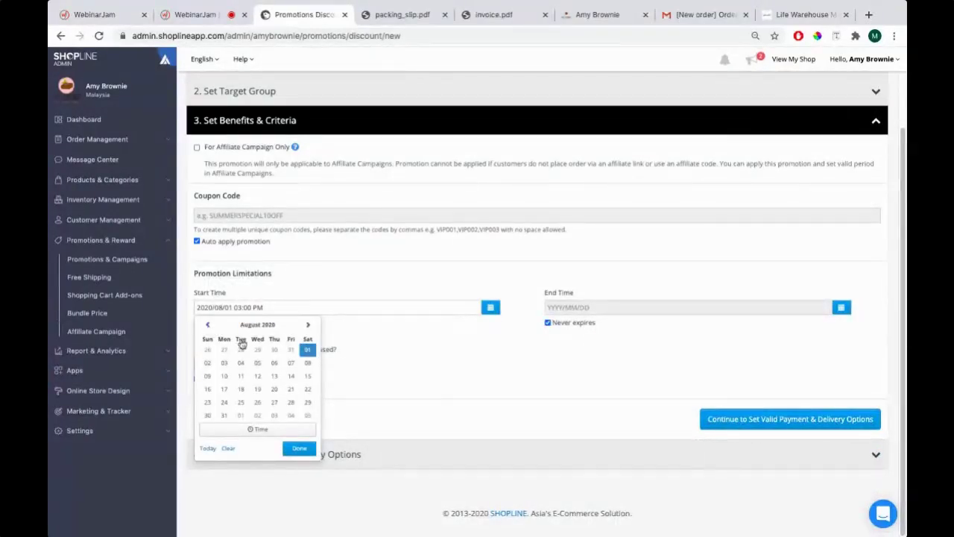
{"action": "left_click", "coordinate": [208, 325]}
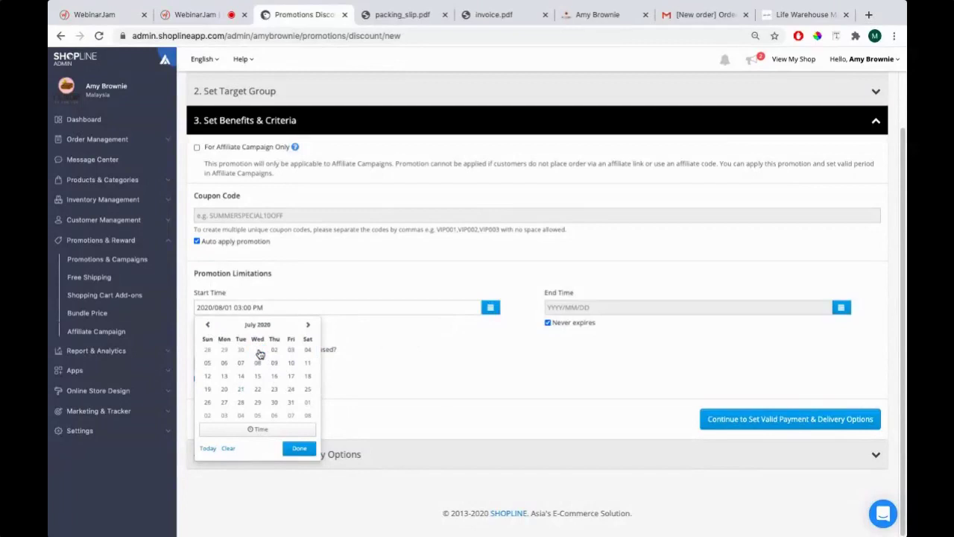
{"action": "left_click", "coordinate": [258, 353]}
{"action": "left_click", "coordinate": [254, 401]}
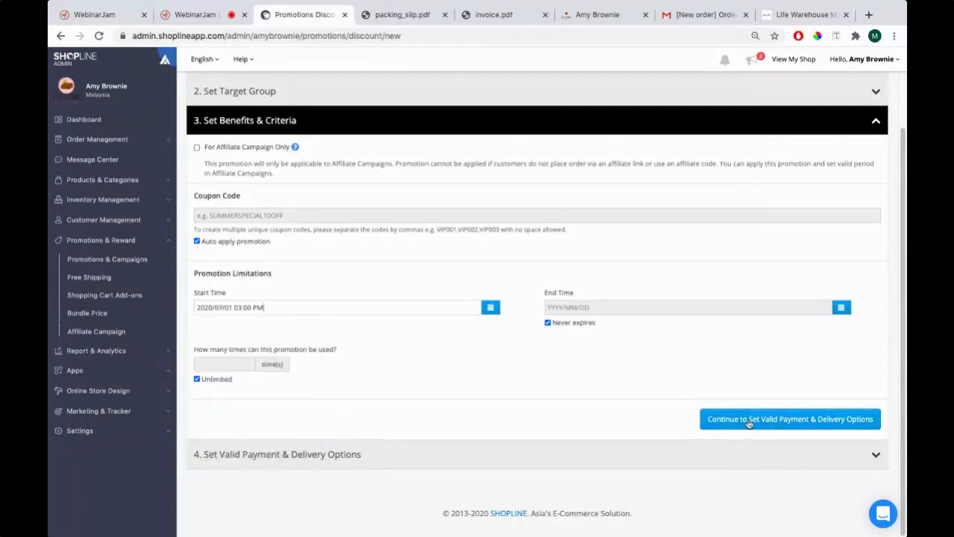
{"action": "left_click", "coordinate": [748, 421]}
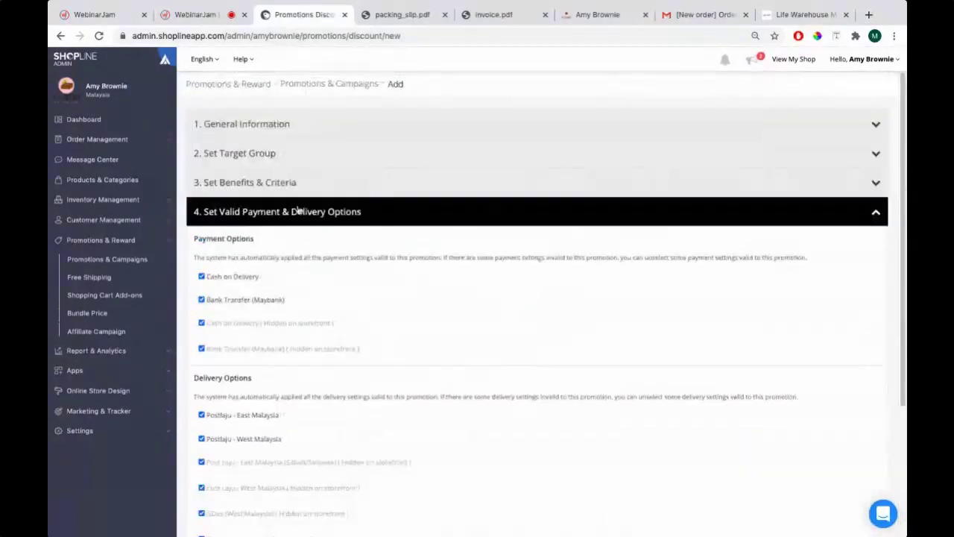
Toggle Cash on Delivery and Postlaju - West Malaysia off and back on
{"action": "scroll", "coordinate": [268, 209], "scroll_direction": "down", "scroll_amount": 1}
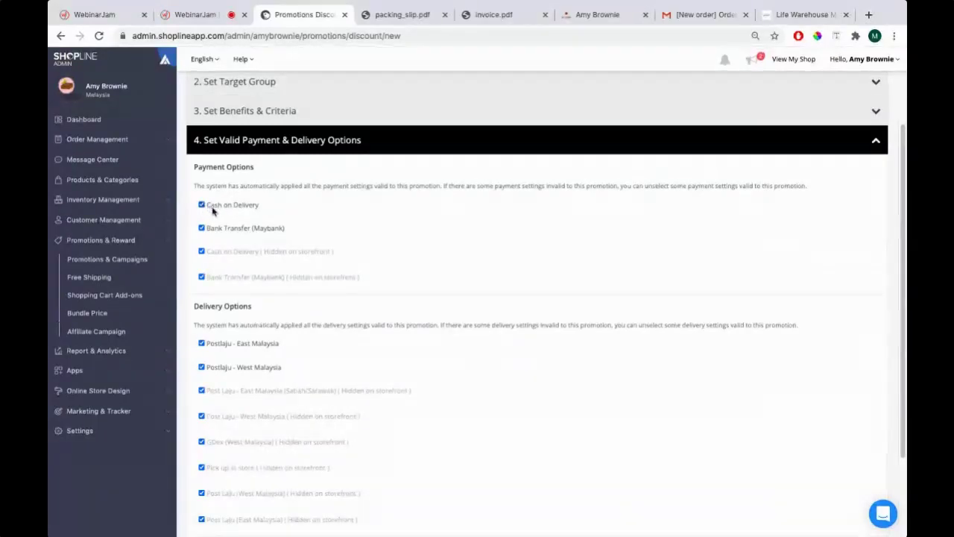
{"action": "left_click", "coordinate": [202, 204]}
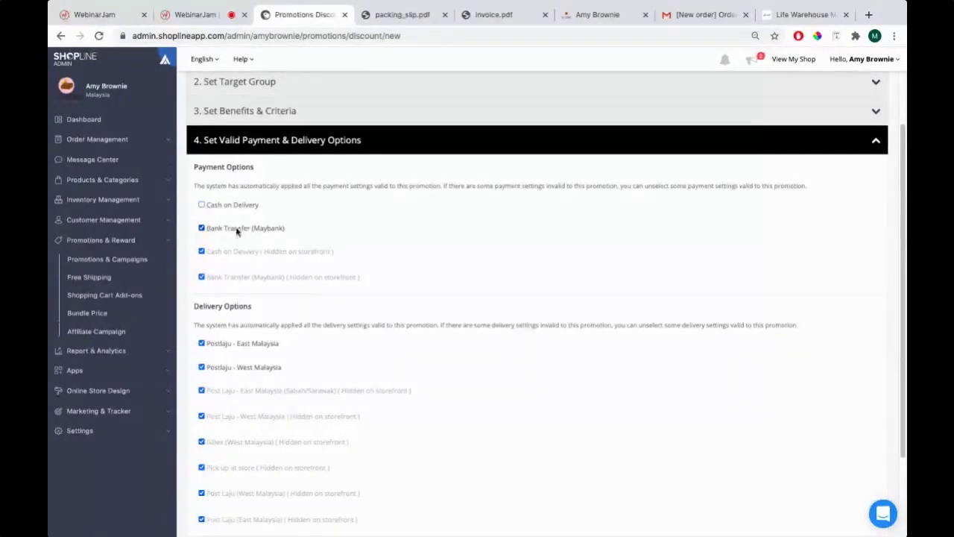
{"action": "left_click", "coordinate": [236, 207]}
{"action": "scroll", "coordinate": [350, 186], "scroll_direction": "down", "scroll_amount": 3}
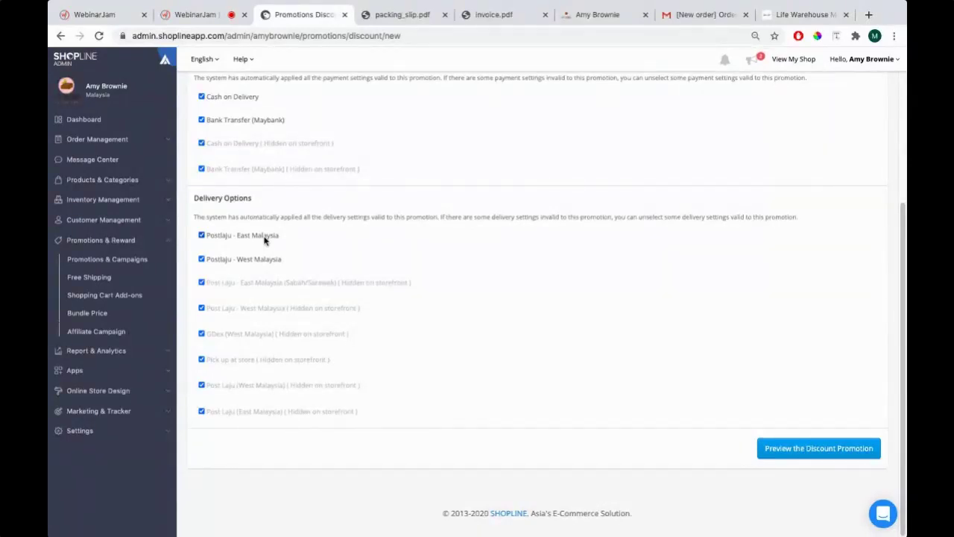
{"action": "left_click", "coordinate": [201, 259]}
{"action": "left_click", "coordinate": [227, 259]}
Preview the 50% off discount promotion before publishing
{"action": "scroll", "coordinate": [343, 253], "scroll_direction": "up", "scroll_amount": 1}
{"action": "scroll", "coordinate": [387, 201], "scroll_direction": "down", "scroll_amount": 3}
{"action": "left_click", "coordinate": [777, 445]}
{"action": "scroll", "coordinate": [777, 448], "scroll_direction": "up", "scroll_amount": 1}
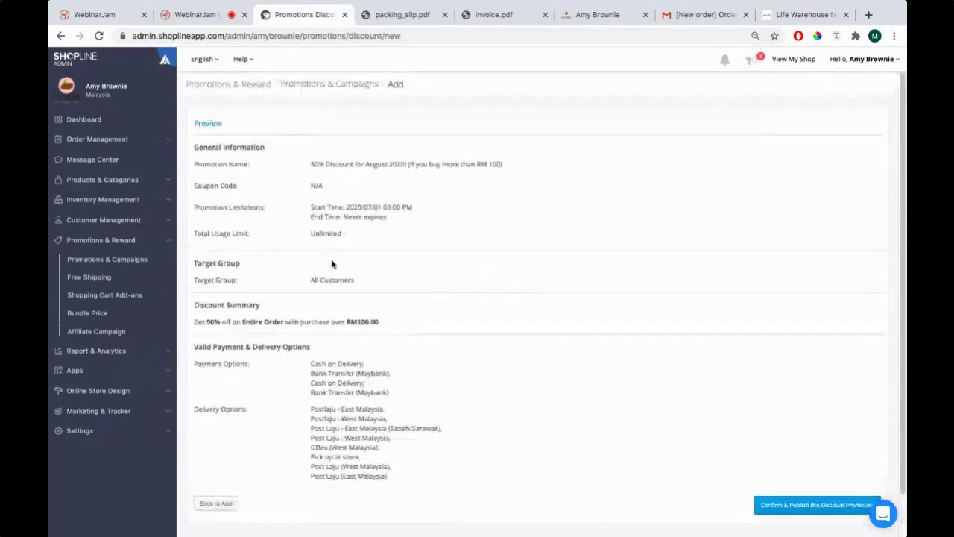
Publish the 50% Discount for August 2020 promotion and return to the storefront cart
{"action": "left_click_drag", "start_coordinate": [193, 164], "coordinate": [322, 186]}
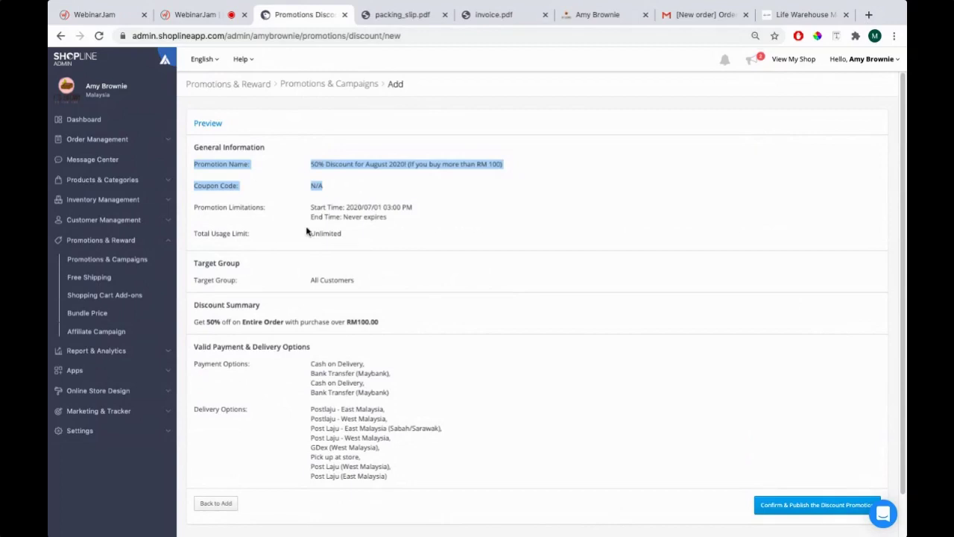
{"action": "scroll", "coordinate": [711, 433], "scroll_direction": "down", "scroll_amount": 1}
{"action": "left_click", "coordinate": [782, 462]}
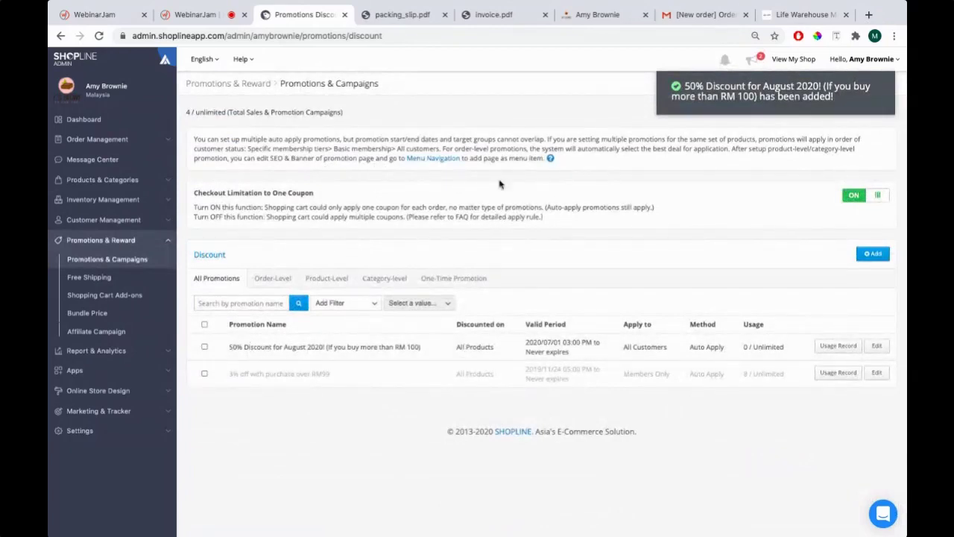
{"action": "left_click", "coordinate": [595, 14]}
{"action": "scroll", "coordinate": [386, 271], "scroll_direction": "up", "scroll_amount": 3}
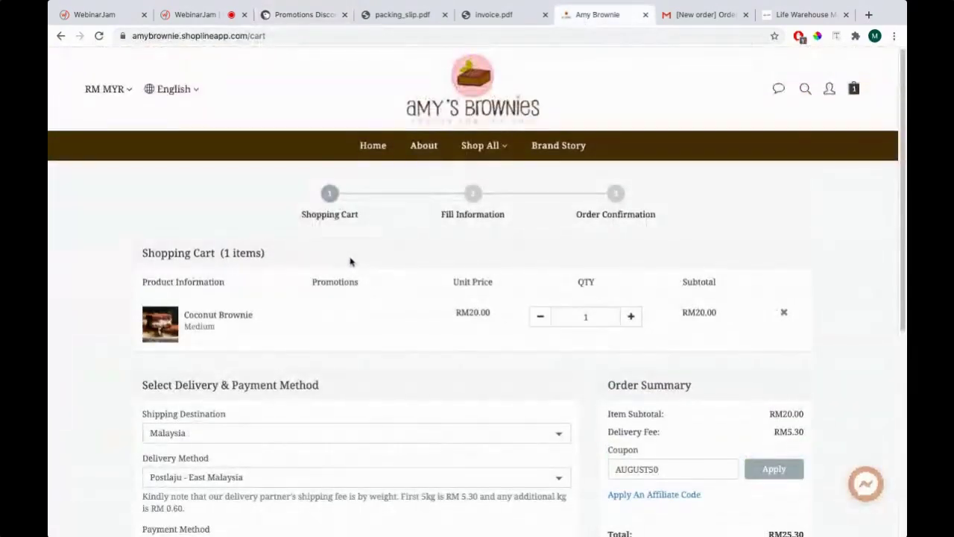
{"action": "scroll", "coordinate": [351, 261], "scroll_direction": "down", "scroll_amount": 2}
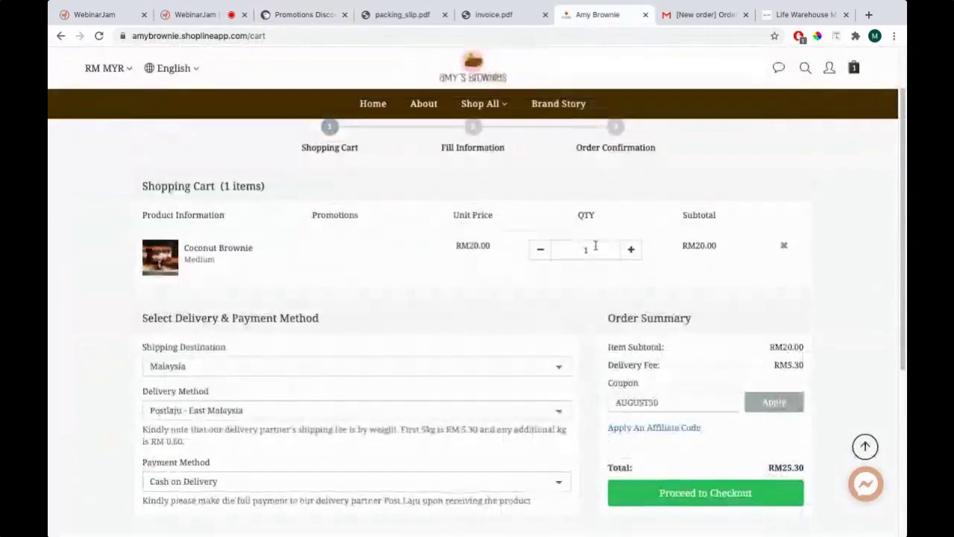
Change the Coconut Brownie quantity in the cart to 5
{"action": "double_click", "coordinate": [598, 249]}
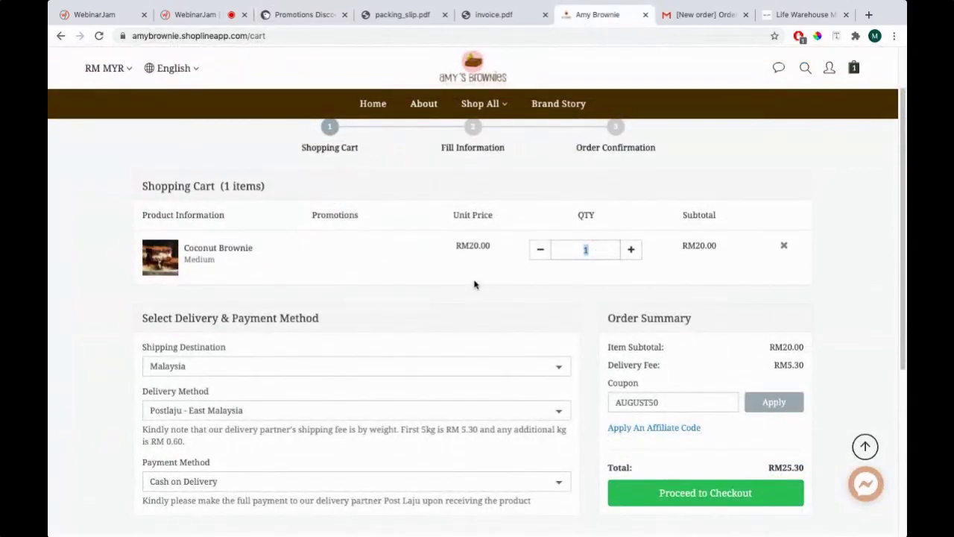
{"action": "type", "text": "5"}
{"action": "left_click", "coordinate": [470, 281]}
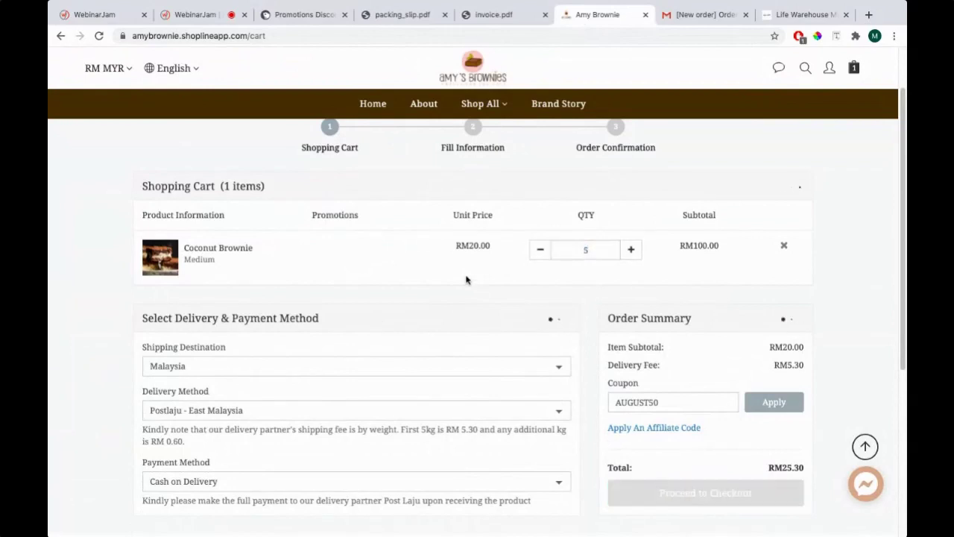
{"action": "scroll", "coordinate": [466, 280], "scroll_direction": "down", "scroll_amount": 1}
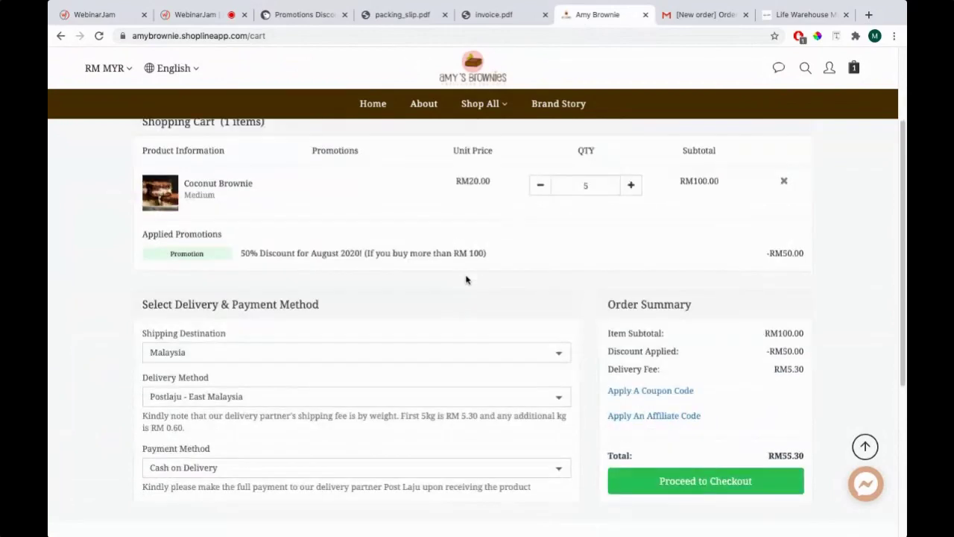
Keep Postlaju - East Malaysia delivery, check the applied promotion, and return to the admin
{"action": "left_click", "coordinate": [185, 399]}
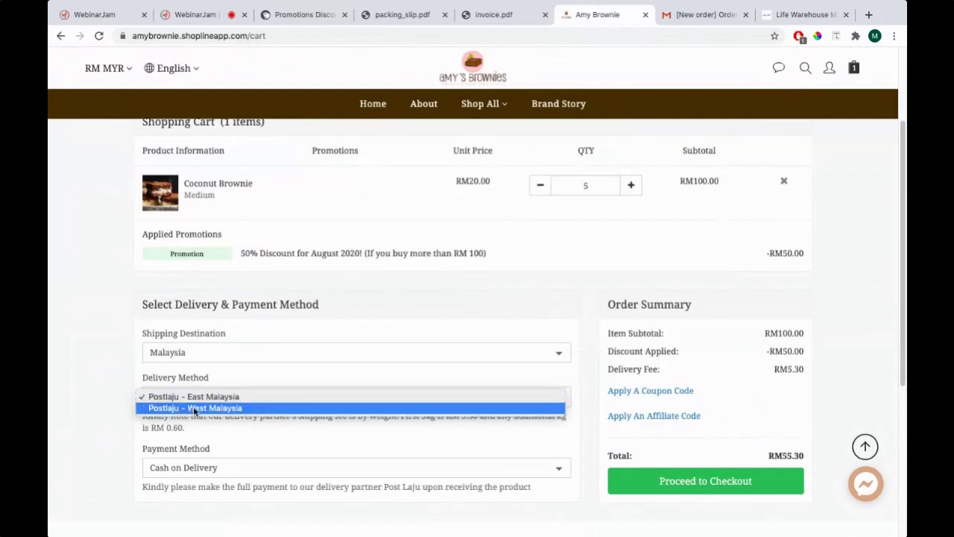
{"action": "left_click", "coordinate": [187, 397]}
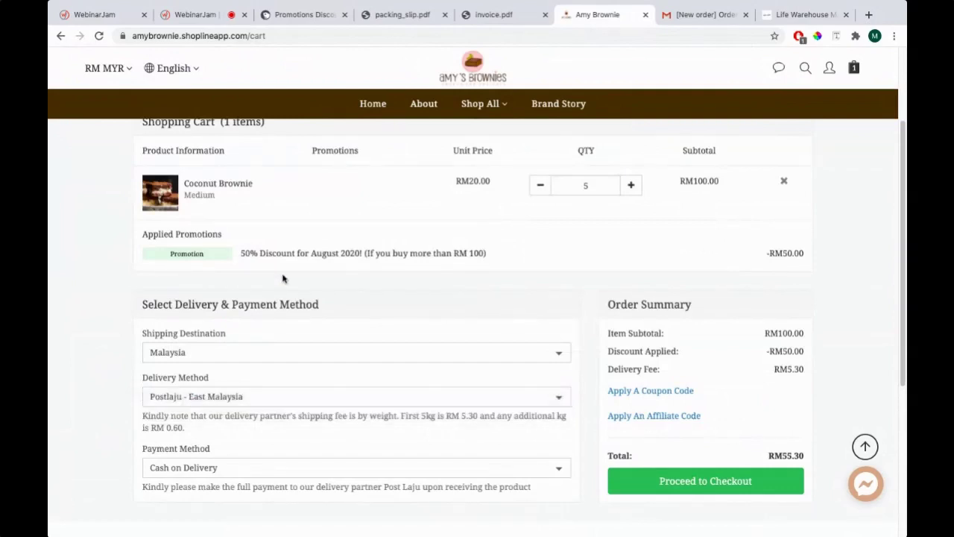
{"action": "left_click_drag", "start_coordinate": [239, 254], "coordinate": [487, 254]}
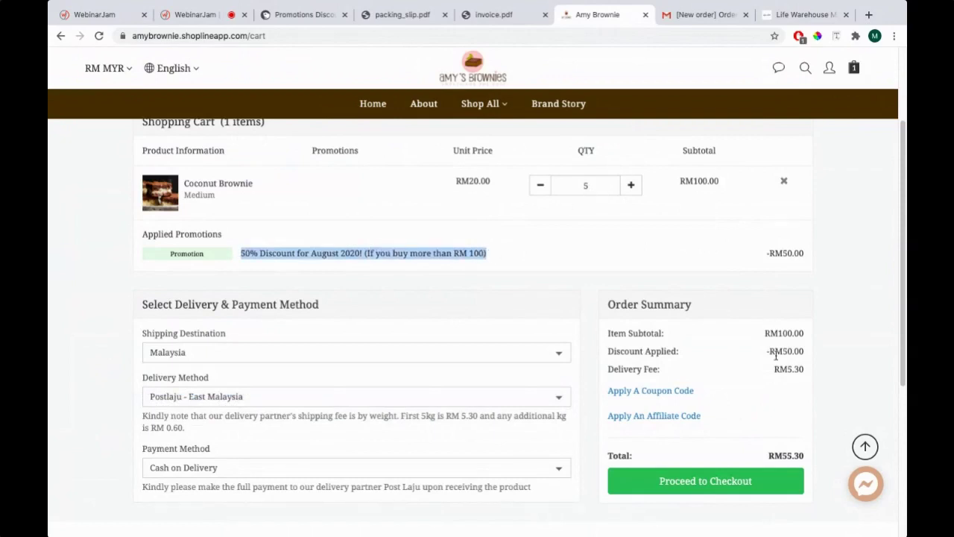
{"action": "left_click", "coordinate": [244, 254]}
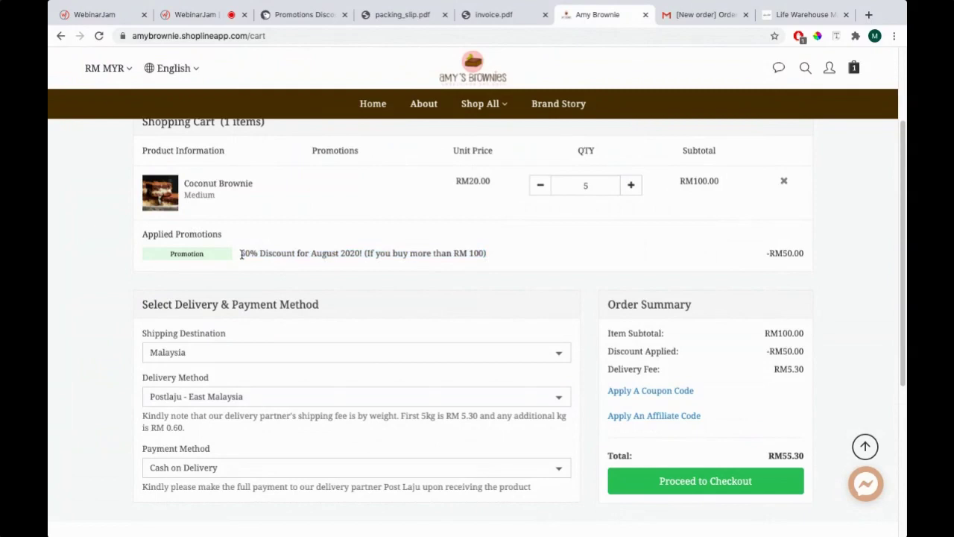
{"action": "left_click_drag", "start_coordinate": [241, 254], "coordinate": [502, 258]}
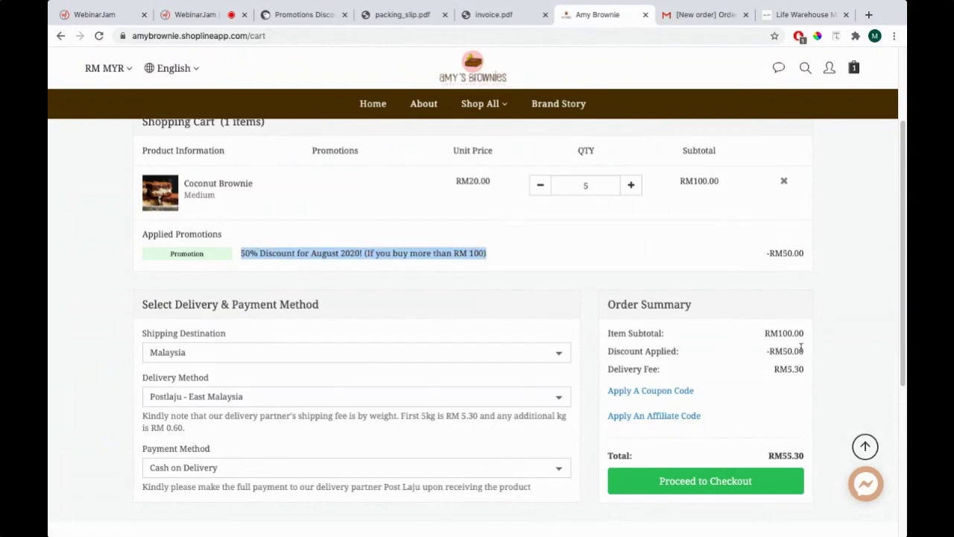
{"action": "left_click", "coordinate": [309, 14]}
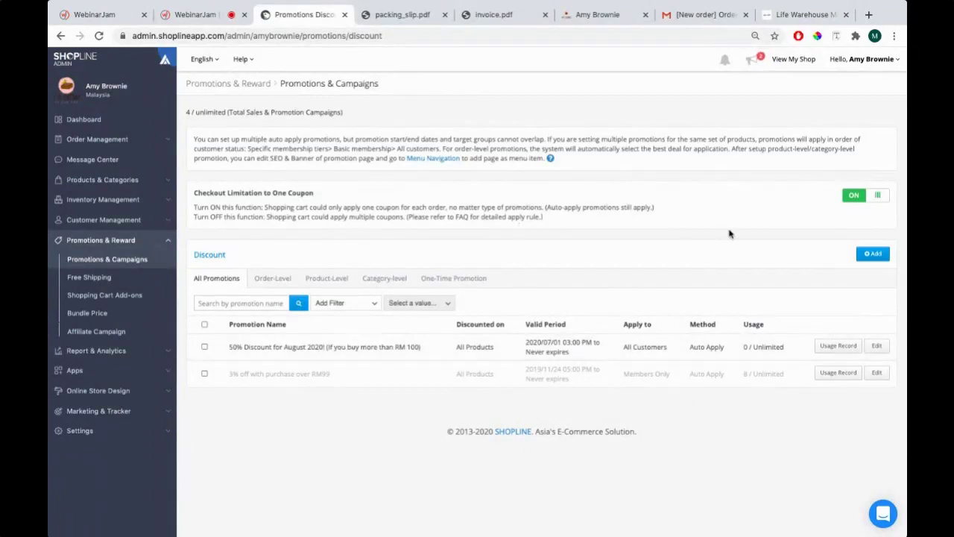
{"action": "key", "text": "super+Tab"}
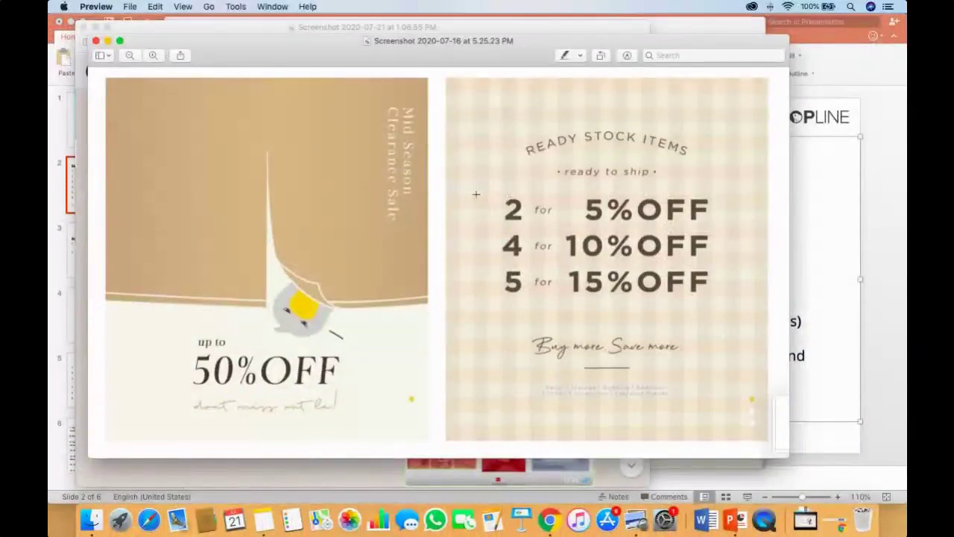
{"action": "left_click_drag", "start_coordinate": [447, 180], "coordinate": [732, 311]}
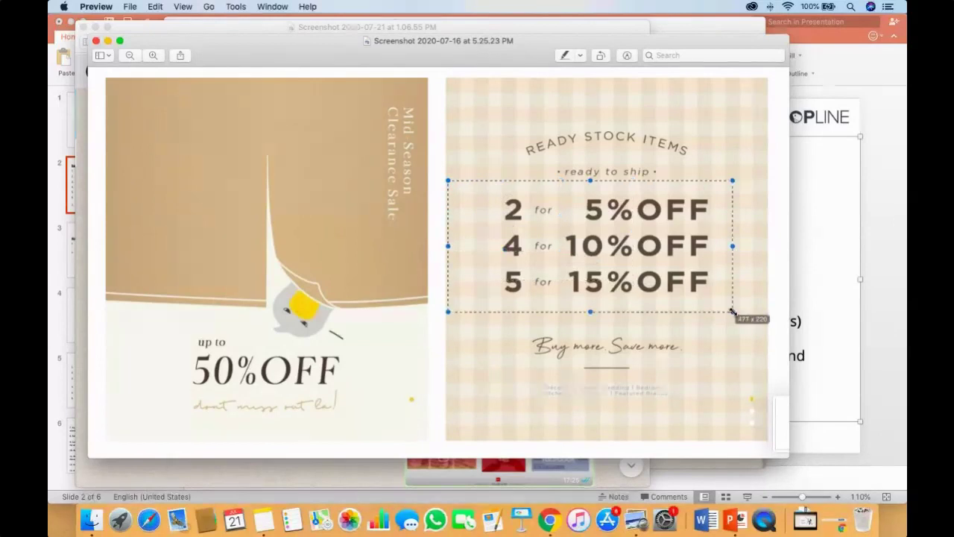
{"action": "left_click", "coordinate": [731, 315]}
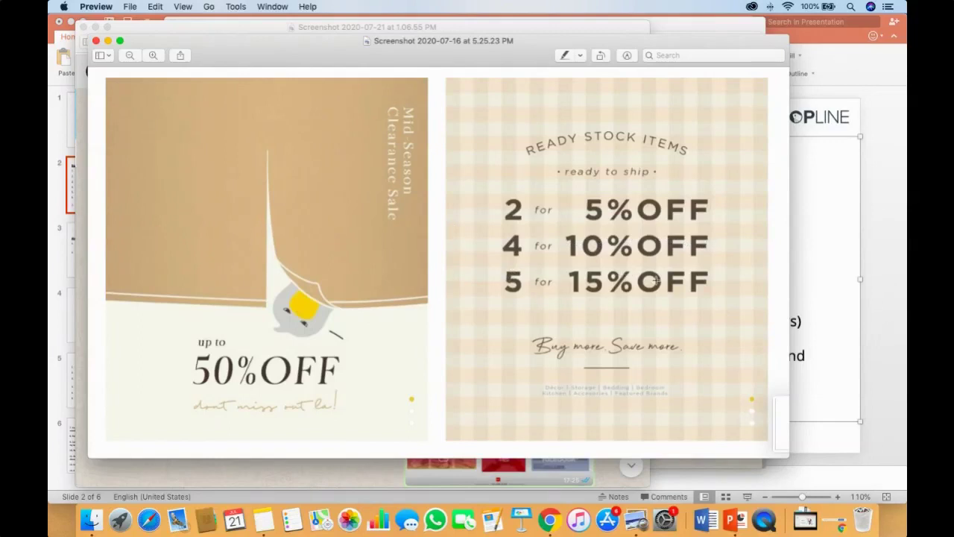
{"action": "key", "text": "super+Tab"}
{"action": "key", "text": "super+shift+Tab"}
{"action": "key", "text": "super+Tab"}
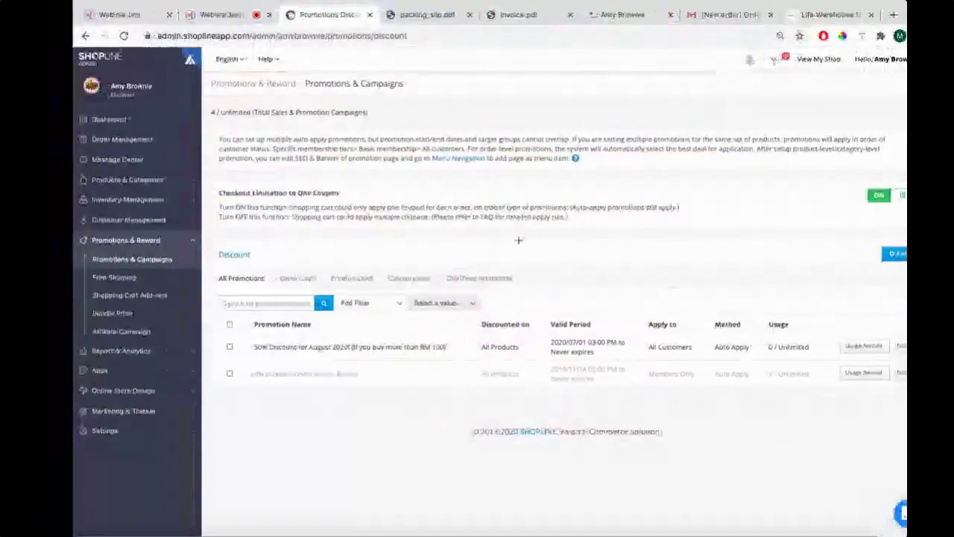
{"action": "key", "text": "super+Tab"}
{"action": "key", "text": "super+Tab"}
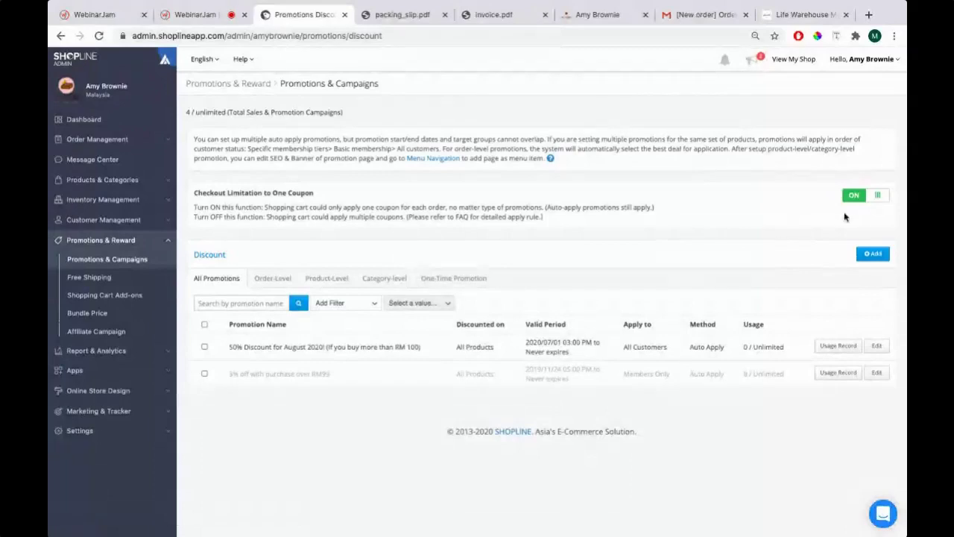
Start a new discount promotion and type the Buy 2 for 5% Discount tier as its English name
{"action": "left_click", "coordinate": [873, 254]}
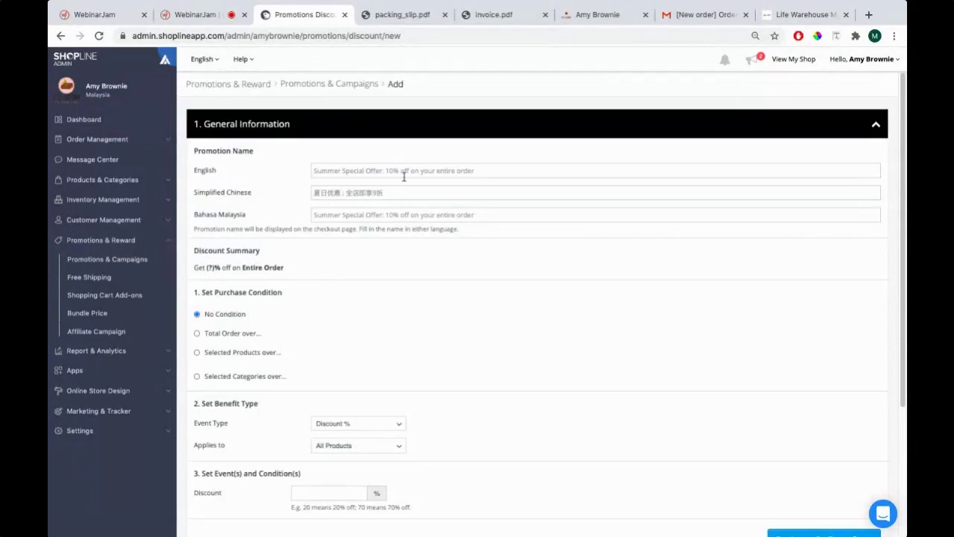
{"action": "left_click", "coordinate": [401, 170]}
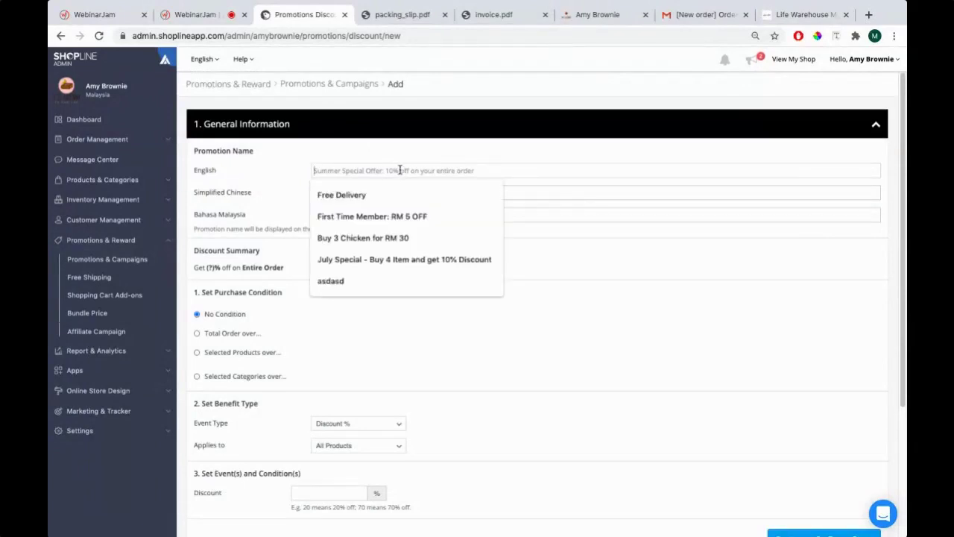
{"action": "key", "text": "super+Tab"}
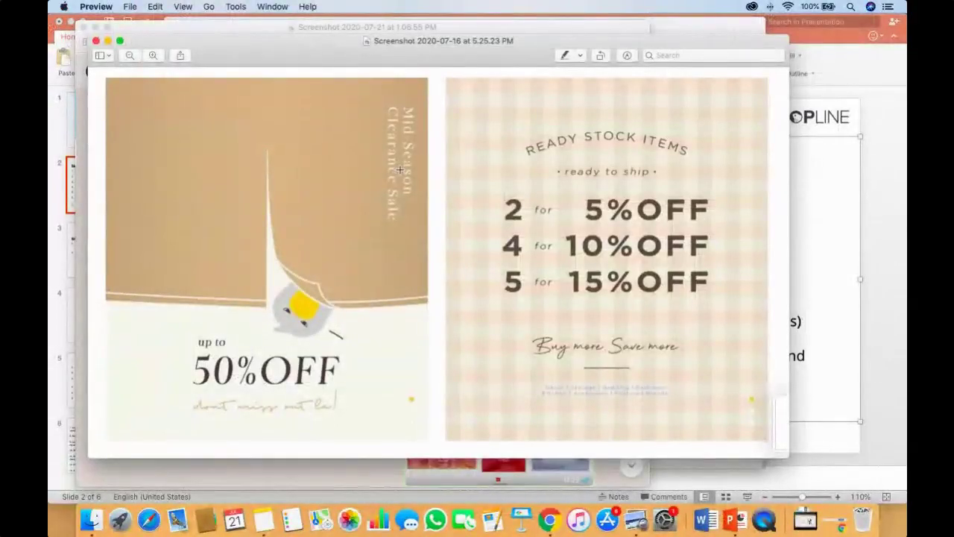
{"action": "key", "text": "super+Tab"}
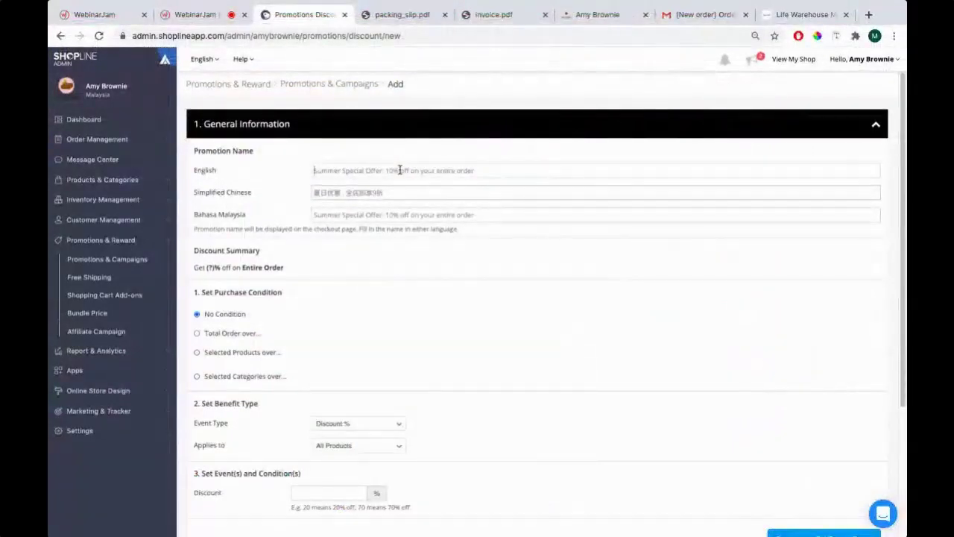
{"action": "key", "text": "super+Tab"}
{"action": "key", "text": "super+Tab"}
{"action": "type", "text": "2 for"}
{"action": "key", "text": "super+Tab"}
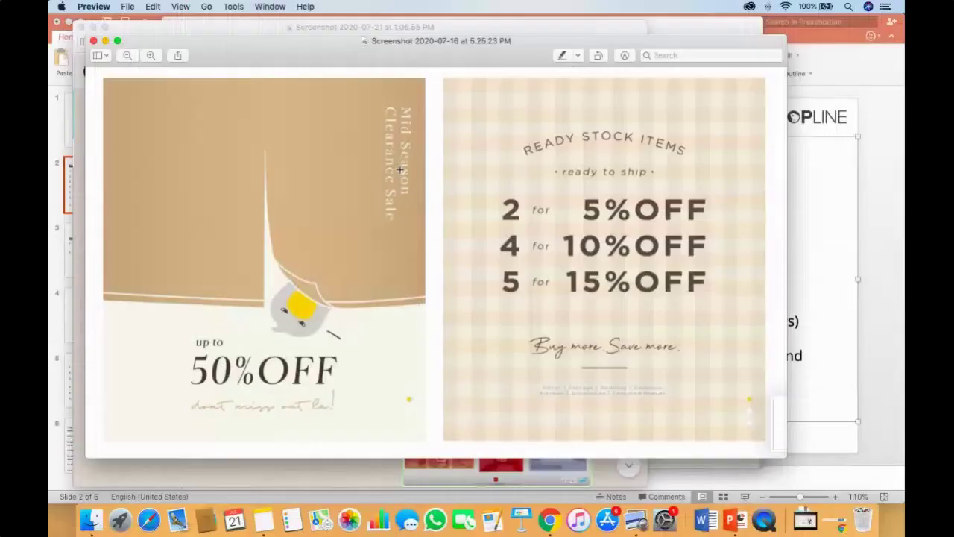
{"action": "key", "text": "super+Tab"}
{"action": "type", "text": "5% Discount ("}
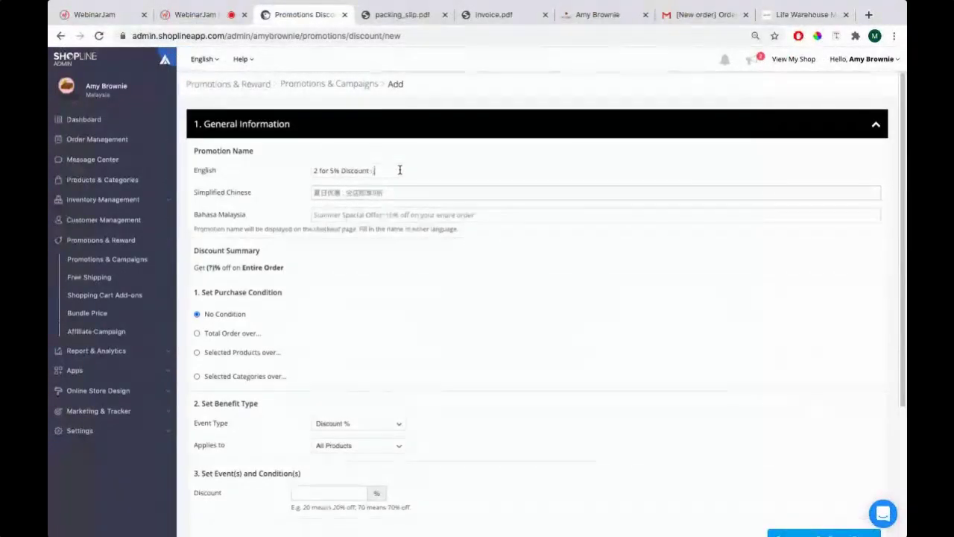
Prefix the name with 'Coconut Brownie (' and add the Buy 4 10% and Buy 5 15% tiers
{"action": "left_click", "coordinate": [319, 170]}
{"action": "key", "text": "BackSpace"}
{"action": "type", "text": "Localnute"}
{"action": "key", "text": "BackSpace"}
{"action": "key", "text": "BackSpace"}
{"action": "type", "text": "Brownie "}
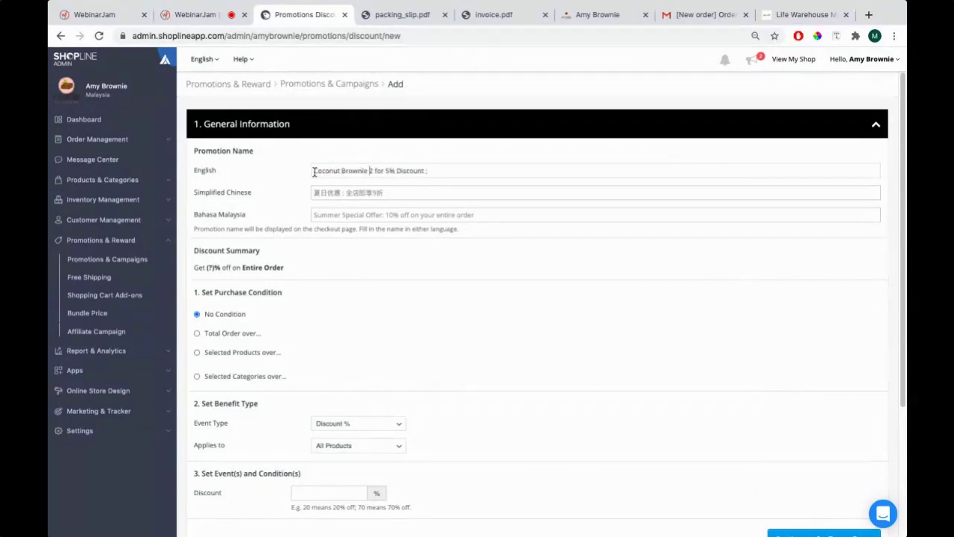
{"action": "type", "text": "("}
{"action": "key", "text": "End"}
{"action": "key", "text": "BackSpace"}
{"action": "key", "text": "BackSpace"}
{"action": "type", "text": ")"}
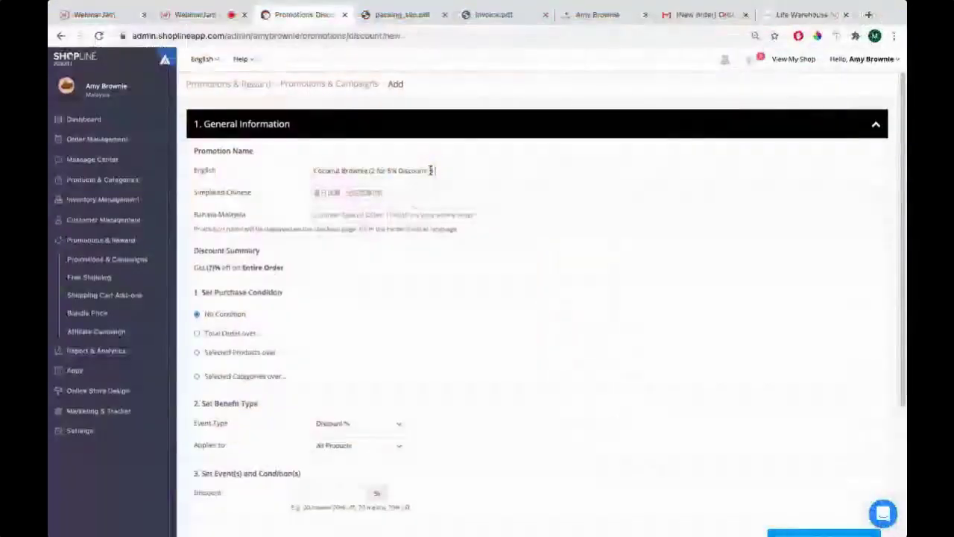
{"action": "type", "text": "for 10% Discou"}
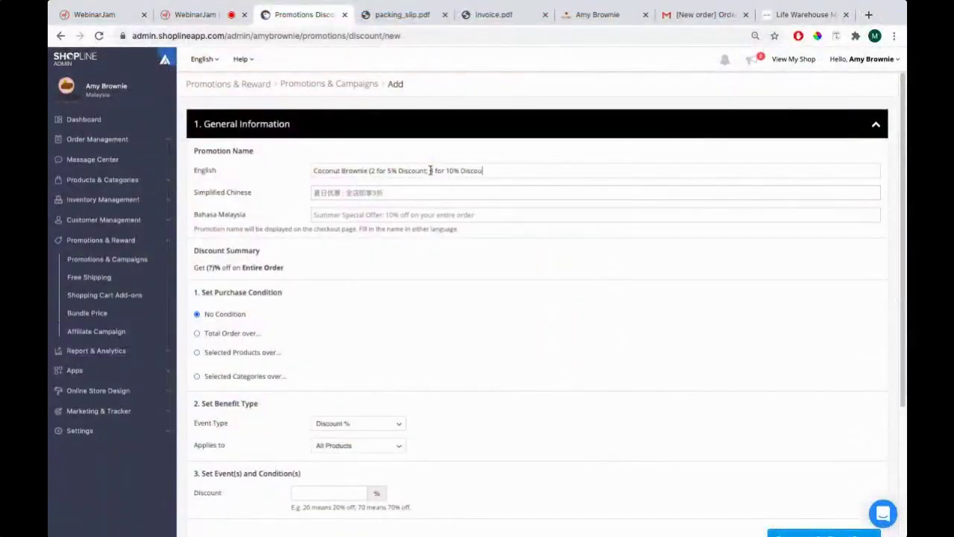
{"action": "type", "text": "nt"}
{"action": "type", "text": "; 5"}
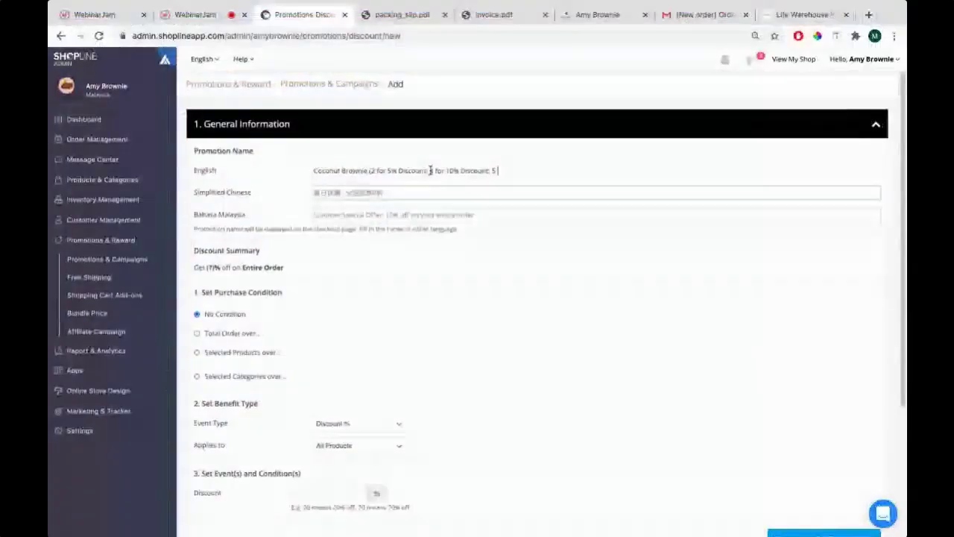
{"action": "type", "text": "for"}
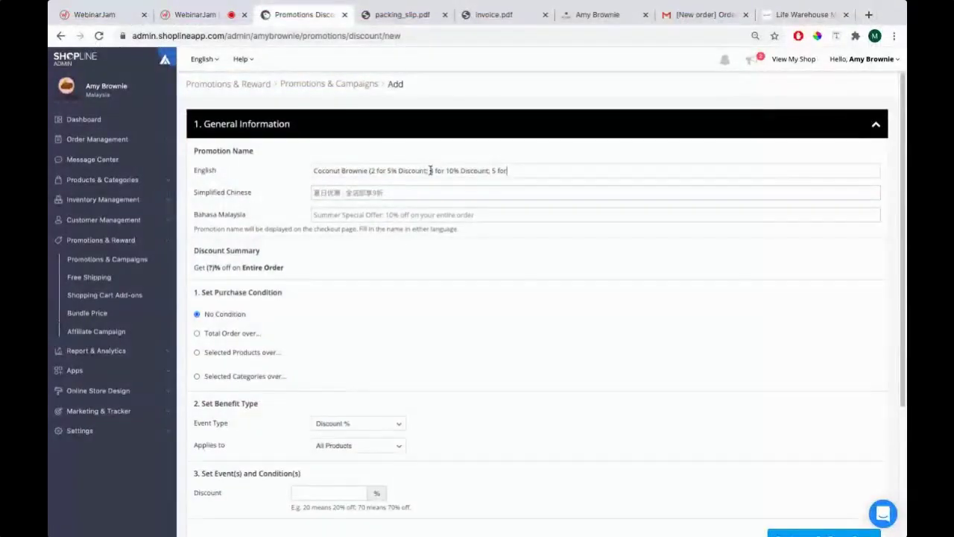
{"action": "type", "text": " 15% Discount"}
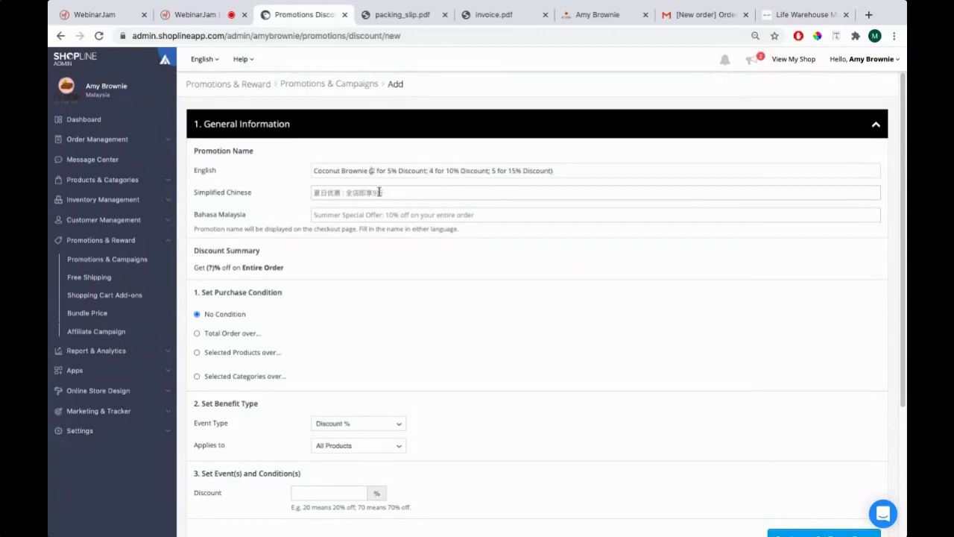
{"action": "type", "text": "Buy"}
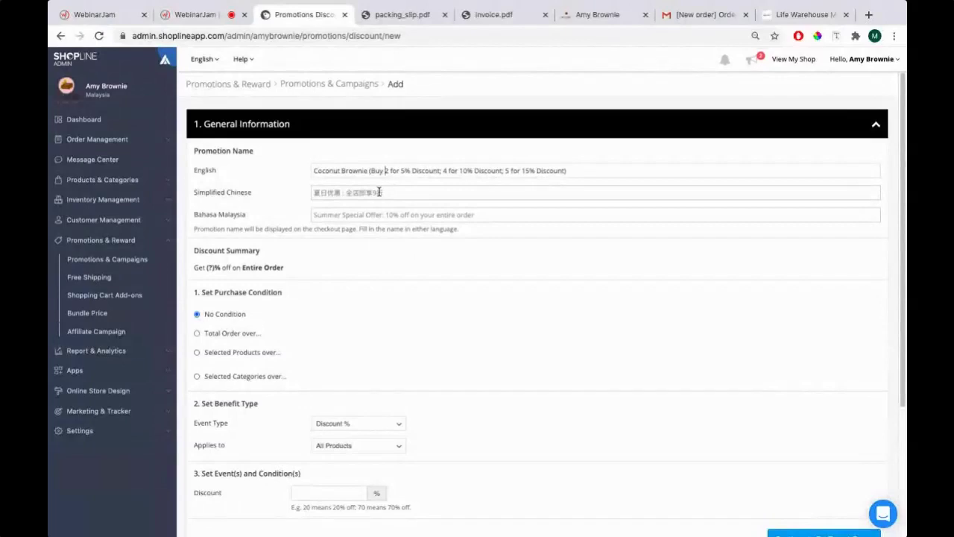
Reword each tier to read 'Buy N and get X% Discount'
{"action": "key", "text": "BackSpace"}
{"action": "key", "text": "BackSpace"}
{"action": "key", "text": "BackSpace"}
{"action": "type", "text": "and get"}
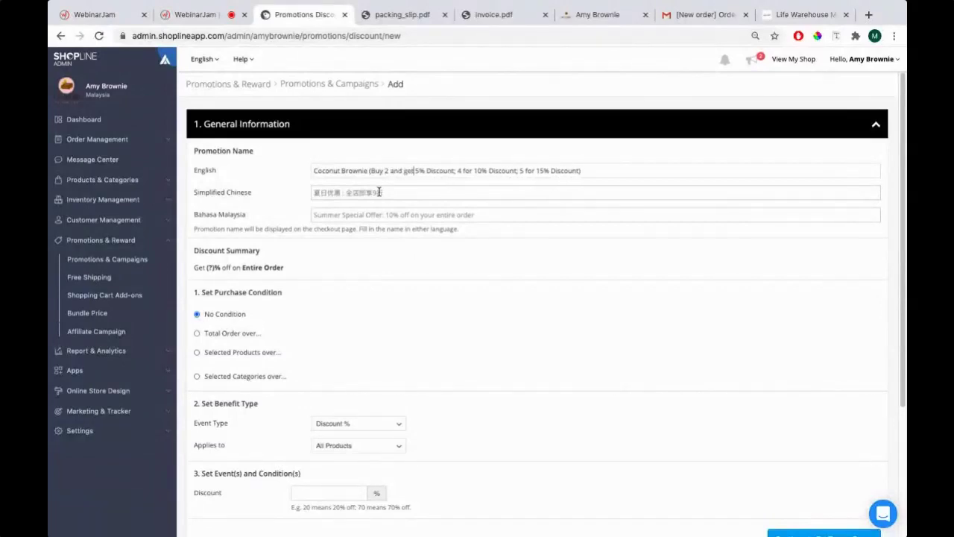
{"action": "left_click", "coordinate": [457, 171]}
{"action": "type", "text": "Buy"}
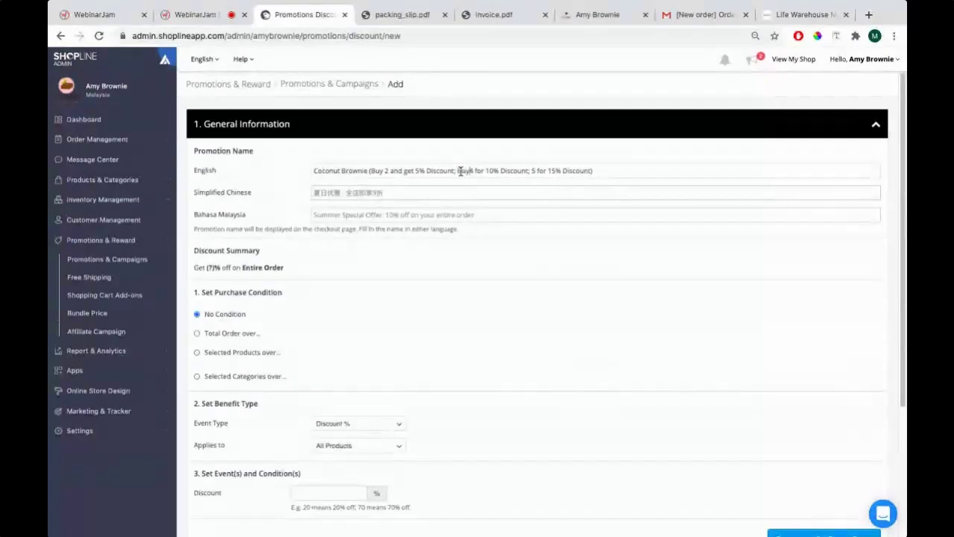
{"action": "key", "text": "BackSpace"}
{"action": "key", "text": "BackSpace"}
{"action": "key", "text": "BackSpace"}
{"action": "type", "text": "and get"}
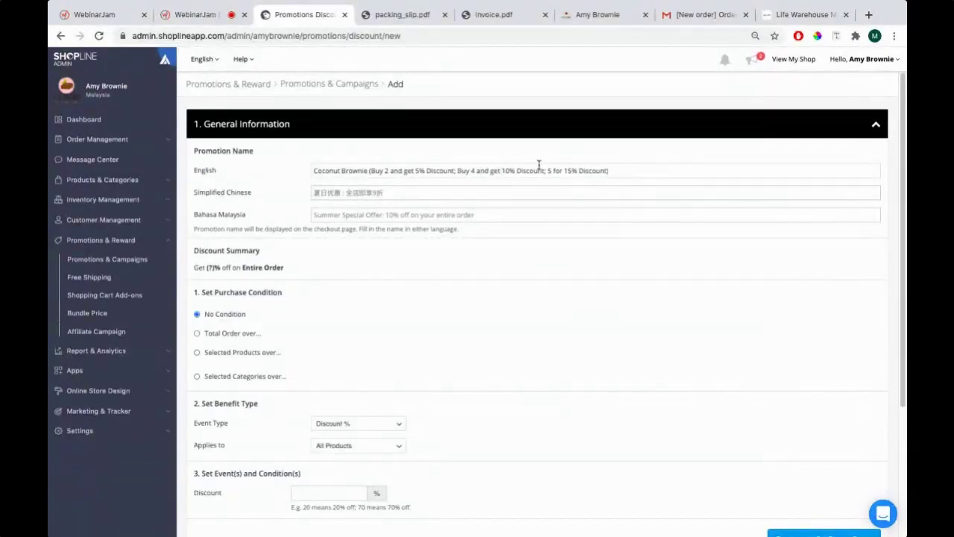
{"action": "type", "text": "Buy"}
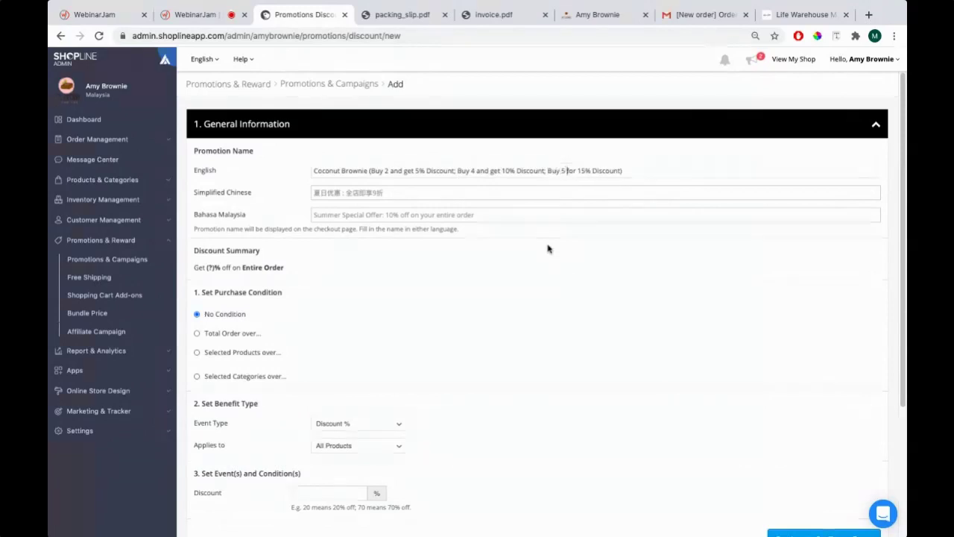
{"action": "key", "text": "Delete"}
{"action": "key", "text": "Delete"}
{"action": "key", "text": "Delete"}
{"action": "type", "text": "and get"}
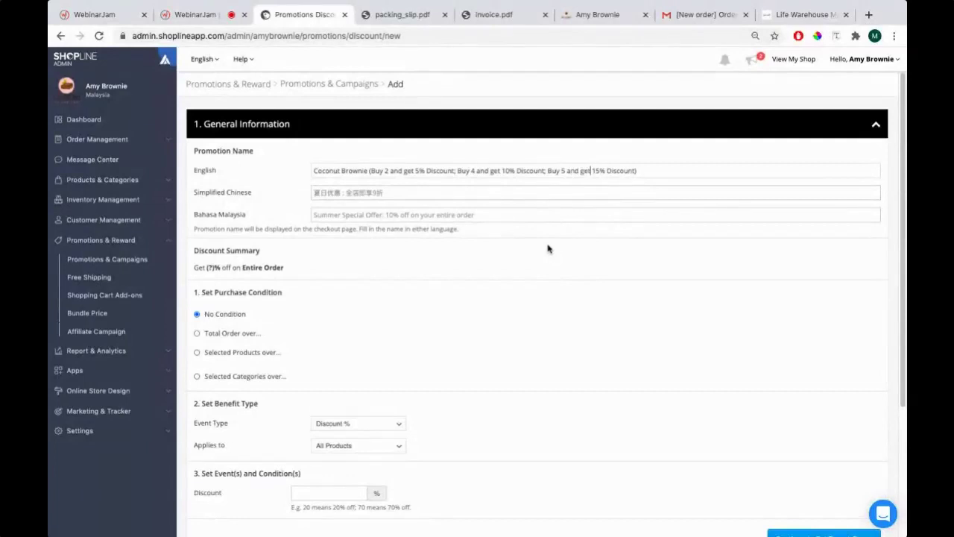
{"action": "double_click", "coordinate": [349, 170]}
{"action": "left_click", "coordinate": [363, 170]}
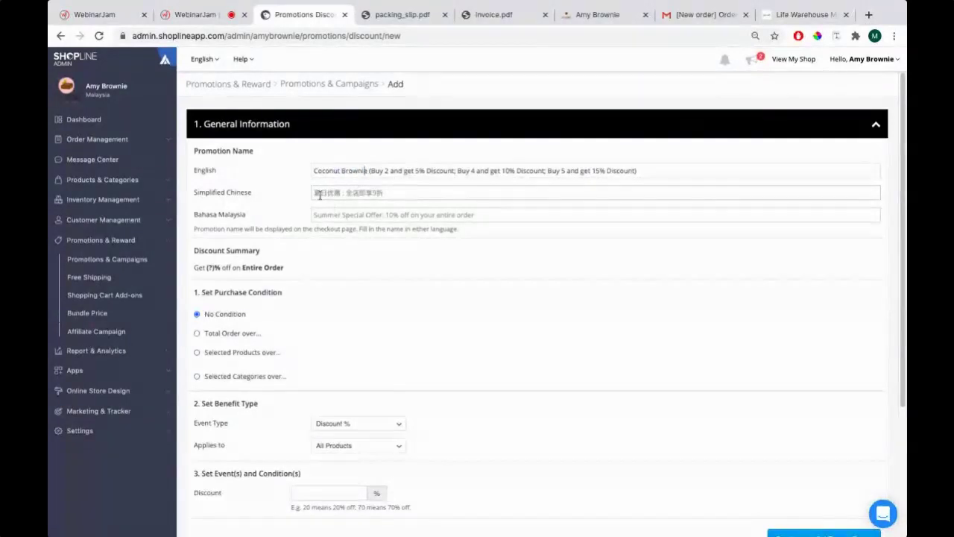
Require buying Selected Products over a Minimum Items threshold
{"action": "scroll", "coordinate": [299, 199], "scroll_direction": "down", "scroll_amount": 2}
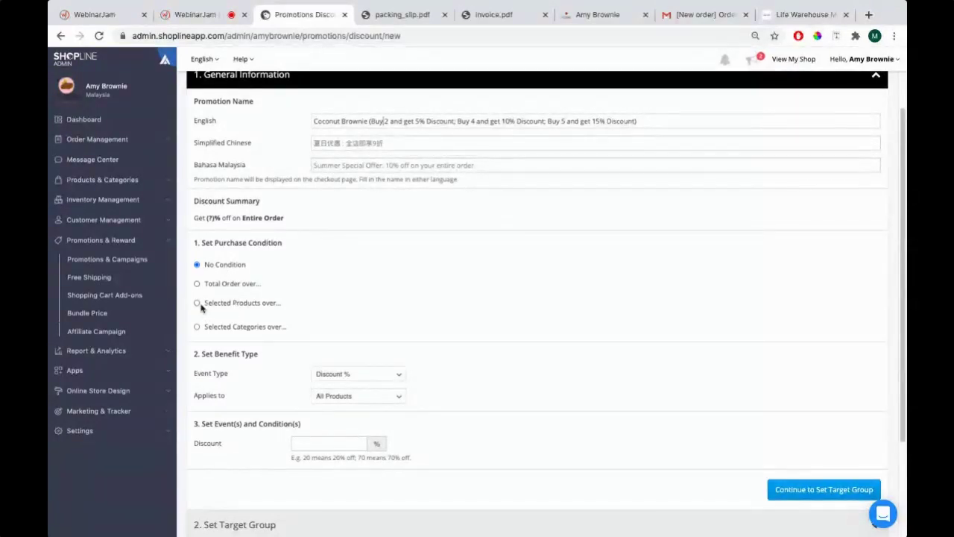
{"action": "left_click", "coordinate": [233, 304]}
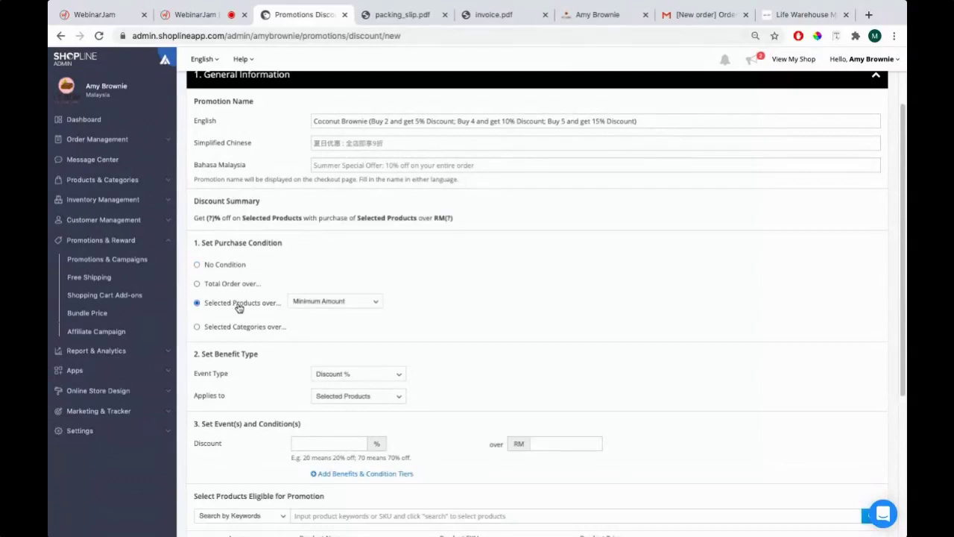
{"action": "left_click", "coordinate": [327, 301]}
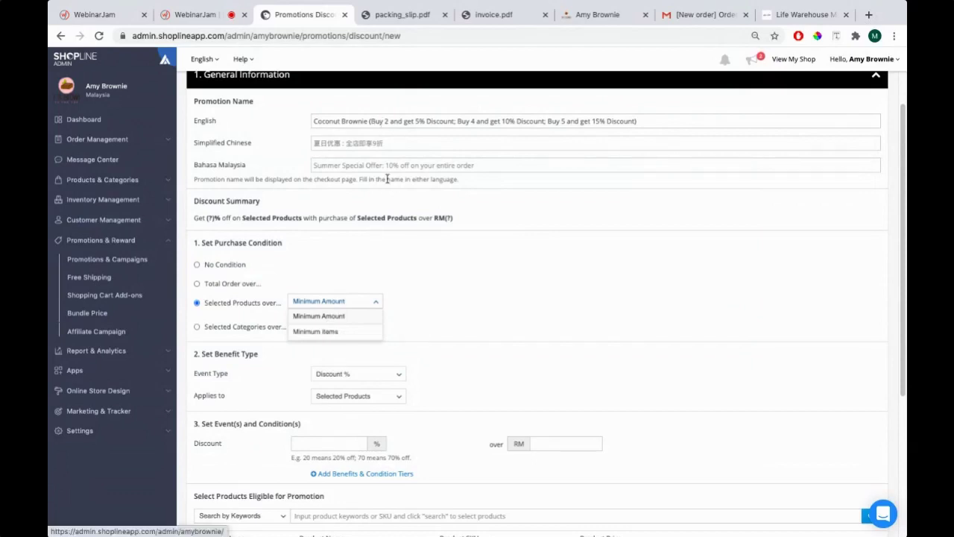
{"action": "left_click", "coordinate": [386, 122]}
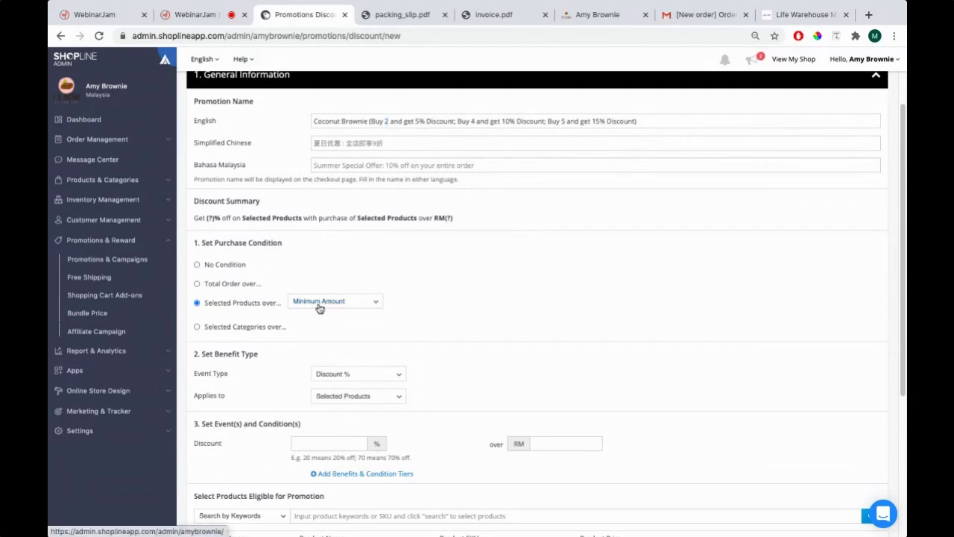
{"action": "left_click", "coordinate": [319, 308]}
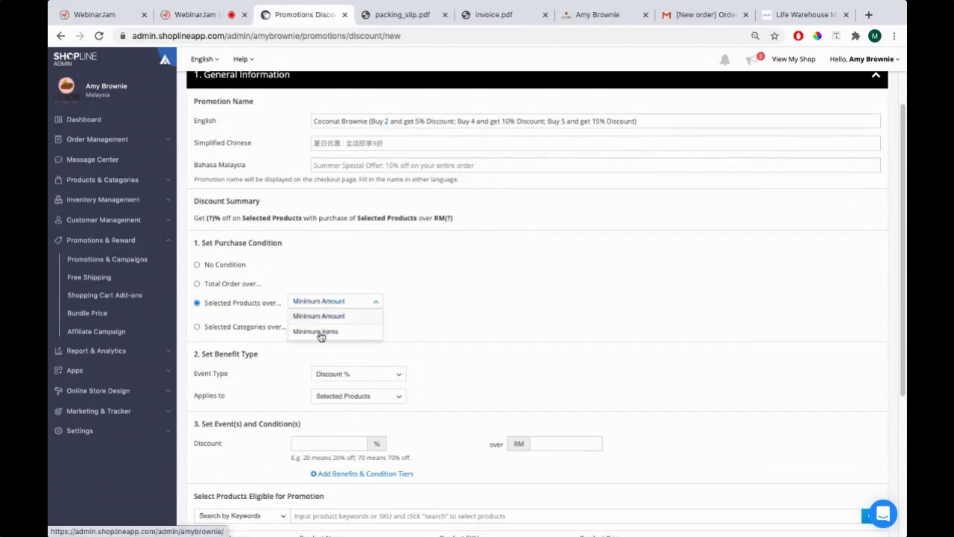
{"action": "left_click", "coordinate": [320, 333]}
{"action": "scroll", "coordinate": [335, 343], "scroll_direction": "down", "scroll_amount": 1}
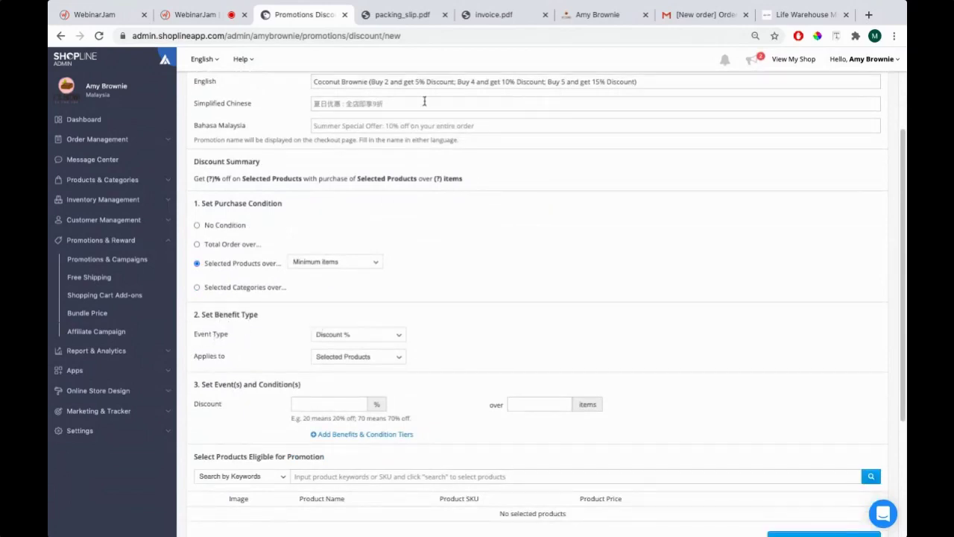
Keep the event type as Discount % applied to Selected Products
{"action": "left_click", "coordinate": [332, 334]}
{"action": "left_click", "coordinate": [337, 352]}
{"action": "scroll", "coordinate": [222, 335], "scroll_direction": "down", "scroll_amount": 2}
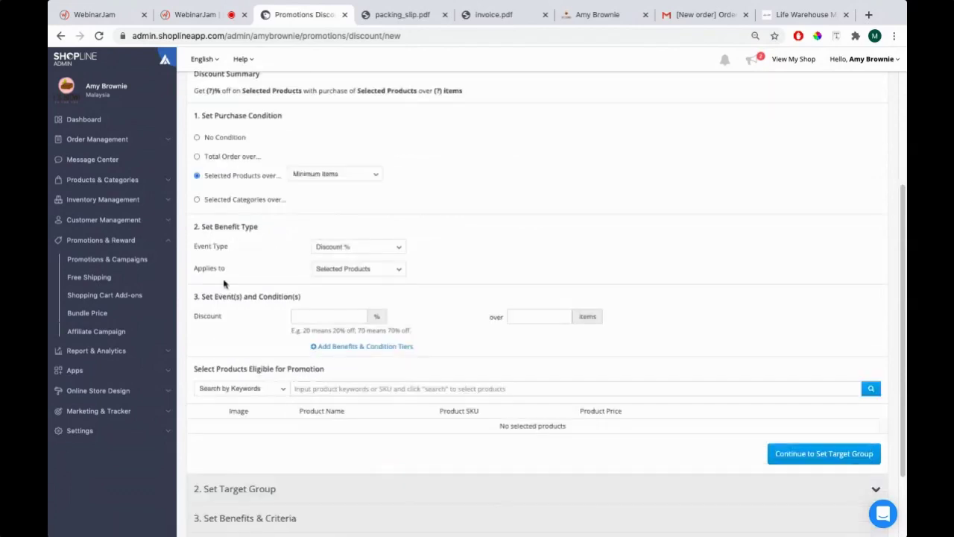
{"action": "left_click", "coordinate": [344, 273]}
{"action": "left_click", "coordinate": [340, 283]}
{"action": "scroll", "coordinate": [339, 287], "scroll_direction": "up", "scroll_amount": 1}
{"action": "scroll", "coordinate": [339, 287], "scroll_direction": "up", "scroll_amount": 3}
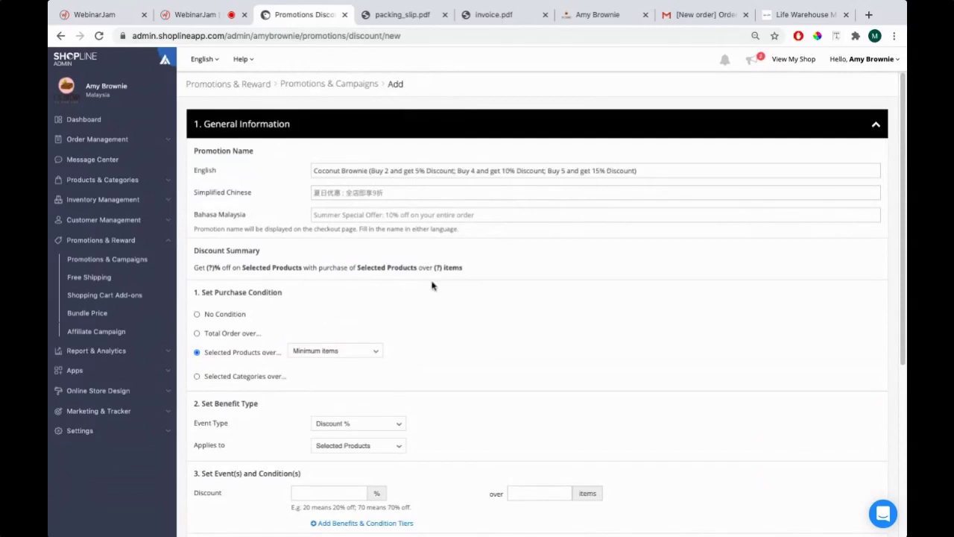
{"action": "scroll", "coordinate": [434, 285], "scroll_direction": "down", "scroll_amount": 3}
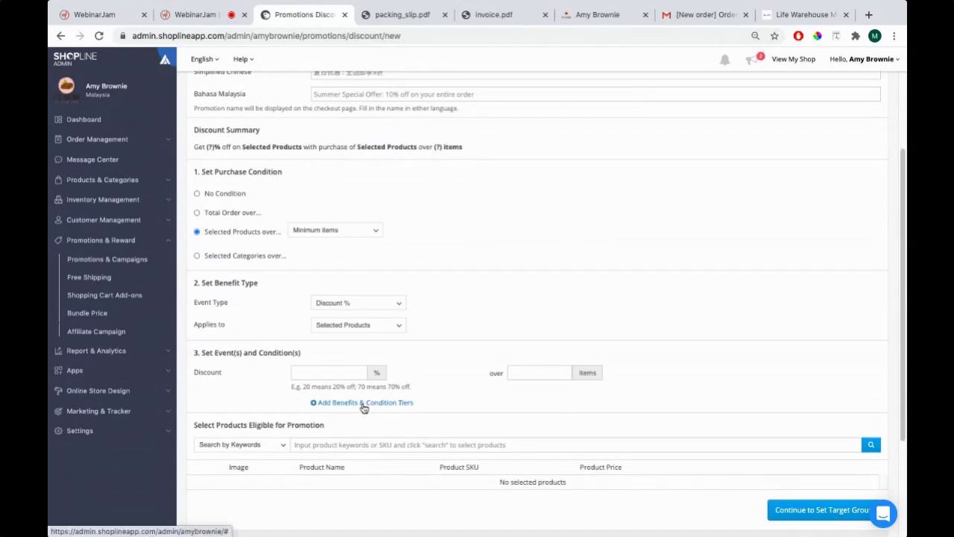
Add a second and a third discount tier to the promotion
{"action": "left_click", "coordinate": [328, 403]}
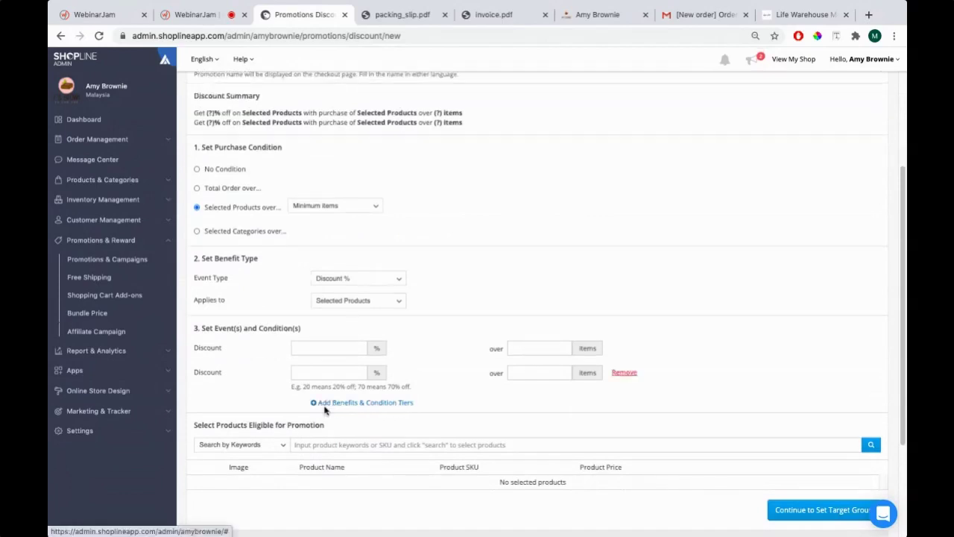
{"action": "left_click", "coordinate": [334, 402]}
{"action": "scroll", "coordinate": [291, 397], "scroll_direction": "up", "scroll_amount": 2}
{"action": "scroll", "coordinate": [290, 396], "scroll_direction": "up", "scroll_amount": 2}
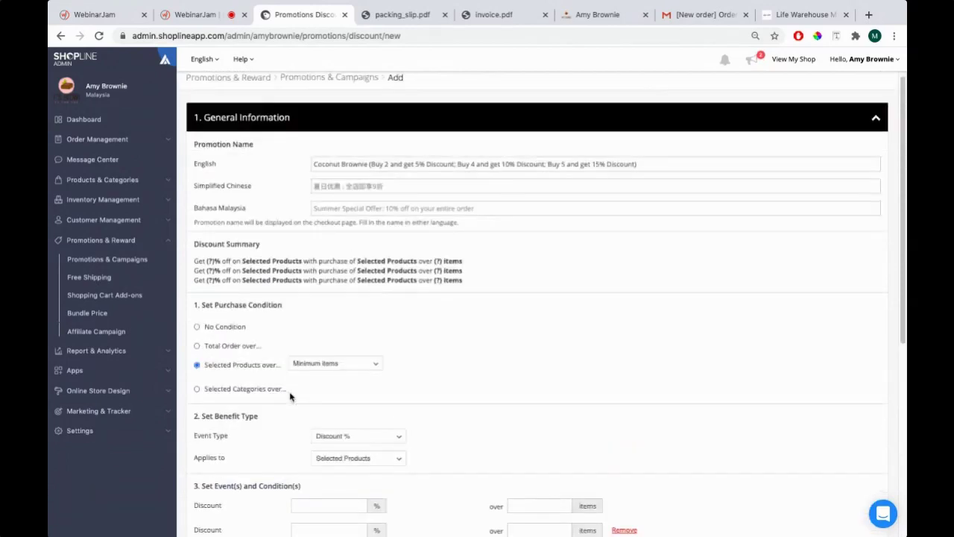
{"action": "scroll", "coordinate": [406, 186], "scroll_direction": "down", "scroll_amount": 4}
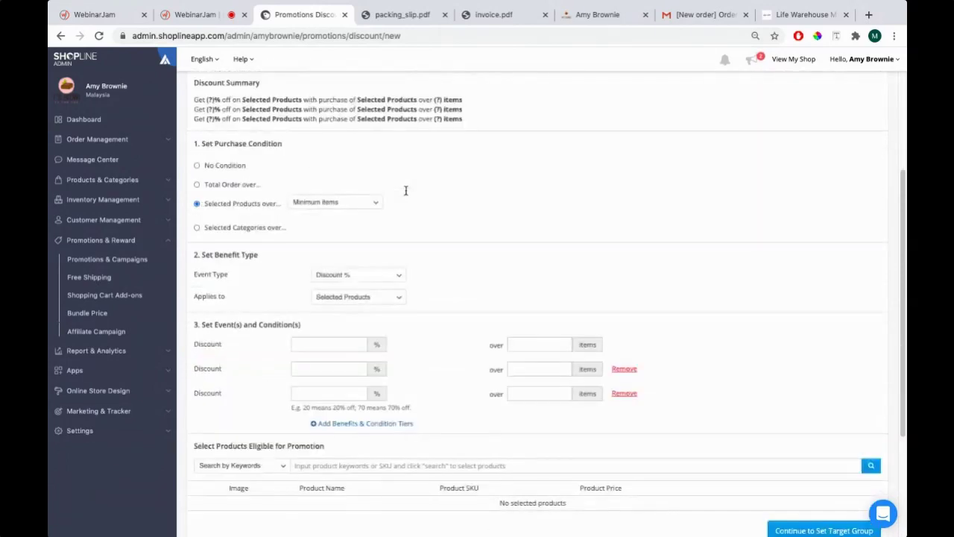
Fill the tiers as 5% over 2 items, 10% over 4 and 15% over 5
{"action": "type", "text": "2"}
{"action": "key", "text": "BackSpace"}
{"action": "type", "text": "52"}
{"action": "scroll", "coordinate": [511, 317], "scroll_direction": "up", "scroll_amount": 3}
{"action": "scroll", "coordinate": [511, 318], "scroll_direction": "down", "scroll_amount": 4}
{"action": "left_click", "coordinate": [344, 293]}
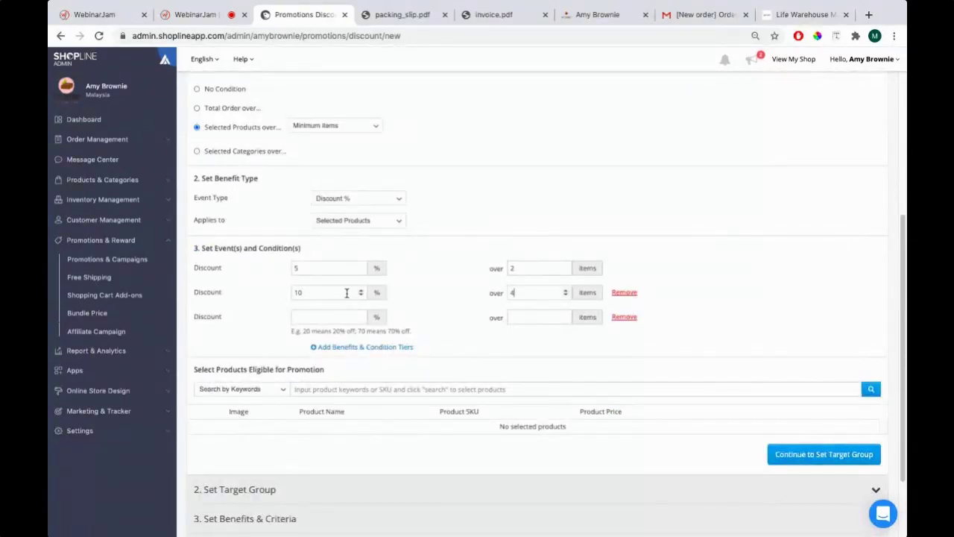
{"action": "scroll", "coordinate": [346, 293], "scroll_direction": "up", "scroll_amount": 3}
{"action": "scroll", "coordinate": [326, 313], "scroll_direction": "down", "scroll_amount": 3}
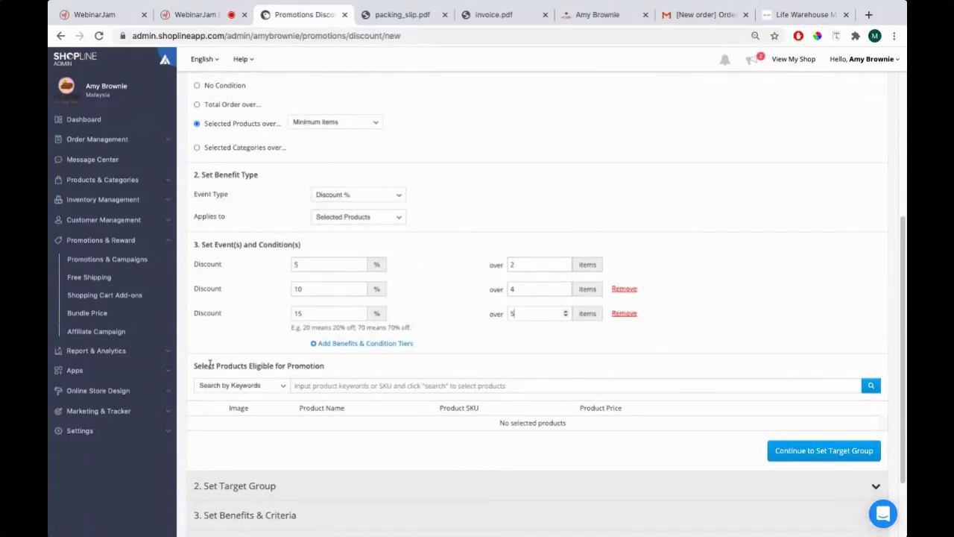
{"action": "scroll", "coordinate": [230, 365], "scroll_direction": "up", "scroll_amount": 4}
{"action": "scroll", "coordinate": [341, 171], "scroll_direction": "down", "scroll_amount": 5}
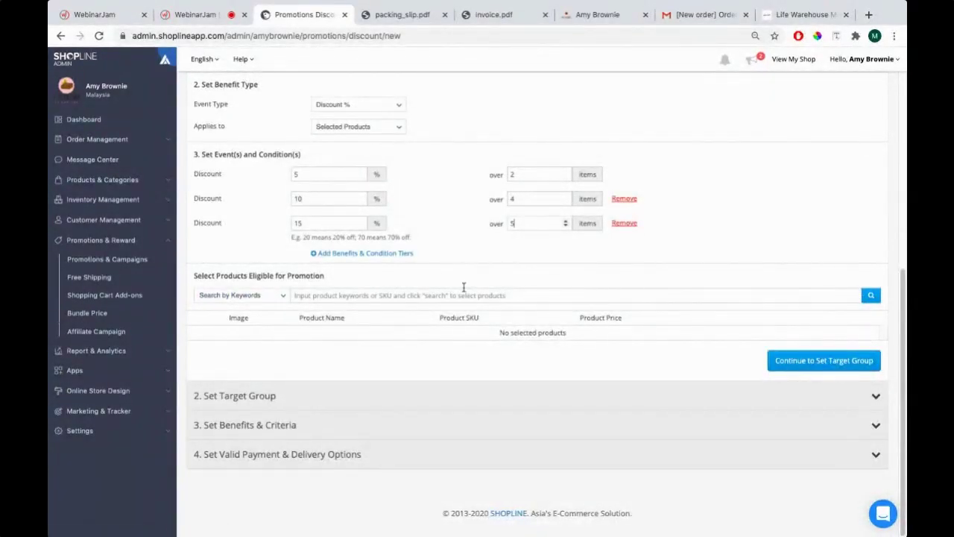
Finish the third tier and pick Coconut Brownie (COCO01) as the eligible product
{"action": "left_click", "coordinate": [334, 277]}
{"action": "left_click", "coordinate": [869, 295]}
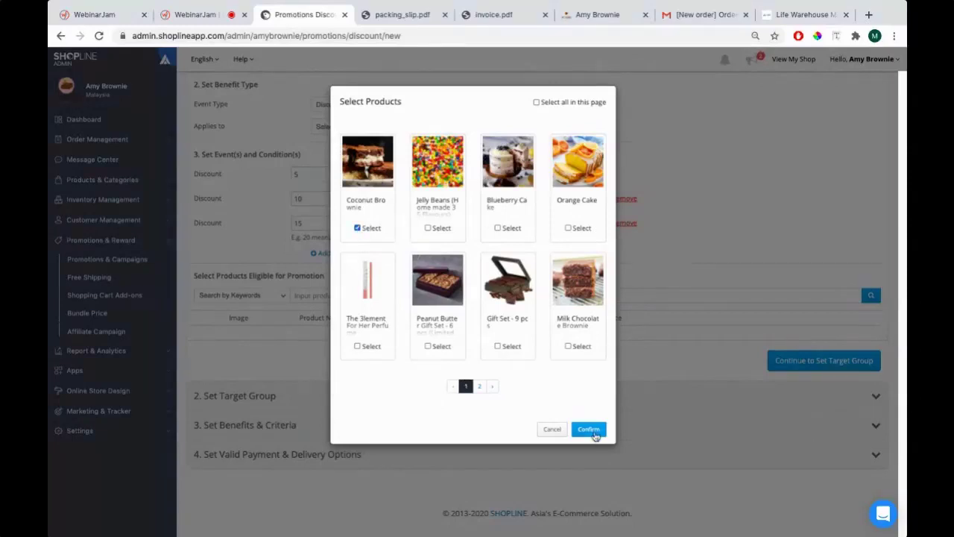
{"action": "left_click", "coordinate": [589, 429]}
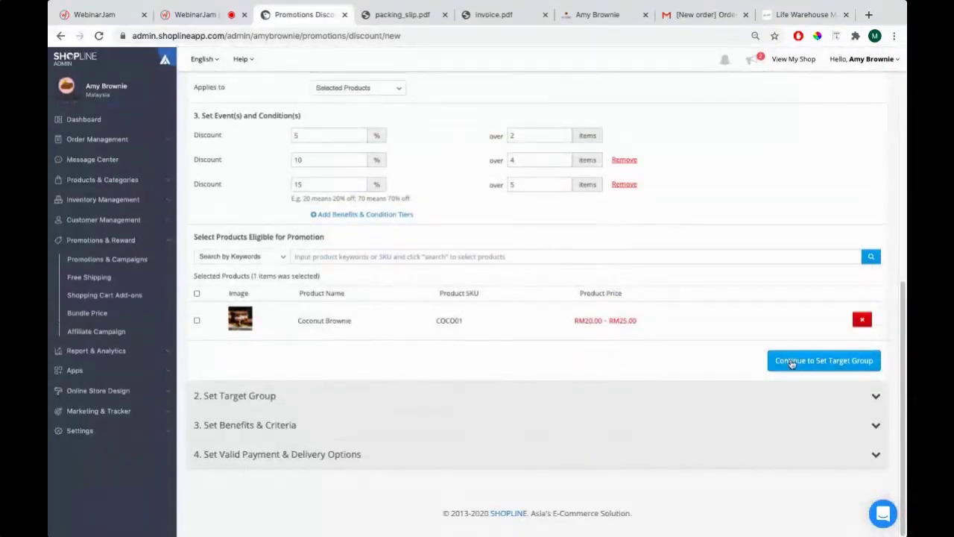
{"action": "left_click", "coordinate": [796, 363]}
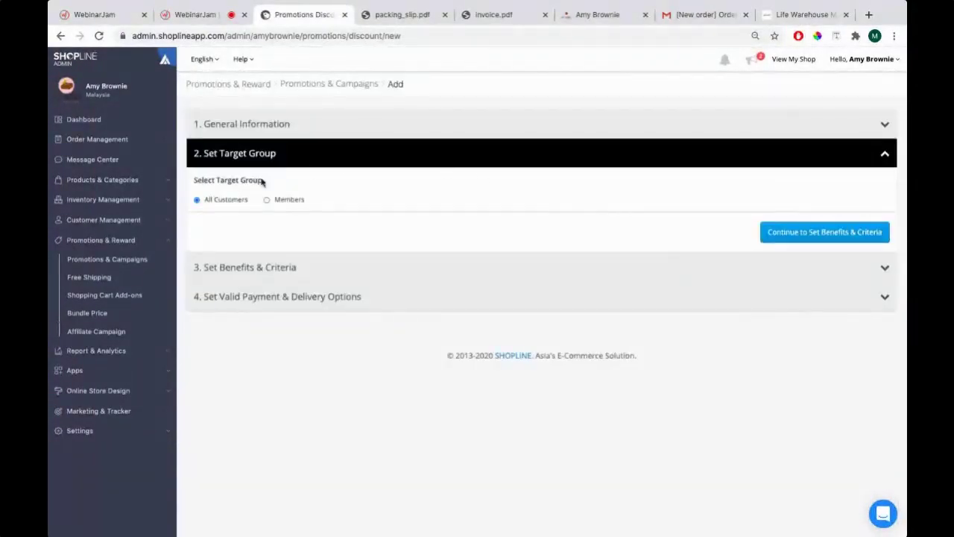
Preview and publish the Coconut Brownie tiered discount promotion
{"action": "left_click", "coordinate": [837, 234]}
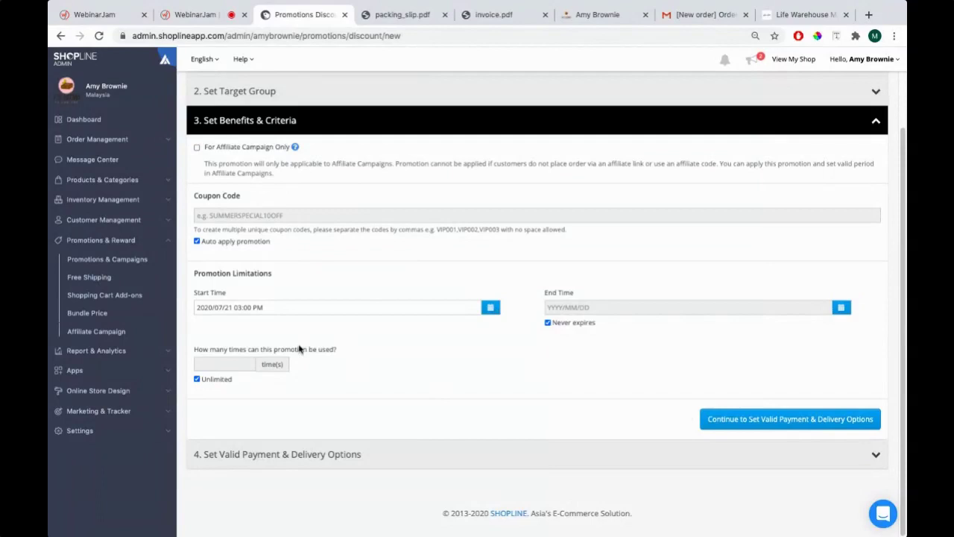
{"action": "left_click", "coordinate": [737, 418]}
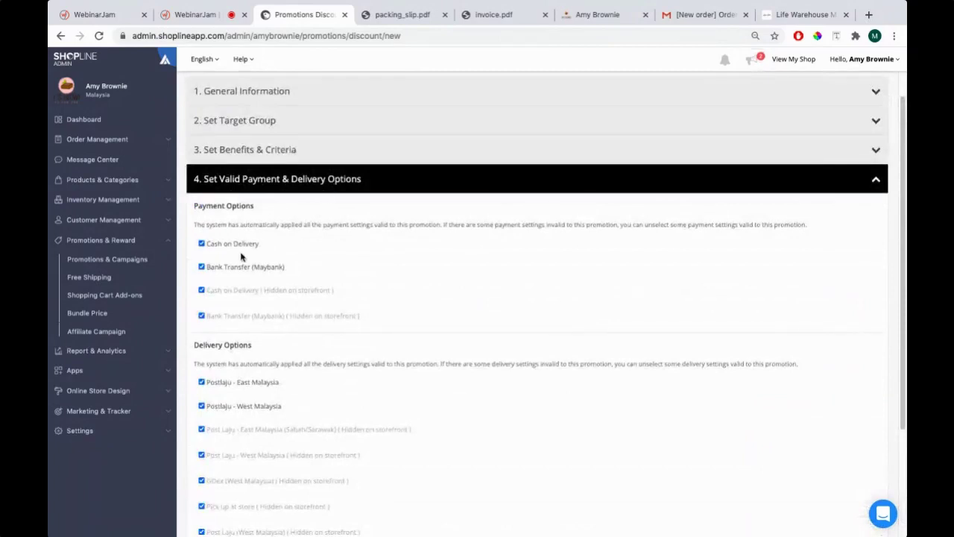
{"action": "scroll", "coordinate": [254, 283], "scroll_direction": "down", "scroll_amount": 2}
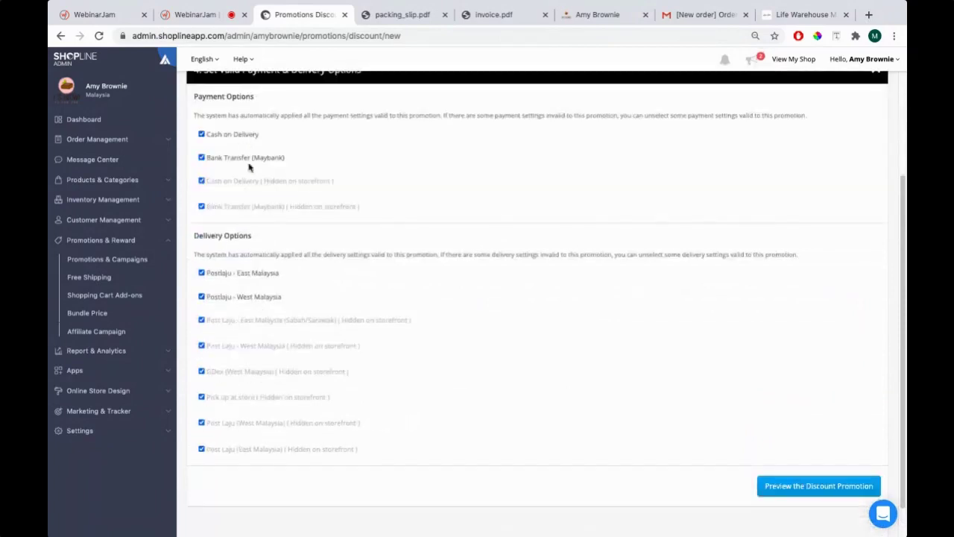
{"action": "left_click", "coordinate": [776, 486]}
{"action": "scroll", "coordinate": [409, 255], "scroll_direction": "up", "scroll_amount": 3}
{"action": "scroll", "coordinate": [348, 339], "scroll_direction": "down", "scroll_amount": 4}
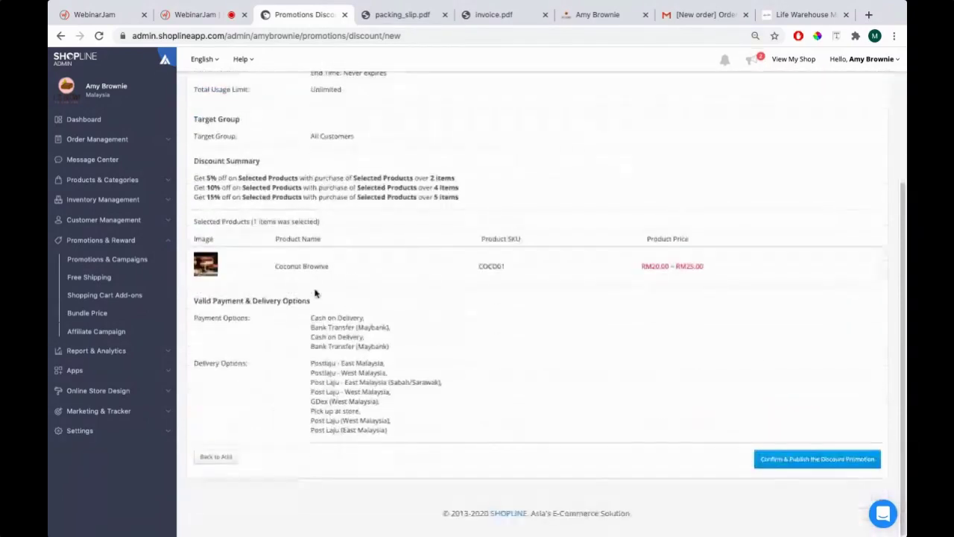
{"action": "left_click", "coordinate": [787, 460]}
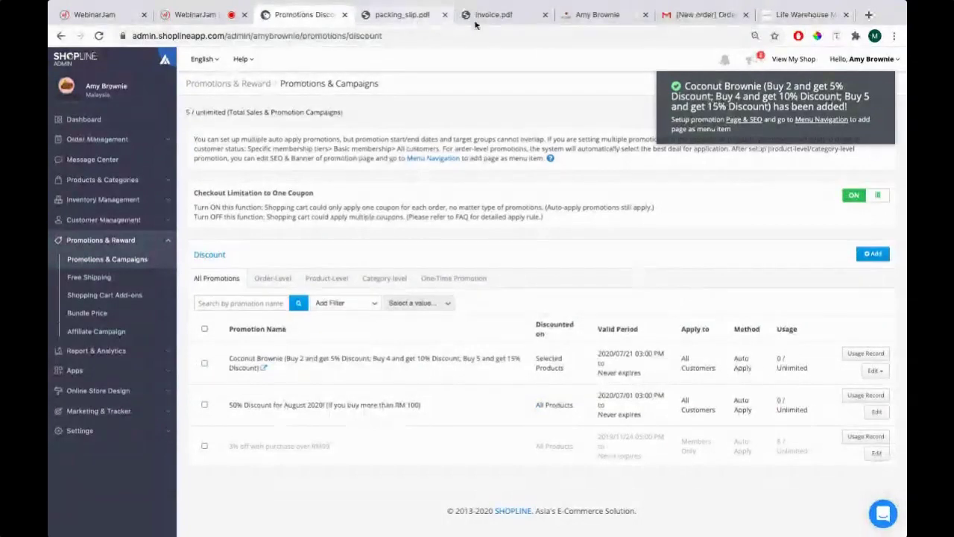
Unpublish the 50% Discount for August 2020 promotion using Bulk Actions
{"action": "left_click", "coordinate": [204, 404]}
{"action": "left_click", "coordinate": [863, 328]}
{"action": "left_click", "coordinate": [853, 360]}
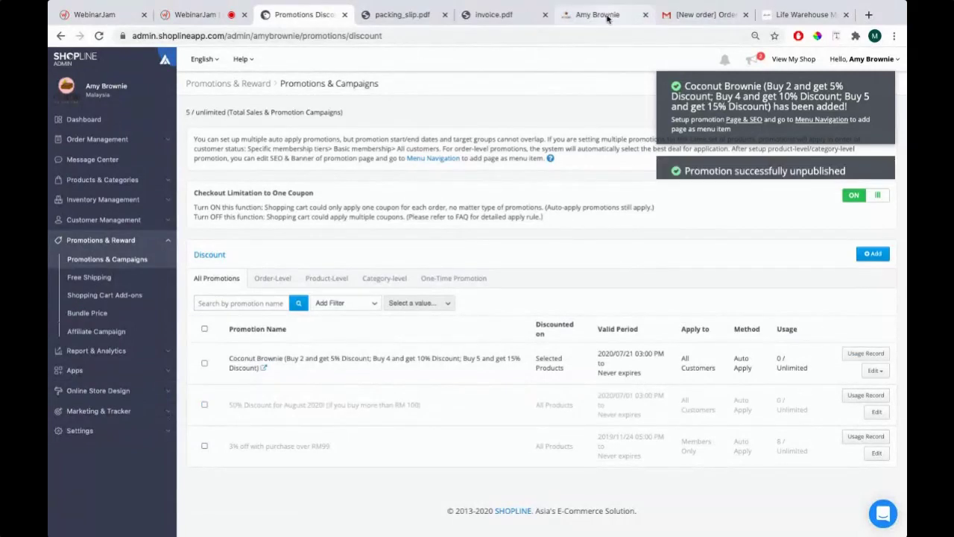
{"action": "left_click", "coordinate": [597, 14]}
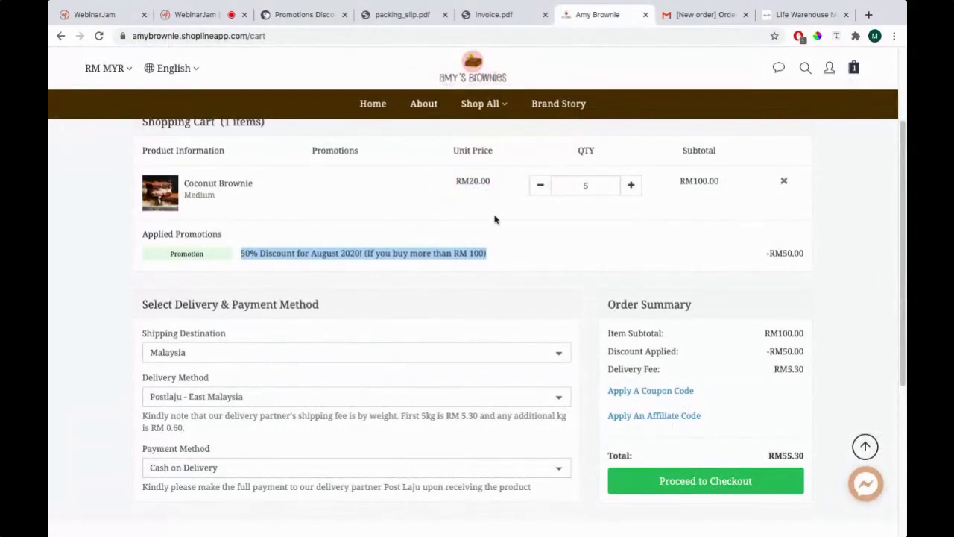
Raise Coconut Brownie quantity to 6, showing 15% off (-RM18.00) and RM107.90 total
{"action": "scroll", "coordinate": [634, 298], "scroll_direction": "up", "scroll_amount": 3}
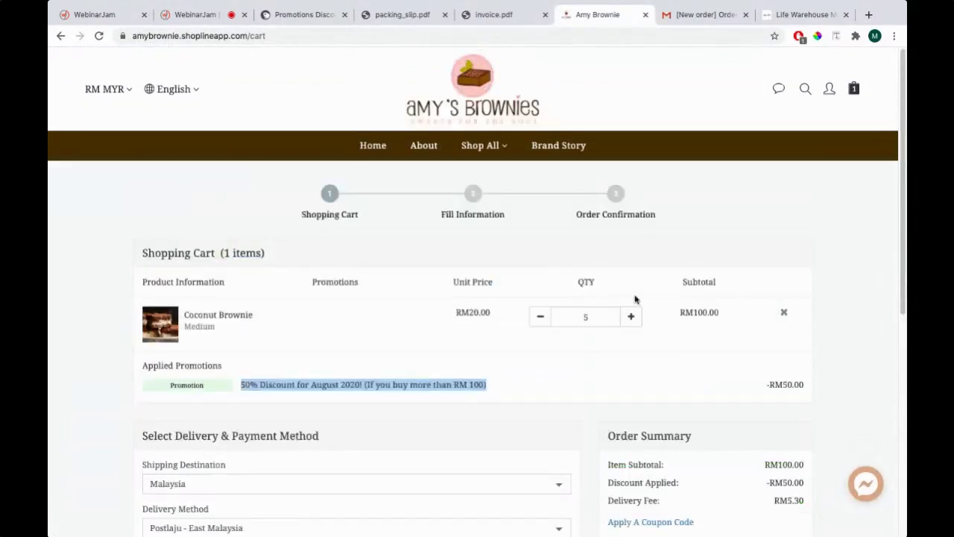
{"action": "scroll", "coordinate": [630, 251], "scroll_direction": "down", "scroll_amount": 2}
{"action": "left_click", "coordinate": [538, 217]}
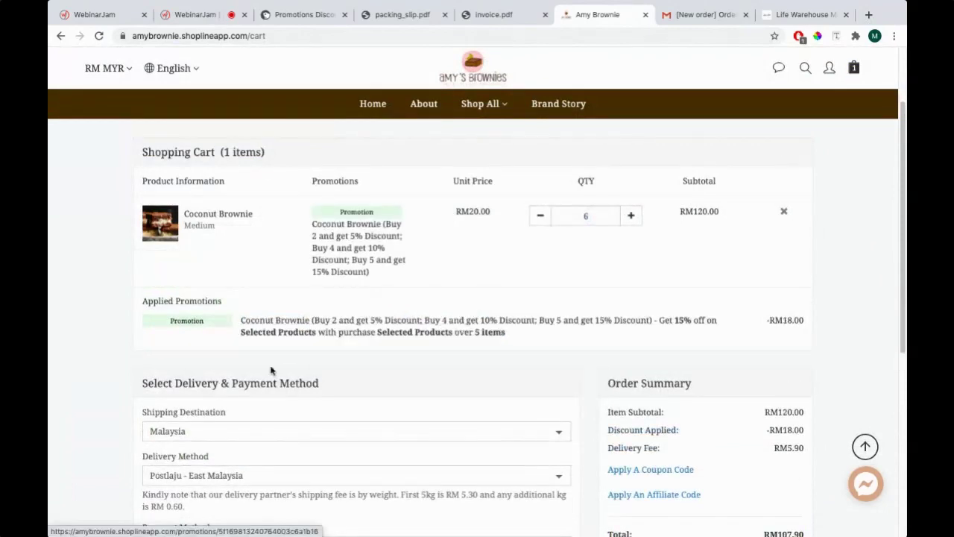
{"action": "scroll", "coordinate": [270, 375], "scroll_direction": "down", "scroll_amount": 1}
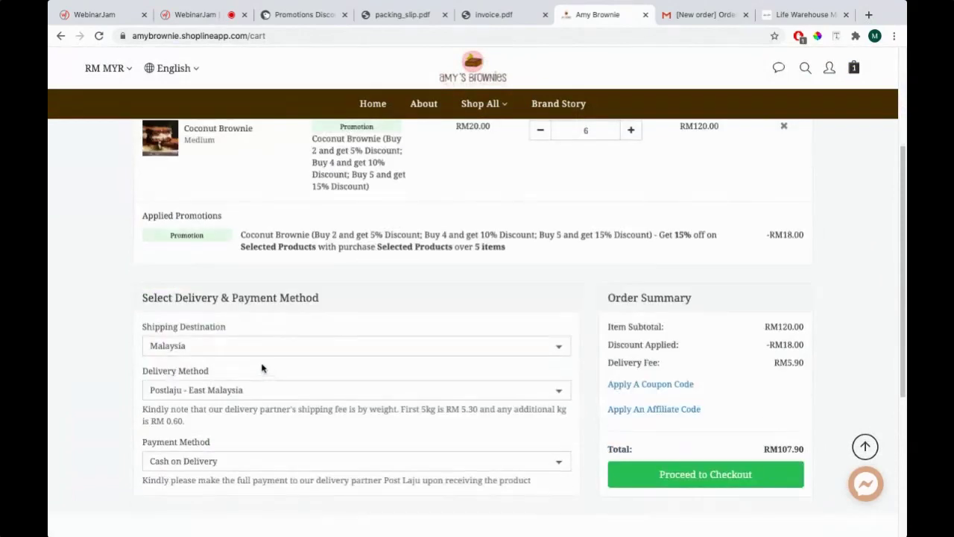
{"action": "scroll", "coordinate": [250, 345], "scroll_direction": "up", "scroll_amount": 1}
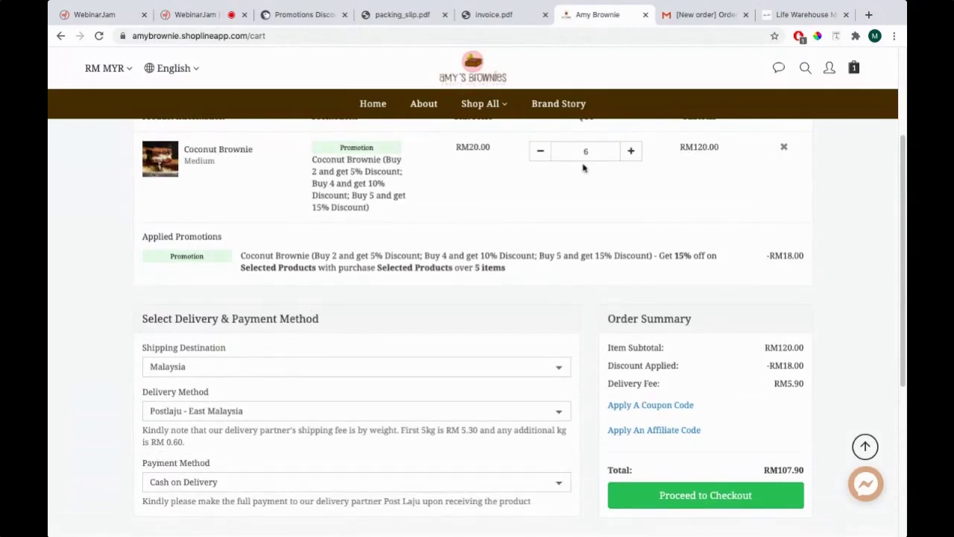
{"action": "scroll", "coordinate": [633, 224], "scroll_direction": "down", "scroll_amount": 1}
{"action": "left_click_drag", "start_coordinate": [766, 277], "coordinate": [807, 279]}
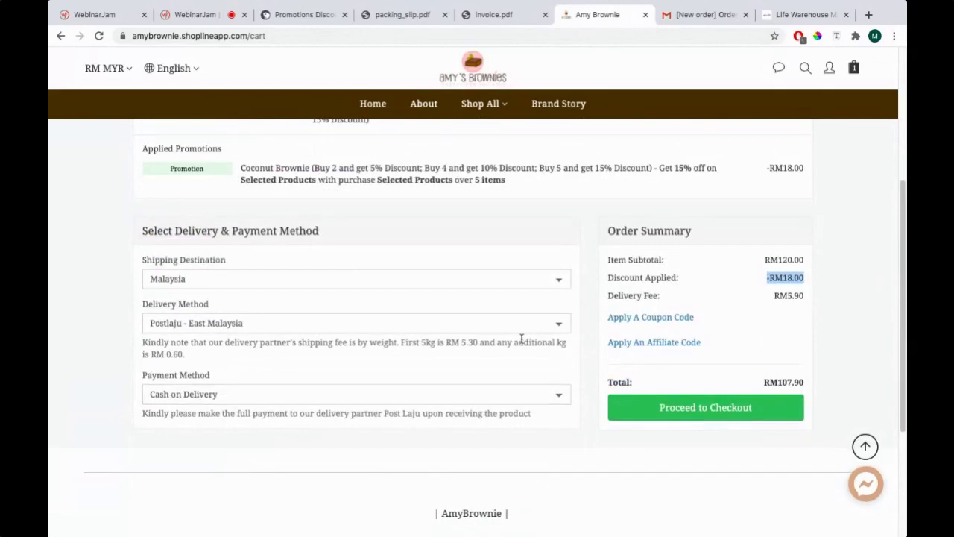
{"action": "scroll", "coordinate": [521, 341], "scroll_direction": "up", "scroll_amount": 3}
{"action": "scroll", "coordinate": [320, 305], "scroll_direction": "down", "scroll_amount": 1}
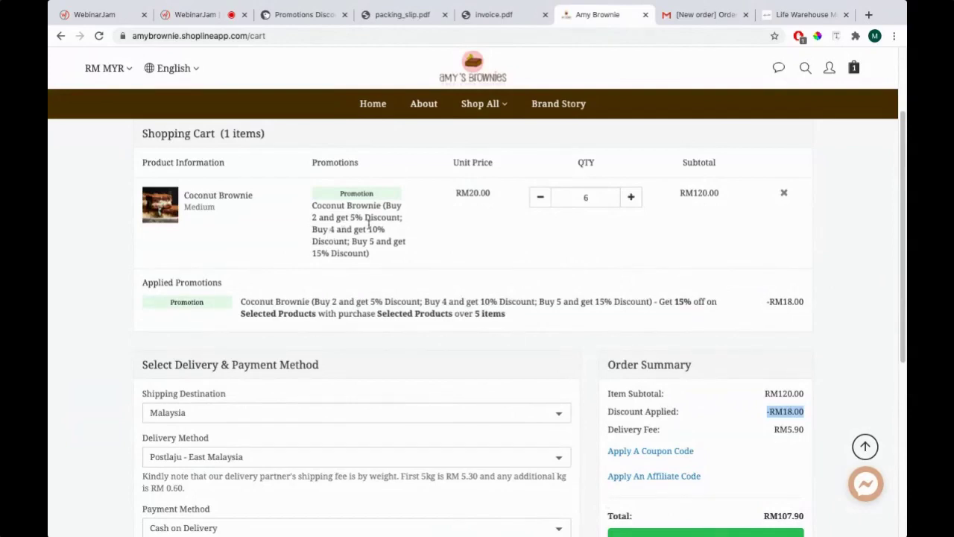
{"action": "left_click", "coordinate": [320, 16]}
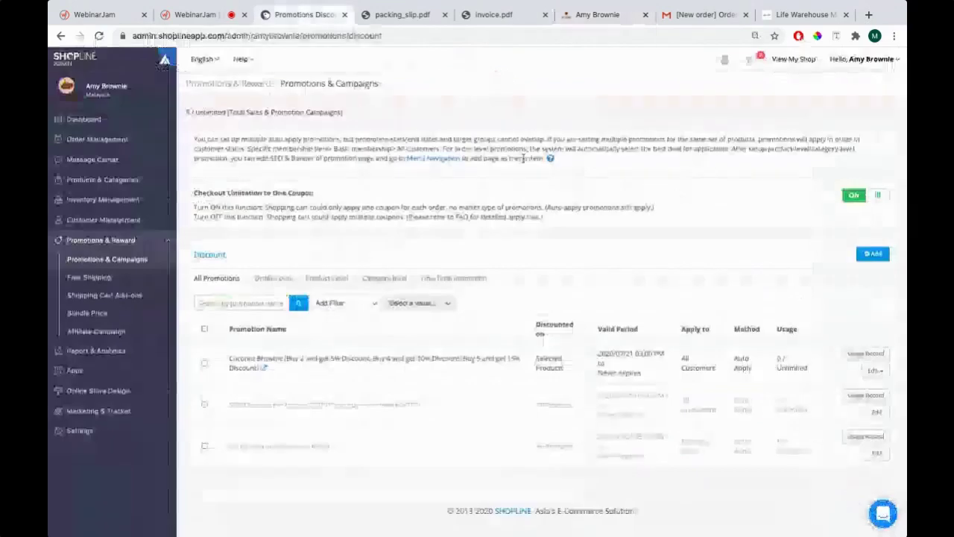
Republish the 50% Discount for August 2020 promotion using Bulk Actions
{"action": "left_click", "coordinate": [205, 405]}
{"action": "left_click", "coordinate": [864, 328]}
{"action": "left_click", "coordinate": [867, 349]}
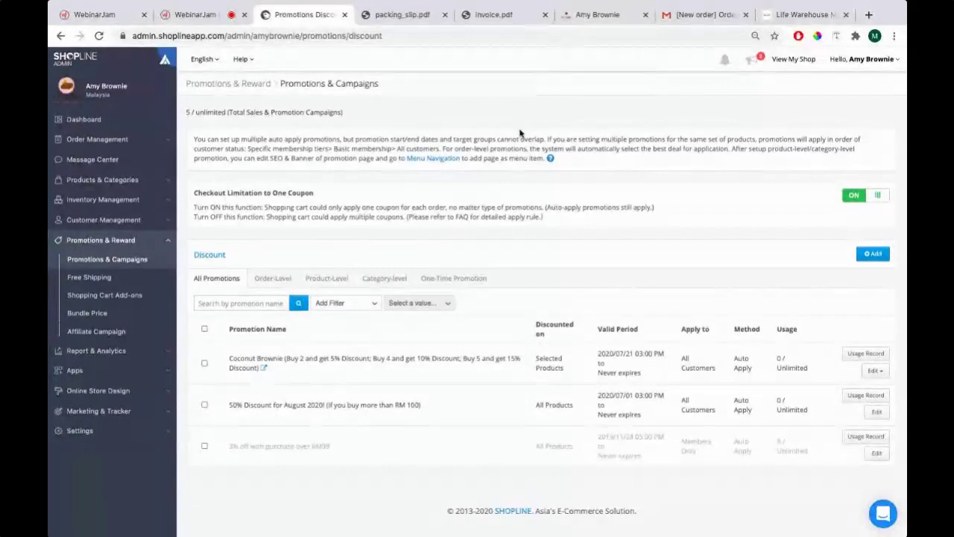
Look over the storefront cart, then bring up PowerPoint's Key Topics slide
{"action": "left_click", "coordinate": [577, 17]}
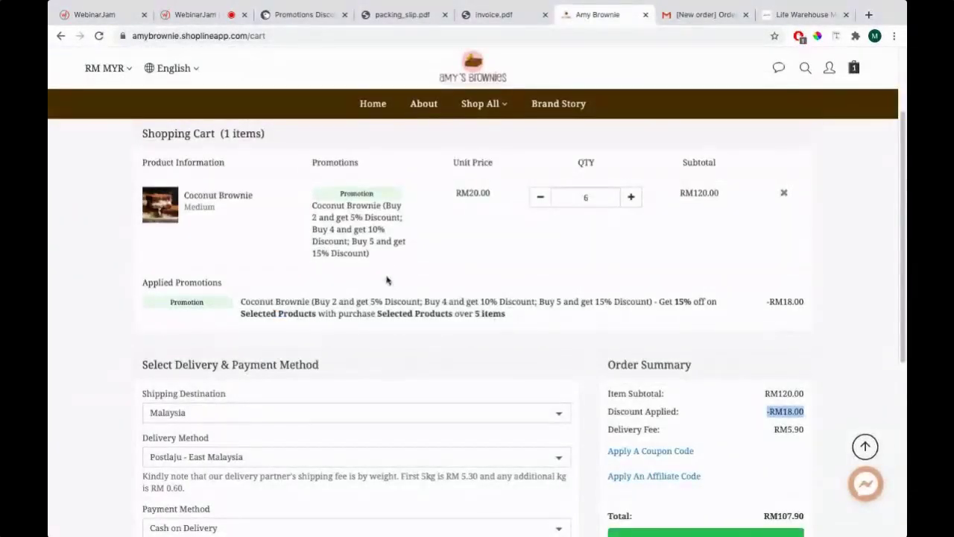
{"action": "scroll", "coordinate": [379, 269], "scroll_direction": "up", "scroll_amount": 1}
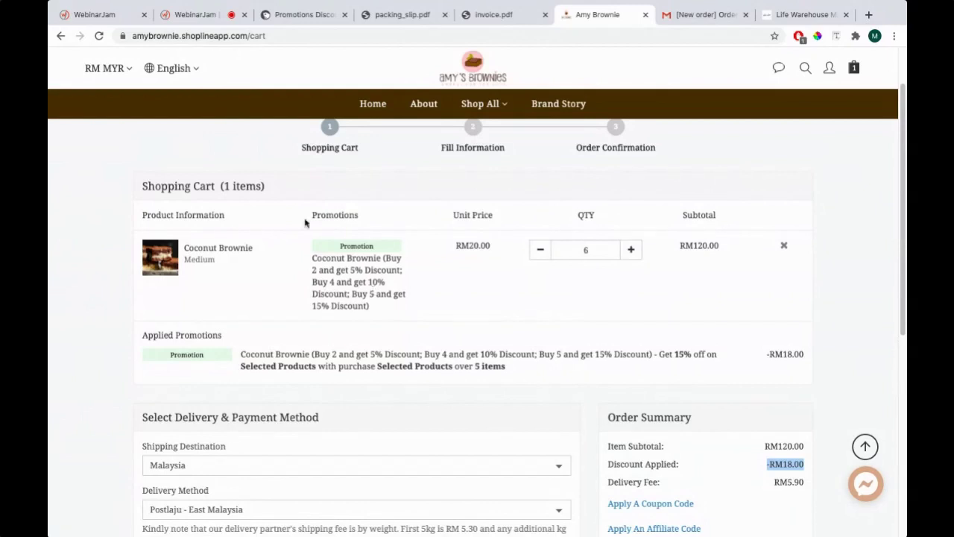
{"action": "key", "text": "super+Tab"}
{"action": "key", "text": "super+Tab"}
{"action": "key", "text": "super+Tab"}
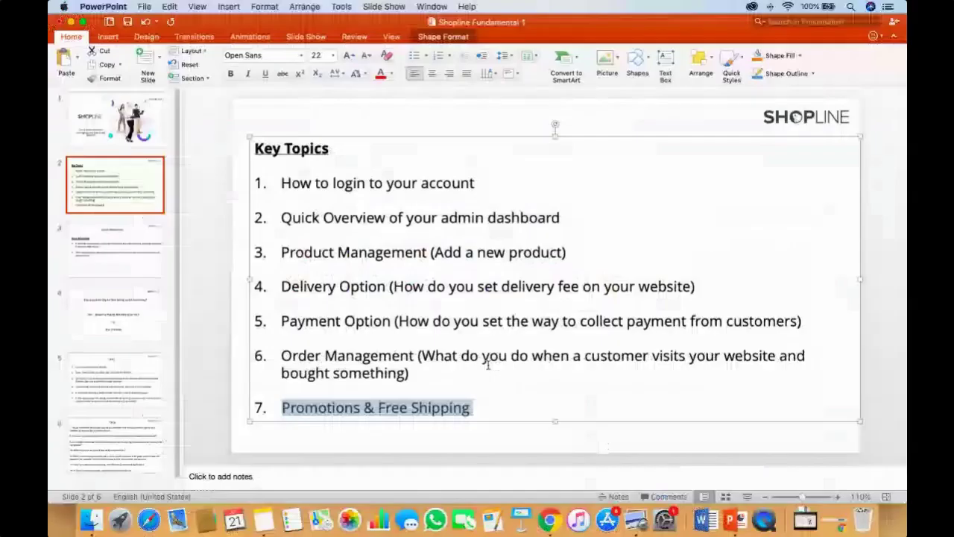
Highlight 'Free Shipping' in agenda item 7 of the Key Topics slide
{"action": "left_click", "coordinate": [386, 403]}
{"action": "left_click_drag", "start_coordinate": [379, 407], "coordinate": [468, 407]}
{"action": "left_click", "coordinate": [388, 407]}
{"action": "left_click_drag", "start_coordinate": [379, 407], "coordinate": [468, 410]}
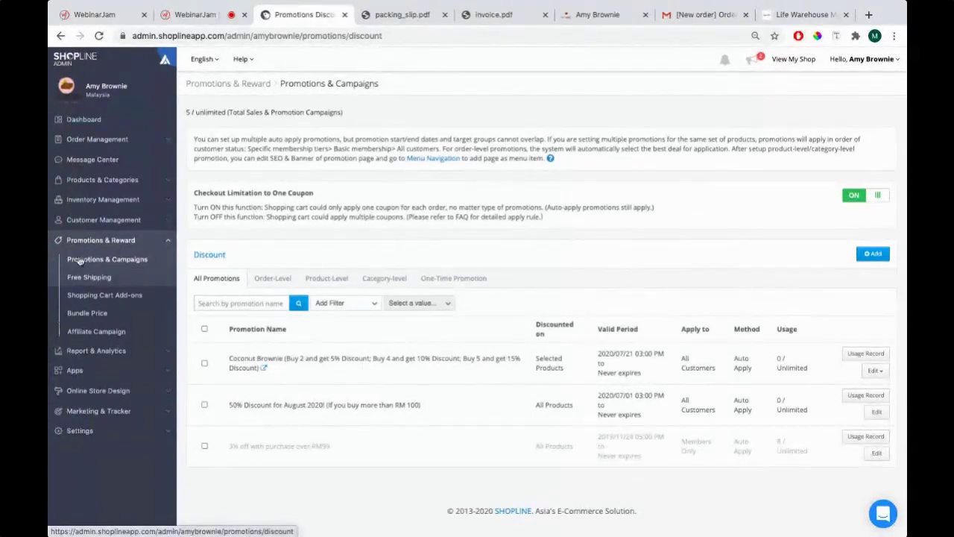
Open the Free Shipping page showing the over-RM100.00 promotion, then bring up Preview
{"action": "left_click", "coordinate": [97, 278]}
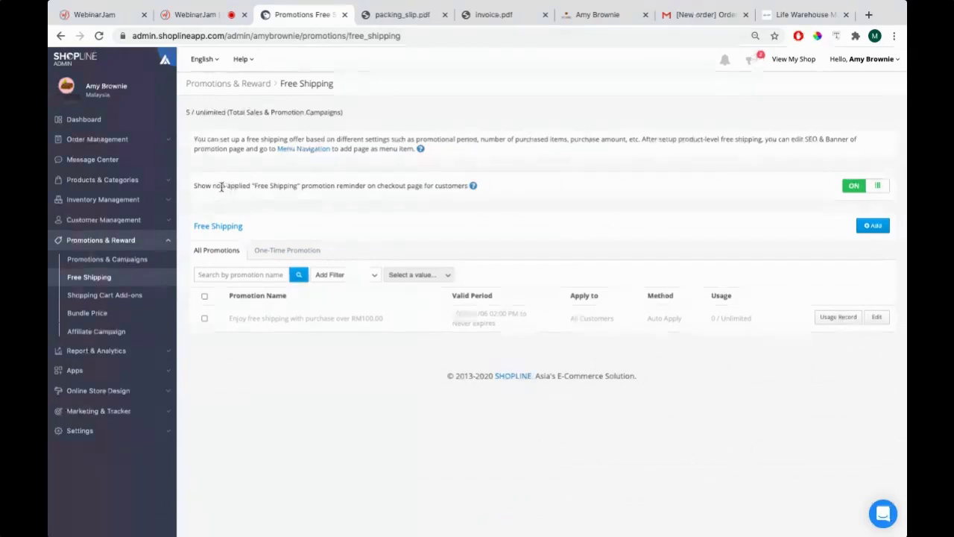
{"action": "key", "text": "super+Tab"}
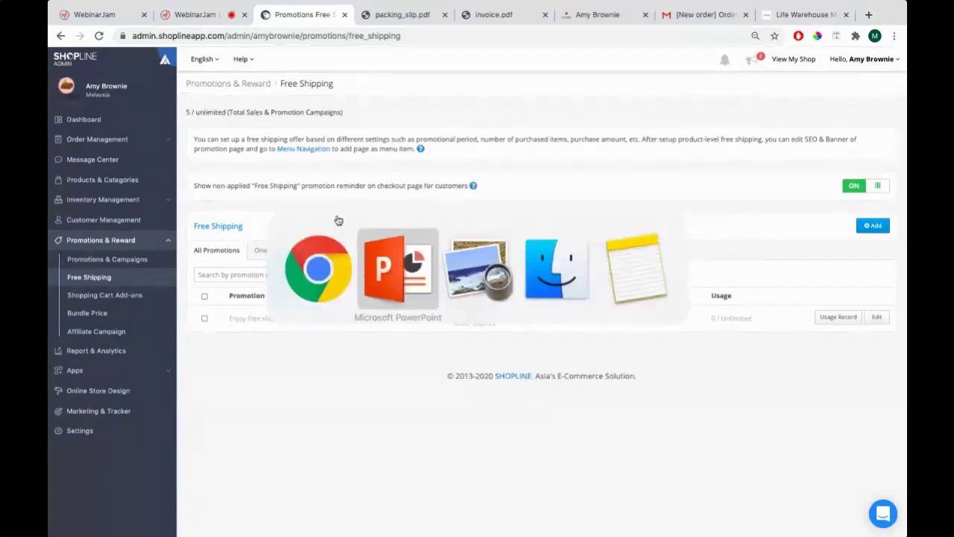
{"action": "key", "text": "super+Tab"}
{"action": "key", "text": "super+Tab"}
{"action": "key", "text": "super+Tab"}
{"action": "key", "text": "super+Tab"}
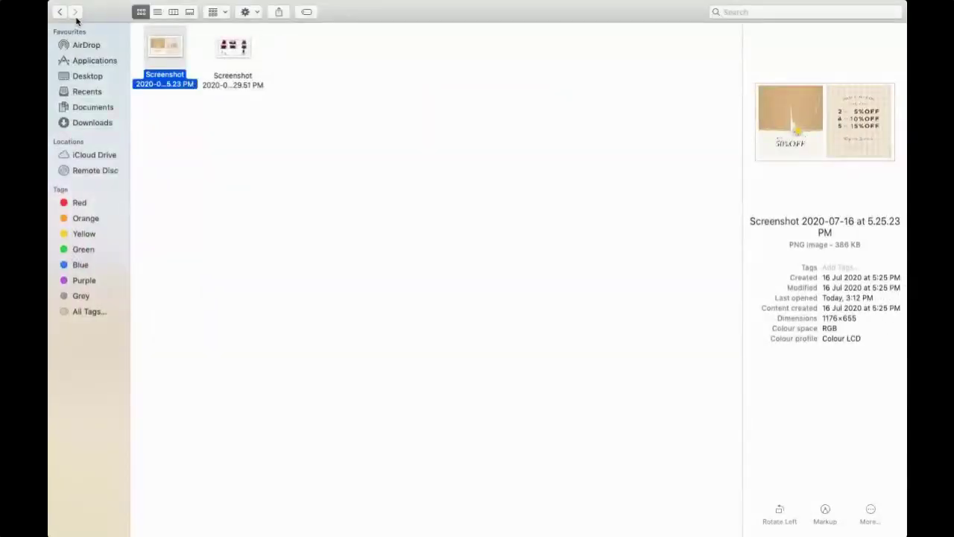
Open the 5.29.51 PM 'Get Free Shipping With Orders Above RM100' banner screenshot
{"action": "double_click", "coordinate": [231, 51]}
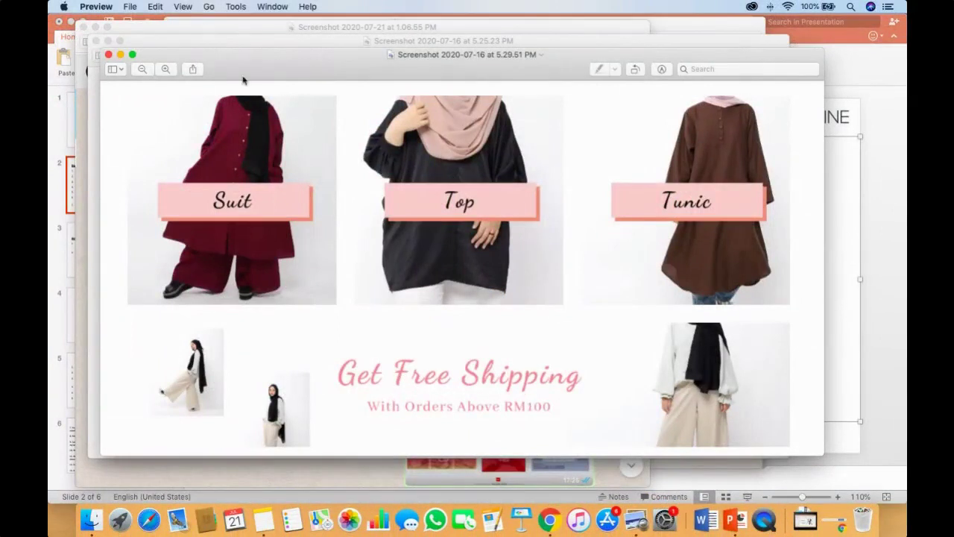
{"action": "key", "text": "super+Tab"}
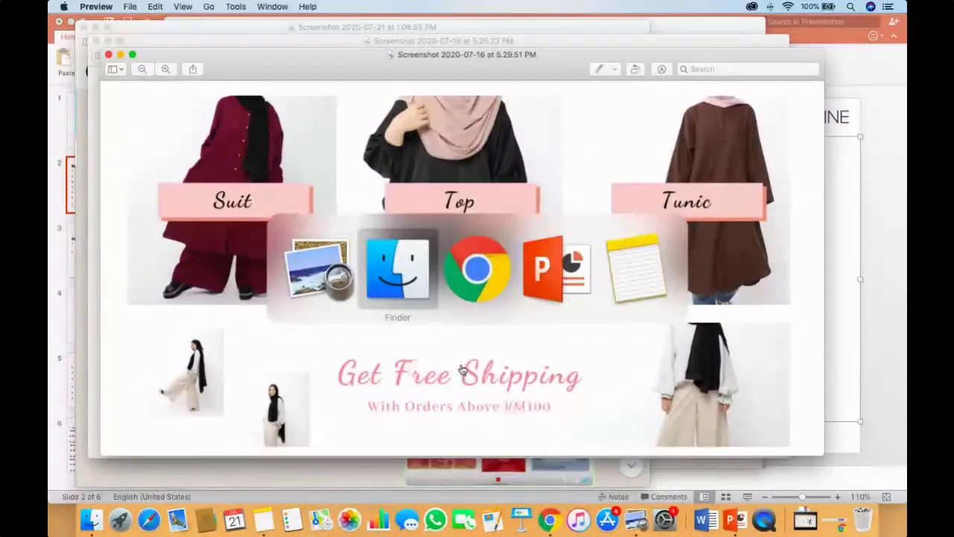
{"action": "key", "text": "super+Tab"}
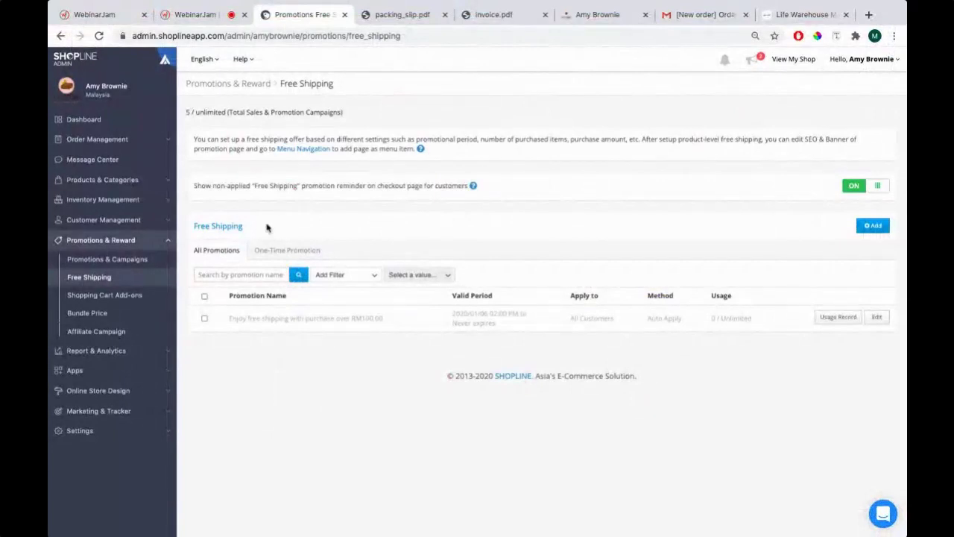
Create a free shipping promotion named 'Free Shipping if you spend more than RM 100'
{"action": "left_click", "coordinate": [874, 226]}
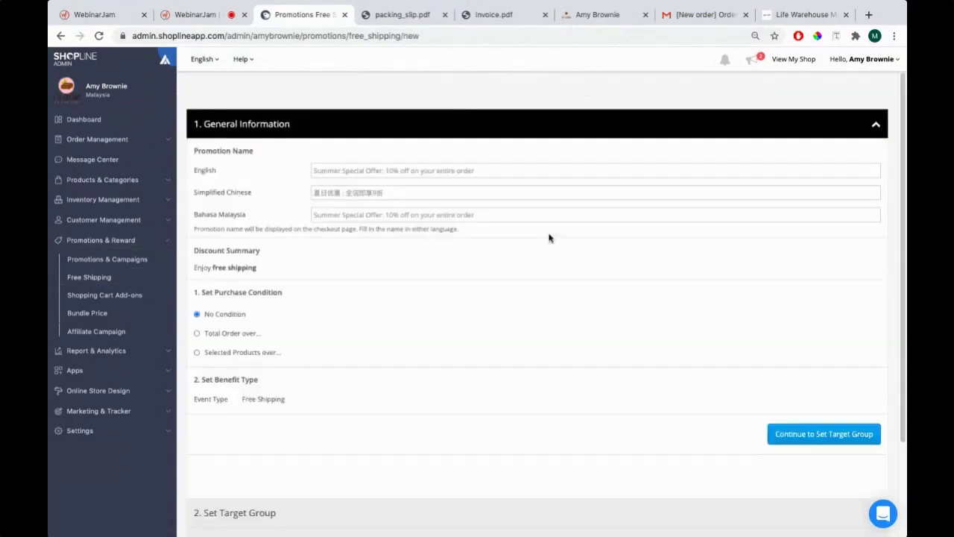
{"action": "left_click", "coordinate": [401, 173]}
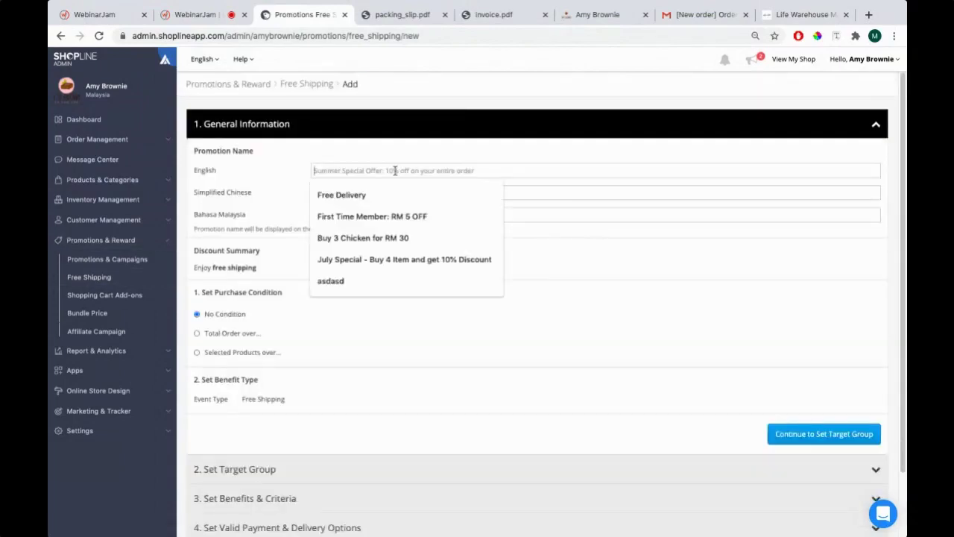
{"action": "key", "text": "super+Tab"}
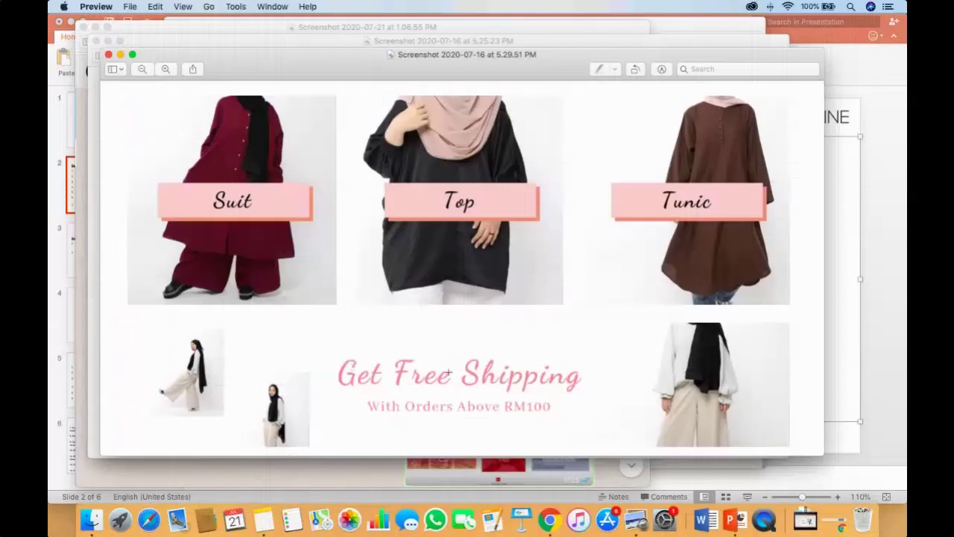
{"action": "key", "text": "super+Tab"}
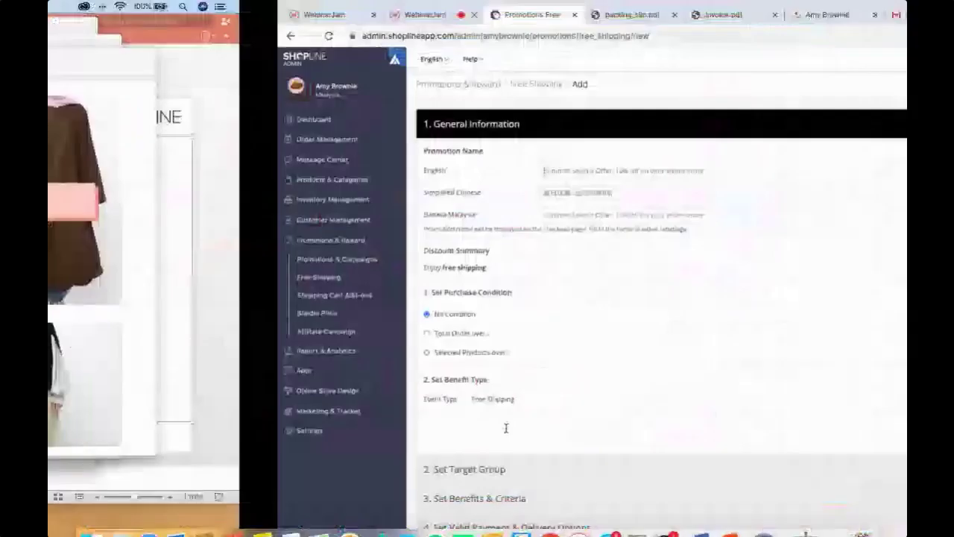
{"action": "type", "text": "Buy"}
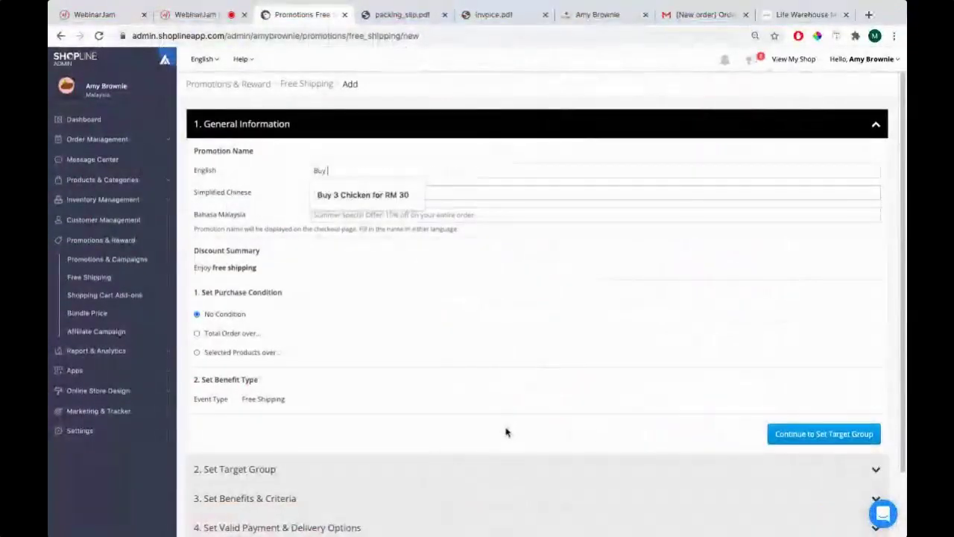
{"action": "type", "text": " above RM 100 and"}
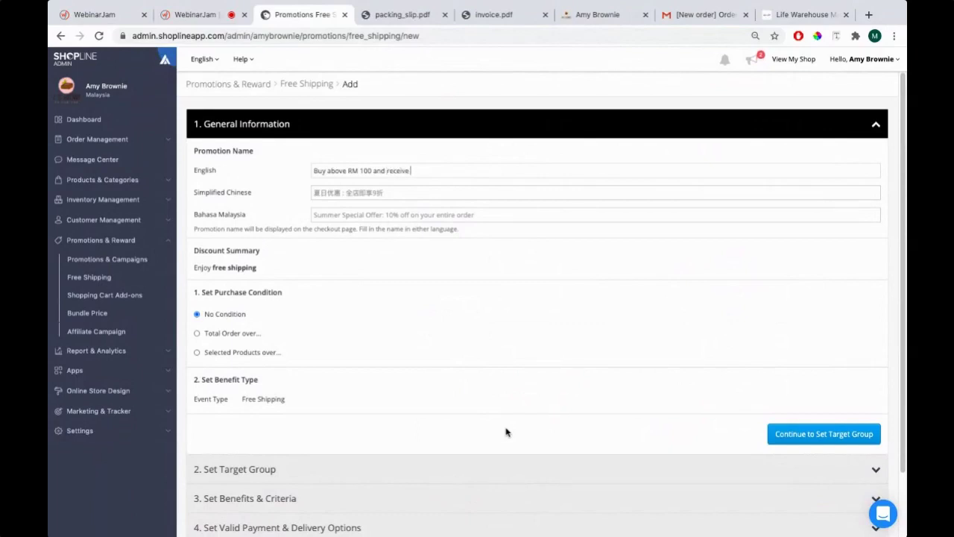
{"action": "type", "text": "receive Free Shipping!"}
{"action": "key", "text": "ctrl+a"}
{"action": "type", "text": "Free S"}
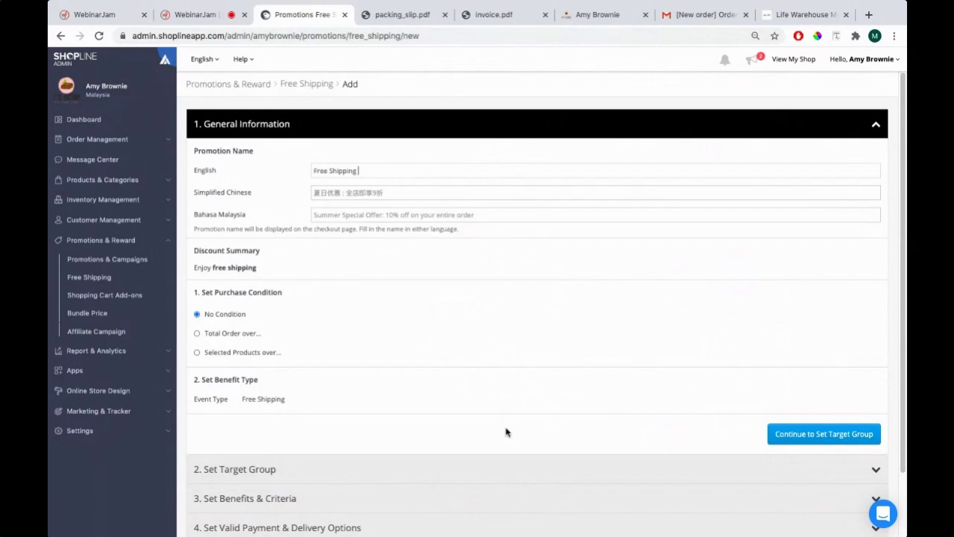
{"action": "type", "text": "hipping if you spend more than RM 100!"}
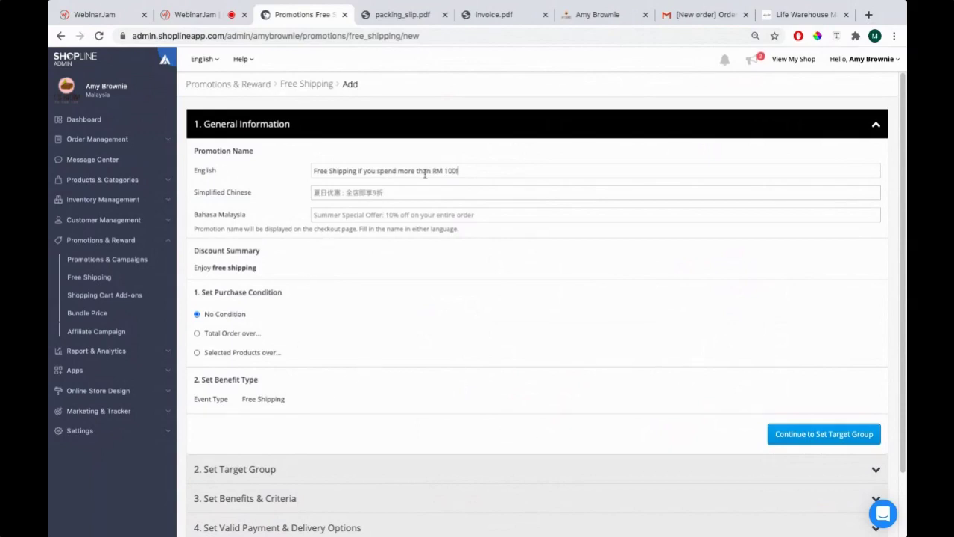
{"action": "left_click_drag", "start_coordinate": [433, 171], "coordinate": [453, 169]}
Set its condition to Total Order over RM100
{"action": "scroll", "coordinate": [256, 295], "scroll_direction": "down", "scroll_amount": 2}
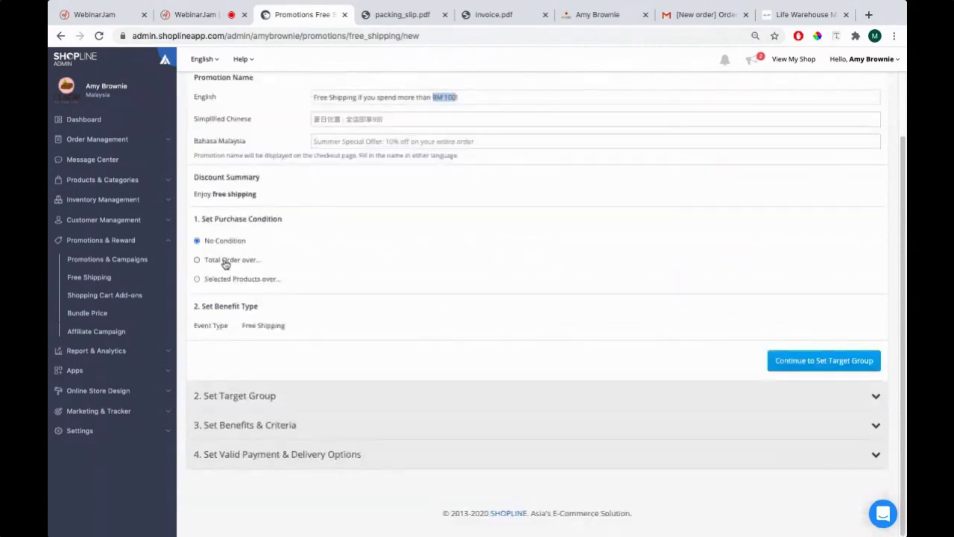
{"action": "left_click", "coordinate": [198, 261]}
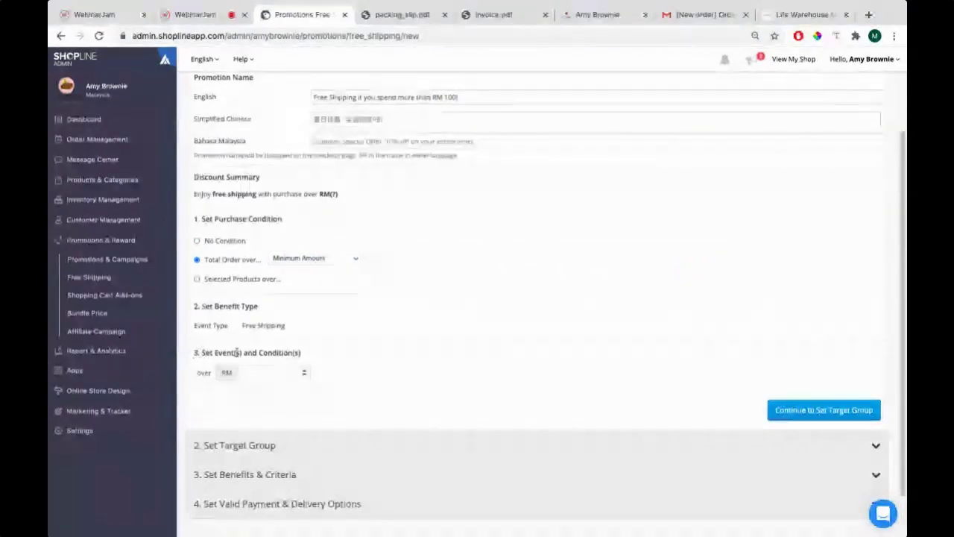
{"action": "left_click", "coordinate": [264, 374]}
{"action": "type", "text": "100"}
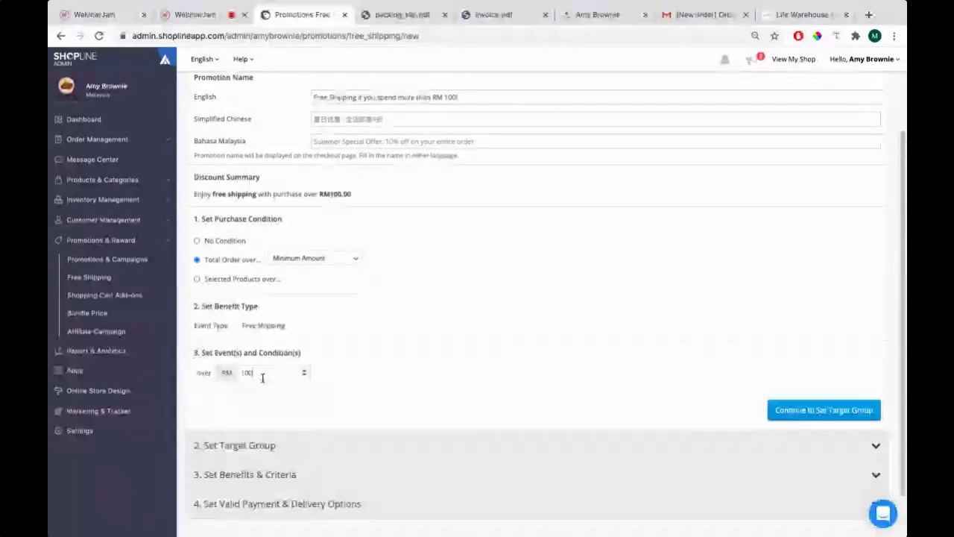
{"action": "left_click", "coordinate": [853, 412]}
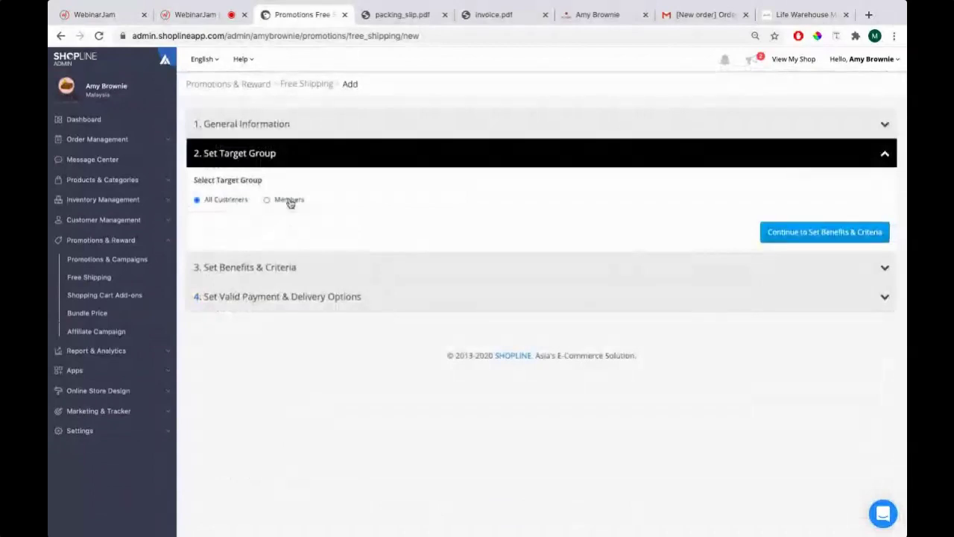
Publish the RM100 free-shipping promotion for all customers and view the RM120.00 storefront cart
{"action": "left_click", "coordinate": [774, 233]}
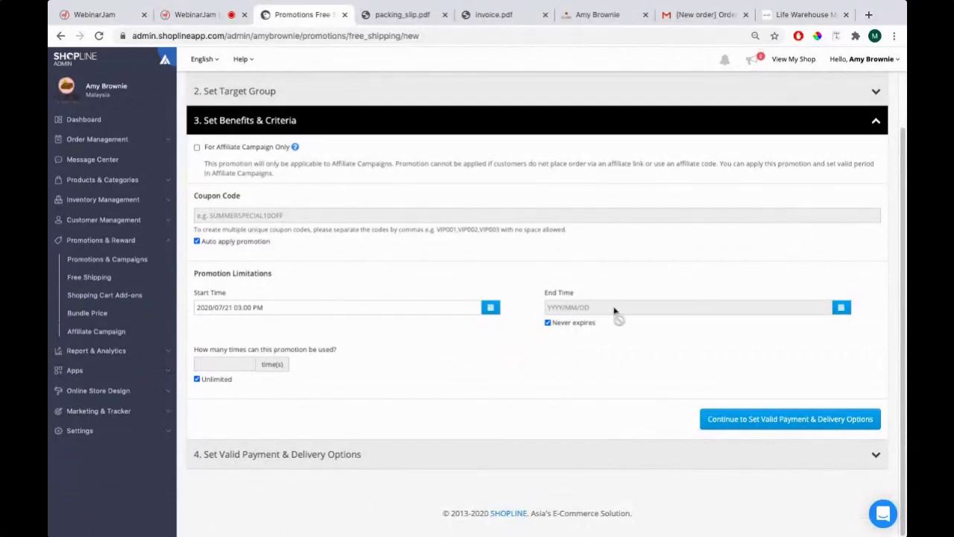
{"action": "left_click", "coordinate": [744, 422]}
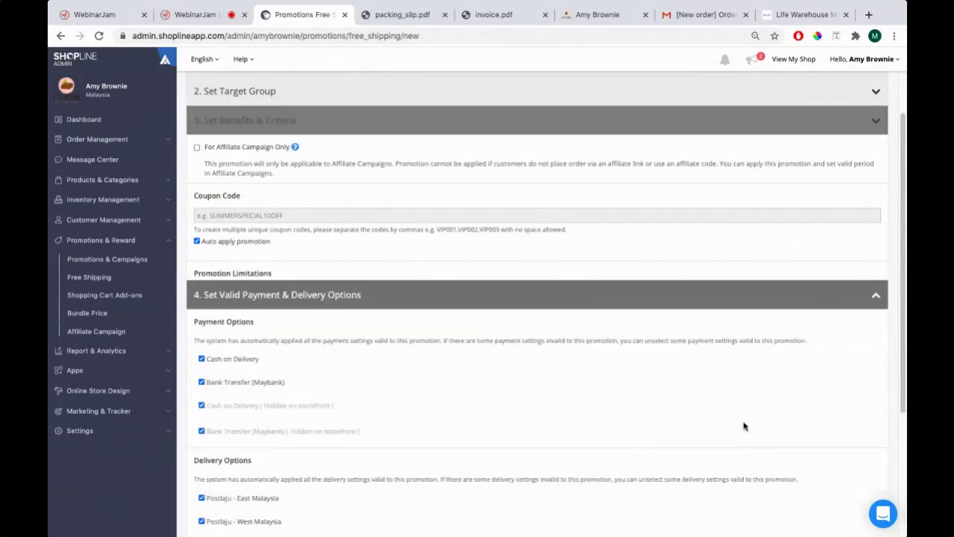
{"action": "scroll", "coordinate": [887, 456], "scroll_direction": "down", "scroll_amount": 3}
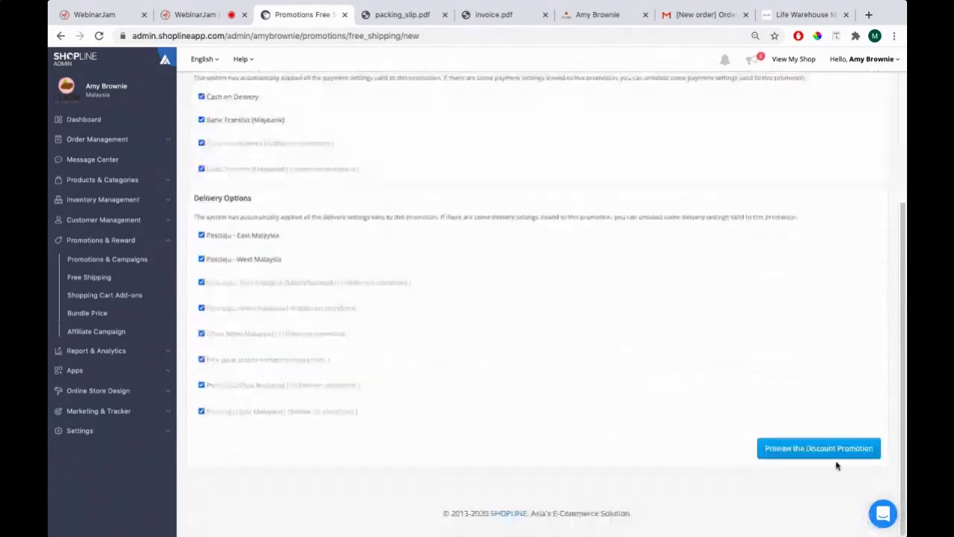
{"action": "left_click", "coordinate": [810, 455]}
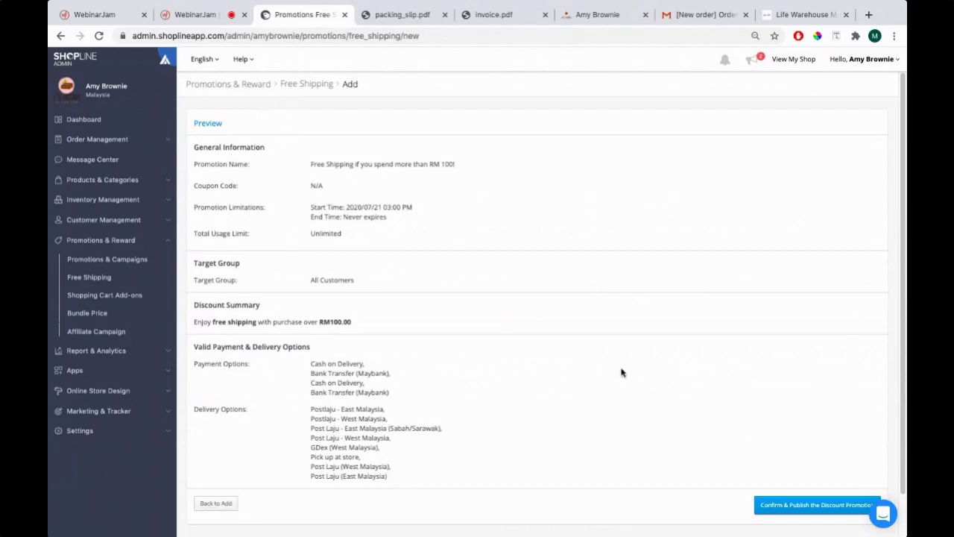
{"action": "left_click", "coordinate": [782, 508]}
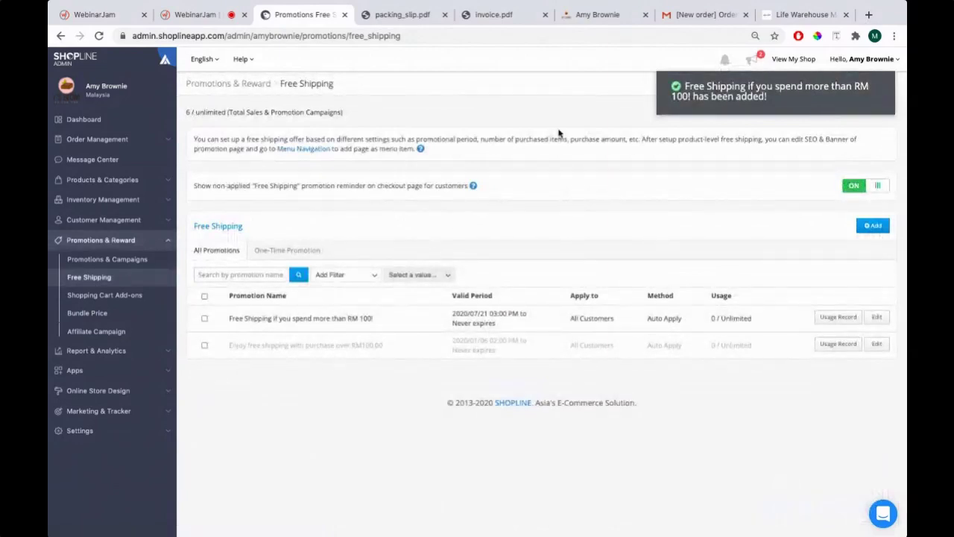
{"action": "left_click", "coordinate": [582, 15]}
{"action": "scroll", "coordinate": [462, 170], "scroll_direction": "up", "scroll_amount": 2}
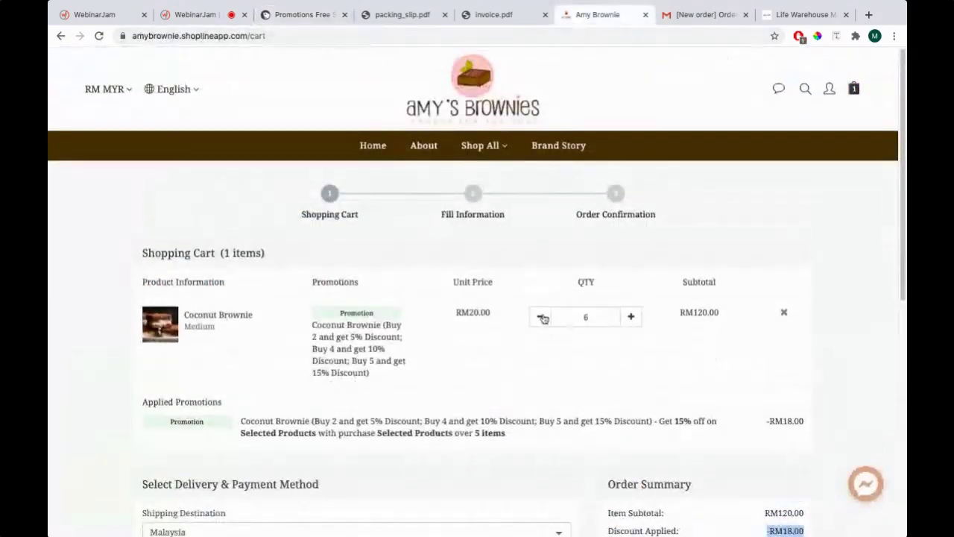
Change the Coconut Brownie cart quantity to 10 and note the Free Shipping promotion is not yet applied
{"action": "left_click", "coordinate": [586, 317]}
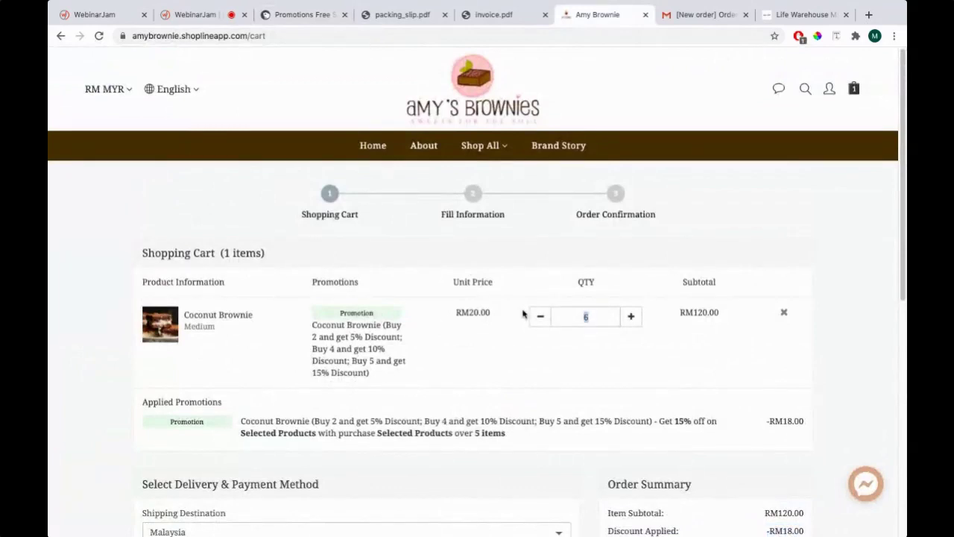
{"action": "type", "text": "10"}
{"action": "left_click", "coordinate": [523, 314]}
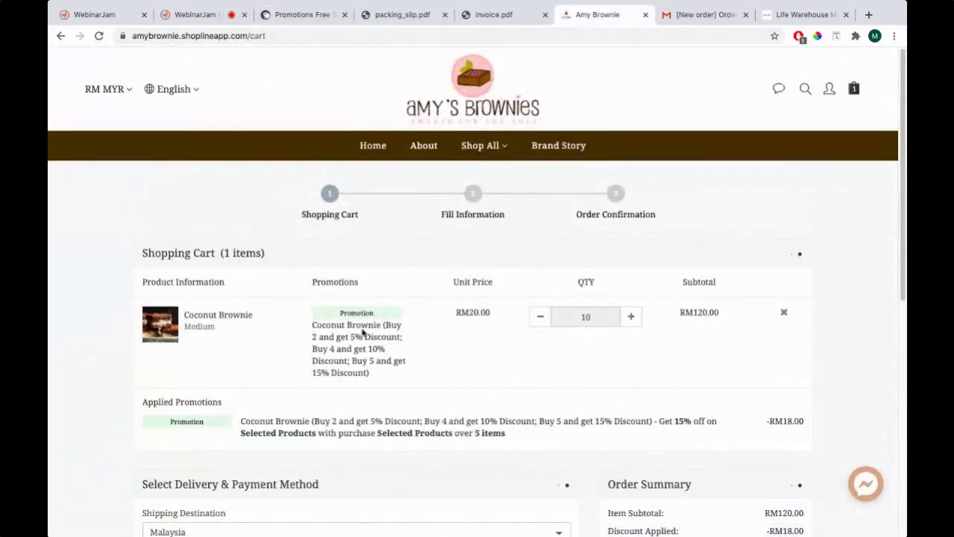
{"action": "scroll", "coordinate": [340, 330], "scroll_direction": "down", "scroll_amount": 3}
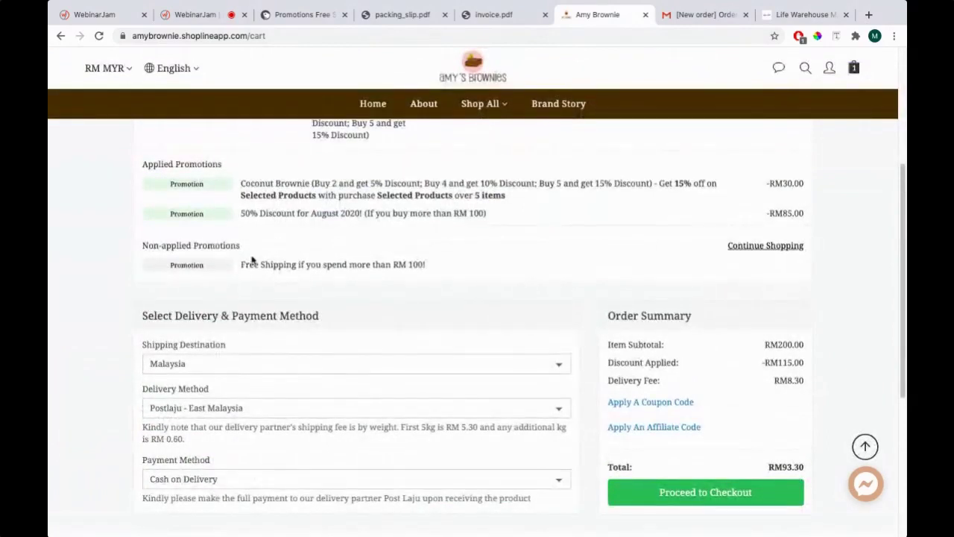
{"action": "left_click_drag", "start_coordinate": [241, 265], "coordinate": [440, 271]}
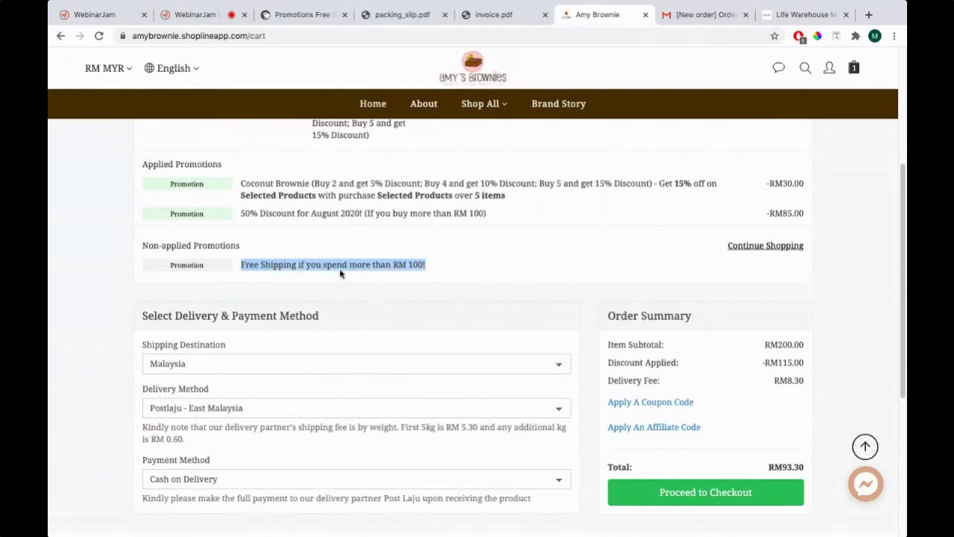
{"action": "scroll", "coordinate": [326, 252], "scroll_direction": "up", "scroll_amount": 3}
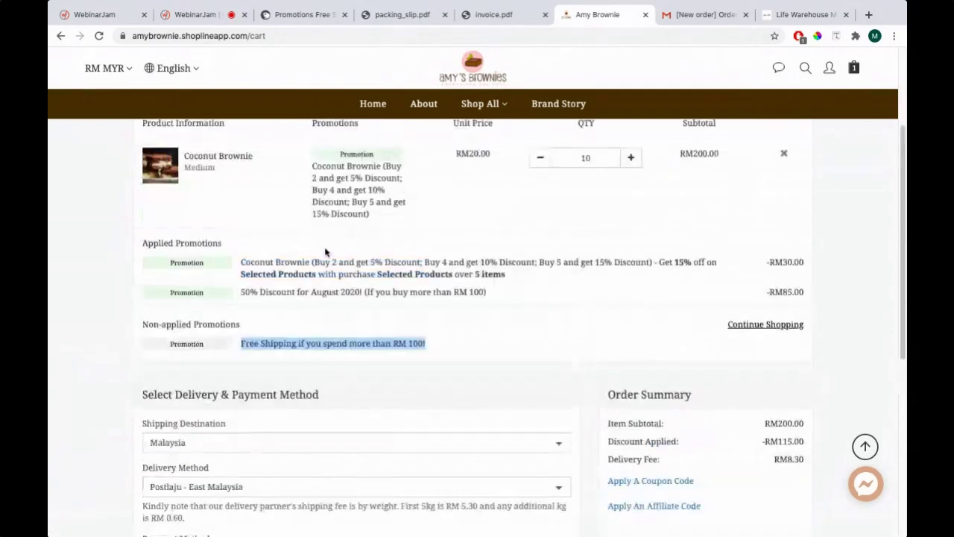
{"action": "scroll", "coordinate": [289, 262], "scroll_direction": "down", "scroll_amount": 3}
{"action": "scroll", "coordinate": [290, 263], "scroll_direction": "up", "scroll_amount": 3}
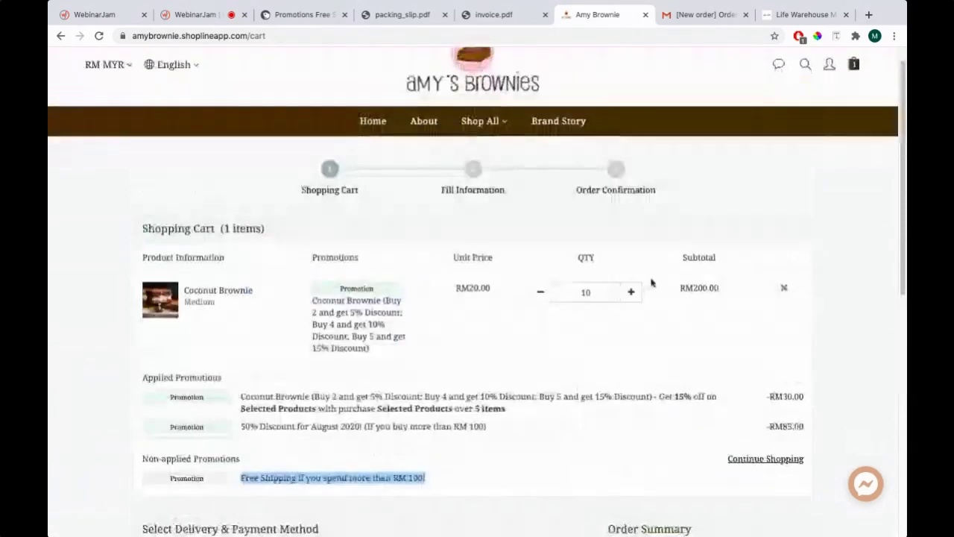
{"action": "scroll", "coordinate": [289, 262], "scroll_direction": "down", "scroll_amount": 1}
Raise the quantity to 20 and confirm free shipping applies with a RM0 delivery fee
{"action": "left_click", "coordinate": [282, 15]}
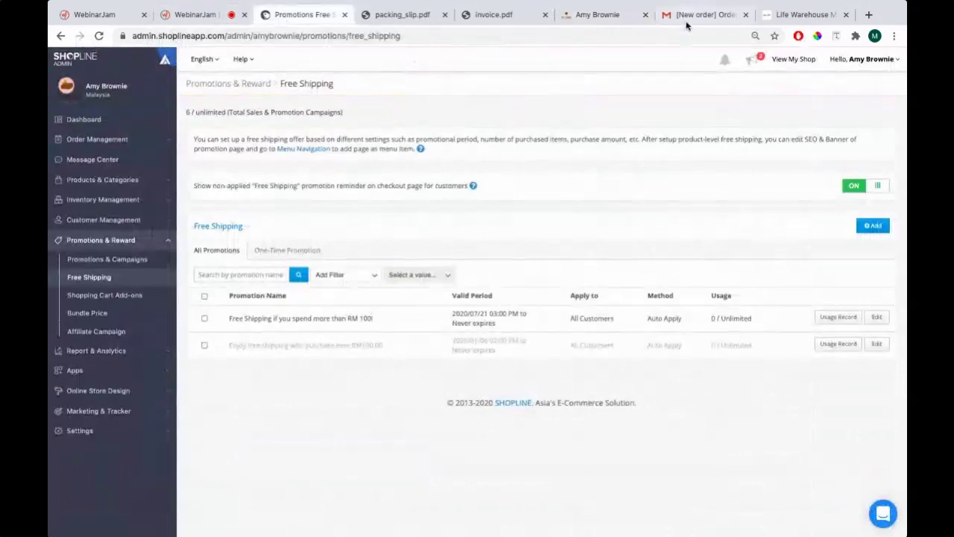
{"action": "left_click", "coordinate": [694, 14]}
{"action": "left_click", "coordinate": [597, 14]}
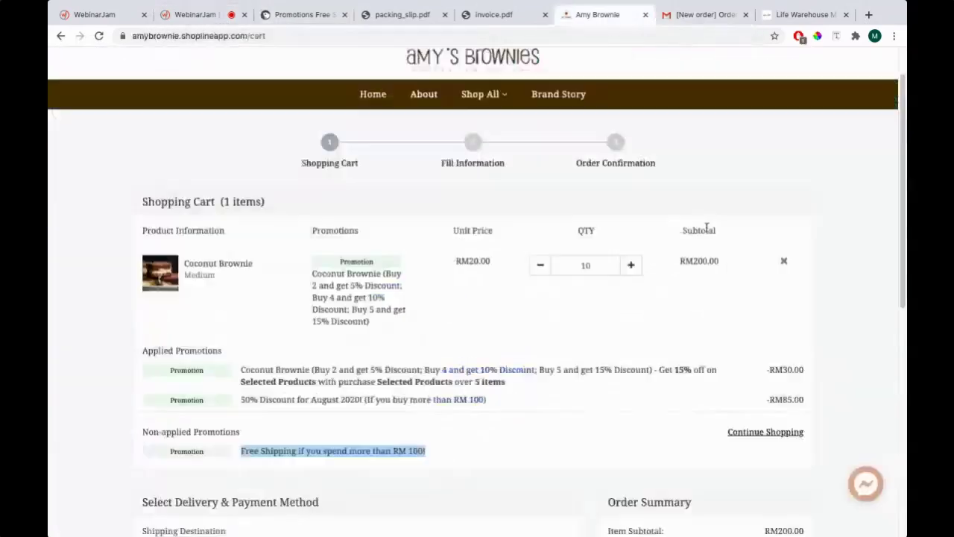
{"action": "double_click", "coordinate": [587, 264]}
{"action": "type", "text": "20"}
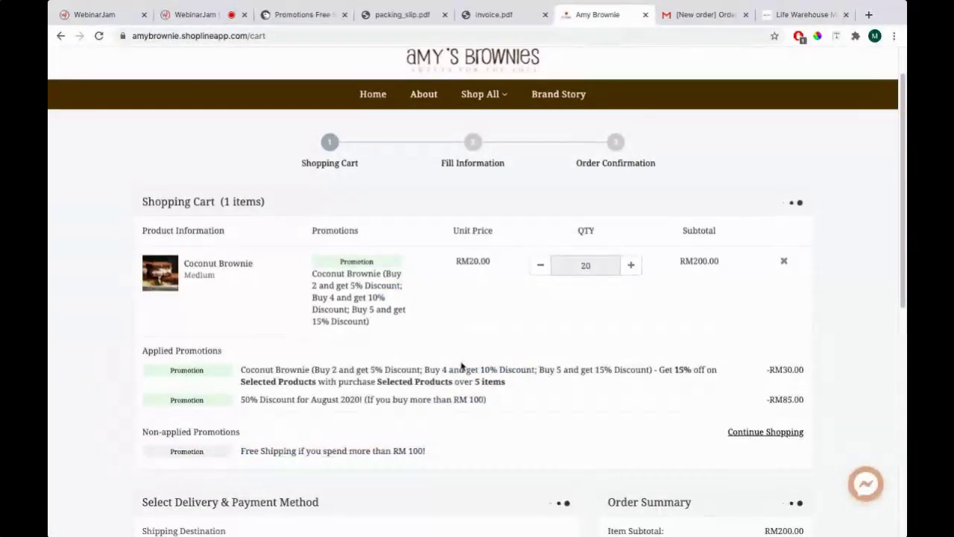
{"action": "scroll", "coordinate": [461, 366], "scroll_direction": "down", "scroll_amount": 5}
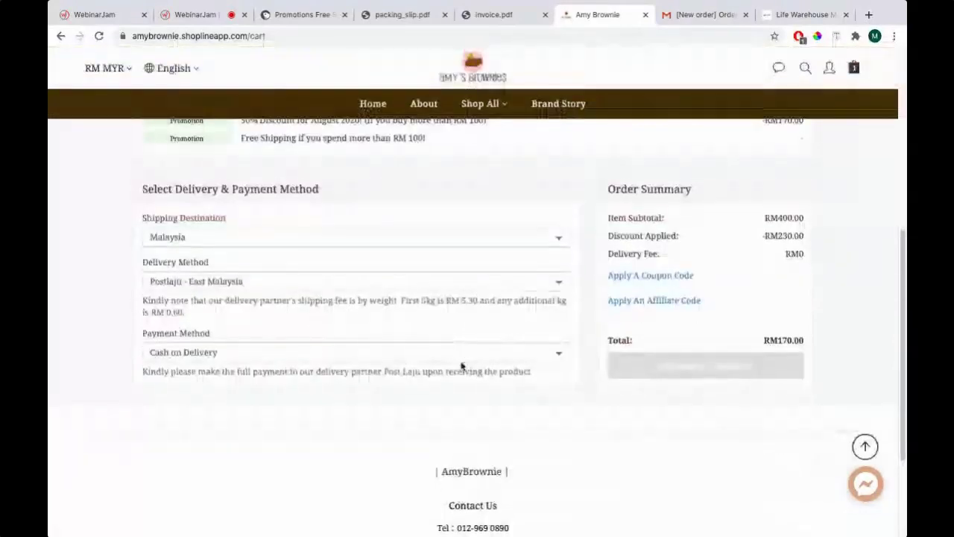
{"action": "scroll", "coordinate": [461, 365], "scroll_direction": "up", "scroll_amount": 4}
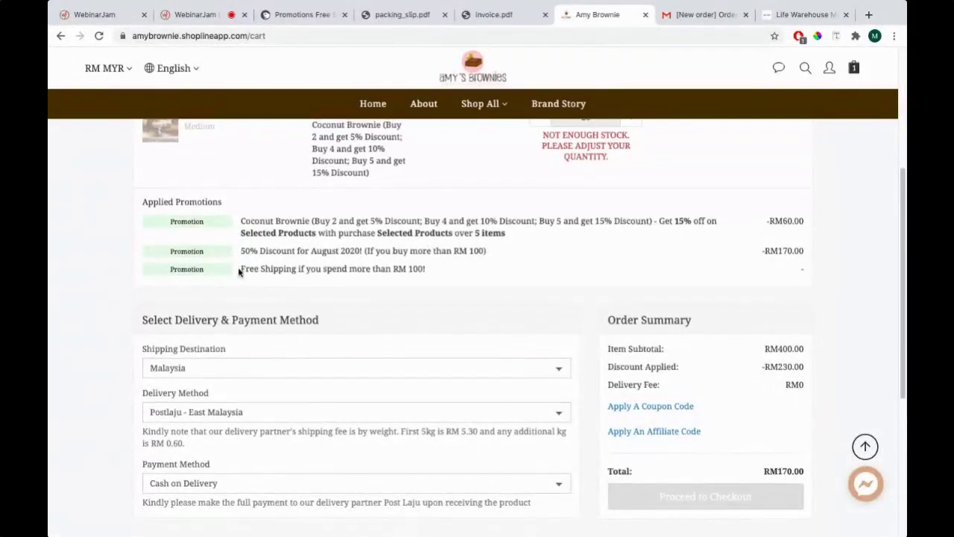
{"action": "scroll", "coordinate": [427, 270], "scroll_direction": "down", "scroll_amount": 1}
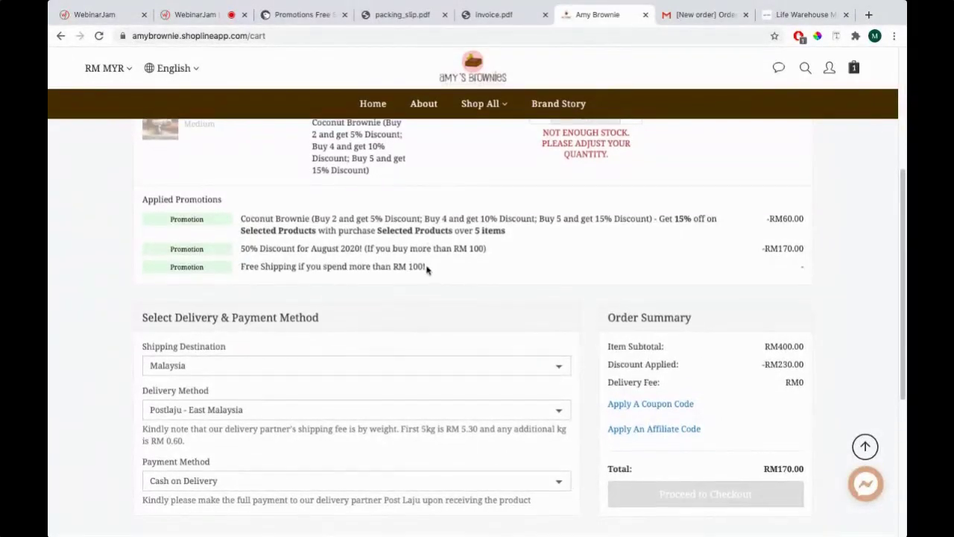
{"action": "left_click_drag", "start_coordinate": [610, 381], "coordinate": [807, 381]}
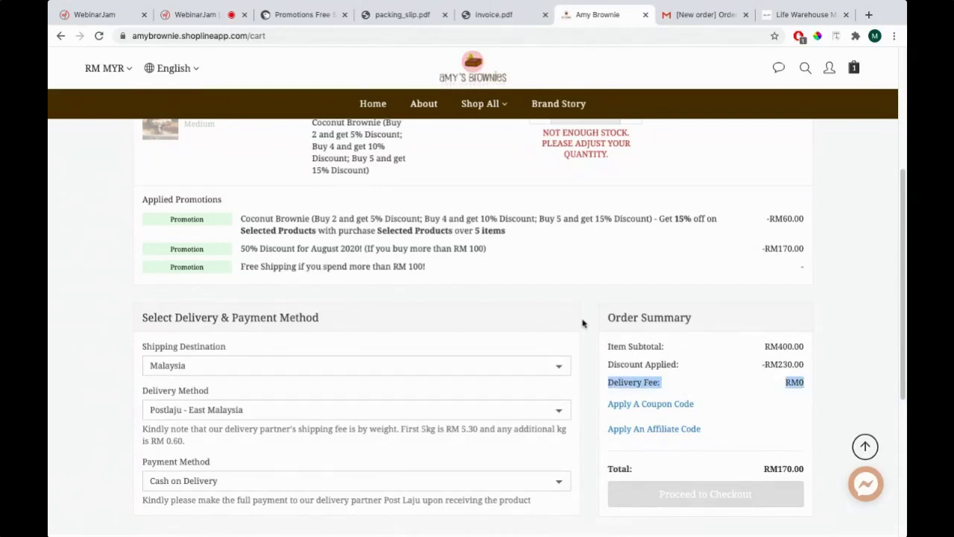
{"action": "scroll", "coordinate": [581, 324], "scroll_direction": "up", "scroll_amount": 5}
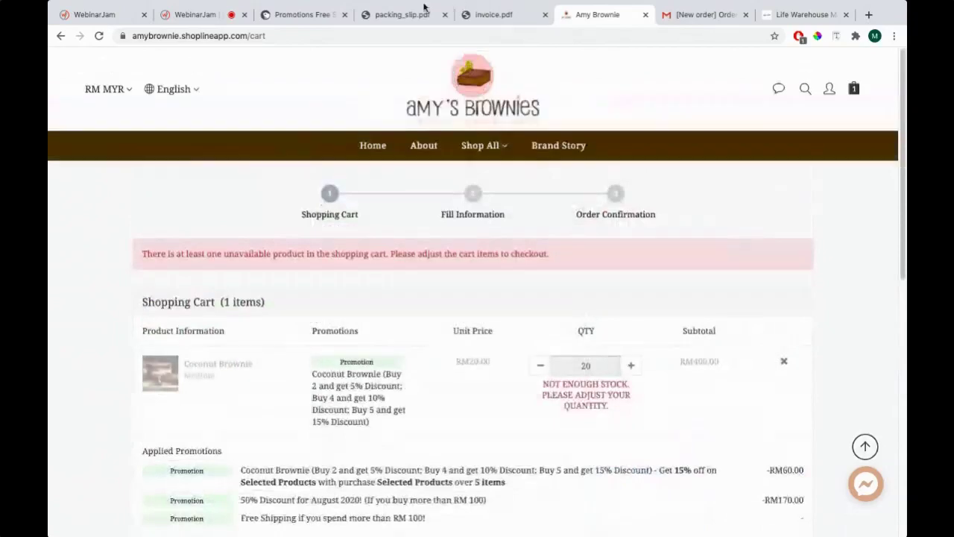
{"action": "scroll", "coordinate": [362, 313], "scroll_direction": "down", "scroll_amount": 3}
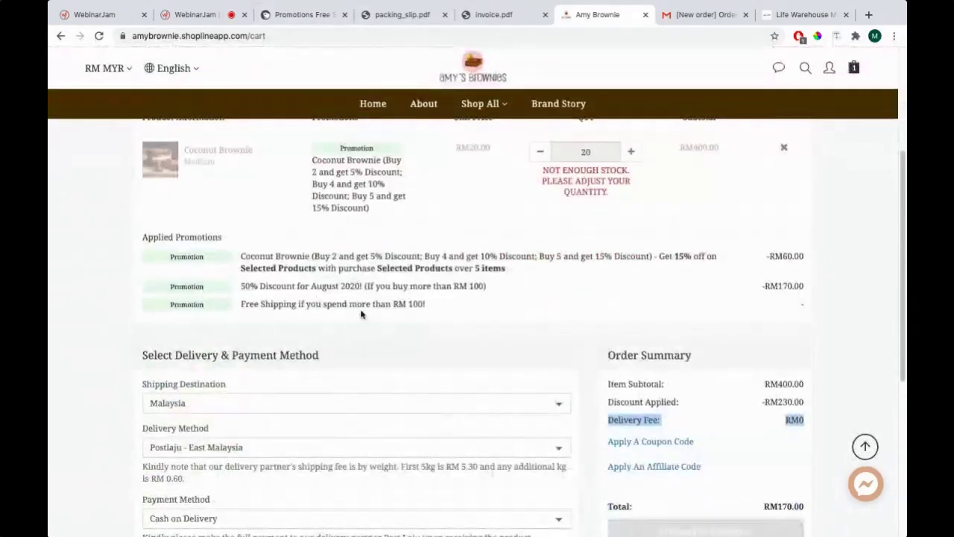
{"action": "scroll", "coordinate": [362, 313], "scroll_direction": "down", "scroll_amount": 1}
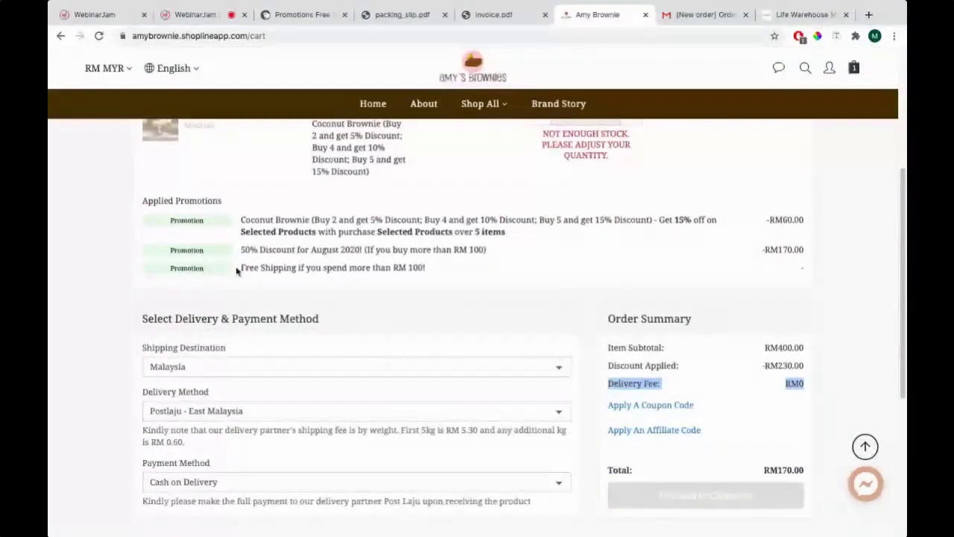
{"action": "left_click", "coordinate": [298, 14]}
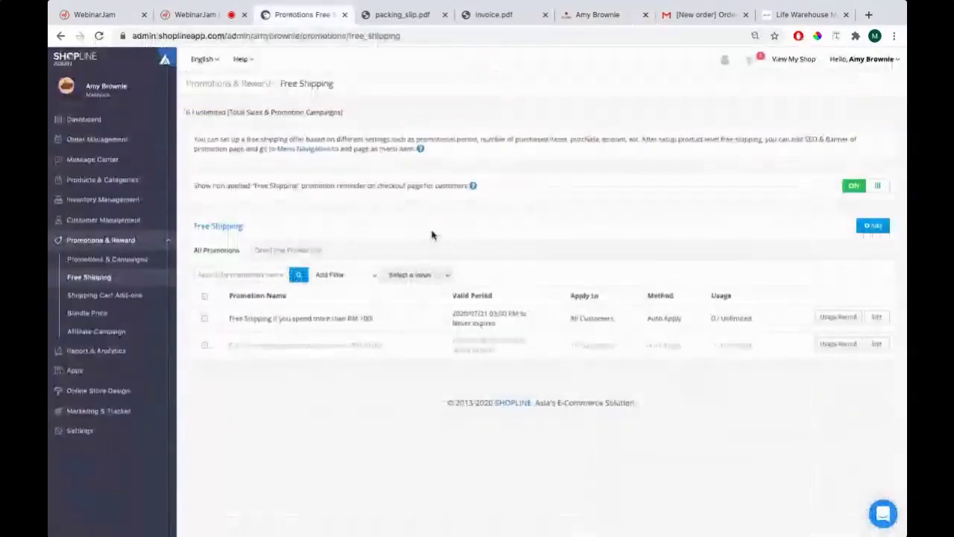
Go to the Free Shipping promotions list, show the banner in Preview, then bring up PowerPoint's Key Topics slide
{"action": "left_click", "coordinate": [580, 16]}
{"action": "left_click", "coordinate": [313, 14]}
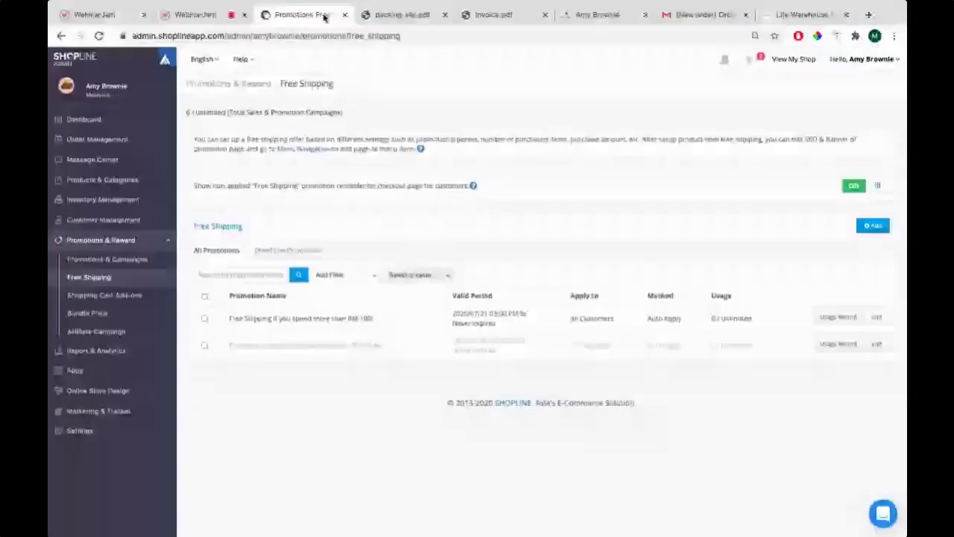
{"action": "key", "text": "super+Tab"}
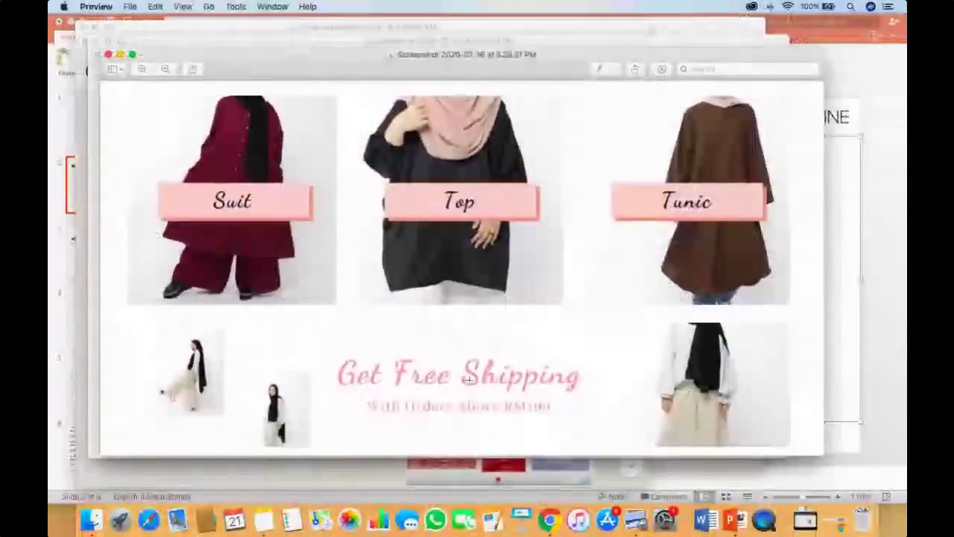
{"action": "key", "text": "super+Tab"}
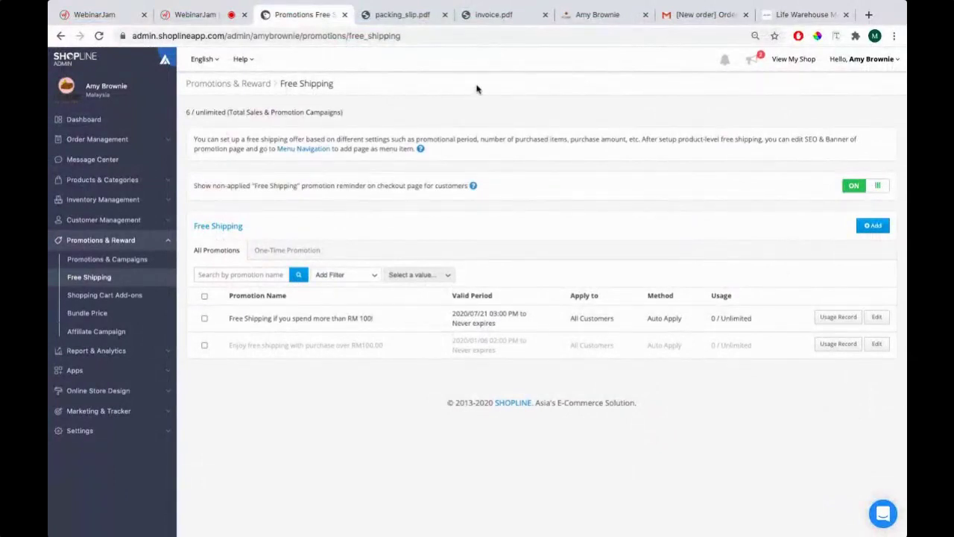
{"action": "key", "text": "super+Tab"}
{"action": "key", "text": "super+Tab"}
{"action": "key", "text": "super+Tab"}
{"action": "key", "text": "super+Tab"}
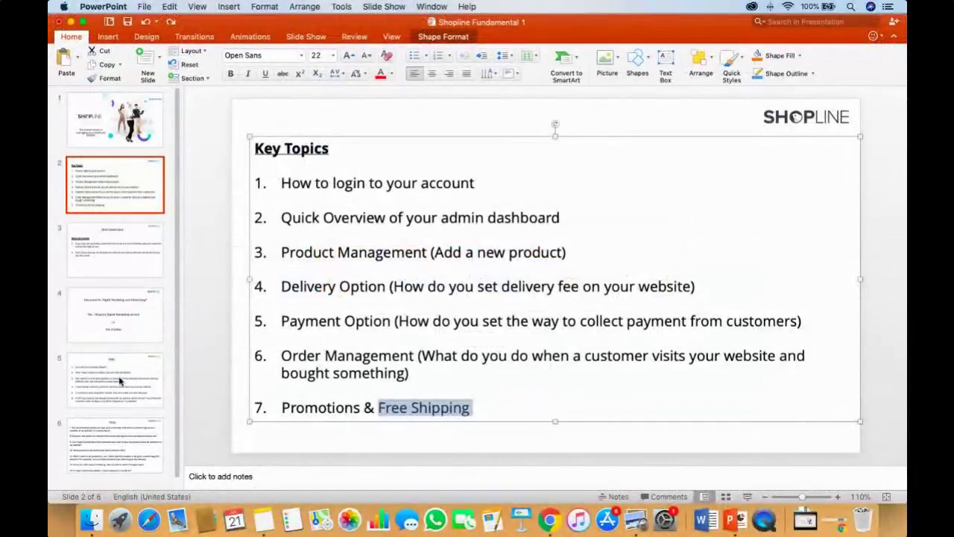
Go to slide 5 (FAQs) and highlight the first question about editing on mobile, then return to the admin
{"action": "left_click", "coordinate": [120, 381]}
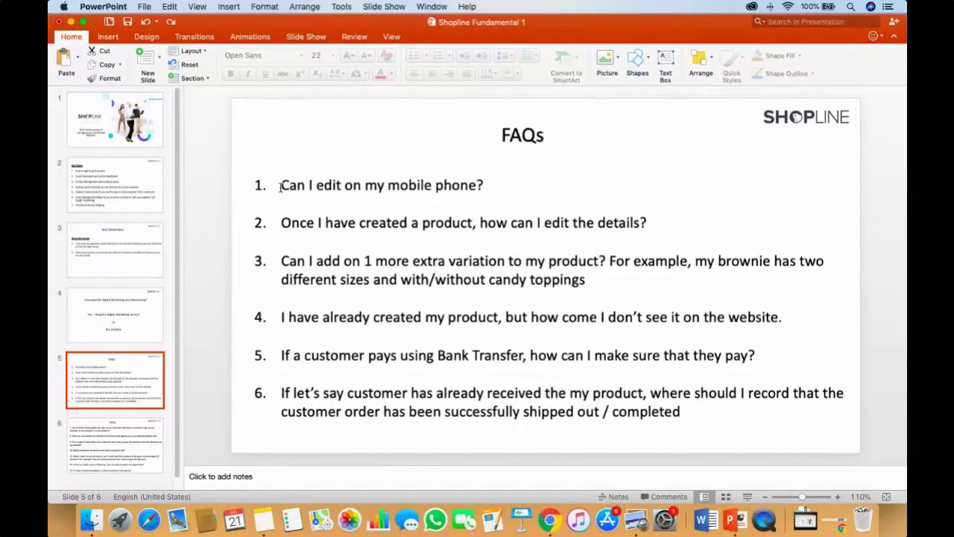
{"action": "left_click_drag", "start_coordinate": [280, 187], "coordinate": [507, 187]}
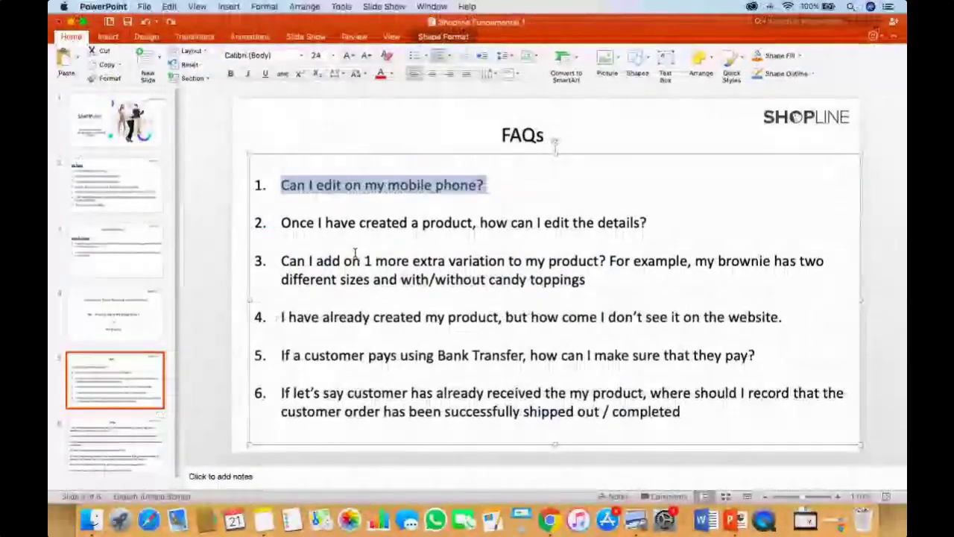
{"action": "key", "text": "ctrl+Right"}
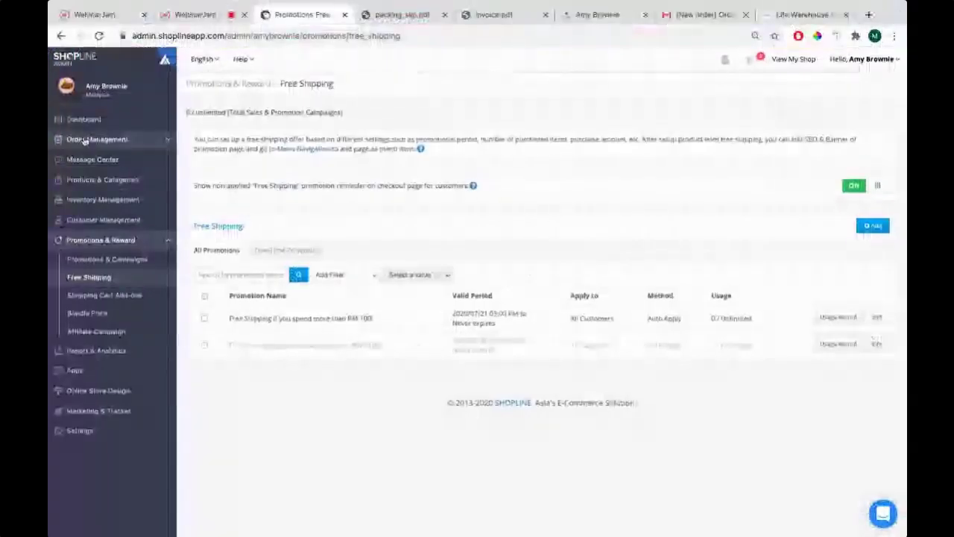
Open the Orders list, then the Products list, glancing back at the FAQ slide
{"action": "left_click", "coordinate": [95, 139]}
{"action": "left_click", "coordinate": [99, 160]}
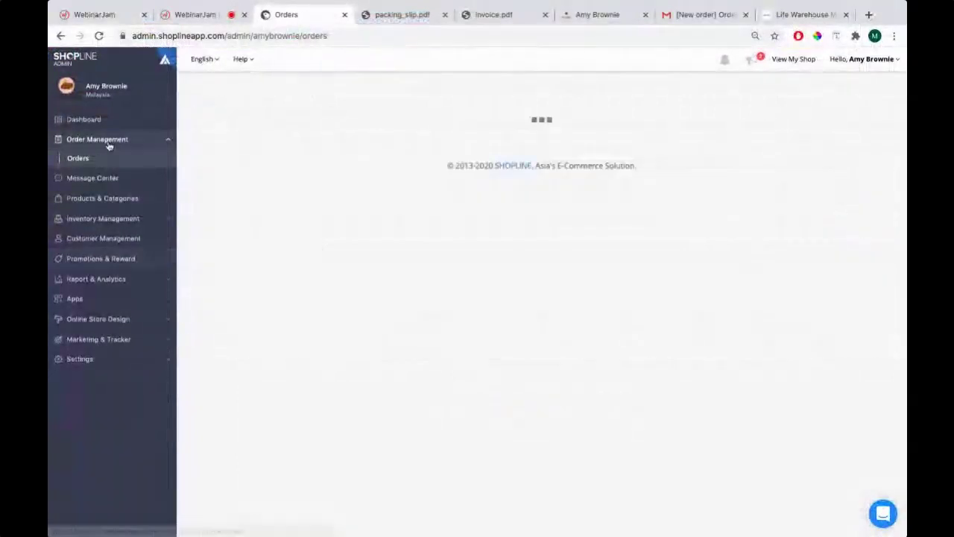
{"action": "left_click", "coordinate": [111, 199]}
{"action": "left_click", "coordinate": [112, 200]}
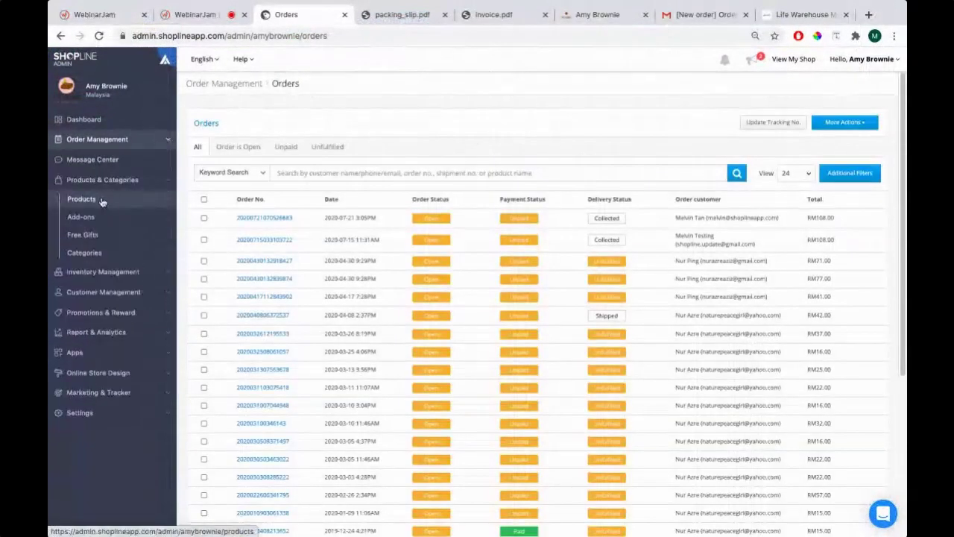
{"action": "key", "text": "ctrl+Left"}
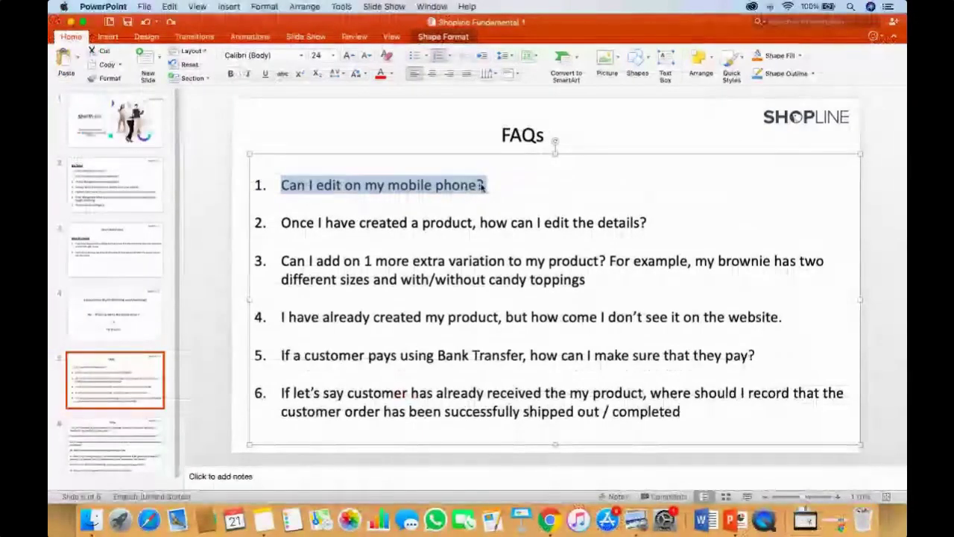
{"action": "key", "text": "ctrl+Right"}
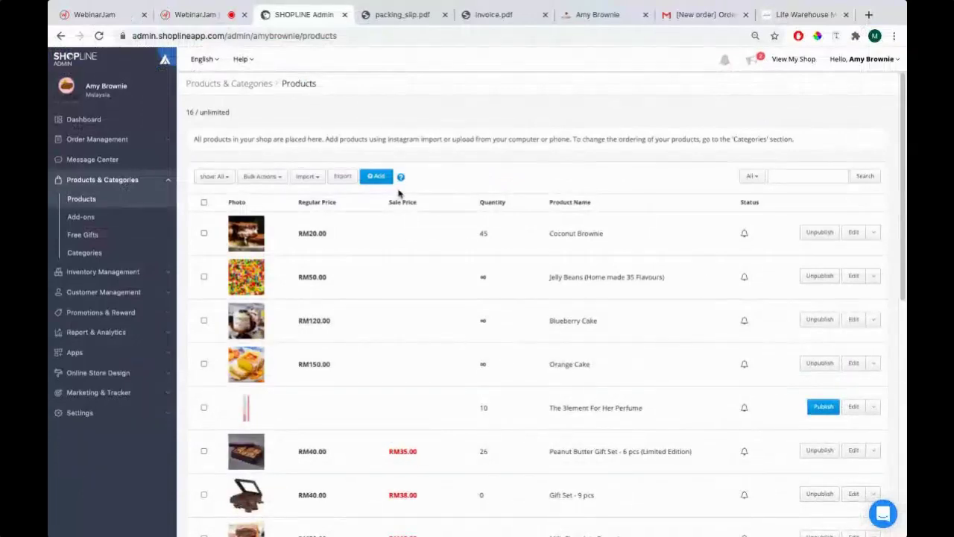
Start a new blank product and go to its Images section for photo upload
{"action": "left_click", "coordinate": [363, 177]}
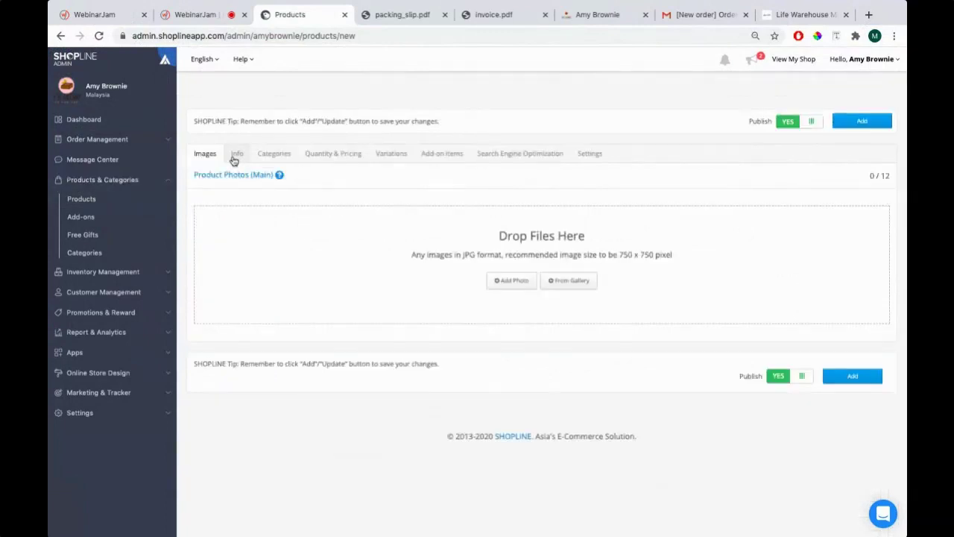
{"action": "left_click", "coordinate": [273, 283]}
{"action": "left_click", "coordinate": [332, 154]}
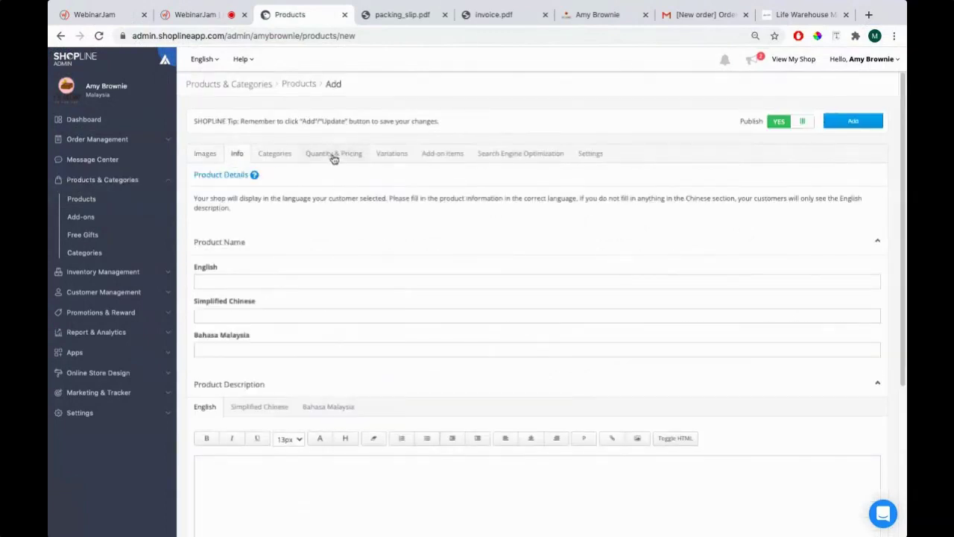
{"action": "left_click", "coordinate": [206, 154]}
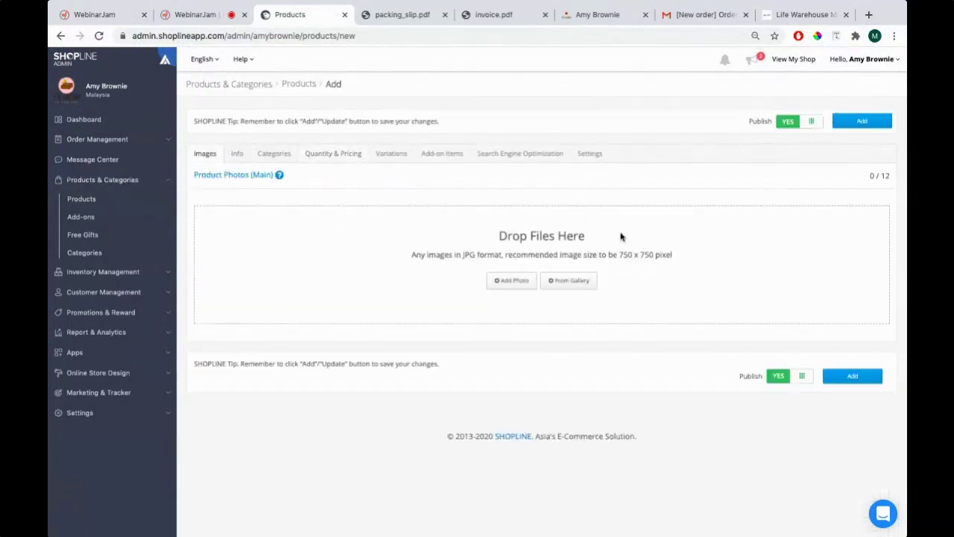
{"action": "key", "text": "super+Tab"}
Bring the FAQ presentation forward, then expand Order Management in the store admin
{"action": "key", "text": "super+Tab"}
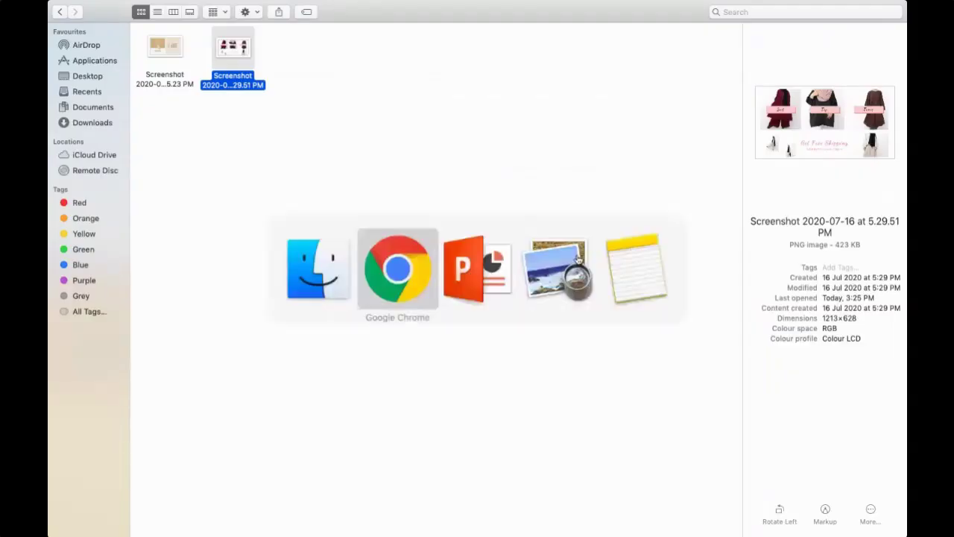
{"action": "key", "text": "super+Tab"}
{"action": "left_click", "coordinate": [459, 280]}
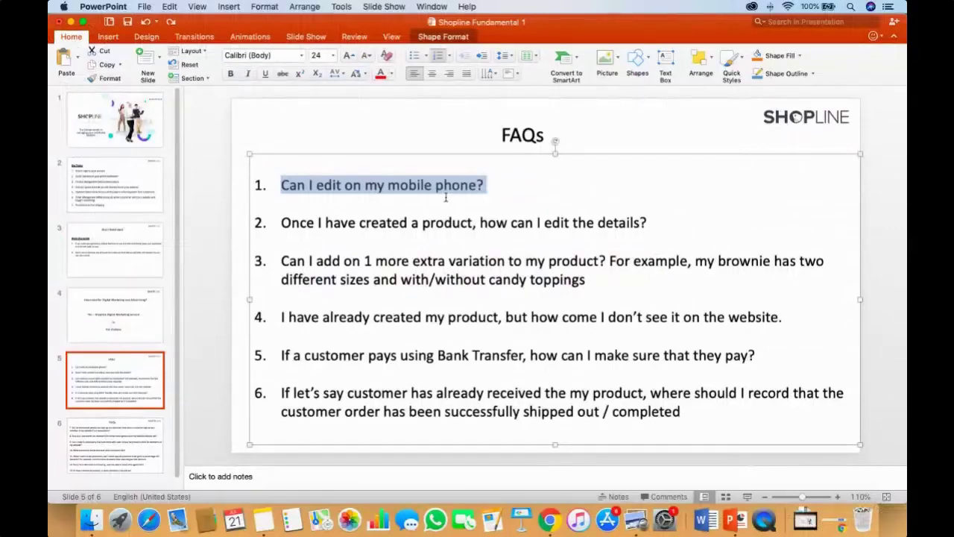
{"action": "key", "text": "super+Tab"}
{"action": "key", "text": "super+Tab"}
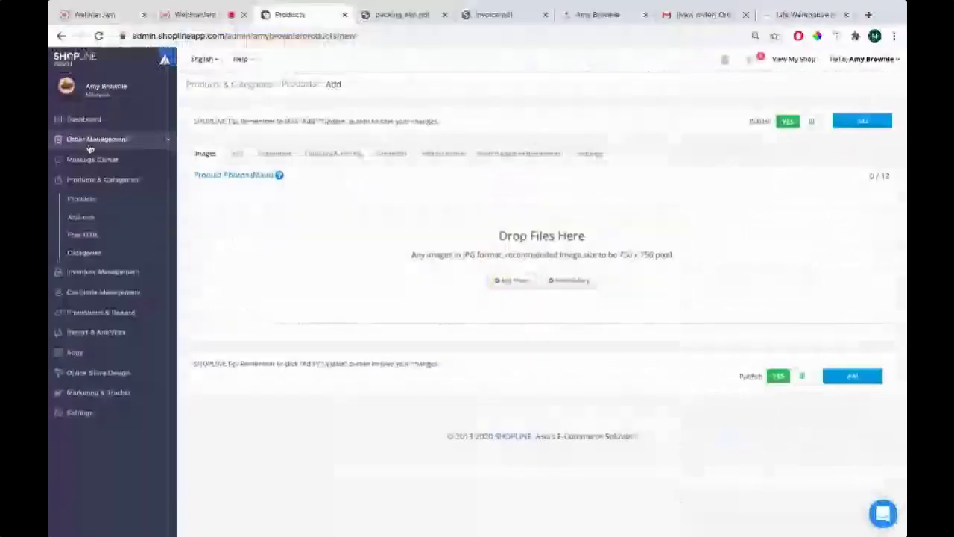
{"action": "left_click", "coordinate": [97, 140]}
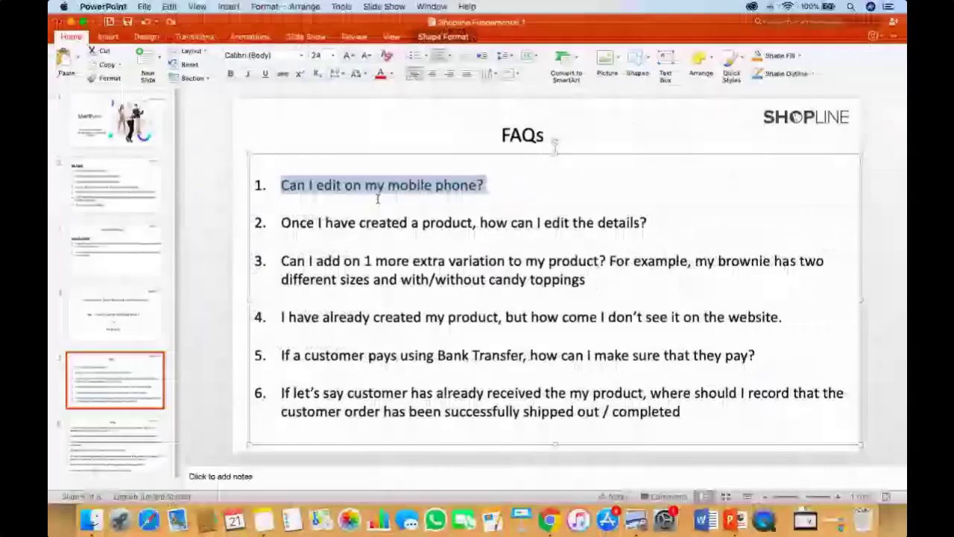
Highlight FAQ questions 1 and 2 on the slide before returning to the browser
{"action": "left_click", "coordinate": [495, 181]}
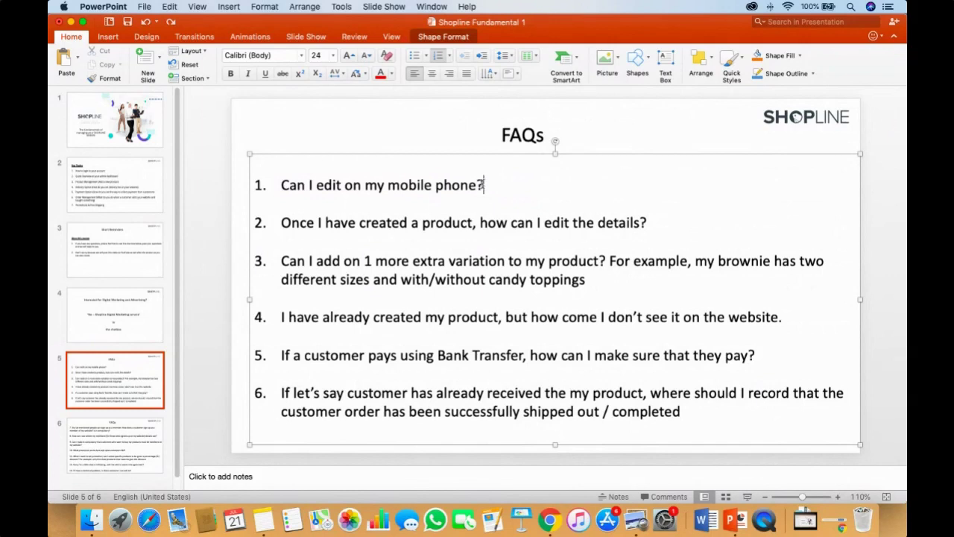
{"action": "left_click_drag", "start_coordinate": [485, 184], "coordinate": [280, 184]}
{"action": "key", "text": "super+Tab"}
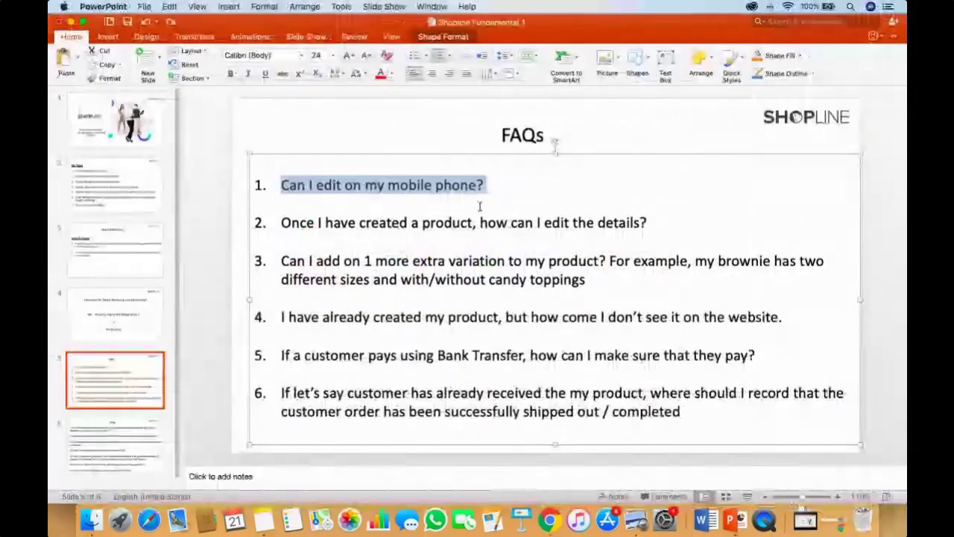
{"action": "left_click", "coordinate": [341, 224]}
{"action": "left_click_drag", "start_coordinate": [651, 222], "coordinate": [296, 226]}
{"action": "key", "text": "super+Tab"}
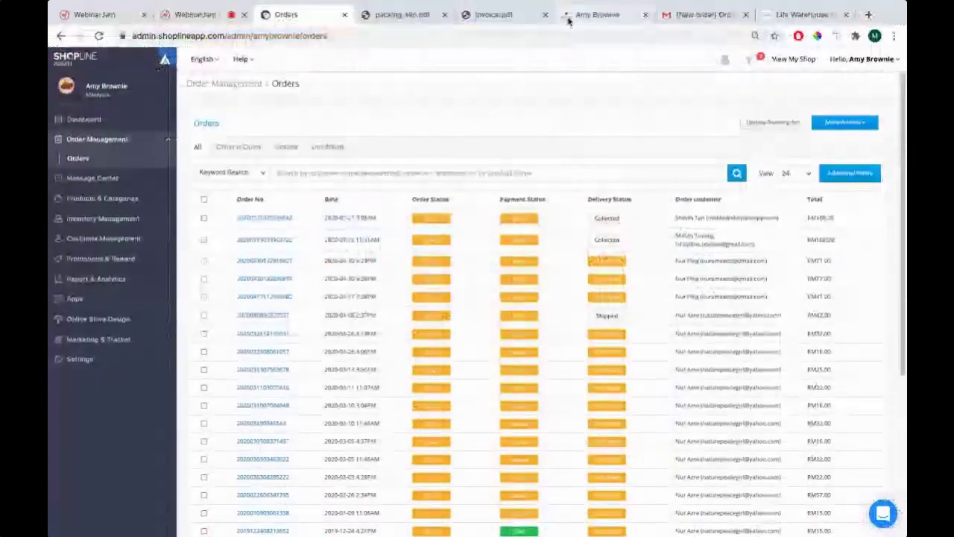
Browse the storefront's Shop All > Brownies category to the Coconut Brownie product page
{"action": "left_click", "coordinate": [568, 20]}
{"action": "scroll", "coordinate": [255, 245], "scroll_direction": "up", "scroll_amount": 5}
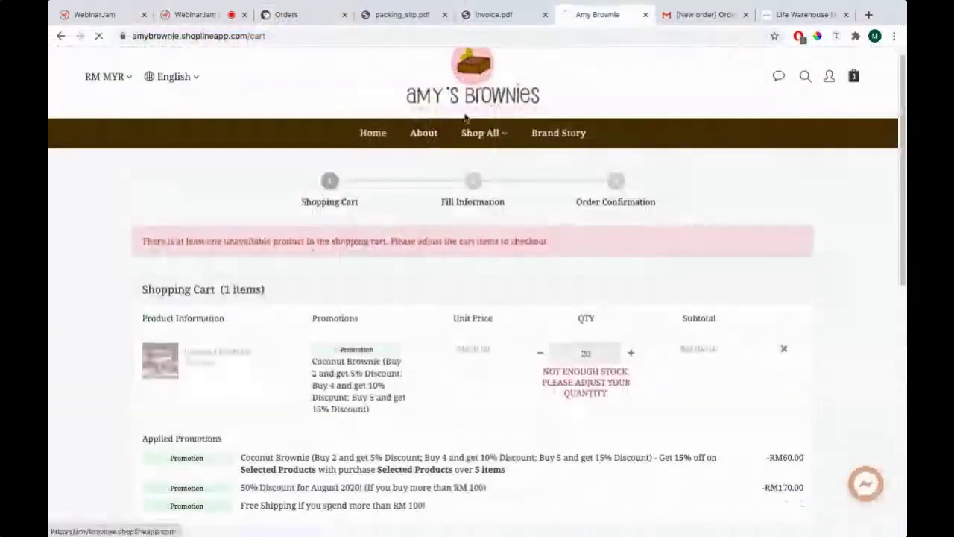
{"action": "mouse_move", "coordinate": [483, 158]}
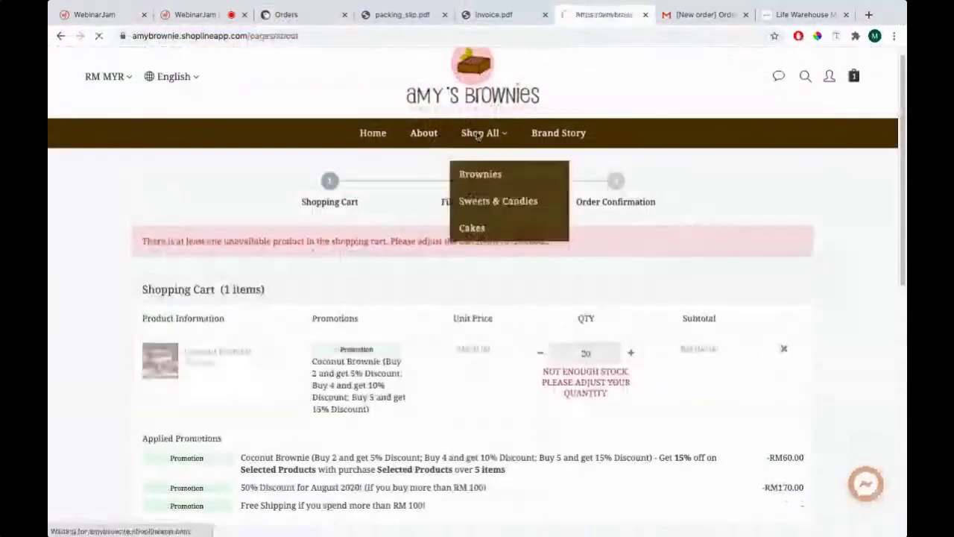
{"action": "left_click", "coordinate": [481, 174]}
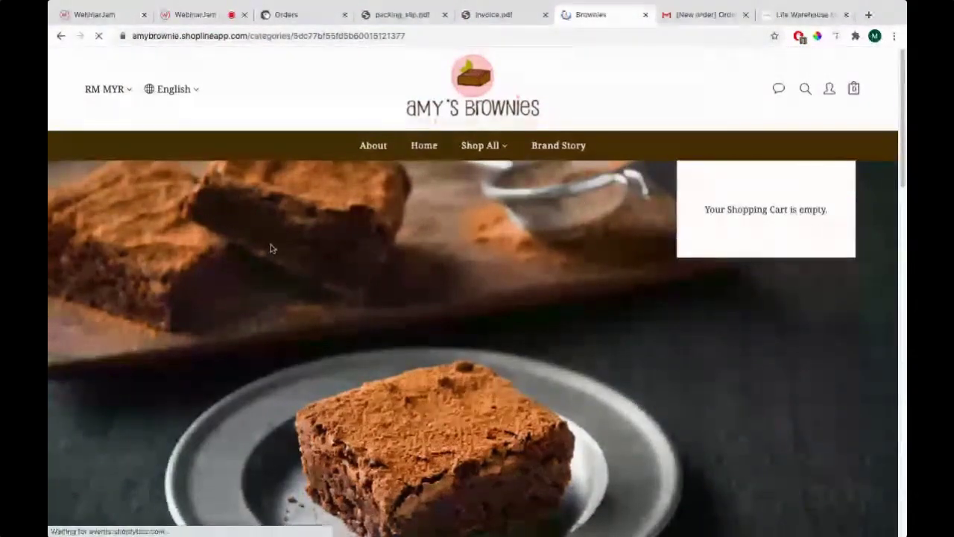
{"action": "scroll", "coordinate": [317, 237], "scroll_direction": "down", "scroll_amount": 5}
{"action": "scroll", "coordinate": [319, 240], "scroll_direction": "down", "scroll_amount": 3}
{"action": "scroll", "coordinate": [335, 249], "scroll_direction": "up", "scroll_amount": 3}
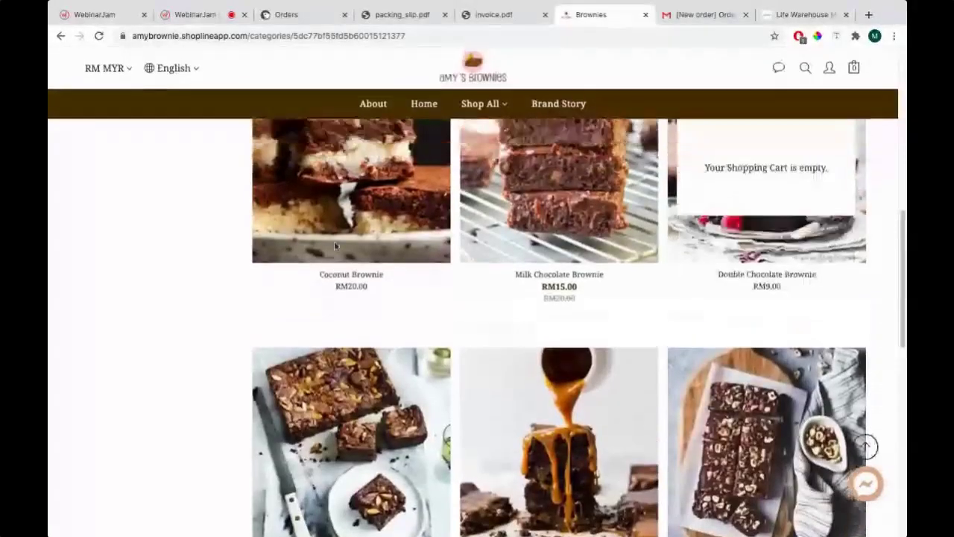
{"action": "left_click", "coordinate": [384, 294]}
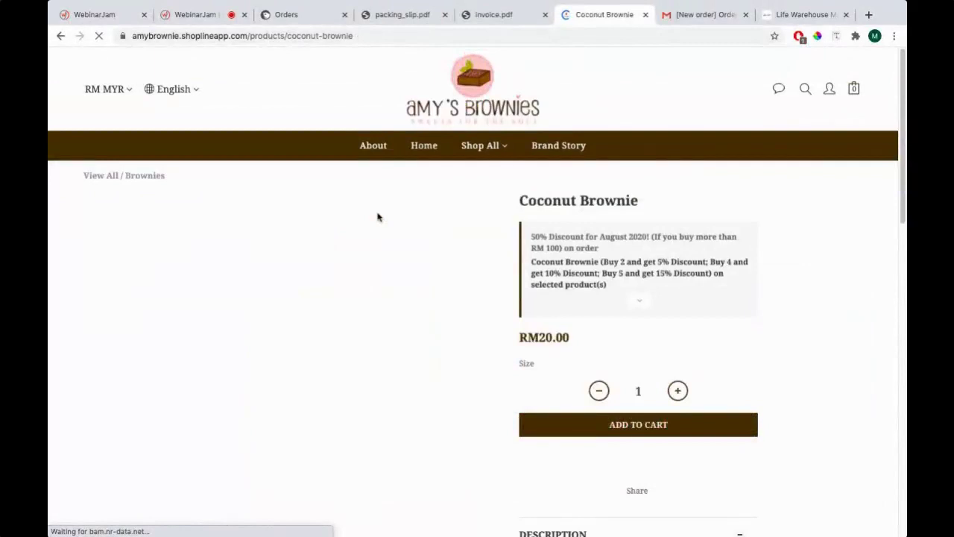
Highlight the Coconut Brownie title (RM20.00, Medium or Large), then return to the admin Orders list
{"action": "left_click_drag", "start_coordinate": [518, 199], "coordinate": [641, 204]}
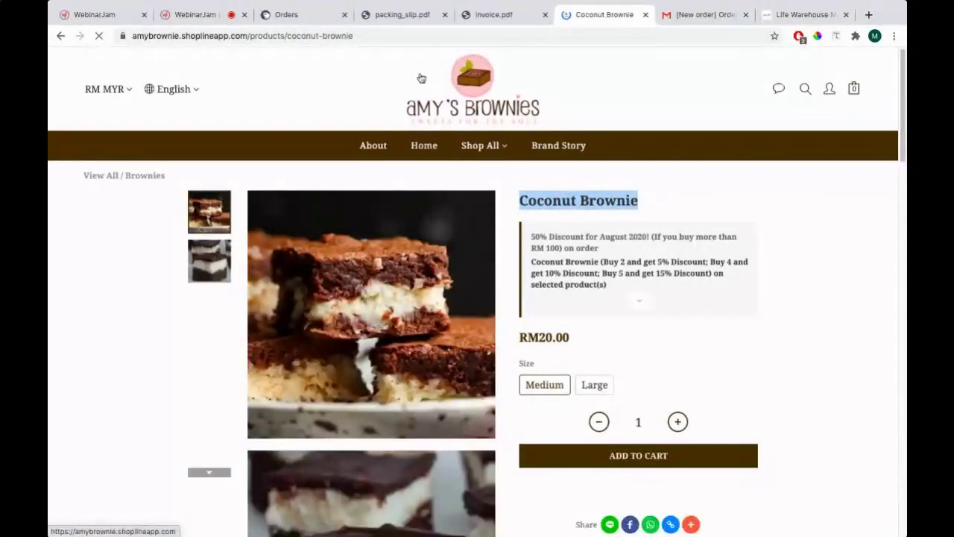
{"action": "left_click", "coordinate": [528, 200]}
{"action": "left_click_drag", "start_coordinate": [519, 200], "coordinate": [637, 201]}
{"action": "left_click", "coordinate": [295, 15]}
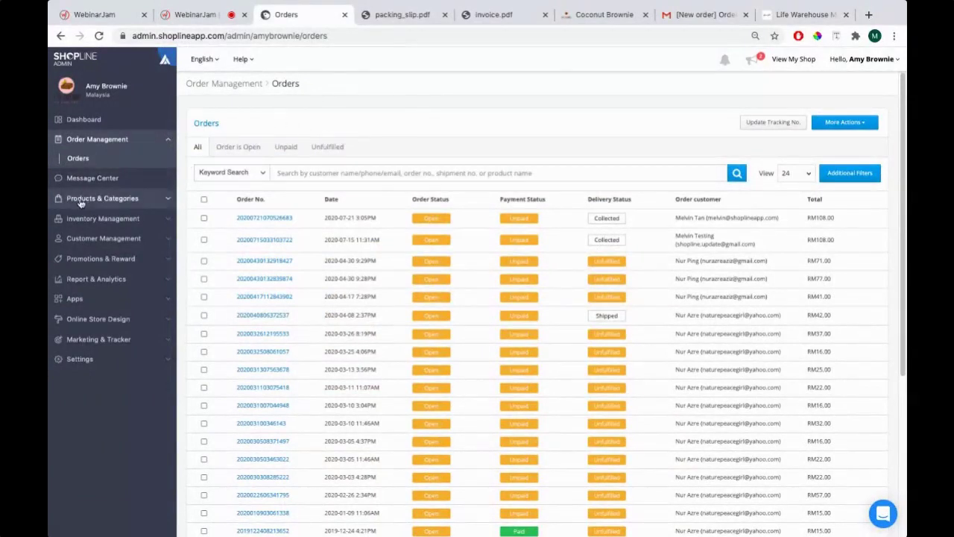
Edit Coconut Brownie from the Products list, reviewing its pricing, categories, photos and Info sections
{"action": "left_click", "coordinate": [116, 198]}
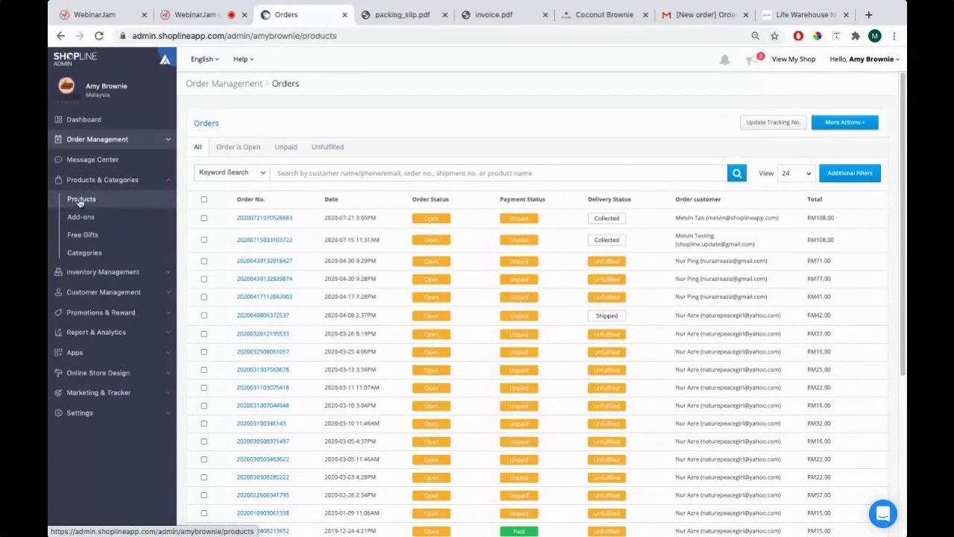
{"action": "left_click", "coordinate": [81, 201]}
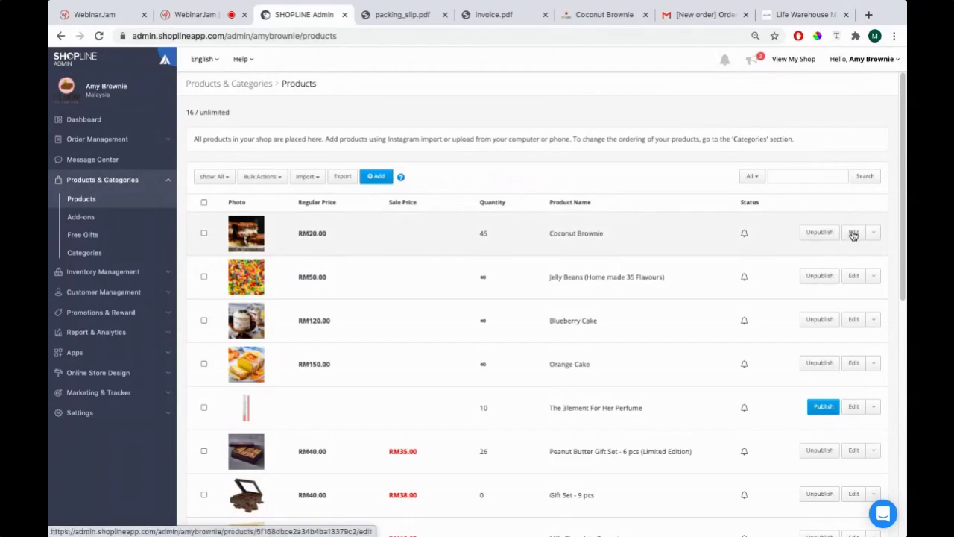
{"action": "left_click", "coordinate": [853, 233]}
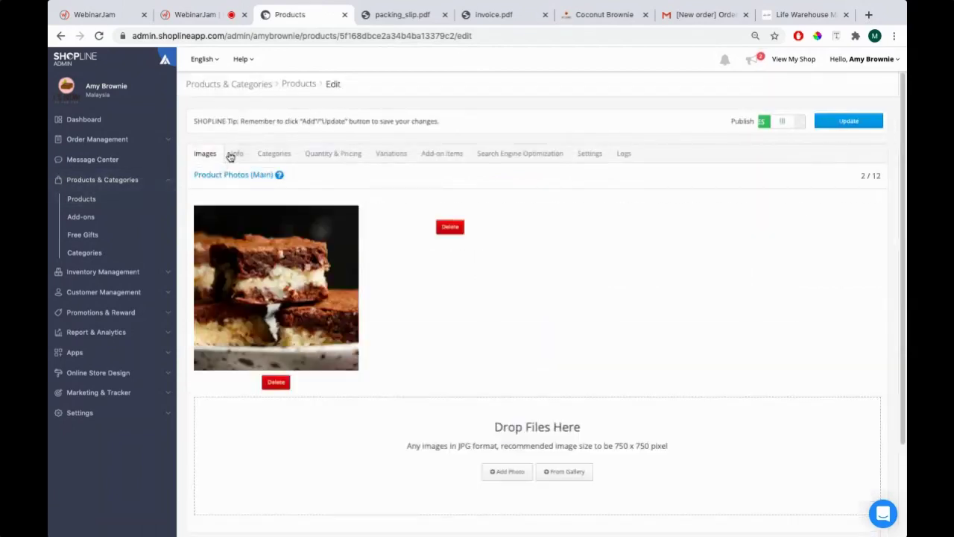
{"action": "left_click", "coordinate": [333, 154]}
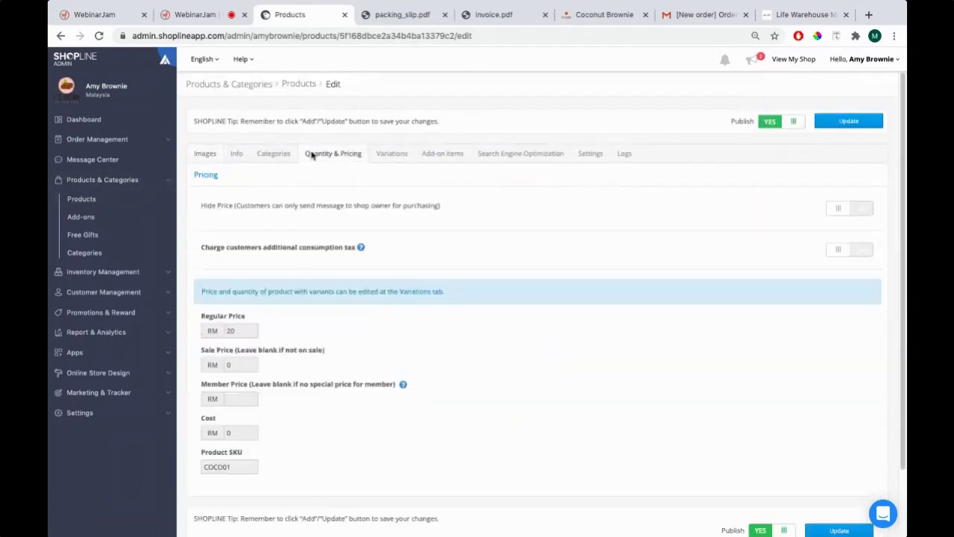
{"action": "left_click", "coordinate": [274, 155]}
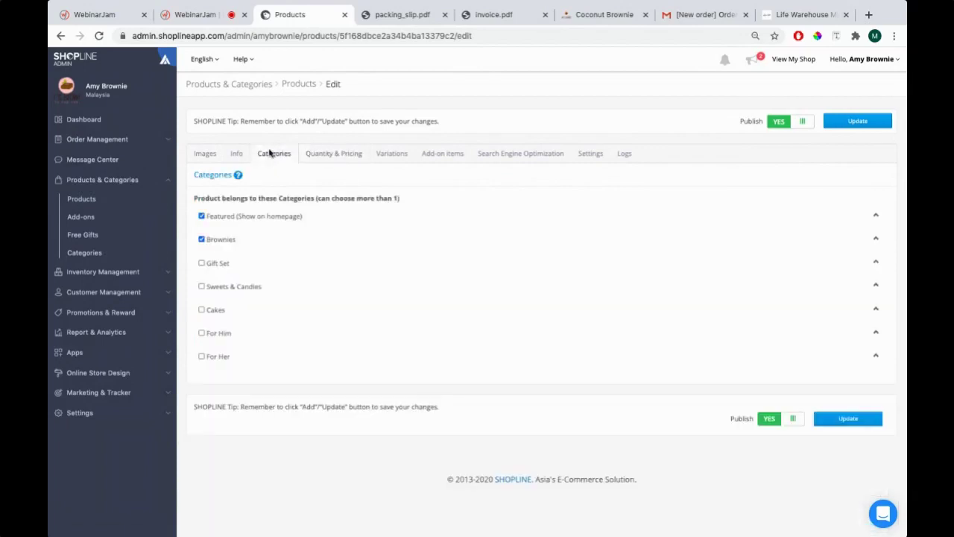
{"action": "left_click", "coordinate": [198, 155]}
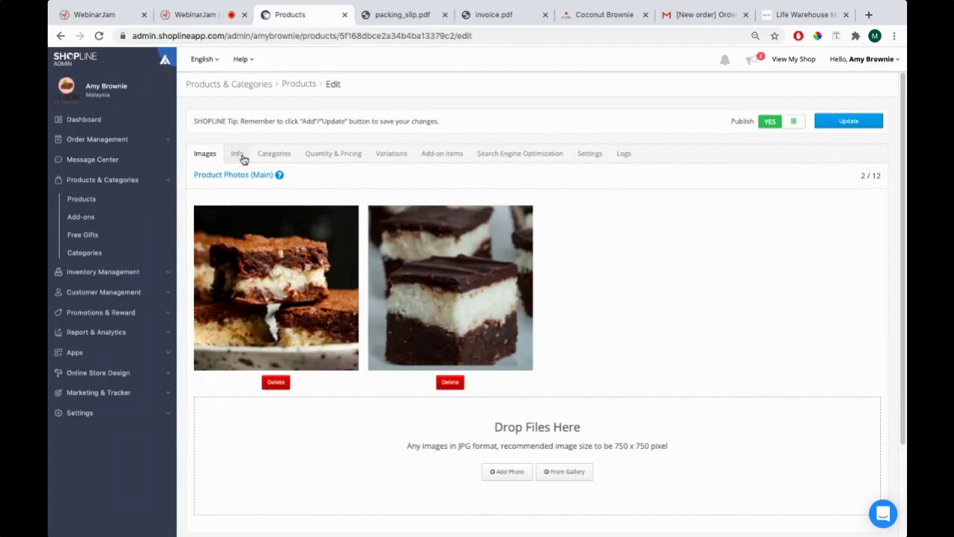
{"action": "left_click", "coordinate": [238, 154]}
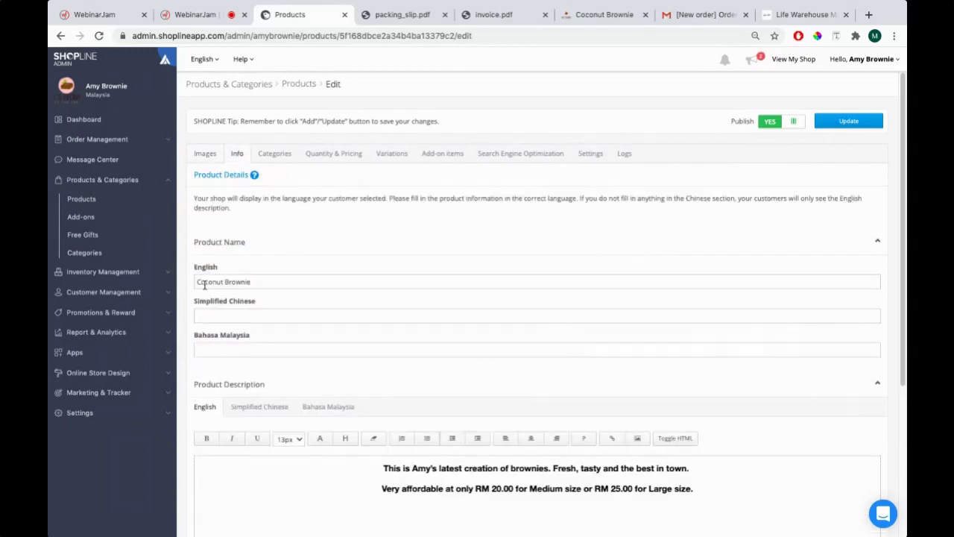
Change the English product name to Amy's Number 1 Coconut Brownie and click Update
{"action": "type", "text": "Amy's"}
{"action": "key", "text": "BackSpace"}
{"action": "key", "text": "BackSpace"}
{"action": "type", "text": "'s Bes"}
{"action": "type", "text": "t"}
{"action": "key", "text": "BackSpace"}
{"action": "key", "text": "BackSpace"}
{"action": "key", "text": "BackSpace"}
{"action": "key", "text": "BackSpace"}
{"action": "key", "text": "BackSpace"}
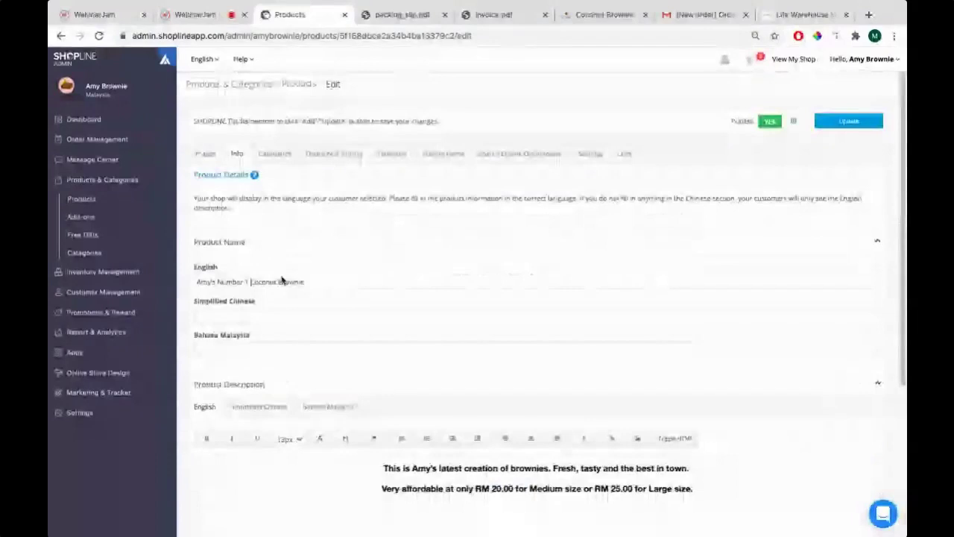
{"action": "key", "text": "ctrl+shift+Left"}
{"action": "key", "text": "ctrl+shift+Left"}
{"action": "key", "text": "ctrl+shift+Left"}
{"action": "key", "text": "ctrl+shift+Left"}
{"action": "key", "text": "ctrl+shift+Left"}
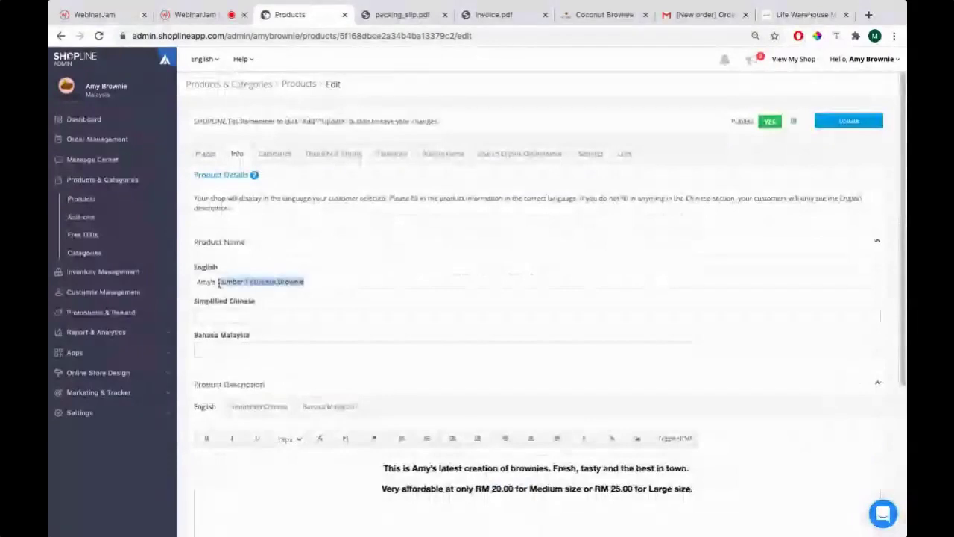
{"action": "scroll", "coordinate": [359, 276], "scroll_direction": "down", "scroll_amount": 5}
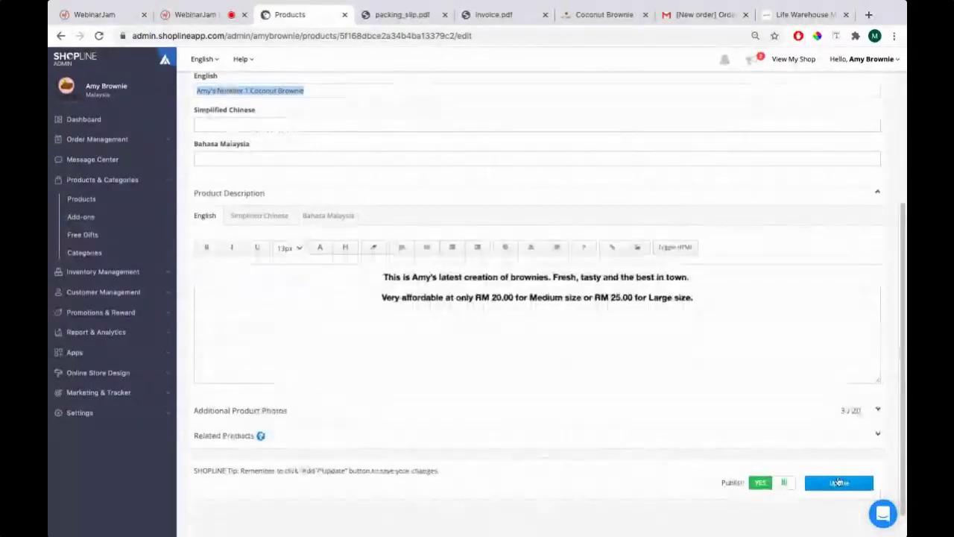
{"action": "left_click", "coordinate": [839, 485]}
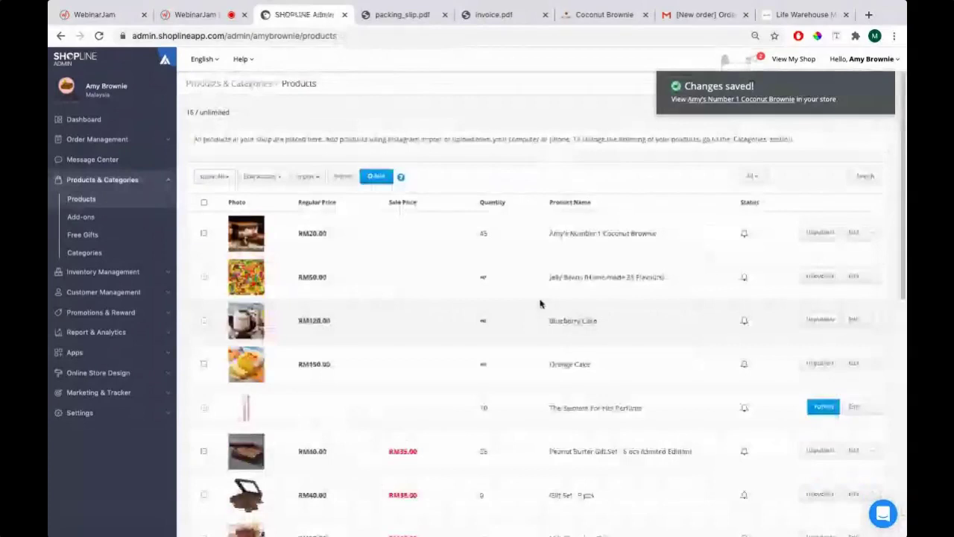
Switch to the Coconut Brownie storefront tab and reload the product page with F5
{"action": "key", "text": "ctrl+6"}
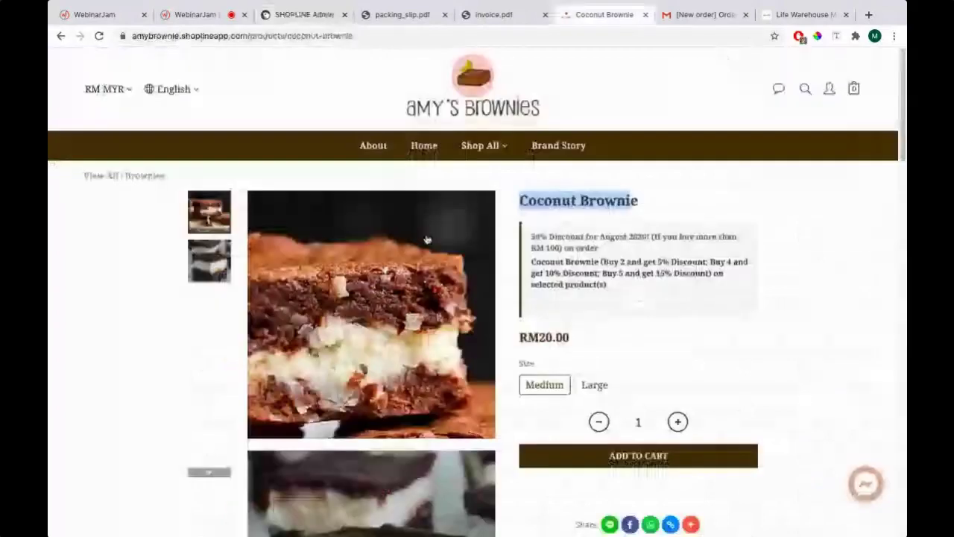
{"action": "key", "text": "F5"}
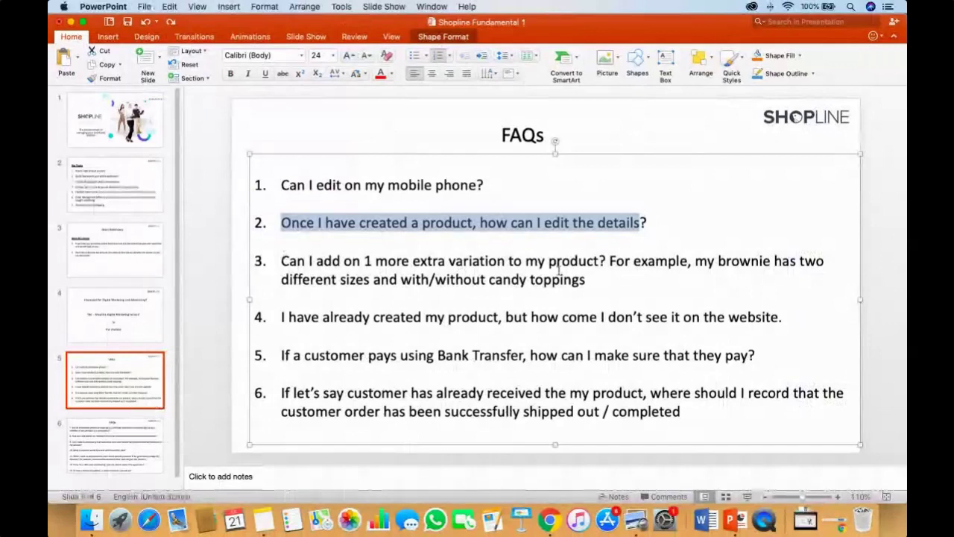
Highlight 'with/without candy toppings' in FAQ question 3, then go back to the SHOPLINE Products list
{"action": "key", "text": "super+Tab"}
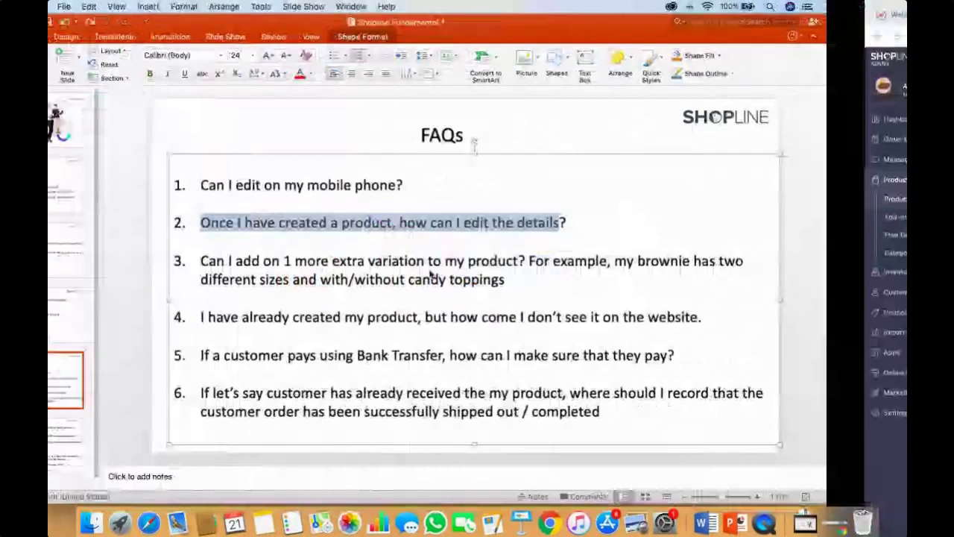
{"action": "left_click_drag", "start_coordinate": [401, 279], "coordinate": [546, 283]}
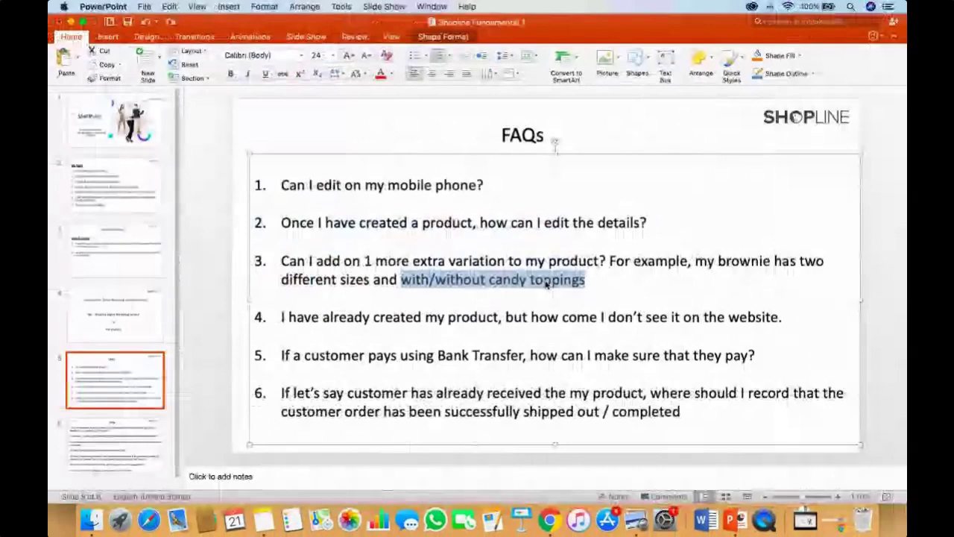
{"action": "key", "text": "ctrl+Right"}
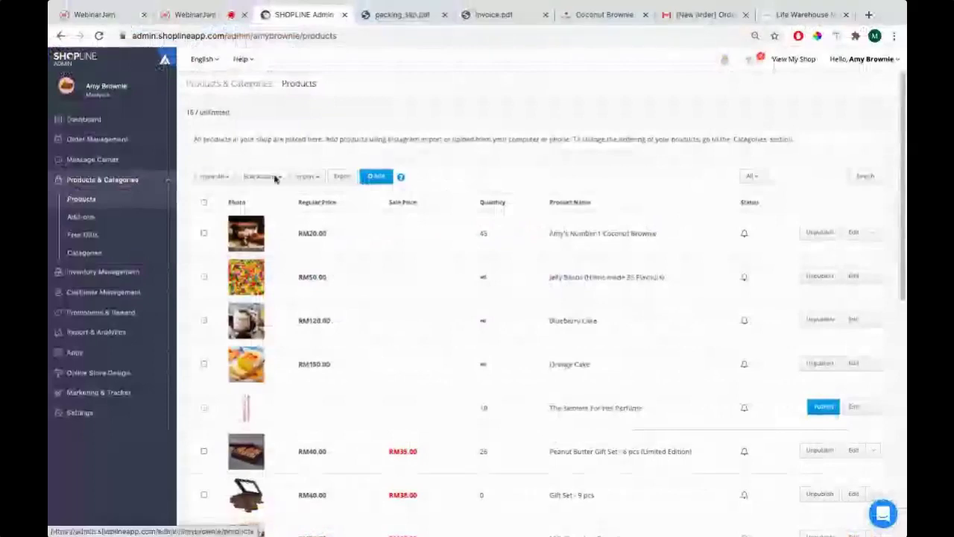
Open the Coconut Brownie product for editing and show its Variations settings
{"action": "left_click_drag", "start_coordinate": [549, 233], "coordinate": [657, 235]}
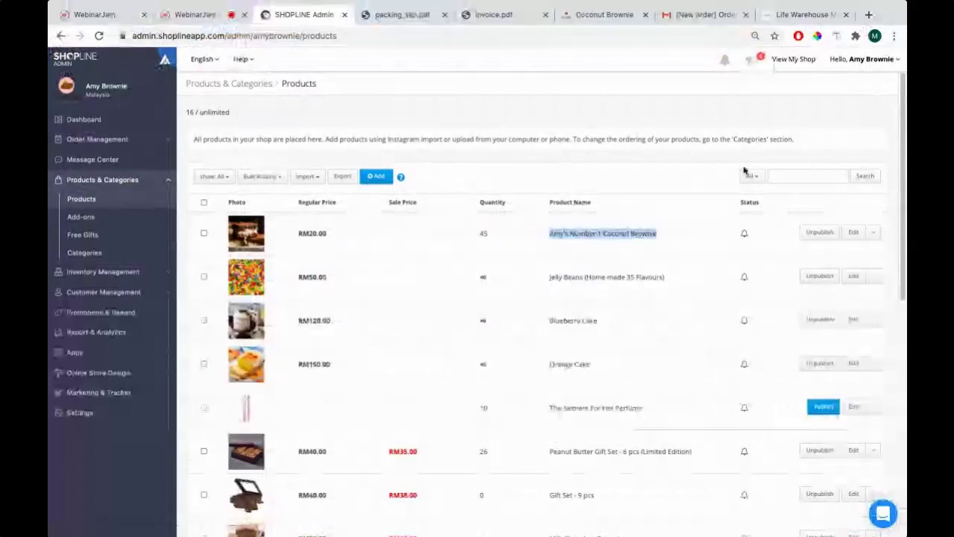
{"action": "left_click", "coordinate": [850, 234]}
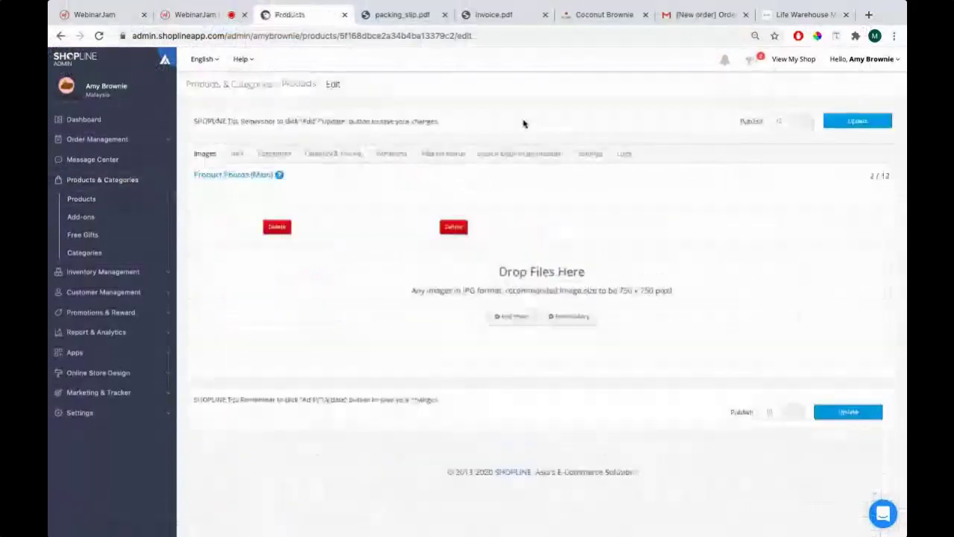
{"action": "left_click", "coordinate": [390, 153]}
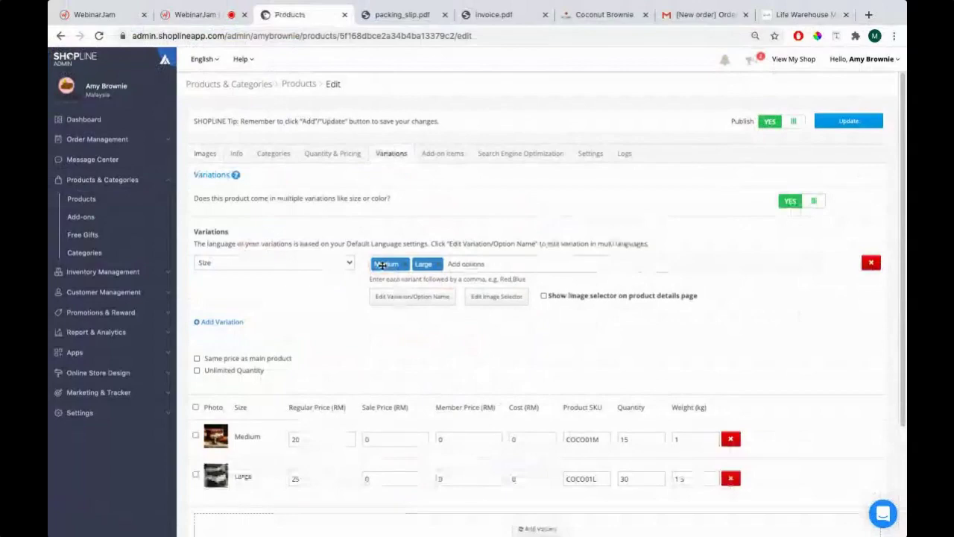
{"action": "key", "text": "super+Tab"}
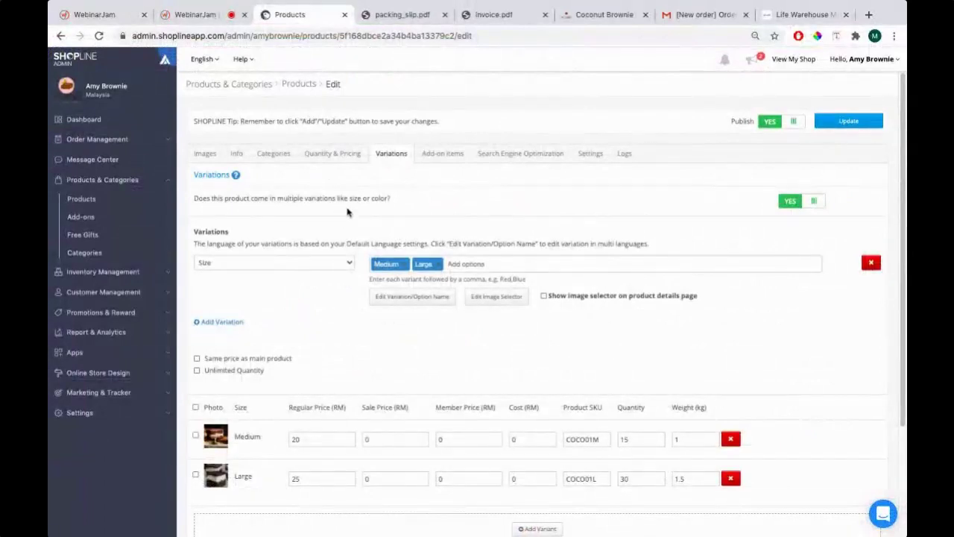
Add a second, custom-type variation named Toppings
{"action": "left_click", "coordinate": [221, 322]}
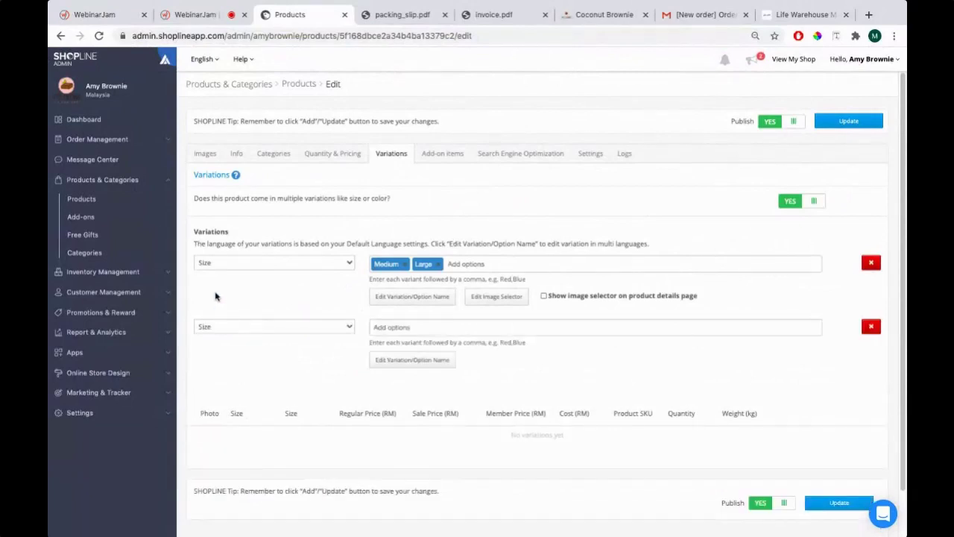
{"action": "left_click", "coordinate": [259, 327]}
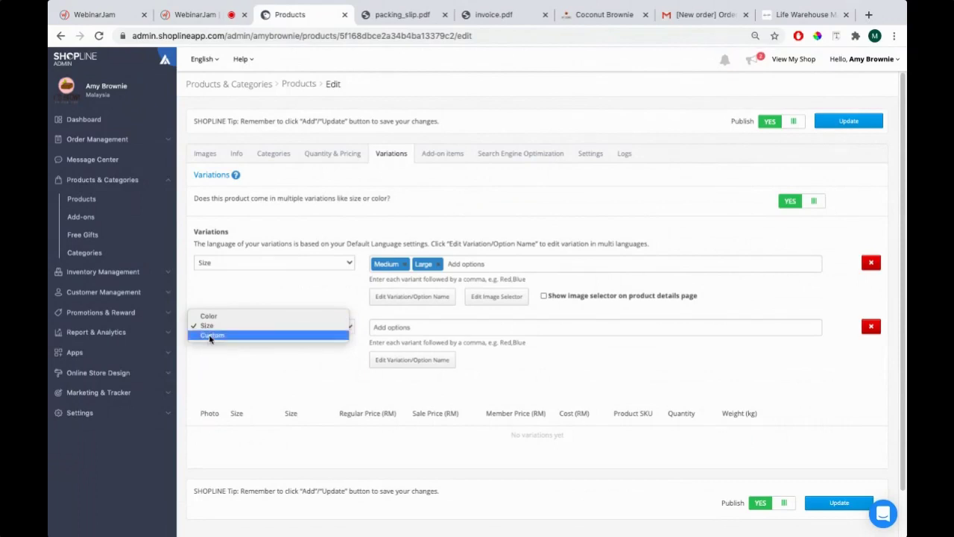
{"action": "left_click", "coordinate": [209, 336]}
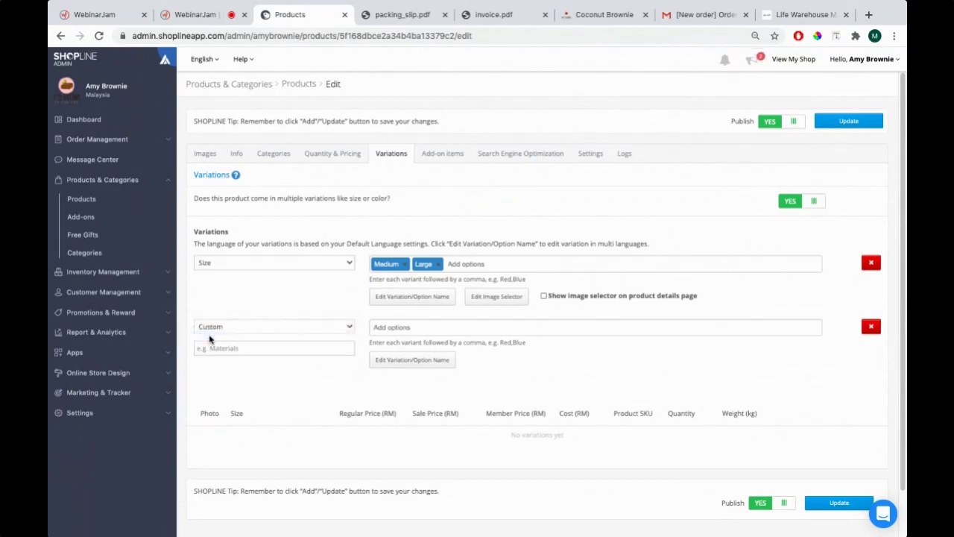
{"action": "left_click", "coordinate": [225, 349]}
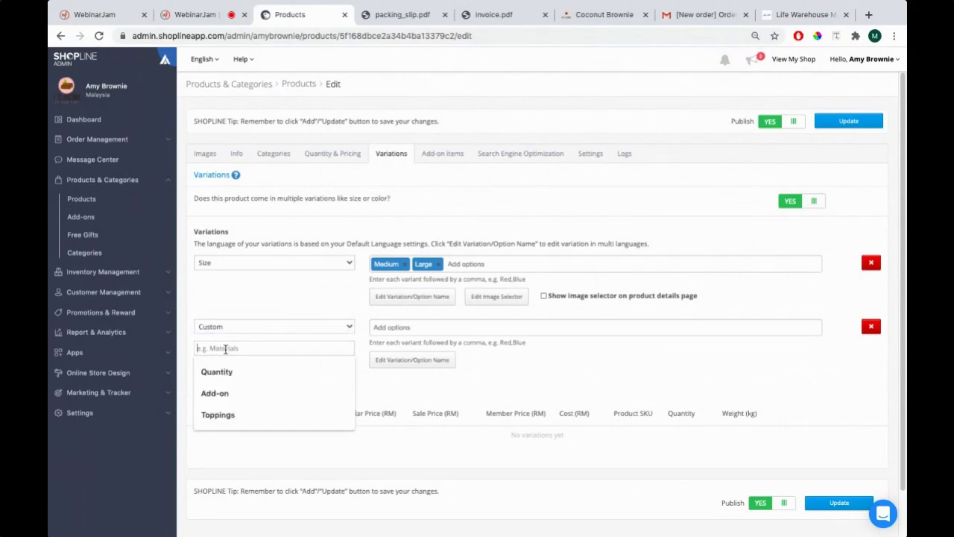
{"action": "type", "text": "Top"}
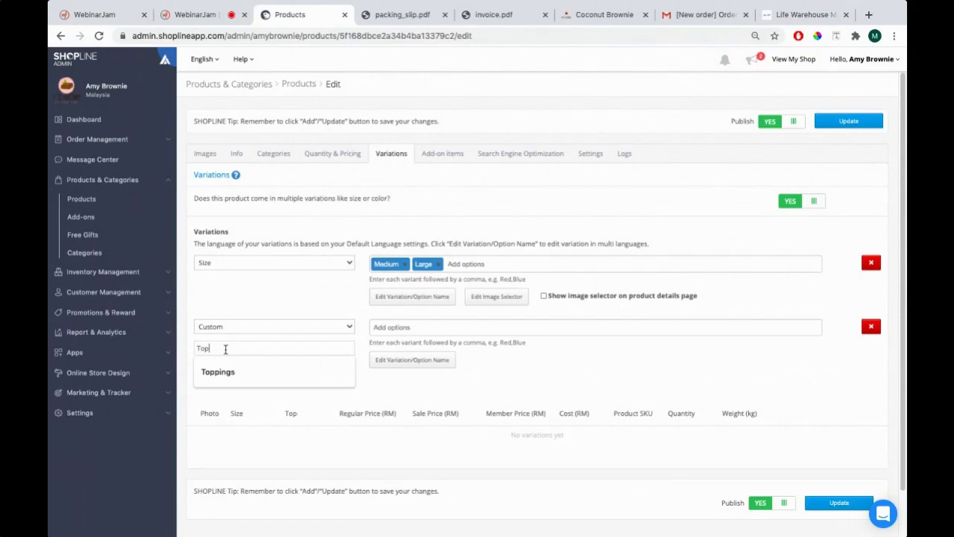
{"action": "type", "text": "ppings"}
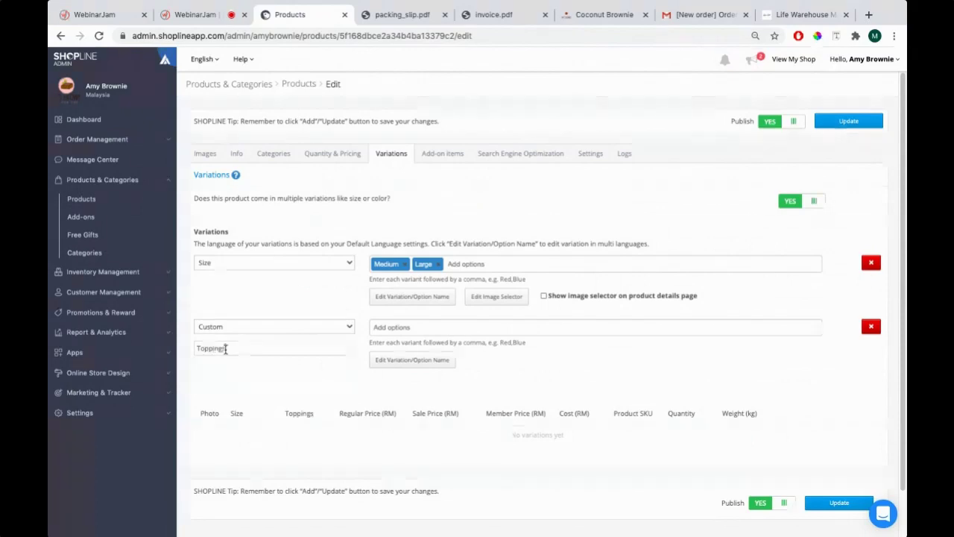
Enter With Candy Toppings and Without Candy Toppings as the Toppings options
{"action": "left_click", "coordinate": [399, 328]}
{"action": "left_click", "coordinate": [399, 327]}
{"action": "type", "text": "Wh"}
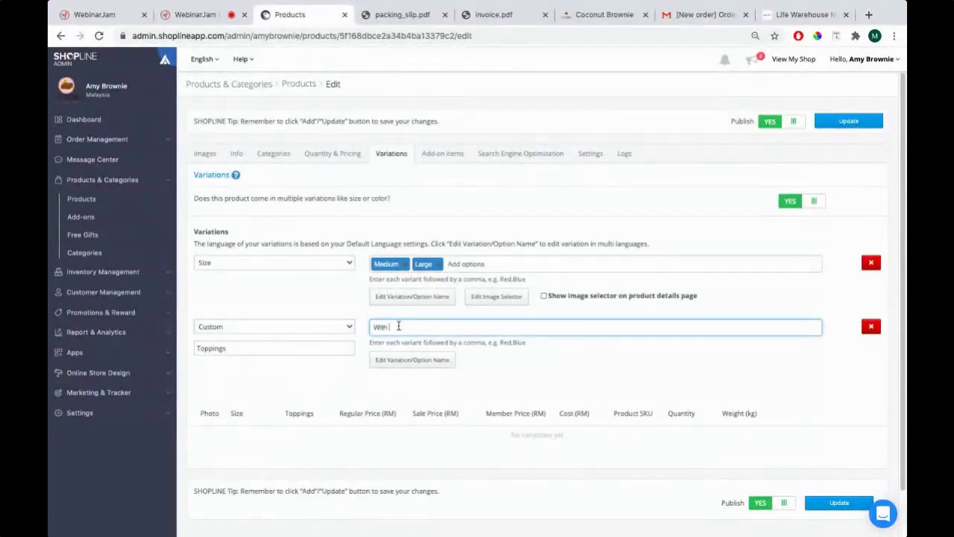
{"action": "type", "text": "th Candy Toppings"}
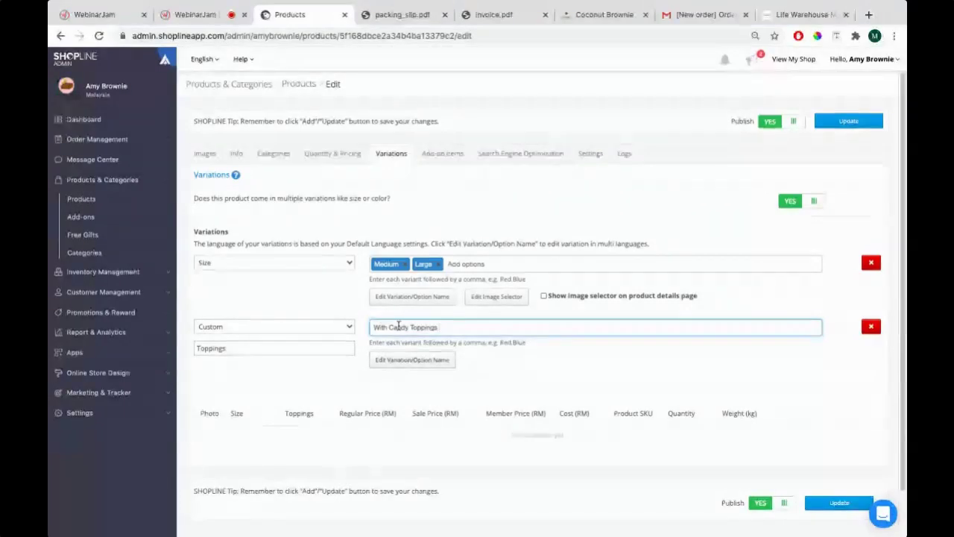
{"action": "key", "text": "comma"}
{"action": "type", "text": "Without Candy Toppings"}
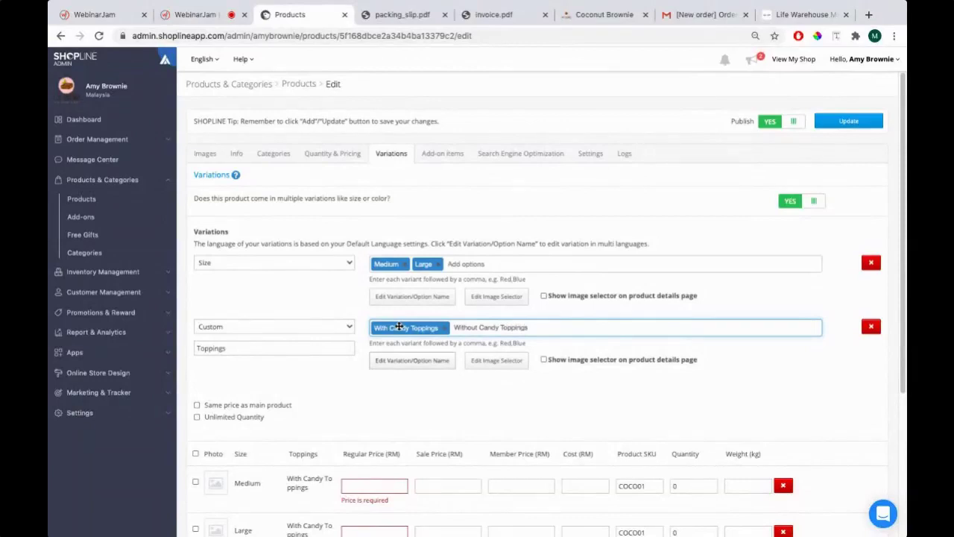
{"action": "key", "text": "comma"}
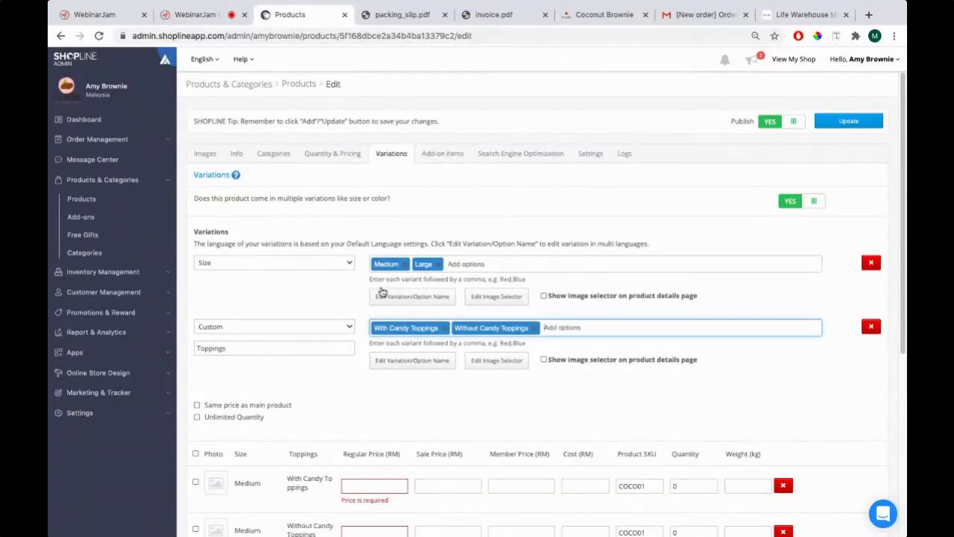
{"action": "scroll", "coordinate": [334, 287], "scroll_direction": "down", "scroll_amount": 1}
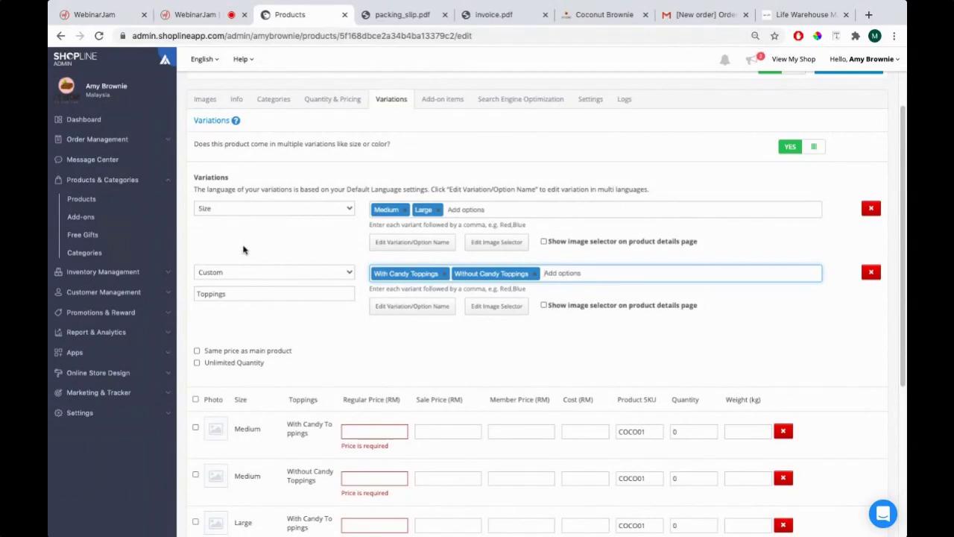
{"action": "scroll", "coordinate": [243, 247], "scroll_direction": "down", "scroll_amount": 3}
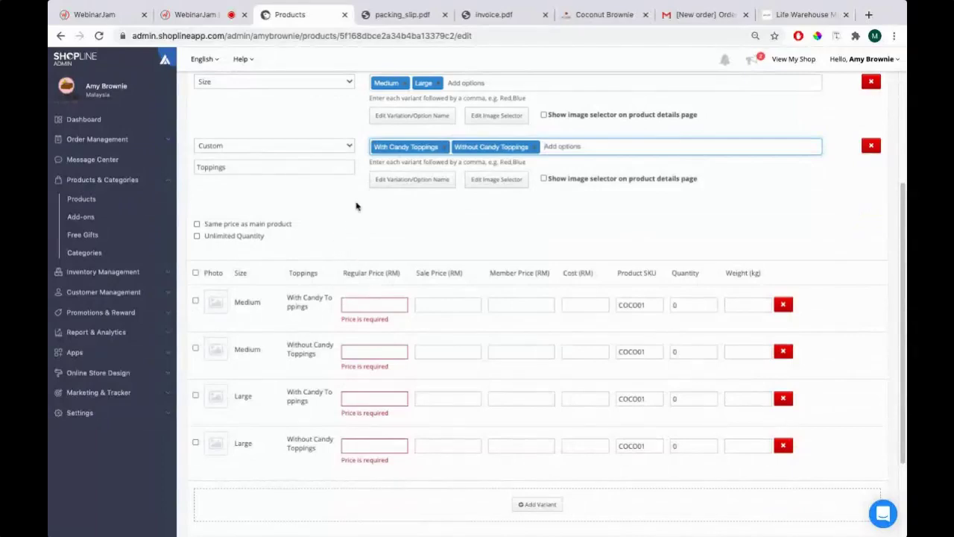
{"action": "left_click", "coordinate": [400, 302]}
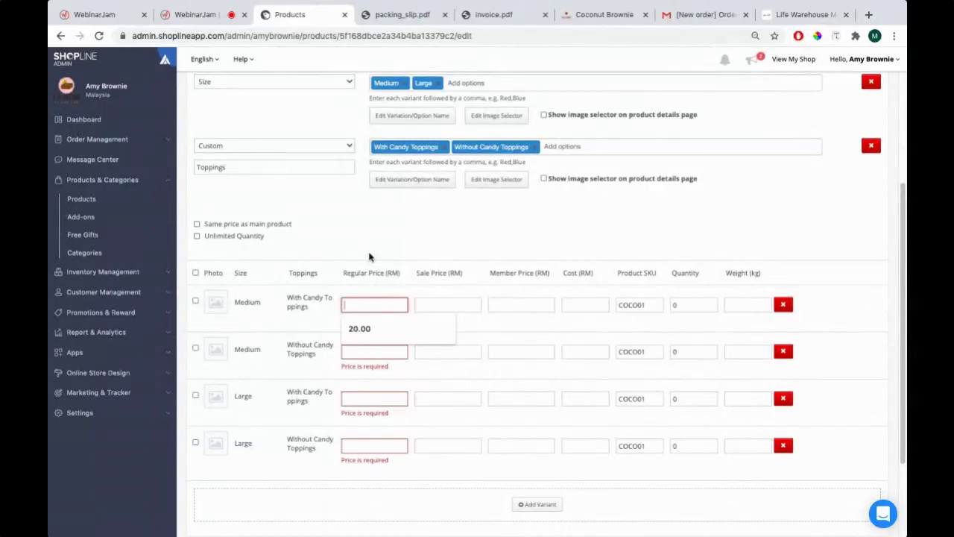
Assign the first product photo to both Medium variants
{"action": "left_click", "coordinate": [215, 302]}
{"action": "left_click", "coordinate": [364, 155]}
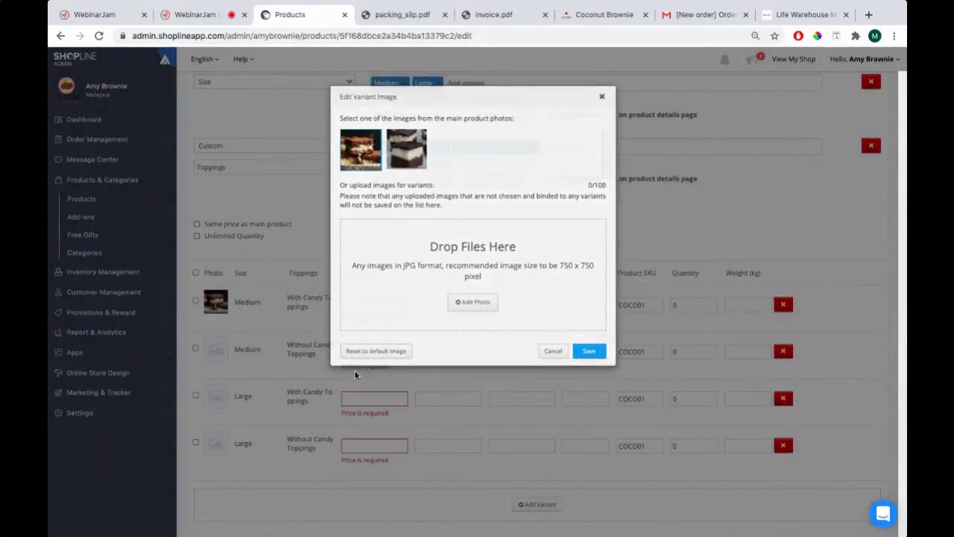
{"action": "left_click", "coordinate": [355, 374]}
{"action": "left_click", "coordinate": [213, 350]}
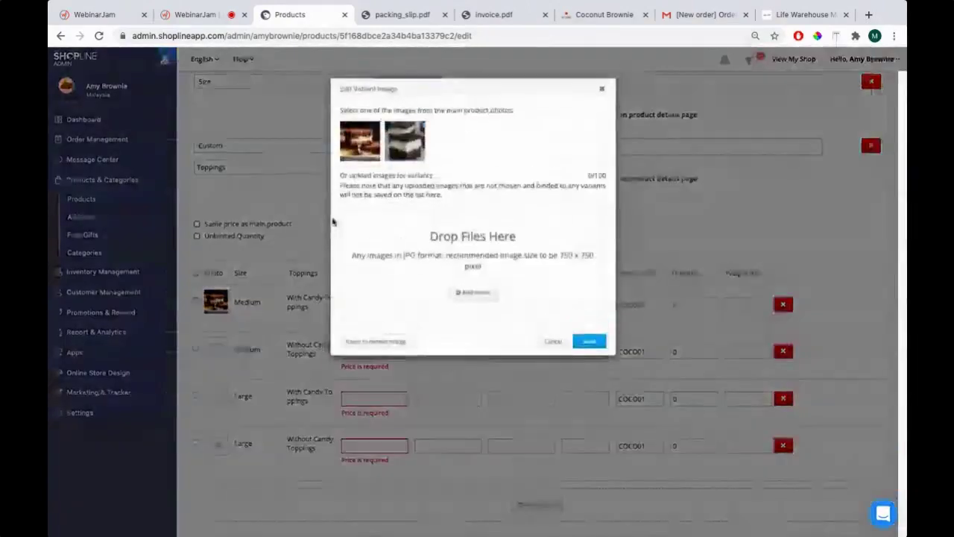
{"action": "left_click", "coordinate": [361, 151]}
{"action": "left_click", "coordinate": [589, 349]}
Assign the second product photo to both Large variants
{"action": "left_click", "coordinate": [216, 395]}
{"action": "left_click", "coordinate": [405, 149]}
{"action": "left_click", "coordinate": [589, 349]}
{"action": "left_click", "coordinate": [216, 442]}
{"action": "left_click", "coordinate": [405, 149]}
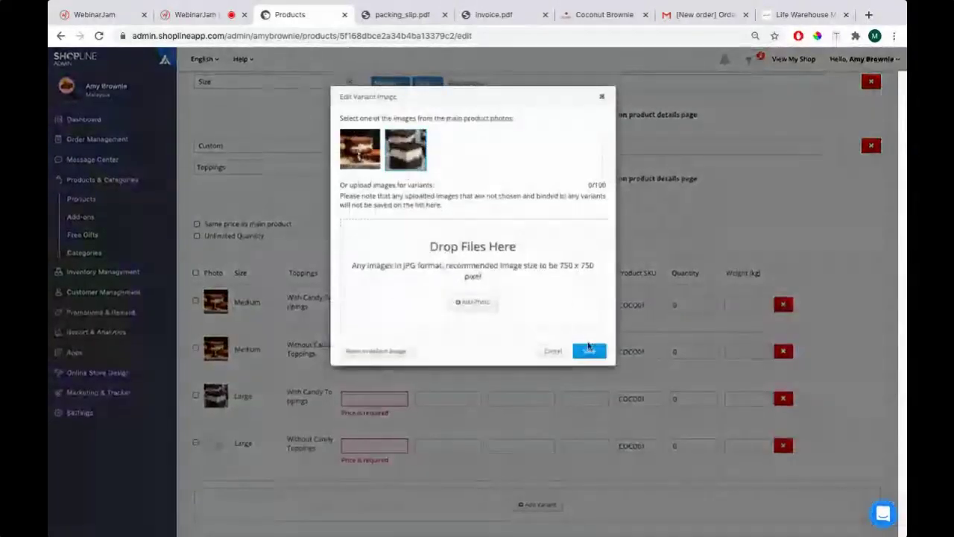
{"action": "left_click", "coordinate": [589, 349]}
{"action": "left_click", "coordinate": [380, 304]}
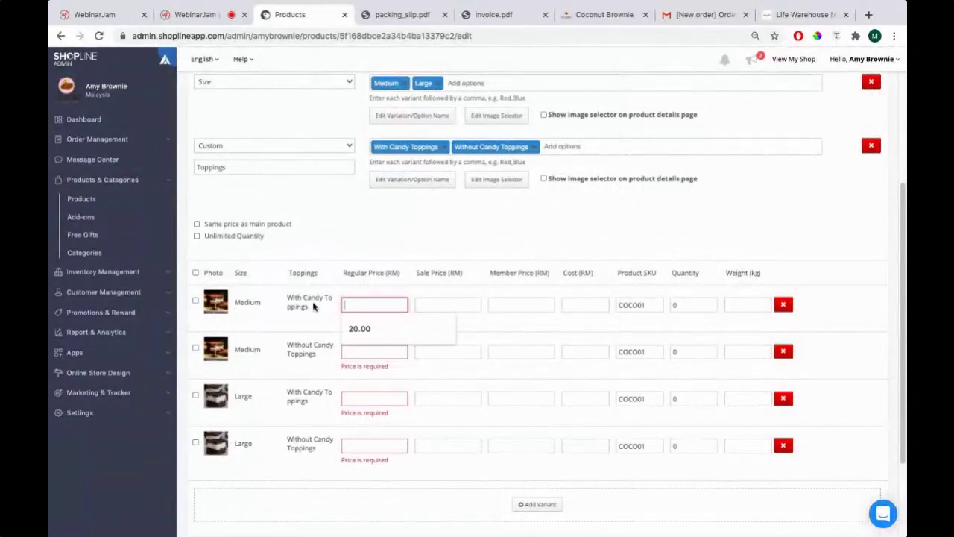
Give the first Medium variant a RM22.00 price, quantity 20 and weight 1.1
{"action": "type", "text": "22.00"}
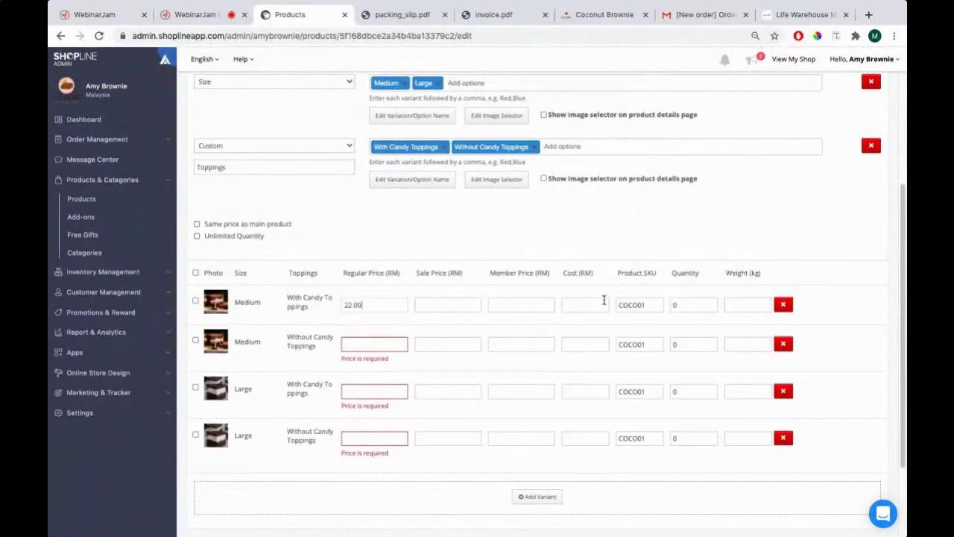
{"action": "left_click", "coordinate": [649, 305]}
{"action": "left_click", "coordinate": [687, 309]}
{"action": "type", "text": "20"}
{"action": "key", "text": "Tab"}
{"action": "type", "text": "1.2"}
{"action": "key", "text": "BackSpace"}
{"action": "type", "text": "1"}
Give Medium Without Candy Toppings a RM20.00 price, an SKU ending in M, quantity 20 and weight 1.0
{"action": "left_click", "coordinate": [352, 345]}
{"action": "type", "text": "20.00"}
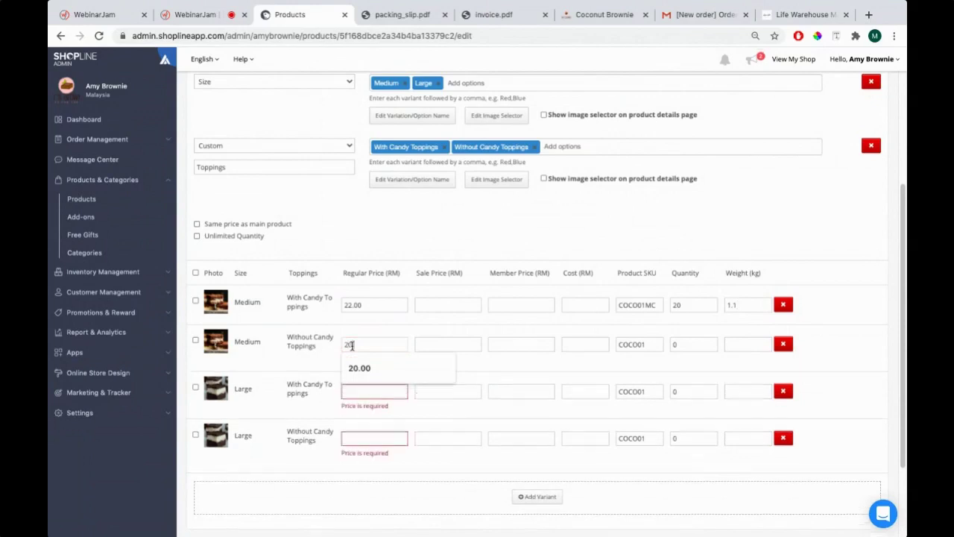
{"action": "left_click", "coordinate": [657, 345]}
{"action": "type", "text": "M"}
{"action": "key", "text": "Tab"}
{"action": "type", "text": "20"}
{"action": "type", "text": "1"}
{"action": "type", "text": ".0"}
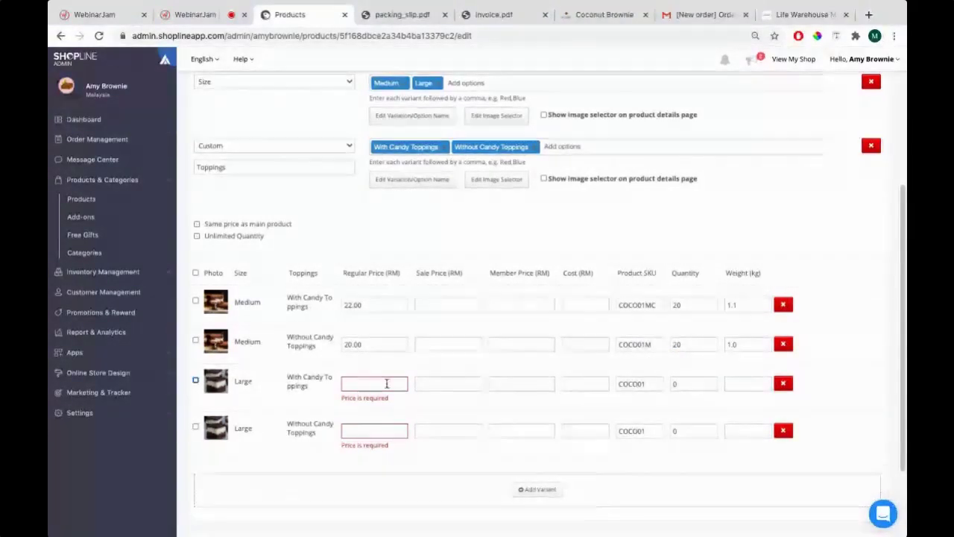
Price Large With Candy Toppings at RM27.00 with SKU COCO01LC, quantity 20 and weight 1.6
{"action": "left_click", "coordinate": [387, 383]}
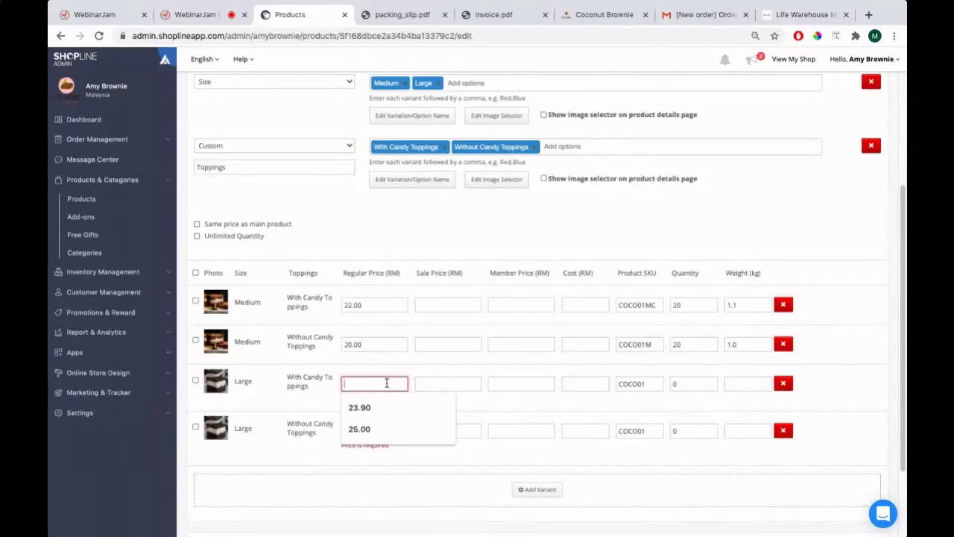
{"action": "type", "text": "27.00"}
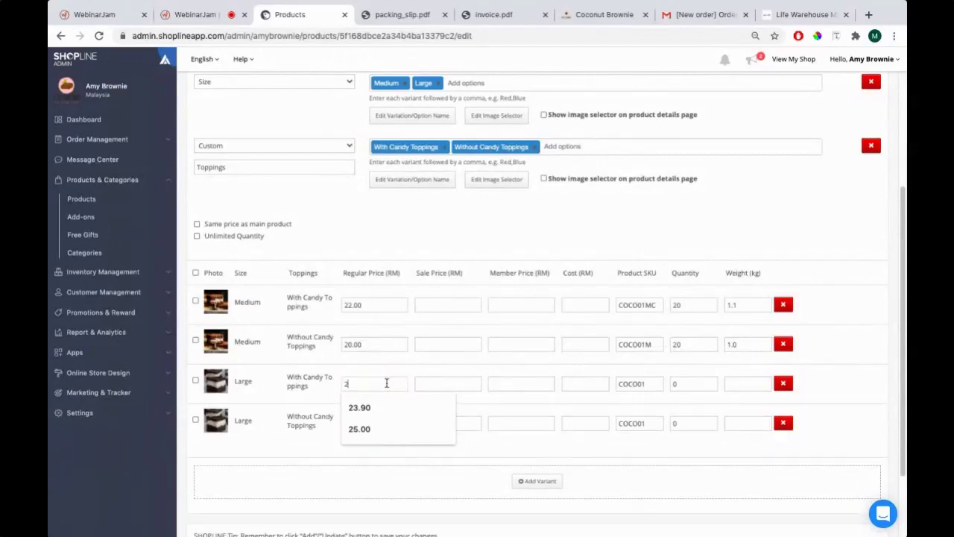
{"action": "key", "text": "Tab"}
{"action": "key", "text": "Tab"}
{"action": "key", "text": "Tab"}
{"action": "key", "text": "Tab"}
{"action": "left_click", "coordinate": [652, 384]}
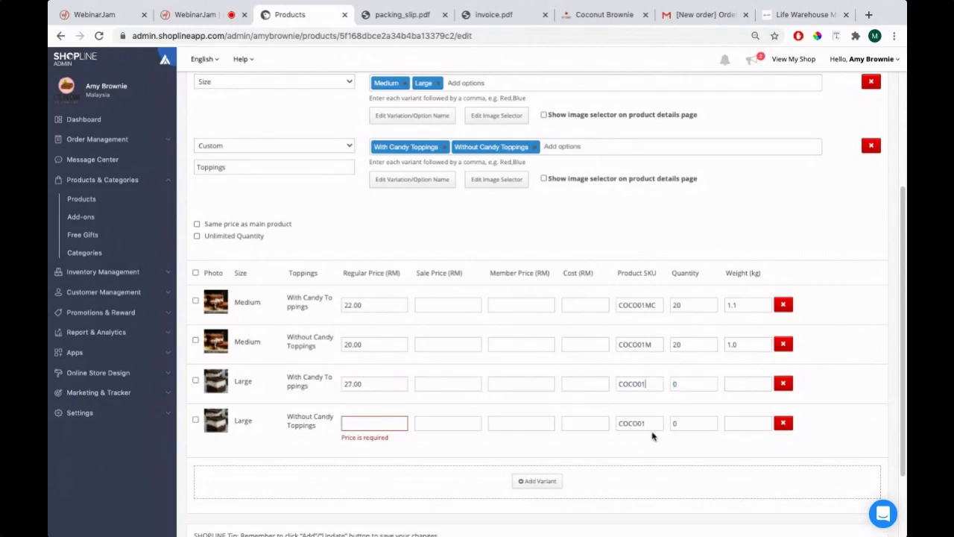
{"action": "type", "text": "LC"}
{"action": "type", "text": "20"}
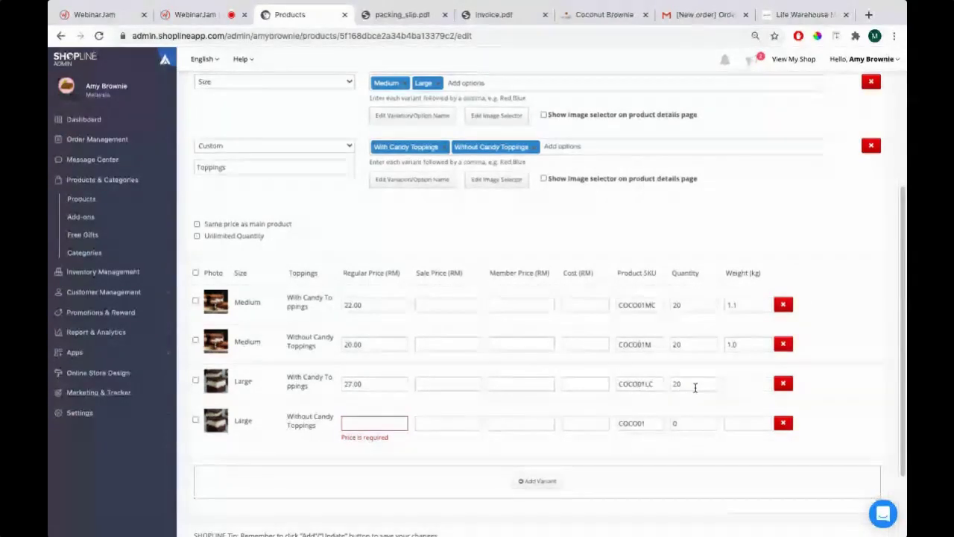
{"action": "key", "text": "Tab"}
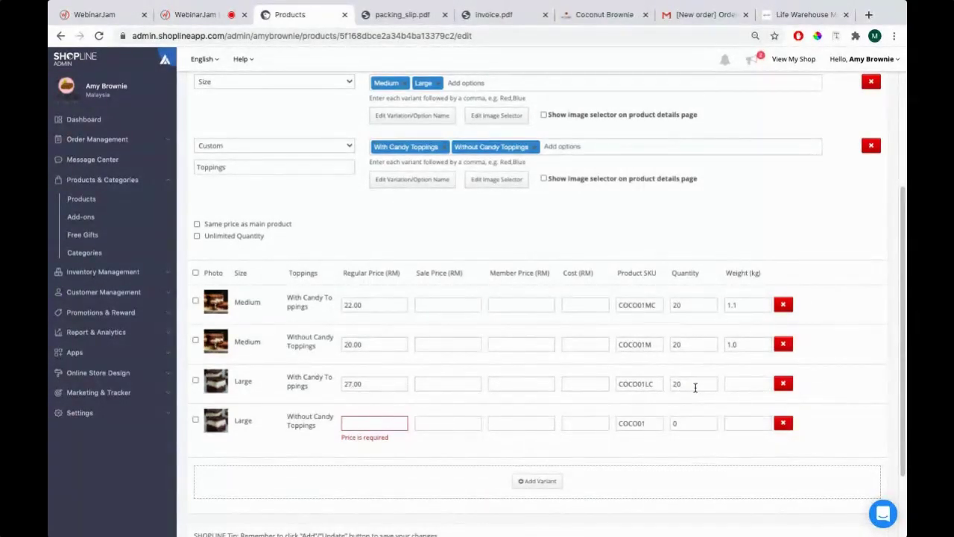
{"action": "type", "text": "1.0"}
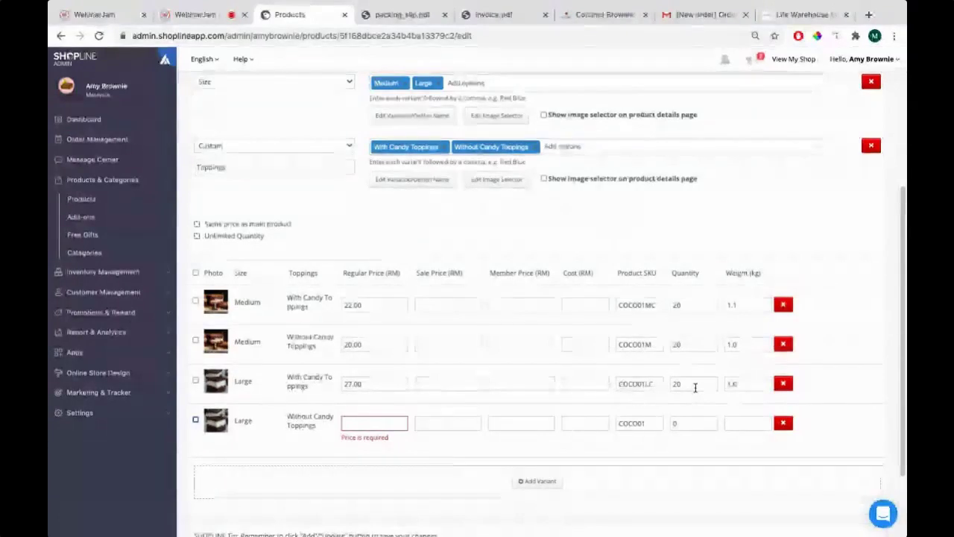
Price the last Large variant at RM25.00 with SKU COCO01L, then save the variant changes
{"action": "left_click", "coordinate": [353, 423]}
{"action": "type", "text": "25"}
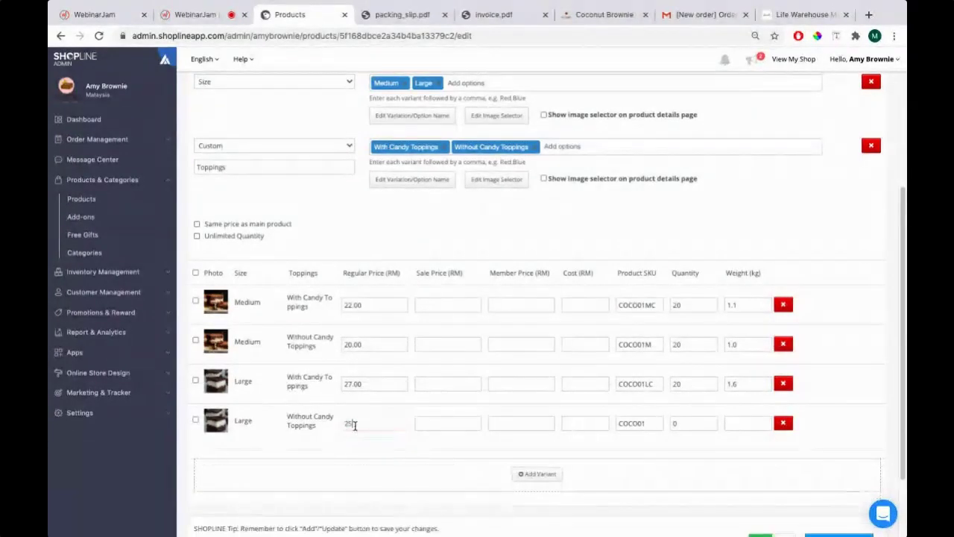
{"action": "type", "text": ".00"}
{"action": "key", "text": "Tab"}
{"action": "key", "text": "Tab"}
{"action": "key", "text": "Tab"}
{"action": "key", "text": "Tab"}
{"action": "left_click", "coordinate": [657, 420]}
{"action": "type", "text": "L"}
{"action": "key", "text": "Tab"}
{"action": "scroll", "coordinate": [391, 350], "scroll_direction": "up", "scroll_amount": 3}
{"action": "scroll", "coordinate": [347, 315], "scroll_direction": "down", "scroll_amount": 4}
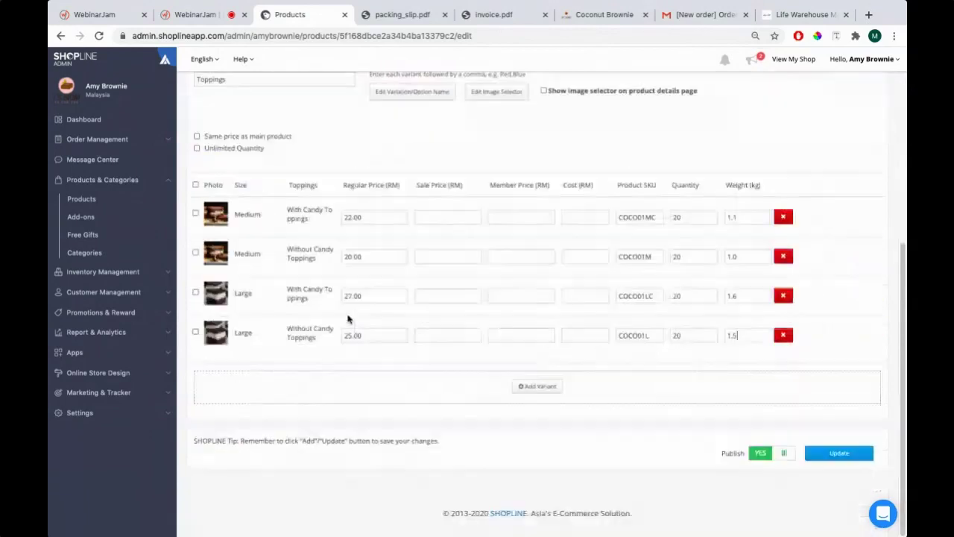
{"action": "scroll", "coordinate": [399, 326], "scroll_direction": "up", "scroll_amount": 1}
{"action": "scroll", "coordinate": [241, 198], "scroll_direction": "up", "scroll_amount": 1}
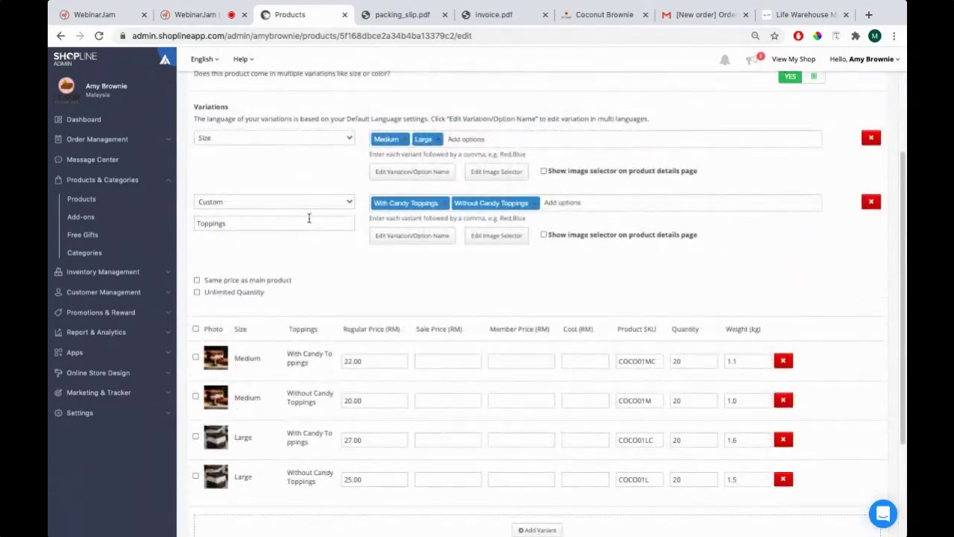
{"action": "scroll", "coordinate": [309, 217], "scroll_direction": "down", "scroll_amount": 2}
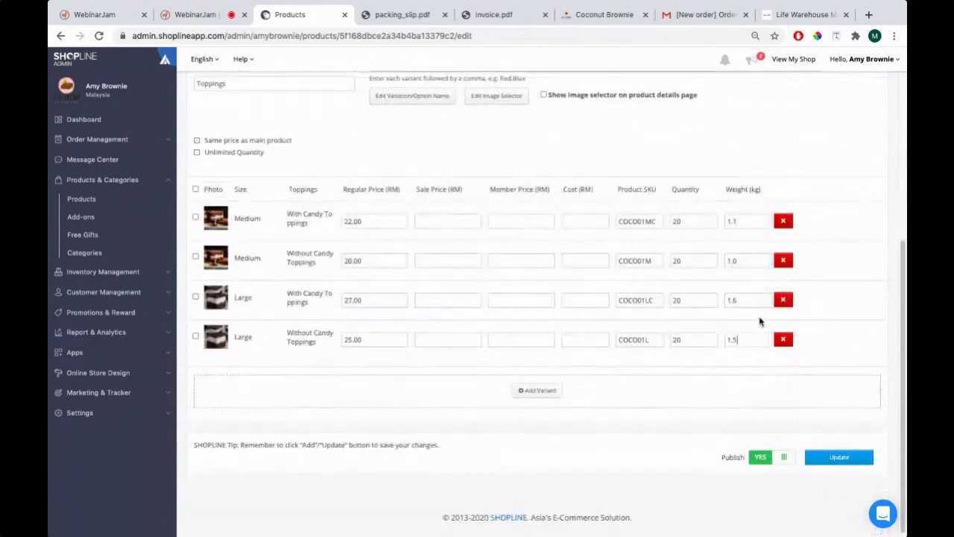
{"action": "left_click", "coordinate": [839, 460]}
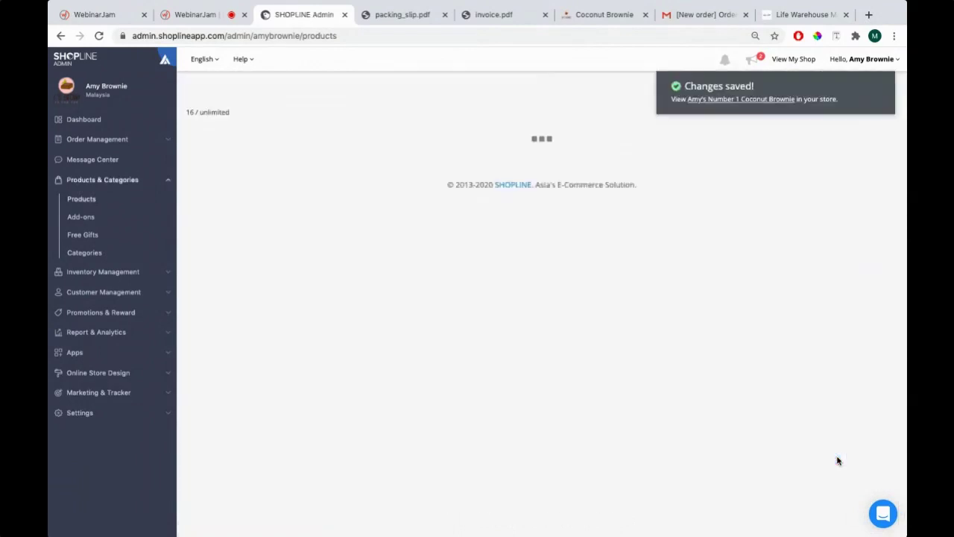
Reload the storefront Coconut Brownie page and check each Size and Toppings price (RM20, RM22, RM25, RM27)
{"action": "left_click", "coordinate": [600, 14]}
{"action": "key", "text": "ctrl+r"}
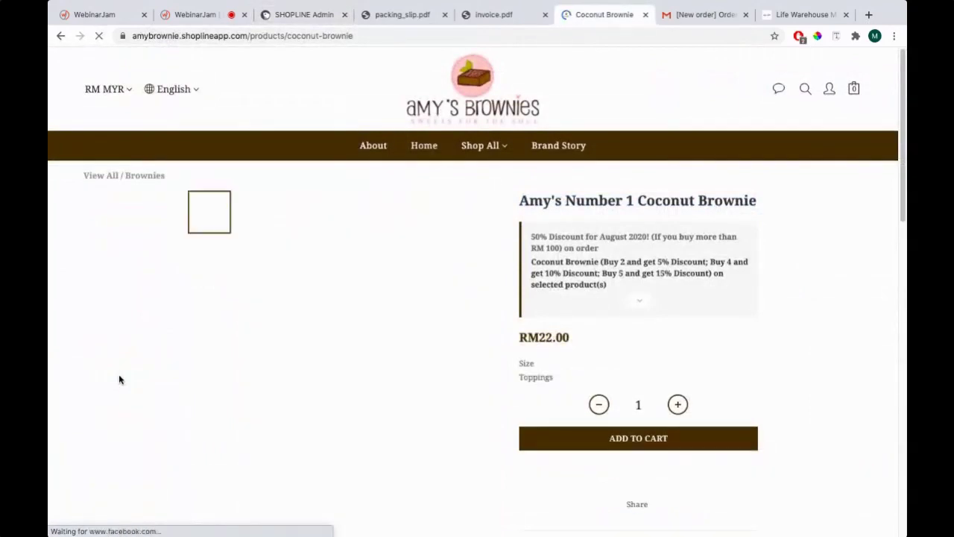
{"action": "scroll", "coordinate": [111, 335], "scroll_direction": "down", "scroll_amount": 3}
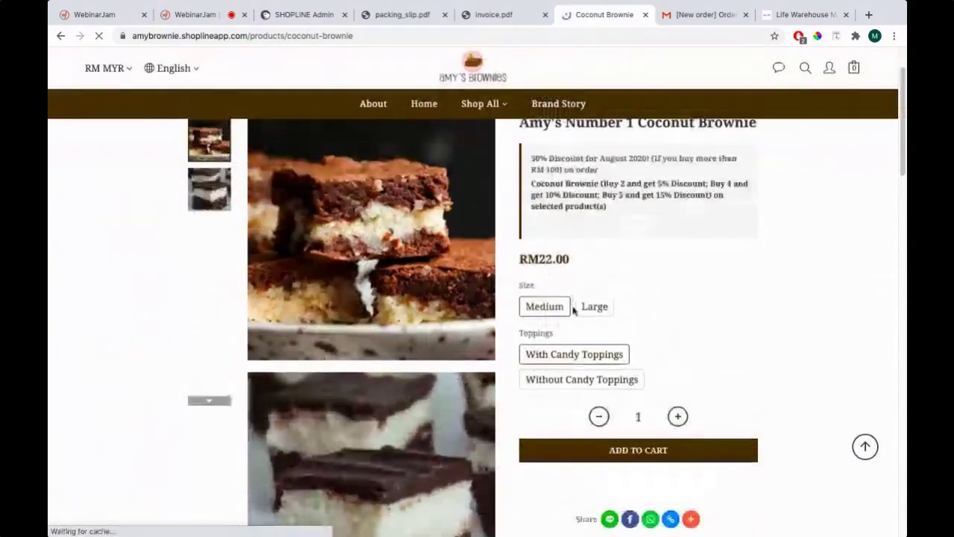
{"action": "left_click", "coordinate": [564, 313]}
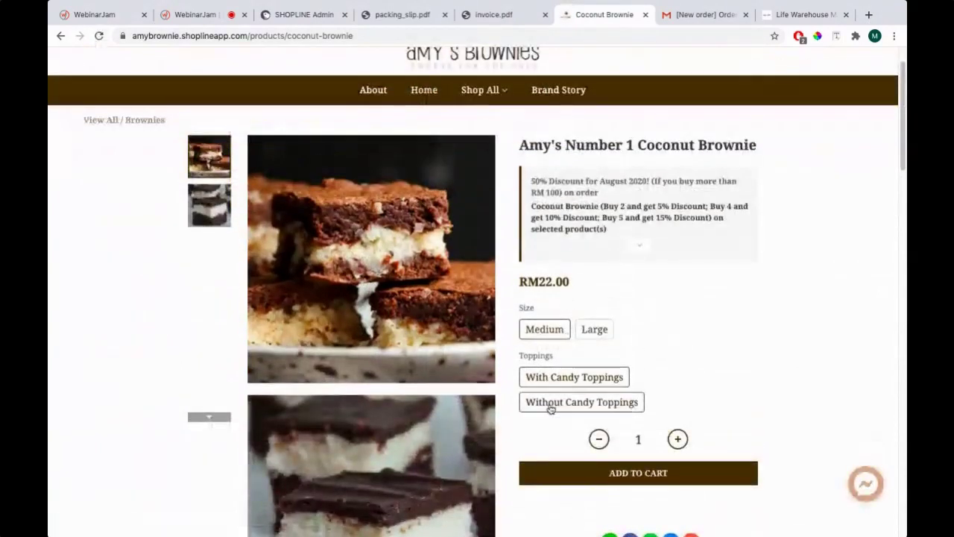
{"action": "left_click", "coordinate": [575, 328]}
{"action": "left_click", "coordinate": [568, 376]}
{"action": "left_click", "coordinate": [555, 402]}
{"action": "left_click", "coordinate": [573, 376]}
{"action": "left_click", "coordinate": [553, 334]}
{"action": "left_click", "coordinate": [580, 402]}
Highlight the storefront product title, then return to the admin products list
{"action": "key", "text": "super+Tab"}
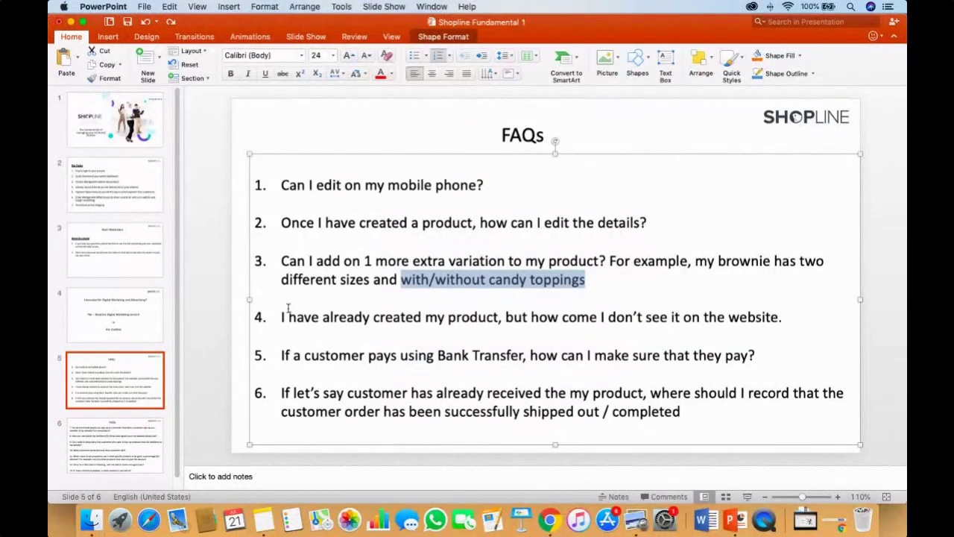
{"action": "key", "text": "super+Tab"}
{"action": "scroll", "coordinate": [677, 329], "scroll_direction": "up", "scroll_amount": 2}
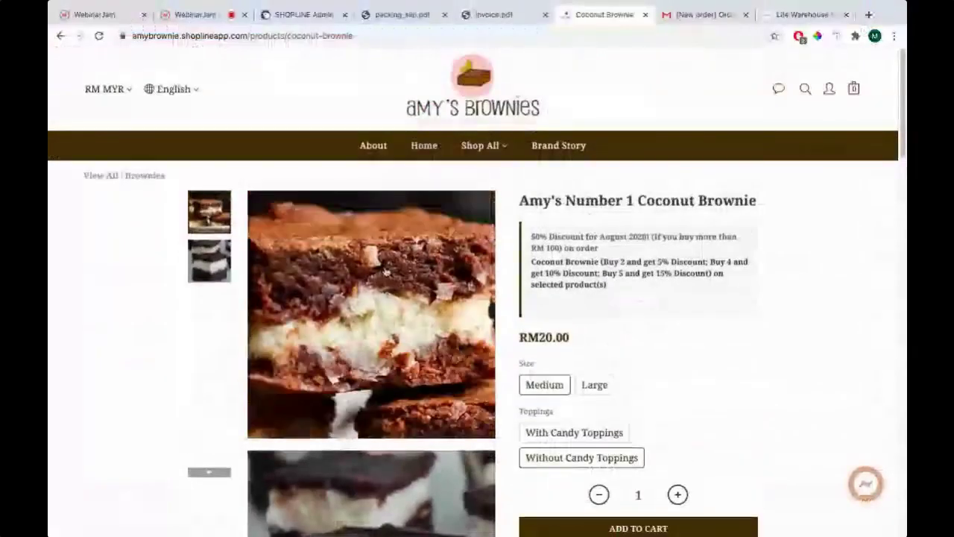
{"action": "scroll", "coordinate": [677, 330], "scroll_direction": "down", "scroll_amount": 2}
{"action": "scroll", "coordinate": [677, 329], "scroll_direction": "up", "scroll_amount": 1}
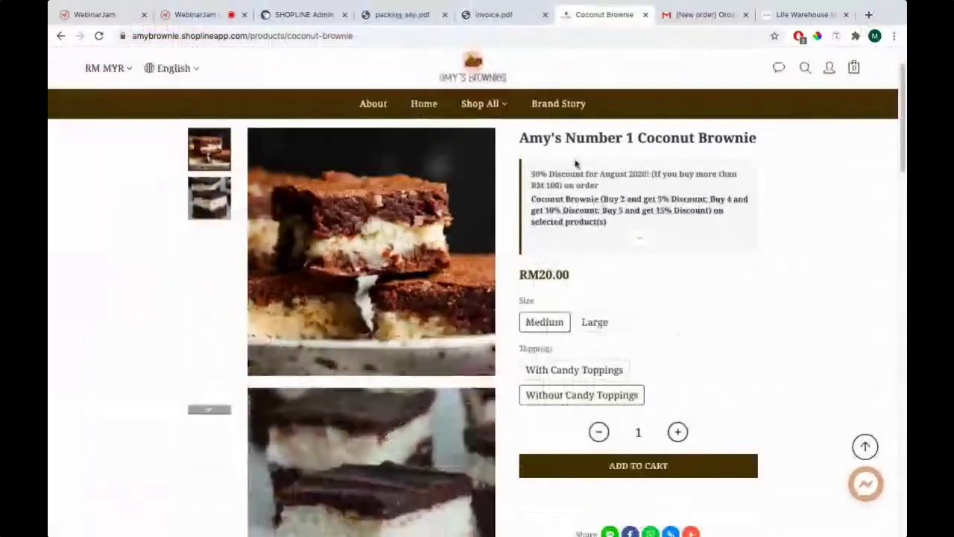
{"action": "scroll", "coordinate": [580, 205], "scroll_direction": "up", "scroll_amount": 1}
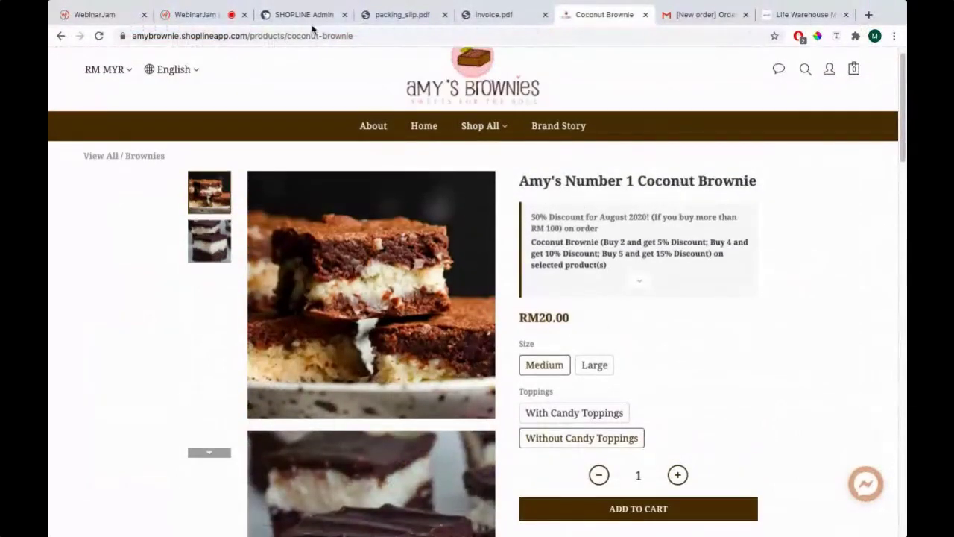
{"action": "left_click_drag", "start_coordinate": [522, 181], "coordinate": [750, 184]}
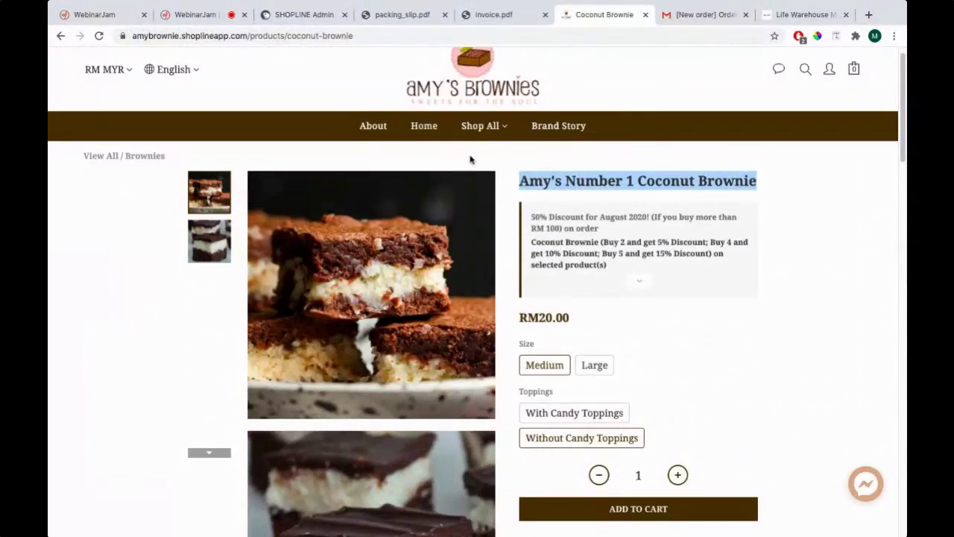
{"action": "left_click", "coordinate": [302, 15]}
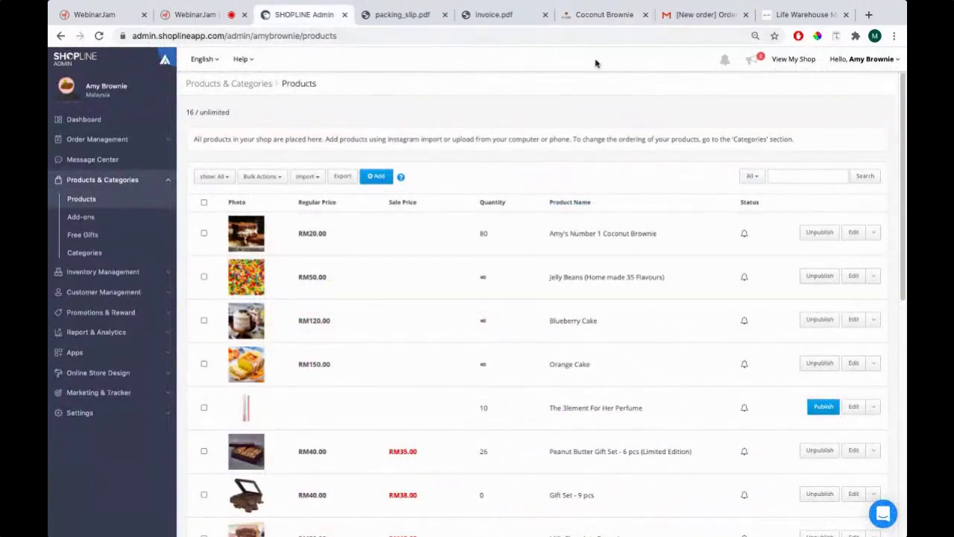
{"action": "left_click", "coordinate": [589, 19]}
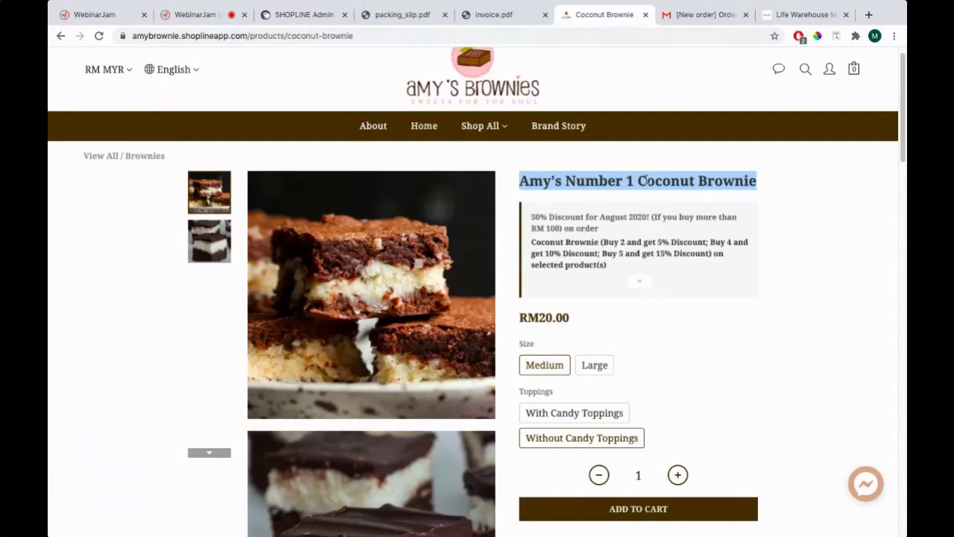
{"action": "left_click", "coordinate": [295, 15]}
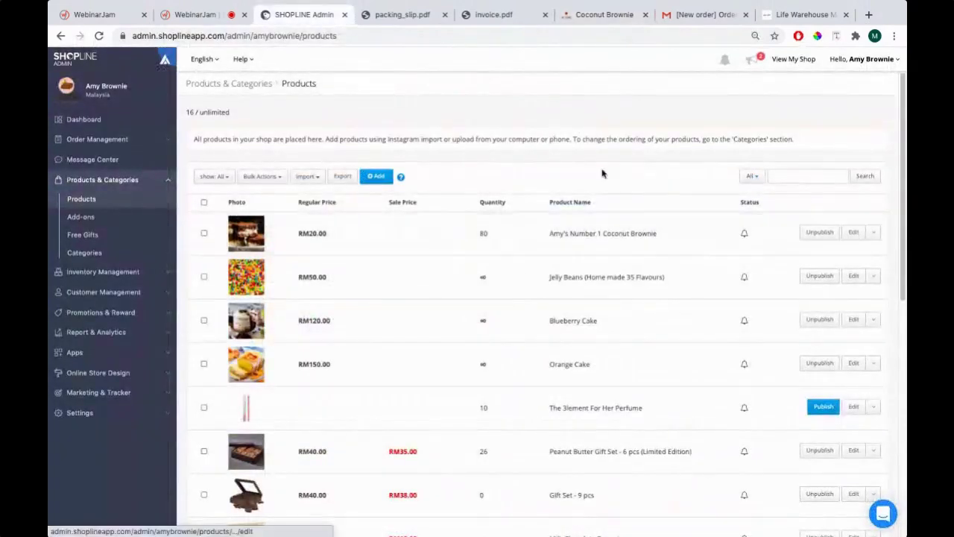
Delete "Amy's Number 1" from the product's English name, leaving 'Coconut Brownie', and save
{"action": "left_click", "coordinate": [853, 232]}
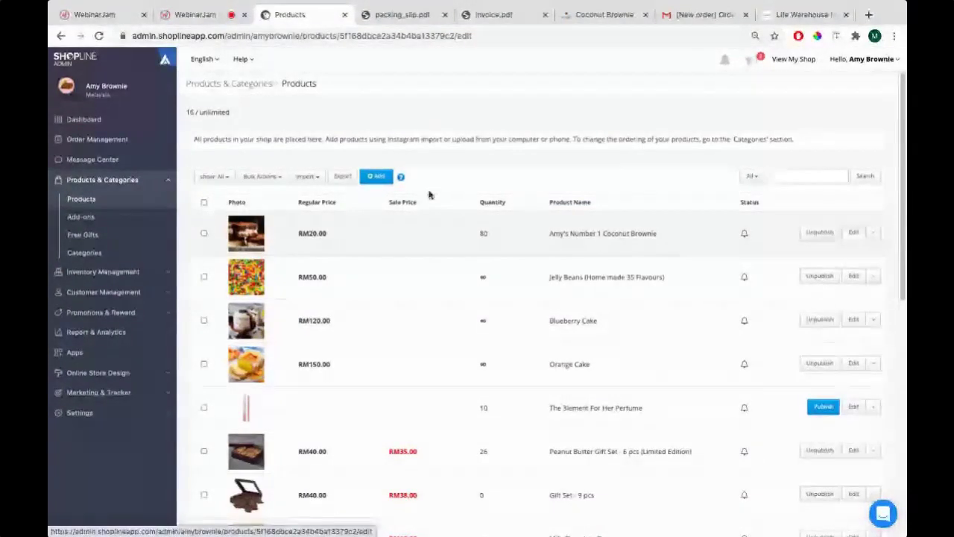
{"action": "left_click", "coordinate": [236, 154]}
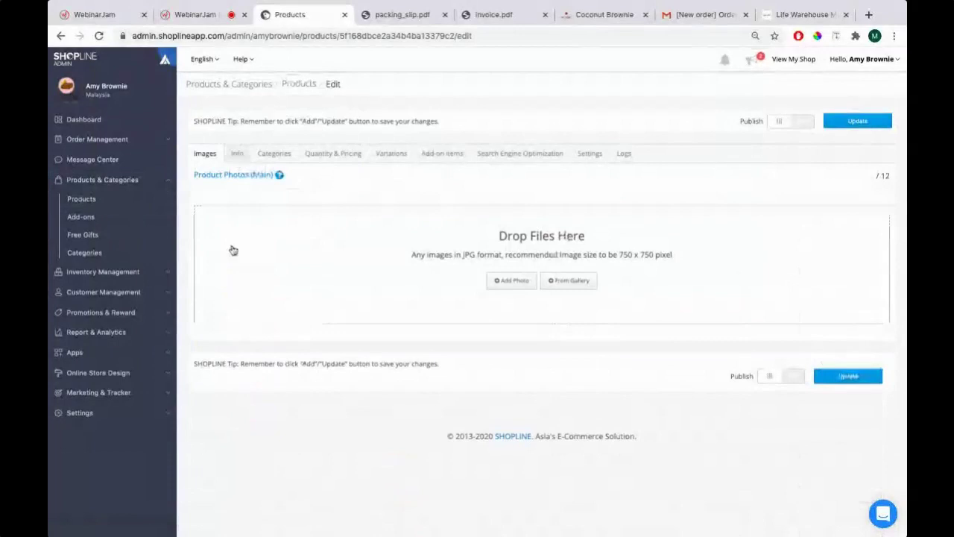
{"action": "left_click_drag", "start_coordinate": [249, 282], "coordinate": [136, 275]}
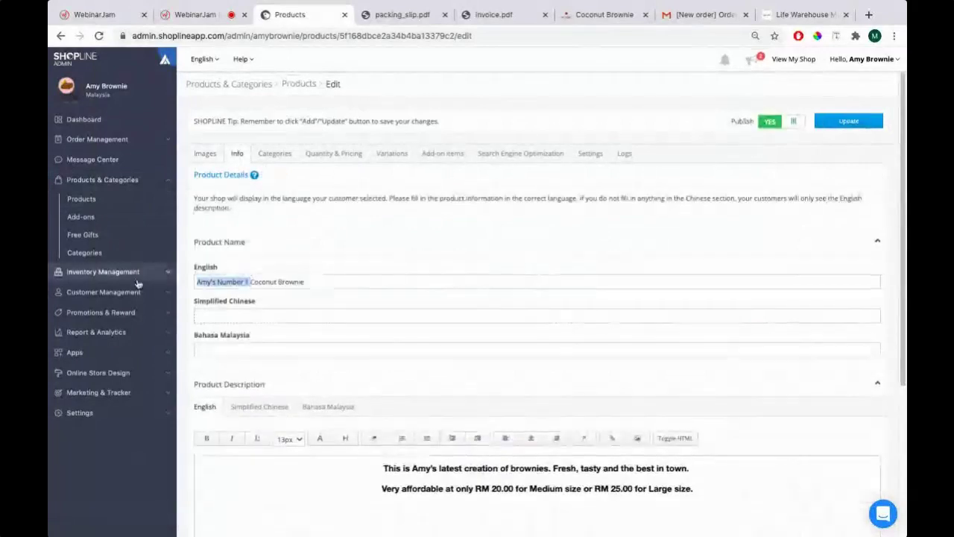
{"action": "key", "text": "BackSpace"}
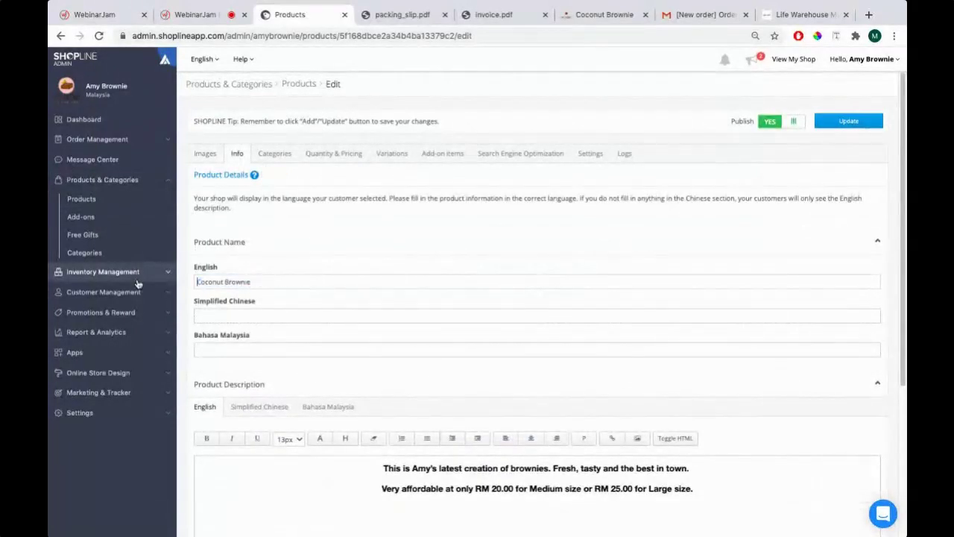
{"action": "scroll", "coordinate": [845, 457], "scroll_direction": "down", "scroll_amount": 3}
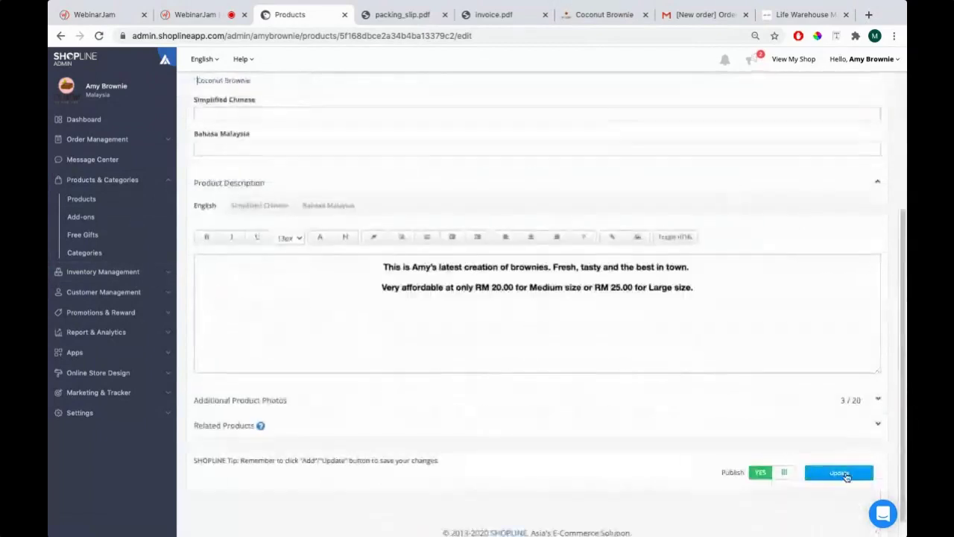
{"action": "left_click", "coordinate": [839, 472]}
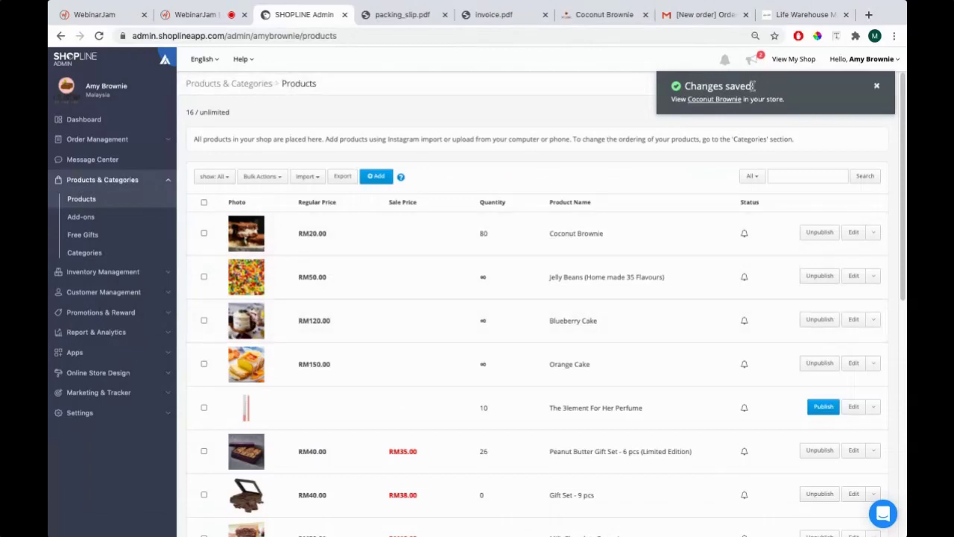
{"action": "left_click", "coordinate": [601, 15]}
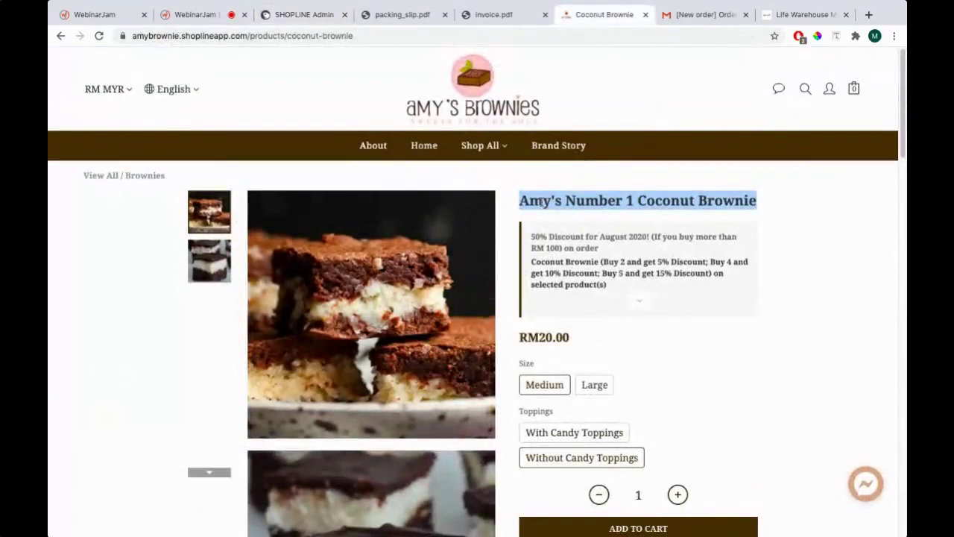
Highlight "Amy's Number 1" in the storefront title, which still shows the old name
{"action": "left_click_drag", "start_coordinate": [523, 200], "coordinate": [635, 197]}
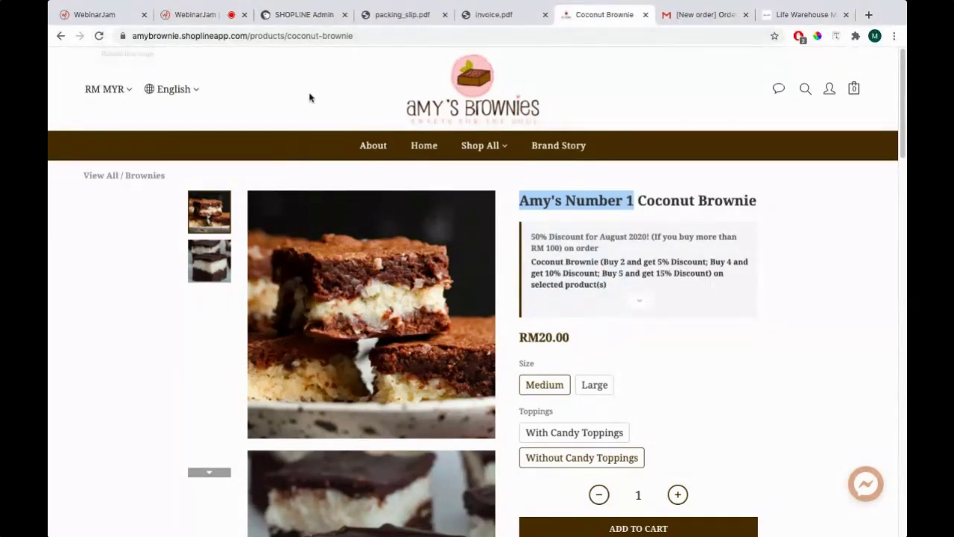
Reload the Coconut Brownie product page and highlight its product title
{"action": "left_click", "coordinate": [99, 37]}
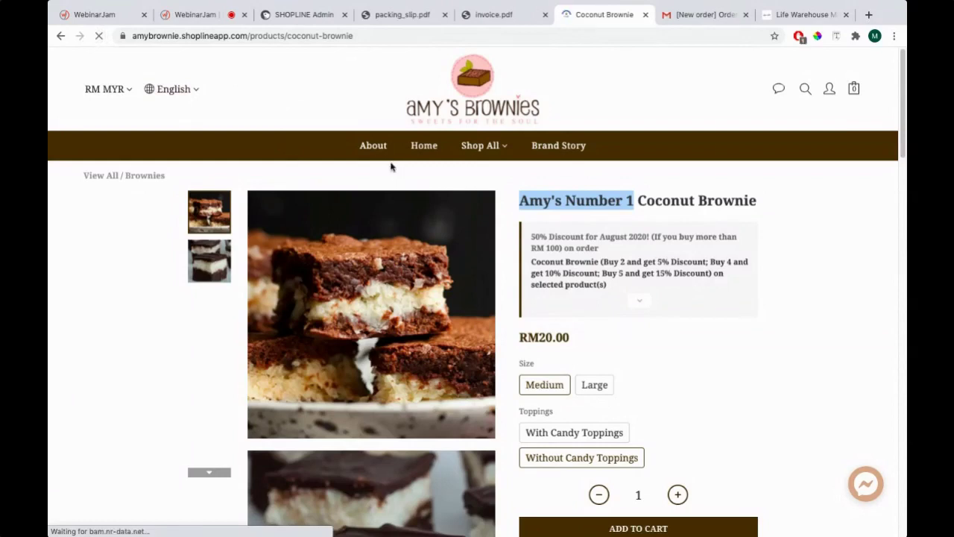
{"action": "triple_click", "coordinate": [604, 207]}
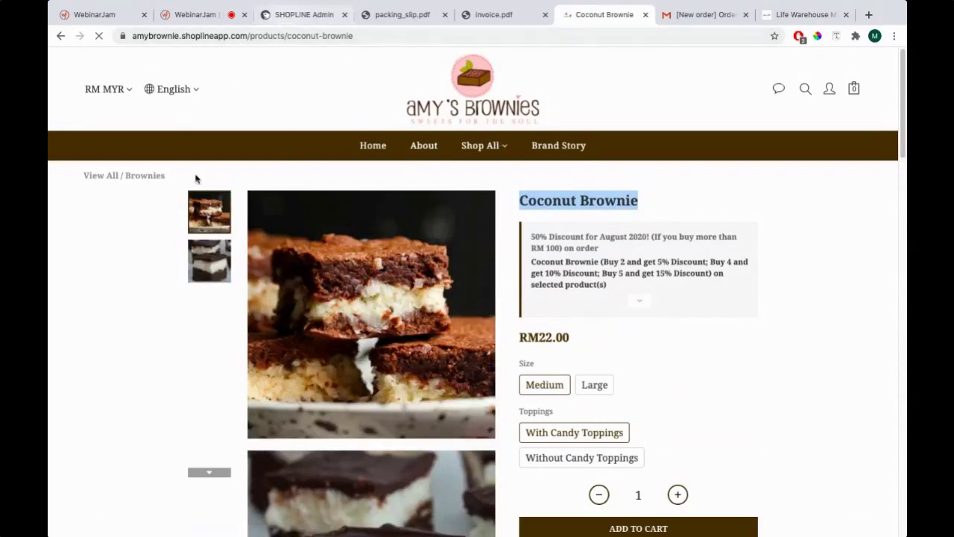
{"action": "key", "text": "super+3"}
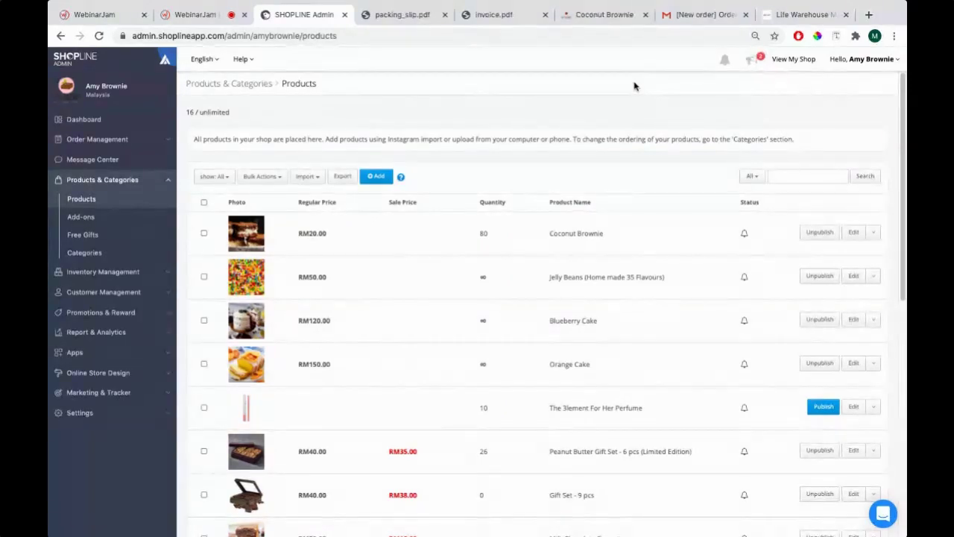
Browse the live shop homepage in a new tab, then reload the Coconut Brownie page to show the new name
{"action": "left_click", "coordinate": [795, 60]}
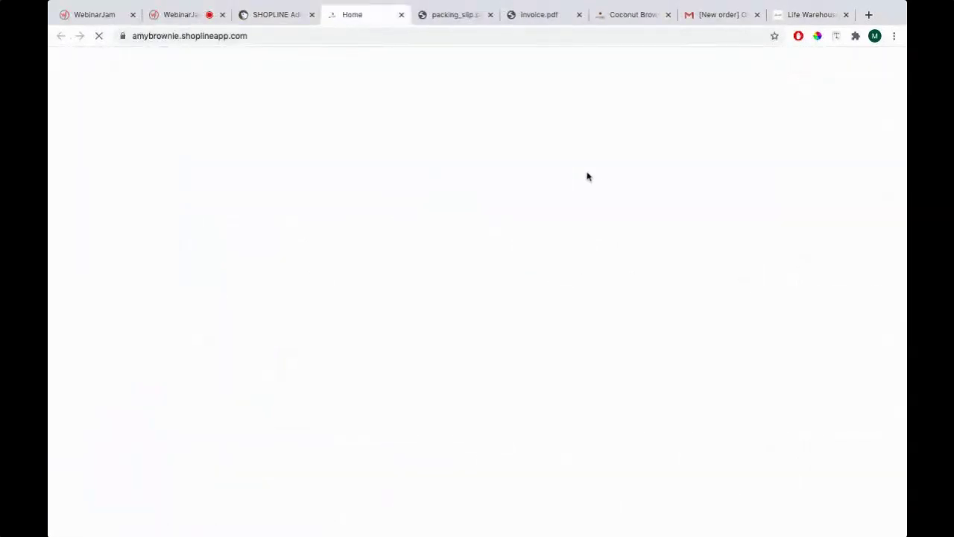
{"action": "scroll", "coordinate": [409, 202], "scroll_direction": "down", "scroll_amount": 6}
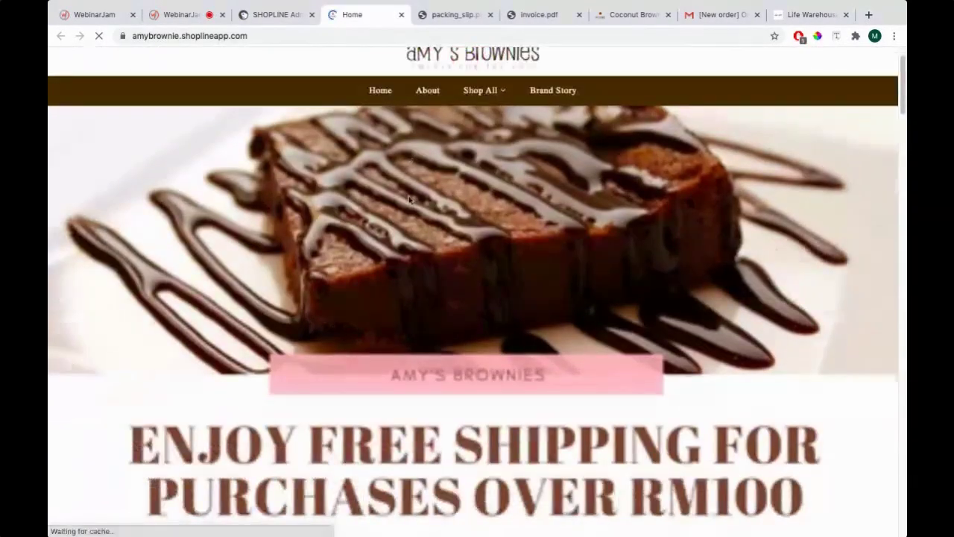
{"action": "scroll", "coordinate": [409, 202], "scroll_direction": "down", "scroll_amount": 15}
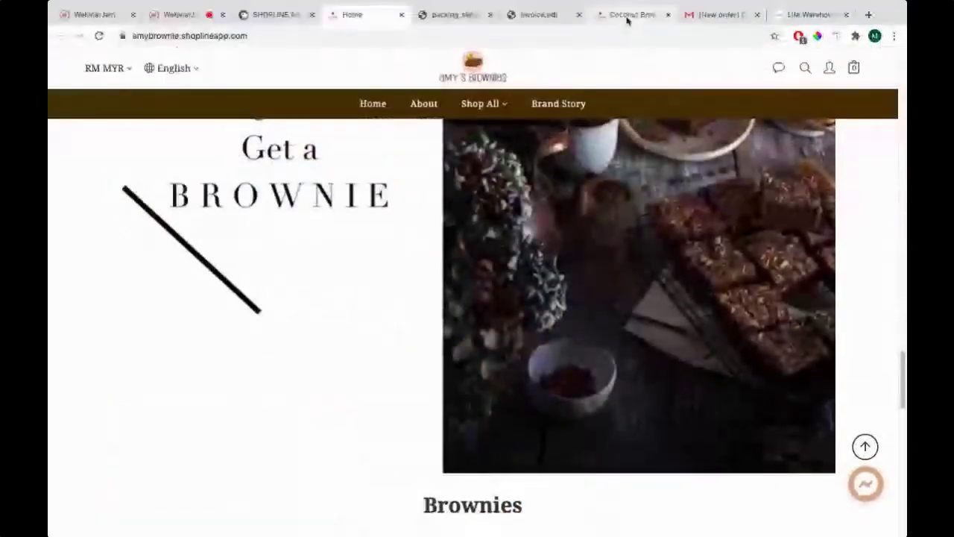
{"action": "left_click", "coordinate": [630, 14]}
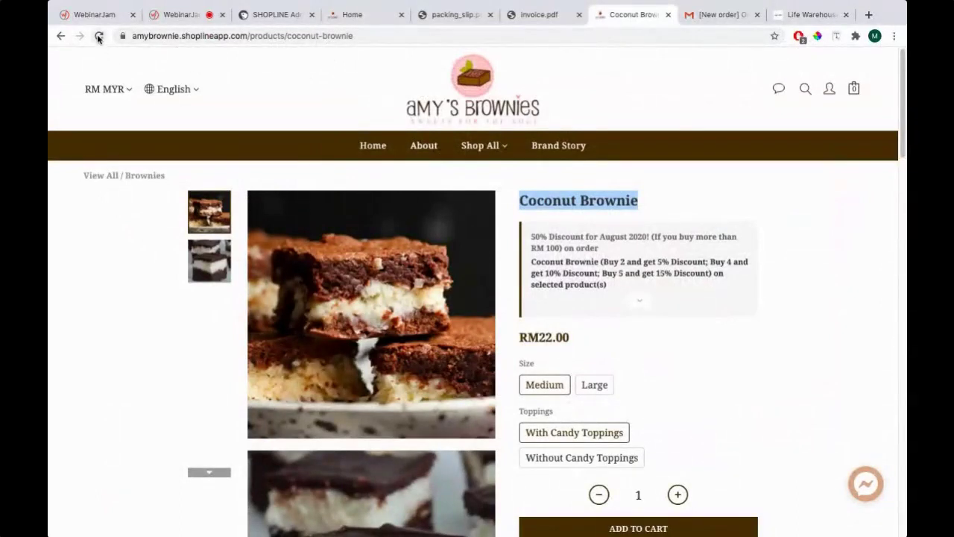
{"action": "left_click", "coordinate": [98, 37]}
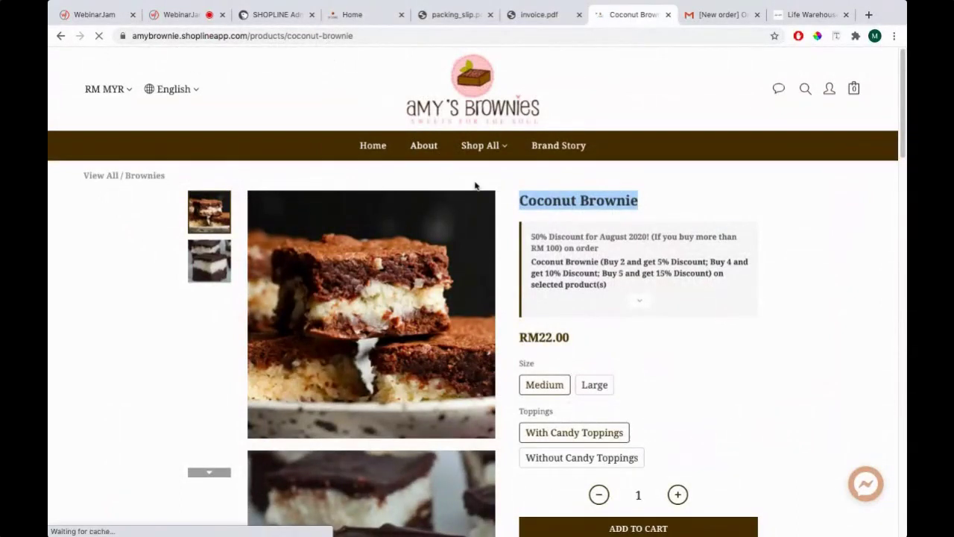
{"action": "left_click", "coordinate": [268, 15]}
{"action": "key", "text": "super+Tab"}
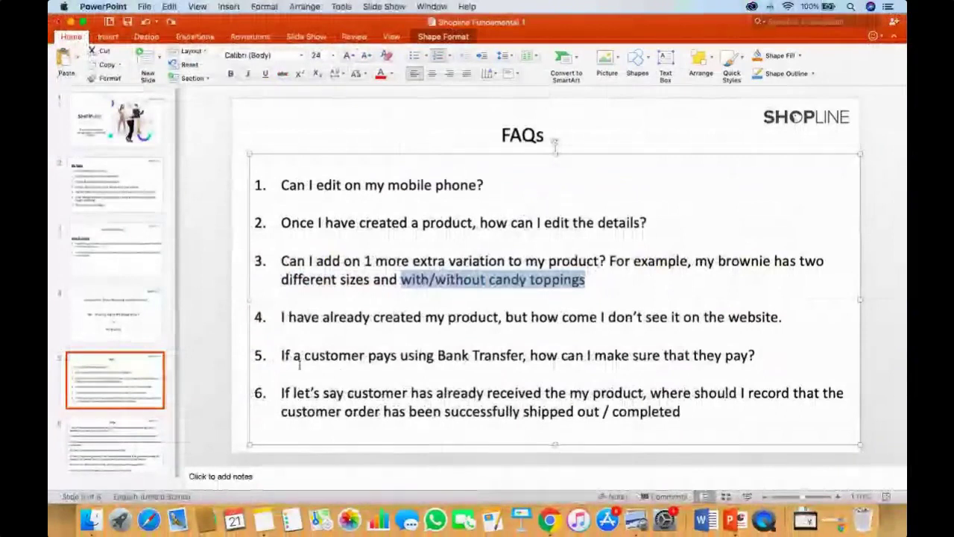
{"action": "left_click", "coordinate": [594, 355]}
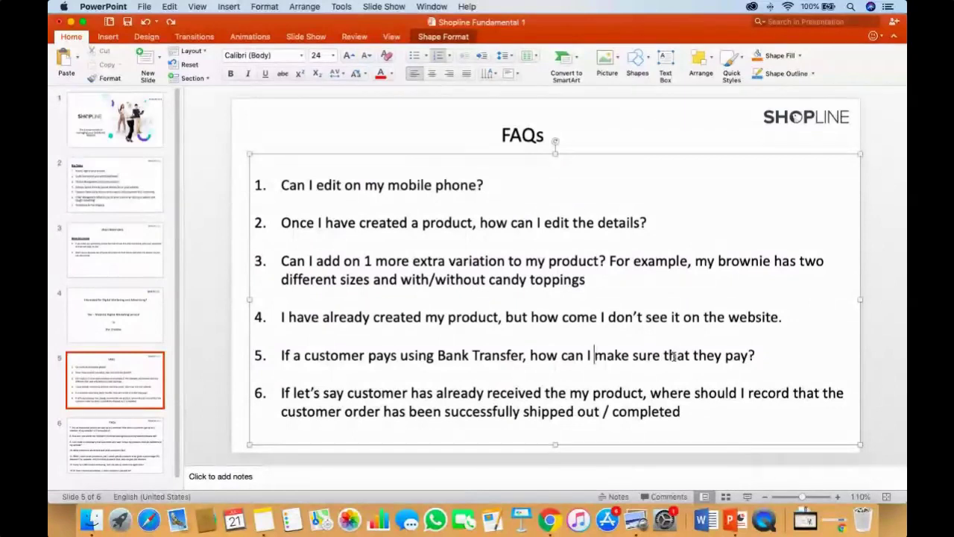
{"action": "key", "text": "super+Tab"}
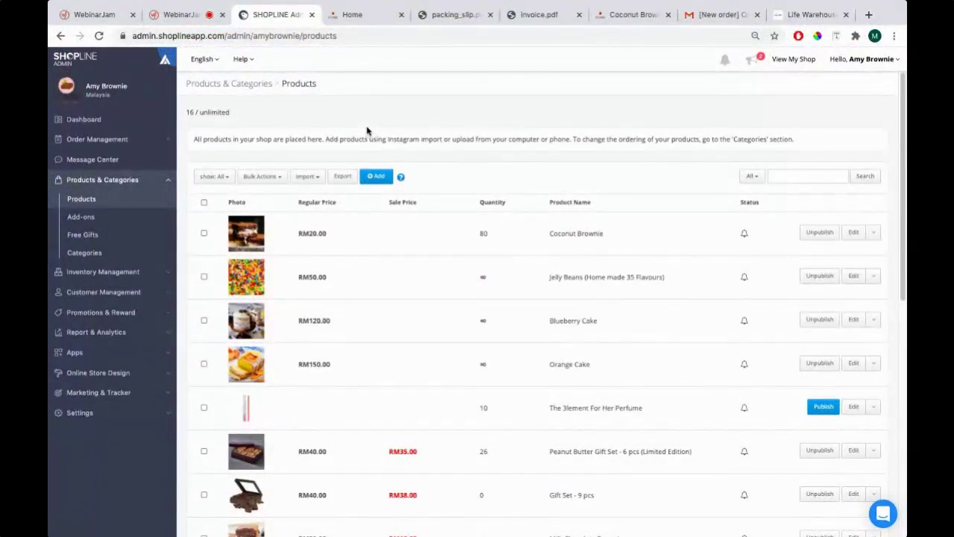
{"action": "key", "text": "super+Tab"}
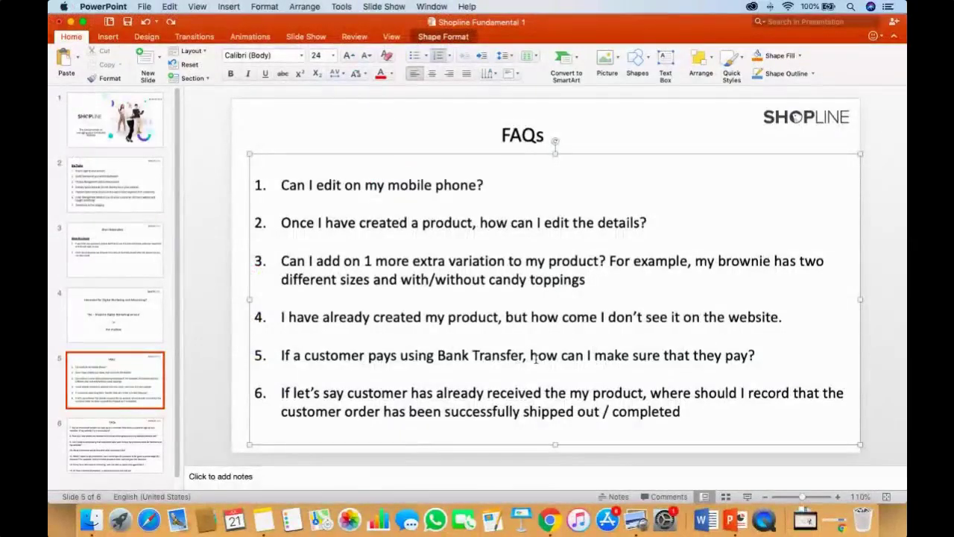
{"action": "key", "text": "super+Tab"}
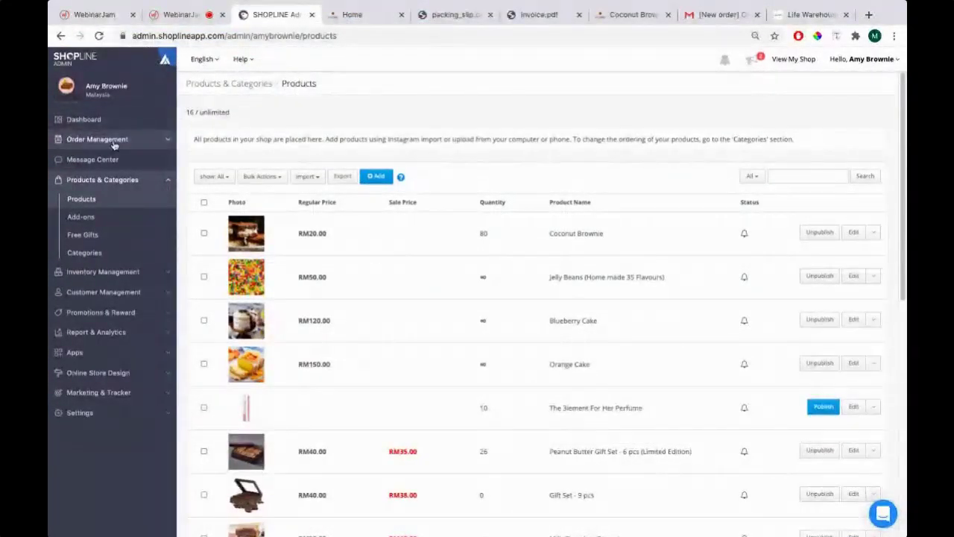
Open the first order from Order Management > Orders and scroll through its details
{"action": "left_click", "coordinate": [136, 142]}
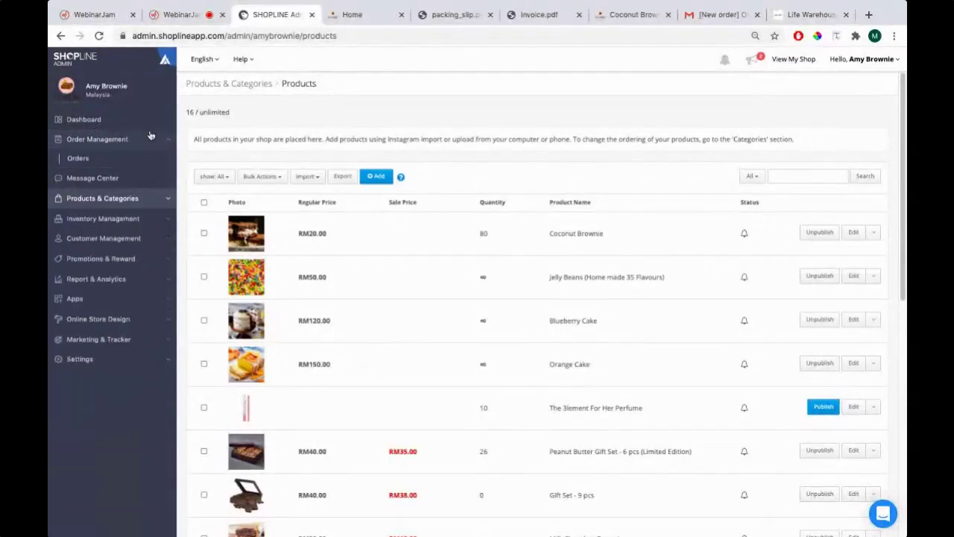
{"action": "left_click", "coordinate": [80, 162]}
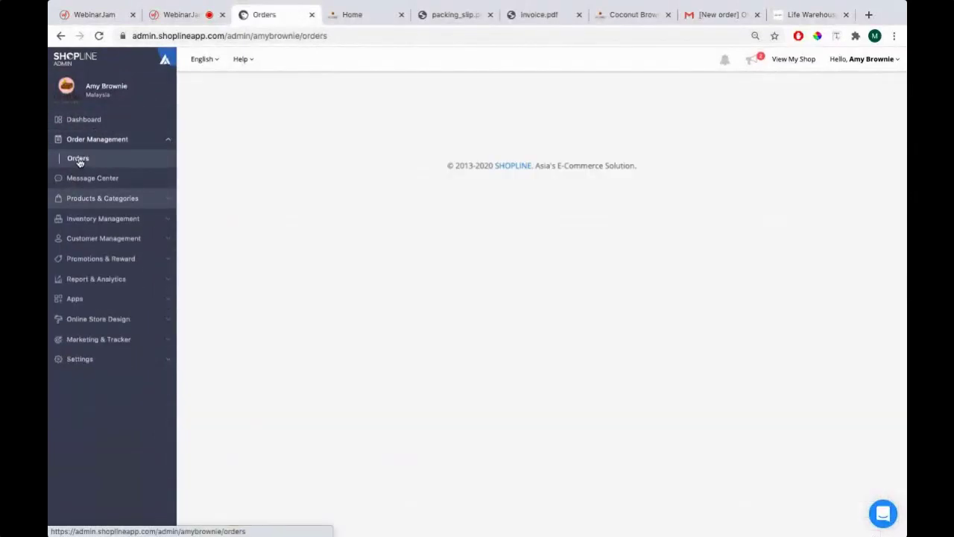
{"action": "left_click", "coordinate": [266, 217]}
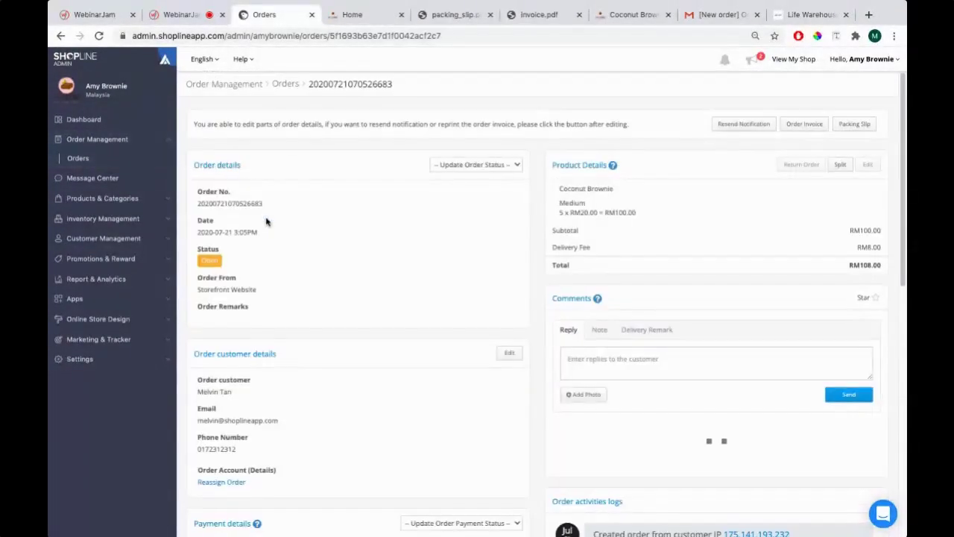
{"action": "scroll", "coordinate": [252, 196], "scroll_direction": "down", "scroll_amount": 4}
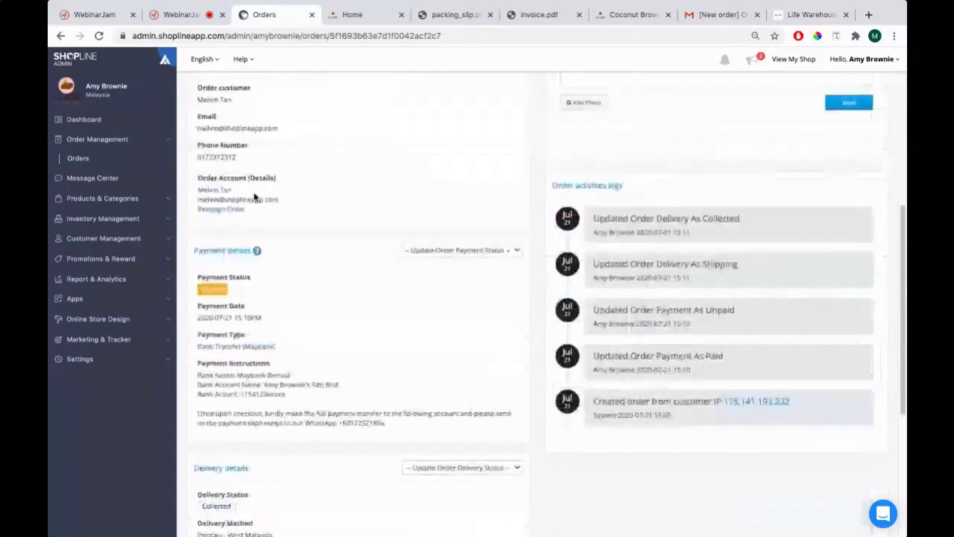
{"action": "scroll", "coordinate": [257, 199], "scroll_direction": "up", "scroll_amount": 1}
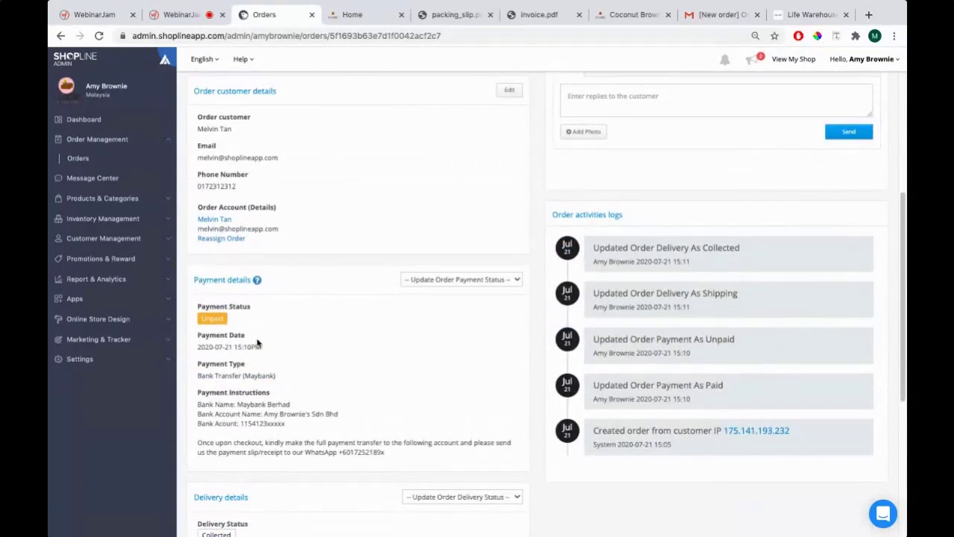
{"action": "scroll", "coordinate": [295, 294], "scroll_direction": "down", "scroll_amount": 1}
{"action": "scroll", "coordinate": [294, 300], "scroll_direction": "down", "scroll_amount": 4}
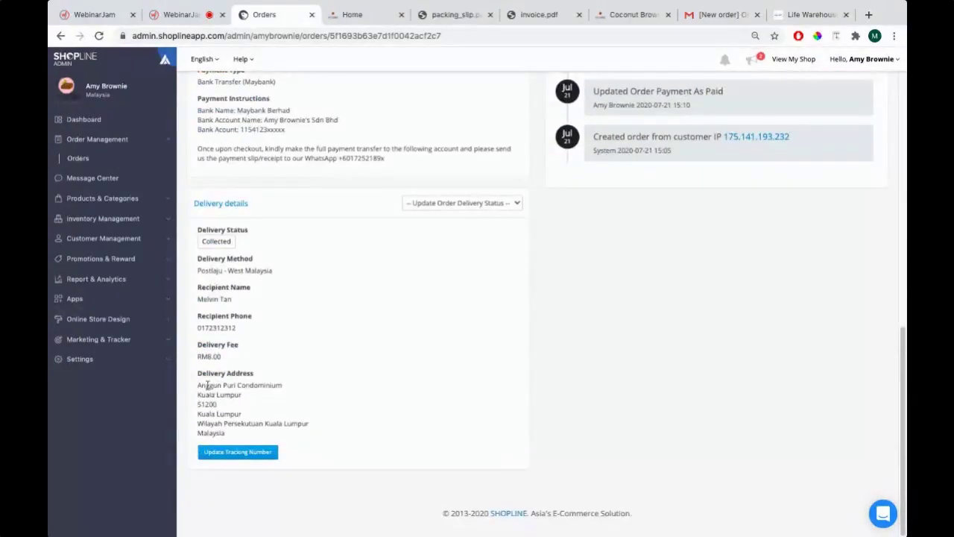
{"action": "scroll", "coordinate": [203, 298], "scroll_direction": "up", "scroll_amount": 7}
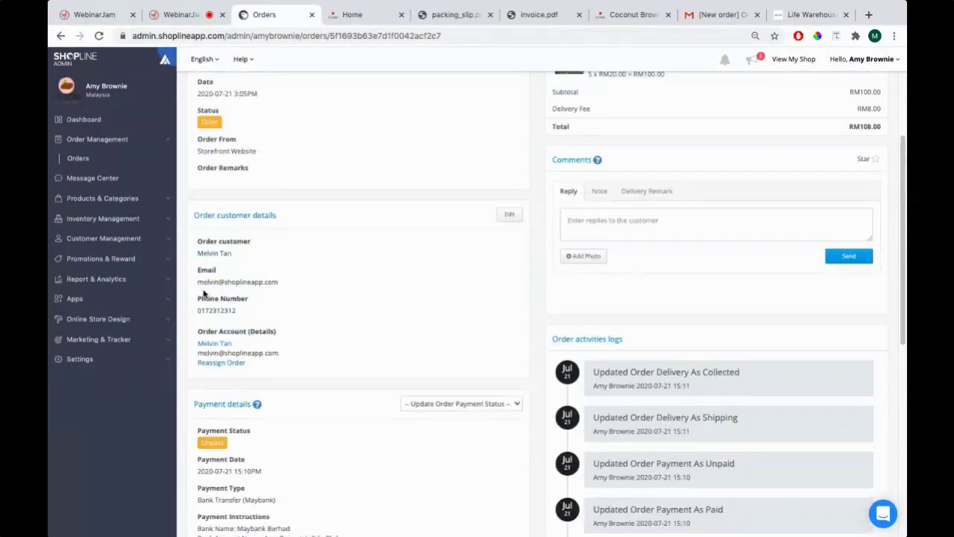
Review the order, click into the customer reply box, and return to the PowerPoint FAQs slide
{"action": "left_click_drag", "start_coordinate": [198, 279], "coordinate": [298, 294]}
{"action": "scroll", "coordinate": [298, 294], "scroll_direction": "up", "scroll_amount": 2}
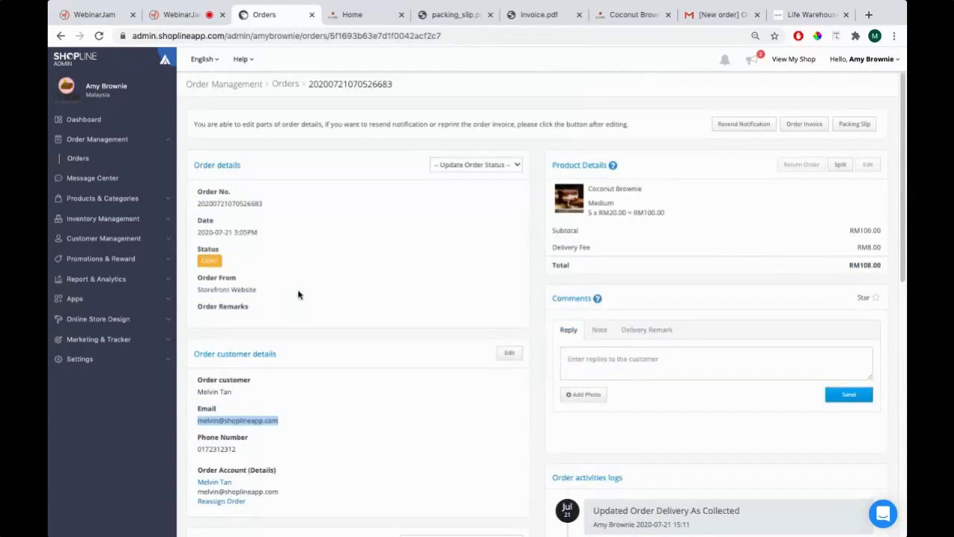
{"action": "scroll", "coordinate": [299, 294], "scroll_direction": "down", "scroll_amount": 3}
{"action": "scroll", "coordinate": [298, 295], "scroll_direction": "down", "scroll_amount": 1}
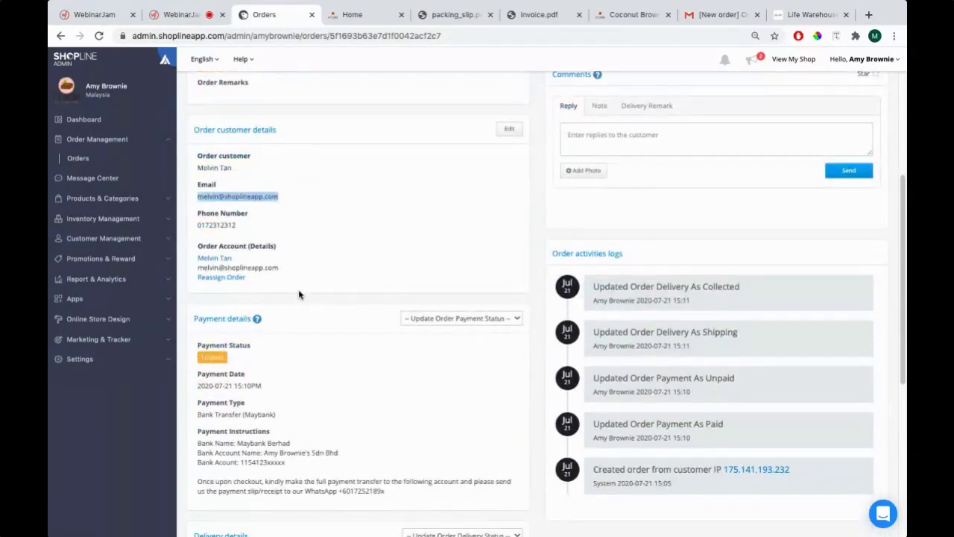
{"action": "scroll", "coordinate": [301, 294], "scroll_direction": "up", "scroll_amount": 2}
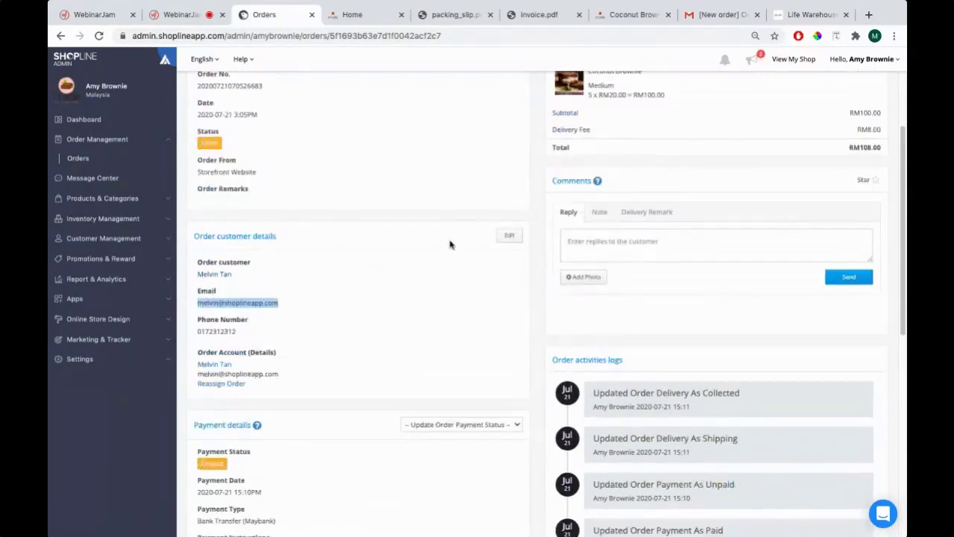
{"action": "left_click", "coordinate": [573, 242]}
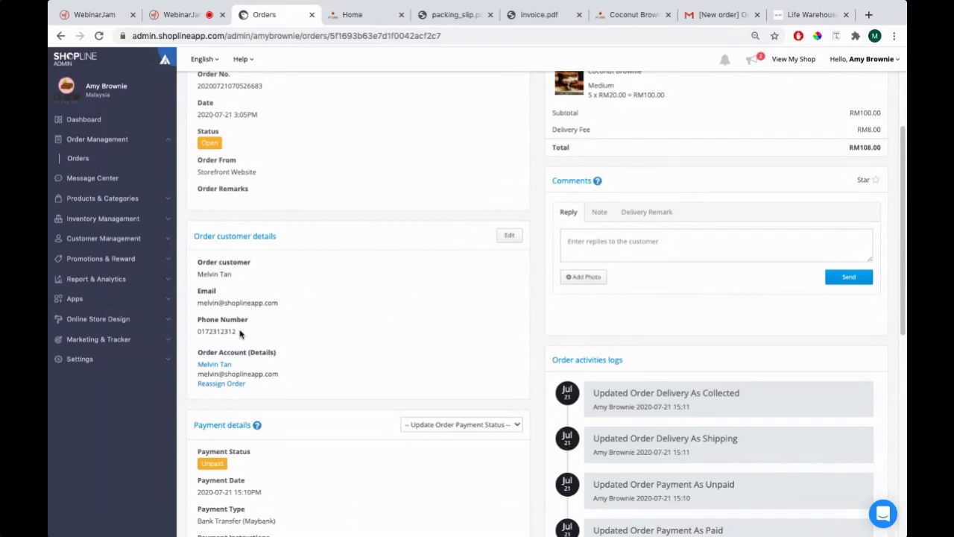
{"action": "key", "text": "super+Tab"}
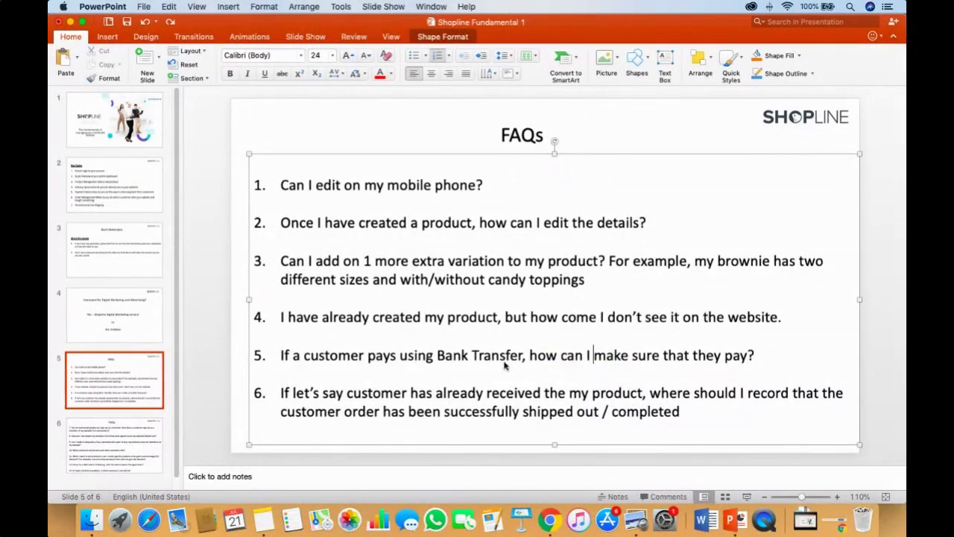
Look over the order's payment status options, leave it Unpaid, and switch to the FAQs slide
{"action": "key", "text": "super+Tab"}
{"action": "scroll", "coordinate": [334, 325], "scroll_direction": "down", "scroll_amount": 3}
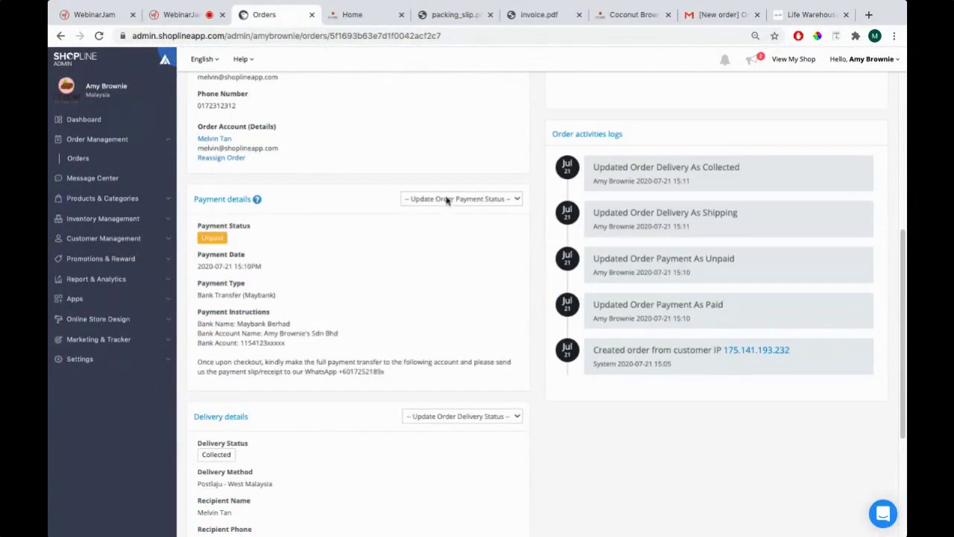
{"action": "left_click", "coordinate": [462, 199]}
{"action": "left_click", "coordinate": [418, 201]}
{"action": "left_click", "coordinate": [355, 274]}
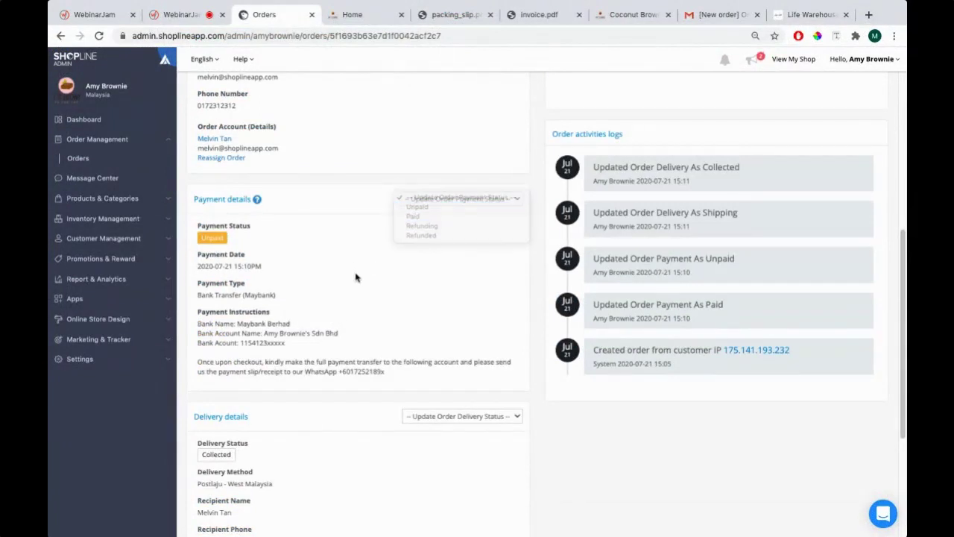
{"action": "scroll", "coordinate": [356, 278], "scroll_direction": "up", "scroll_amount": 3}
{"action": "key", "text": "super+Tab"}
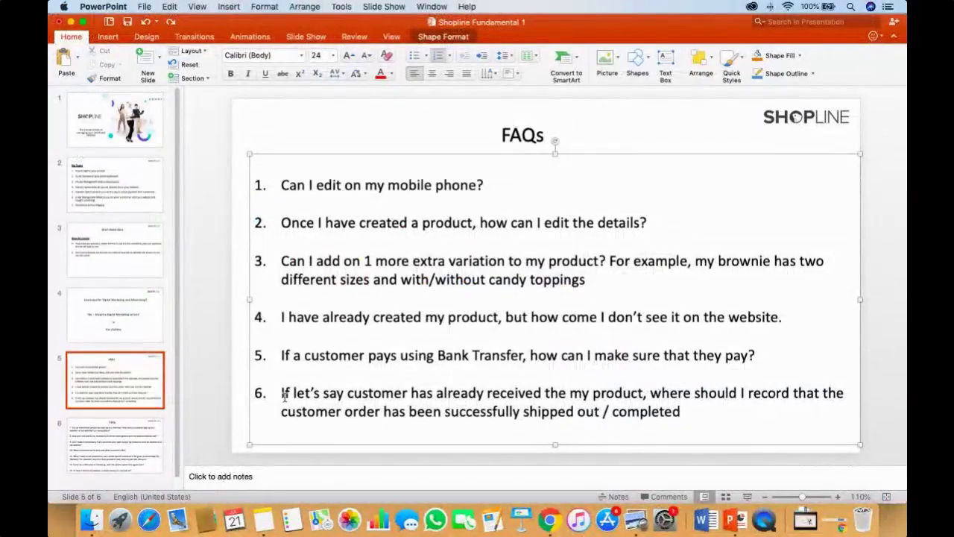
Glance at the product and shop homepage tabs, recheck the order details, then return to PowerPoint
{"action": "key", "text": "super+Tab"}
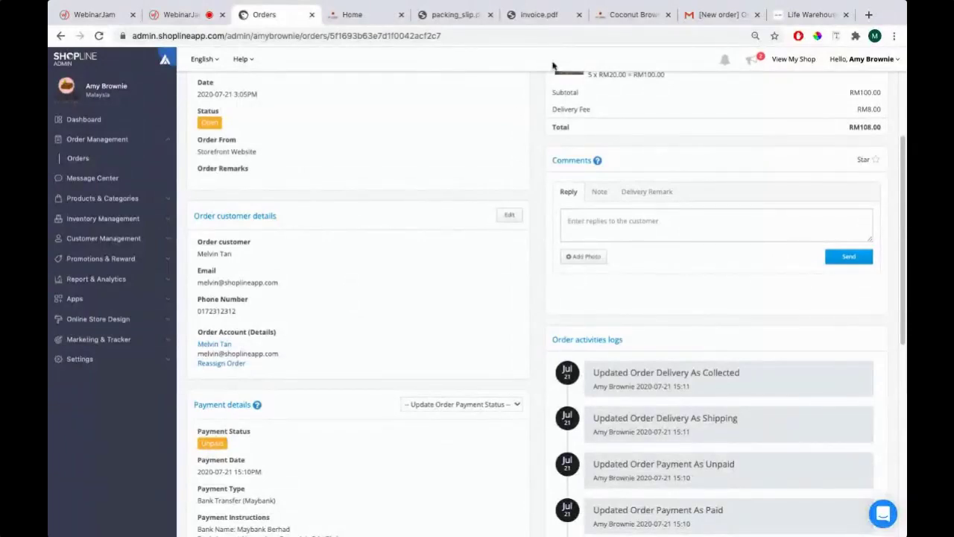
{"action": "left_click", "coordinate": [632, 15]}
{"action": "left_click", "coordinate": [380, 17]}
{"action": "left_click", "coordinate": [632, 15]}
{"action": "left_click", "coordinate": [264, 14]}
{"action": "scroll", "coordinate": [426, 266], "scroll_direction": "down", "scroll_amount": 2}
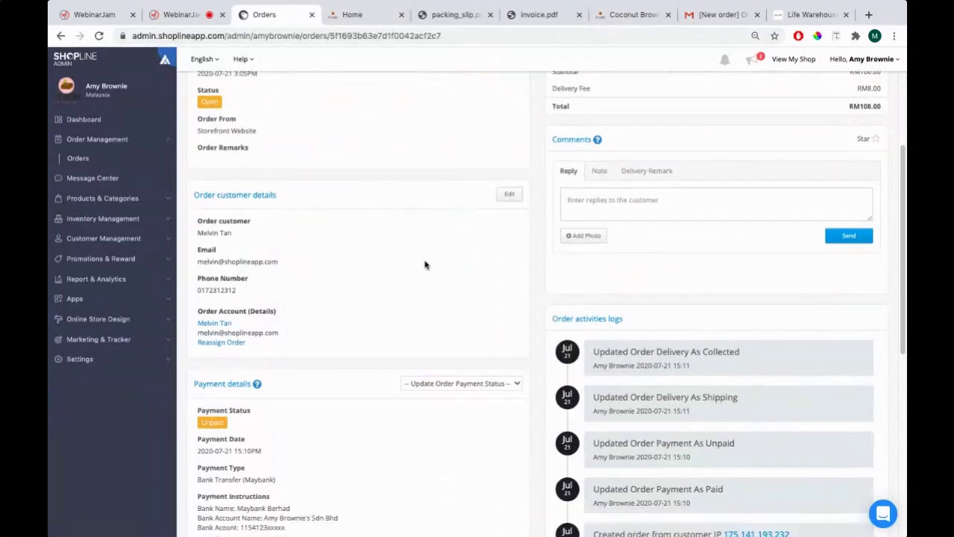
{"action": "scroll", "coordinate": [366, 288], "scroll_direction": "up", "scroll_amount": 4}
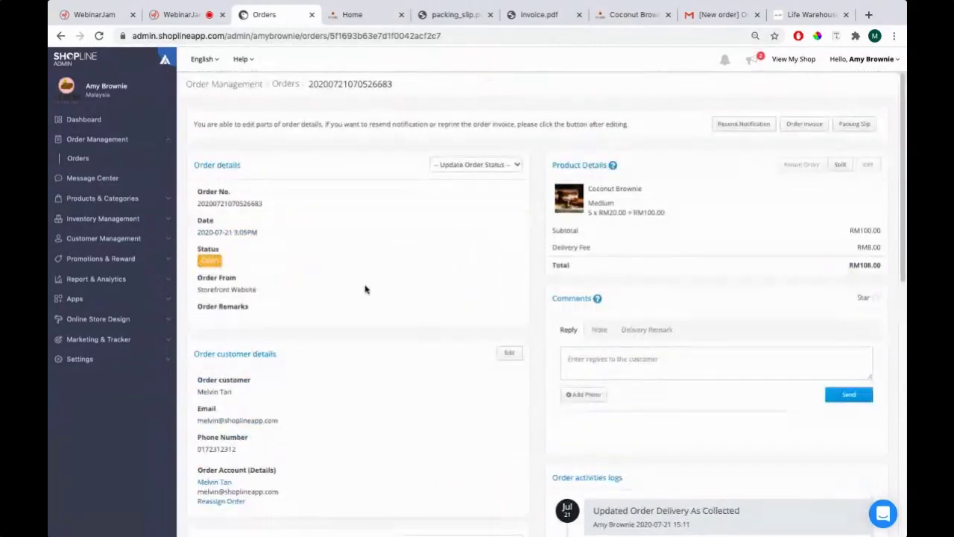
{"action": "key", "text": "super+Tab"}
{"action": "key", "text": "super+Tab"}
{"action": "key", "text": "super+Tab"}
{"action": "key", "text": "super+Tab"}
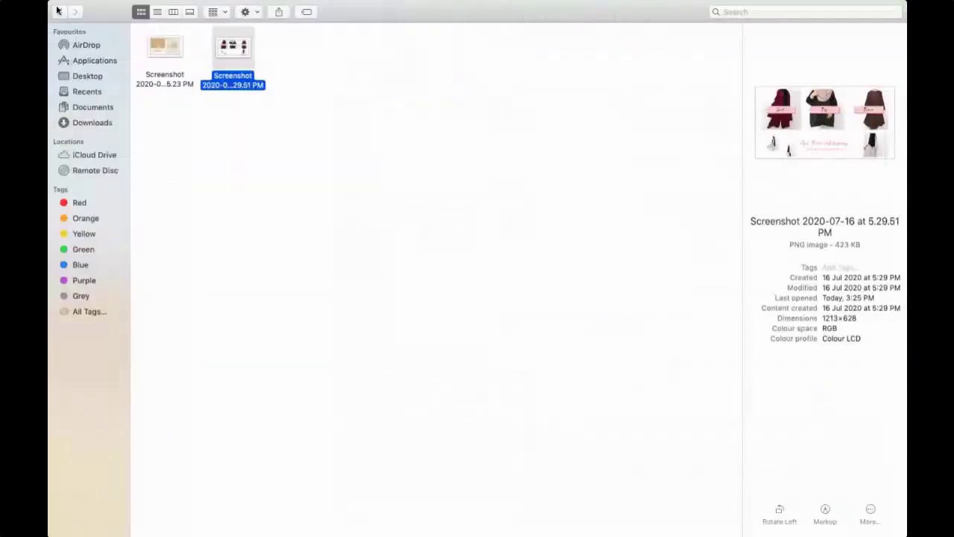
Open the second screenshot in the Login folder in Preview
{"action": "left_click", "coordinate": [58, 10]}
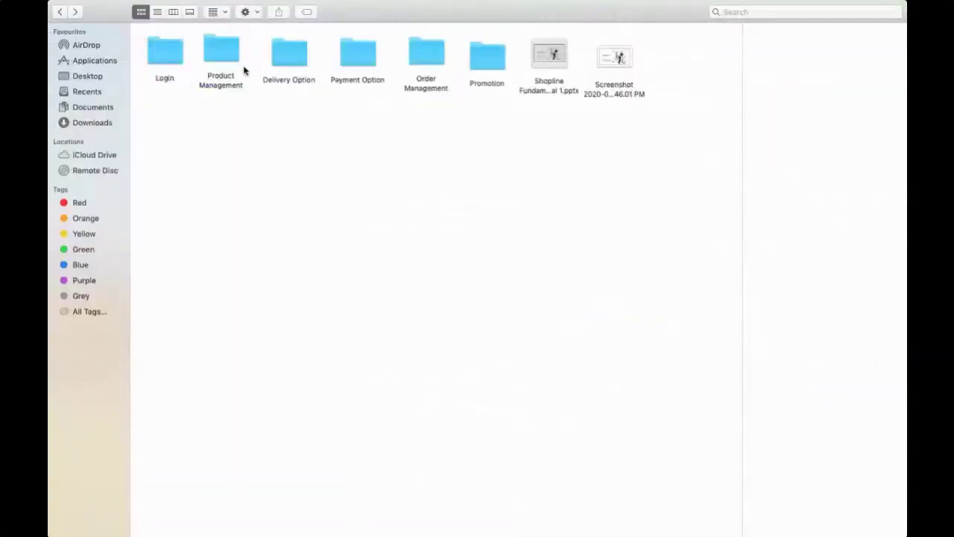
{"action": "double_click", "coordinate": [150, 49]}
{"action": "left_click", "coordinate": [253, 42]}
{"action": "key", "text": "super+o"}
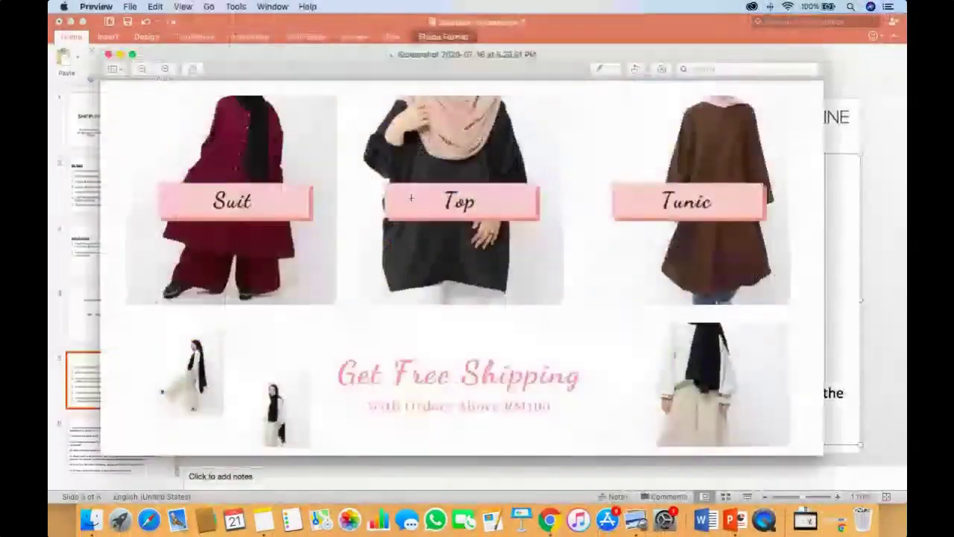
Highlight the FAQ 6 phrase about shipped or completed orders, then go back to the browser
{"action": "key", "text": "super+Tab"}
{"action": "key", "text": "Tab"}
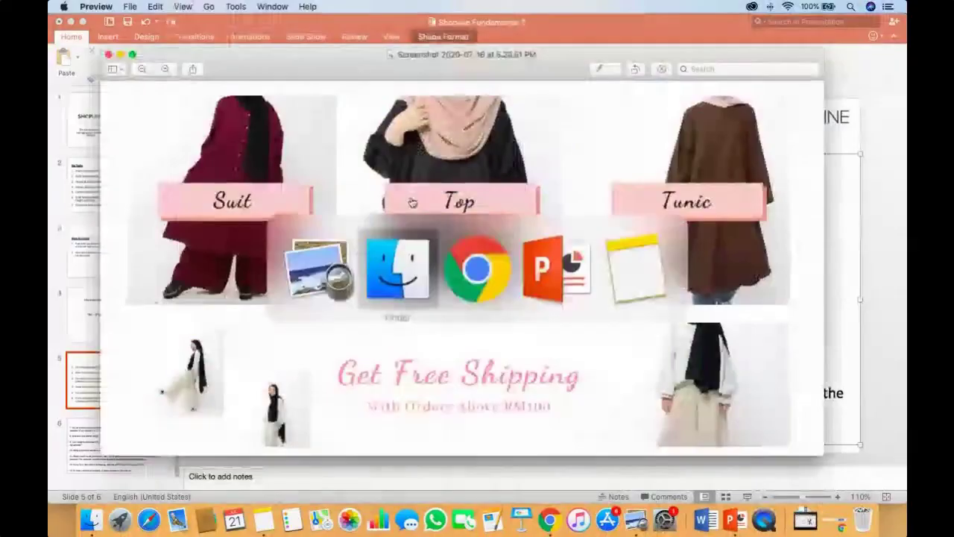
{"action": "key", "text": "super+Tab"}
{"action": "key", "text": "super+Tab"}
{"action": "key", "text": "Tab"}
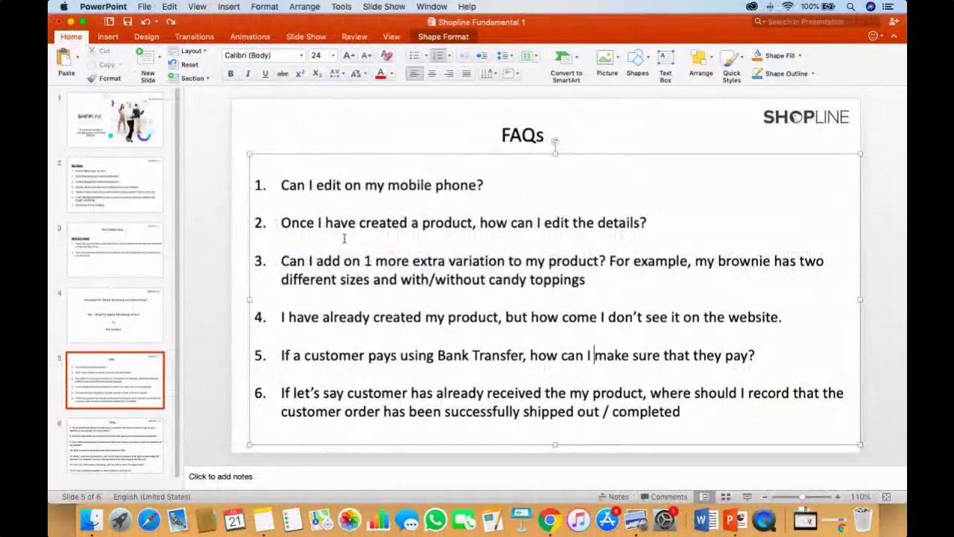
{"action": "left_click_drag", "start_coordinate": [277, 415], "coordinate": [694, 412]}
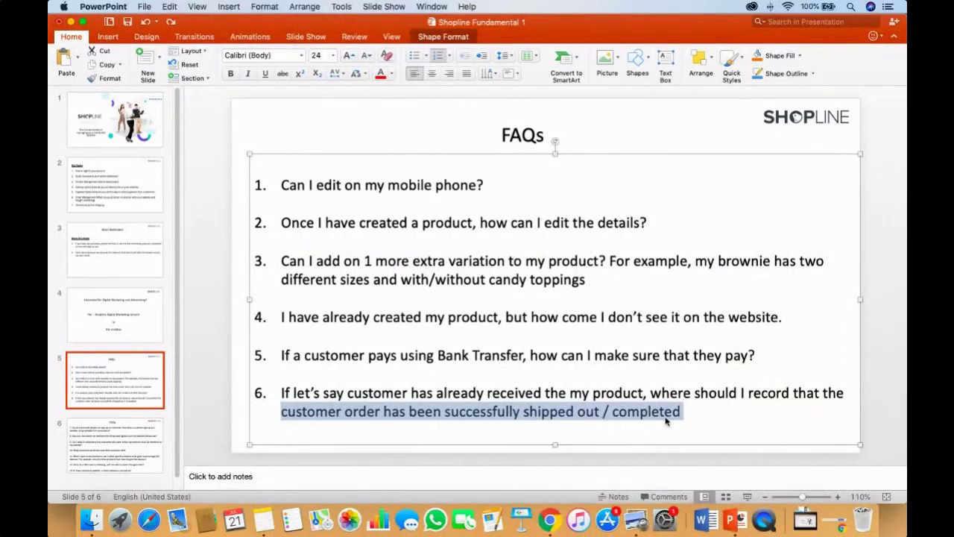
{"action": "key", "text": "super+Tab"}
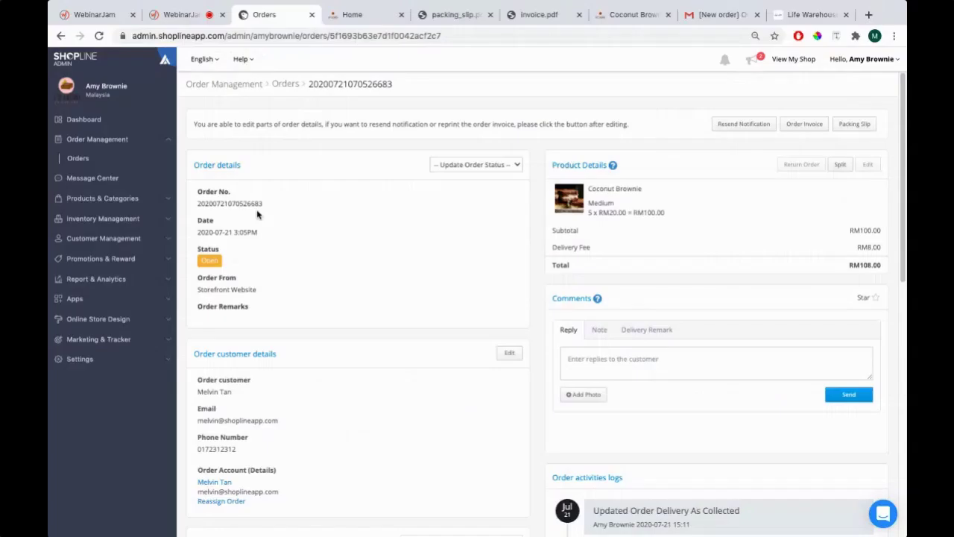
Set the most recent order's delivery status to Collected with customer notification, then return to the FAQ slide
{"action": "left_click", "coordinate": [80, 160]}
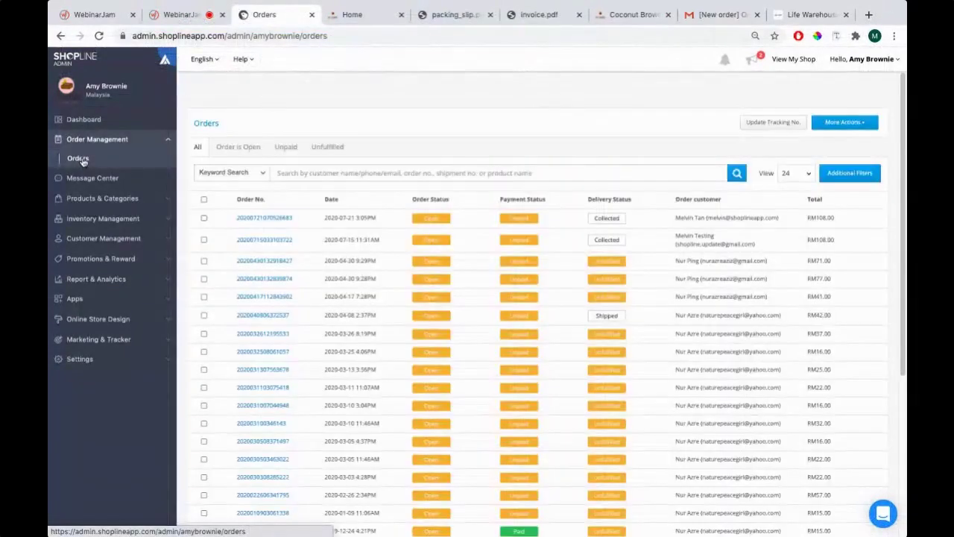
{"action": "left_click", "coordinate": [258, 219]}
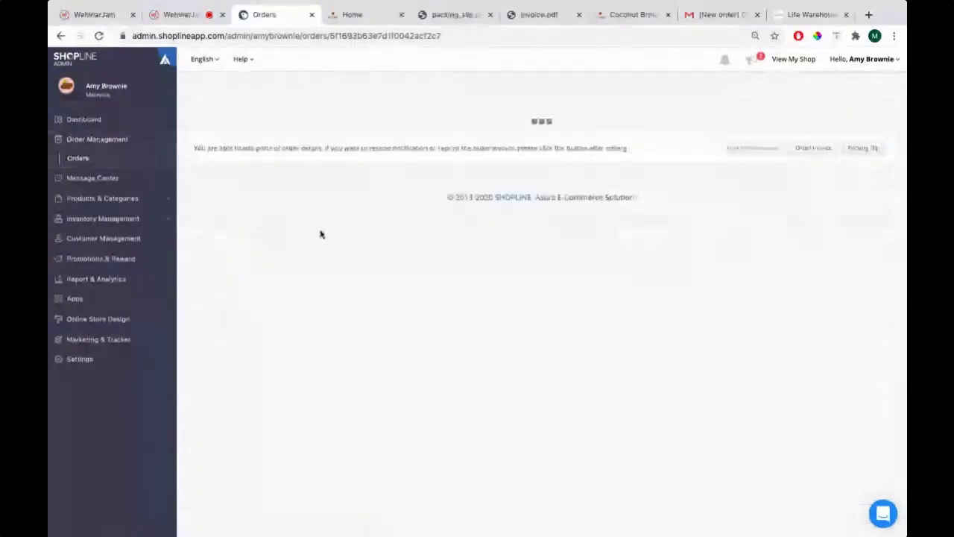
{"action": "scroll", "coordinate": [372, 239], "scroll_direction": "down", "scroll_amount": 10}
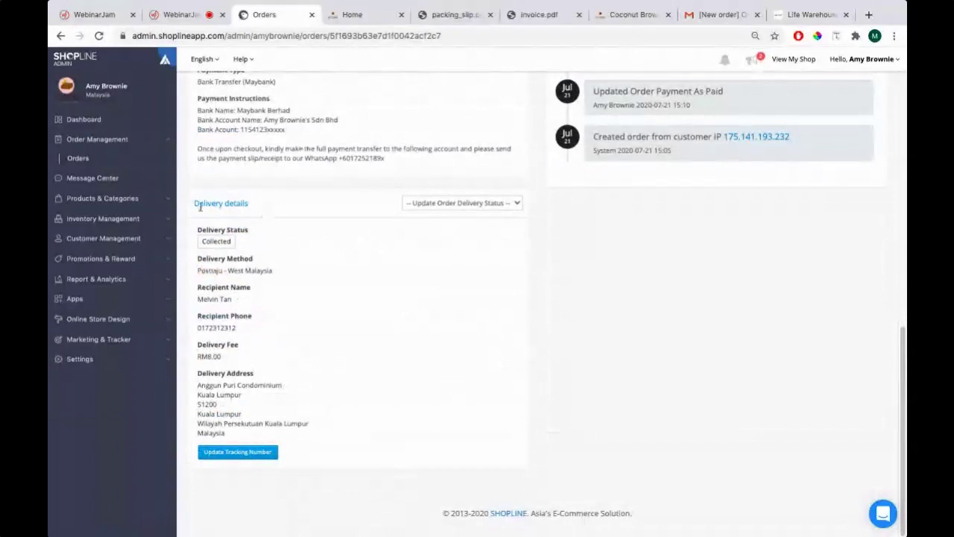
{"action": "left_click", "coordinate": [434, 205]}
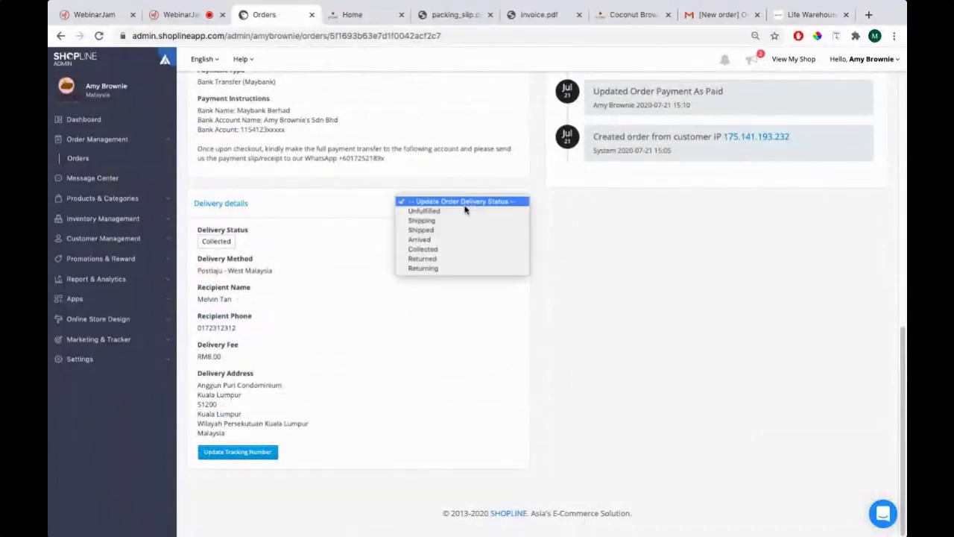
{"action": "left_click", "coordinate": [423, 251]}
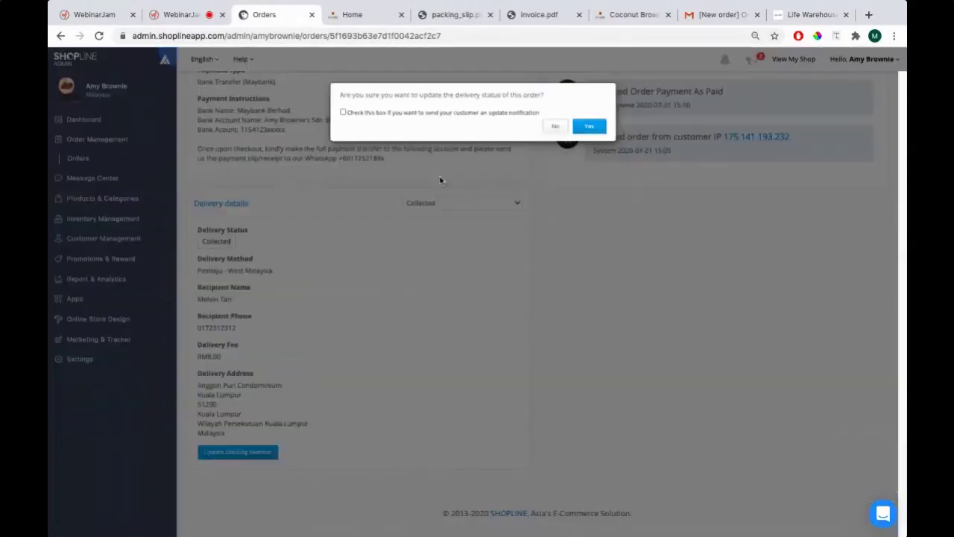
{"action": "left_click", "coordinate": [475, 117]}
{"action": "left_click", "coordinate": [589, 127]}
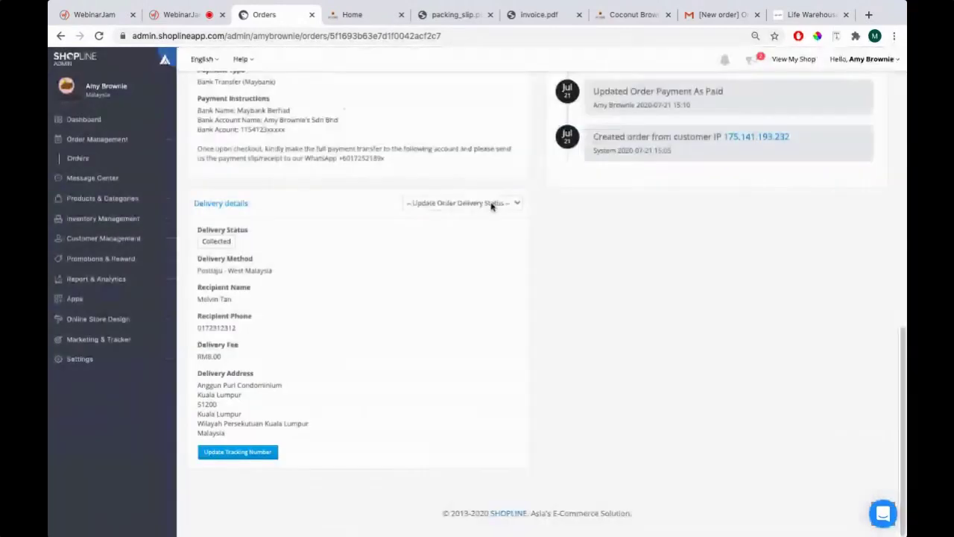
{"action": "scroll", "coordinate": [473, 228], "scroll_direction": "up", "scroll_amount": 3}
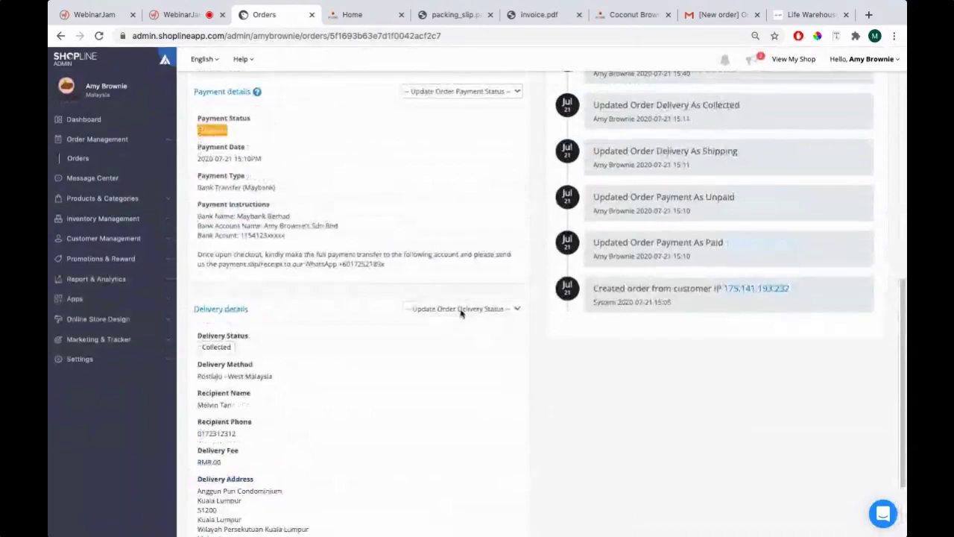
{"action": "key", "text": "super+Tab"}
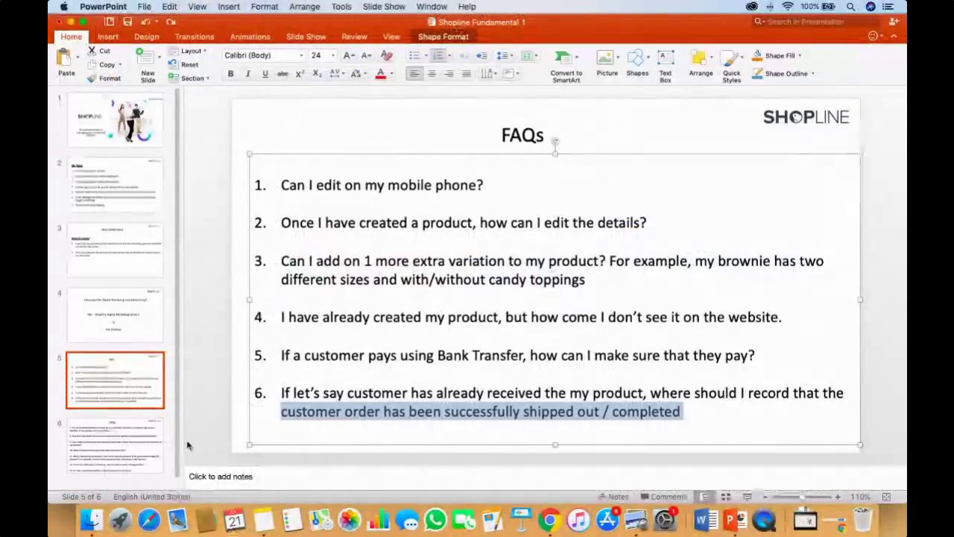
On the FAQs 7–13 slide, highlight question 7 and then its words 'Is it compulsory'
{"action": "left_click", "coordinate": [103, 441]}
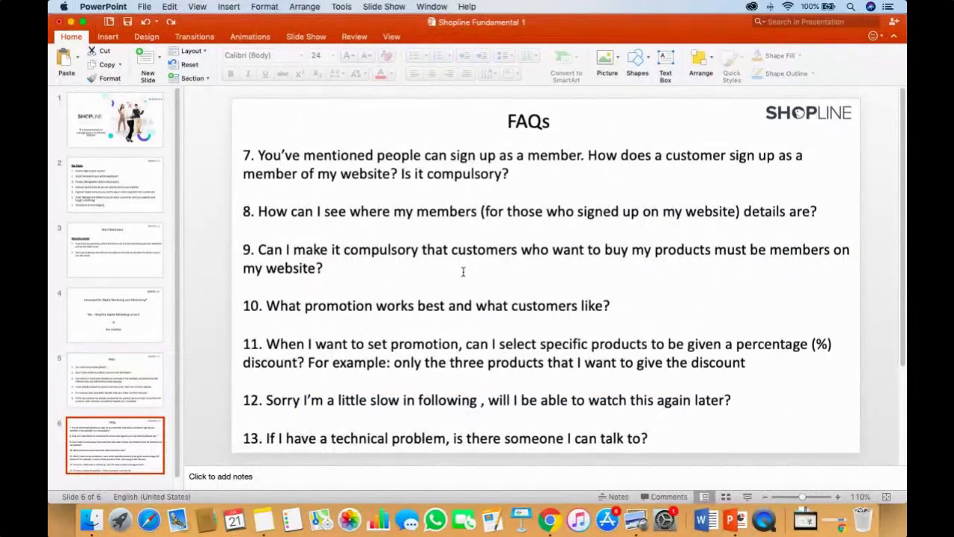
{"action": "left_click_drag", "start_coordinate": [515, 177], "coordinate": [291, 158]}
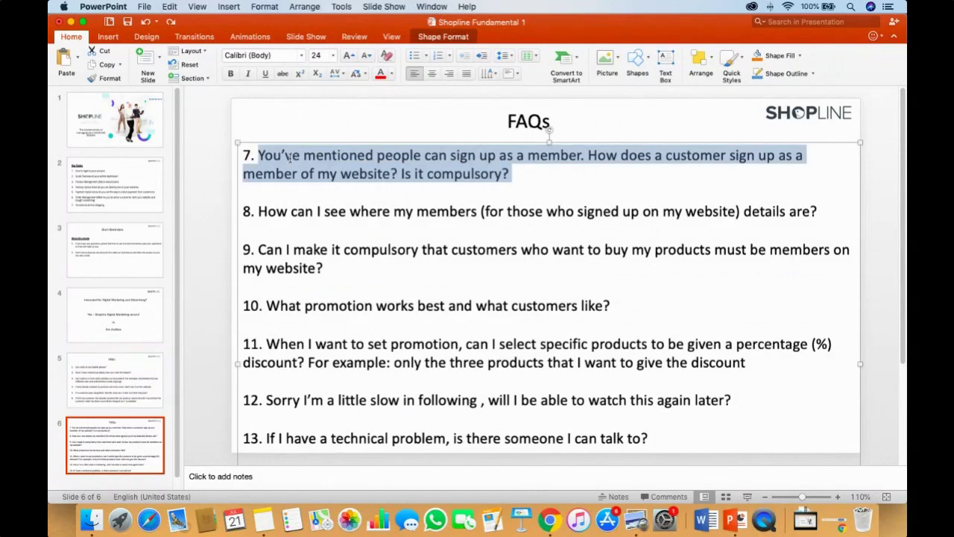
{"action": "left_click", "coordinate": [402, 173]}
{"action": "left_click_drag", "start_coordinate": [401, 173], "coordinate": [481, 174]}
{"action": "key", "text": "super+Tab"}
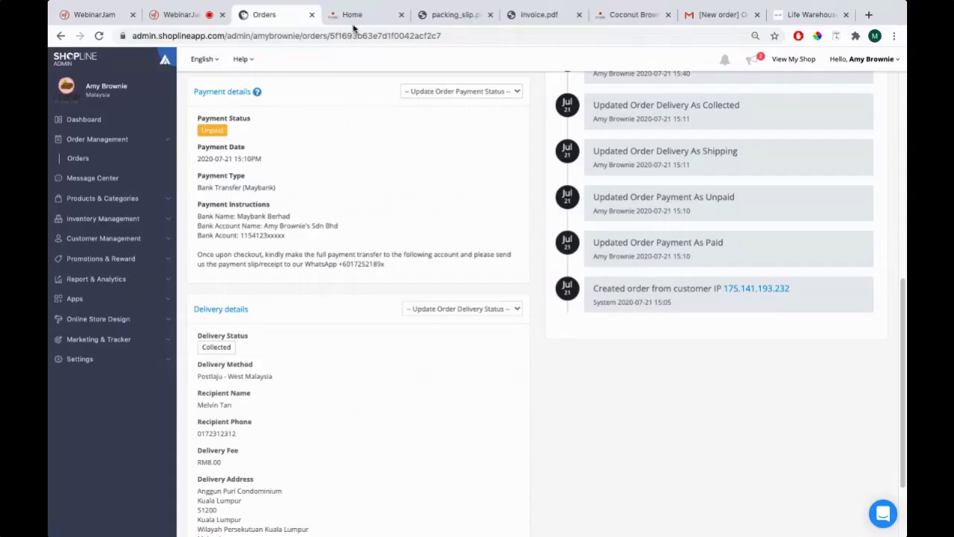
Switch between the storefront home page, the admin order page and the FAQ slide
{"action": "left_click", "coordinate": [352, 25]}
{"action": "scroll", "coordinate": [441, 138], "scroll_direction": "up", "scroll_amount": 5}
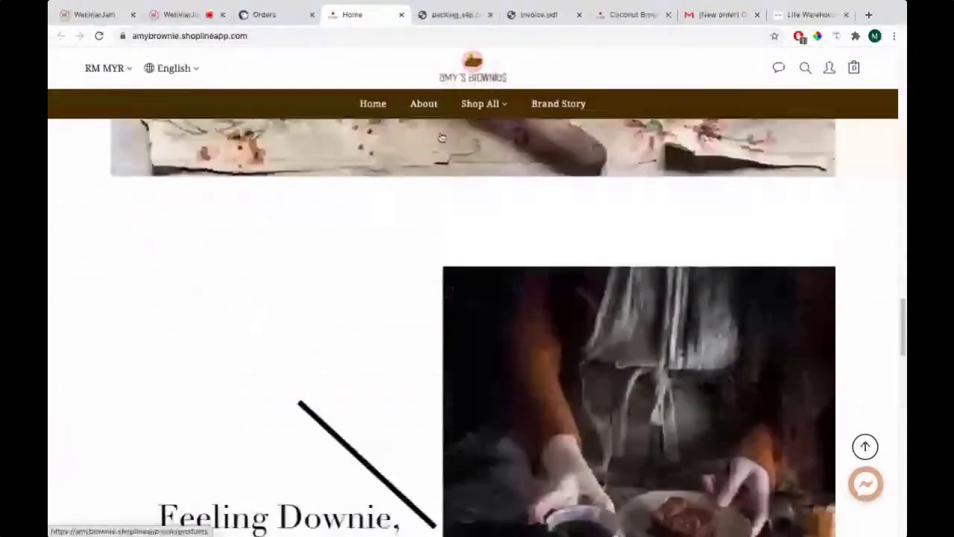
{"action": "scroll", "coordinate": [442, 137], "scroll_direction": "up", "scroll_amount": 10}
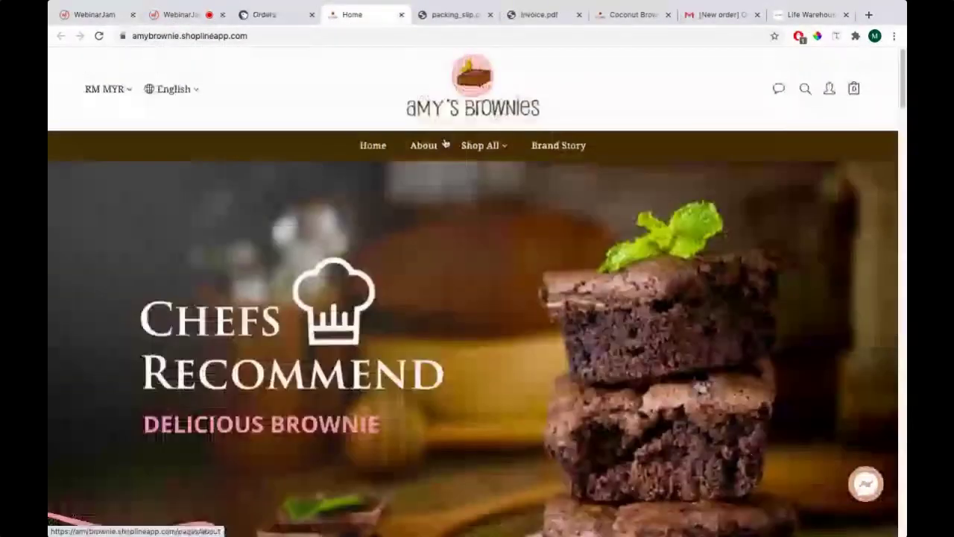
{"action": "left_click", "coordinate": [278, 15]}
{"action": "left_click", "coordinate": [352, 14]}
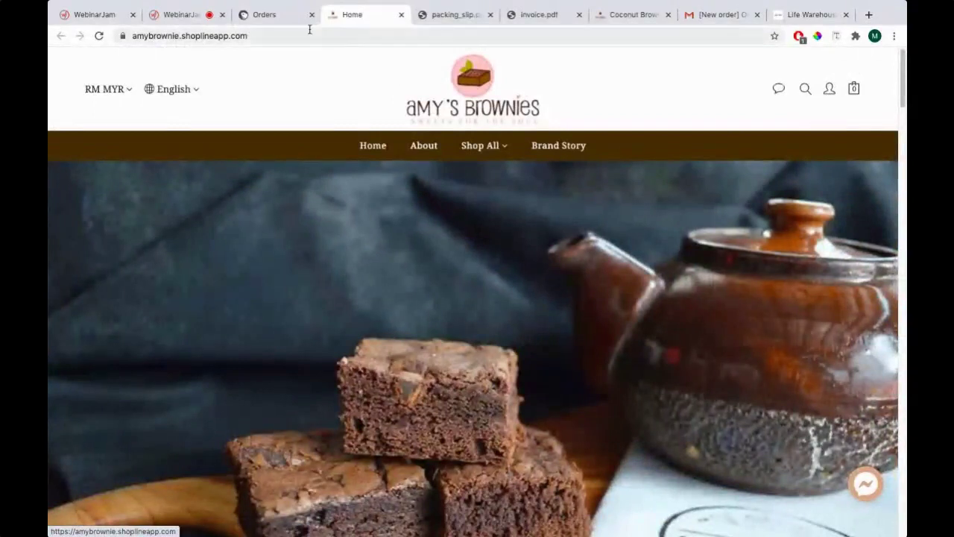
{"action": "left_click", "coordinate": [261, 17]}
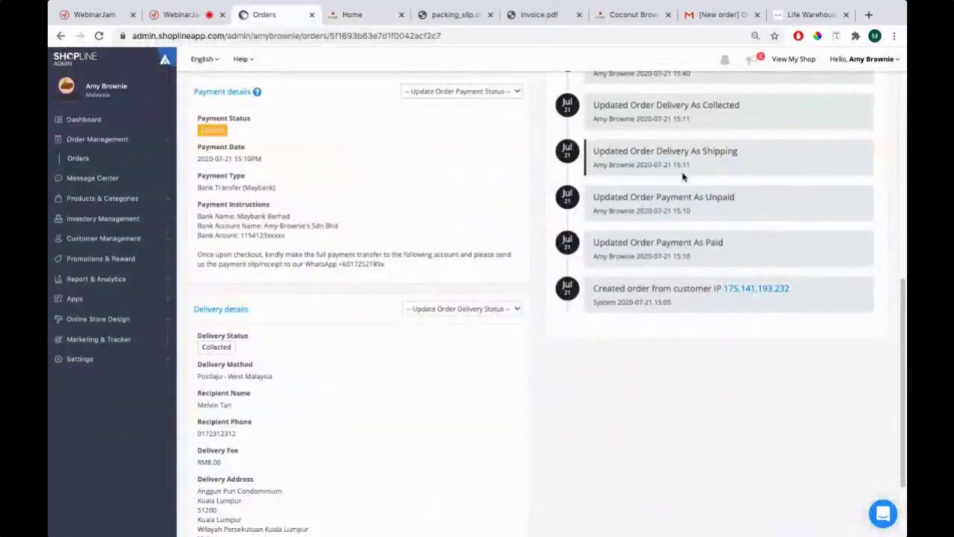
{"action": "key", "text": "super+Tab"}
{"action": "key", "text": "super+Tab"}
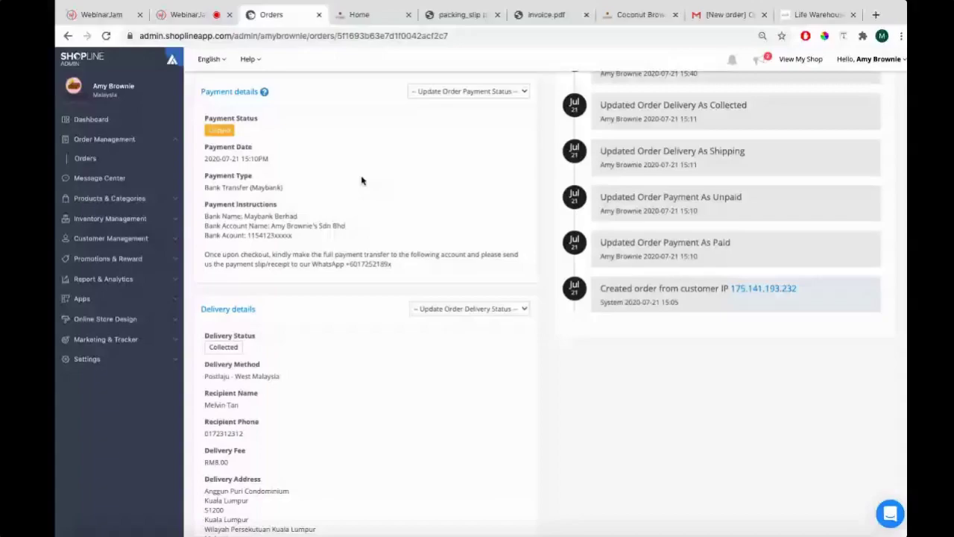
{"action": "key", "text": "super+Tab"}
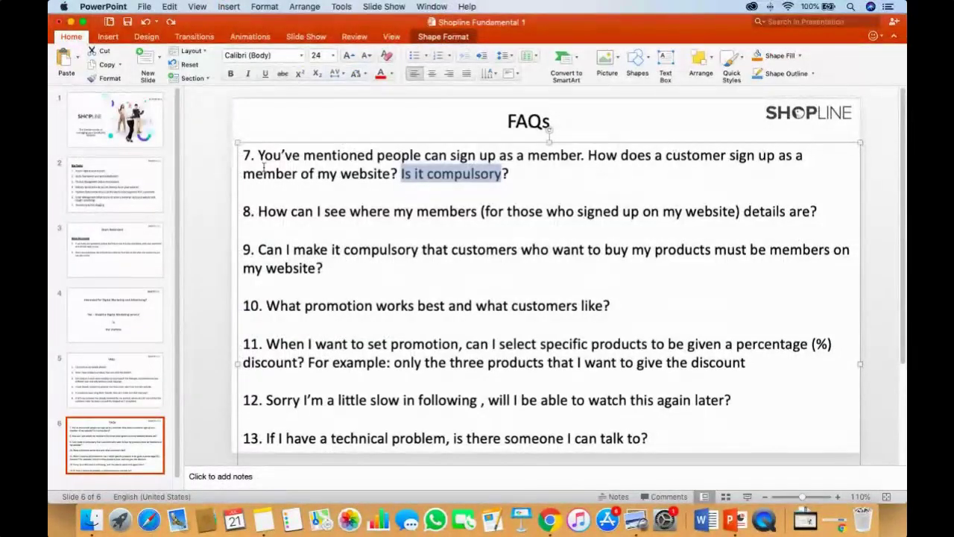
{"action": "key", "text": "super+Tab"}
{"action": "left_click", "coordinate": [358, 15]}
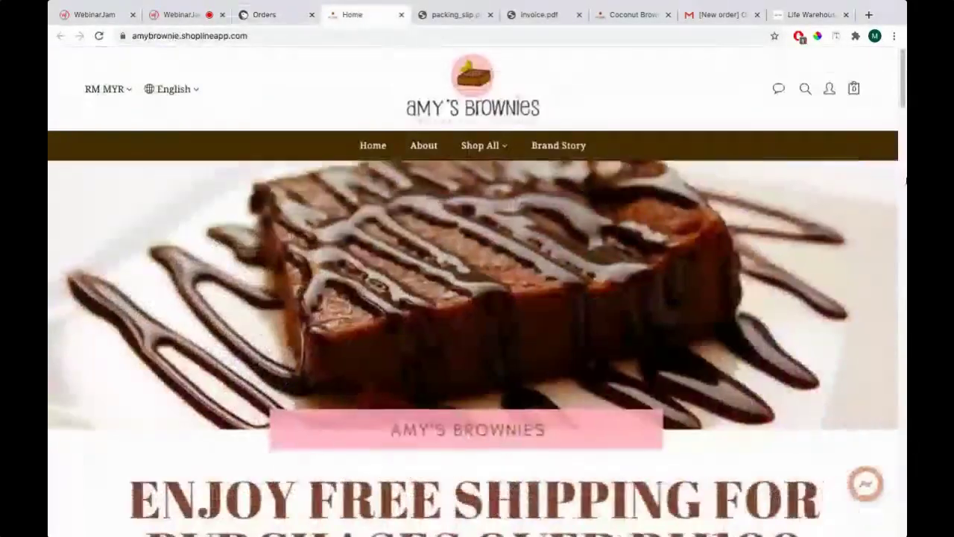
Reload the store home page and open the member sign-up form
{"action": "left_click", "coordinate": [829, 90]}
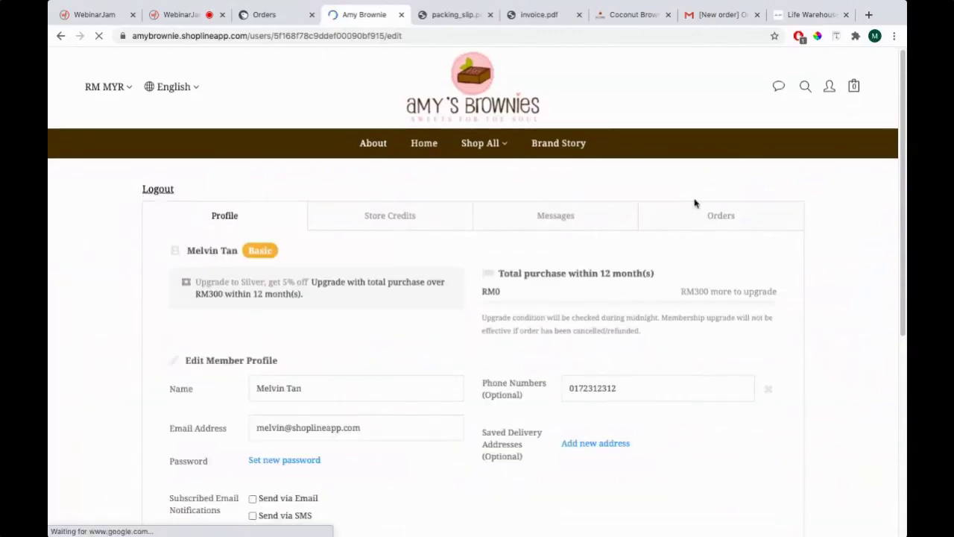
{"action": "left_click", "coordinate": [424, 145]}
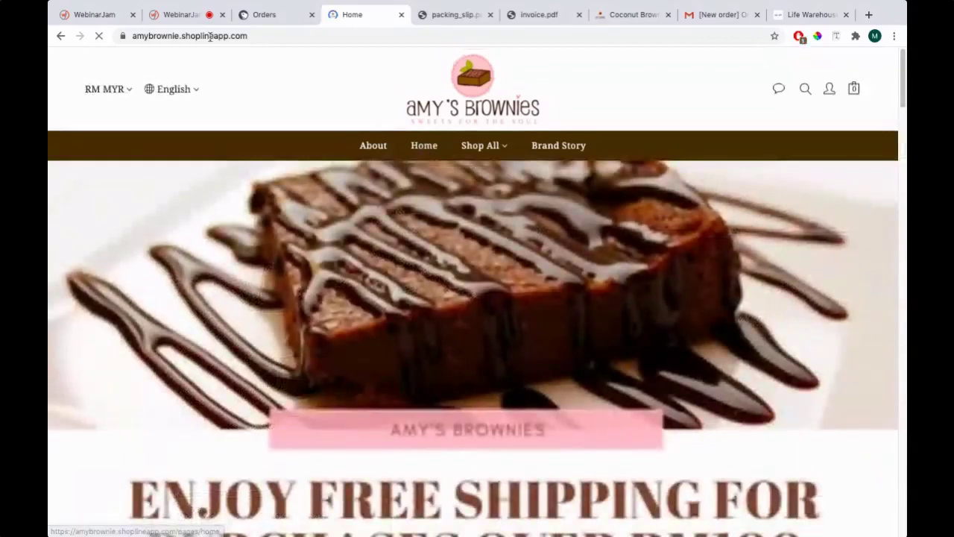
{"action": "left_click", "coordinate": [235, 39]}
{"action": "key", "text": "Return"}
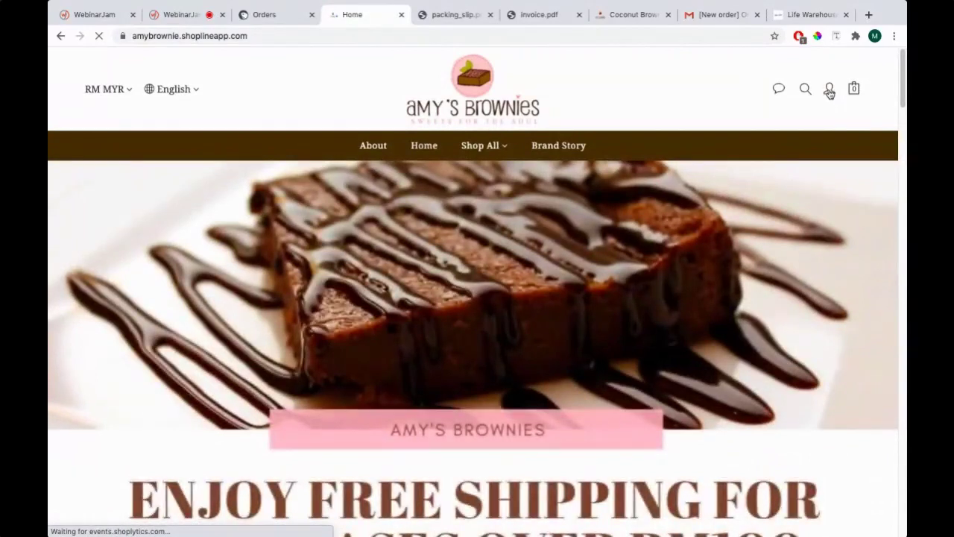
{"action": "left_click", "coordinate": [829, 89]}
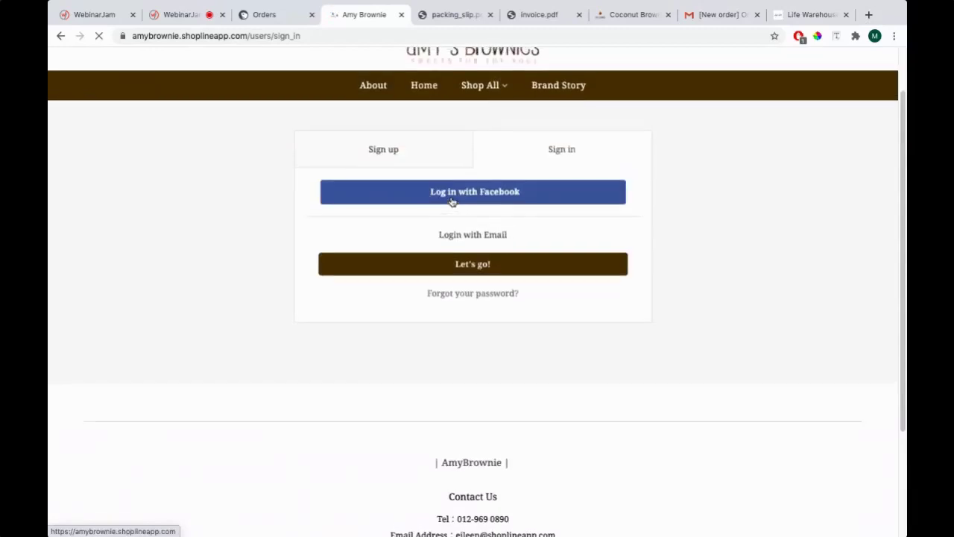
{"action": "left_click", "coordinate": [394, 214]}
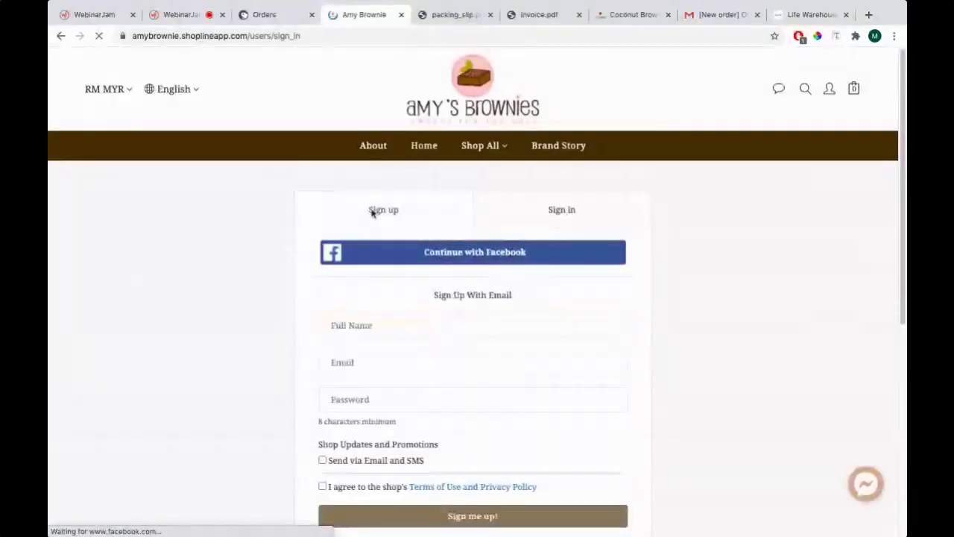
Agree to the terms, toggle the email and SMS option off again, and submit the empty sign-up form
{"action": "scroll", "coordinate": [385, 241], "scroll_direction": "down", "scroll_amount": 3}
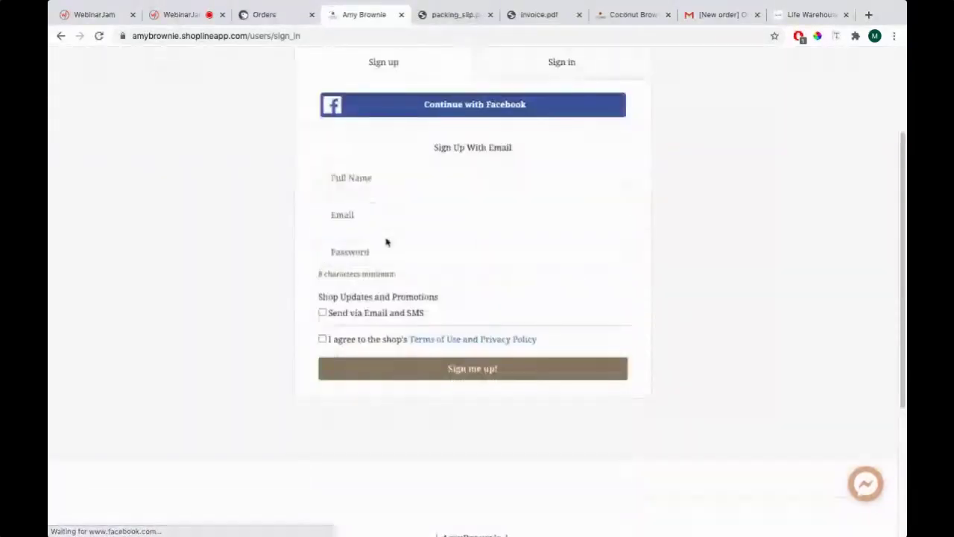
{"action": "left_click", "coordinate": [402, 179]}
{"action": "left_click", "coordinate": [469, 217]}
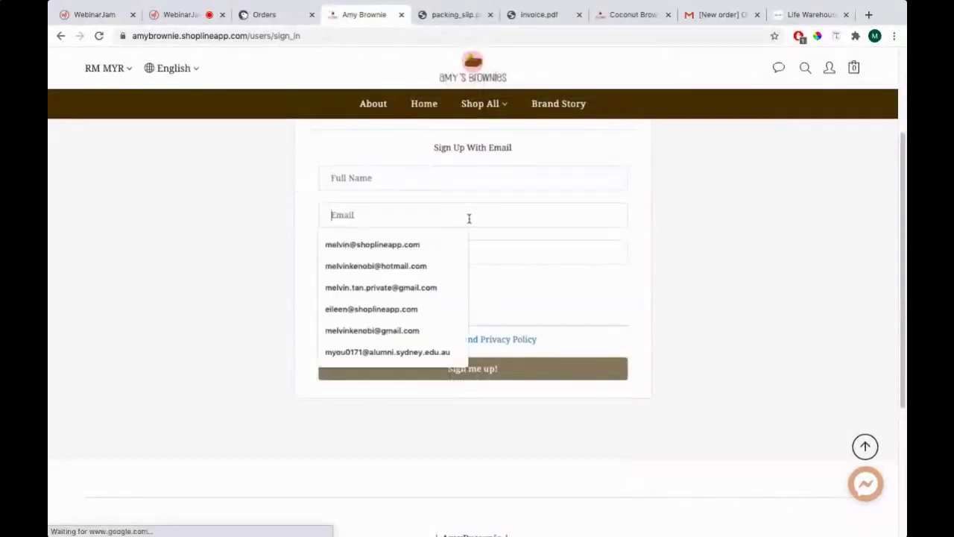
{"action": "left_click", "coordinate": [494, 251]}
{"action": "left_click", "coordinate": [366, 341]}
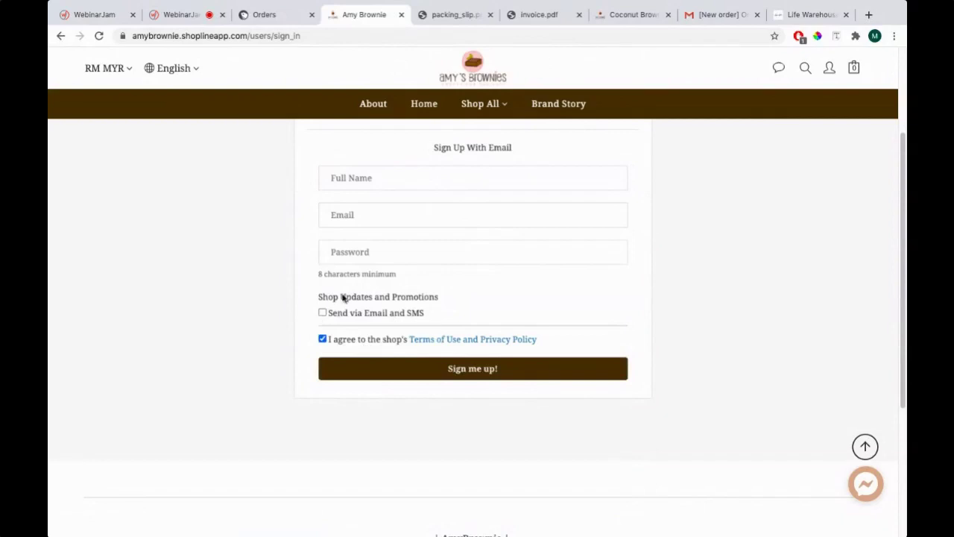
{"action": "left_click", "coordinate": [378, 313]}
{"action": "left_click", "coordinate": [379, 314]}
{"action": "left_click", "coordinate": [470, 370]}
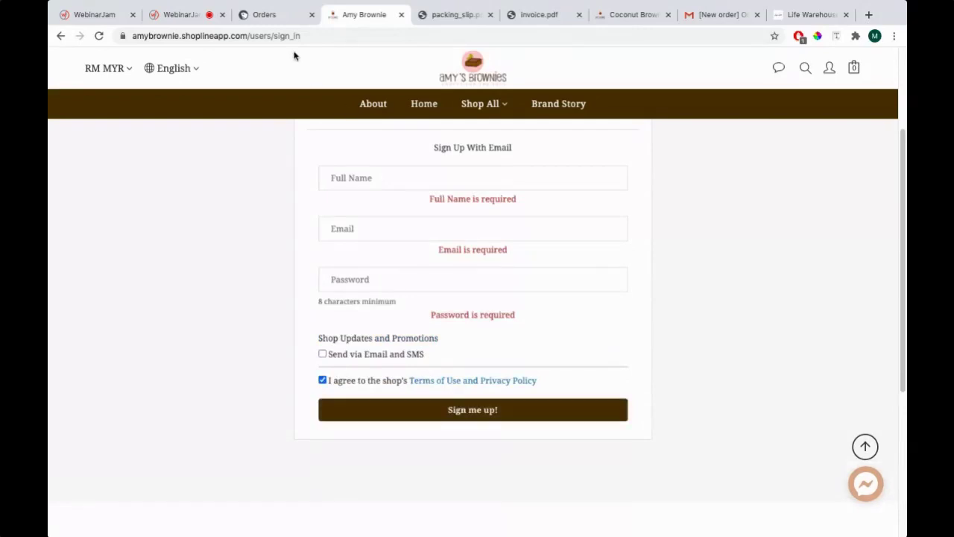
{"action": "key", "text": "ctrl+Left"}
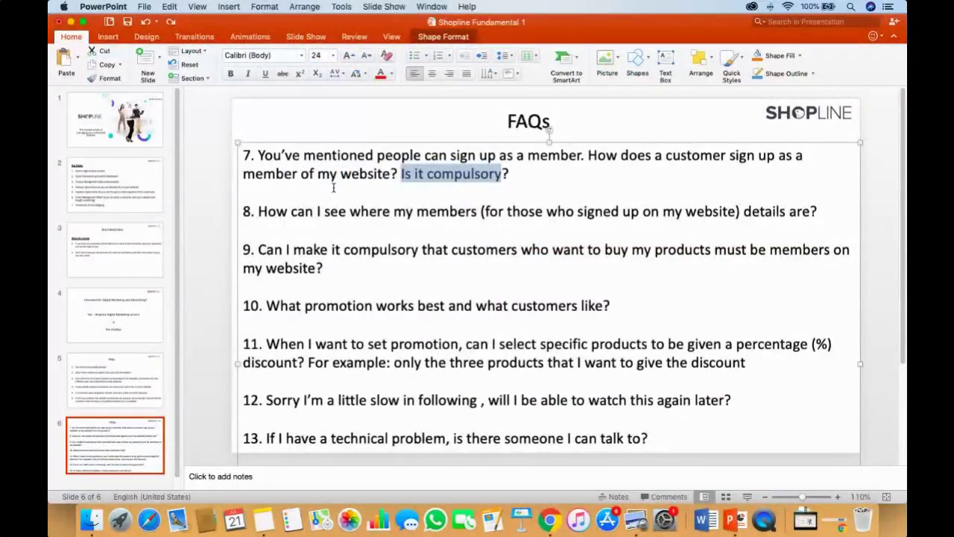
Switch from the FAQ slide back to the store's sign-up page with its required-field warnings
{"action": "key", "text": "ctrl+Right"}
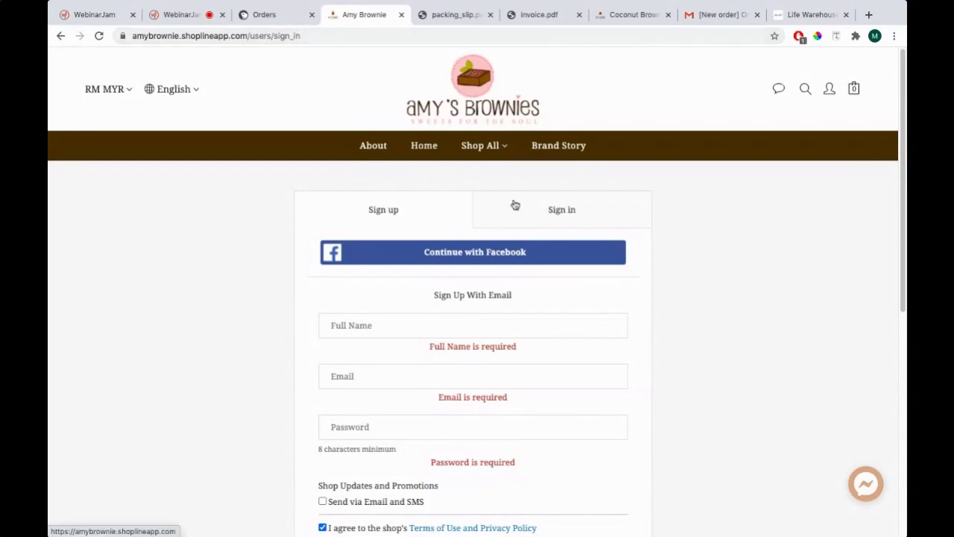
Flip between the admin order details tab and the store sign-up tab
{"action": "left_click", "coordinate": [274, 16]}
{"action": "left_click", "coordinate": [343, 15]}
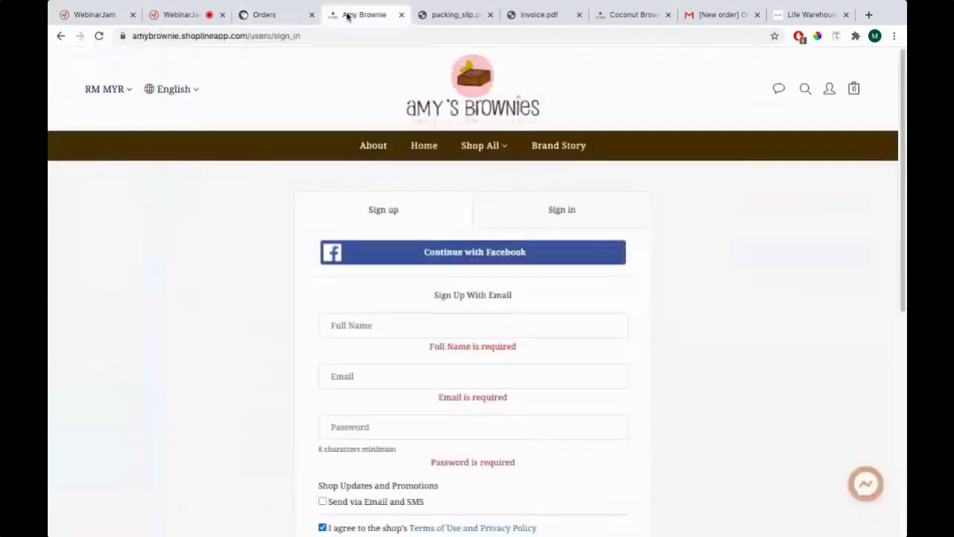
{"action": "left_click", "coordinate": [288, 16]}
{"action": "left_click", "coordinate": [350, 15]}
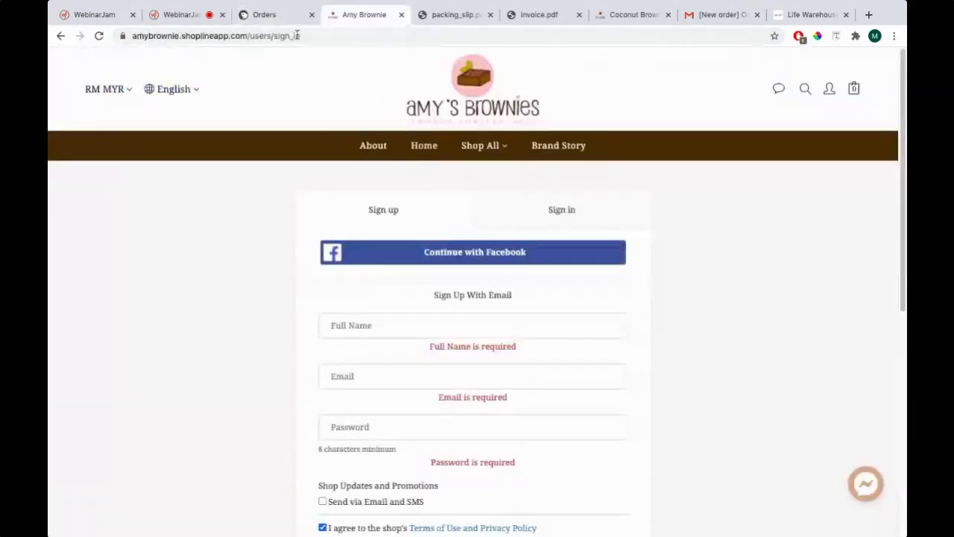
Highlight FAQ question 8 on the slide, then return to the admin order details page
{"action": "key", "text": "super+Tab"}
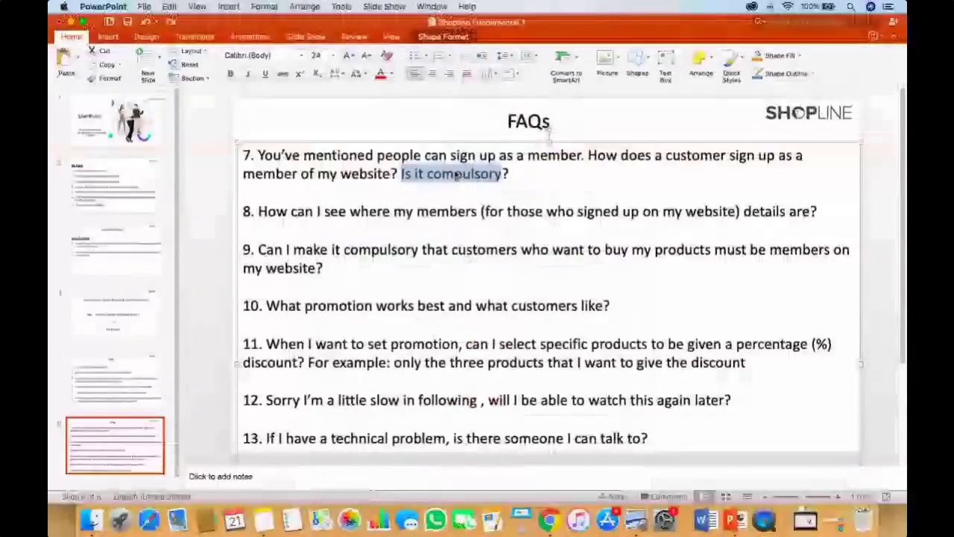
{"action": "left_click_drag", "start_coordinate": [258, 211], "coordinate": [820, 212]}
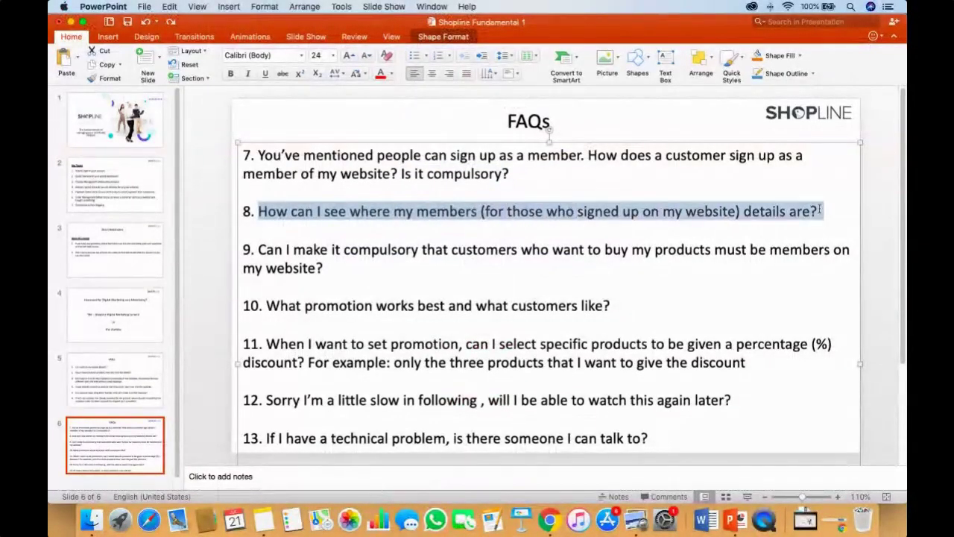
{"action": "key", "text": "super+Tab"}
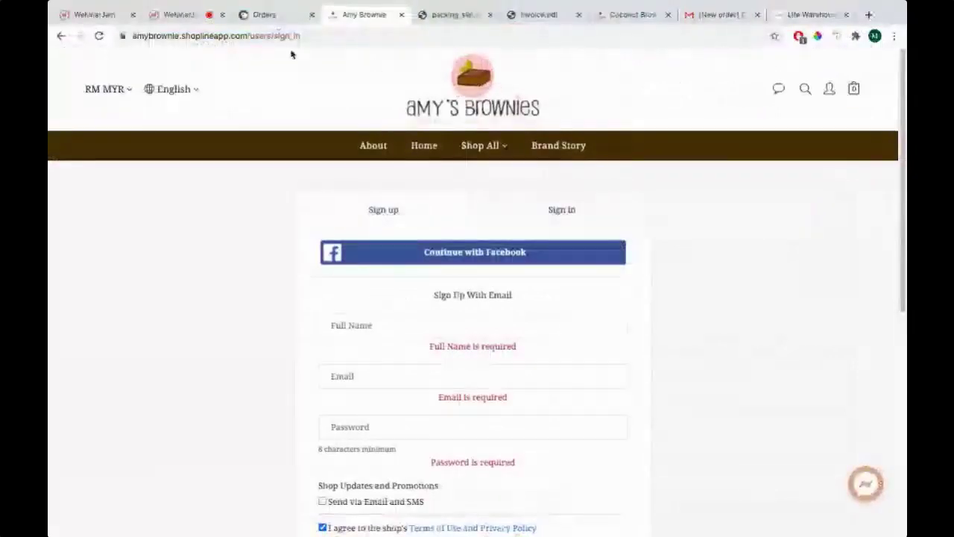
{"action": "scroll", "coordinate": [355, 139], "scroll_direction": "down", "scroll_amount": 2}
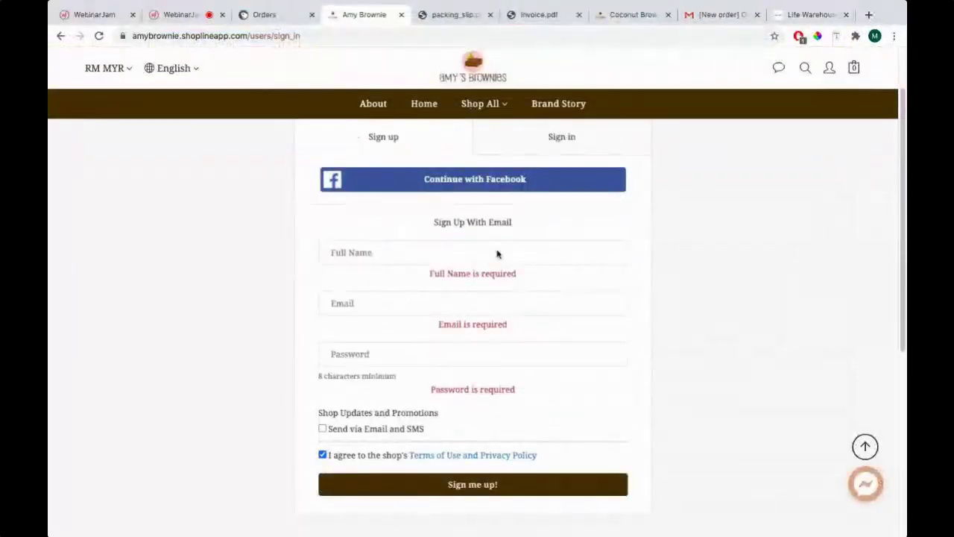
{"action": "left_click", "coordinate": [278, 22]}
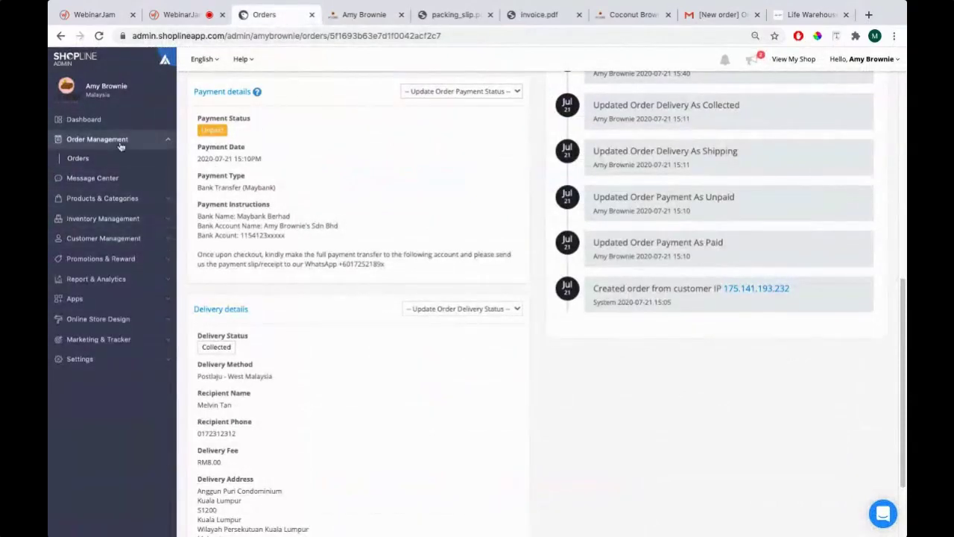
Open Customer Management > Customers (66 customers) and briefly highlight the first customer's name and e-mail
{"action": "left_click", "coordinate": [92, 240]}
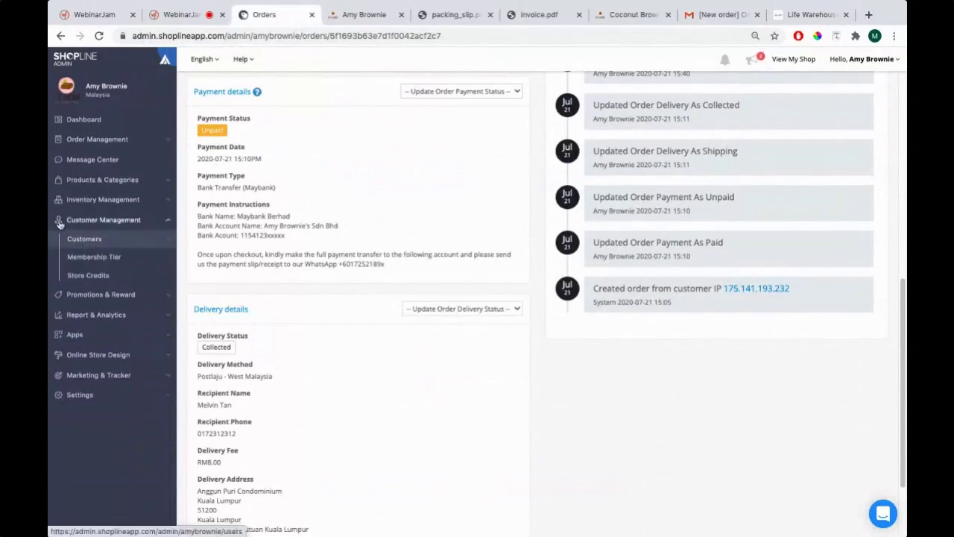
{"action": "left_click", "coordinate": [98, 244]}
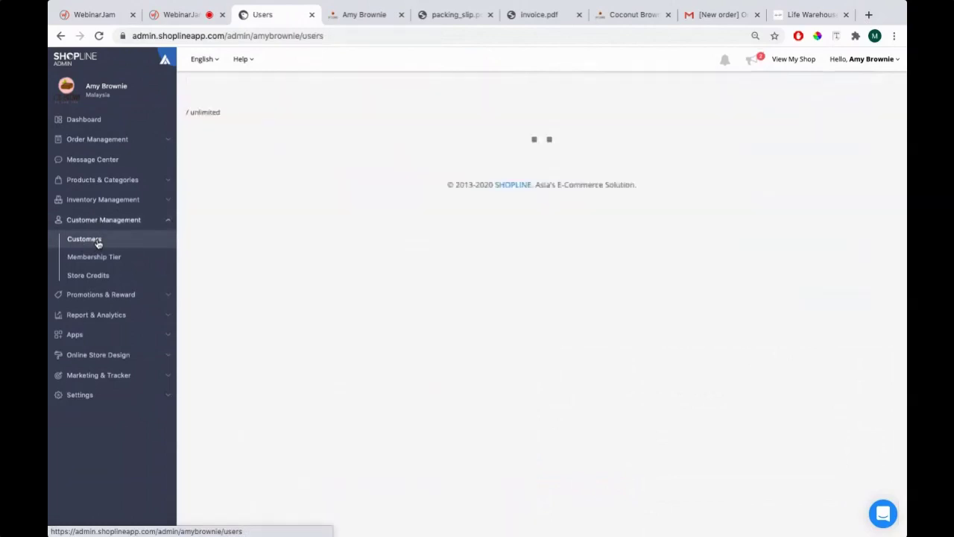
{"action": "left_click_drag", "start_coordinate": [221, 267], "coordinate": [383, 273]}
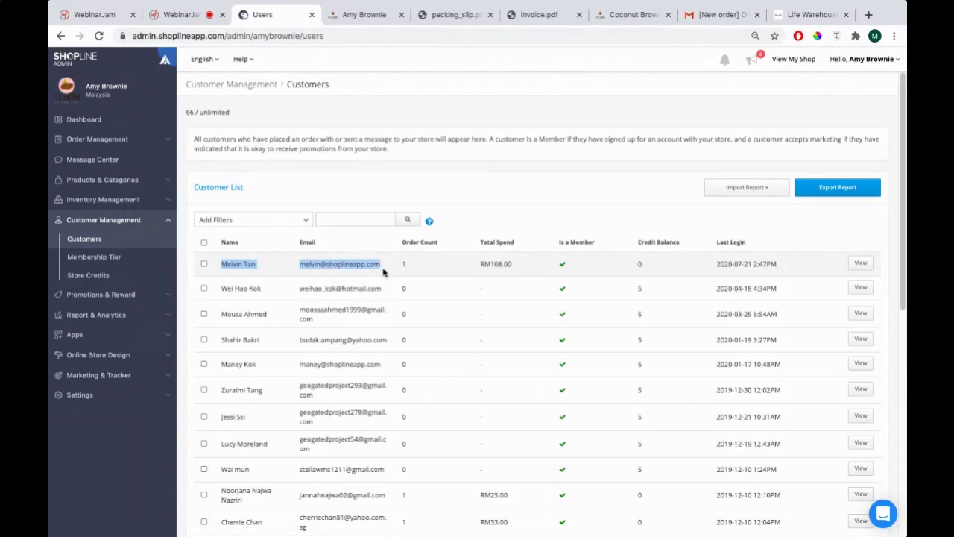
{"action": "left_click", "coordinate": [307, 263]}
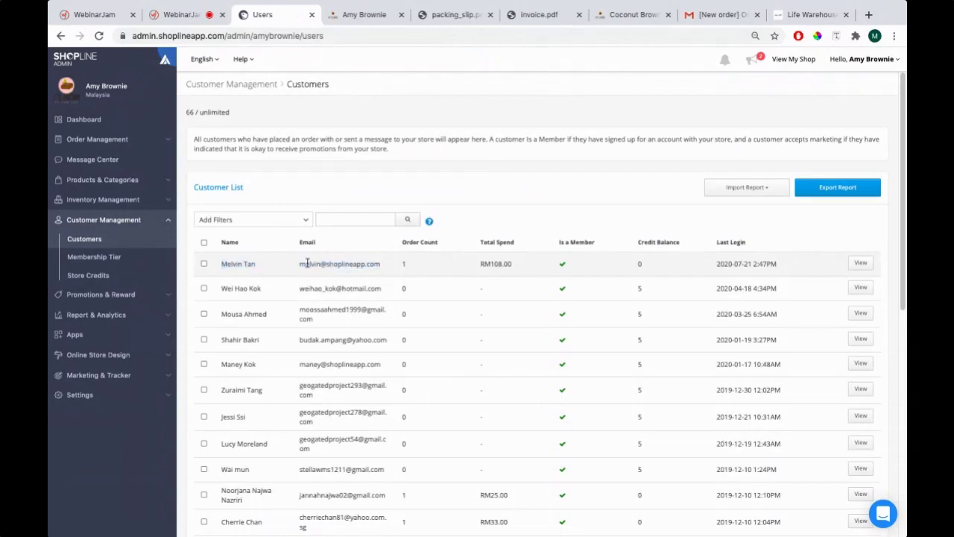
{"action": "left_click_drag", "start_coordinate": [302, 264], "coordinate": [386, 270]}
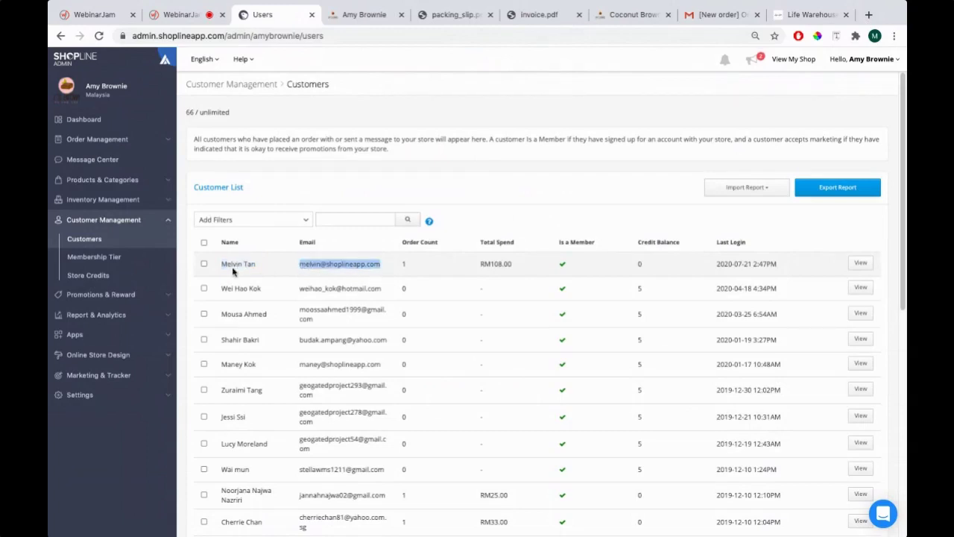
{"action": "left_click", "coordinate": [314, 264]}
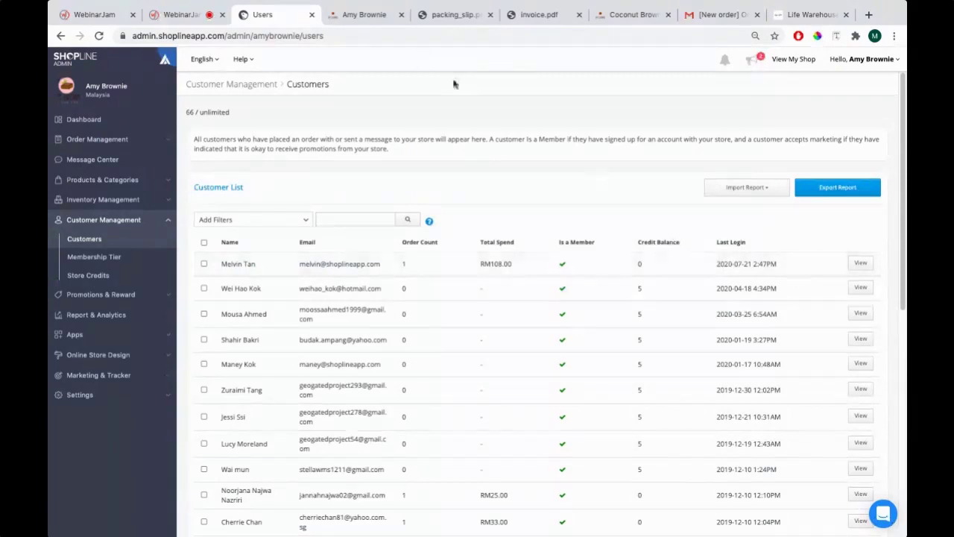
{"action": "left_click", "coordinate": [360, 24]}
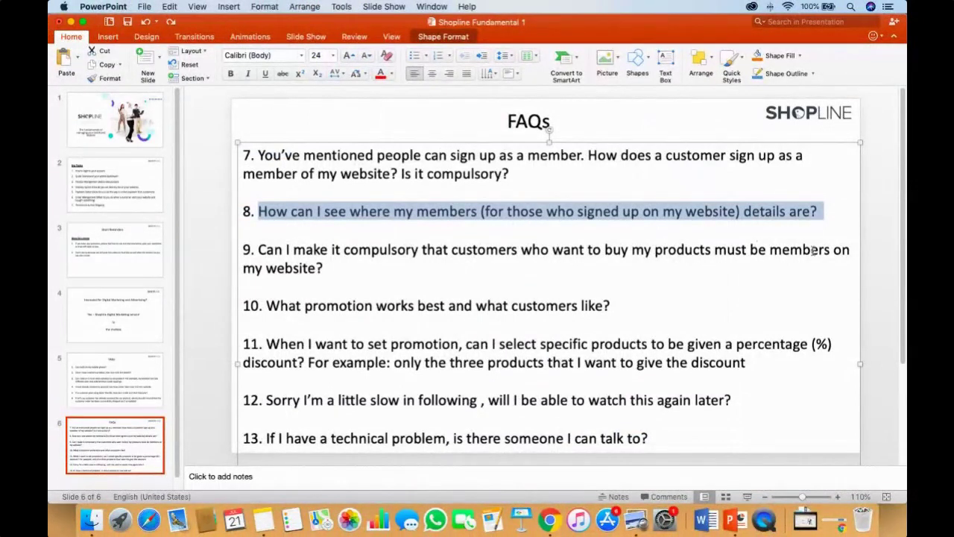
Deselect the slide text and open the Coconut Brownie product from Shop All > Brownies
{"action": "left_click", "coordinate": [276, 275]}
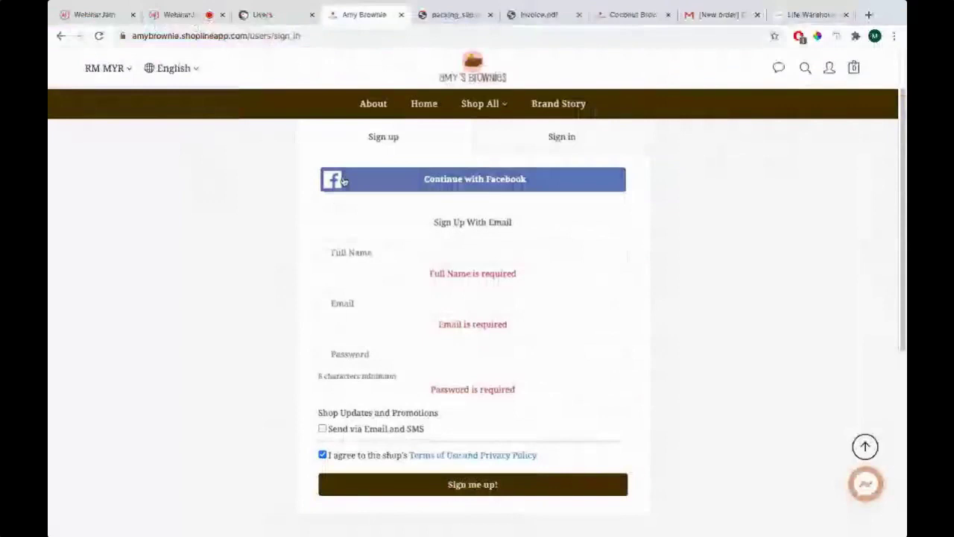
{"action": "scroll", "coordinate": [343, 181], "scroll_direction": "up", "scroll_amount": 2}
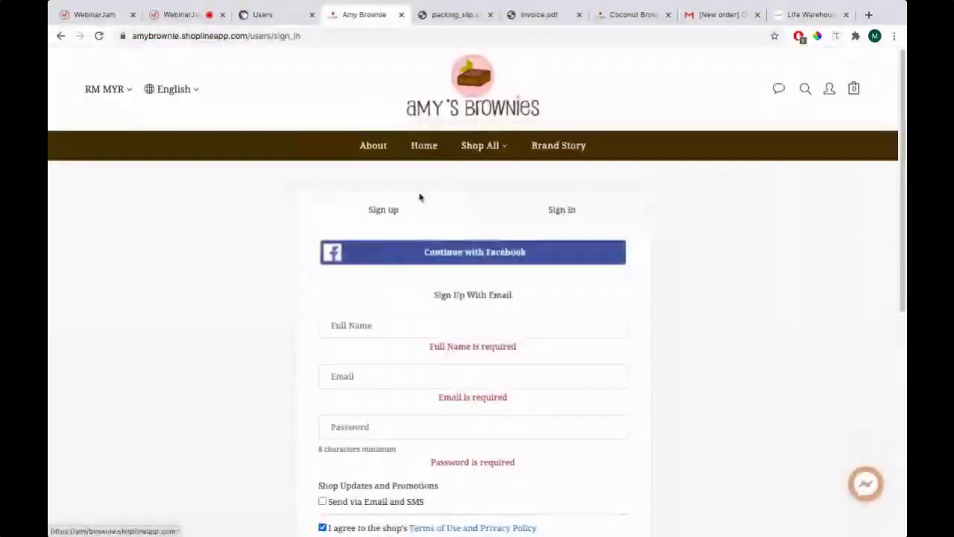
{"action": "mouse_move", "coordinate": [480, 146]}
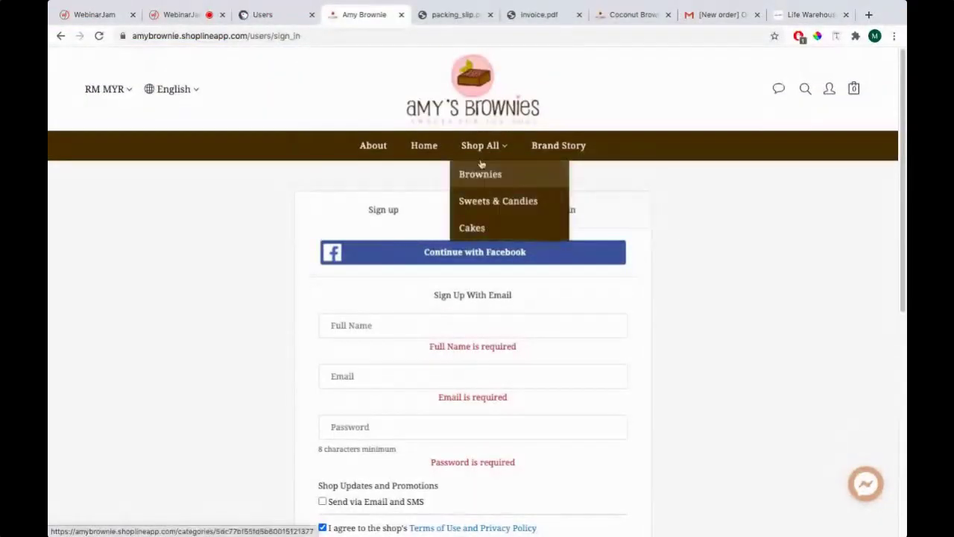
{"action": "left_click", "coordinate": [483, 183]}
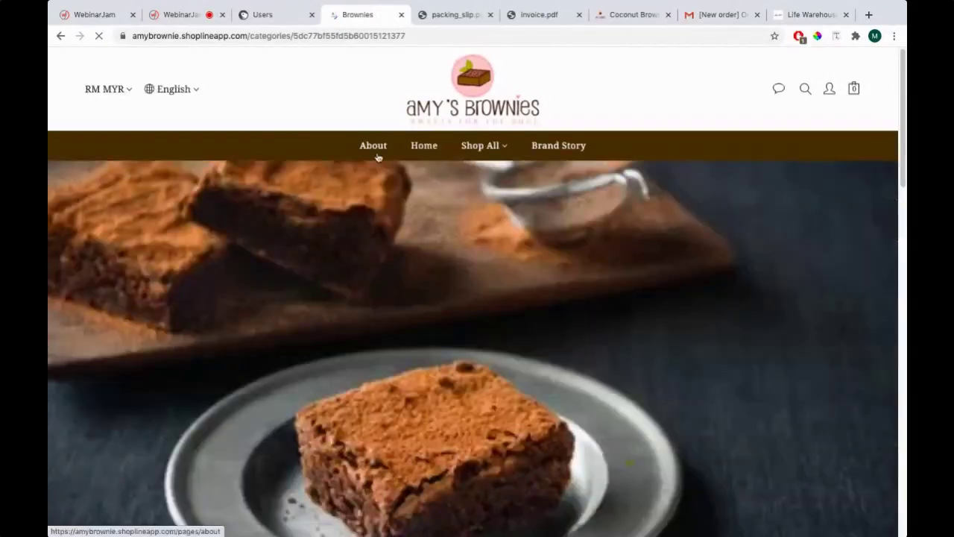
{"action": "scroll", "coordinate": [356, 255], "scroll_direction": "down", "scroll_amount": 8}
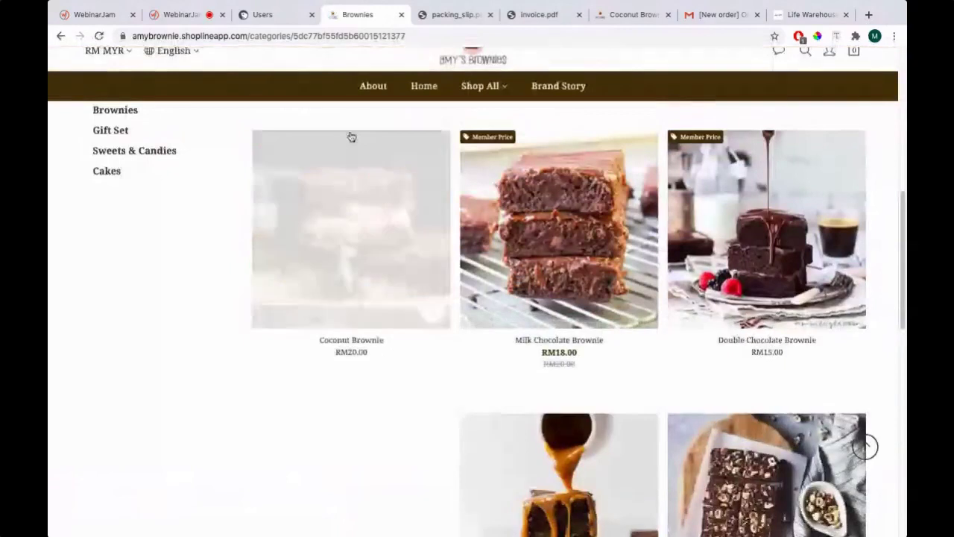
{"action": "left_click", "coordinate": [316, 216]}
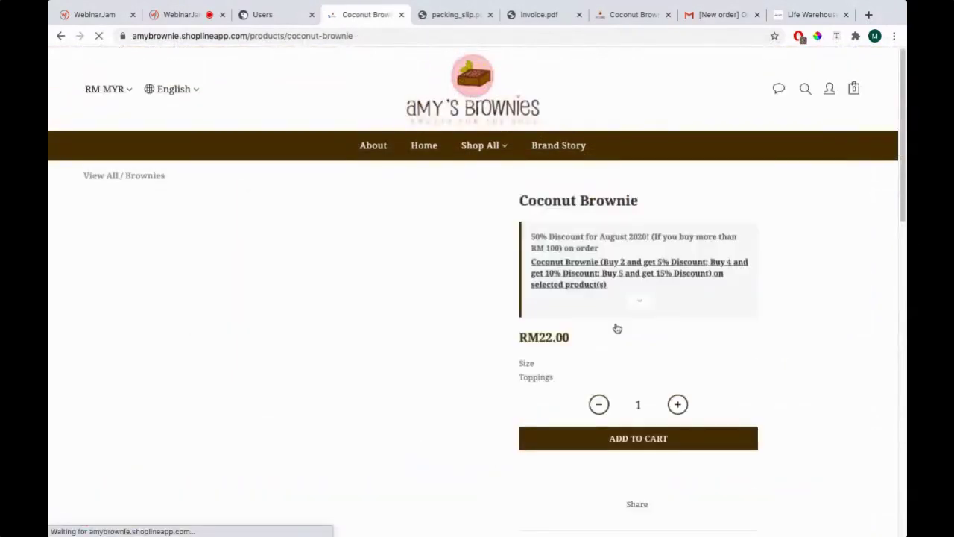
Add the Coconut Brownie to the cart, check out, and toggle between the Sign up and Sign in forms
{"action": "scroll", "coordinate": [594, 324], "scroll_direction": "down", "scroll_amount": 2}
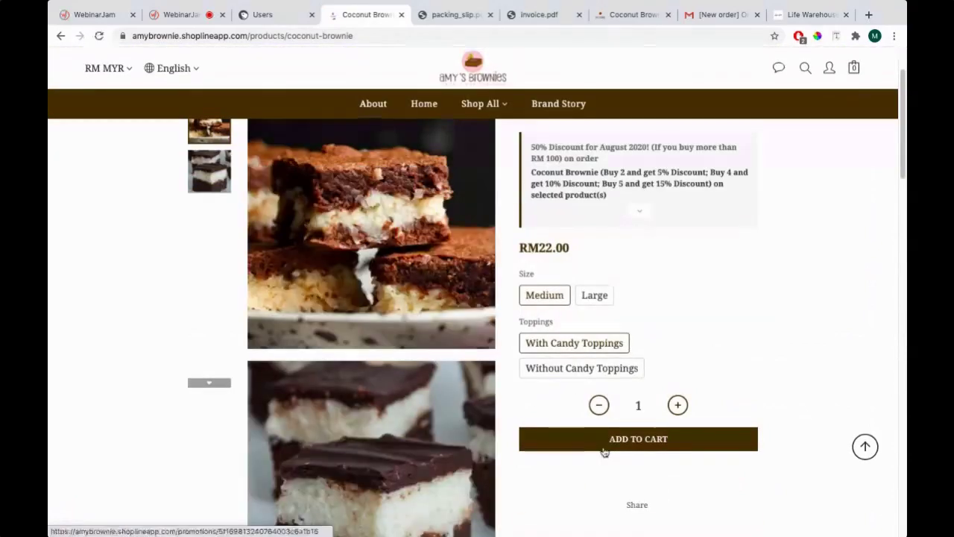
{"action": "left_click", "coordinate": [778, 202]}
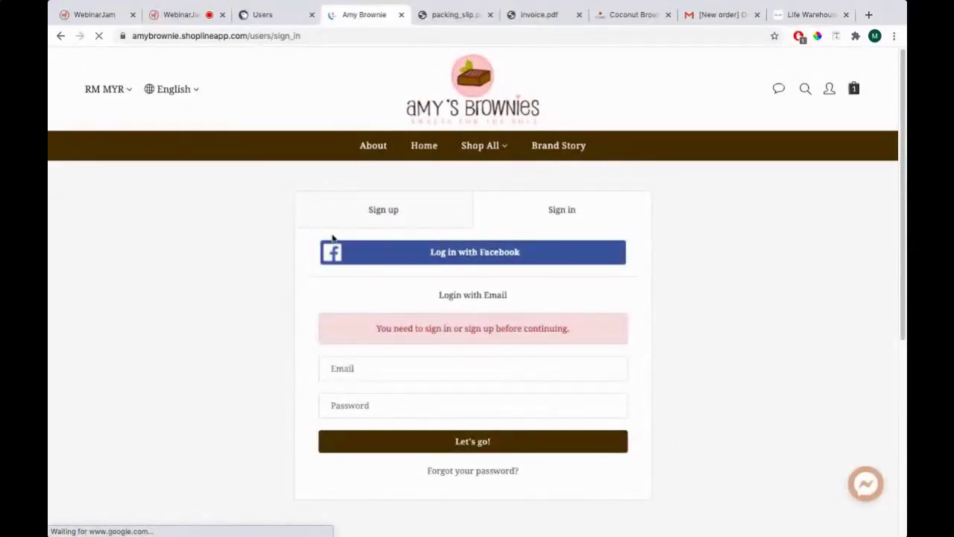
{"action": "left_click", "coordinate": [372, 213]}
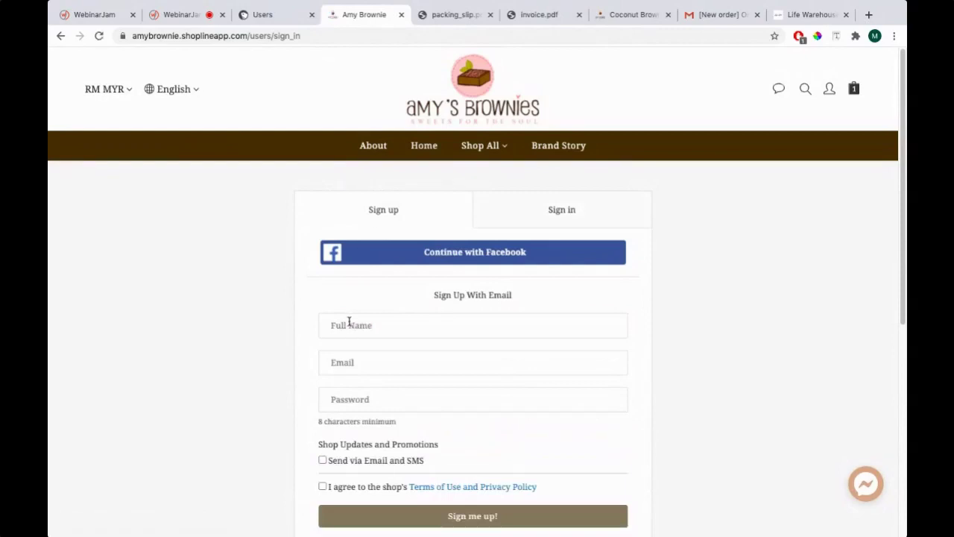
{"action": "left_click", "coordinate": [550, 221]}
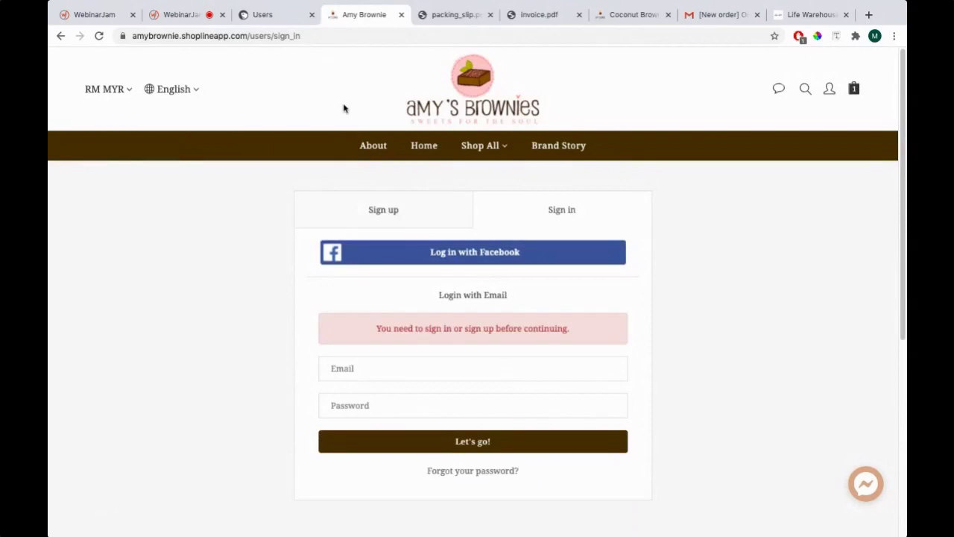
Return to the admin Customers list, collapse Customer Management, and expand the Settings sidebar section
{"action": "left_click", "coordinate": [281, 22]}
{"action": "key", "text": "super+Tab"}
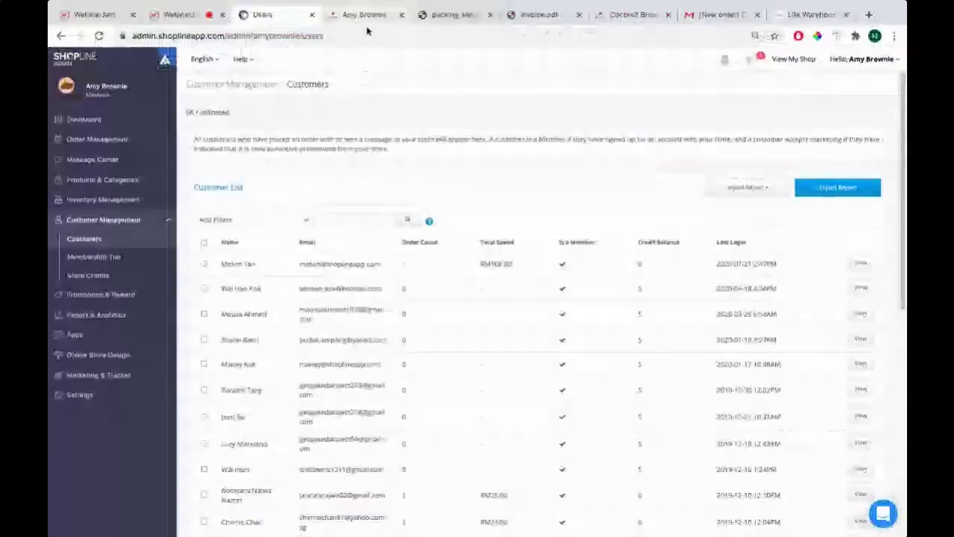
{"action": "left_click", "coordinate": [363, 14]}
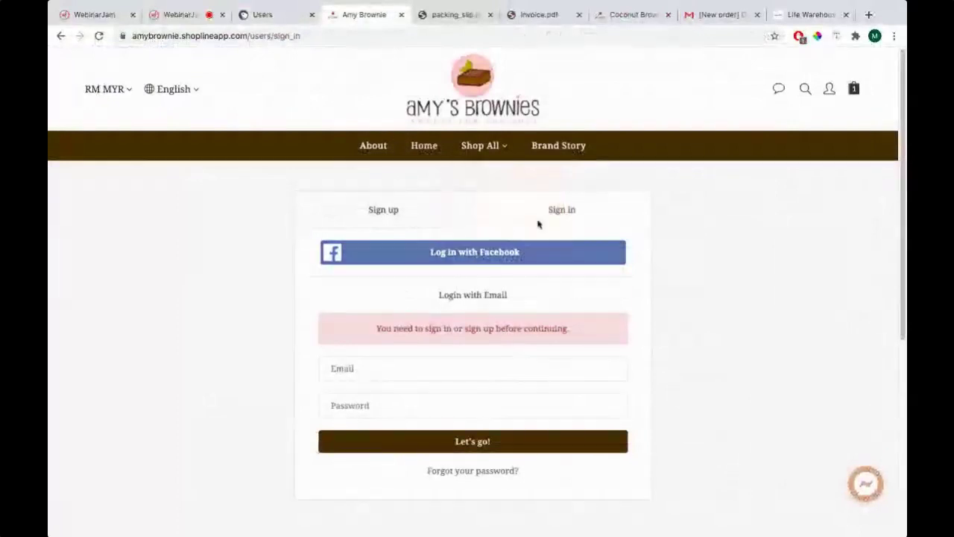
{"action": "left_click", "coordinate": [286, 20]}
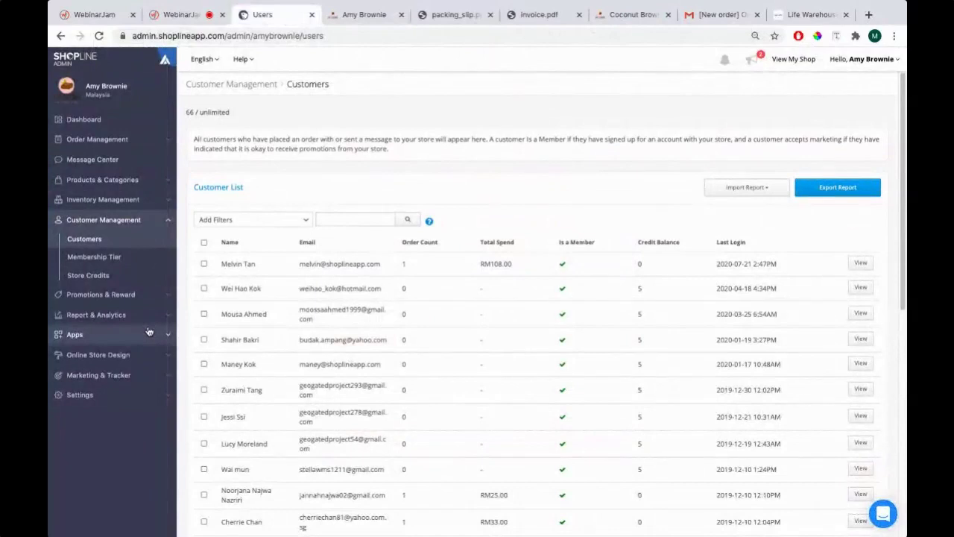
{"action": "left_click", "coordinate": [130, 220]}
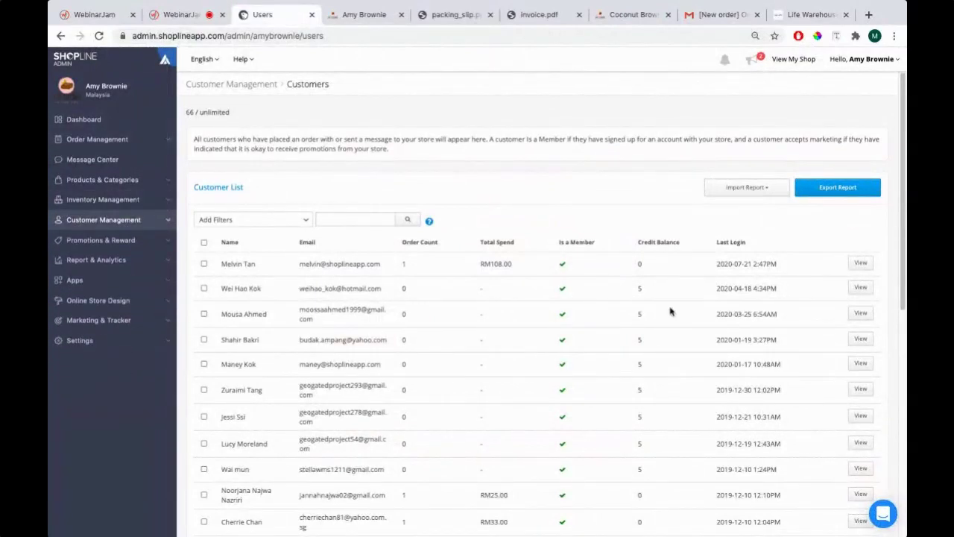
{"action": "left_click", "coordinate": [97, 344]}
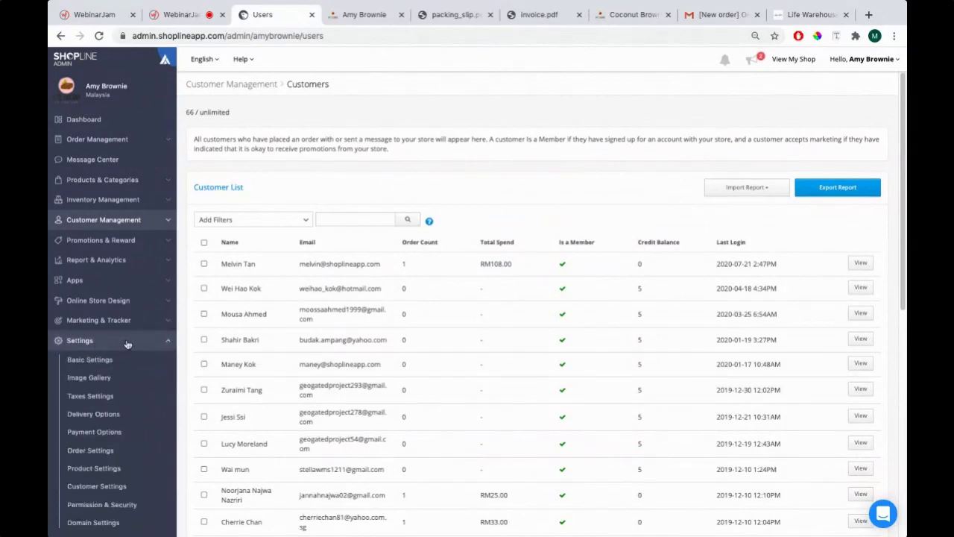
Open Order Settings and highlight the 'Account is required for checkout' setting
{"action": "left_click", "coordinate": [90, 452]}
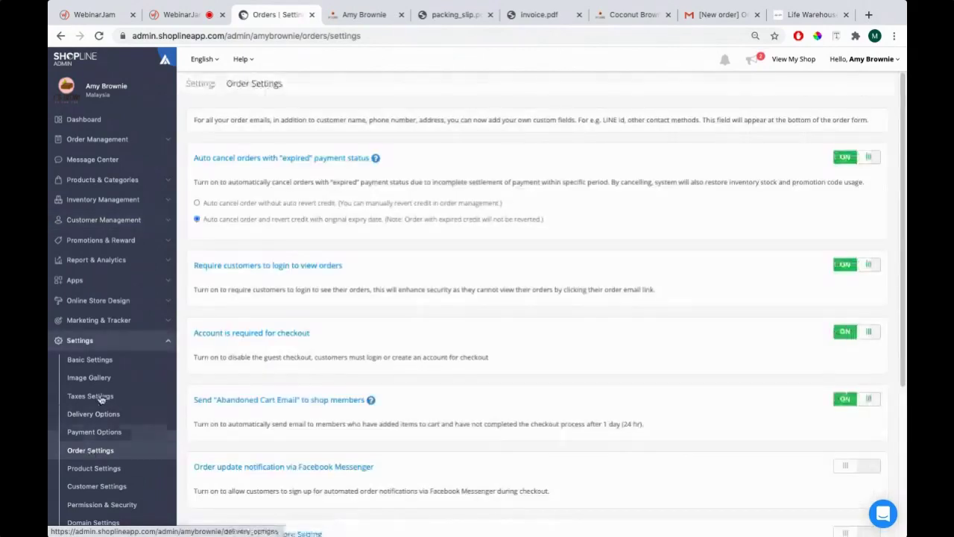
{"action": "scroll", "coordinate": [195, 217], "scroll_direction": "down", "scroll_amount": 1}
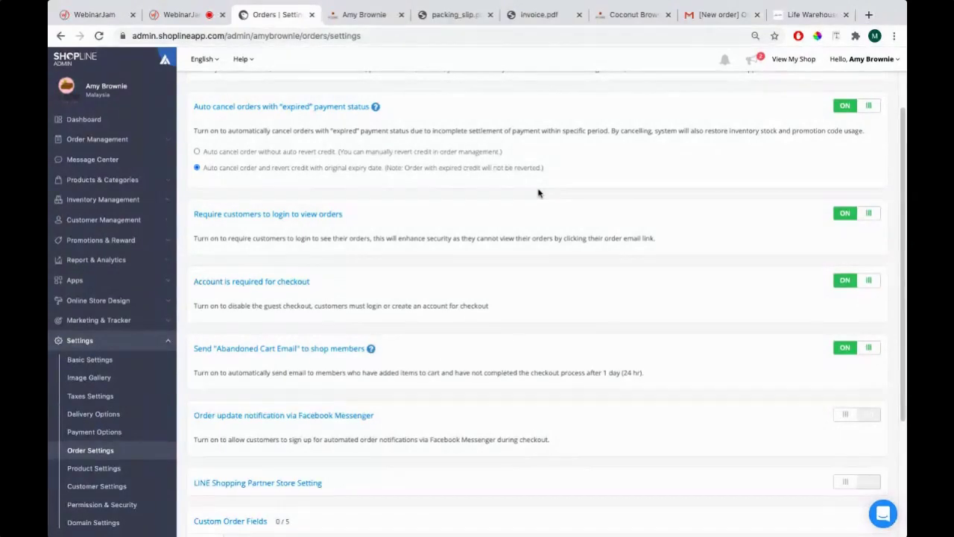
{"action": "scroll", "coordinate": [375, 273], "scroll_direction": "down", "scroll_amount": 1}
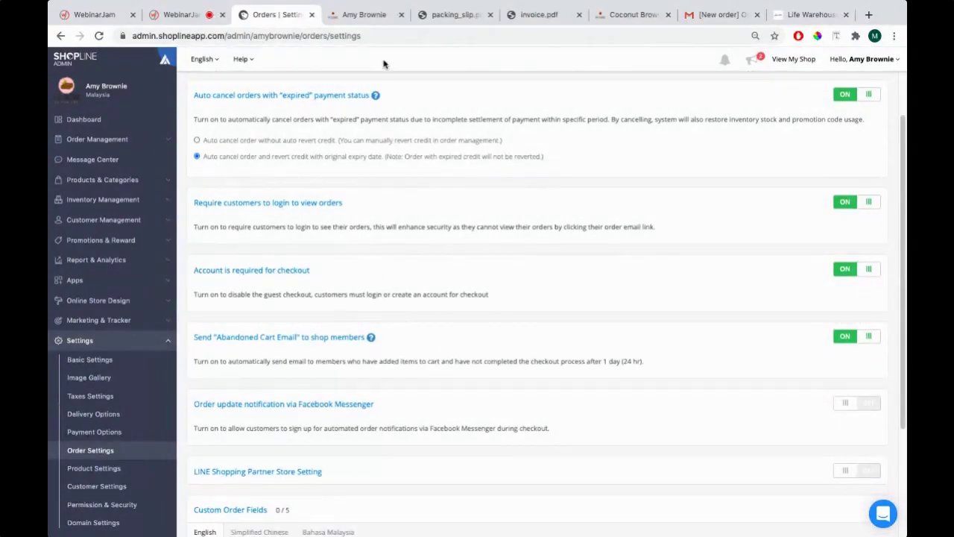
{"action": "left_click", "coordinate": [364, 15]}
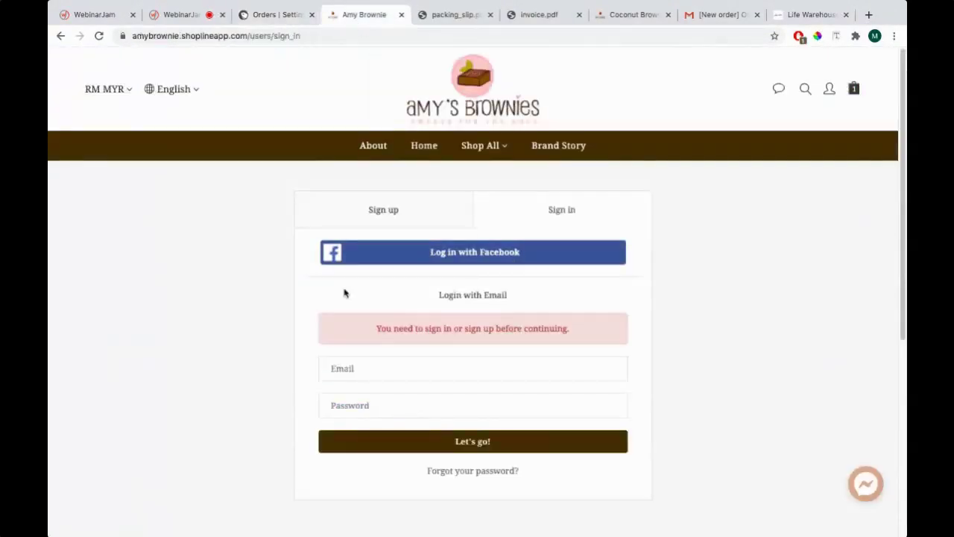
{"action": "left_click", "coordinate": [273, 12]}
{"action": "left_click_drag", "start_coordinate": [193, 272], "coordinate": [311, 275]}
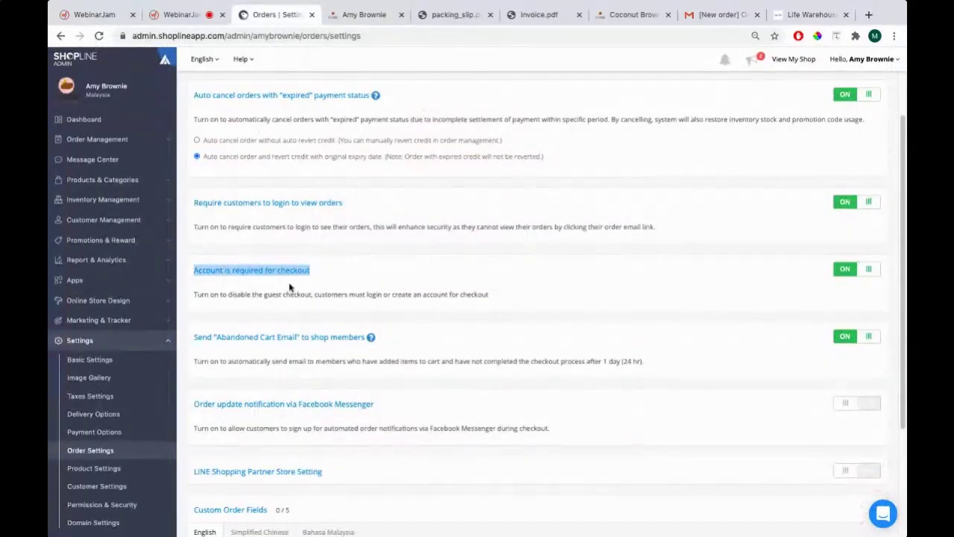
Turn 'Account is required for checkout' off and reload the storefront sign-in page
{"action": "left_click", "coordinate": [366, 15]}
{"action": "left_click", "coordinate": [286, 18]}
{"action": "left_click", "coordinate": [365, 15]}
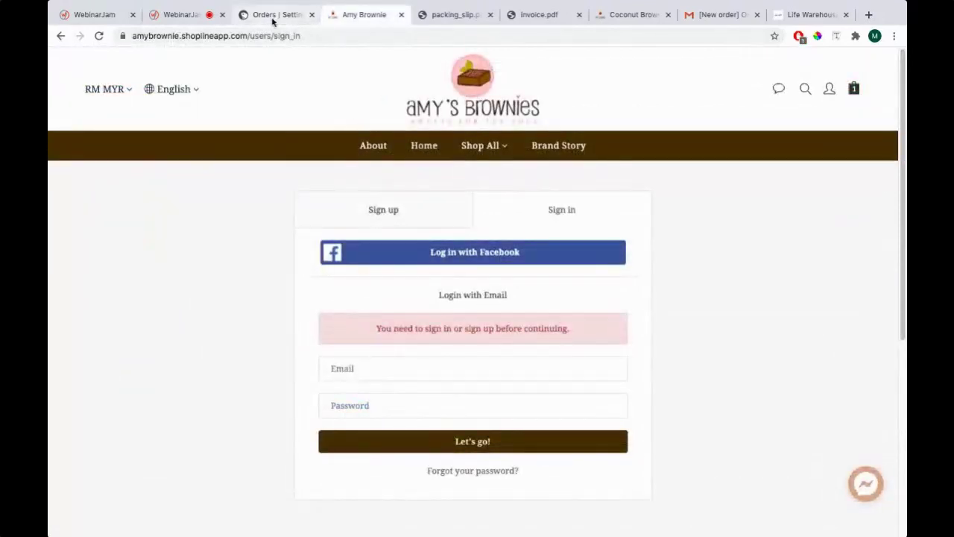
{"action": "left_click", "coordinate": [272, 22]}
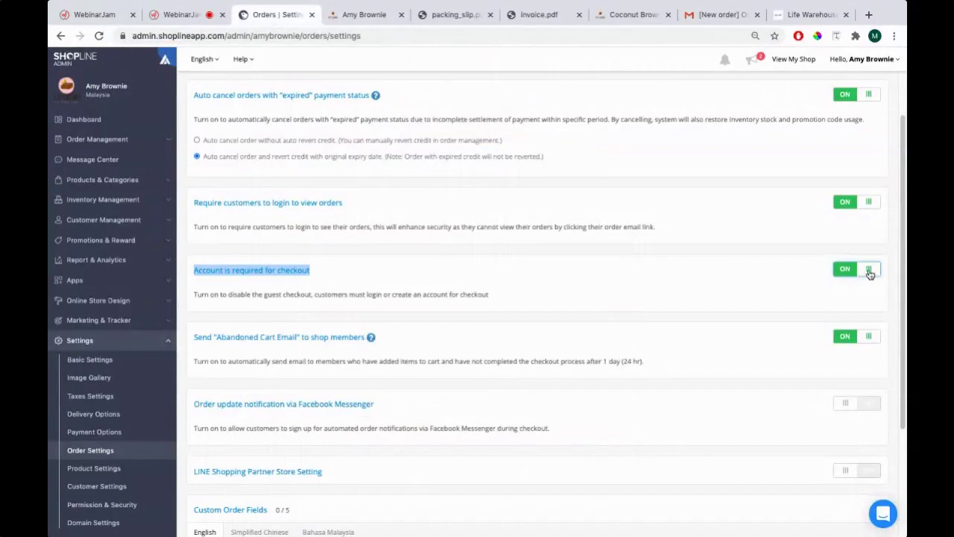
{"action": "left_click", "coordinate": [863, 274]}
{"action": "left_click", "coordinate": [345, 15]}
{"action": "key", "text": "super+r"}
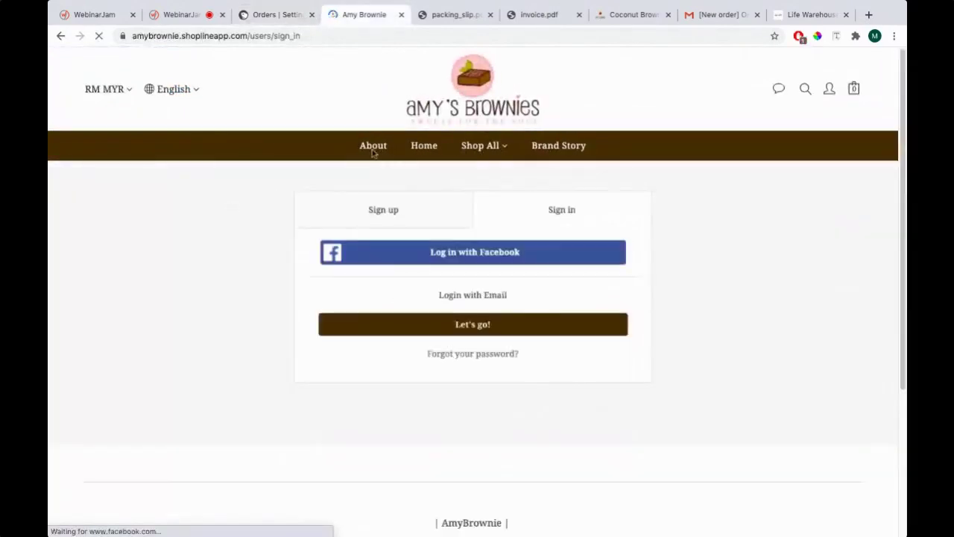
Add a Coconut Brownie from Shop All > Brownies to the cart and proceed to checkout
{"action": "left_click", "coordinate": [499, 176]}
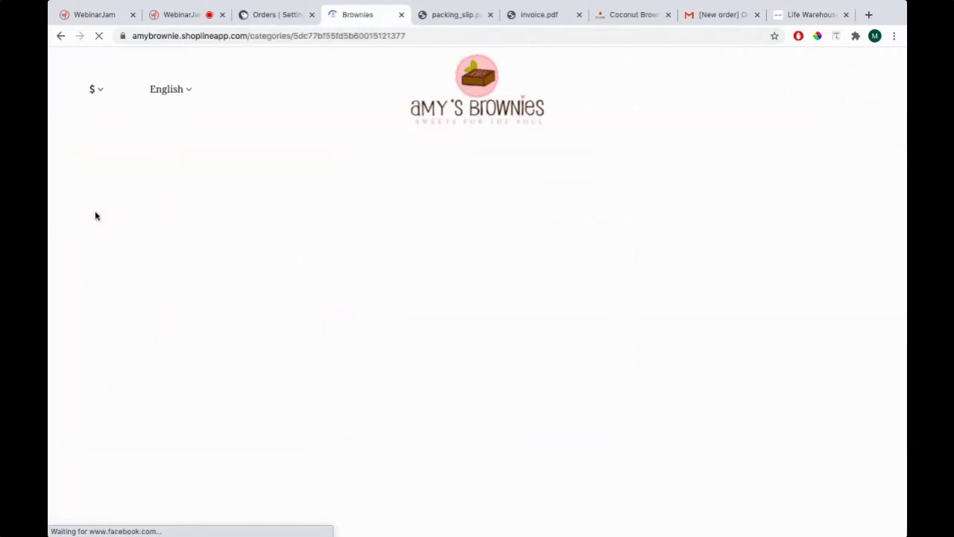
{"action": "scroll", "coordinate": [95, 216], "scroll_direction": "down", "scroll_amount": 10}
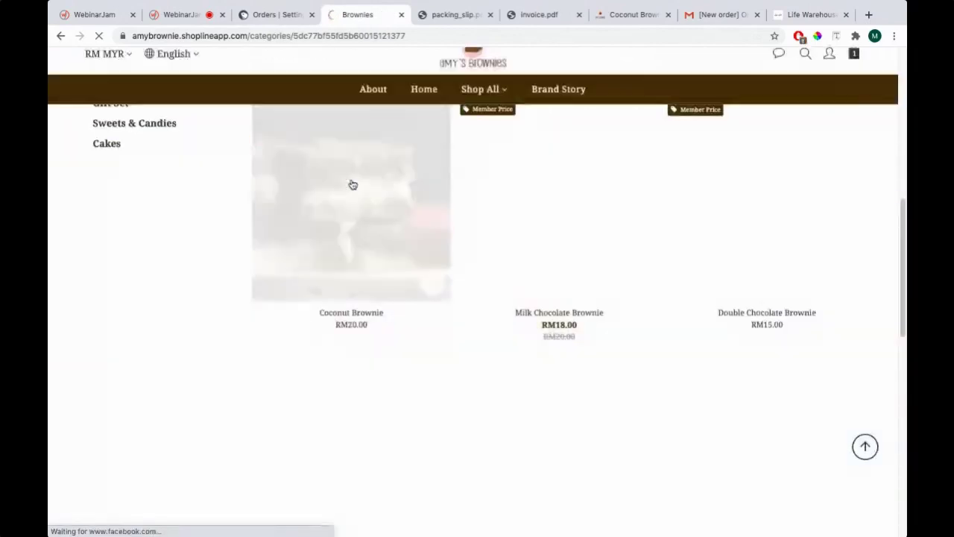
{"action": "left_click", "coordinate": [351, 183]}
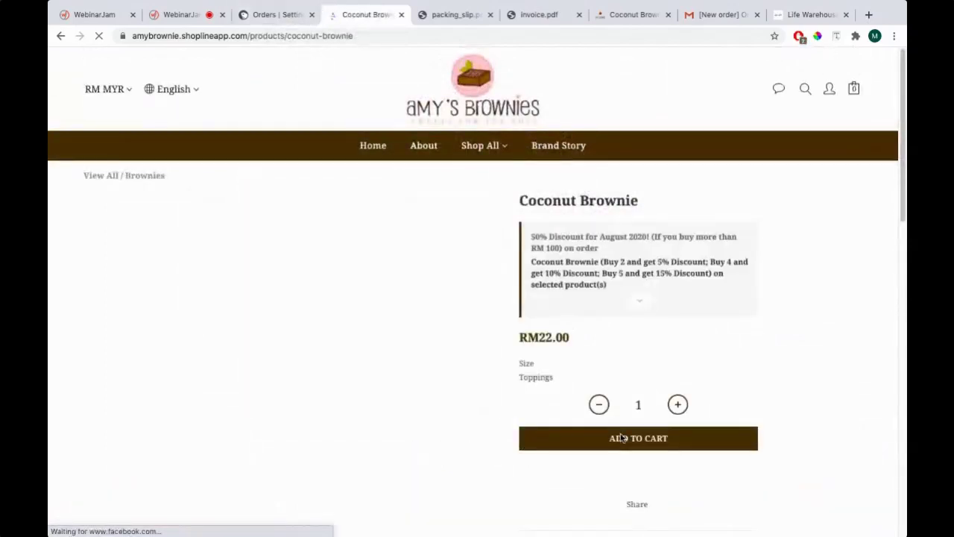
{"action": "left_click", "coordinate": [622, 438]}
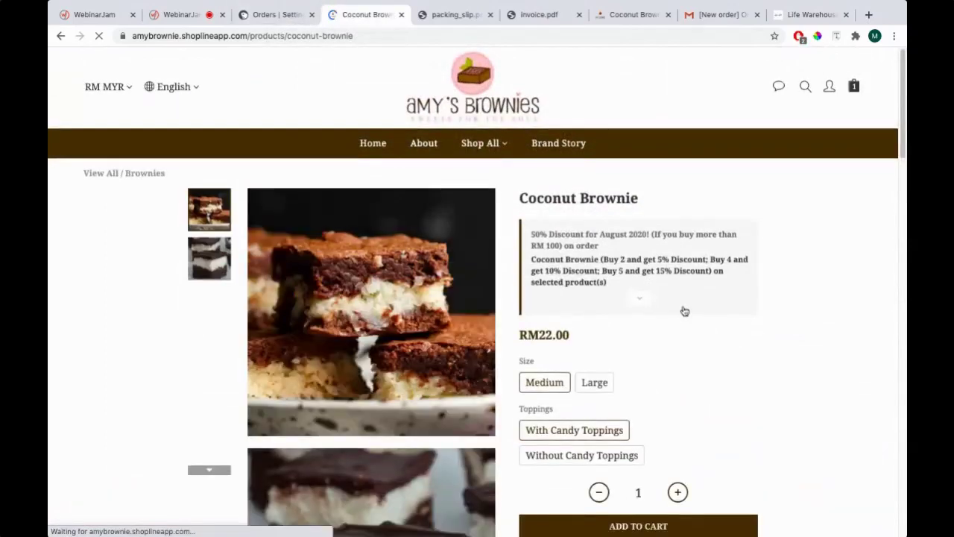
{"action": "scroll", "coordinate": [684, 311], "scroll_direction": "down", "scroll_amount": 3}
{"action": "left_click", "coordinate": [775, 209]}
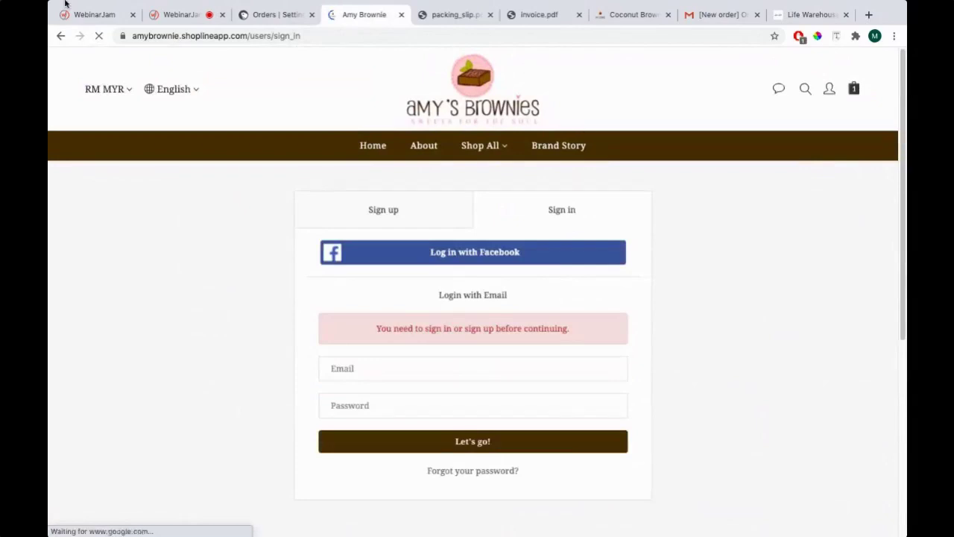
Reopen the storefront in a fresh tab and remove the brownie from the cart
{"action": "left_click", "coordinate": [277, 15]}
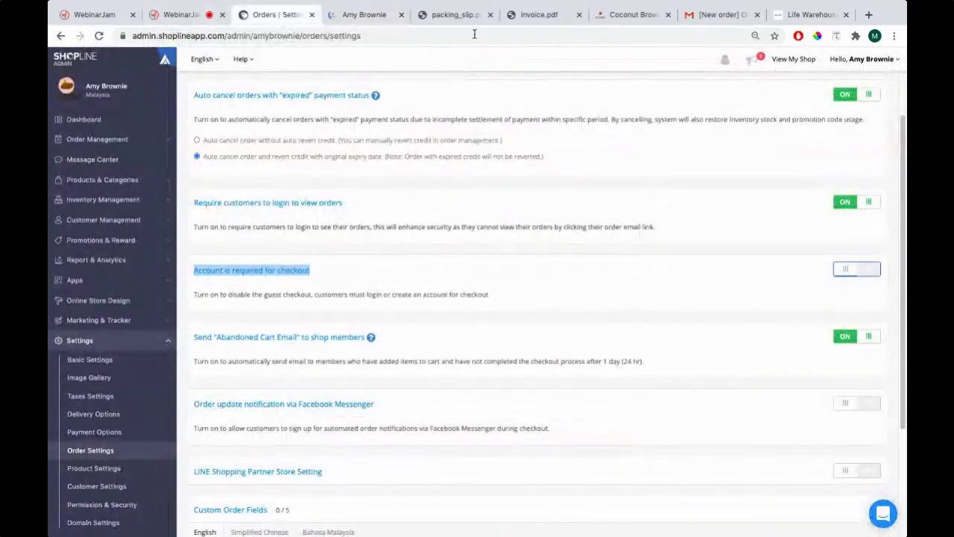
{"action": "left_click", "coordinate": [793, 59]}
{"action": "left_click", "coordinate": [445, 15]}
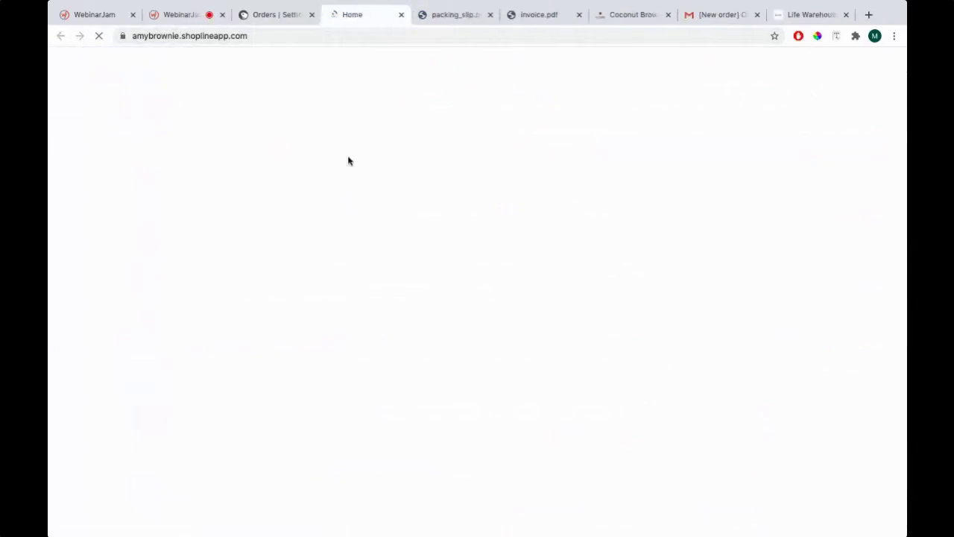
{"action": "mouse_move", "coordinate": [501, 153]}
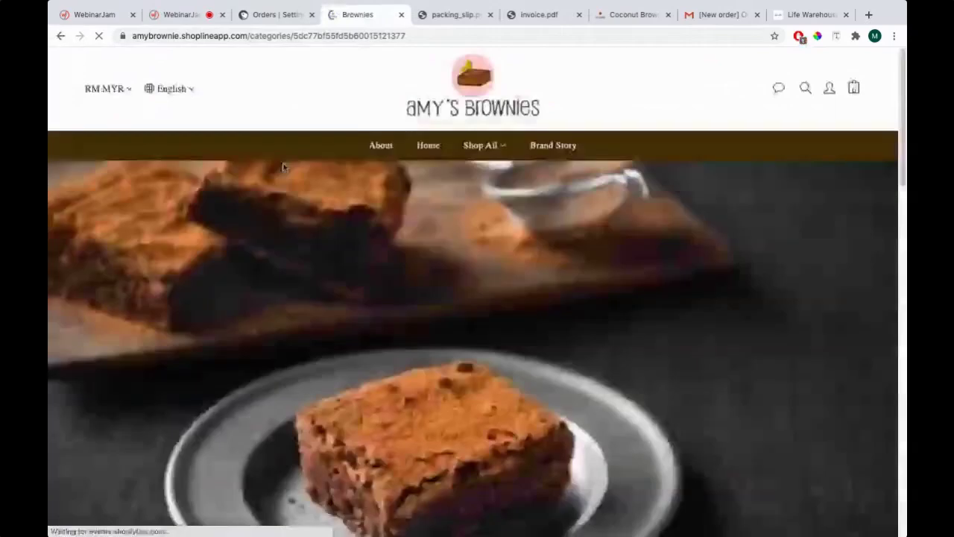
{"action": "mouse_move", "coordinate": [855, 94]}
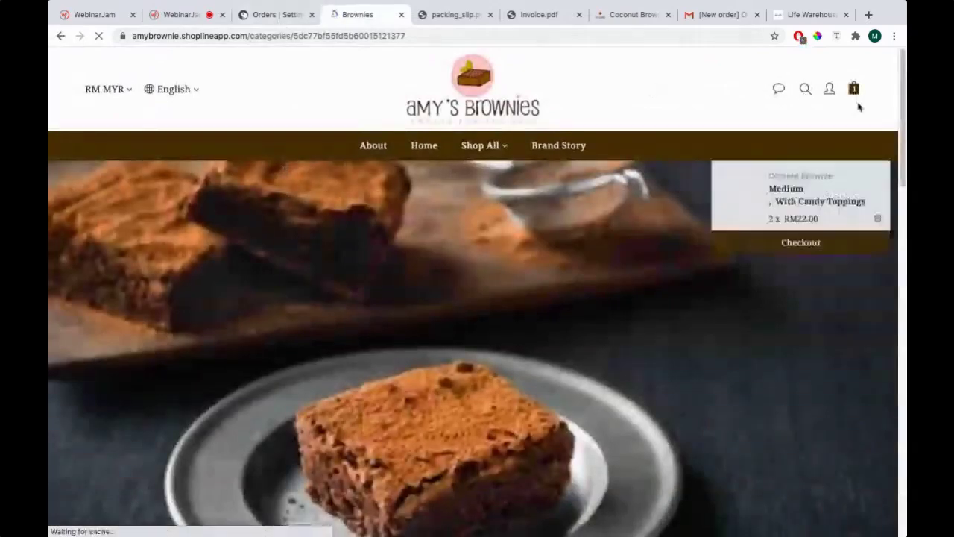
{"action": "left_click", "coordinate": [841, 222]}
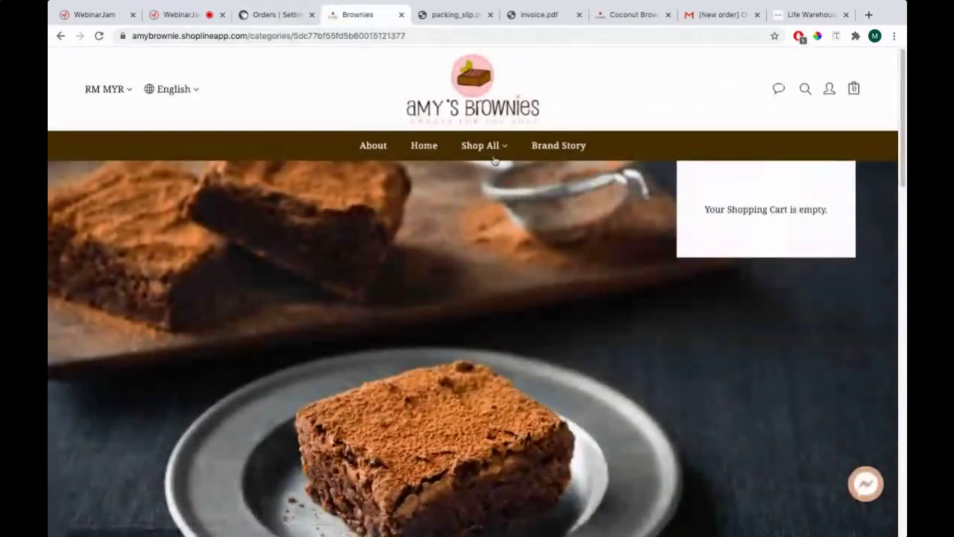
{"action": "left_click", "coordinate": [270, 15]}
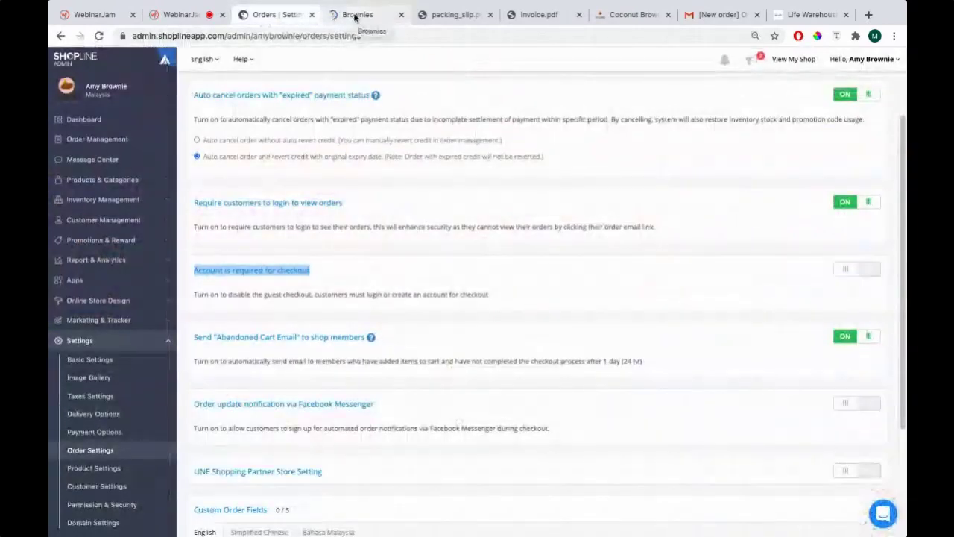
Add the Coconut Brownie again, proceed to checkout, and view the Sign up form
{"action": "left_click", "coordinate": [355, 15]}
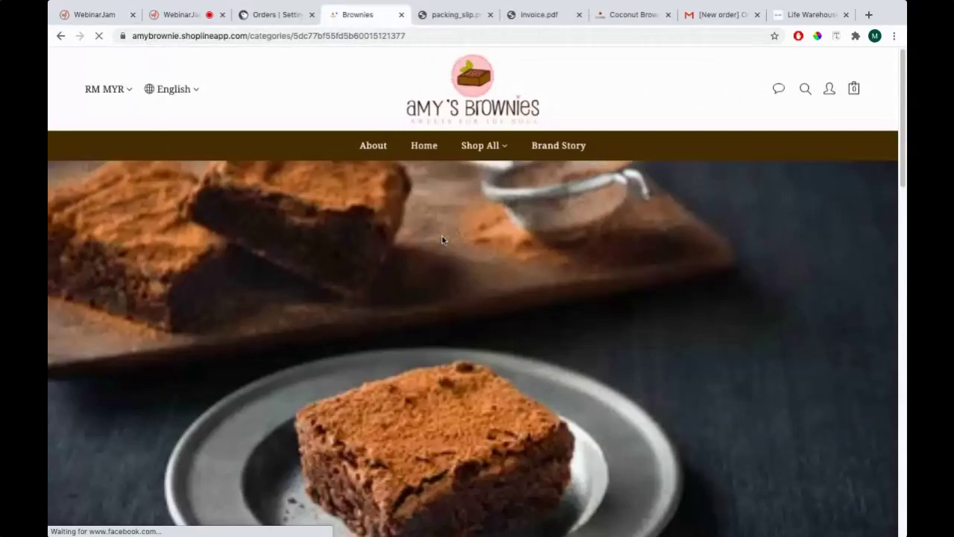
{"action": "scroll", "coordinate": [442, 239], "scroll_direction": "down", "scroll_amount": 5}
{"action": "left_click", "coordinate": [367, 228]}
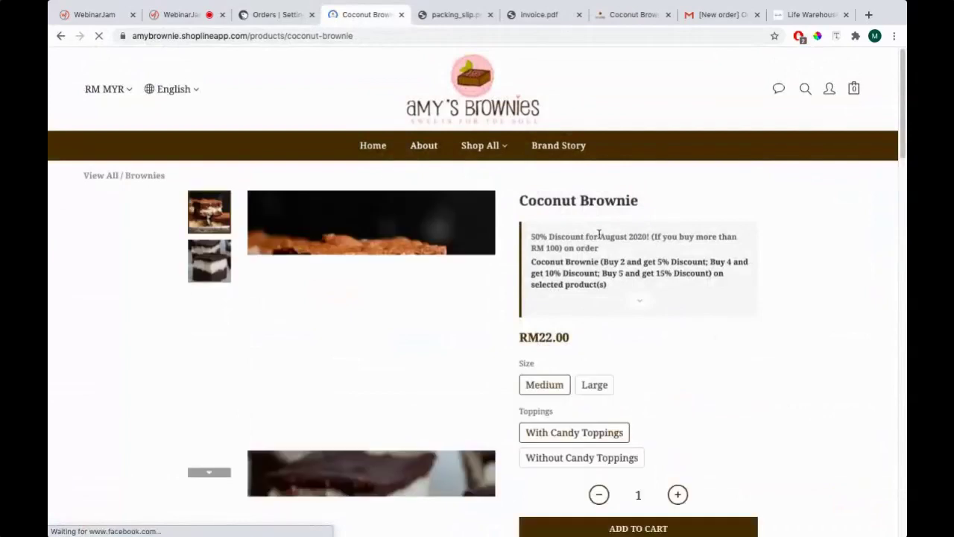
{"action": "scroll", "coordinate": [599, 234], "scroll_direction": "down", "scroll_amount": 3}
{"action": "scroll", "coordinate": [599, 234], "scroll_direction": "down", "scroll_amount": 1}
{"action": "left_click", "coordinate": [634, 337]}
{"action": "left_click", "coordinate": [765, 200]}
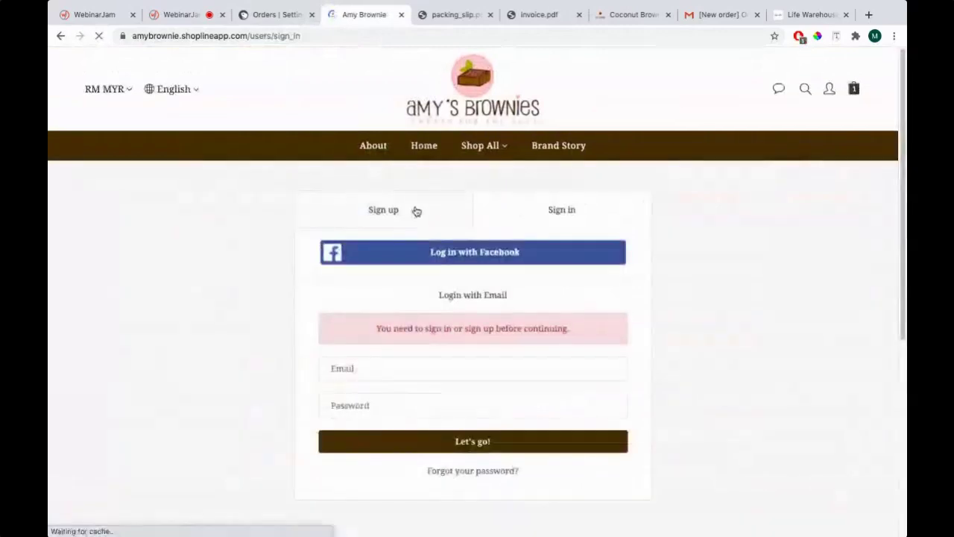
{"action": "left_click", "coordinate": [416, 207]}
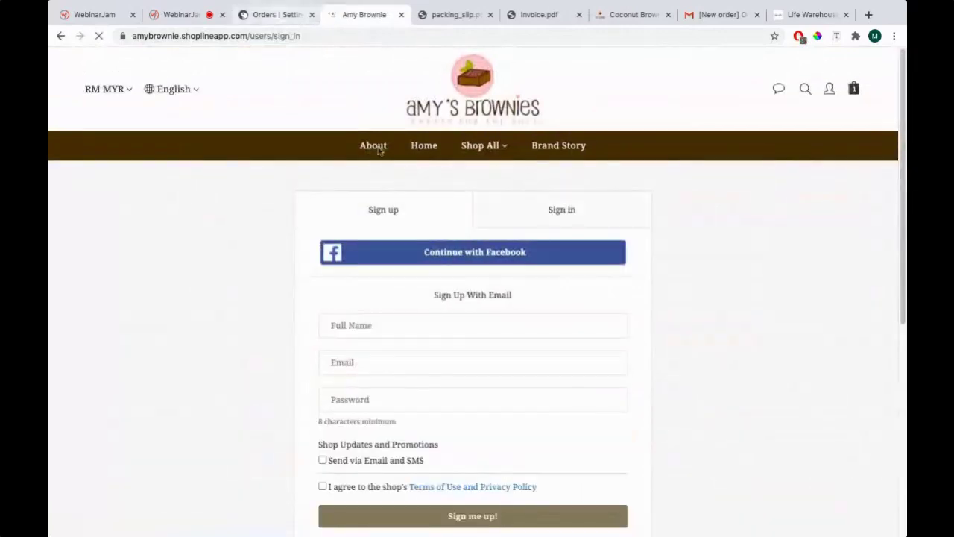
{"action": "left_click", "coordinate": [274, 14]}
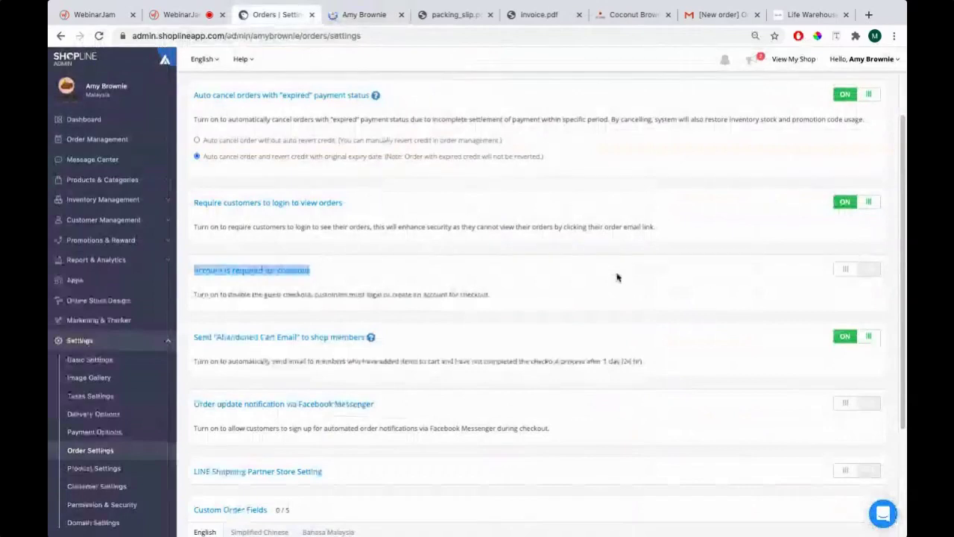
Browse the Product and Customer settings pages, then return to Order Settings
{"action": "scroll", "coordinate": [378, 246], "scroll_direction": "down", "scroll_amount": 3}
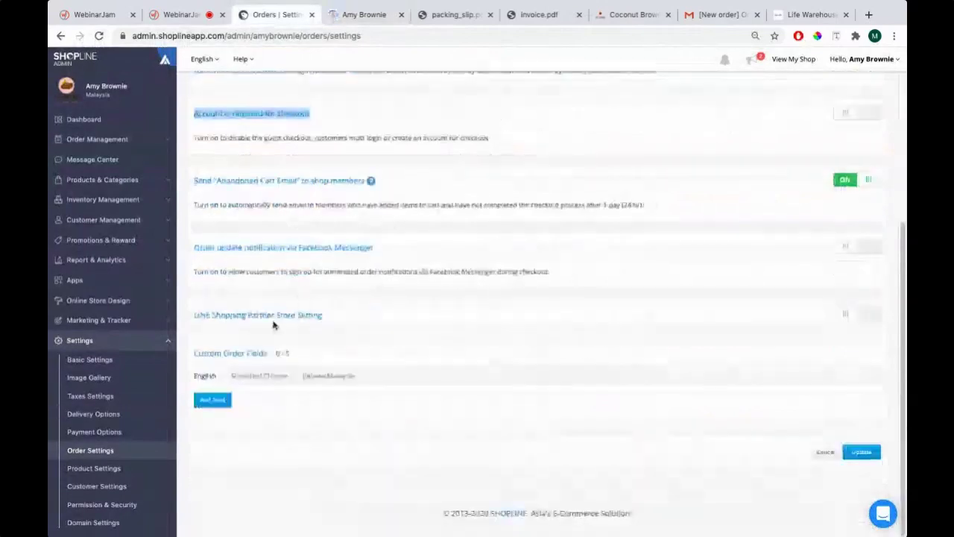
{"action": "left_click", "coordinate": [108, 468]}
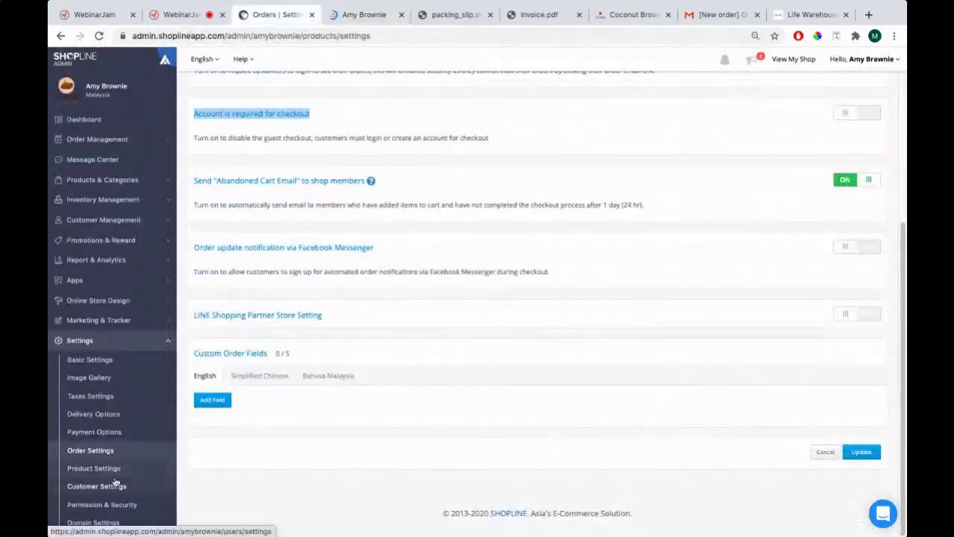
{"action": "scroll", "coordinate": [315, 320], "scroll_direction": "down", "scroll_amount": 2}
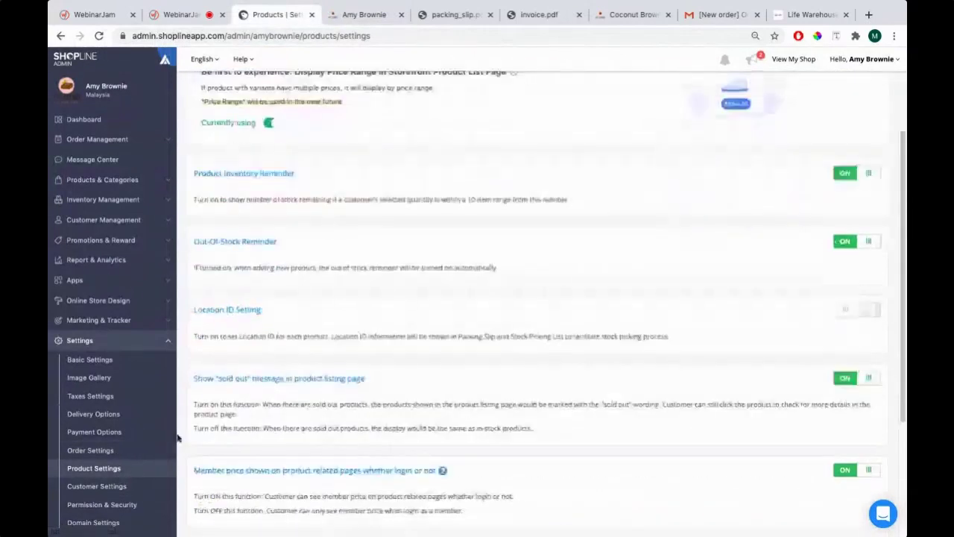
{"action": "left_click", "coordinate": [108, 487]}
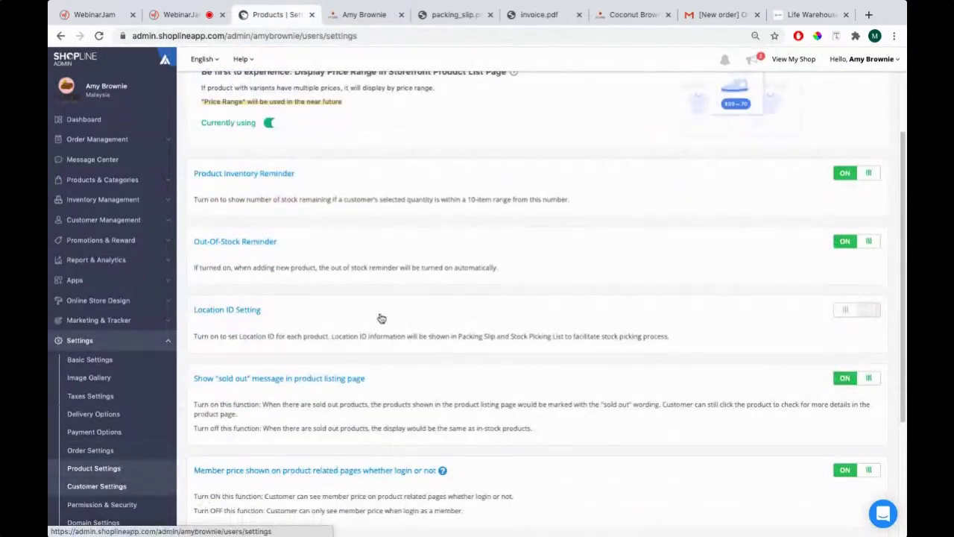
{"action": "scroll", "coordinate": [380, 311], "scroll_direction": "down", "scroll_amount": 2}
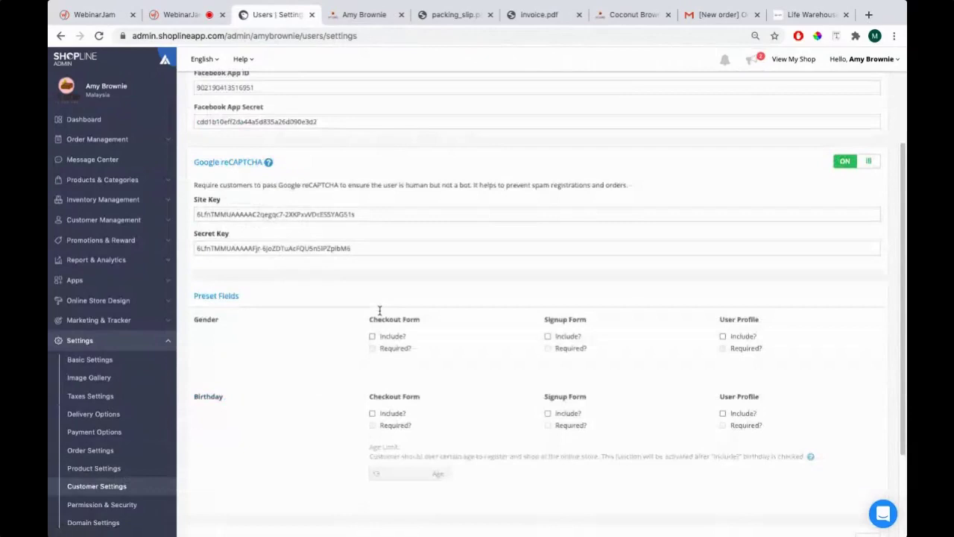
{"action": "left_click", "coordinate": [101, 451]}
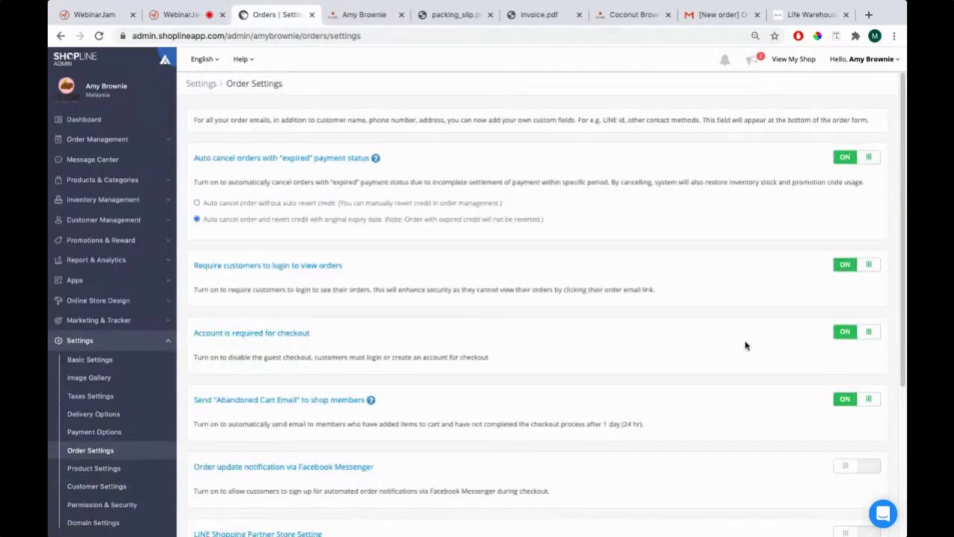
Switch 'Account is required for checkout' off and save the order settings with Update
{"action": "left_click", "coordinate": [862, 337]}
{"action": "scroll", "coordinate": [770, 362], "scroll_direction": "down", "scroll_amount": 3}
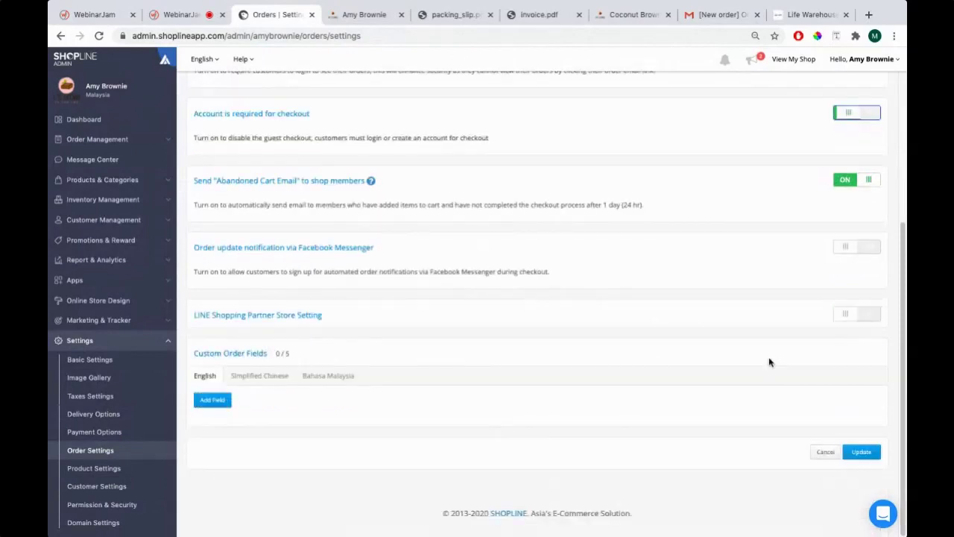
{"action": "scroll", "coordinate": [448, 249], "scroll_direction": "up", "scroll_amount": 1}
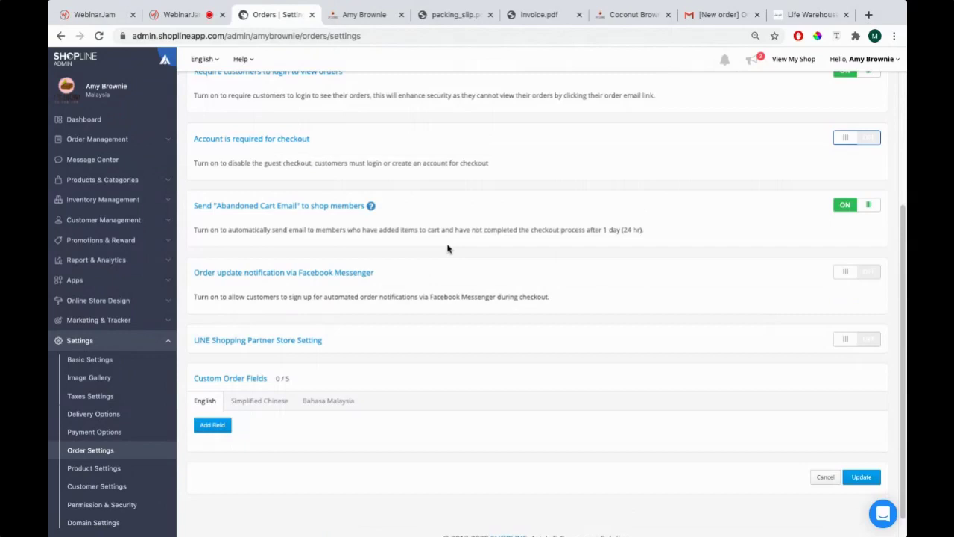
{"action": "left_click_drag", "start_coordinate": [194, 138], "coordinate": [305, 136]}
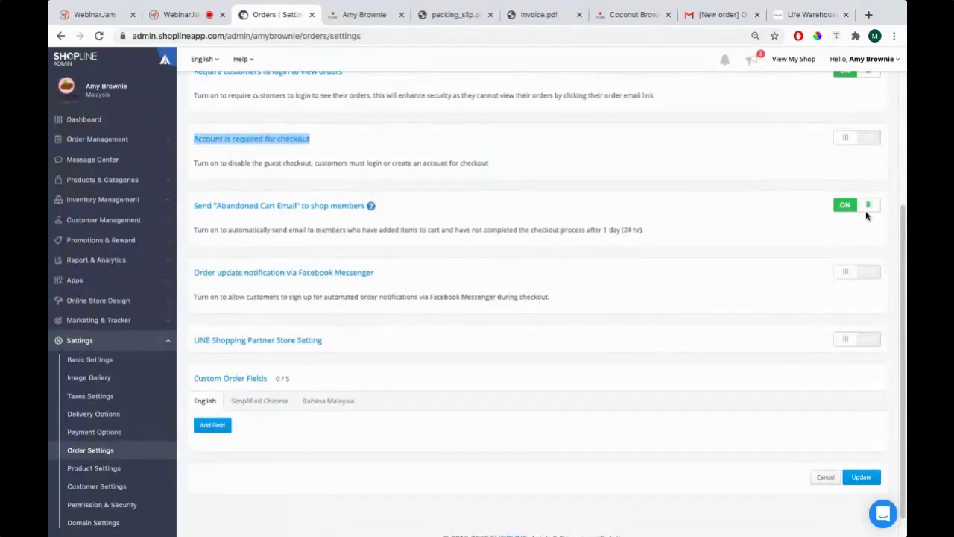
{"action": "left_click", "coordinate": [867, 482]}
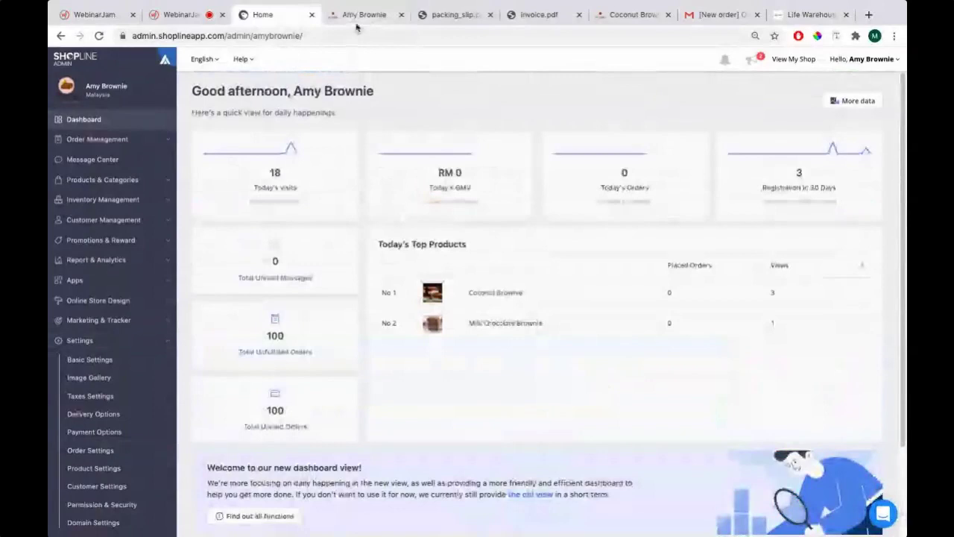
{"action": "left_click", "coordinate": [356, 23]}
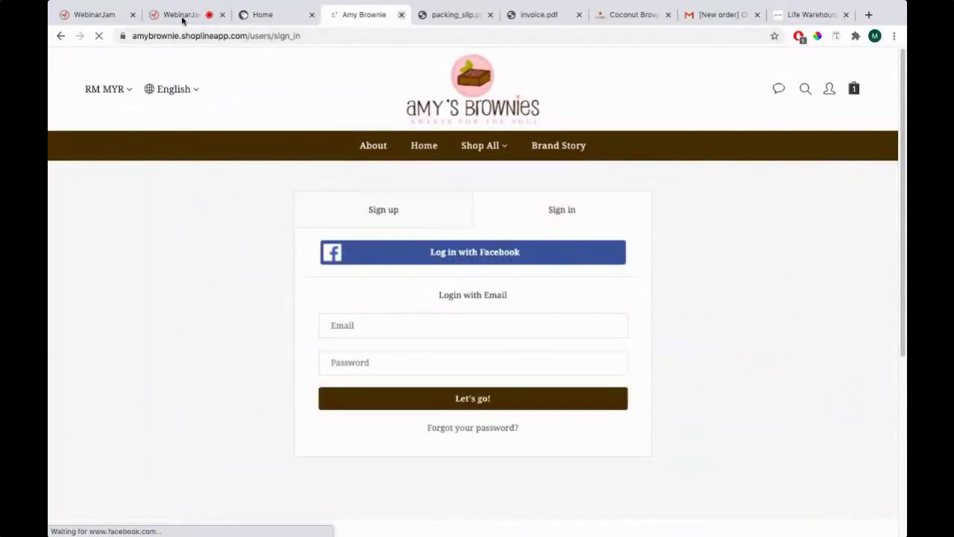
Close the old storefront tab, reopen the shop, and open Coconut Brownie under Shop All > Brownies
{"action": "left_click", "coordinate": [401, 15]}
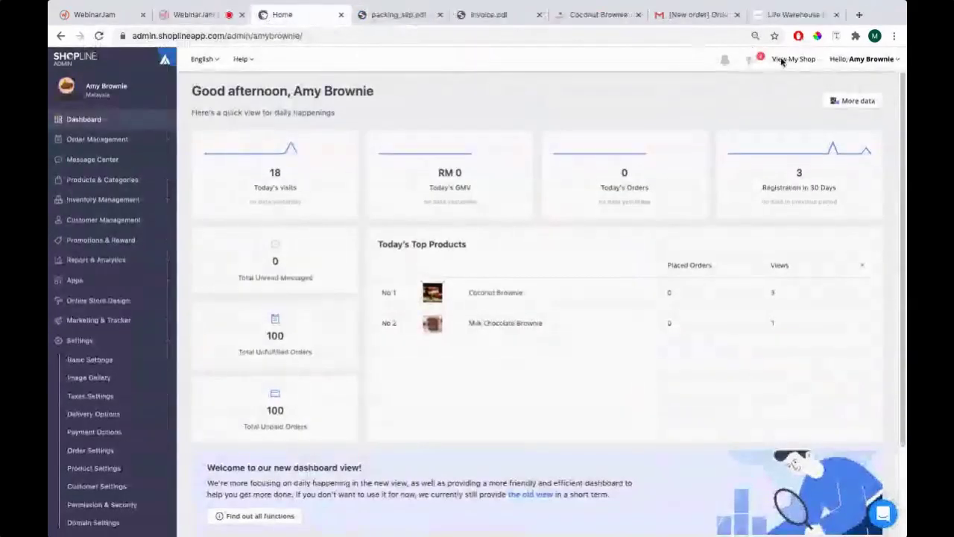
{"action": "left_click", "coordinate": [782, 60]}
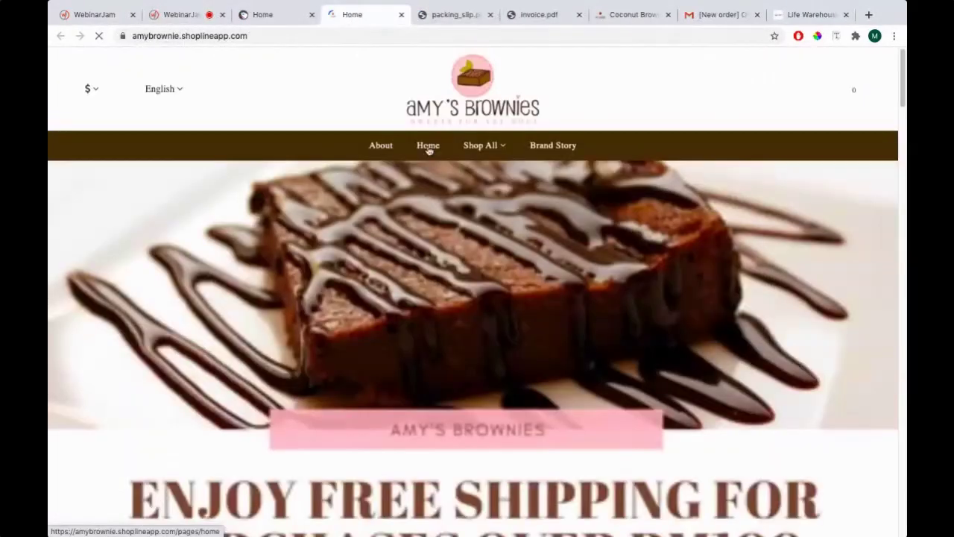
{"action": "mouse_move", "coordinate": [481, 146]}
{"action": "left_click", "coordinate": [492, 178]}
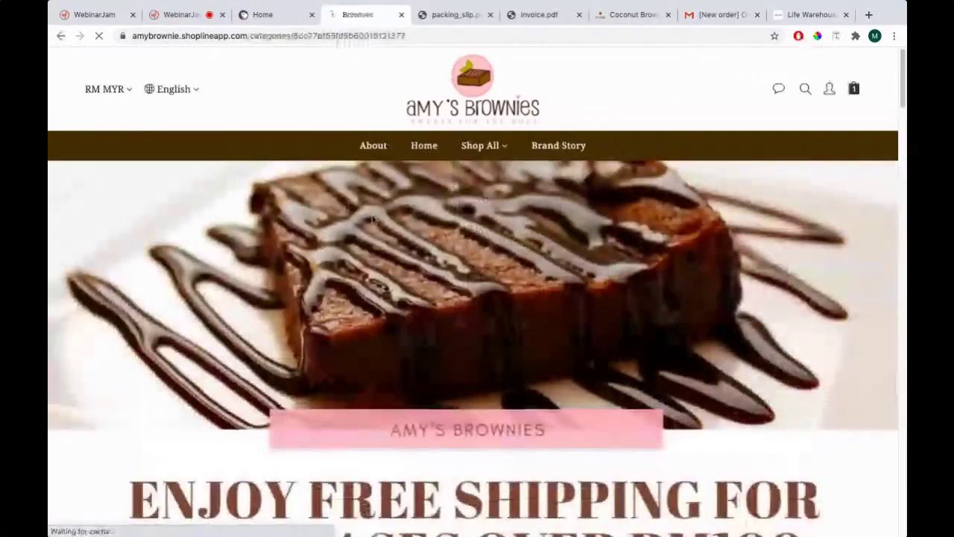
{"action": "scroll", "coordinate": [364, 251], "scroll_direction": "down", "scroll_amount": 5}
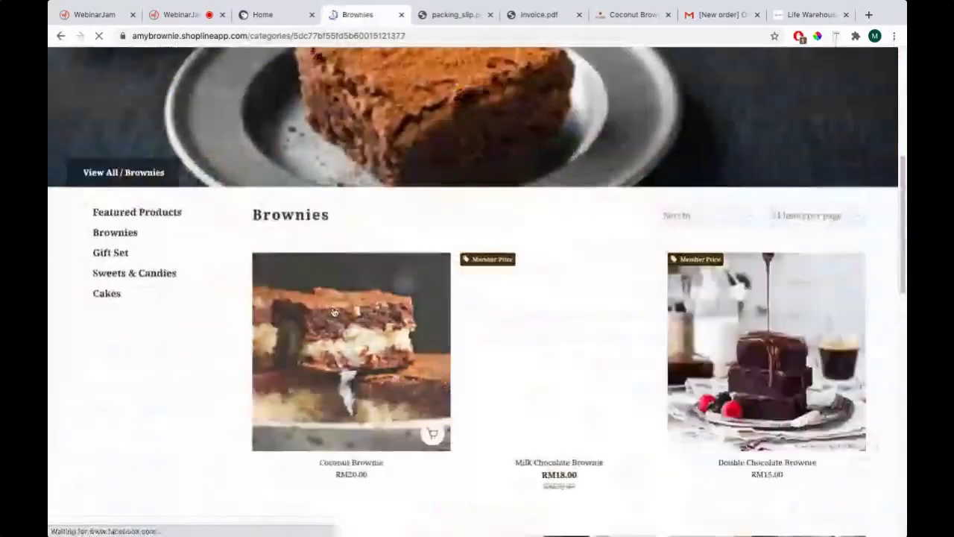
{"action": "left_click", "coordinate": [334, 312]}
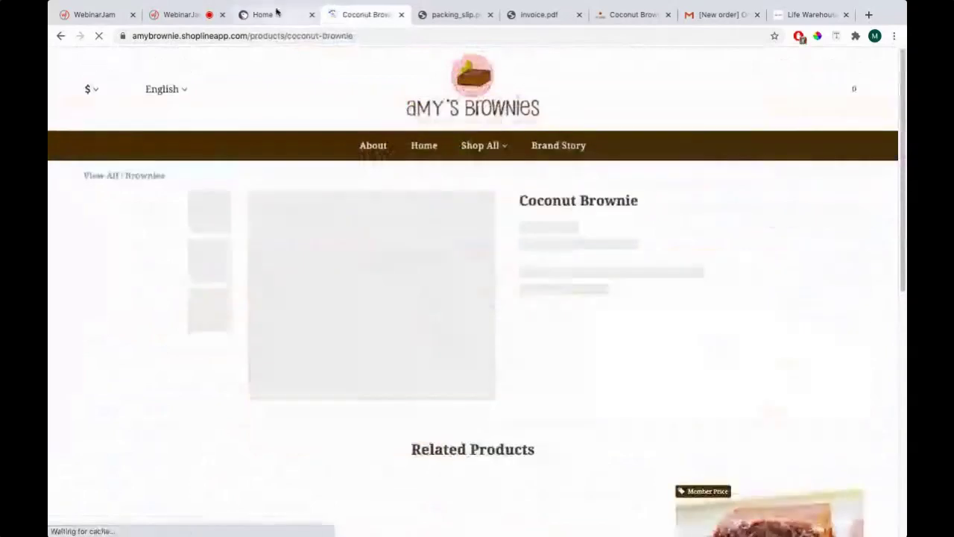
{"action": "left_click", "coordinate": [276, 12]}
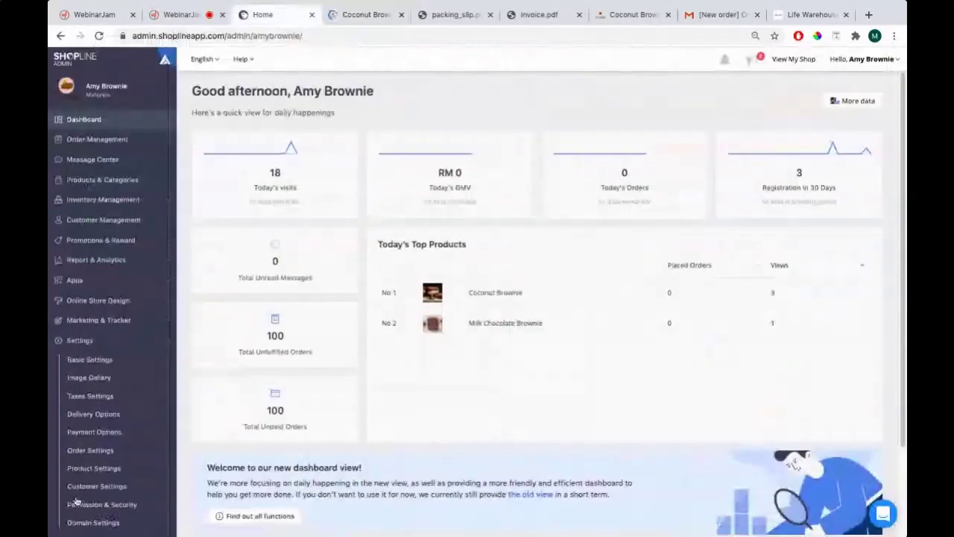
{"action": "left_click", "coordinate": [97, 451]}
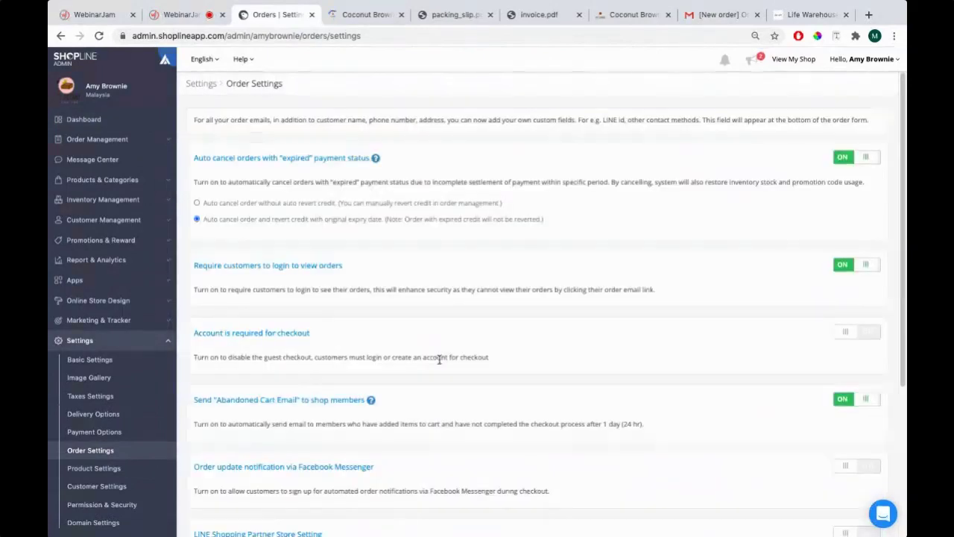
{"action": "left_click", "coordinate": [365, 14]}
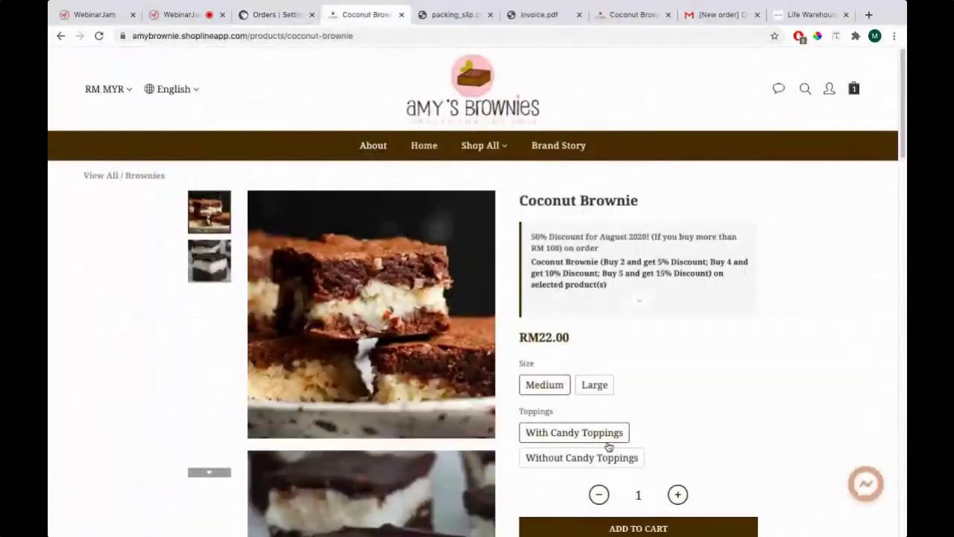
Add a Coconut Brownie and check the cart shows RM44.00 with a -RM2.20 promotion
{"action": "left_click", "coordinate": [630, 528]}
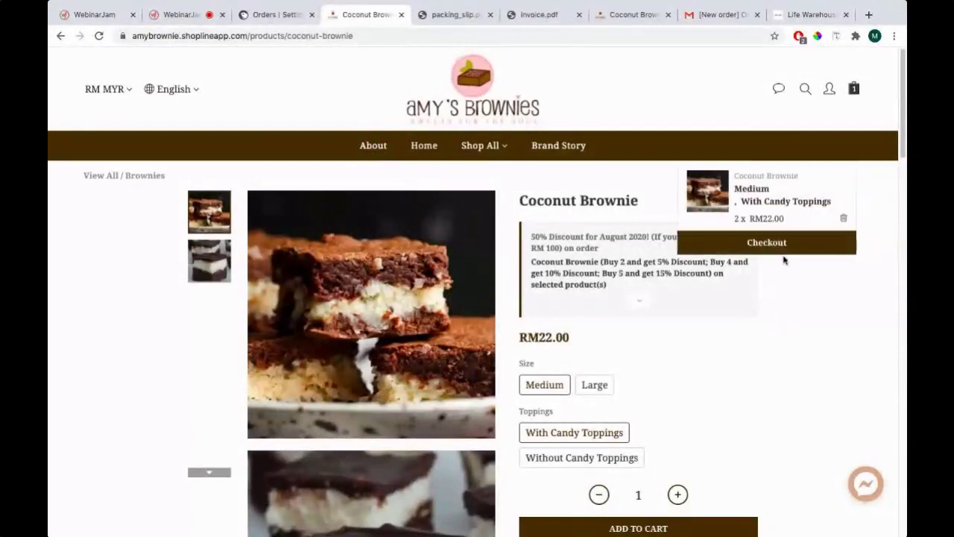
{"action": "double_click", "coordinate": [786, 246]}
{"action": "left_click", "coordinate": [787, 246]}
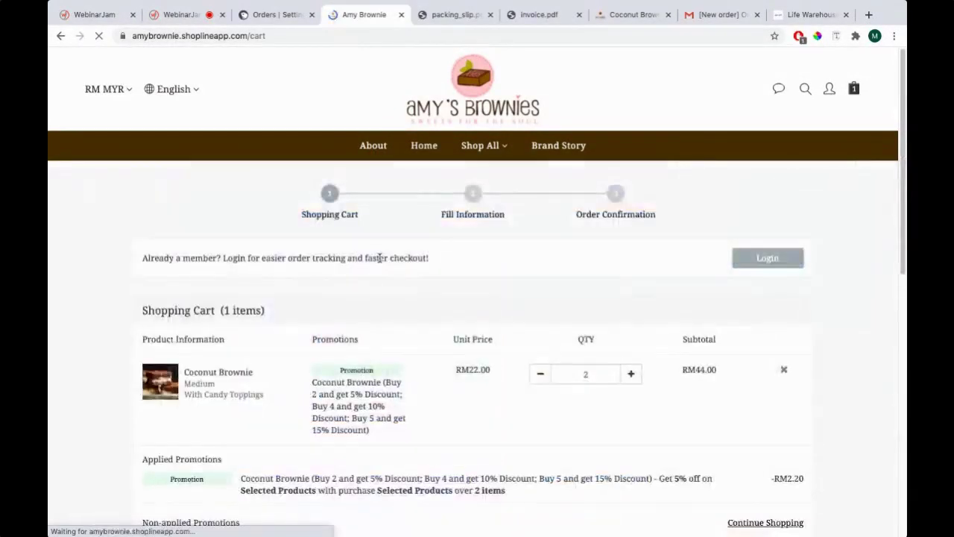
{"action": "scroll", "coordinate": [399, 298], "scroll_direction": "down", "scroll_amount": 3}
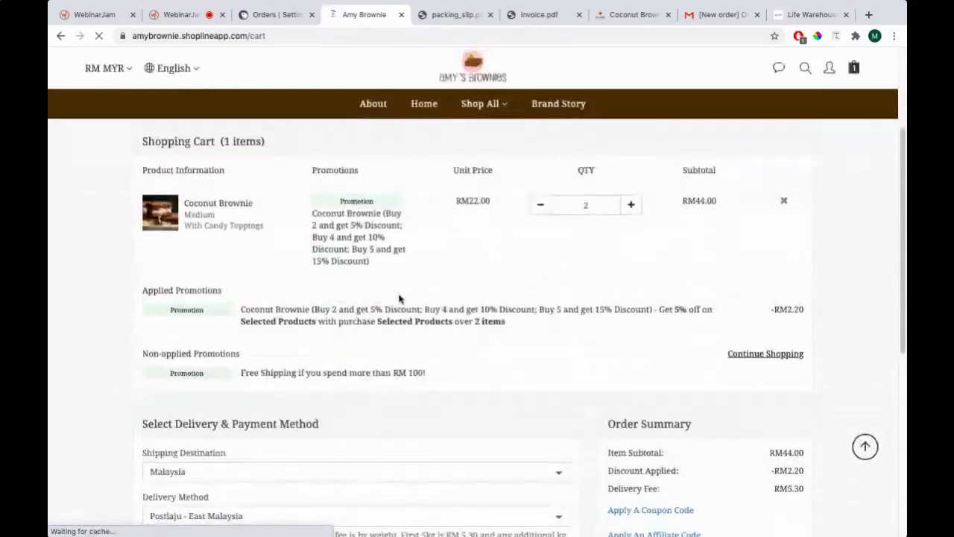
{"action": "scroll", "coordinate": [447, 301], "scroll_direction": "up", "scroll_amount": 1}
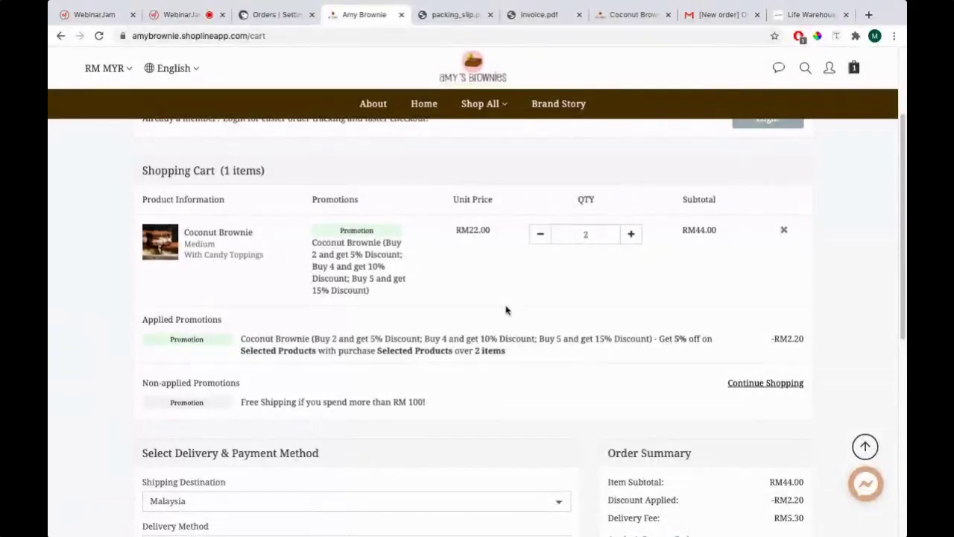
{"action": "left_click", "coordinate": [273, 16]}
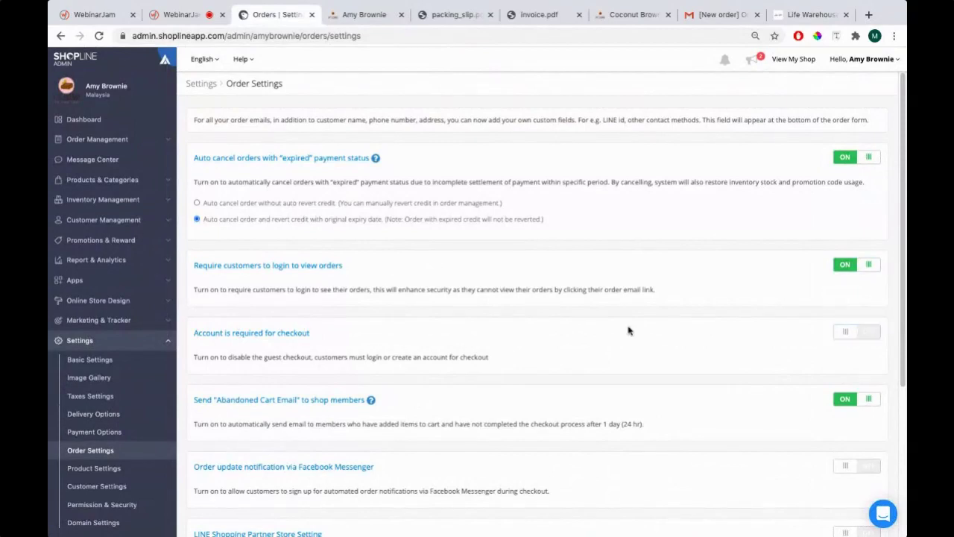
Glance at the cart and the PowerPoint slide, then open Promotions & Reward in admin
{"action": "scroll", "coordinate": [629, 330], "scroll_direction": "down", "scroll_amount": 3}
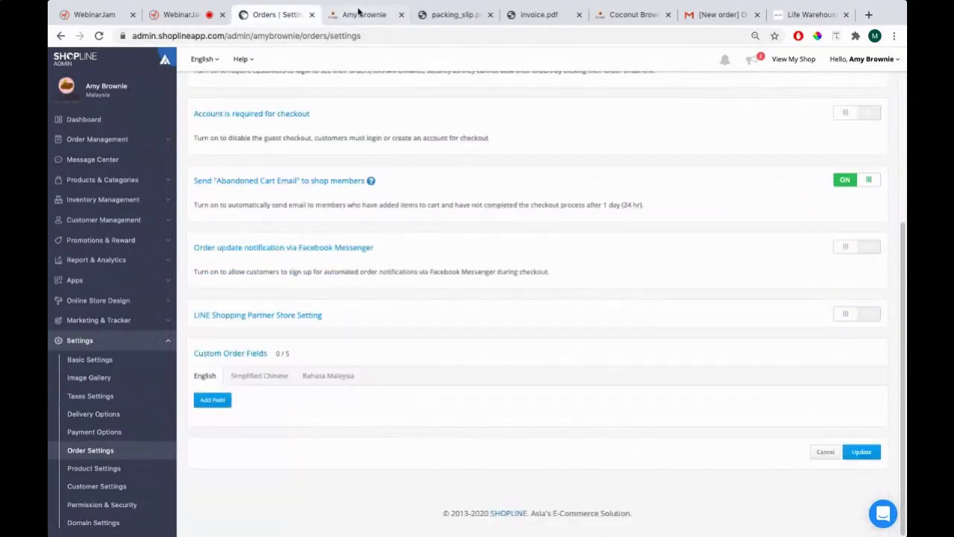
{"action": "left_click", "coordinate": [362, 13]}
{"action": "key", "text": "super+Tab"}
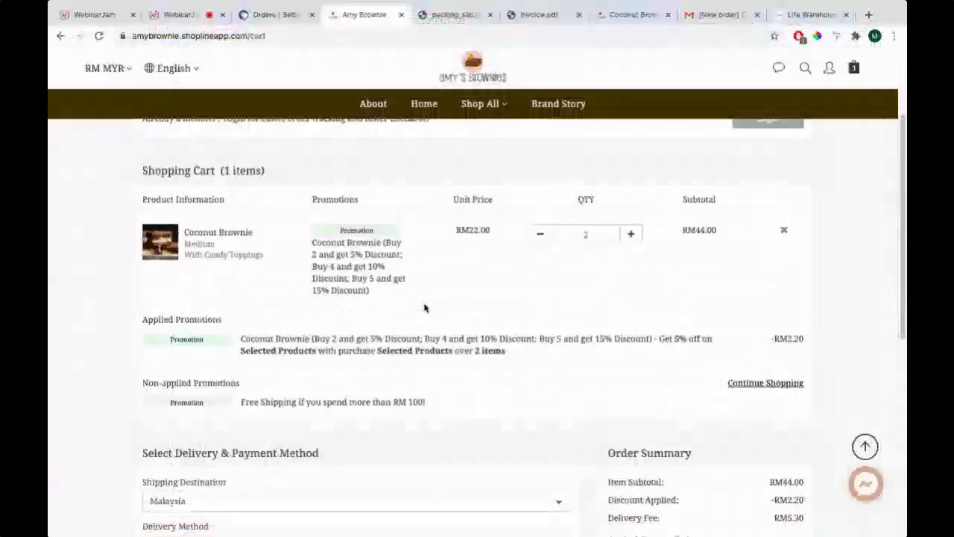
{"action": "left_click", "coordinate": [293, 16]}
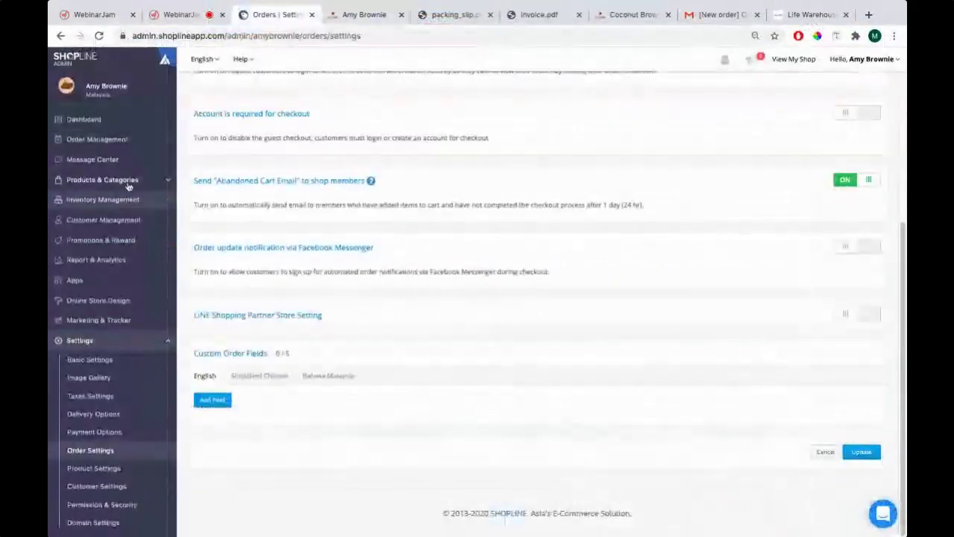
{"action": "left_click", "coordinate": [119, 240]}
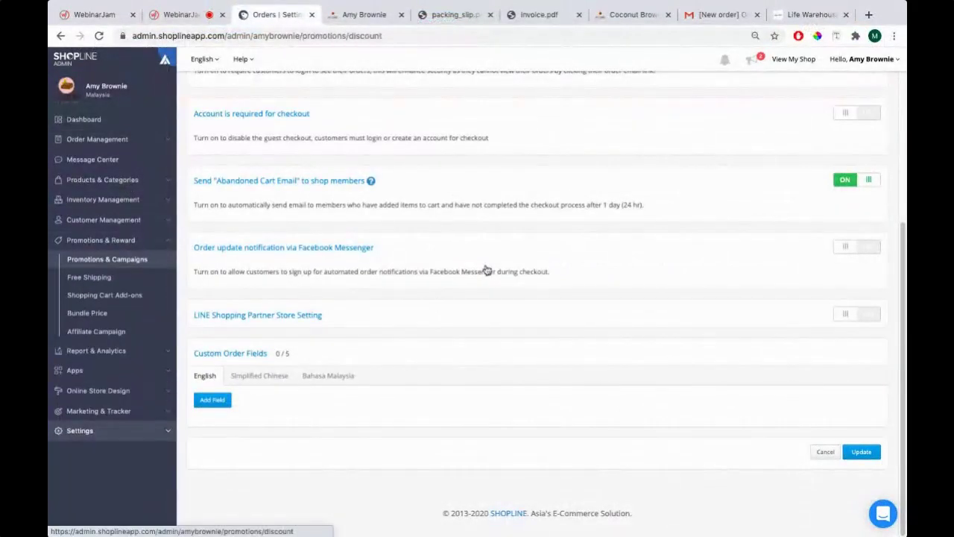
Review the free shipping over RM 100 promotion, then open Promotions & Campaigns
{"action": "left_click", "coordinate": [78, 279]}
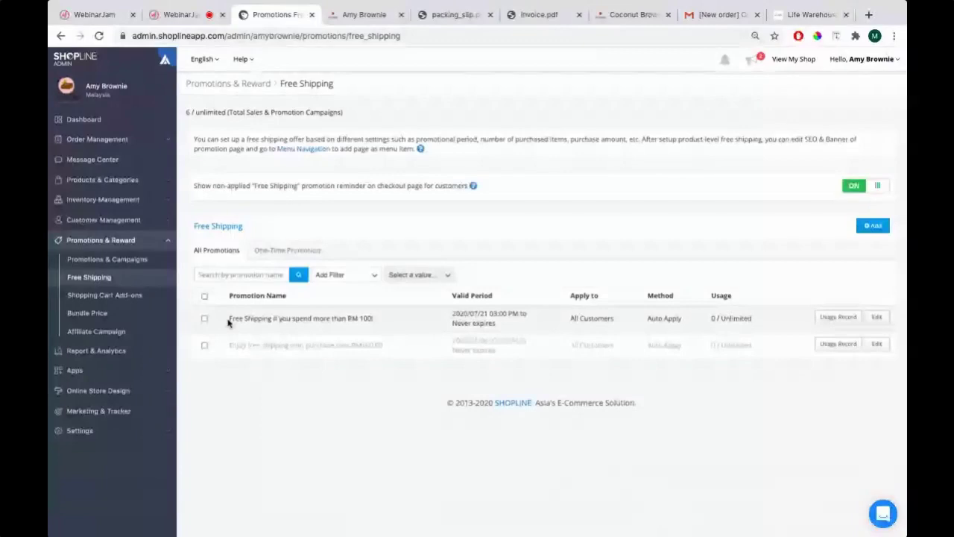
{"action": "left_click_drag", "start_coordinate": [229, 318], "coordinate": [347, 316]}
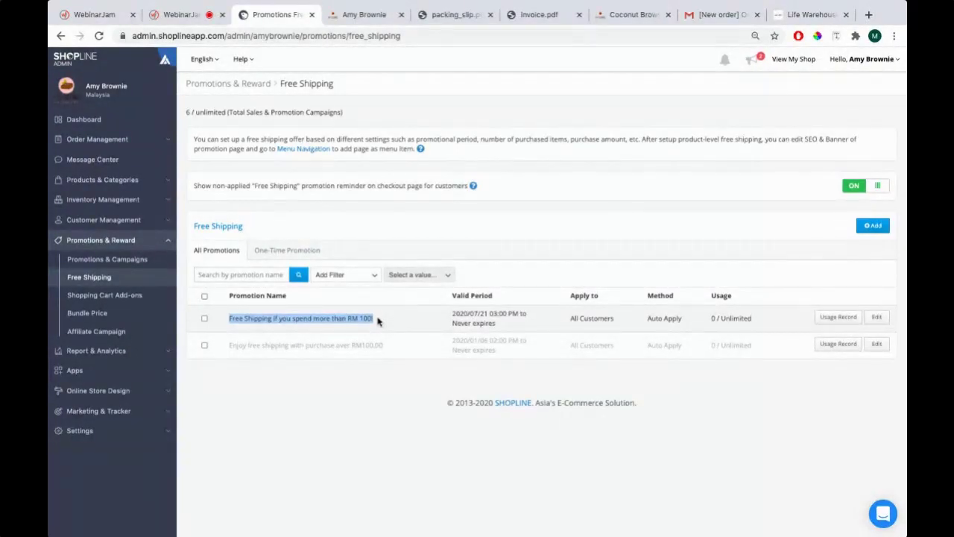
{"action": "key", "text": "super+Tab"}
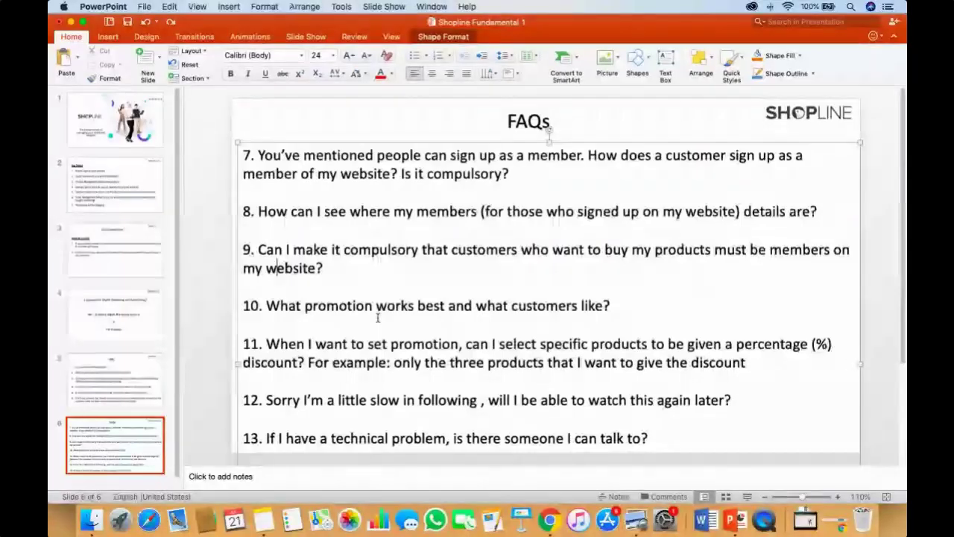
{"action": "key", "text": "super+Tab"}
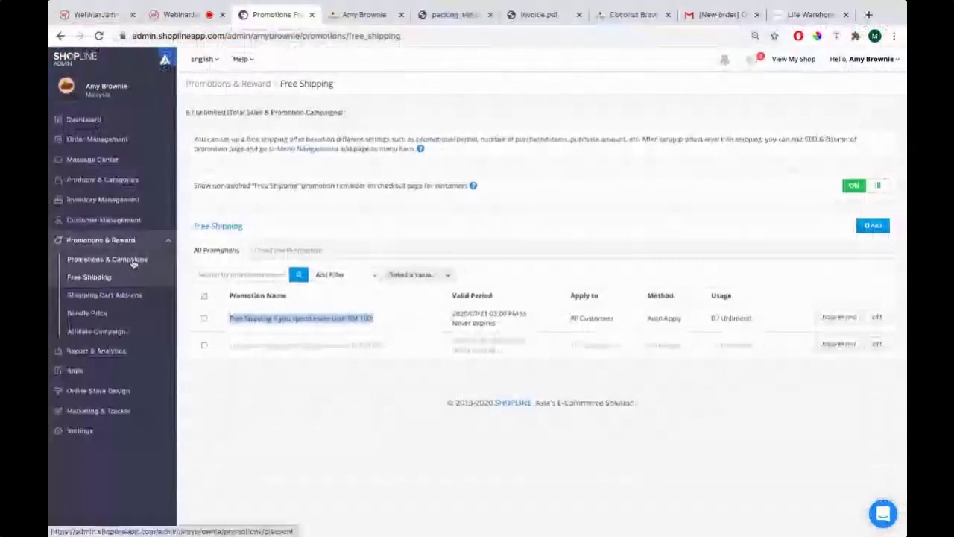
{"action": "left_click", "coordinate": [133, 263]}
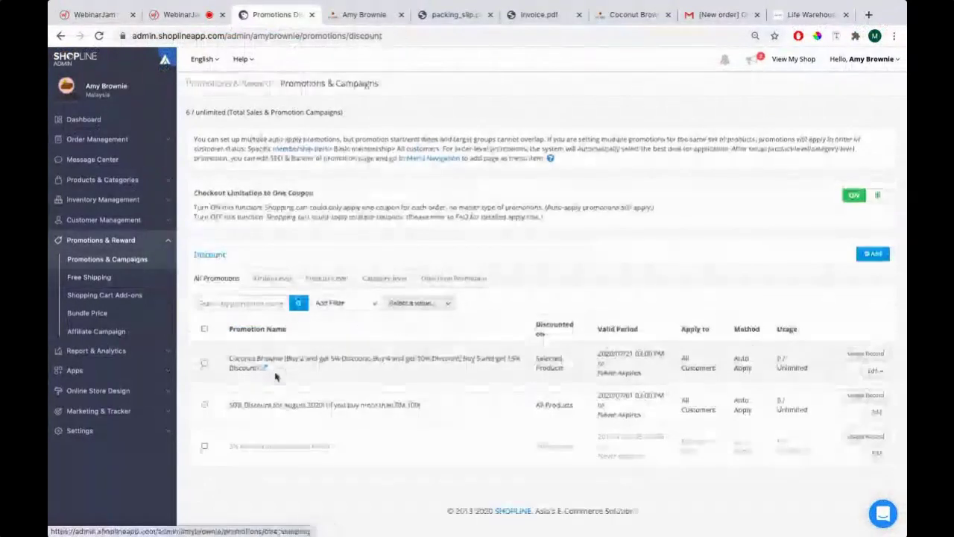
Alternate between the Promotions & Campaigns list and the PowerPoint FAQs slide, ending on the slide
{"action": "key", "text": "super+Tab"}
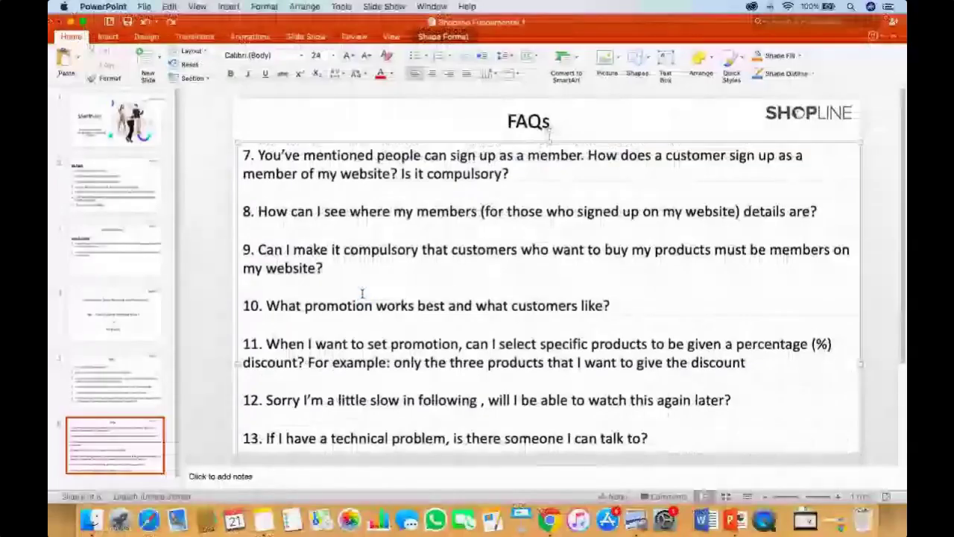
{"action": "key", "text": "super+Tab"}
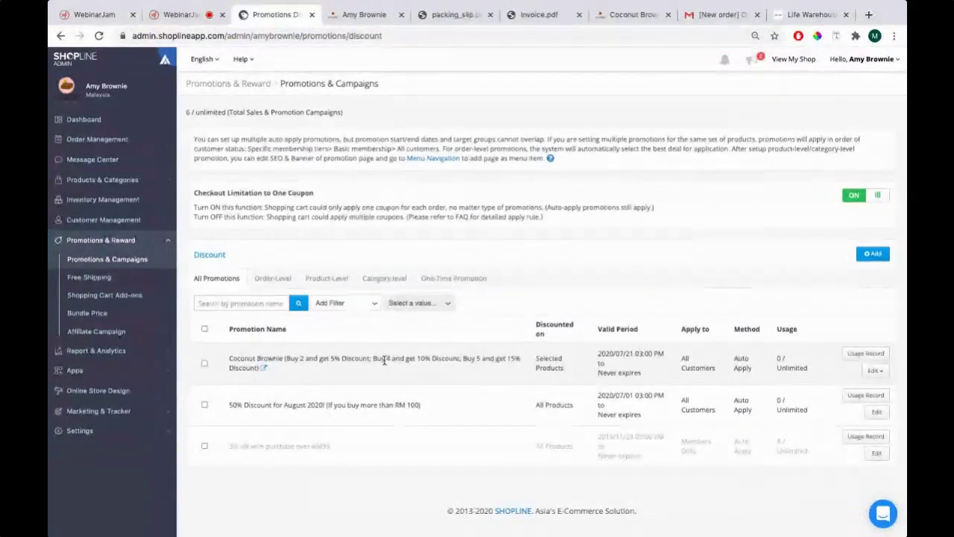
{"action": "key", "text": "super+Tab"}
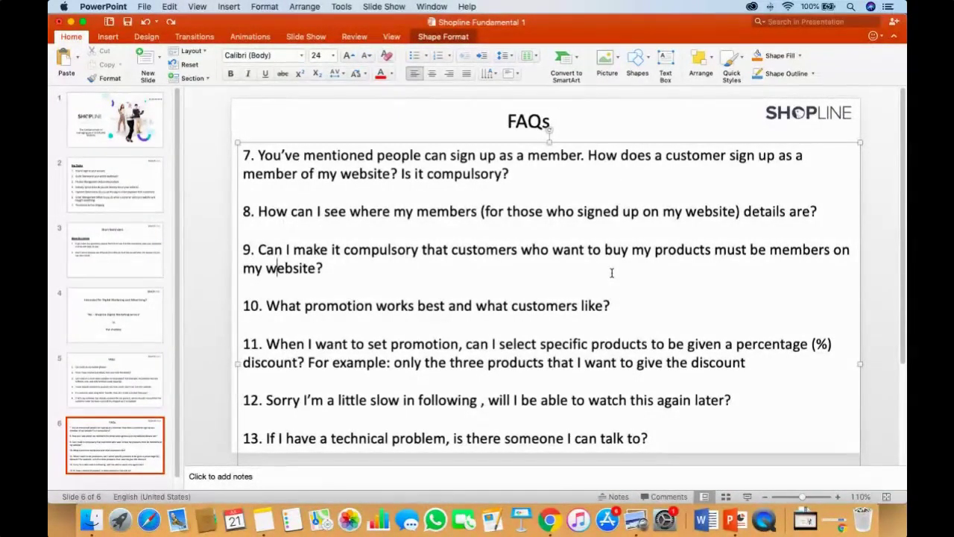
{"action": "key", "text": "super+Tab"}
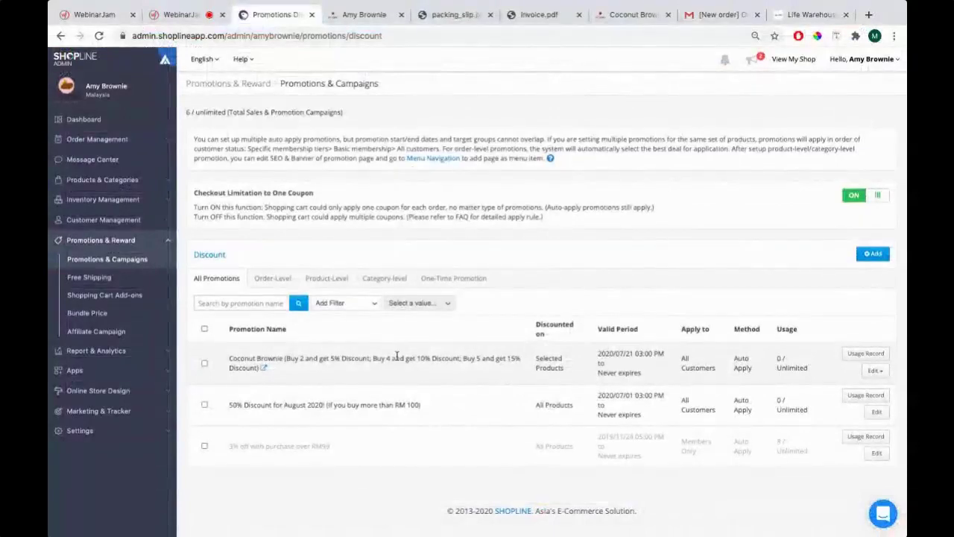
{"action": "key", "text": "super+Tab"}
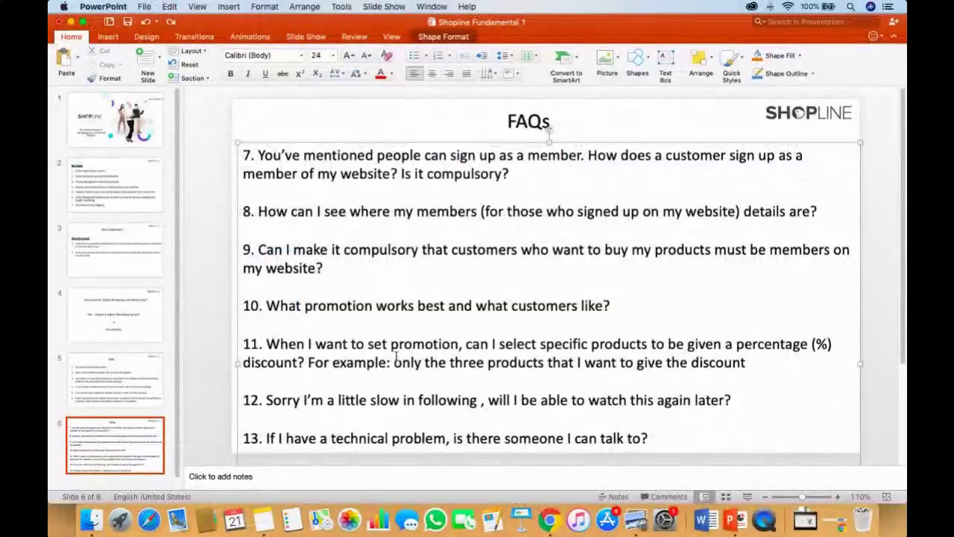
Highlight FAQ question 11 on percentage product discounts, then return to SHOPLINE Admin's promotions list
{"action": "left_click_drag", "start_coordinate": [270, 344], "coordinate": [832, 350]}
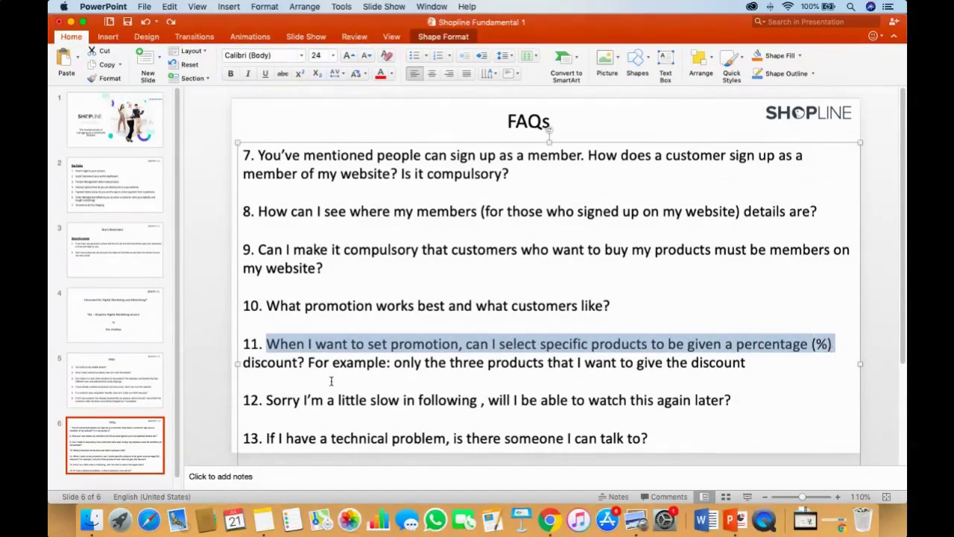
{"action": "left_click", "coordinate": [306, 362]}
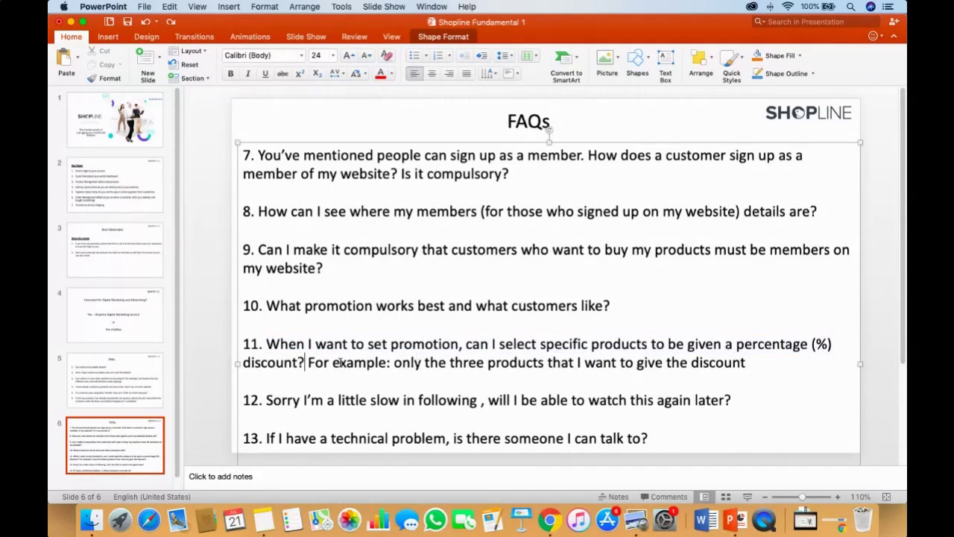
{"action": "key", "text": "super+Tab"}
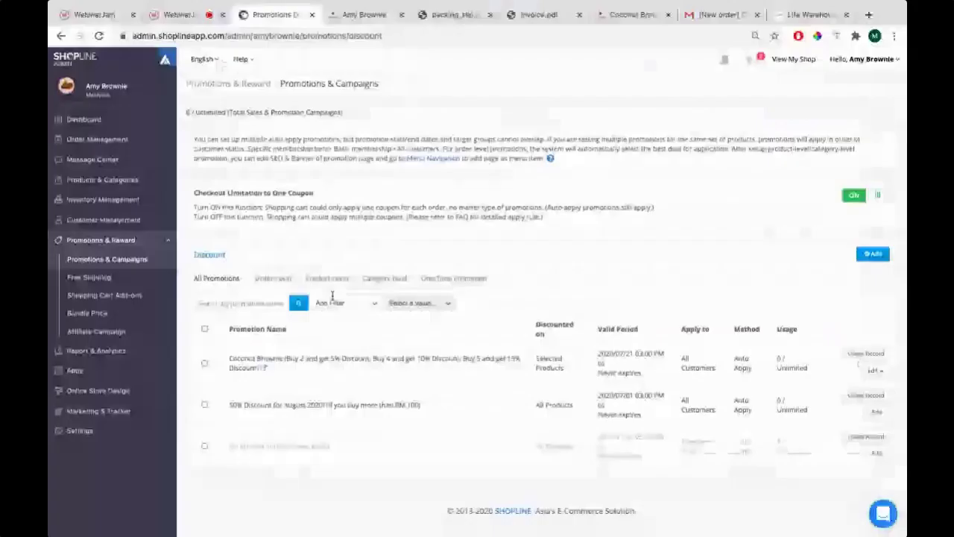
Create a new discount promotion with the English name '20% for Cakes'
{"action": "left_click", "coordinate": [119, 182]}
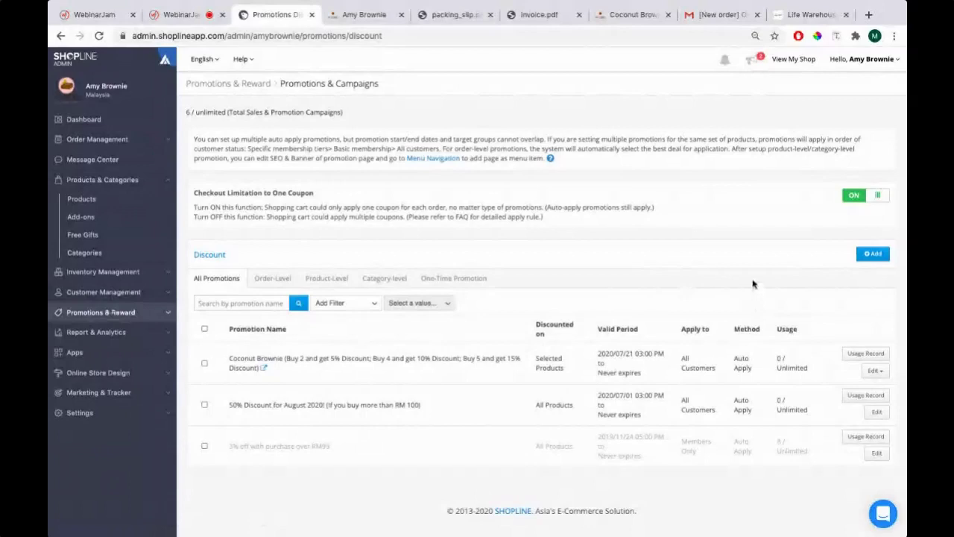
{"action": "left_click", "coordinate": [870, 253]}
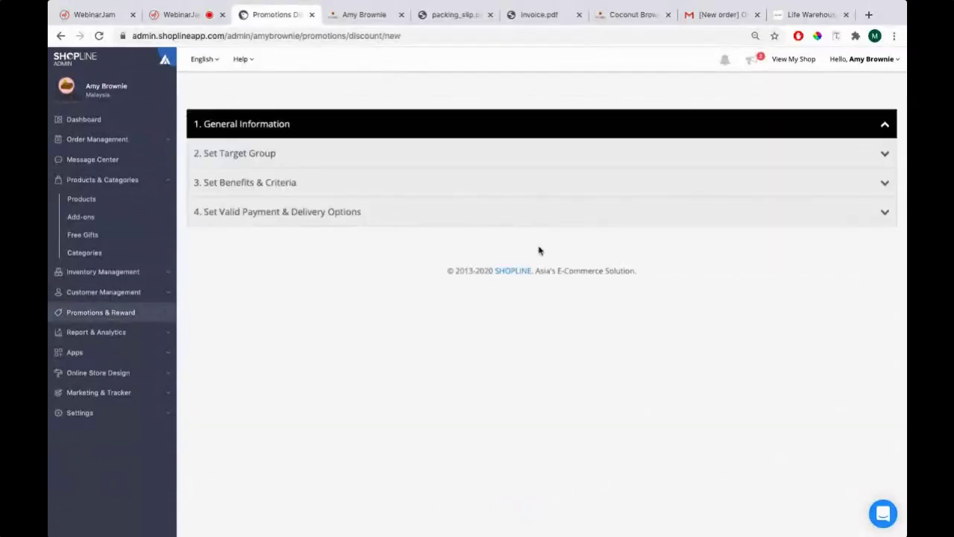
{"action": "left_click", "coordinate": [389, 170]}
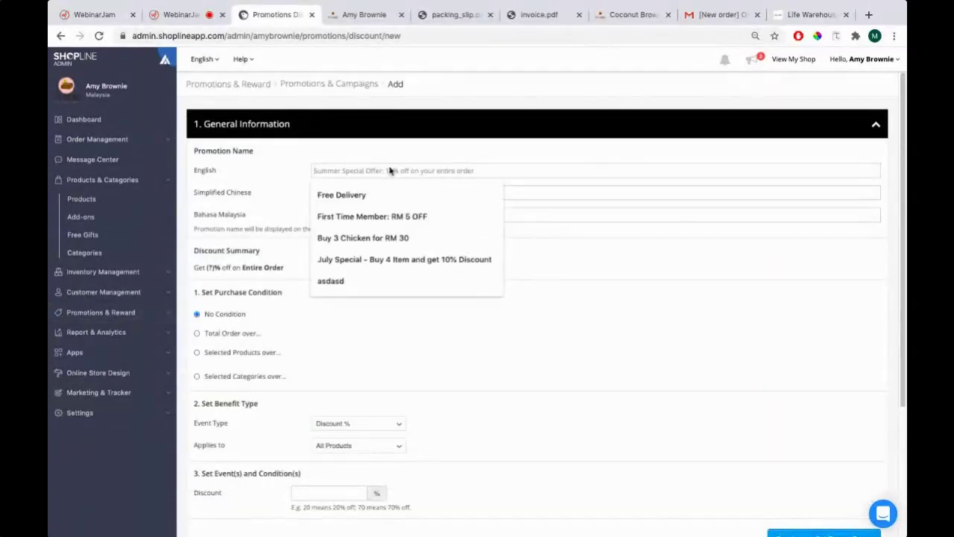
{"action": "key", "text": "ctrl+Left"}
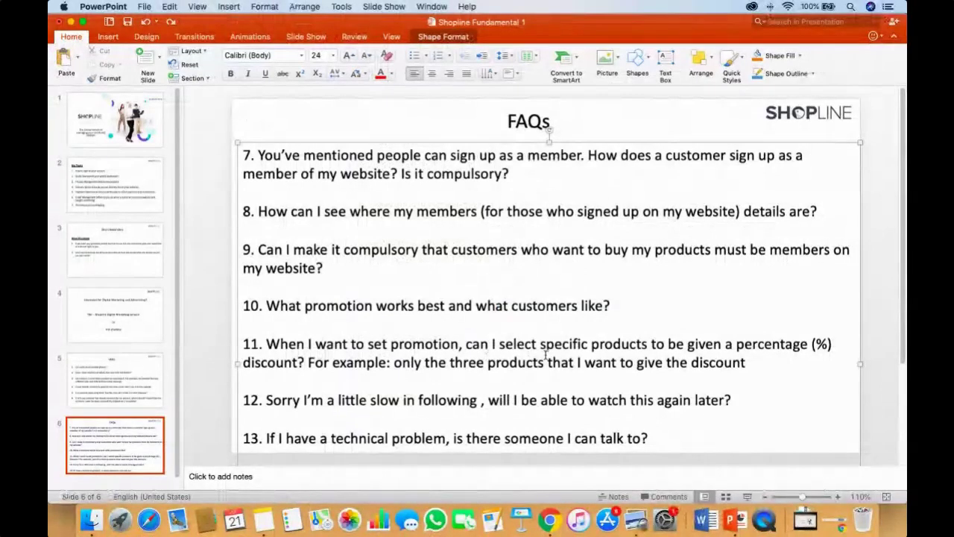
{"action": "key", "text": "ctrl+Right"}
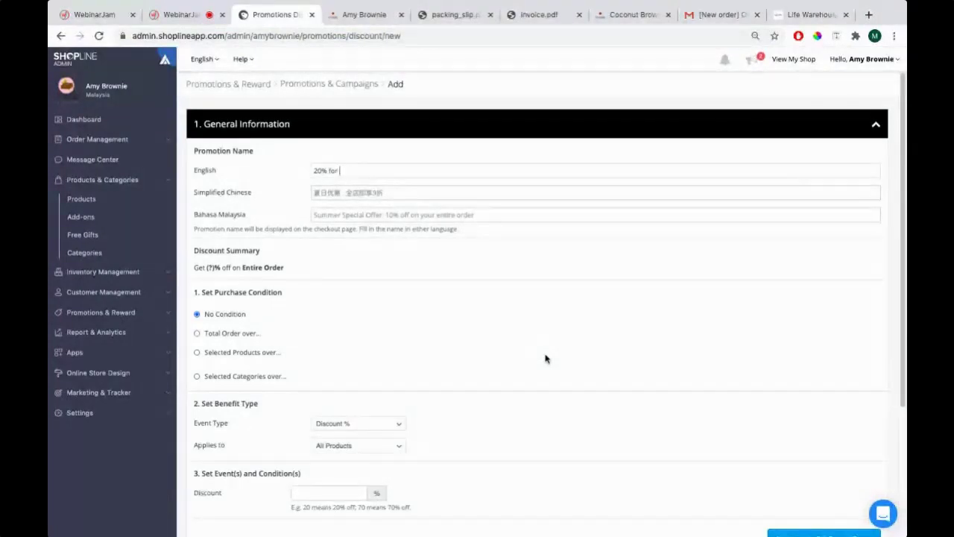
{"action": "type", "text": "Cakes"}
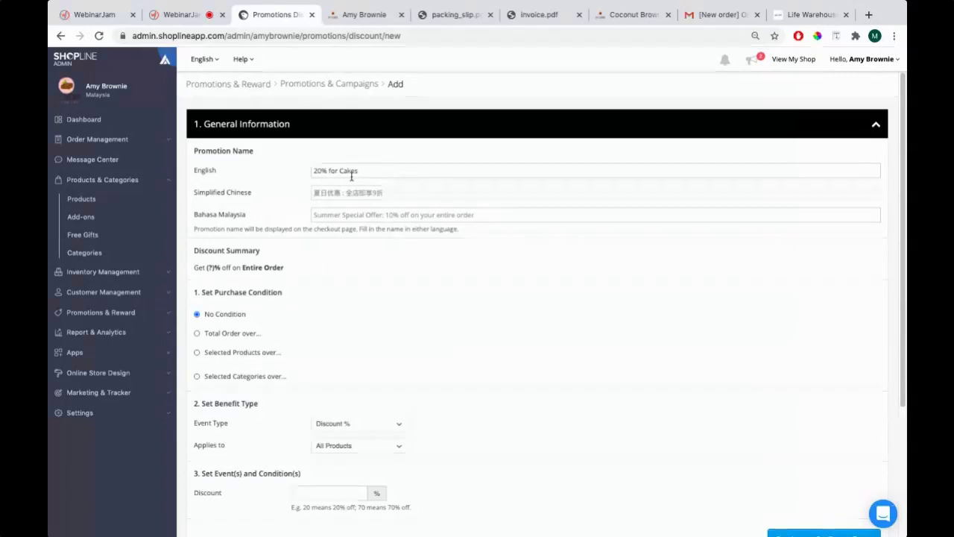
{"action": "scroll", "coordinate": [283, 237], "scroll_direction": "down", "scroll_amount": 1}
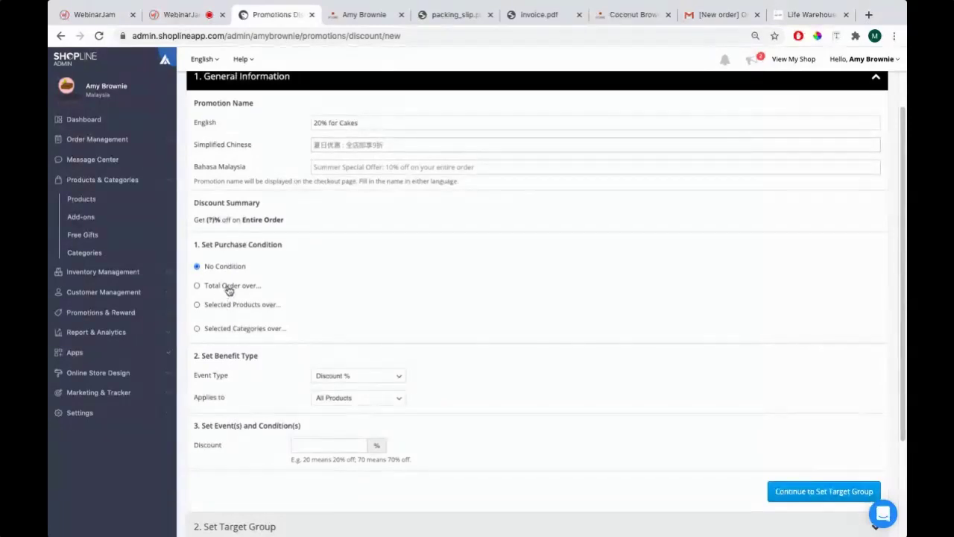
Set the promotion condition to selected products over a minimum amount
{"action": "left_click", "coordinate": [250, 290]}
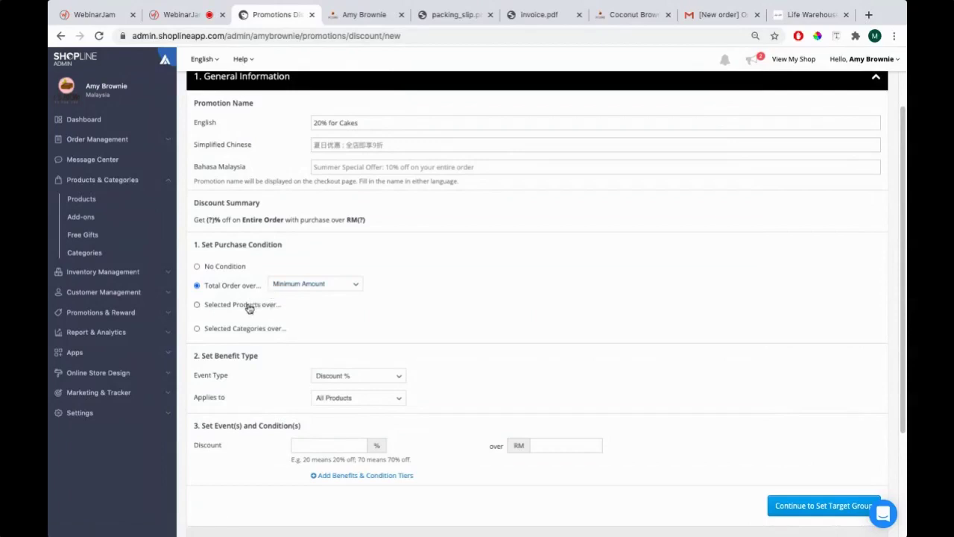
{"action": "left_click", "coordinate": [197, 304]}
{"action": "left_click", "coordinate": [322, 305]}
{"action": "left_click", "coordinate": [321, 318]}
{"action": "scroll", "coordinate": [365, 291], "scroll_direction": "down", "scroll_amount": 2}
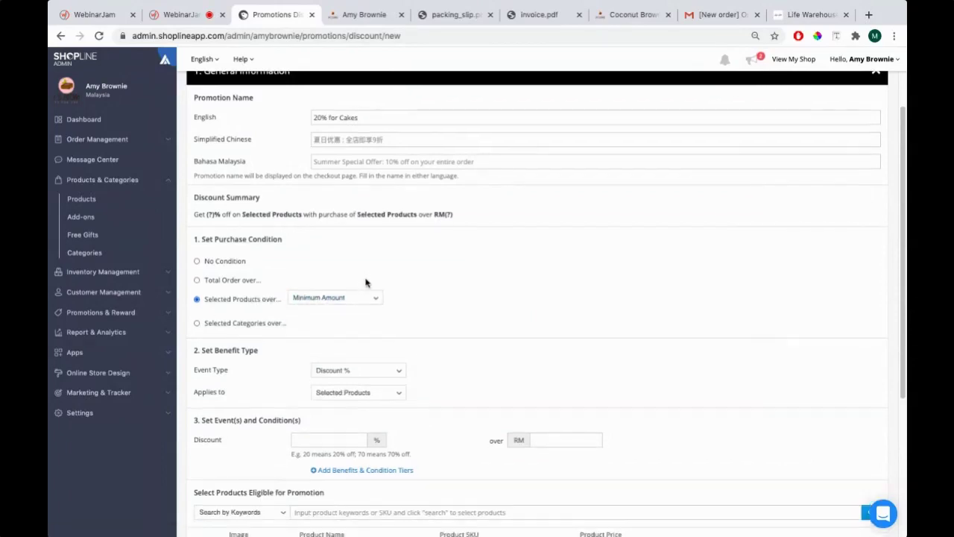
Rename it '20% Discount for Cakes (If you buy more than 2 cakes)' and enter a 20% discount
{"action": "key", "text": "super+Tab"}
{"action": "key", "text": "super+Tab"}
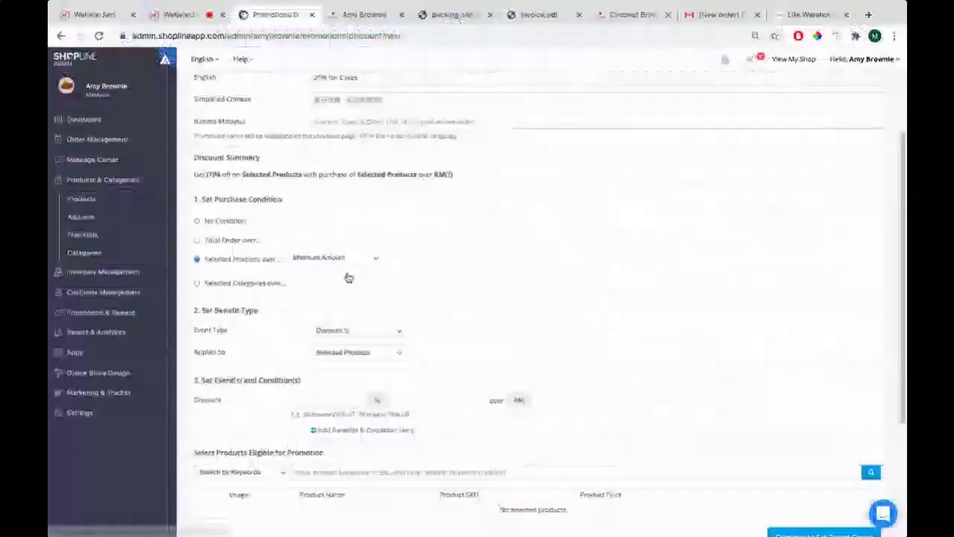
{"action": "scroll", "coordinate": [354, 224], "scroll_direction": "up", "scroll_amount": 2}
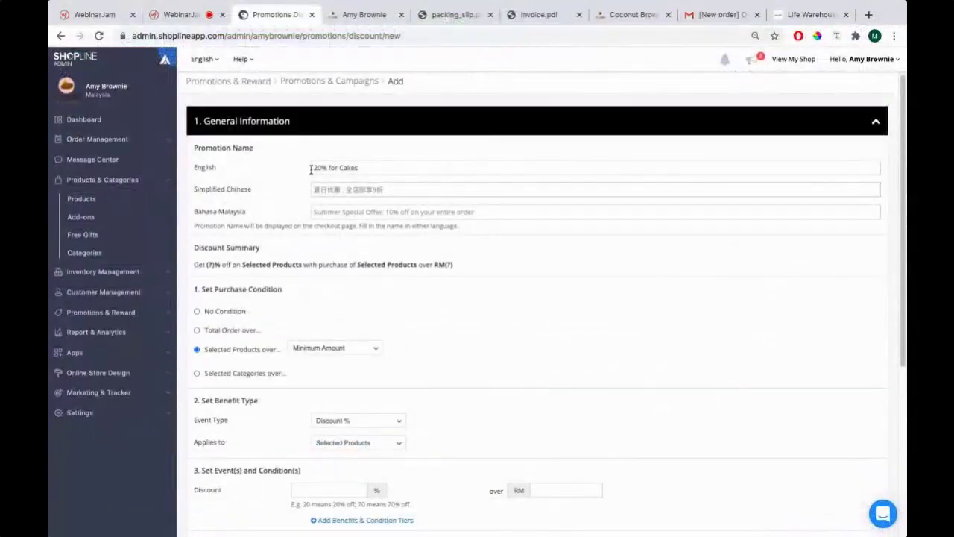
{"action": "left_click", "coordinate": [328, 169]}
{"action": "type", "text": "Discount"}
{"action": "type", "text": "more than 2 caks"}
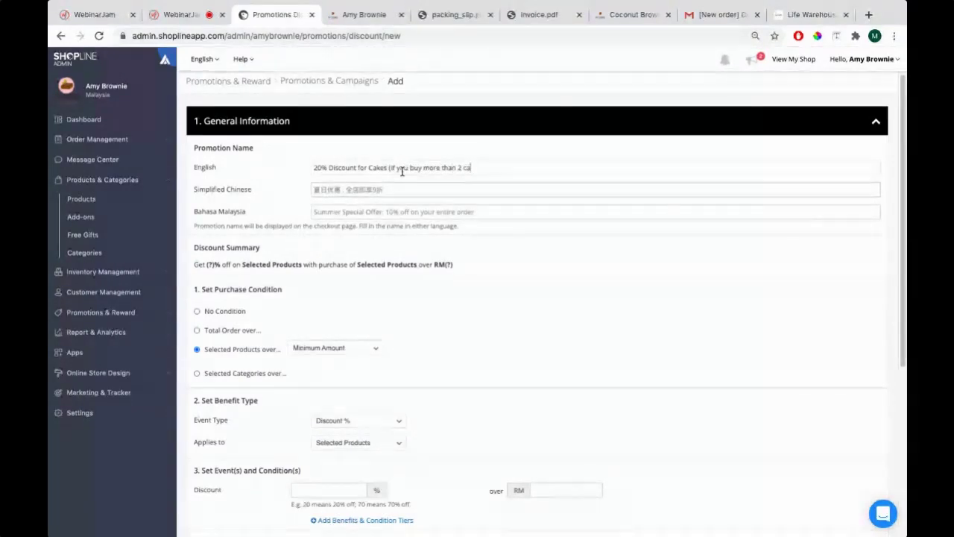
{"action": "scroll", "coordinate": [418, 300], "scroll_direction": "down", "scroll_amount": 3}
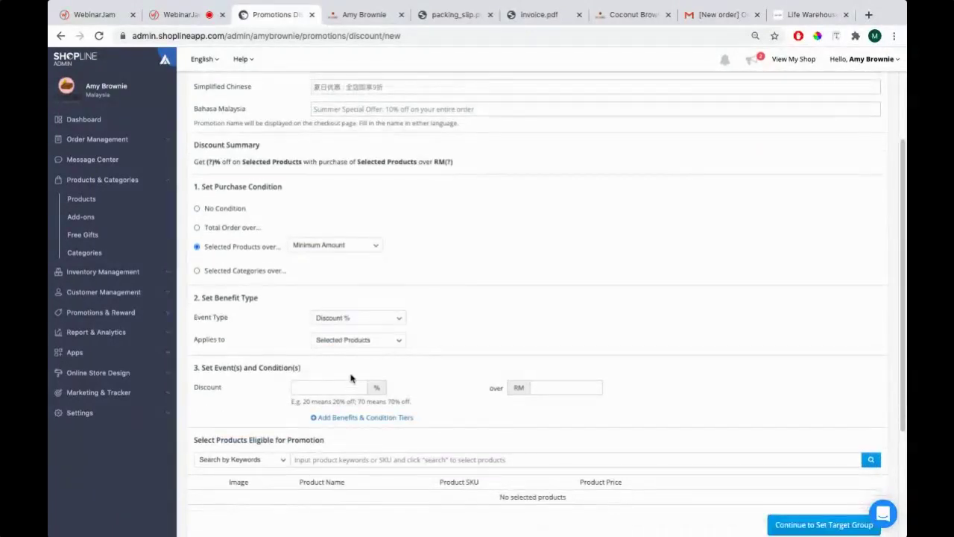
{"action": "type", "text": "20"}
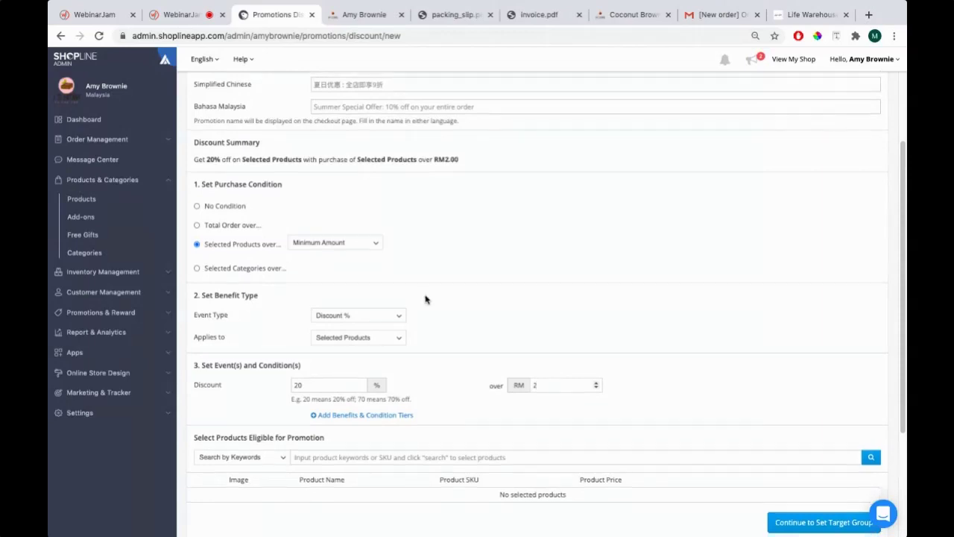
Add Blueberry Cake and Orange Cake as the eligible products
{"action": "scroll", "coordinate": [375, 216], "scroll_direction": "down", "scroll_amount": 5}
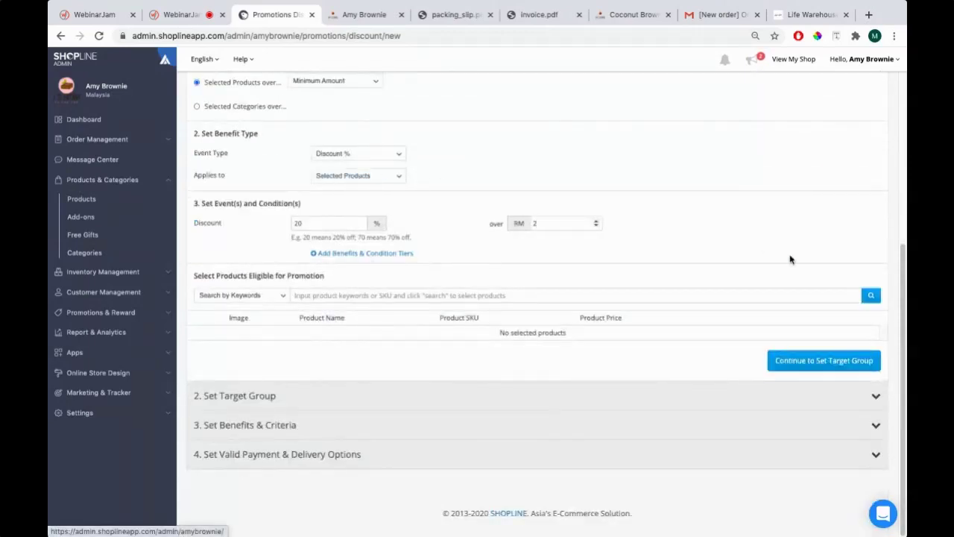
{"action": "left_click", "coordinate": [871, 296]}
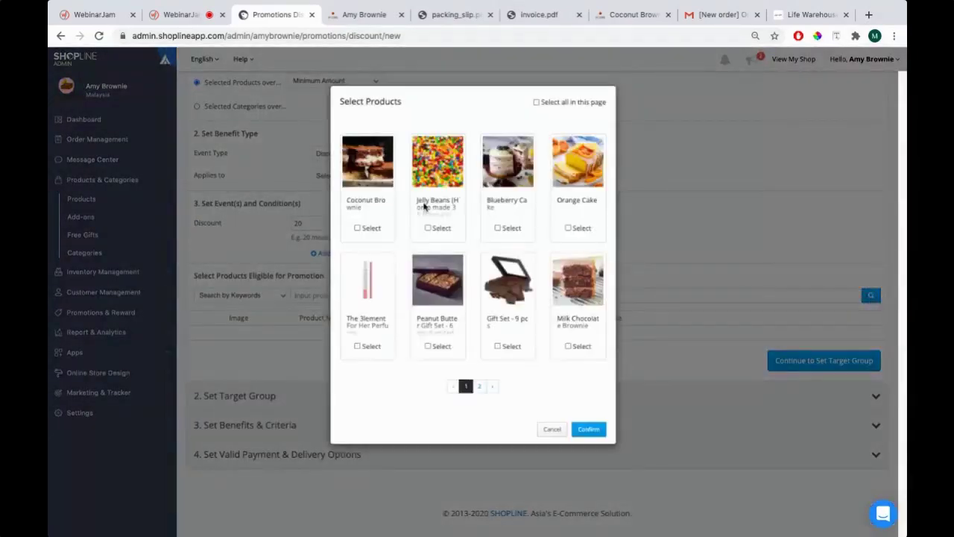
{"action": "left_click", "coordinate": [510, 228]}
{"action": "left_click", "coordinate": [568, 228]}
{"action": "left_click", "coordinate": [589, 429]}
{"action": "scroll", "coordinate": [358, 343], "scroll_direction": "down", "scroll_amount": 1}
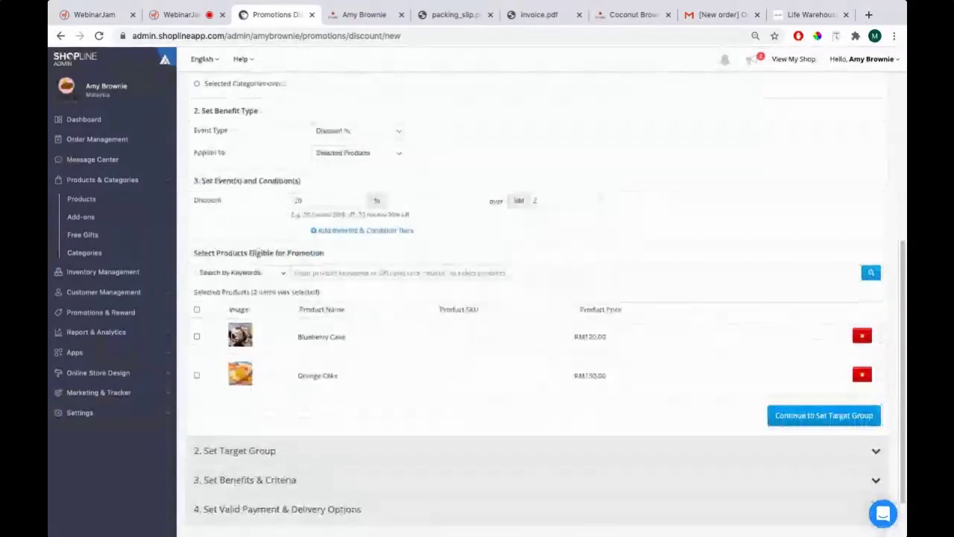
{"action": "left_click_drag", "start_coordinate": [295, 340], "coordinate": [384, 366]}
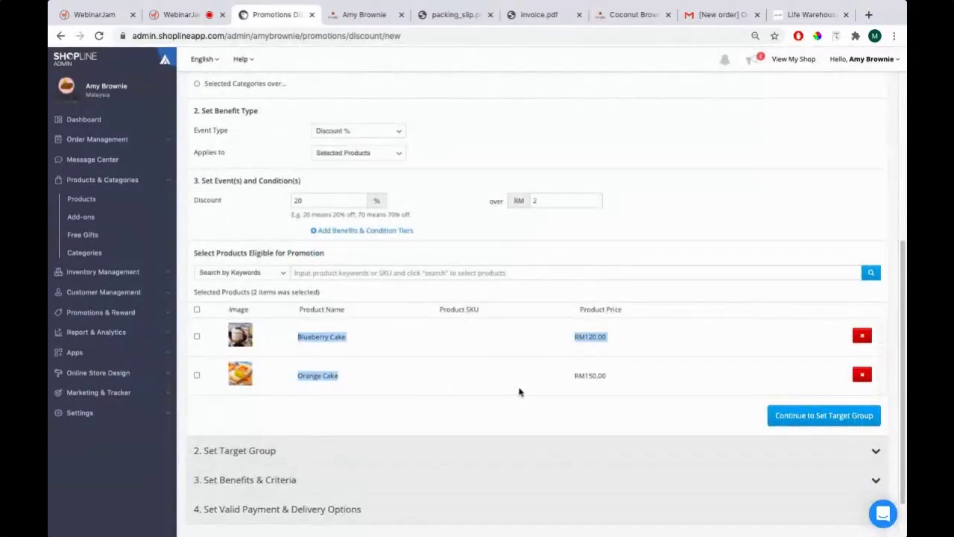
{"action": "scroll", "coordinate": [425, 213], "scroll_direction": "up", "scroll_amount": 4}
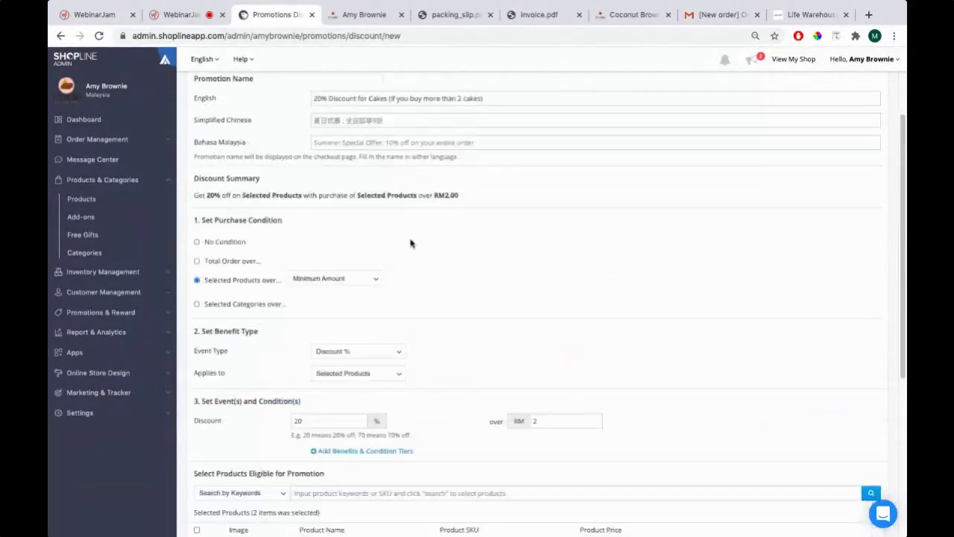
{"action": "scroll", "coordinate": [596, 238], "scroll_direction": "down", "scroll_amount": 5}
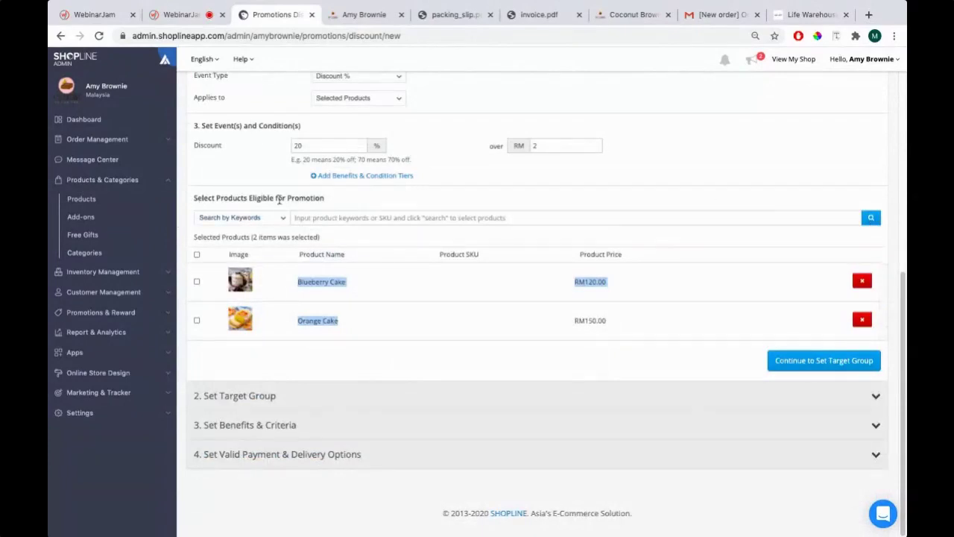
Recheck the product picker unchanged and keep the discount applied to Selected Products
{"action": "left_click", "coordinate": [871, 217]}
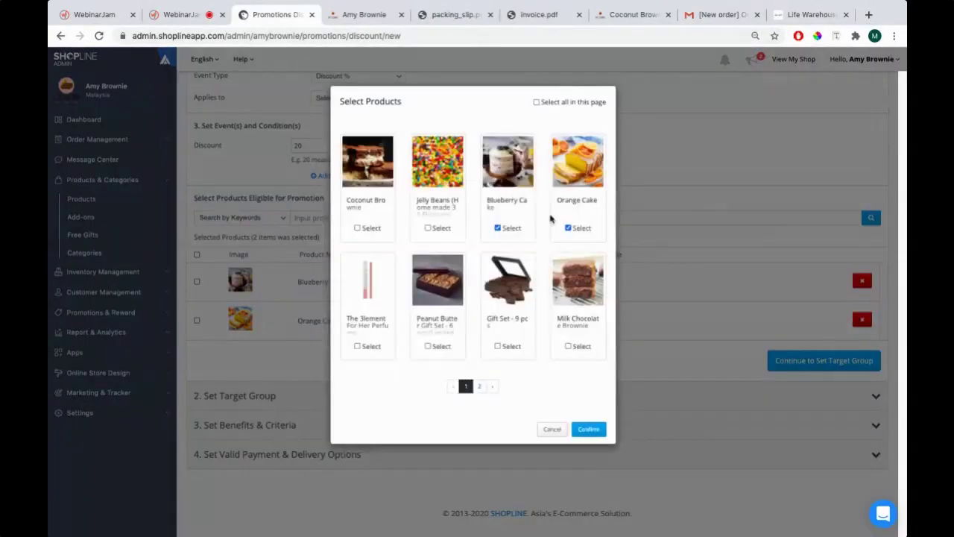
{"action": "left_click", "coordinate": [549, 430]}
{"action": "key", "text": "super+Tab"}
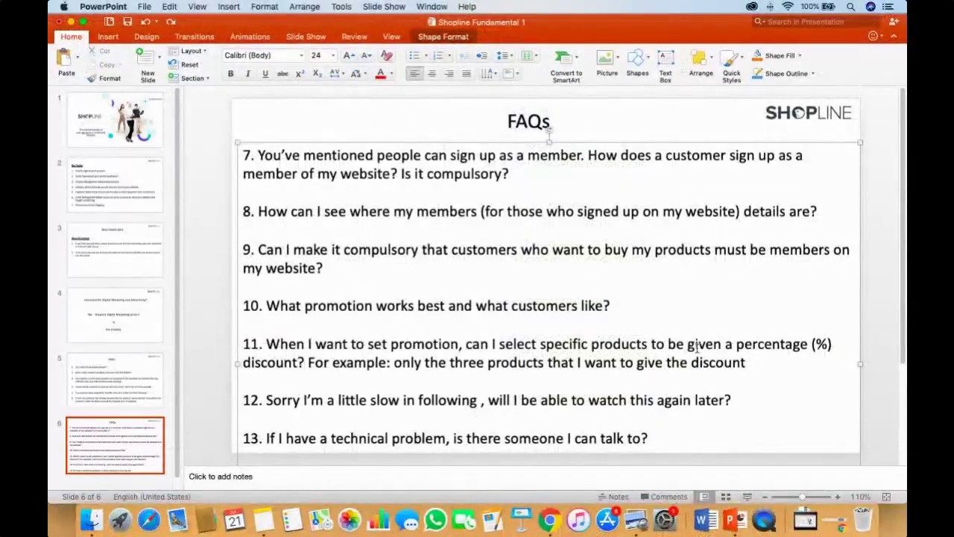
{"action": "key", "text": "super+Tab"}
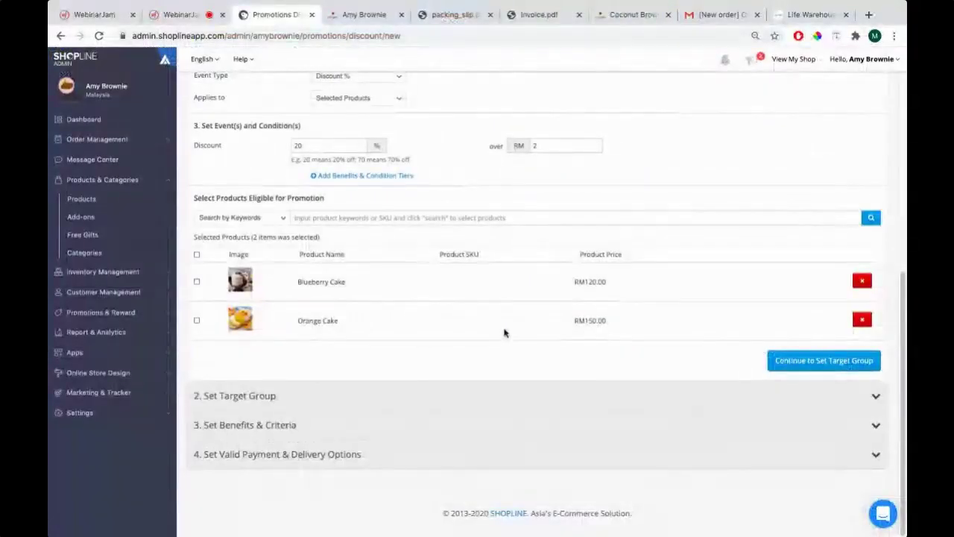
{"action": "scroll", "coordinate": [477, 313], "scroll_direction": "up", "scroll_amount": 3}
{"action": "left_click", "coordinate": [359, 250]}
{"action": "left_click", "coordinate": [354, 266]}
{"action": "scroll", "coordinate": [357, 235], "scroll_direction": "up", "scroll_amount": 3}
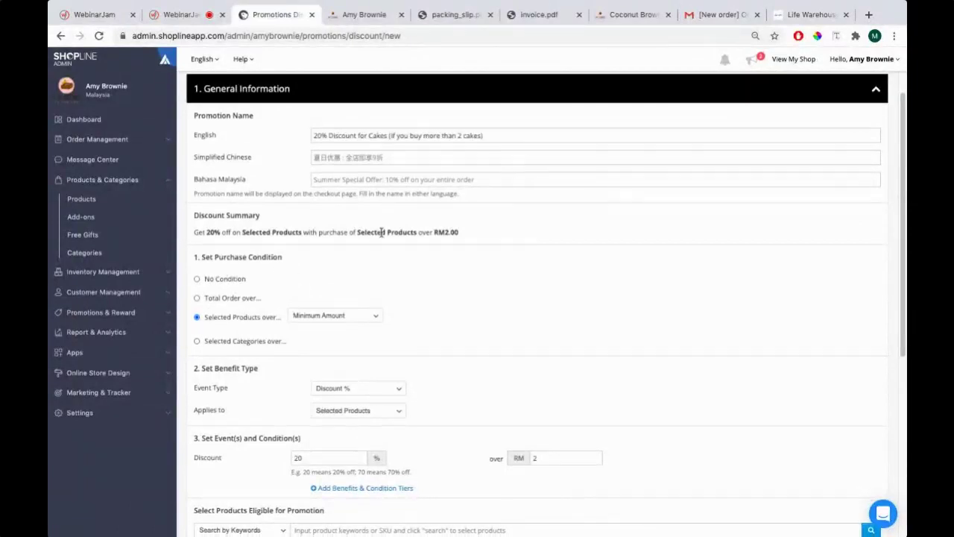
Switch the condition to selected categories with a minimum amount
{"action": "scroll", "coordinate": [250, 295], "scroll_direction": "down", "scroll_amount": 1}
{"action": "left_click", "coordinate": [270, 302]}
{"action": "left_click", "coordinate": [333, 298]}
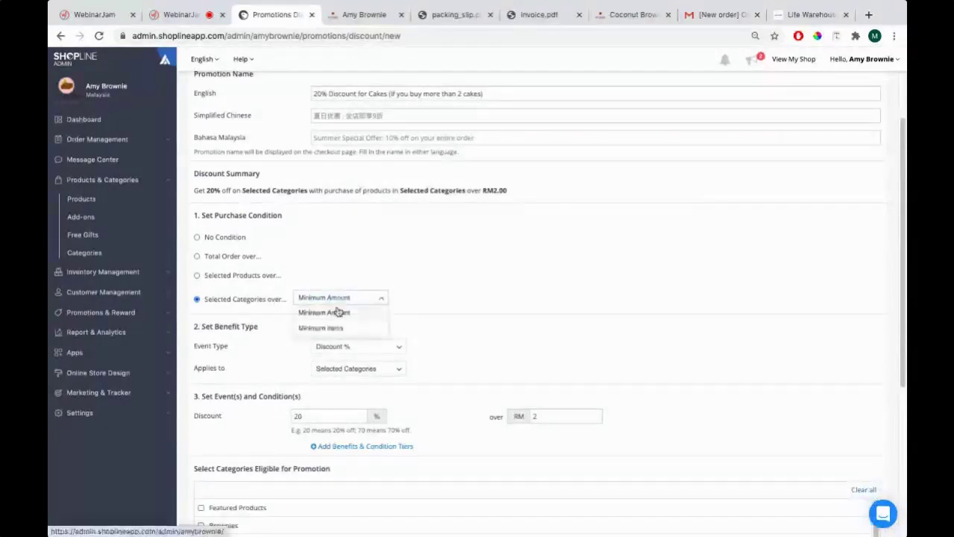
{"action": "left_click", "coordinate": [335, 312]}
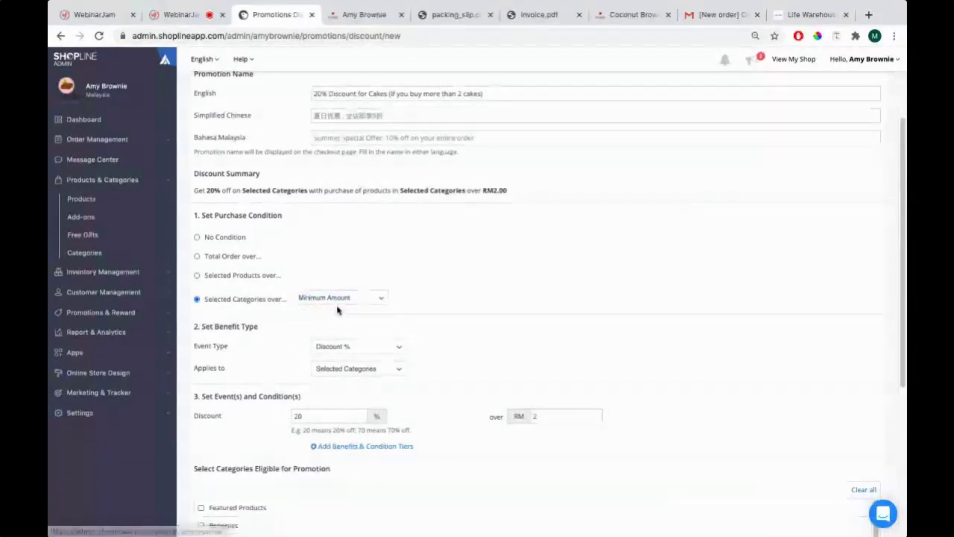
Change the promotion name from cakes to brownies
{"action": "left_click", "coordinate": [387, 93]}
{"action": "key", "text": "BackSpace"}
{"action": "key", "text": "BackSpace"}
{"action": "key", "text": "BackSpace"}
{"action": "key", "text": "BackSpace"}
{"action": "key", "text": "BackSpace"}
{"action": "type", "text": "Brownies"}
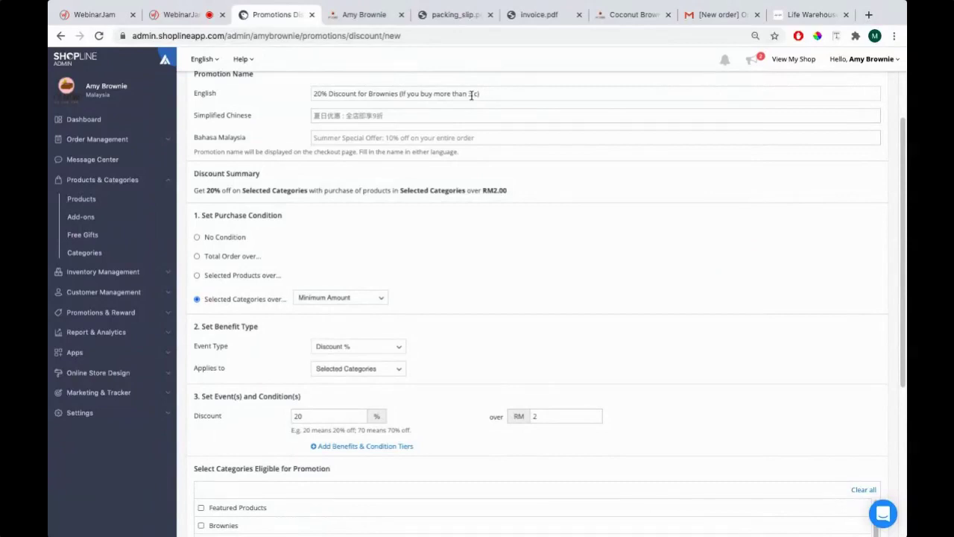
{"action": "key", "text": "BackSpace"}
{"action": "type", "text": "brownies"}
Tick Brownies as the eligible category
{"action": "scroll", "coordinate": [424, 286], "scroll_direction": "down", "scroll_amount": 3}
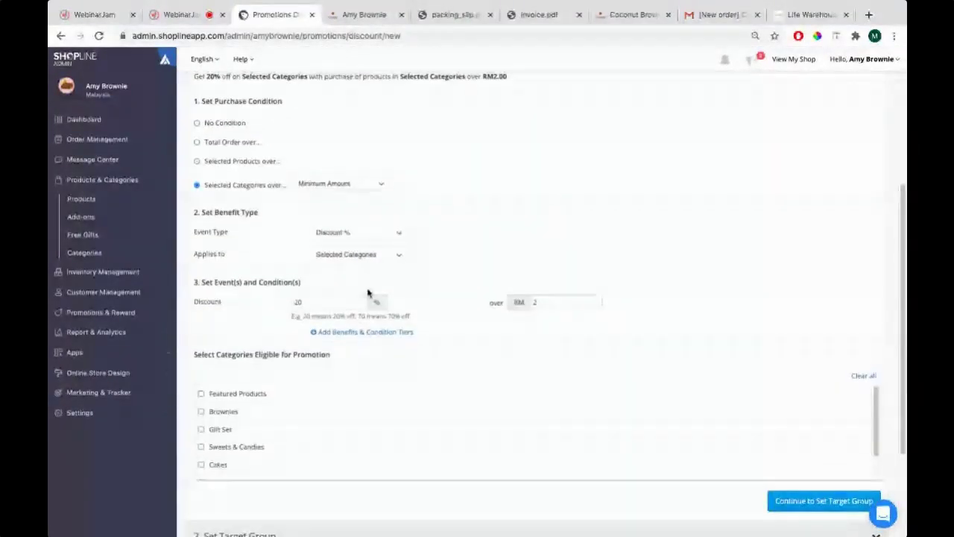
{"action": "scroll", "coordinate": [562, 301], "scroll_direction": "up", "scroll_amount": 1}
{"action": "scroll", "coordinate": [562, 300], "scroll_direction": "down", "scroll_amount": 1}
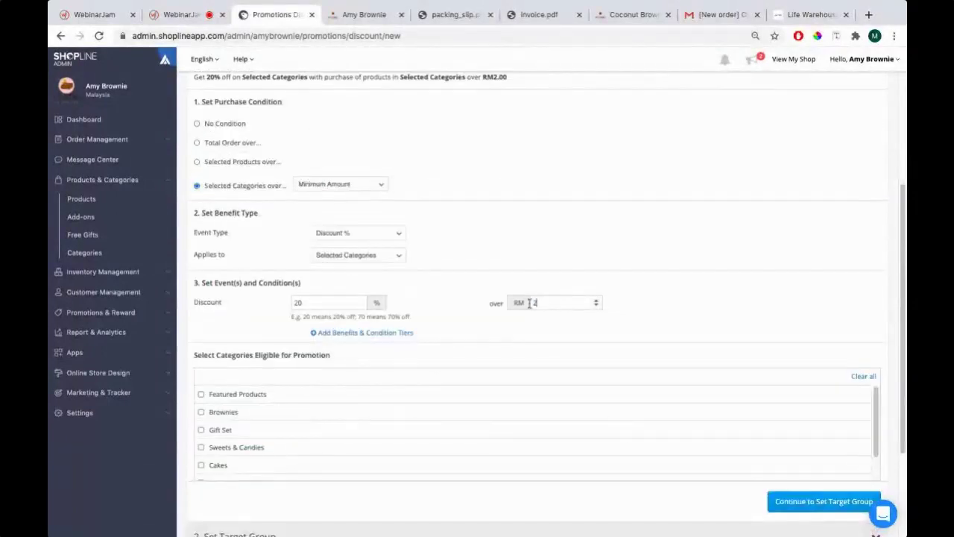
{"action": "scroll", "coordinate": [391, 262], "scroll_direction": "down", "scroll_amount": 3}
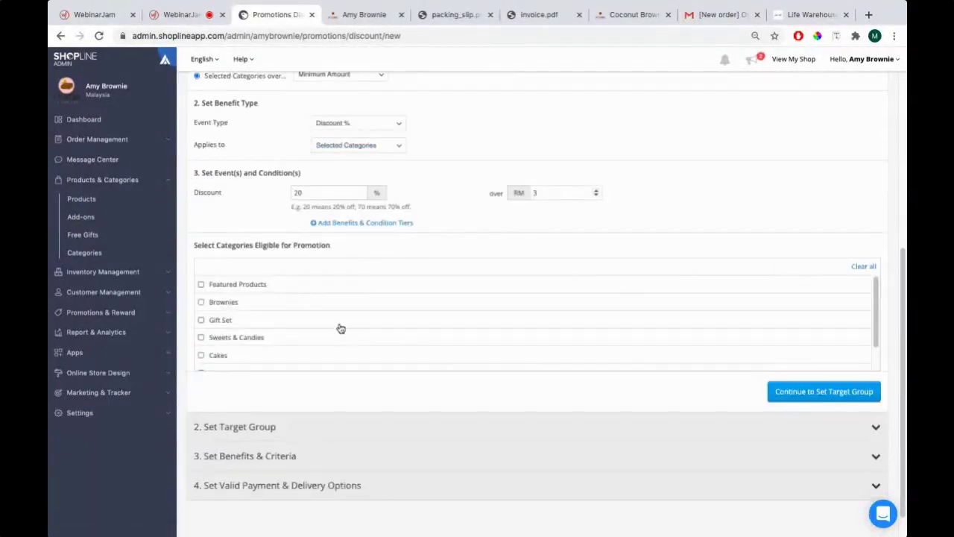
{"action": "scroll", "coordinate": [338, 328], "scroll_direction": "down", "scroll_amount": 1}
{"action": "scroll", "coordinate": [208, 261], "scroll_direction": "up", "scroll_amount": 1}
{"action": "left_click", "coordinate": [201, 302]}
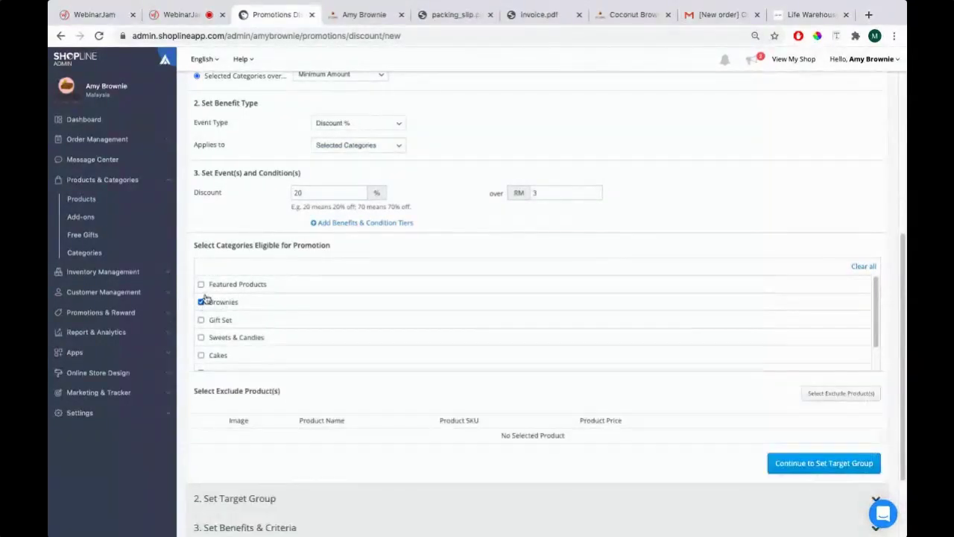
Continue to the target group step and reopen General Information for review
{"action": "scroll", "coordinate": [552, 339], "scroll_direction": "down", "scroll_amount": 1}
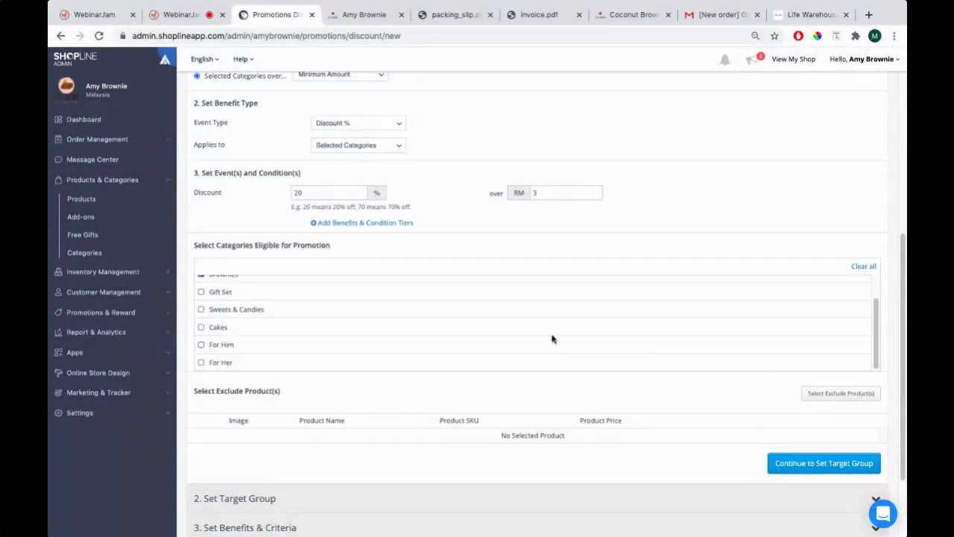
{"action": "left_click", "coordinate": [783, 468]}
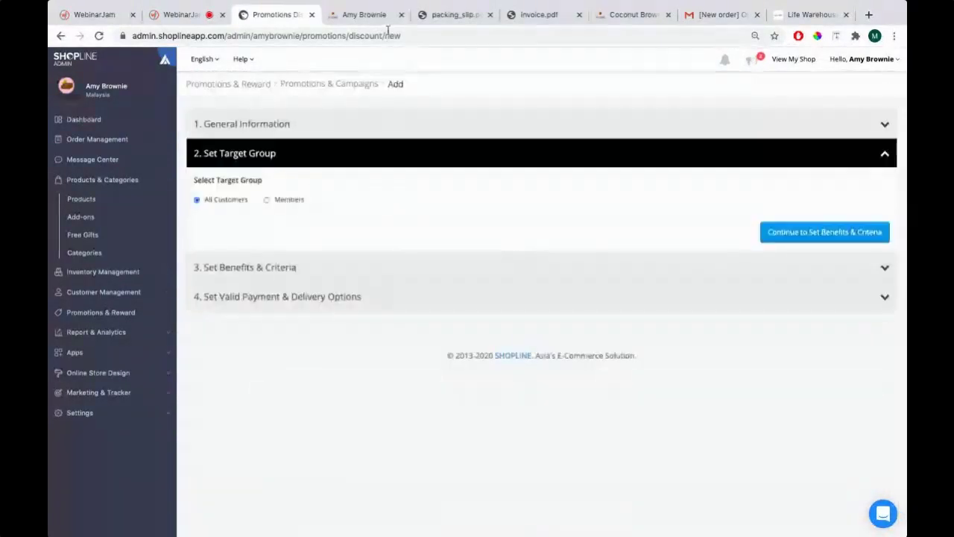
{"action": "left_click", "coordinate": [350, 14]}
{"action": "left_click", "coordinate": [309, 15]}
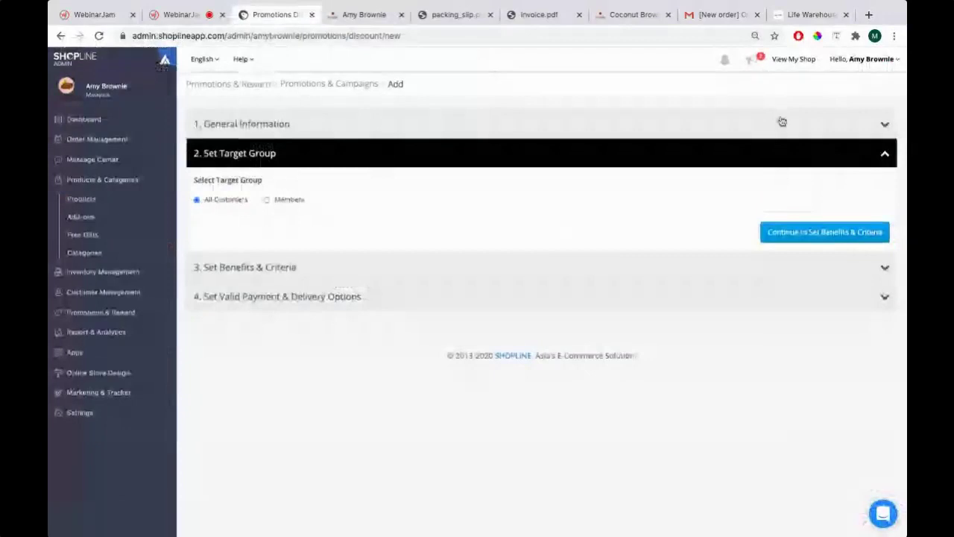
{"action": "left_click", "coordinate": [781, 123]}
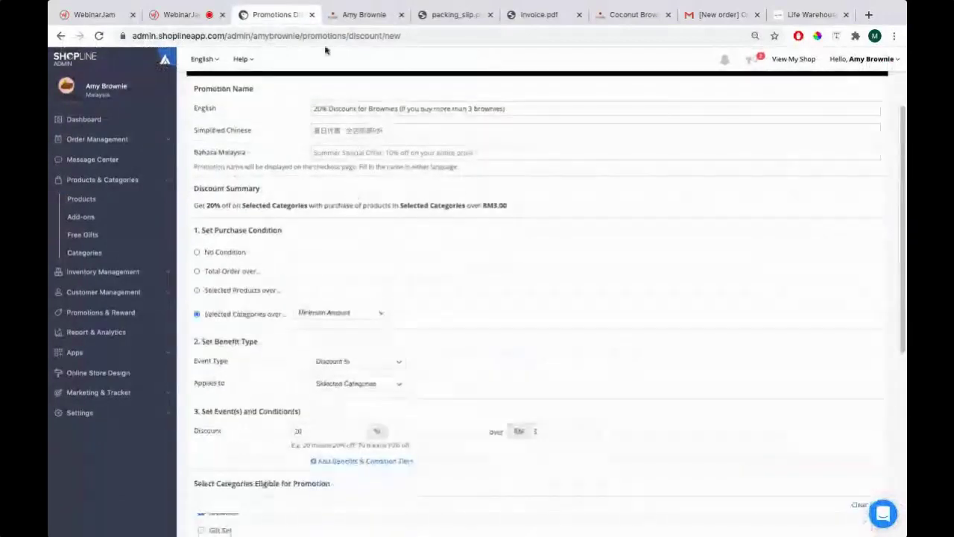
{"action": "left_click", "coordinate": [358, 15]}
Browse the storefront's Brownies category products, then return to the promotion form
{"action": "mouse_move", "coordinate": [481, 105]}
{"action": "left_click", "coordinate": [484, 136]}
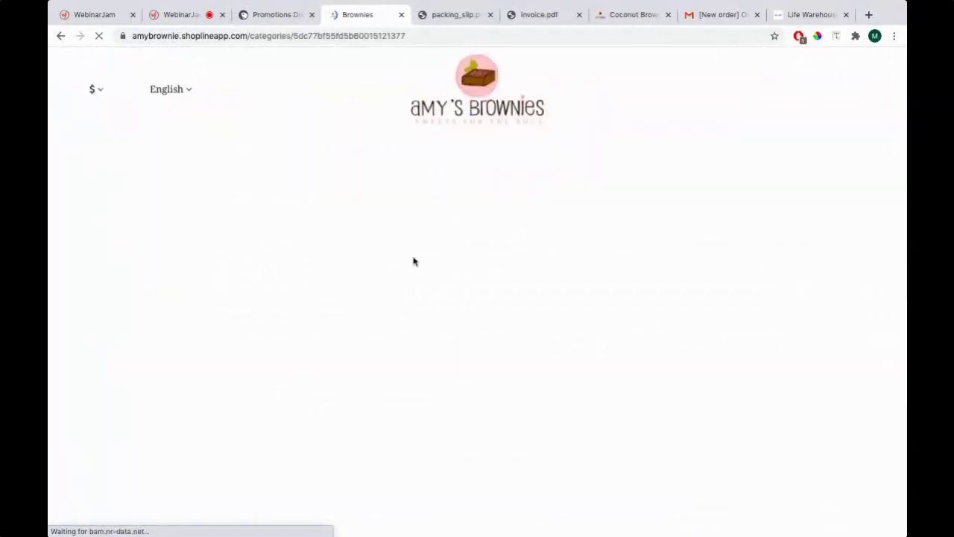
{"action": "scroll", "coordinate": [467, 253], "scroll_direction": "down", "scroll_amount": 10}
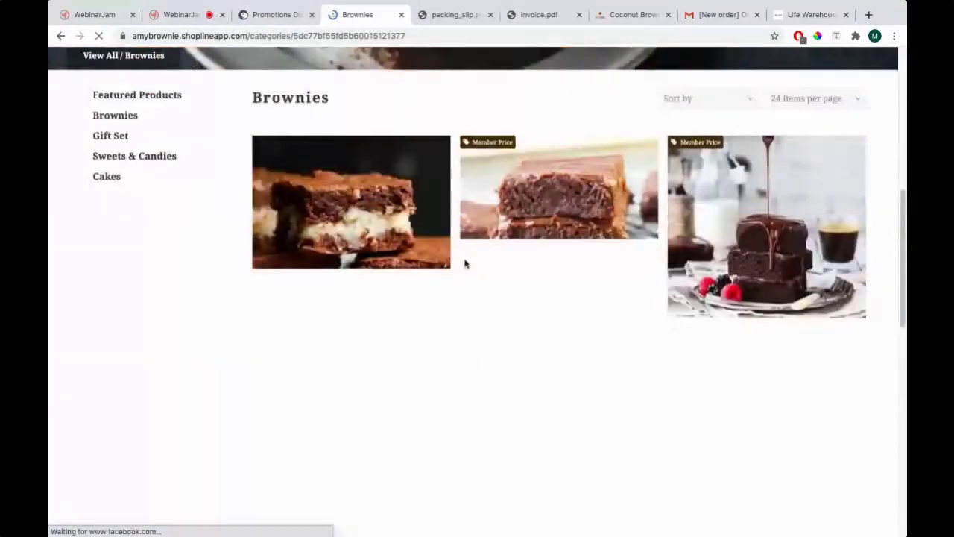
{"action": "scroll", "coordinate": [444, 215], "scroll_direction": "down", "scroll_amount": 10}
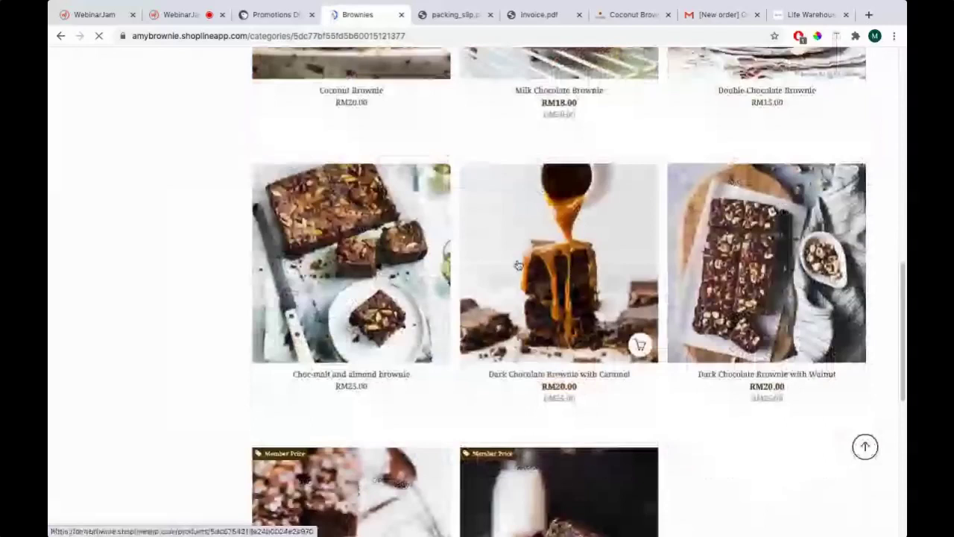
{"action": "left_click", "coordinate": [273, 15]}
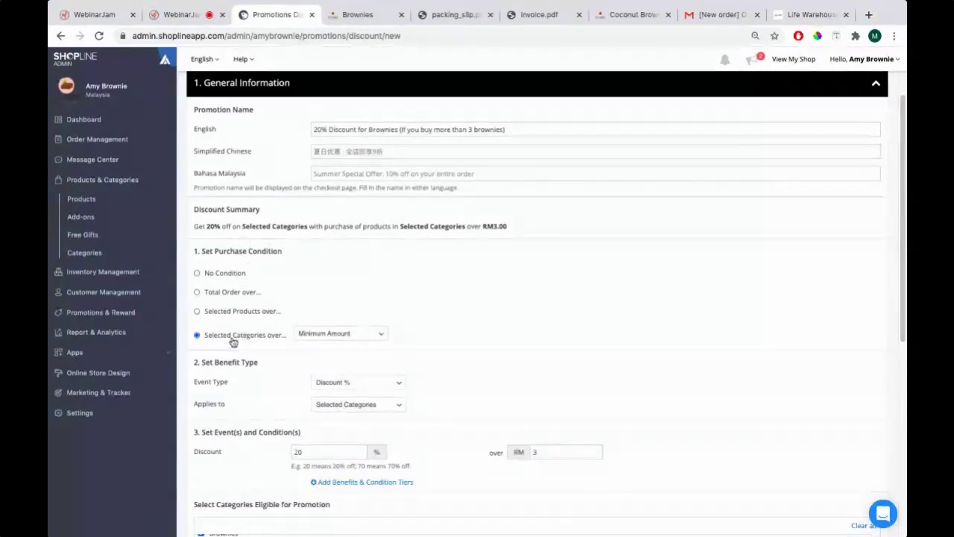
Highlight FAQ questions 12 (rewatching later) and 13 (technical help), then return to the promotion
{"action": "key", "text": "super+Tab"}
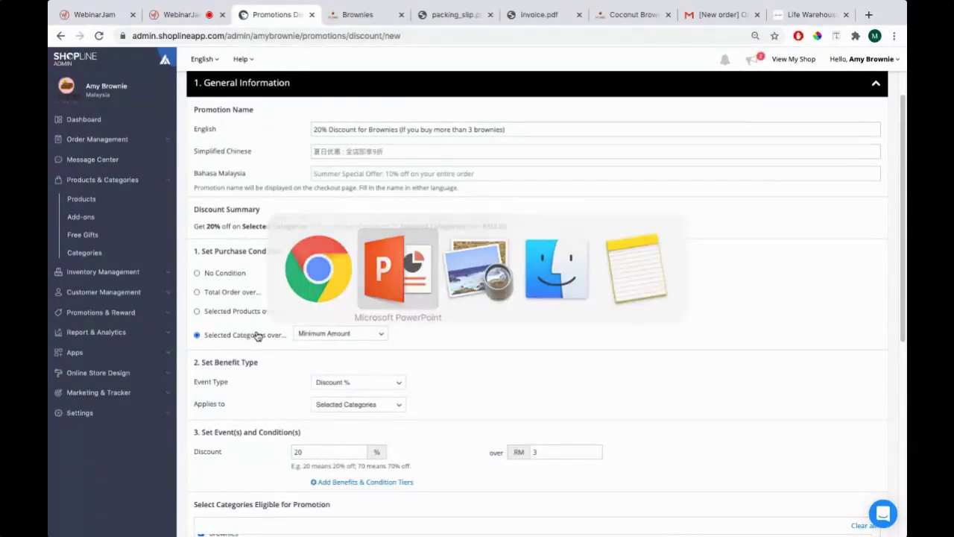
{"action": "left_click_drag", "start_coordinate": [267, 399], "coordinate": [725, 399]}
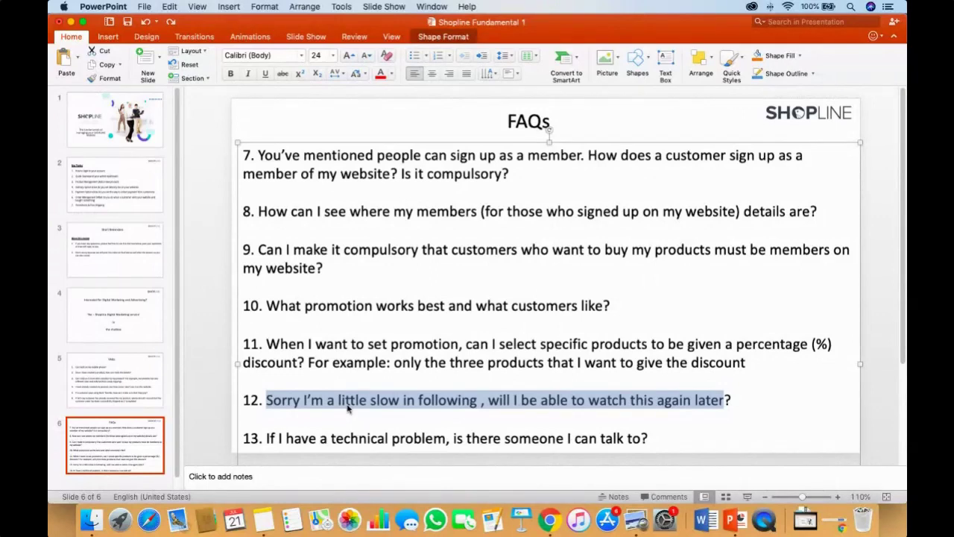
{"action": "key", "text": "super+Tab"}
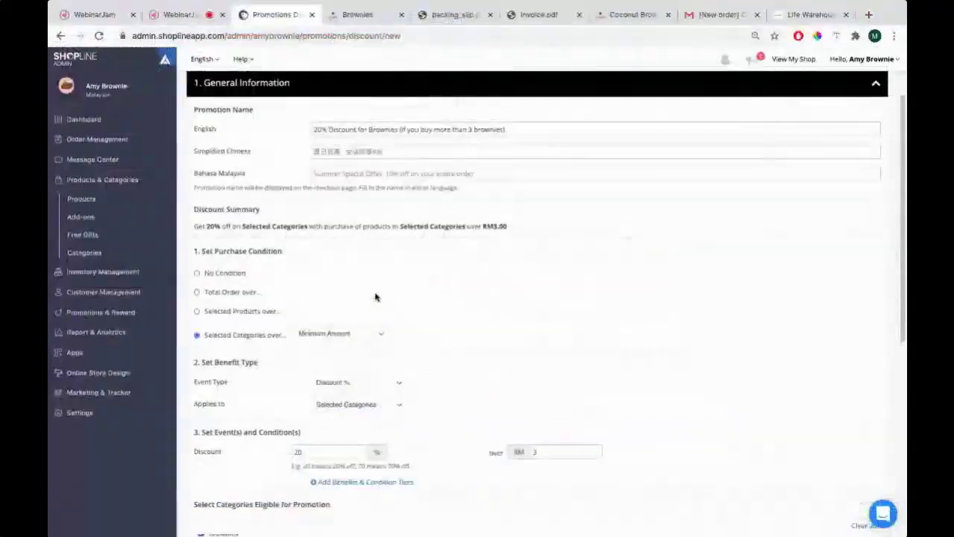
{"action": "key", "text": "super+Tab"}
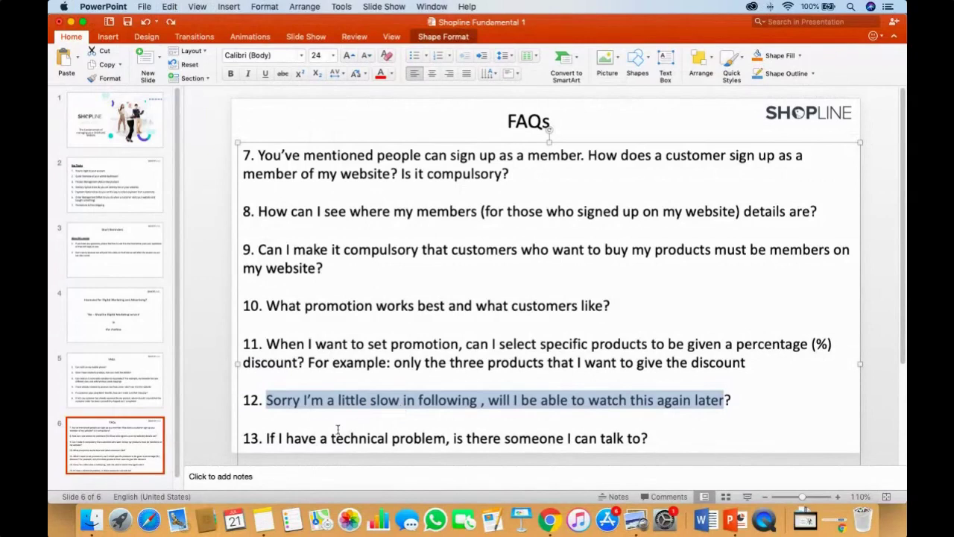
{"action": "left_click", "coordinate": [291, 439]}
{"action": "left_click_drag", "start_coordinate": [266, 439], "coordinate": [655, 440]}
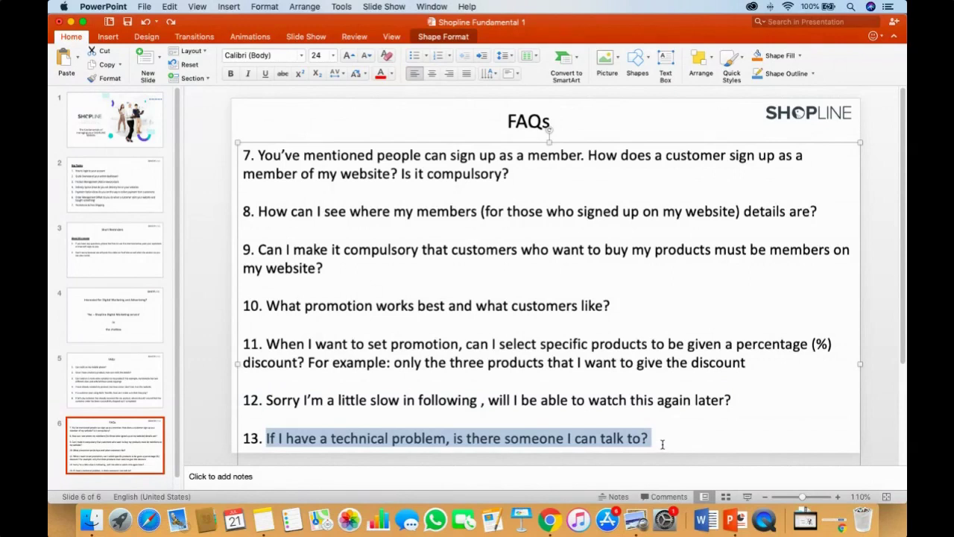
{"action": "key", "text": "super+Tab"}
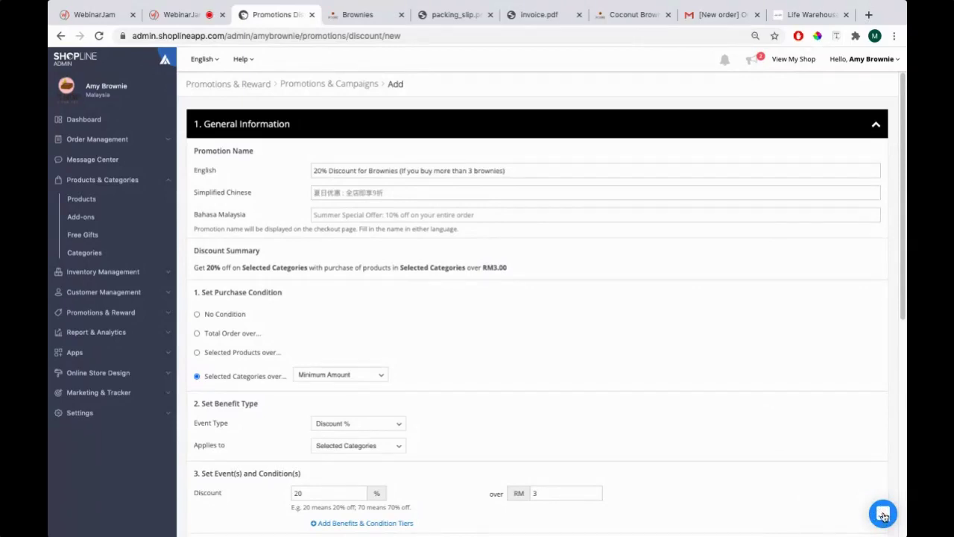
Start a new message in the SHOPLINE support chat, then switch to Finder
{"action": "left_click", "coordinate": [883, 517]}
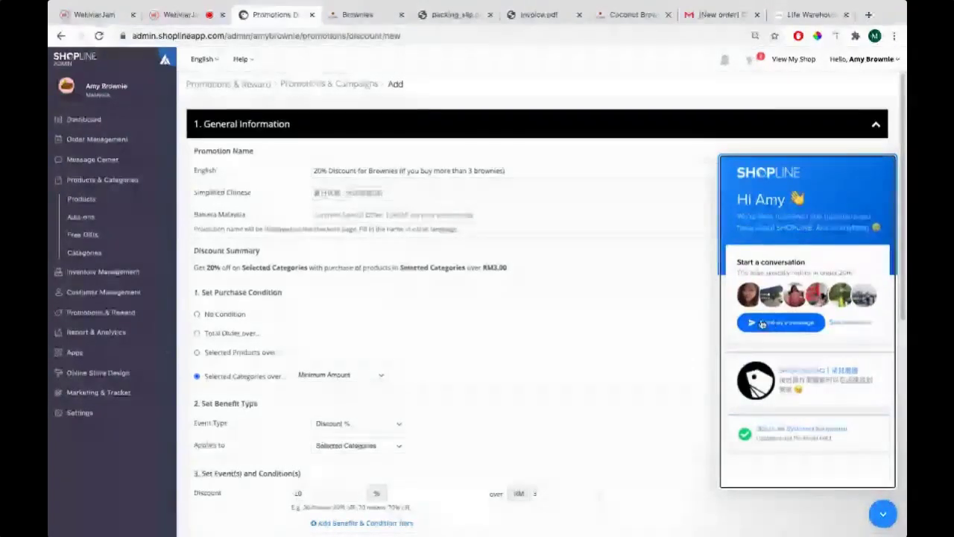
{"action": "left_click", "coordinate": [770, 328]}
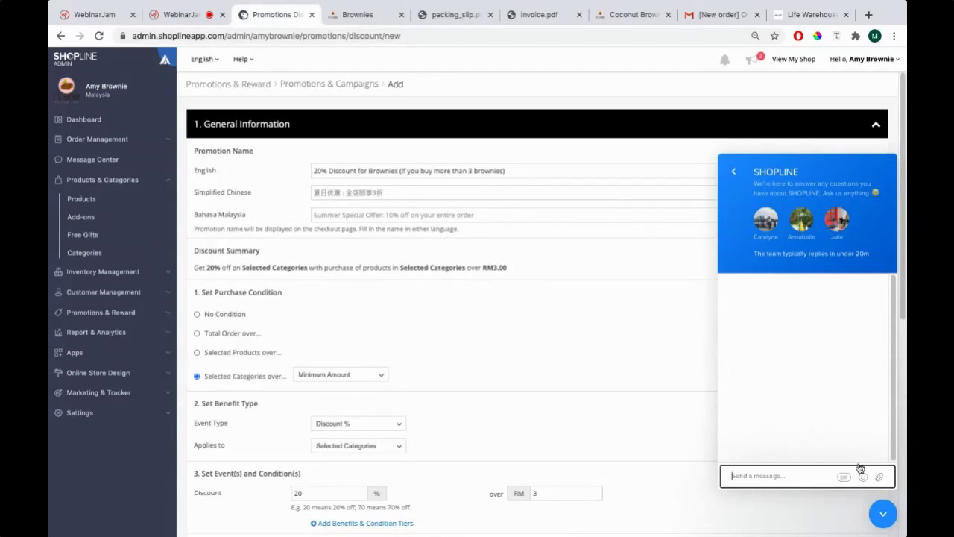
{"action": "key", "text": "super+Tab"}
{"action": "key", "text": "super+Tab"}
{"action": "key", "text": "super+Tab"}
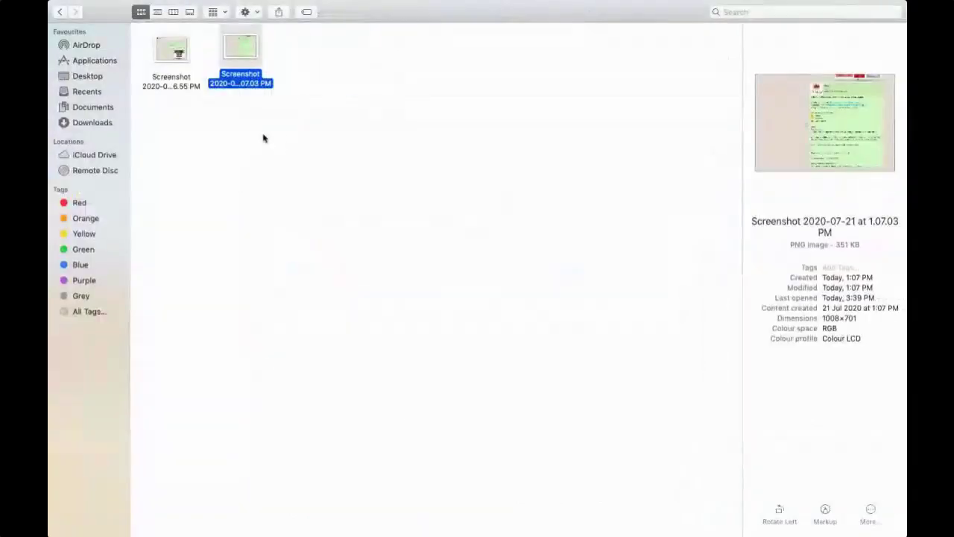
Preview the 1.07.03 PM screenshot in a browser tab, close it, and return to PowerPoint
{"action": "left_click_drag", "start_coordinate": [229, 59], "coordinate": [865, 15]}
{"action": "key", "text": "super+Tab"}
{"action": "left_click", "coordinate": [846, 15]}
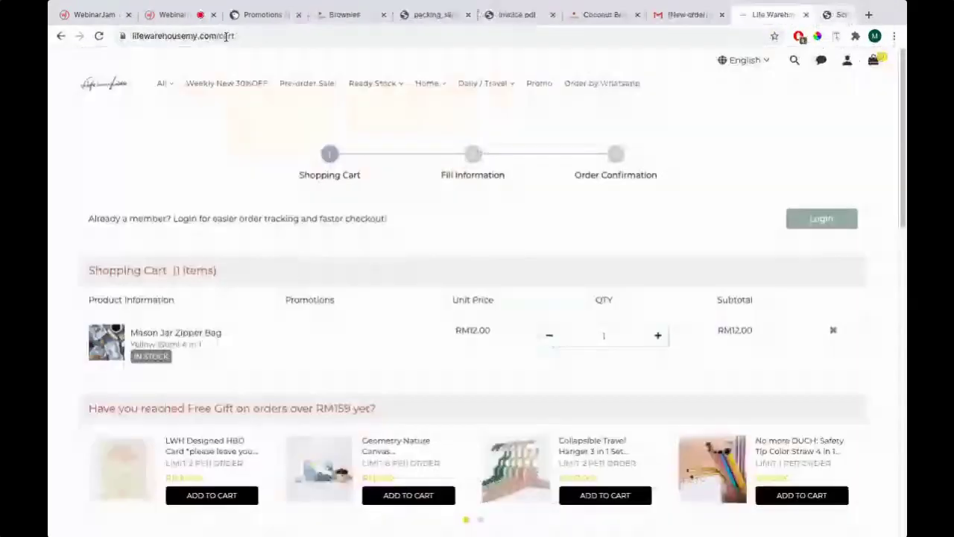
{"action": "left_click", "coordinate": [240, 21]}
{"action": "key", "text": "super+Tab"}
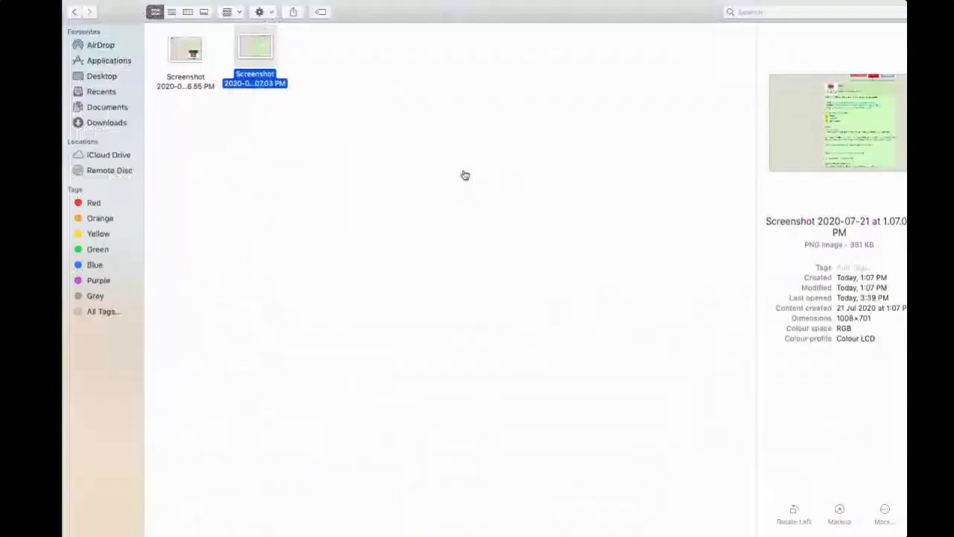
{"action": "key", "text": "super+Tab"}
{"action": "key", "text": "super+Tab"}
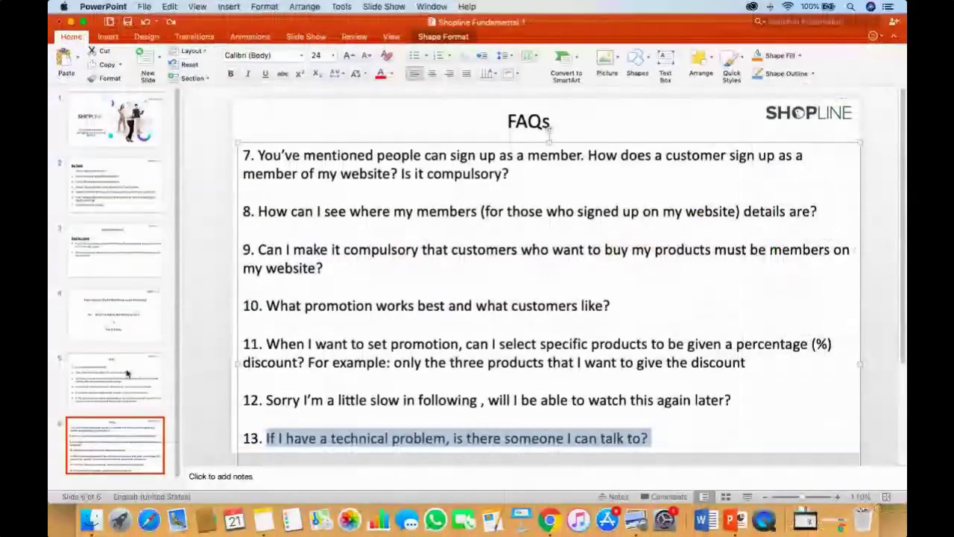
Show the title slide 'The fundamentals of managing your SHOPLINE website' and collapse the support chat
{"action": "left_click", "coordinate": [115, 409]}
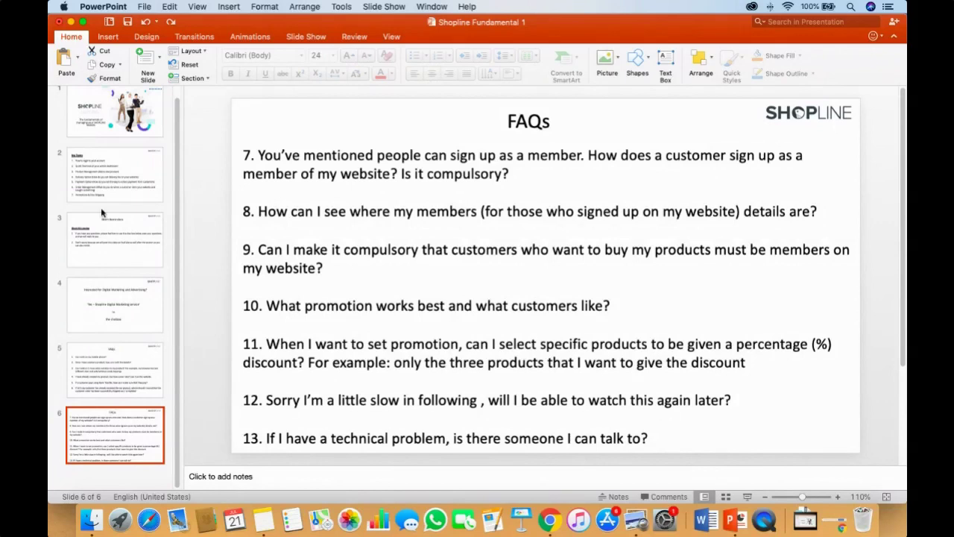
{"action": "left_click", "coordinate": [136, 141]}
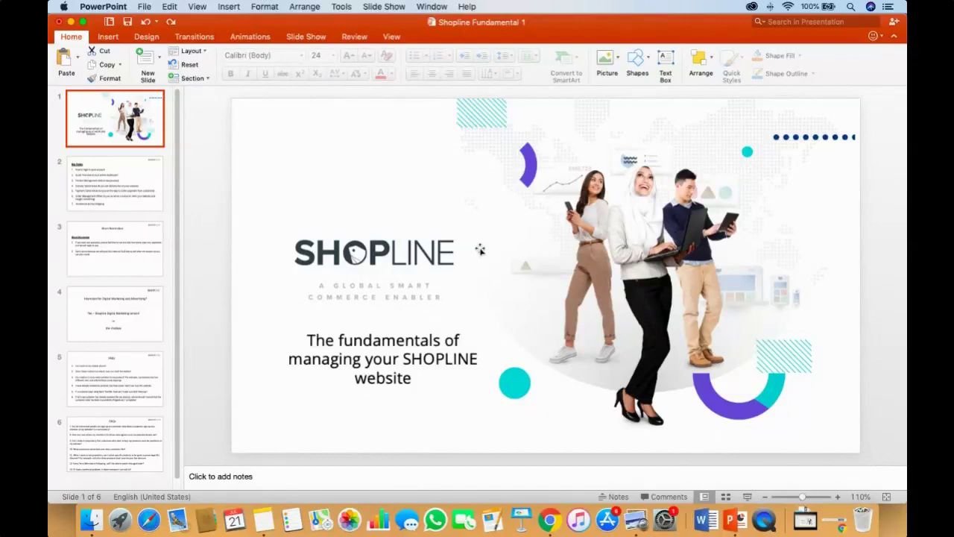
{"action": "key", "text": "super+Tab"}
{"action": "key", "text": "super+Tab"}
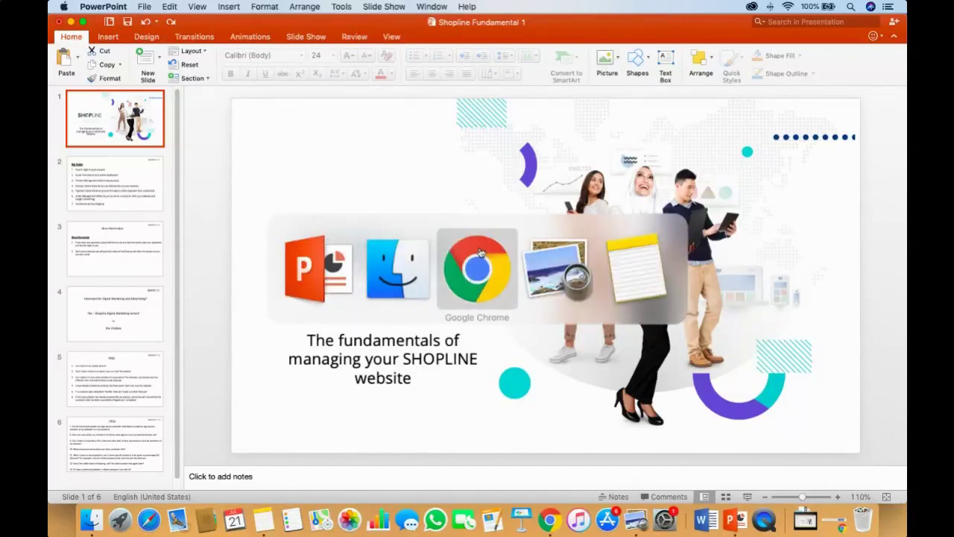
{"action": "left_click", "coordinate": [883, 513]}
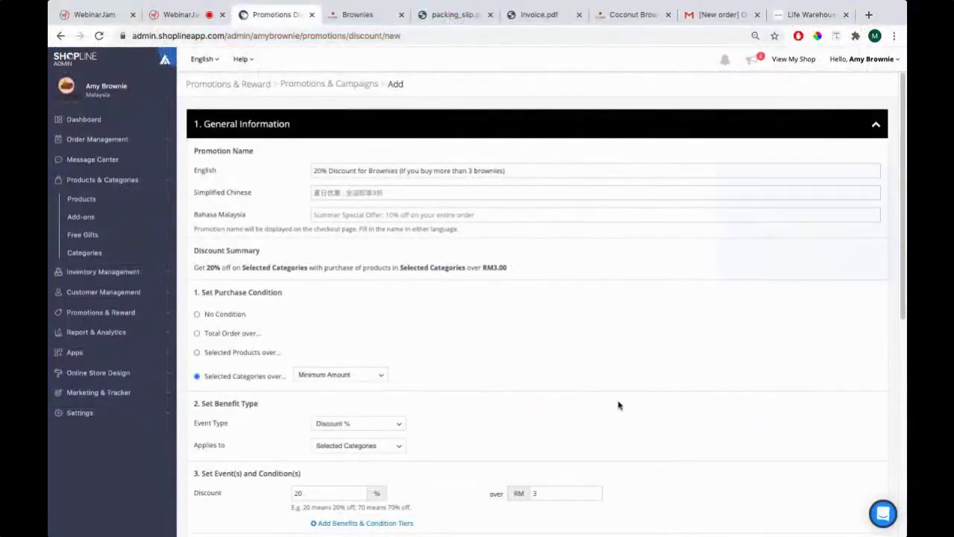
{"action": "key", "text": "super+Tab"}
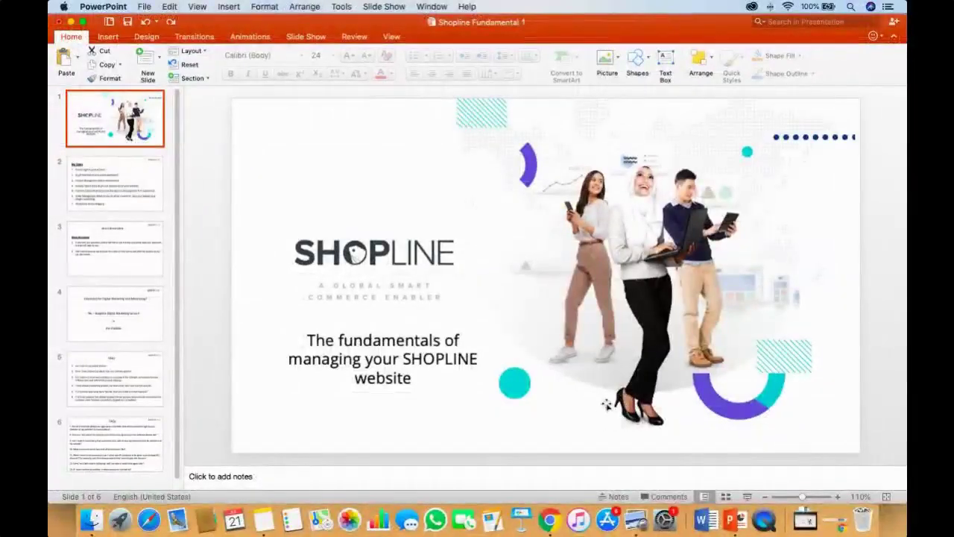